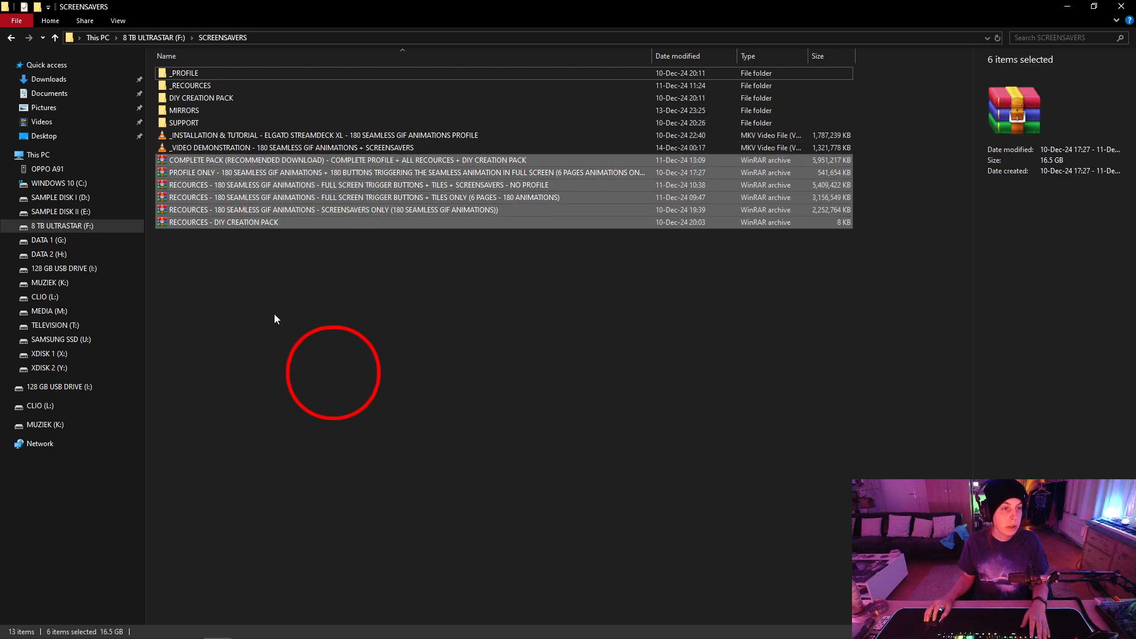
{"action": "left_click", "coordinate": [274, 315]}
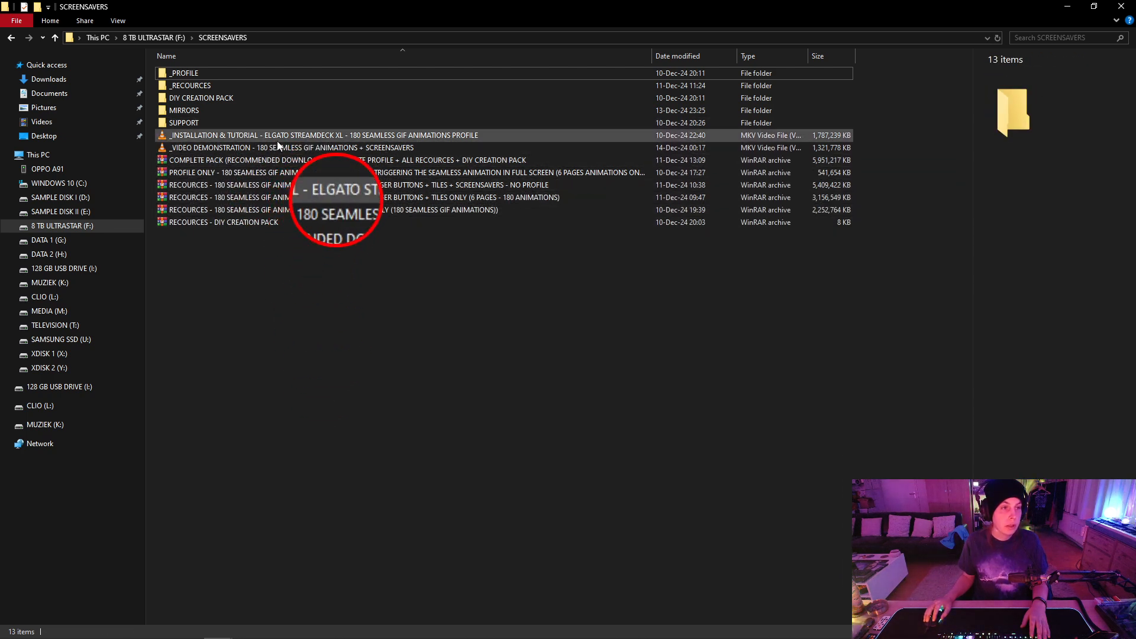
{"action": "left_click", "coordinate": [253, 98]}
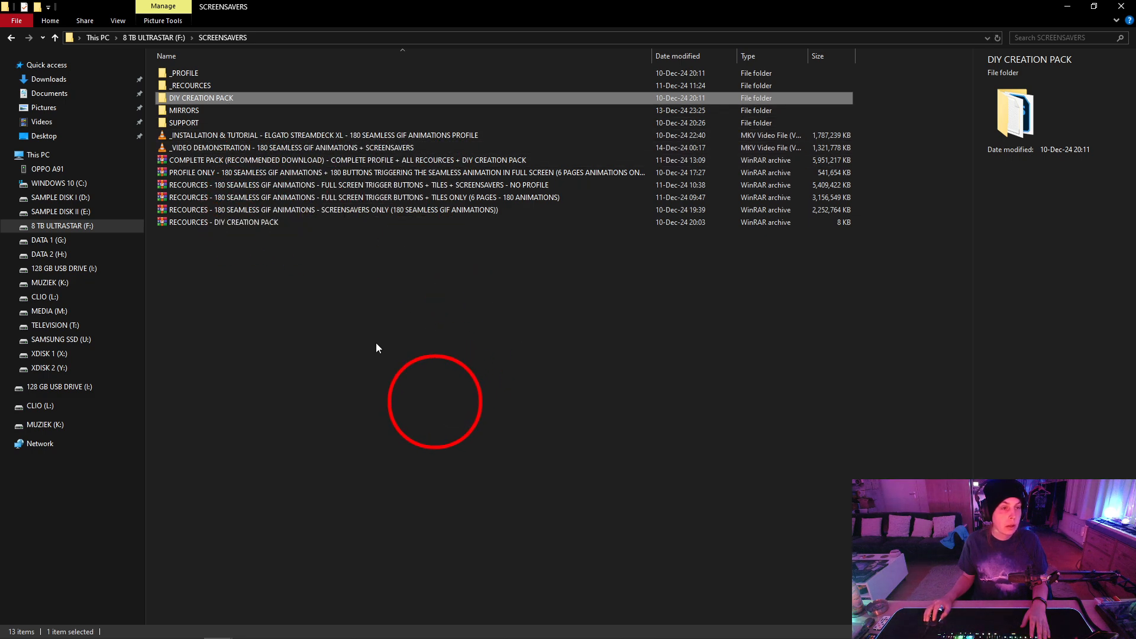
{"action": "left_click", "coordinate": [331, 311]}
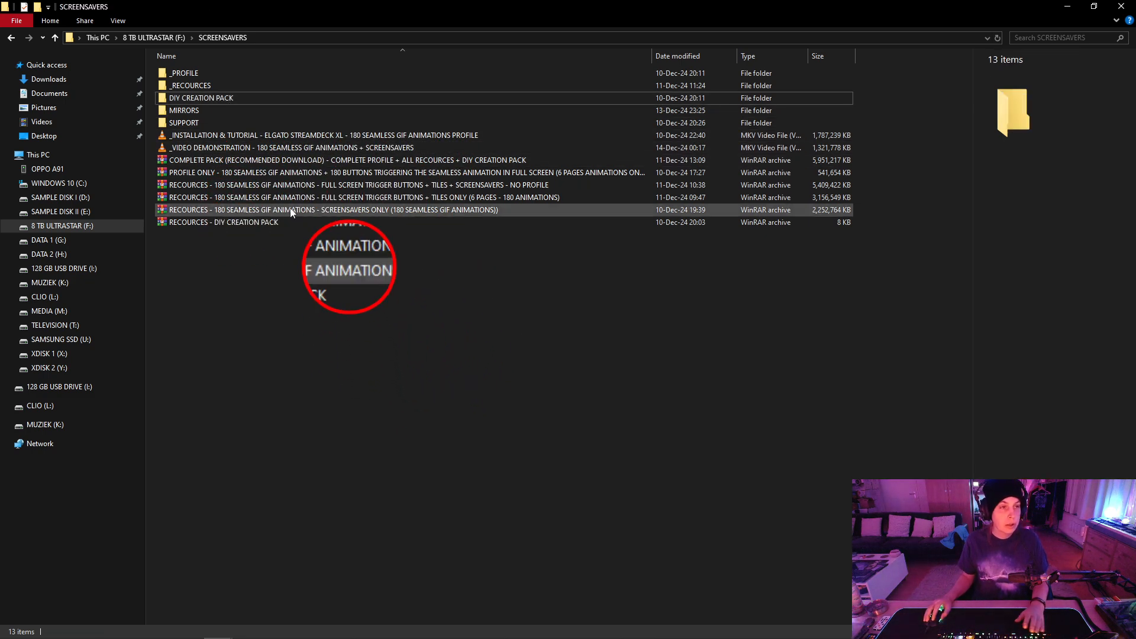
Open the MIRRORS folder and view the MediaFire download listing through the MIRROR 1 shortcut
{"action": "double_click", "coordinate": [233, 110]}
{"action": "left_click_drag", "start_coordinate": [483, 227], "coordinate": [359, 271]}
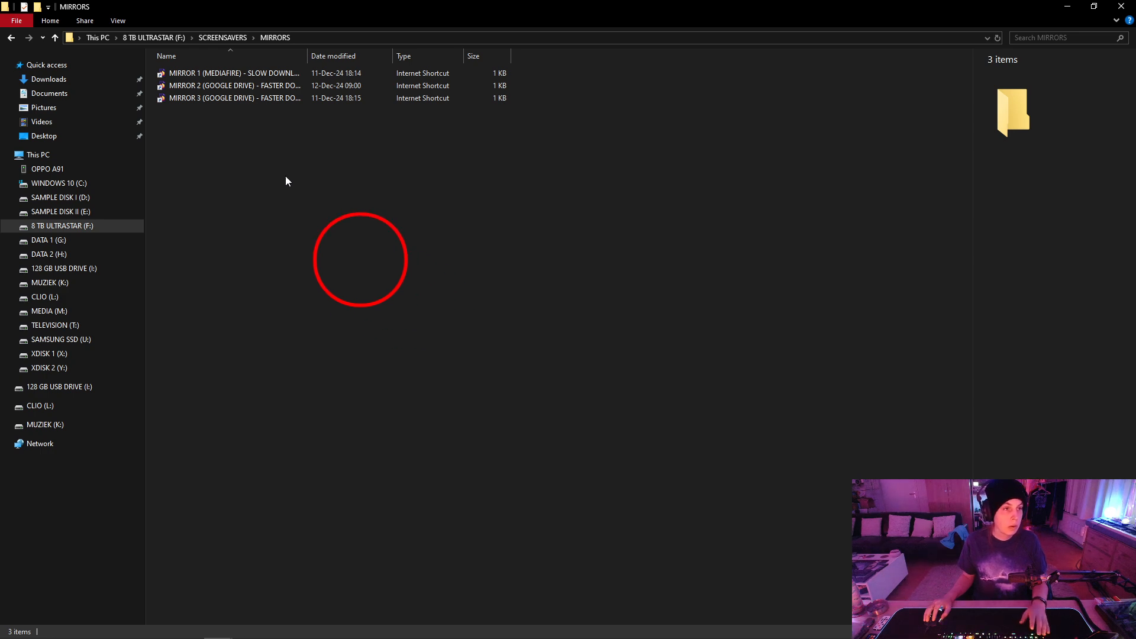
{"action": "double_click", "coordinate": [250, 78]}
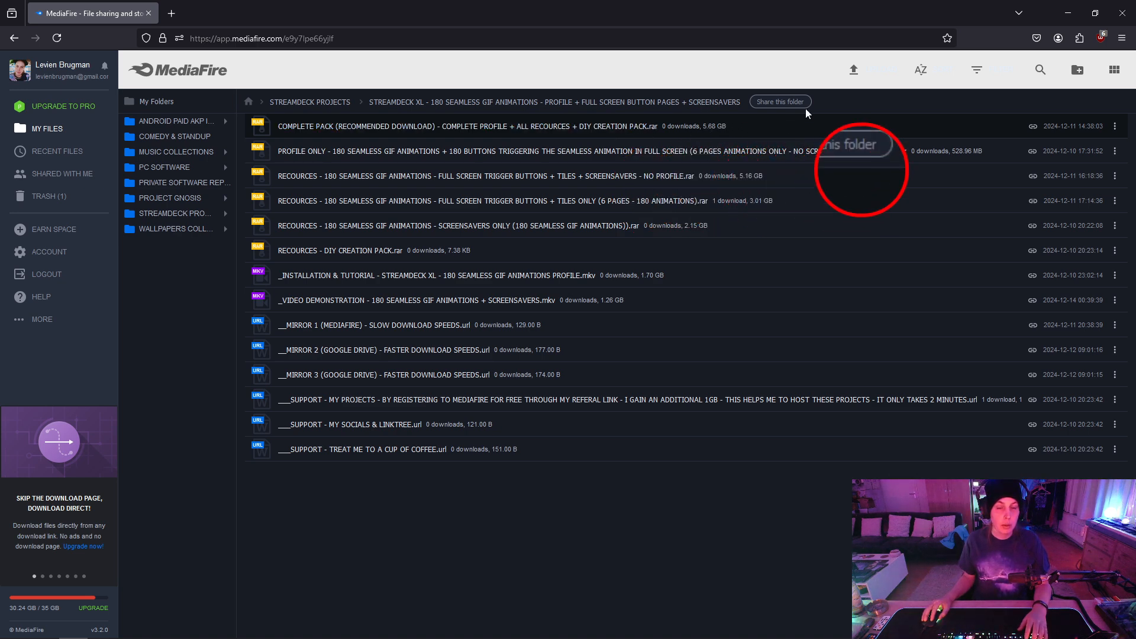
{"action": "left_click", "coordinate": [1057, 7]}
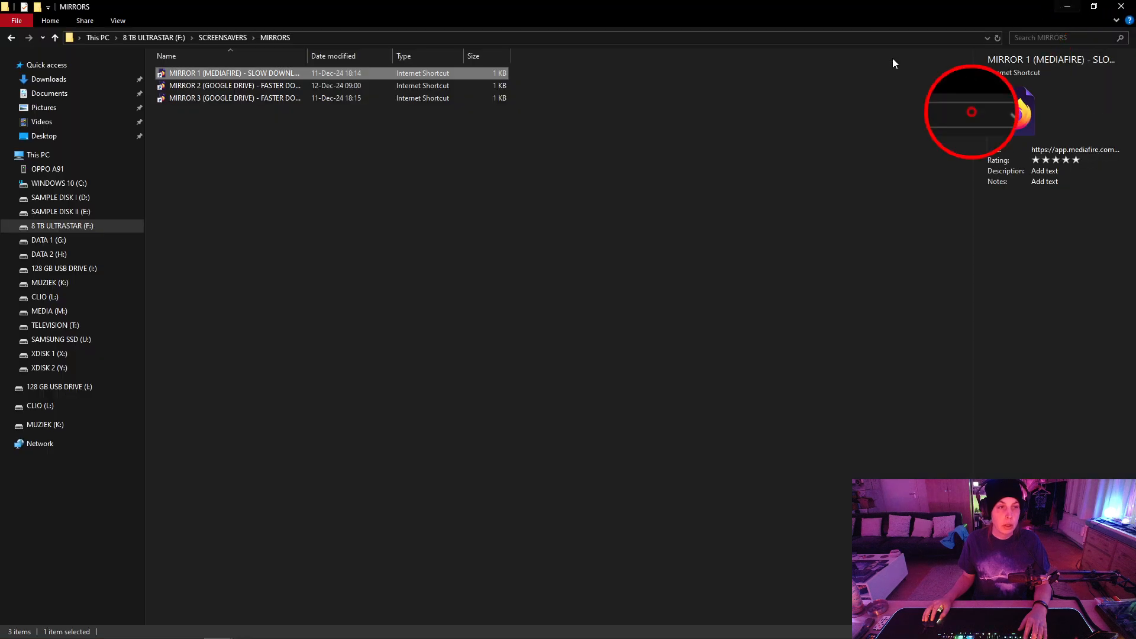
View the Google Drive download folders through the MIRROR 2 and MIRROR 3 shortcuts
{"action": "double_click", "coordinate": [257, 86]}
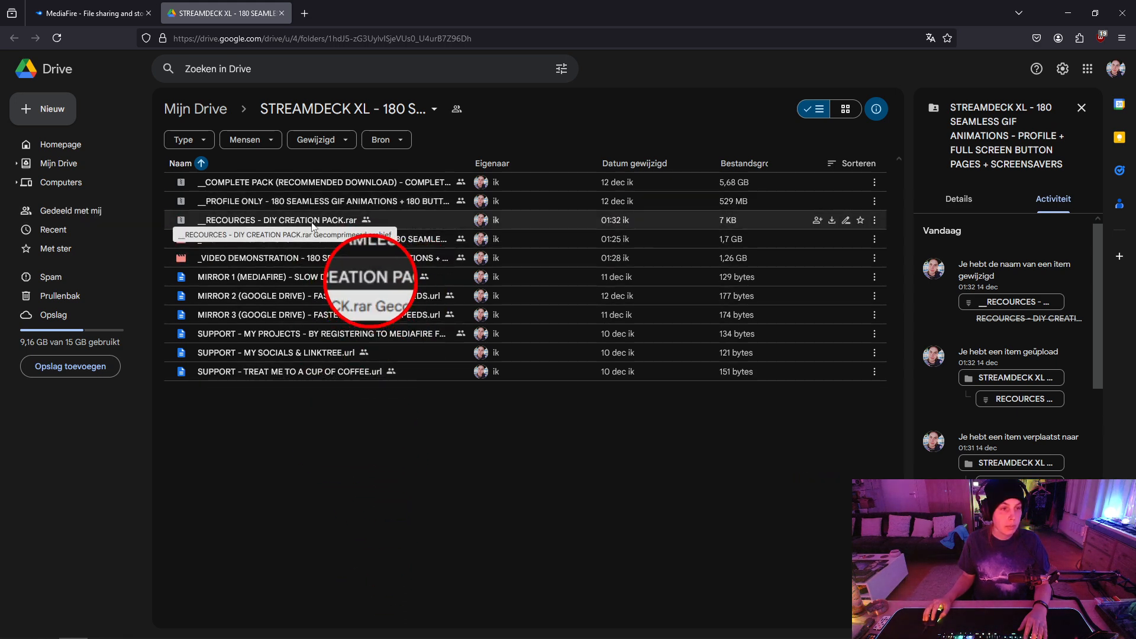
{"action": "mouse_move", "coordinate": [356, 254]}
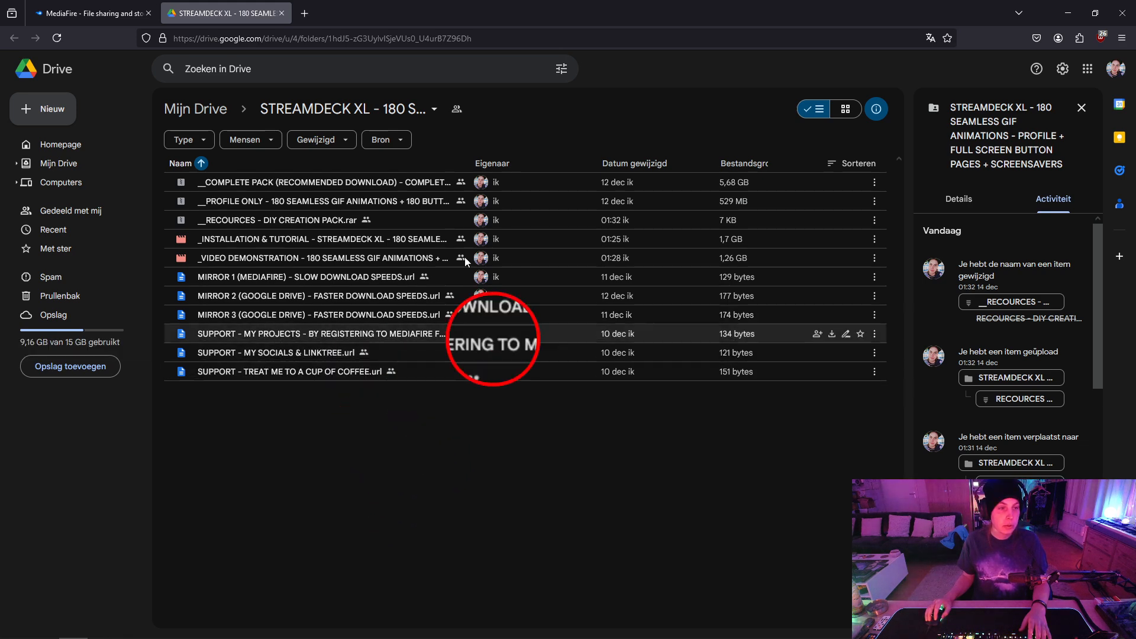
{"action": "left_click", "coordinate": [1068, 11]}
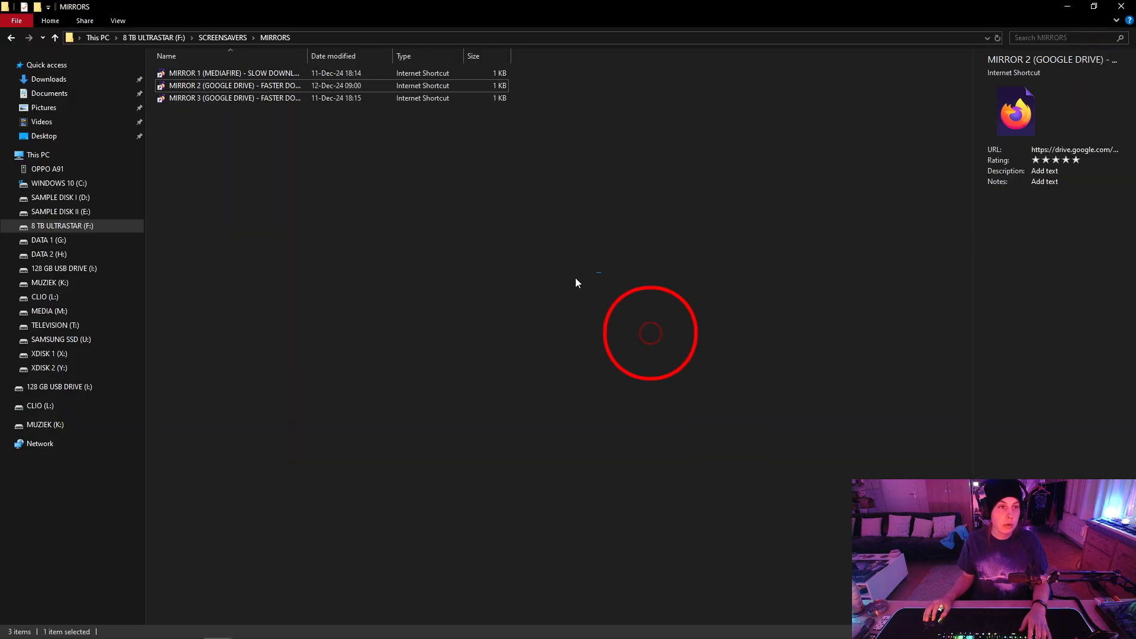
{"action": "double_click", "coordinate": [239, 96]}
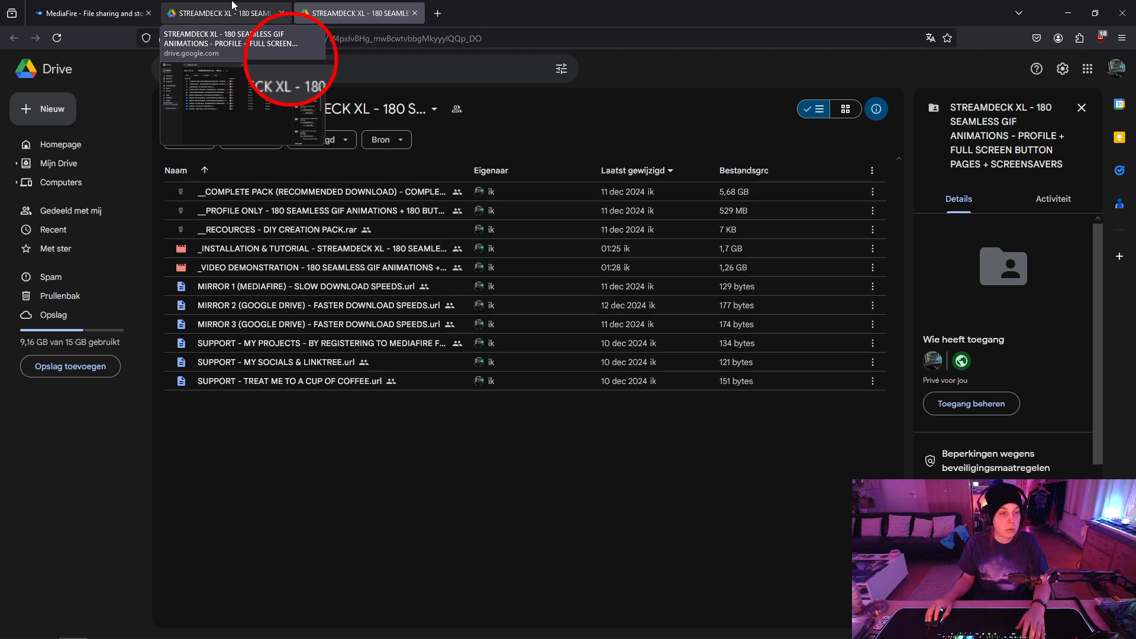
{"action": "left_click", "coordinate": [1067, 10]}
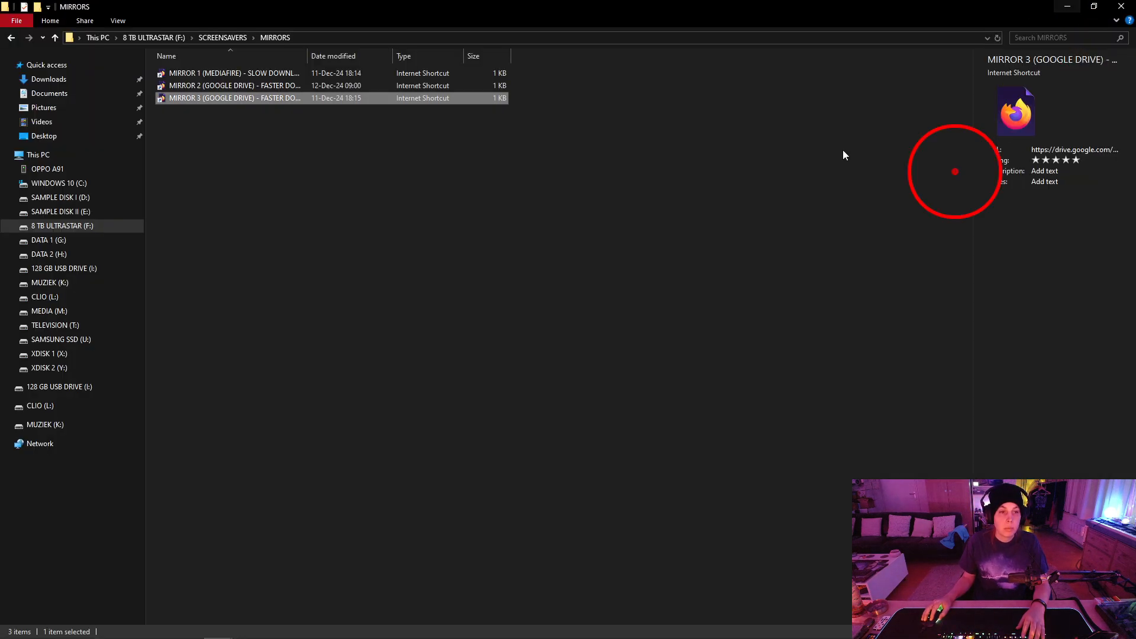
Open the SUPPORT folder inside SCREENSAVERS and widen the Name column until the full shortcut names fit
{"action": "left_click_drag", "start_coordinate": [626, 365], "coordinate": [303, 366]}
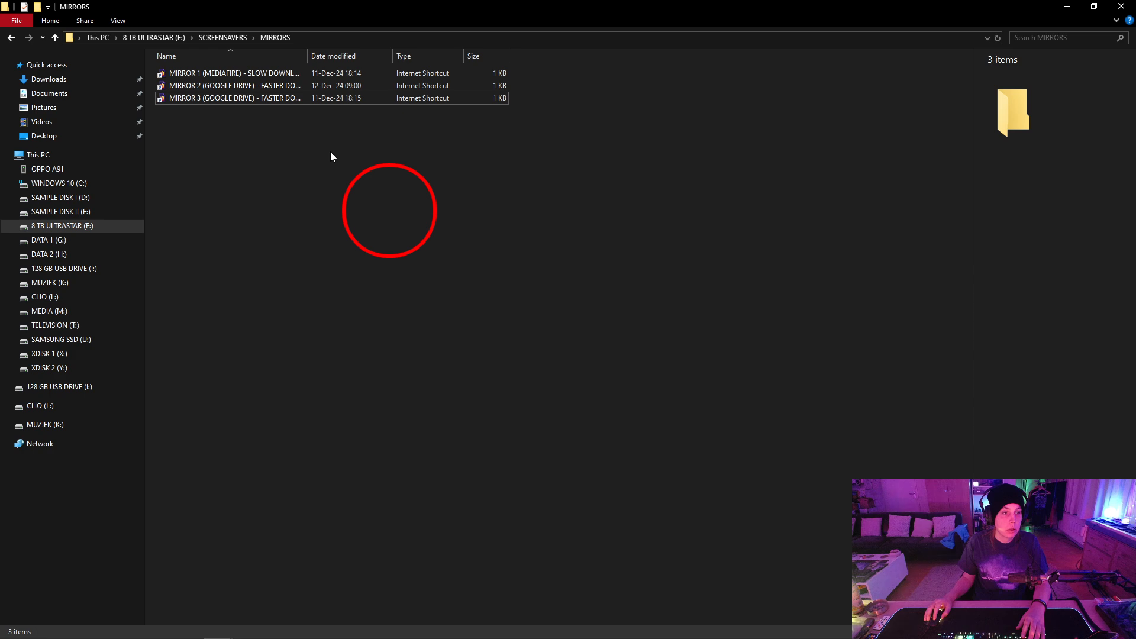
{"action": "key", "text": "alt+Left"}
{"action": "left_click", "coordinate": [257, 118]}
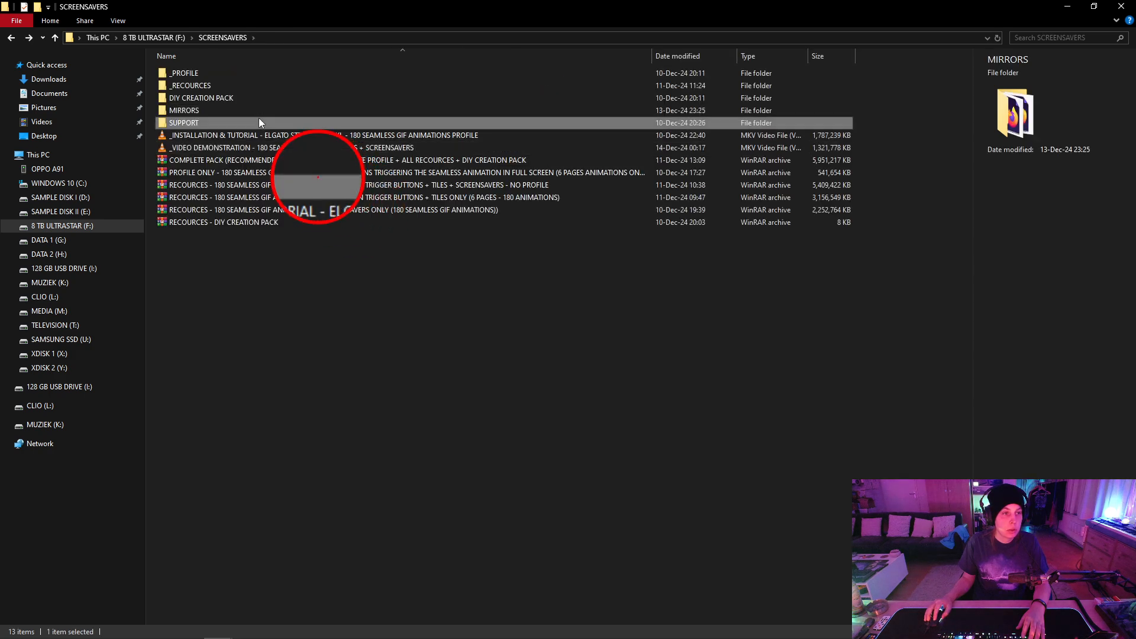
{"action": "double_click", "coordinate": [258, 118]}
{"action": "left_click_drag", "start_coordinate": [374, 243], "coordinate": [346, 240]}
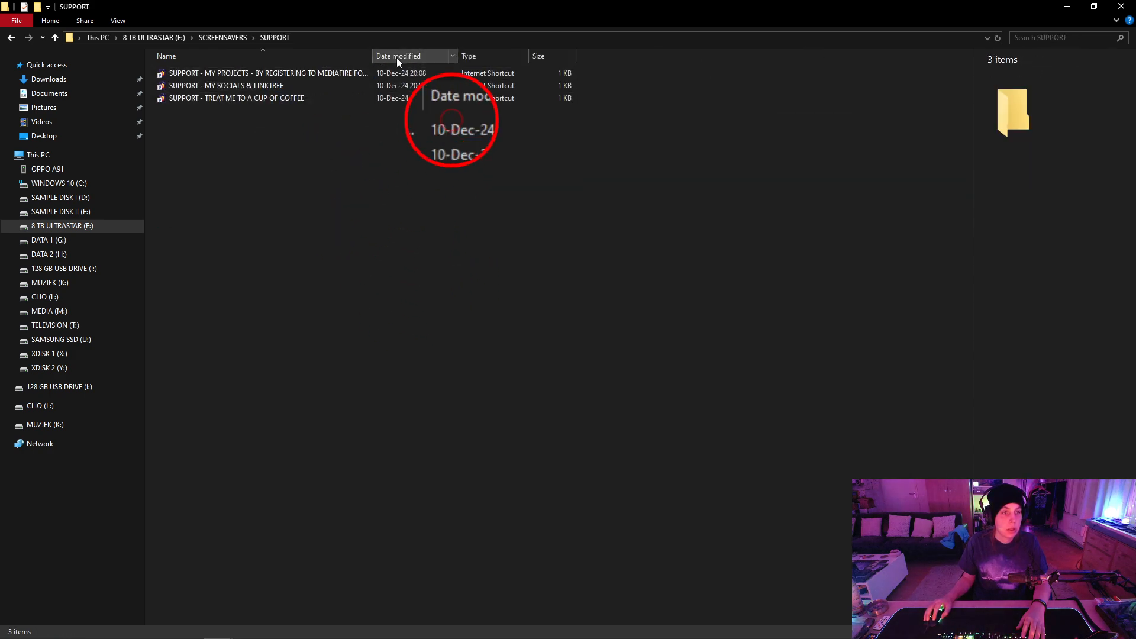
{"action": "left_click_drag", "start_coordinate": [373, 54], "coordinate": [824, 62]}
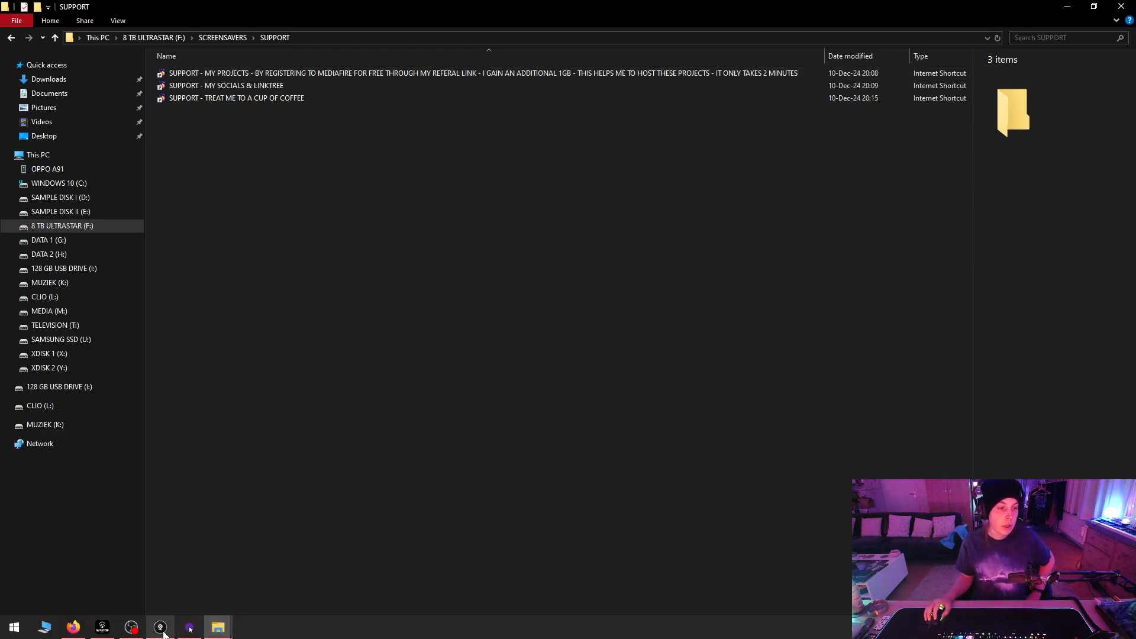
Switch to Firefox, review the MediaFire folder's file list, and return to File Explorer
{"action": "left_click", "coordinate": [72, 627]}
{"action": "left_click", "coordinate": [92, 13]}
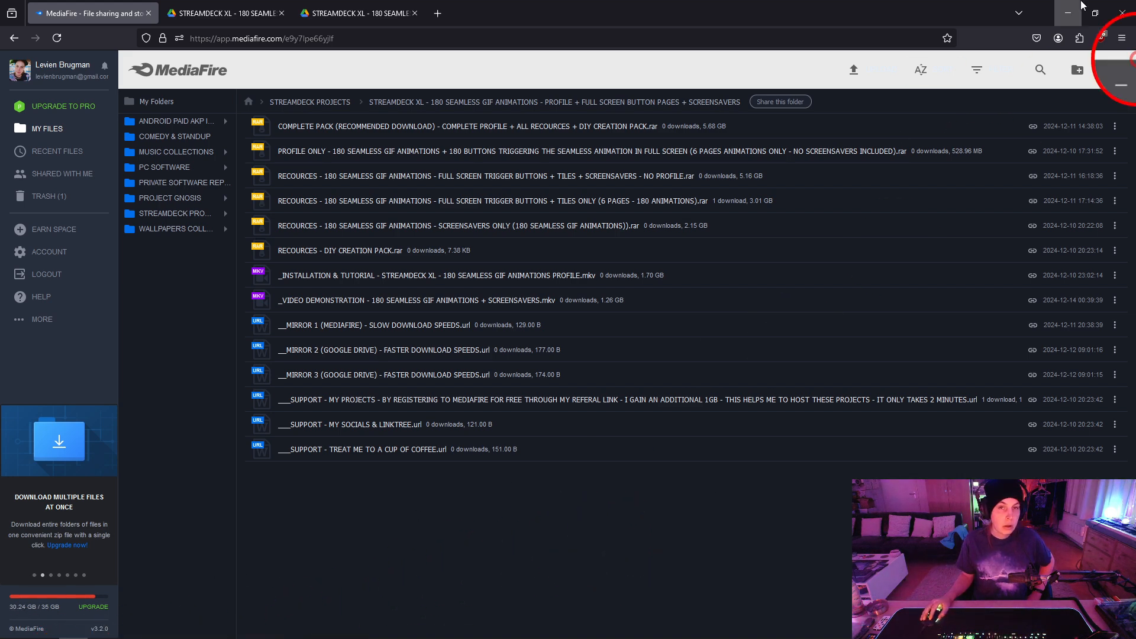
{"action": "left_click", "coordinate": [1077, 5]}
Check the combined size of all SCREENSAVERS items from DIY CREATION PACK down, leaving out the _PROFILE and _RECOURCES folders
{"action": "key", "text": "alt+Up"}
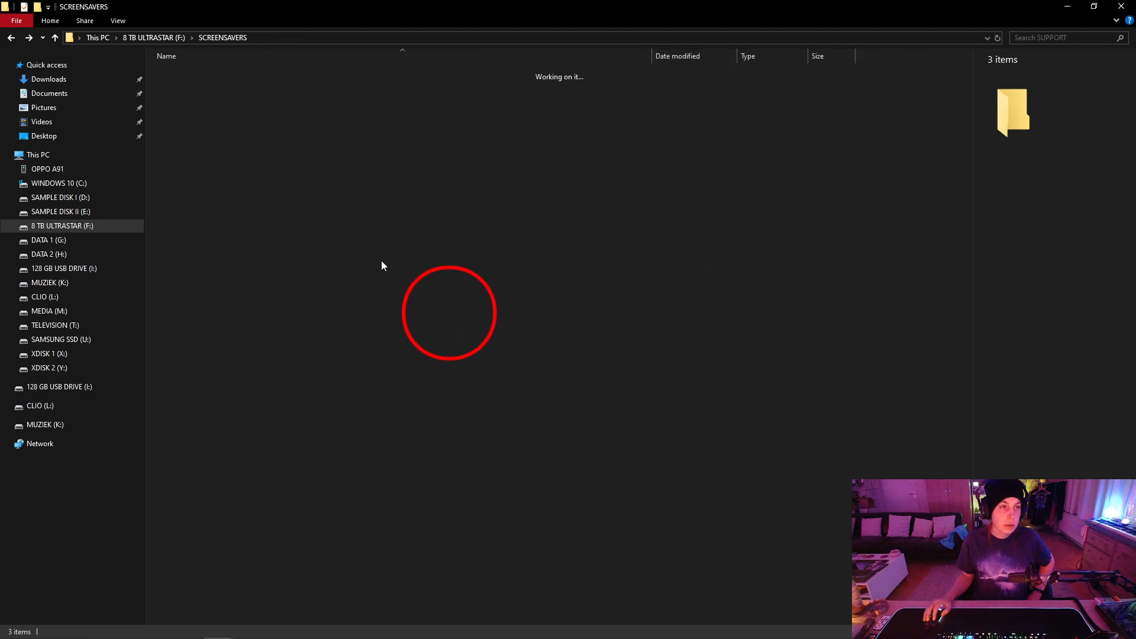
{"action": "left_click_drag", "start_coordinate": [408, 357], "coordinate": [214, 112]}
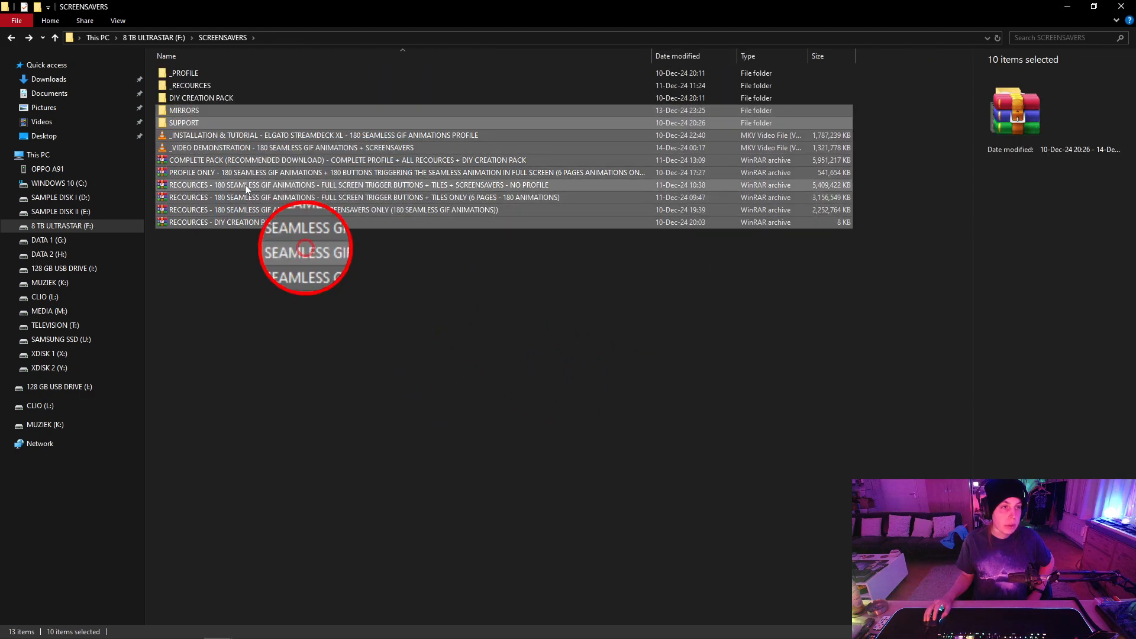
{"action": "right_click", "coordinate": [237, 168]}
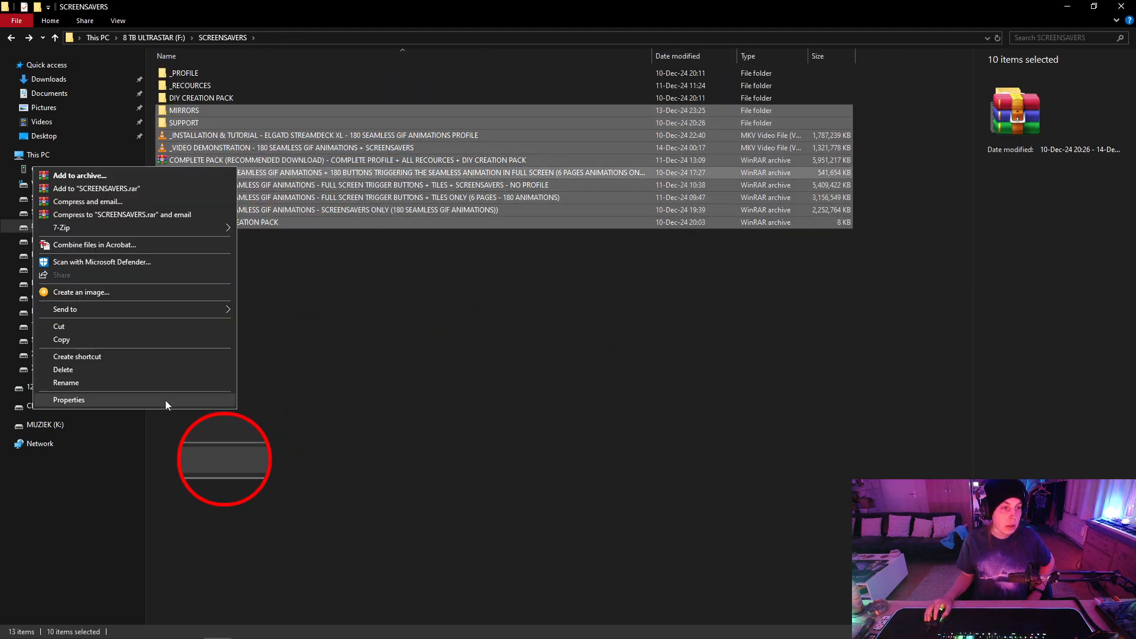
{"action": "left_click_drag", "start_coordinate": [504, 353], "coordinate": [265, 97]}
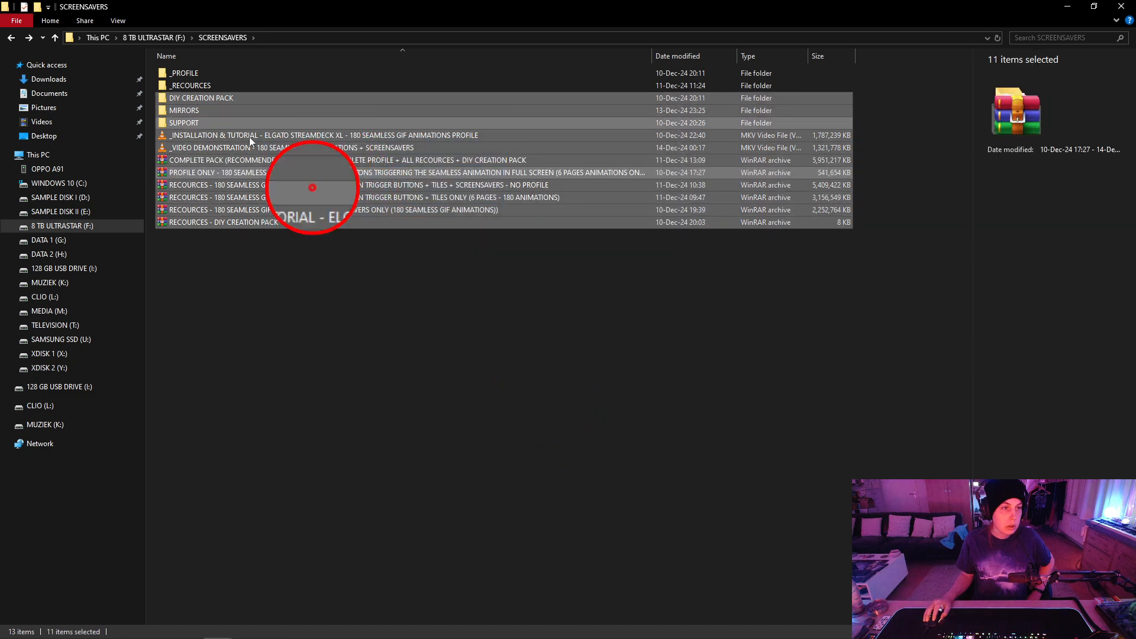
{"action": "right_click", "coordinate": [237, 172]}
{"action": "left_click", "coordinate": [166, 406]}
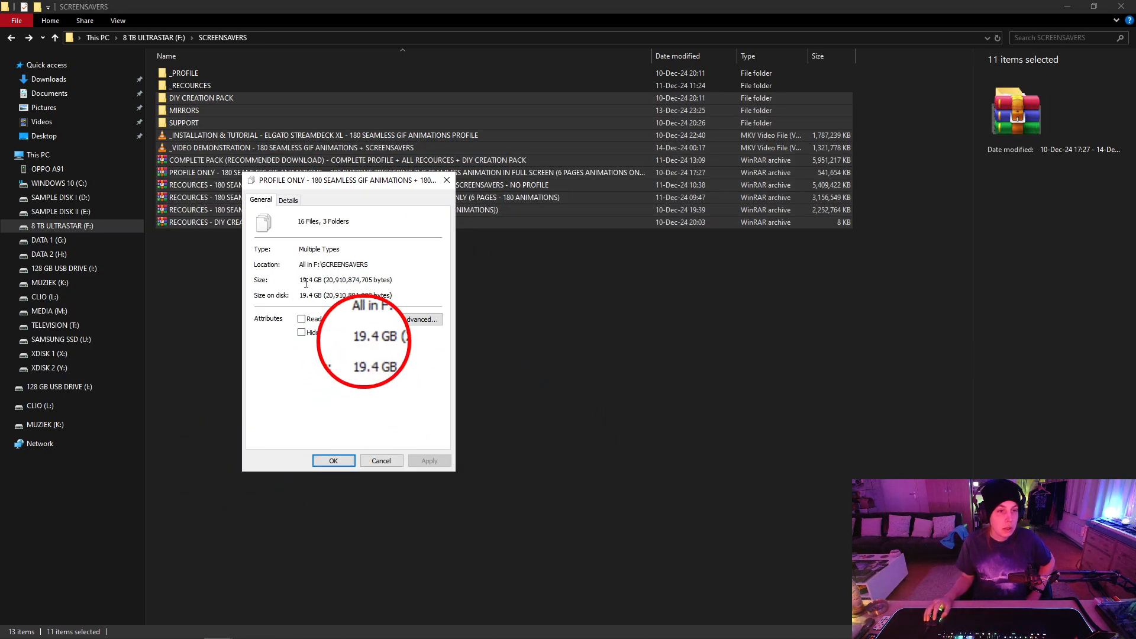
{"action": "mouse_move", "coordinate": [303, 282]}
{"action": "left_mouse_down"}
{"action": "mouse_move", "coordinate": [366, 281]}
{"action": "mouse_move", "coordinate": [316, 277]}
{"action": "left_mouse_up"}
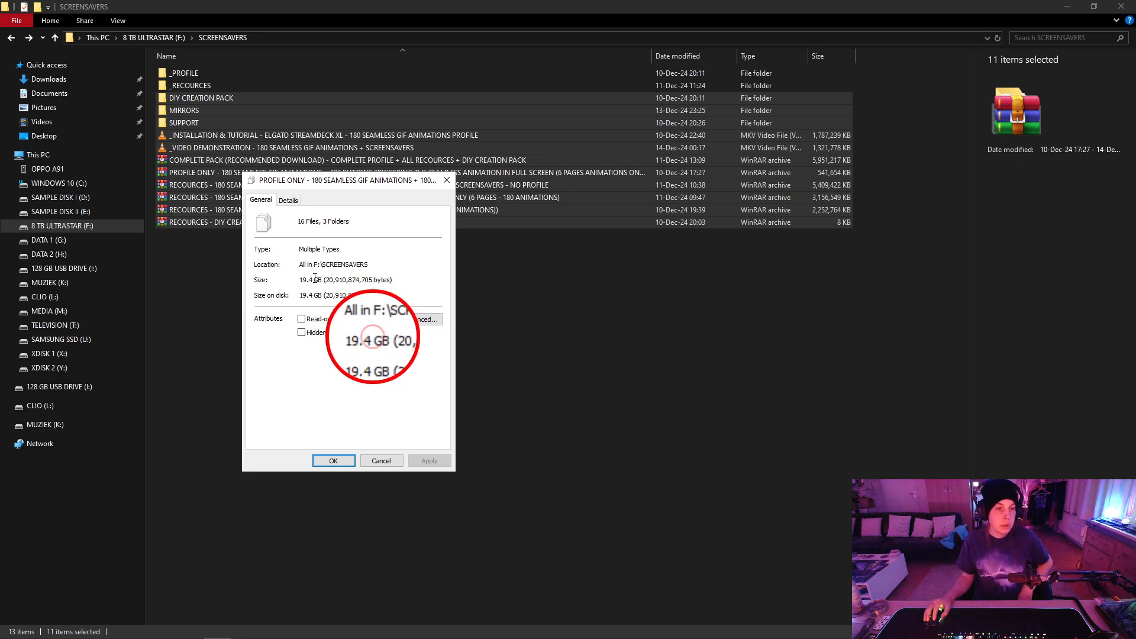
{"action": "left_click", "coordinate": [380, 460]}
{"action": "left_click", "coordinate": [450, 417]}
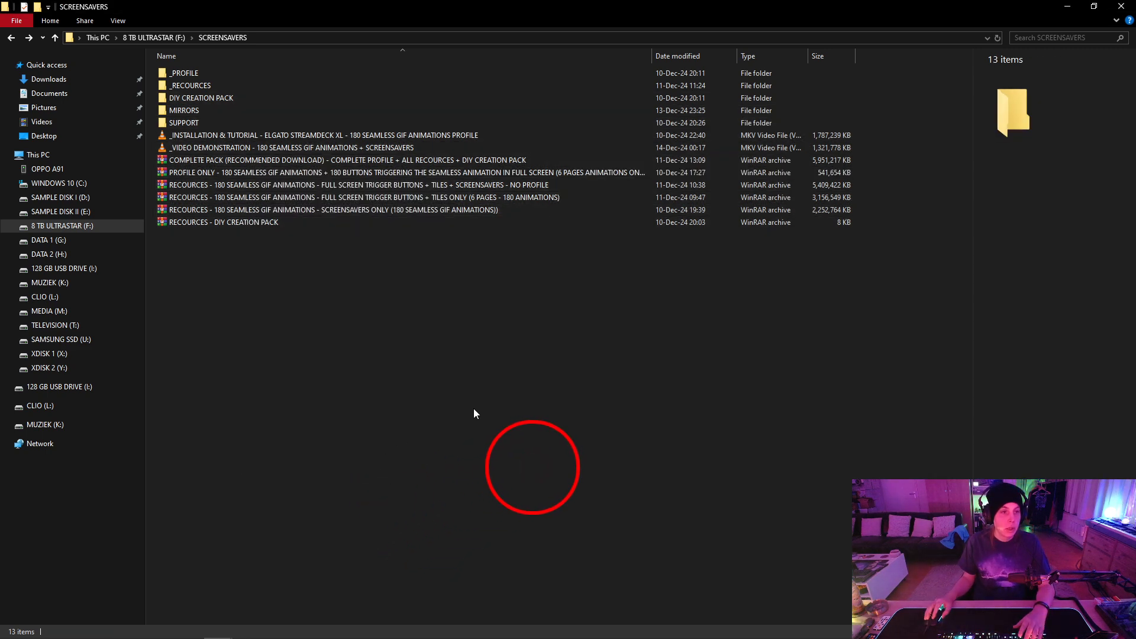
Go back into the SUPPORT folder and look over its referral, socials and coffee shortcuts
{"action": "double_click", "coordinate": [329, 127]}
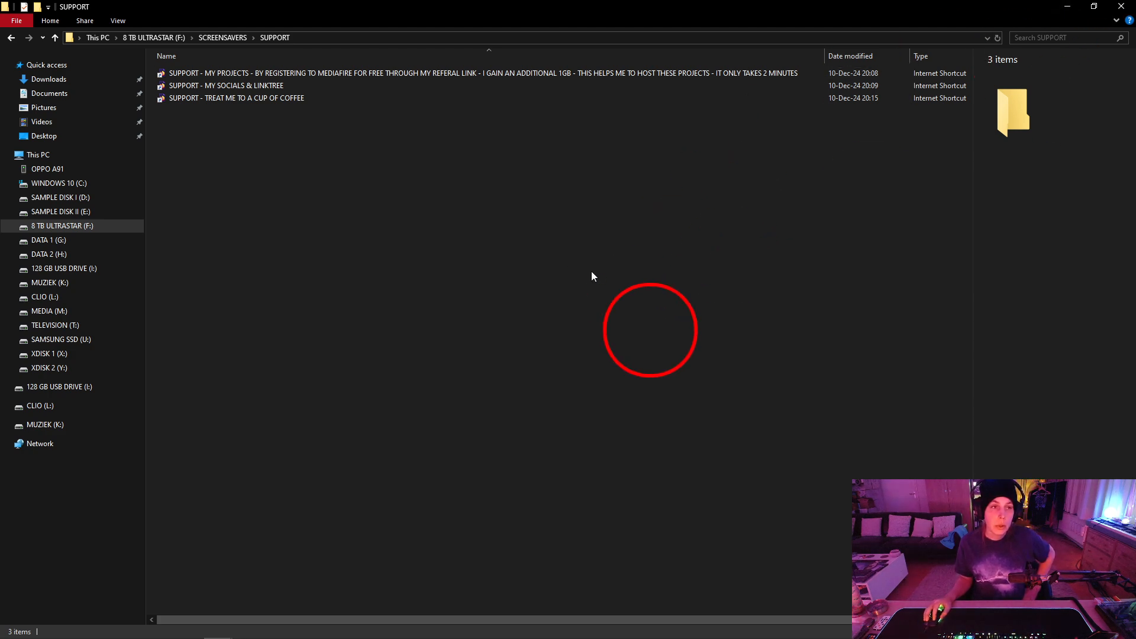
{"action": "key", "text": "alt+Left"}
{"action": "left_click_drag", "start_coordinate": [643, 329], "coordinate": [406, 447]}
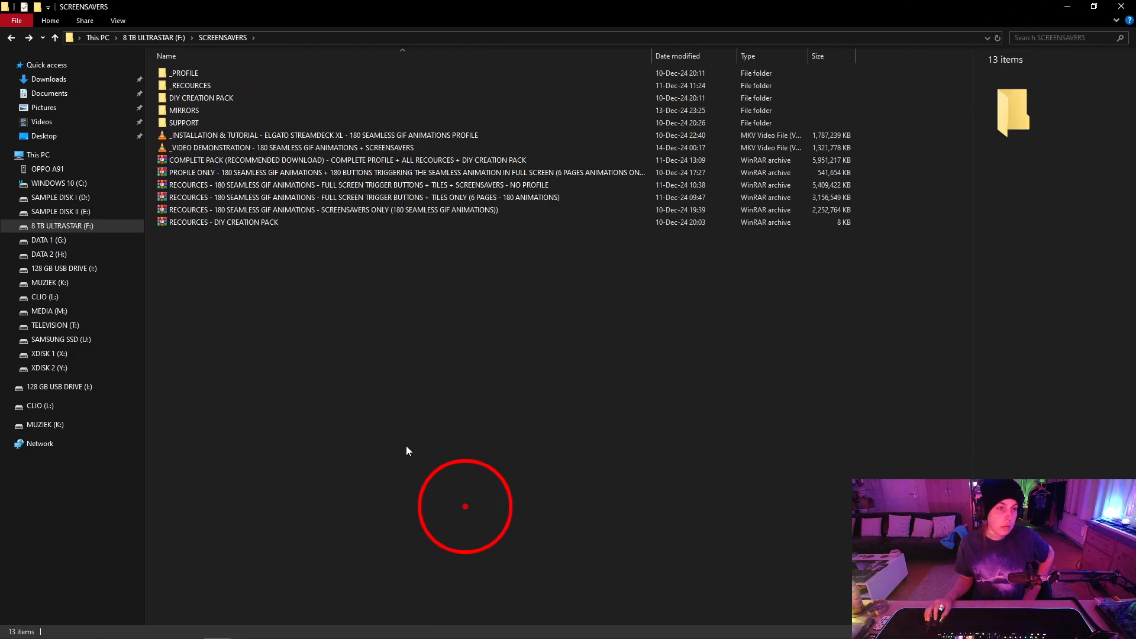
{"action": "double_click", "coordinate": [362, 123]}
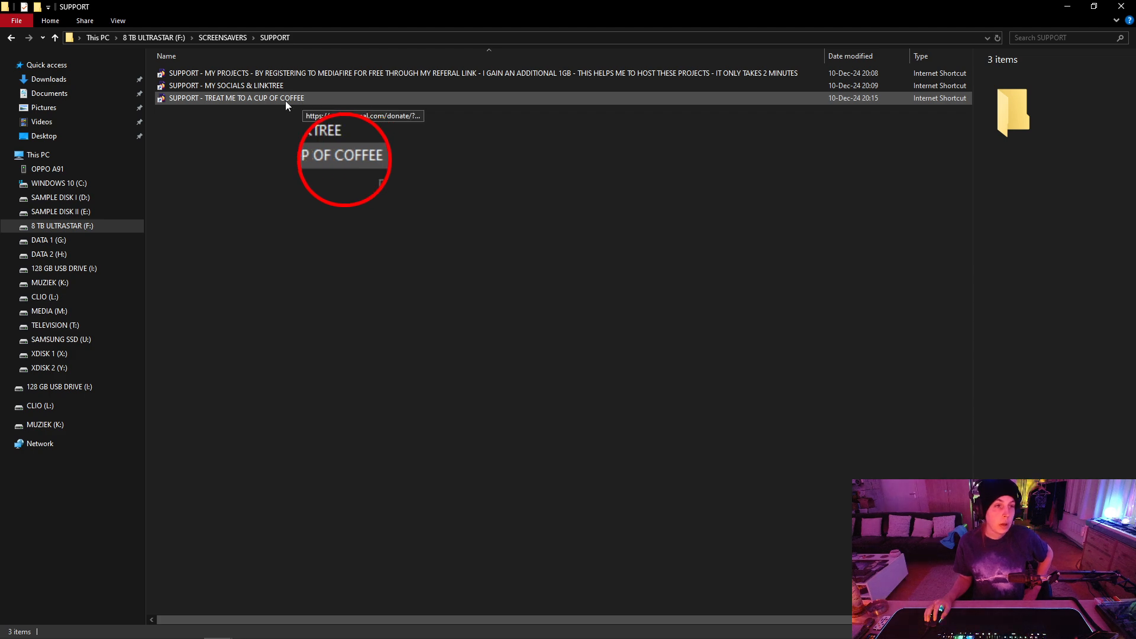
{"action": "left_click_drag", "start_coordinate": [583, 200], "coordinate": [339, 219]}
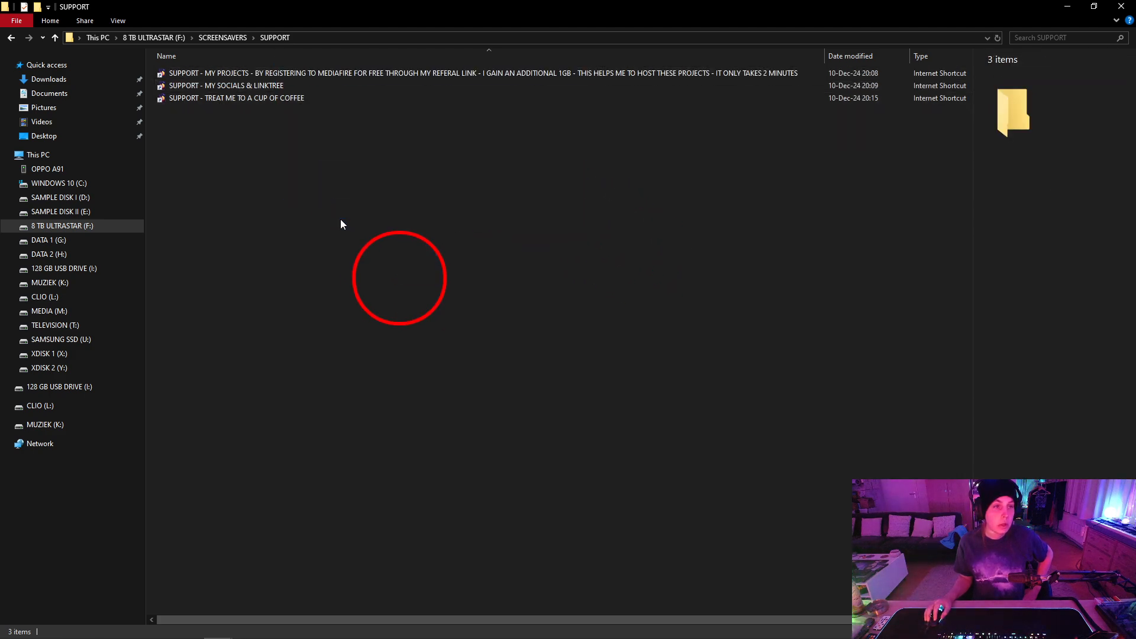
{"action": "left_click", "coordinate": [1067, 5]}
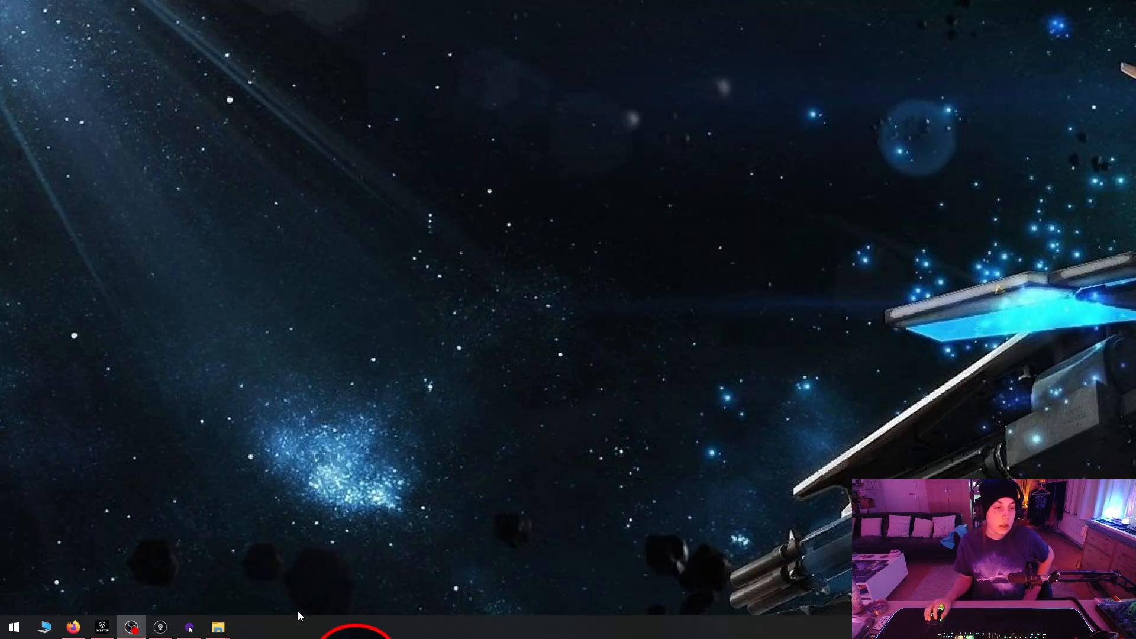
{"action": "mouse_move", "coordinate": [218, 626]}
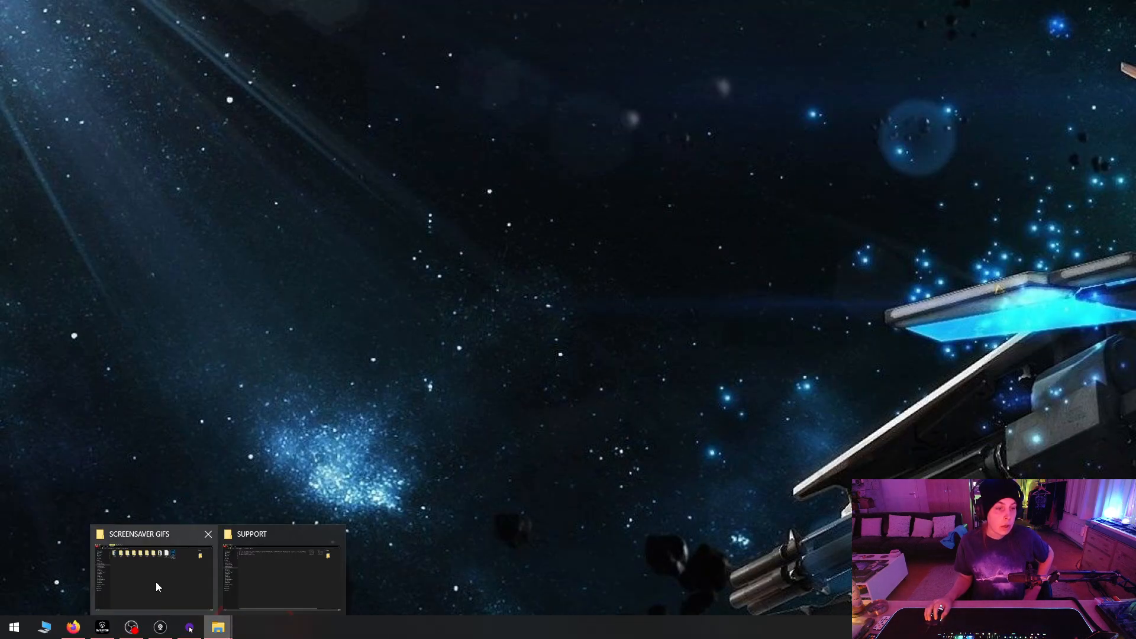
{"action": "left_click", "coordinate": [272, 578]}
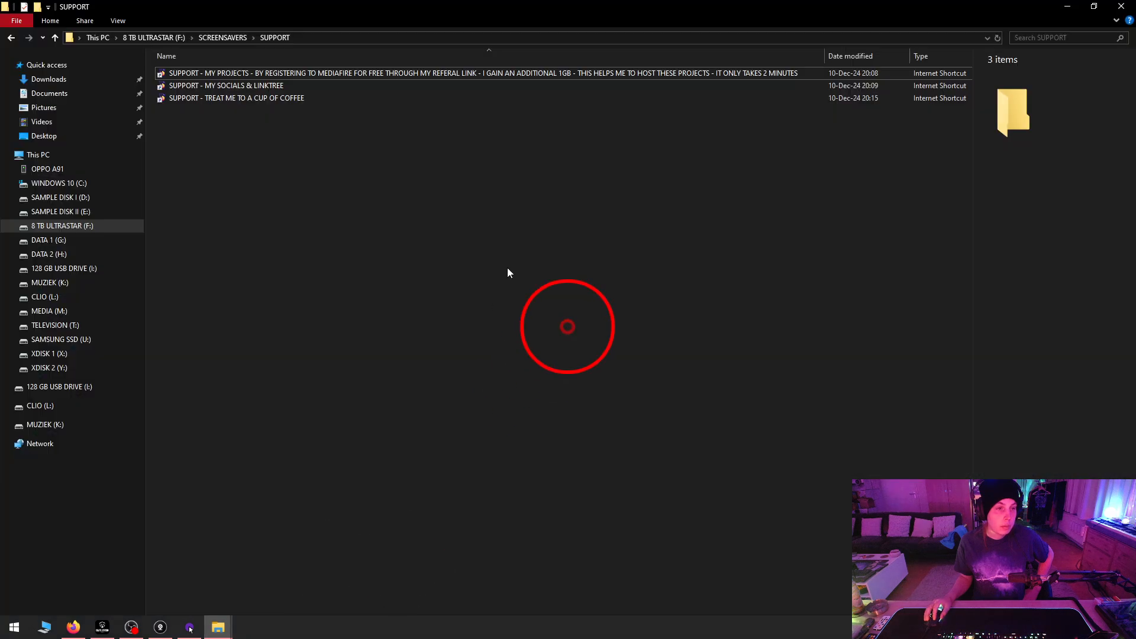
Open the IMAGE DIMENSIONS text file in the DIY CREATION PACK folder and read the tile and layout dimensions
{"action": "key", "text": "alt+Left"}
{"action": "double_click", "coordinate": [230, 98]}
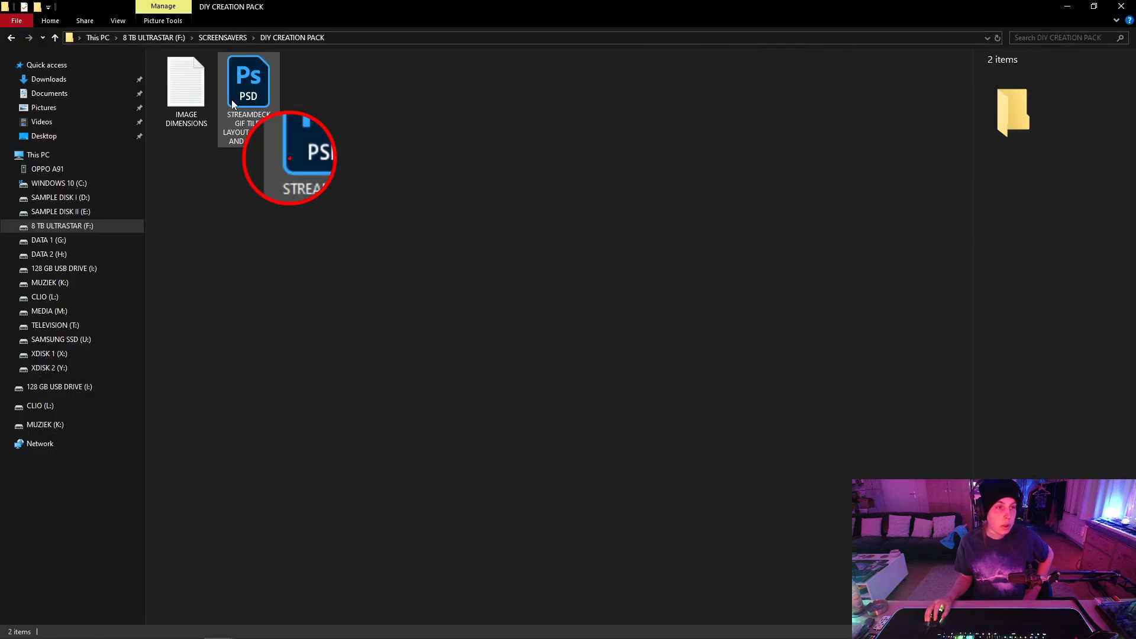
{"action": "left_click_drag", "start_coordinate": [462, 177], "coordinate": [207, 87]}
{"action": "left_click", "coordinate": [480, 223]}
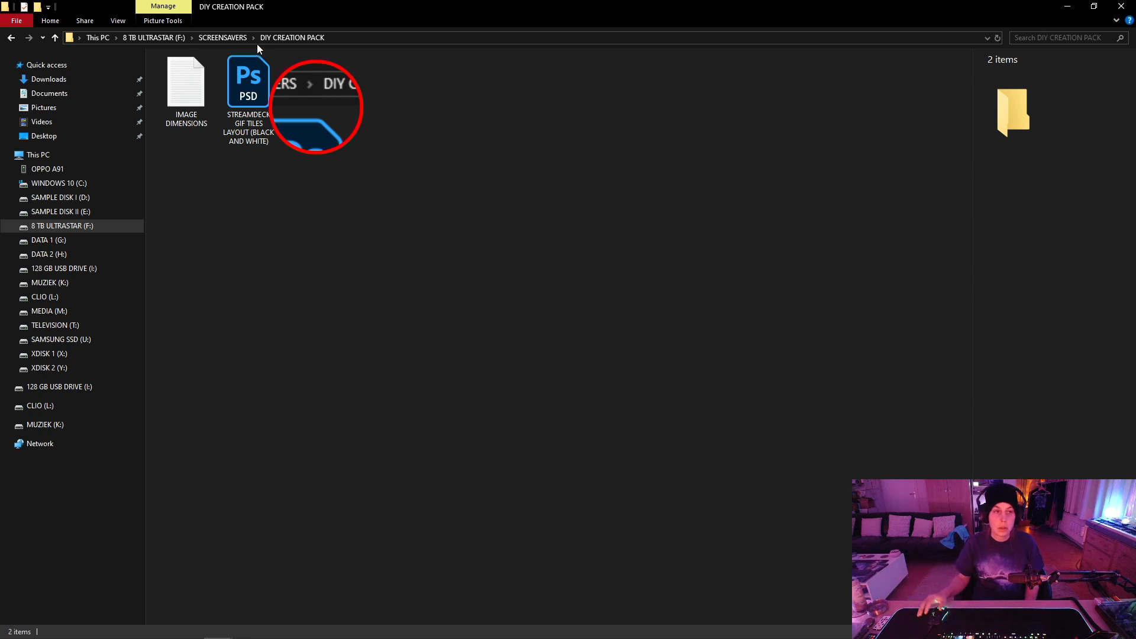
{"action": "mouse_move", "coordinate": [398, 192]}
{"action": "left_mouse_down"}
{"action": "mouse_move", "coordinate": [211, 77]}
{"action": "mouse_move", "coordinate": [332, 157]}
{"action": "mouse_move", "coordinate": [409, 189]}
{"action": "left_mouse_up"}
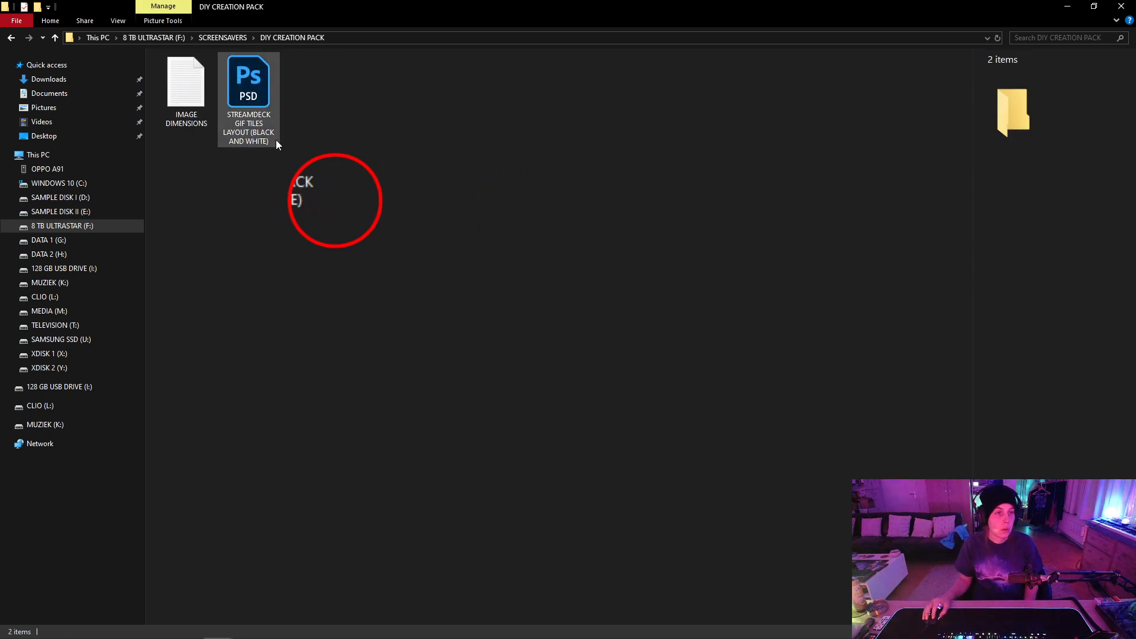
{"action": "double_click", "coordinate": [188, 83]}
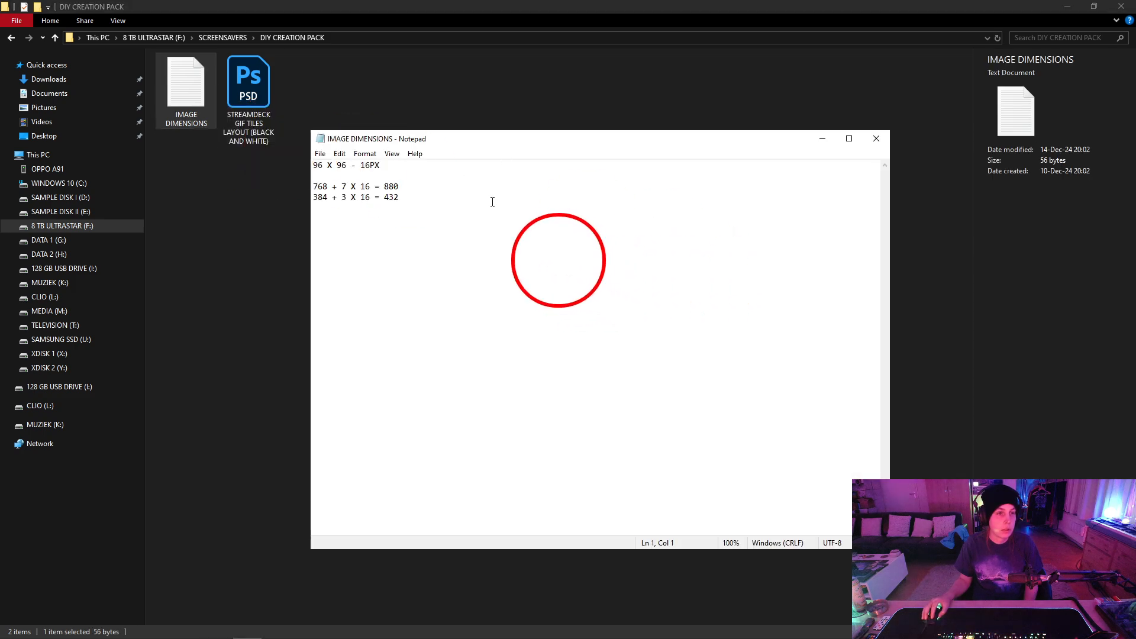
{"action": "left_click_drag", "start_coordinate": [484, 200], "coordinate": [561, 250]}
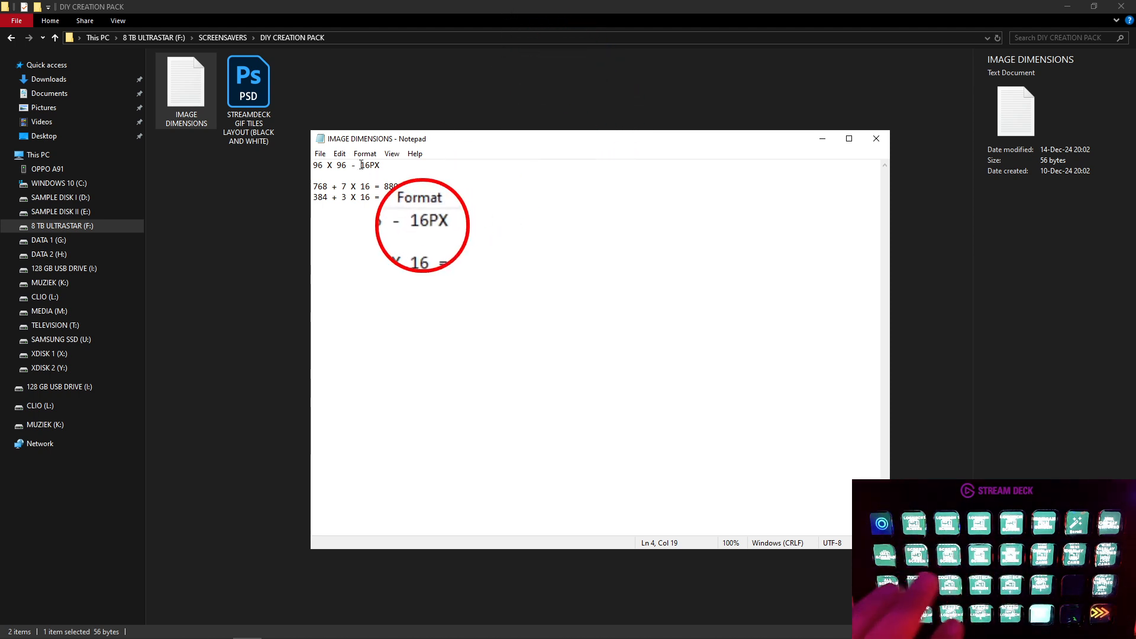
Highlight the 96 px tile size, the 768 base width and the 16 px gap in the image dimensions notes
{"action": "left_click_drag", "start_coordinate": [348, 167], "coordinate": [338, 165]}
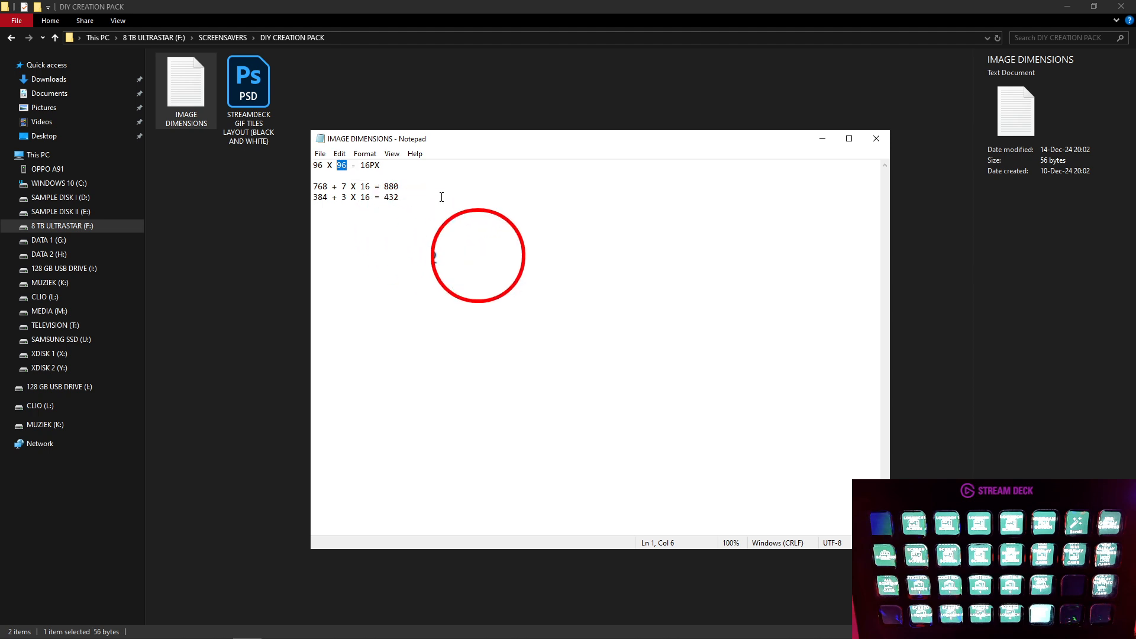
{"action": "left_click", "coordinate": [445, 196]}
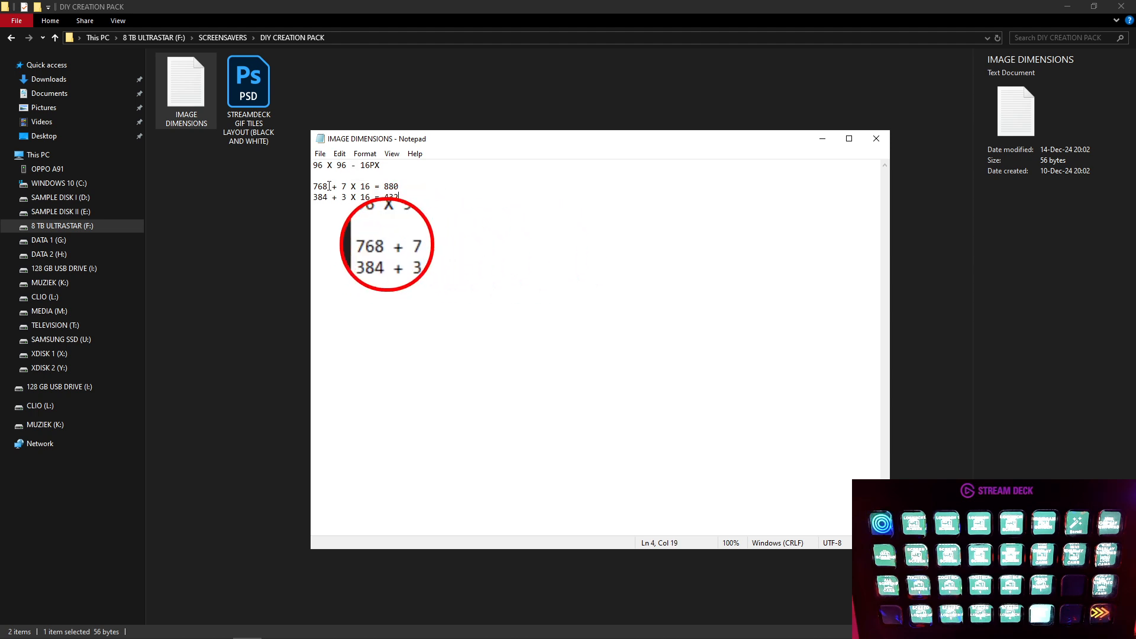
{"action": "left_click_drag", "start_coordinate": [327, 186], "coordinate": [313, 187]}
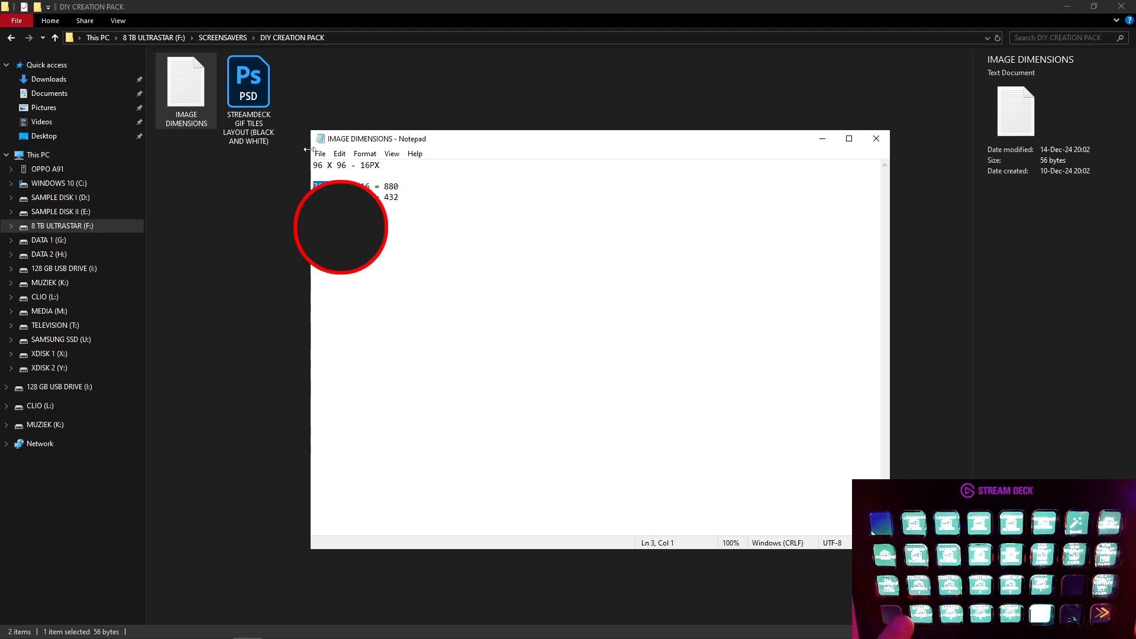
{"action": "left_click_drag", "start_coordinate": [371, 186], "coordinate": [361, 186]}
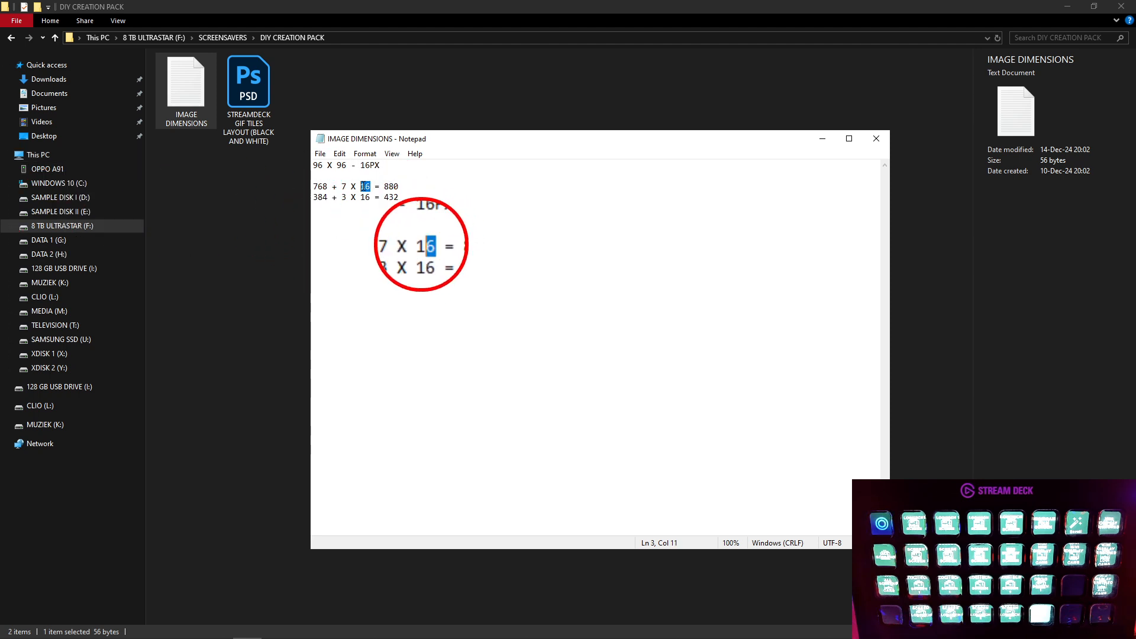
{"action": "left_click", "coordinate": [360, 186]}
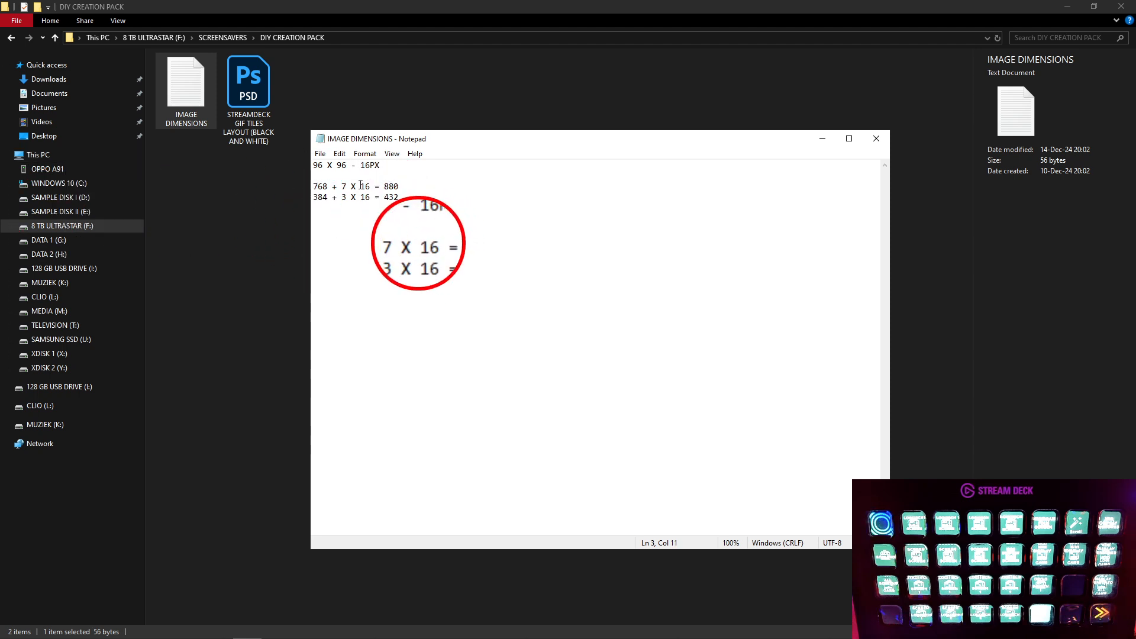
{"action": "left_click_drag", "start_coordinate": [361, 186], "coordinate": [372, 186]}
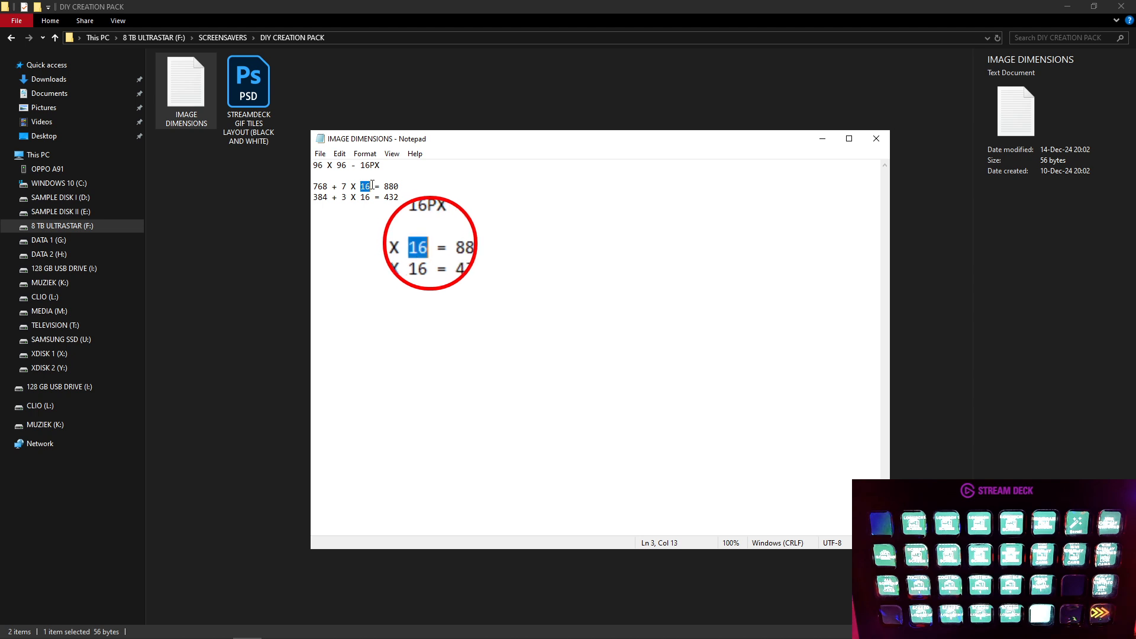
{"action": "left_click", "coordinate": [371, 186]}
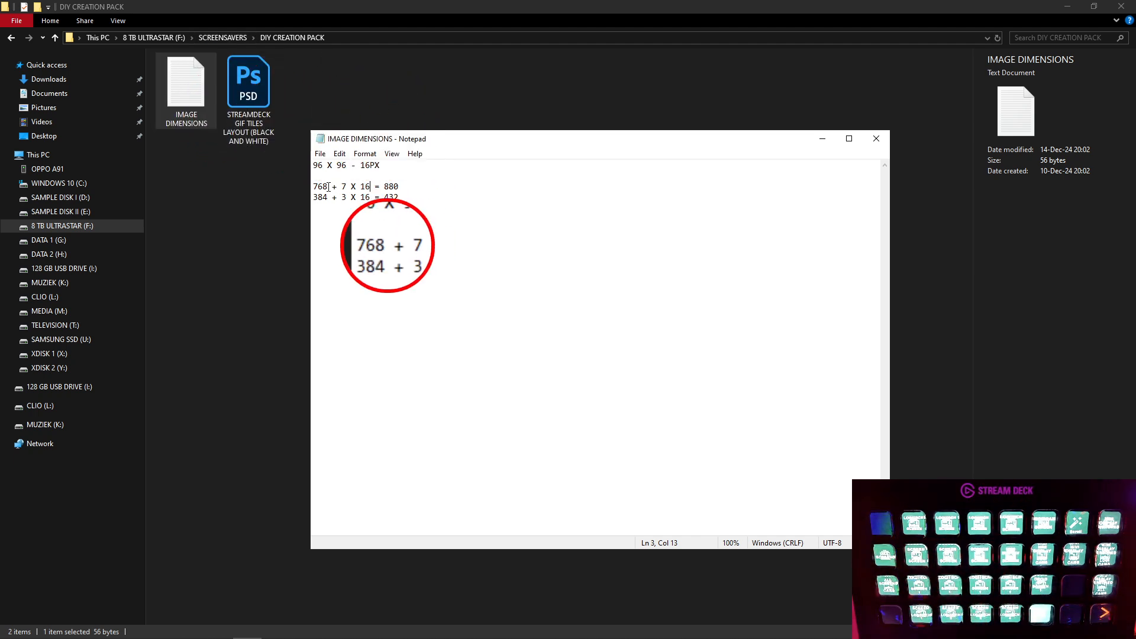
Trace the layout width calculation in the notes, highlighting 768, 7 X 16 and the result 880 in turn
{"action": "left_click_drag", "start_coordinate": [328, 187], "coordinate": [312, 186]}
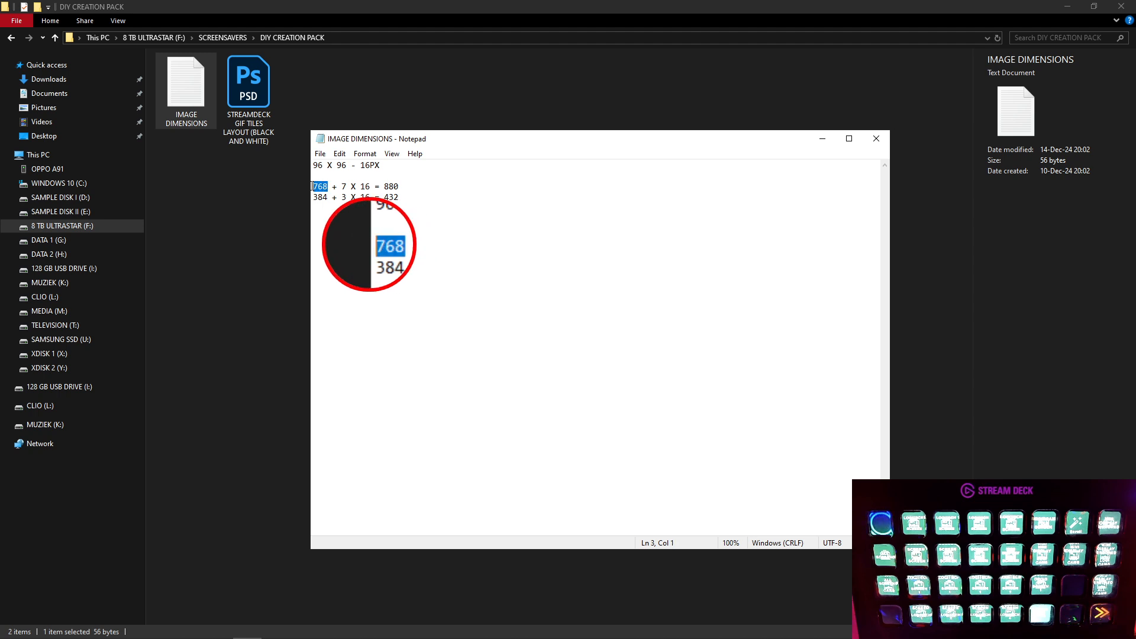
{"action": "left_click_drag", "start_coordinate": [342, 186], "coordinate": [369, 185]}
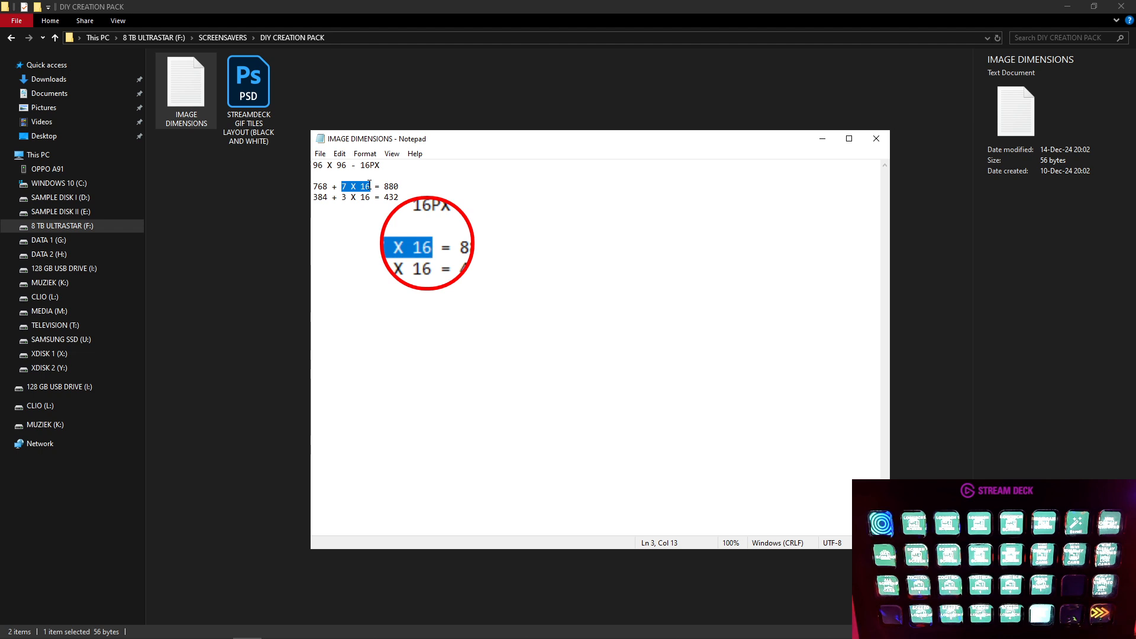
{"action": "mouse_move", "coordinate": [399, 186]}
{"action": "left_mouse_down"}
{"action": "mouse_move", "coordinate": [385, 185]}
{"action": "mouse_move", "coordinate": [401, 185]}
{"action": "left_mouse_up"}
{"action": "left_click", "coordinate": [385, 185]}
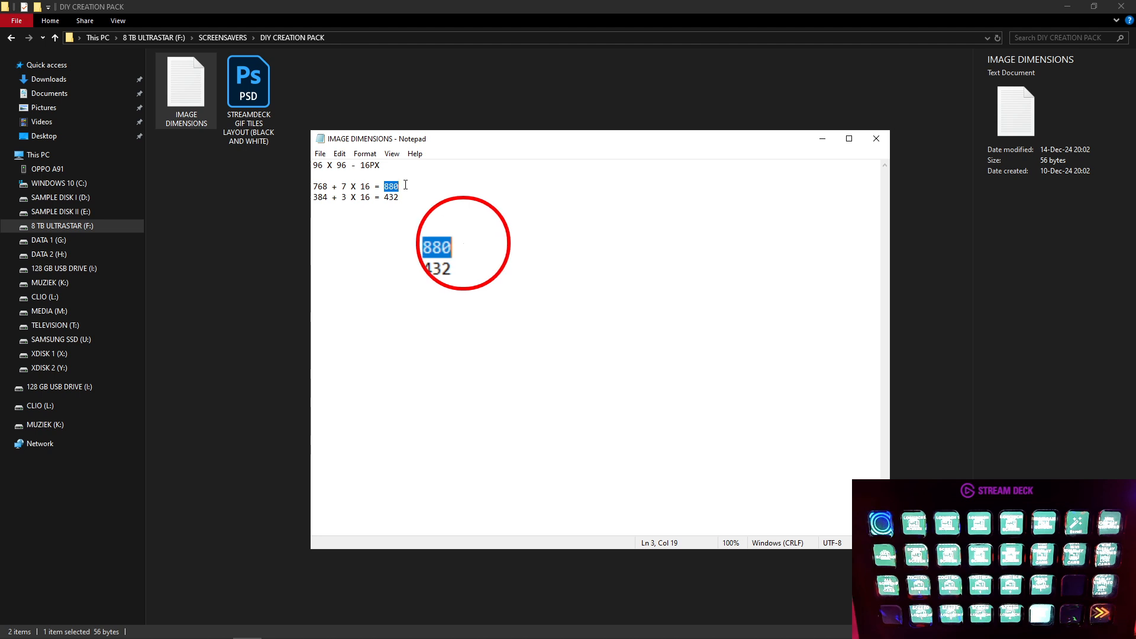
{"action": "left_click", "coordinate": [405, 185]}
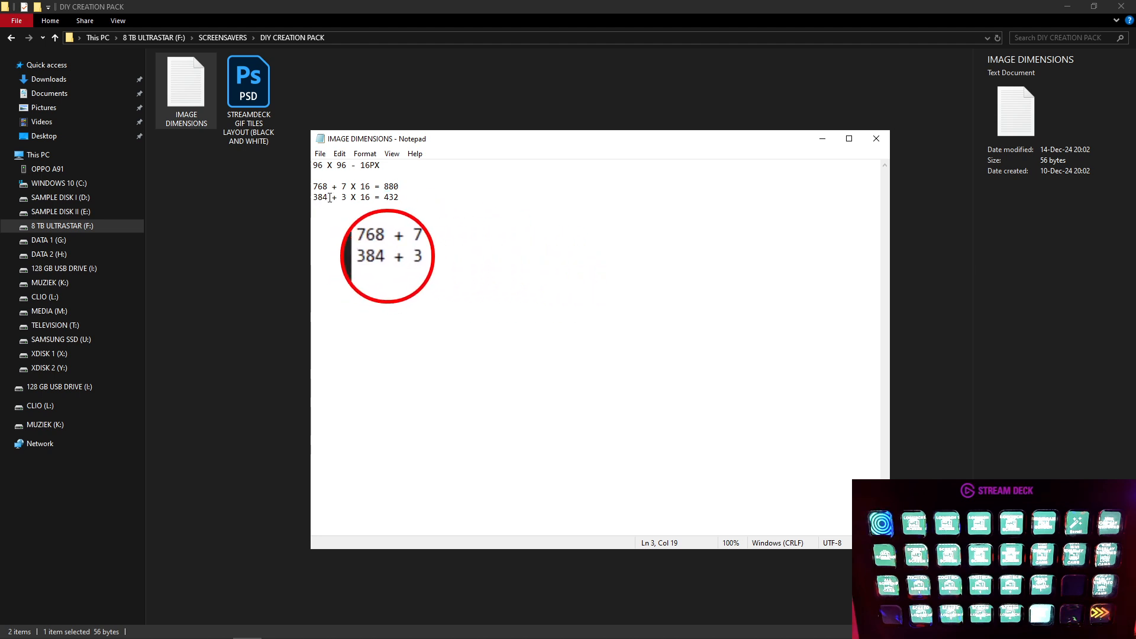
Trace the layout height calculation 384 + 3 X 16 = 432, compare both totals, and minimize the notes
{"action": "left_click_drag", "start_coordinate": [329, 198], "coordinate": [312, 199]}
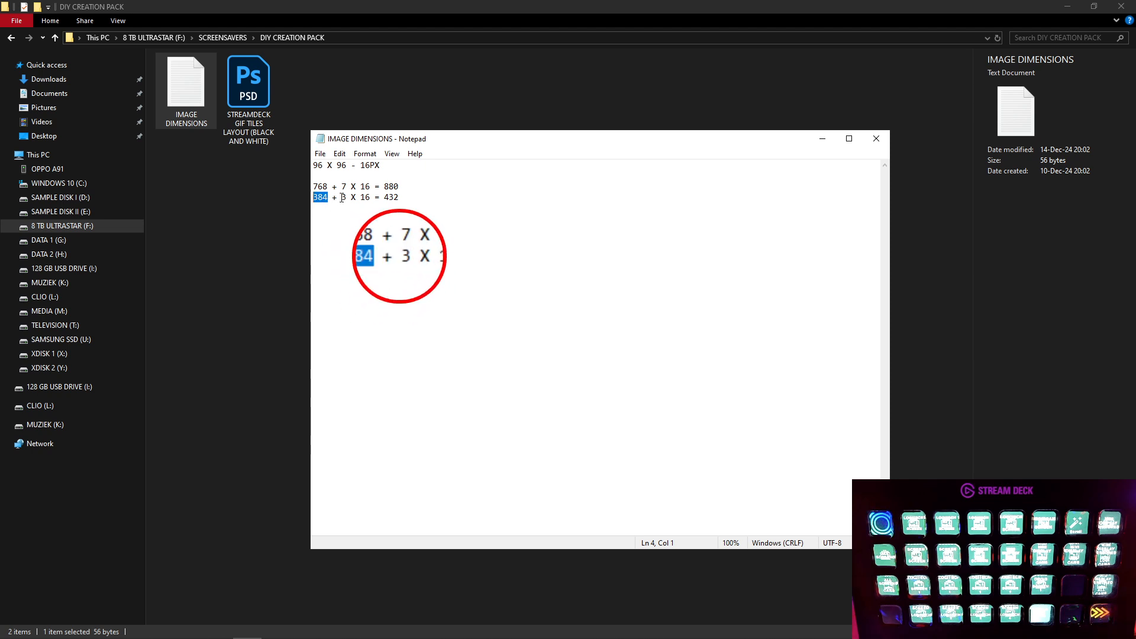
{"action": "left_click_drag", "start_coordinate": [343, 198], "coordinate": [371, 198]}
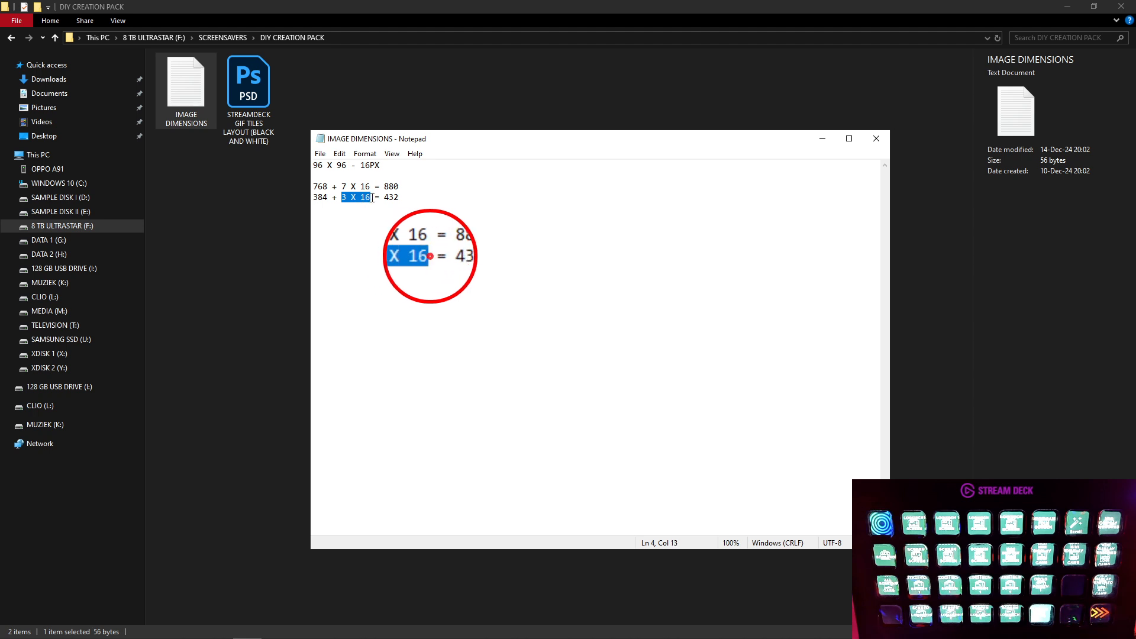
{"action": "left_click", "coordinate": [411, 198]}
{"action": "left_click_drag", "start_coordinate": [424, 198], "coordinate": [383, 199]}
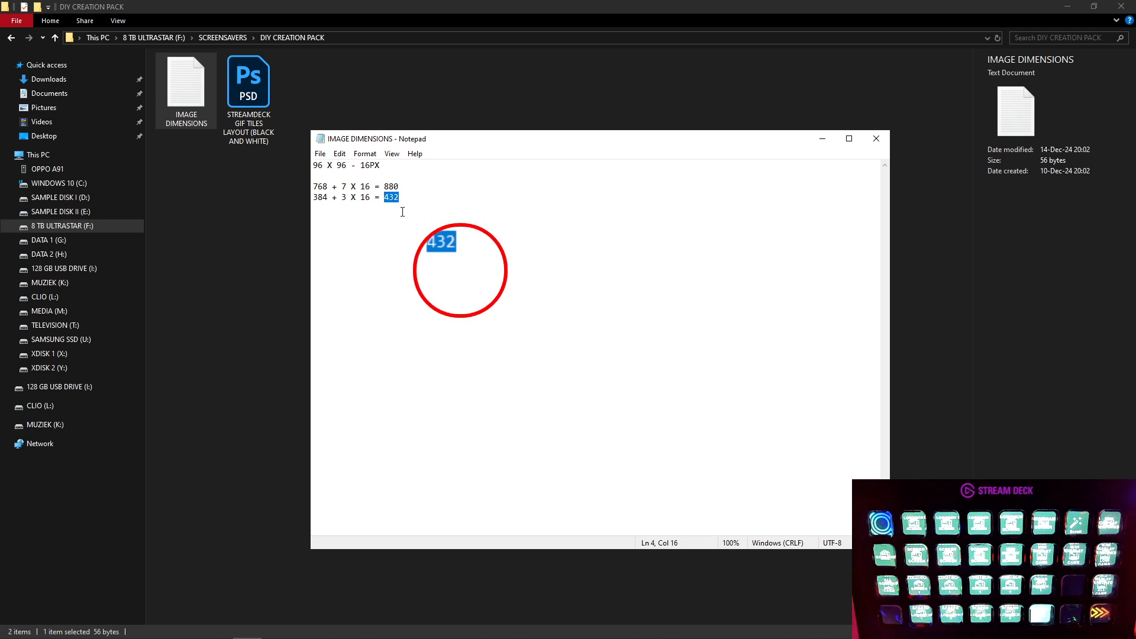
{"action": "left_click_drag", "start_coordinate": [402, 212], "coordinate": [393, 188]}
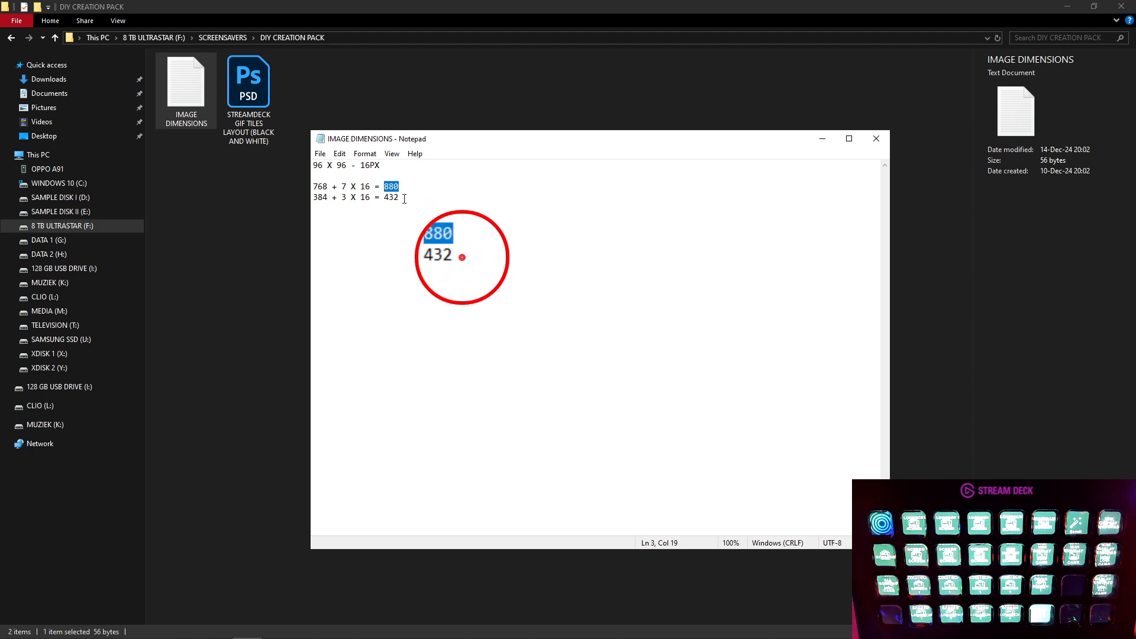
{"action": "double_click", "coordinate": [391, 197]}
{"action": "left_click", "coordinate": [400, 197]}
{"action": "left_click", "coordinate": [826, 140]}
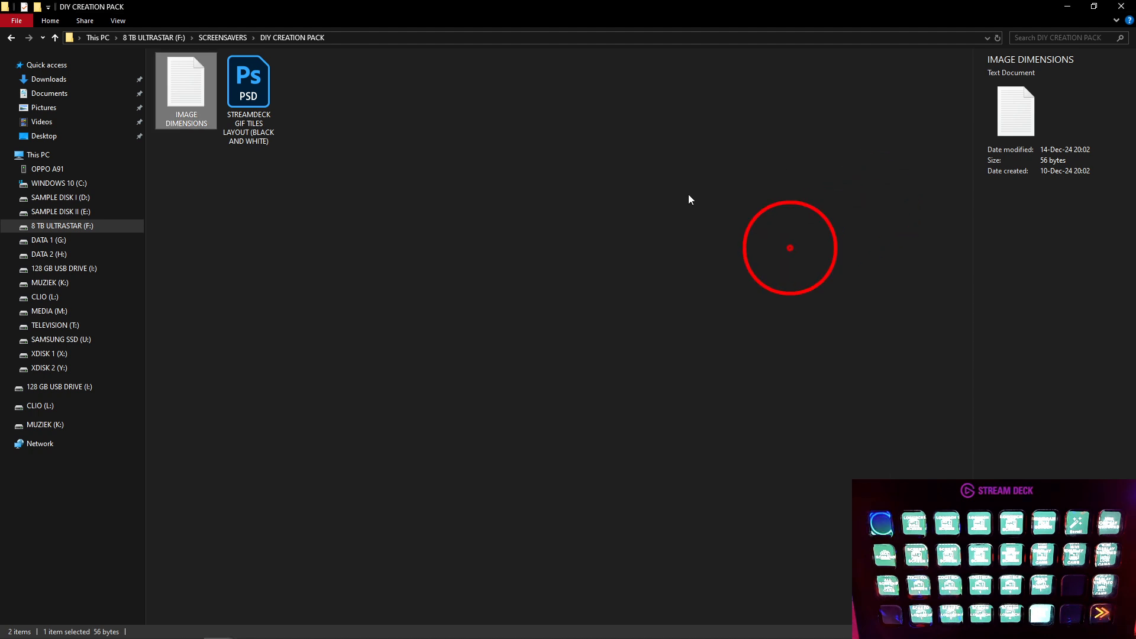
Open the STREAMDECK GIF TILES LAYOUT (BLACK AND WHITE) PSD in Photoshop and look over its tile grid
{"action": "left_click", "coordinate": [246, 87]}
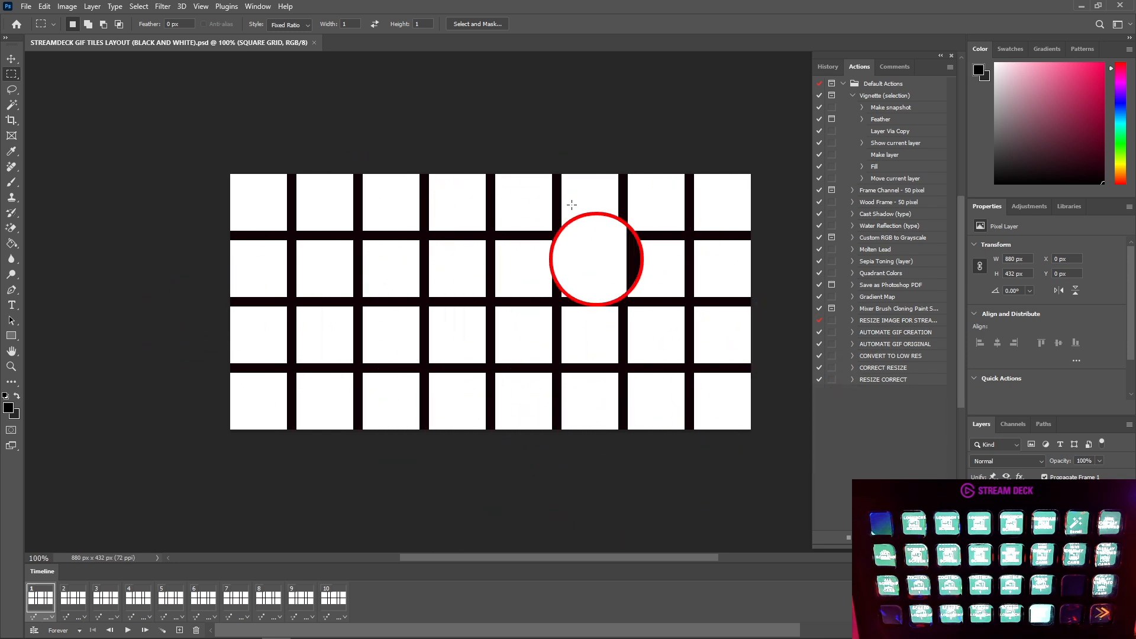
{"action": "left_click_drag", "start_coordinate": [573, 295], "coordinate": [512, 282]}
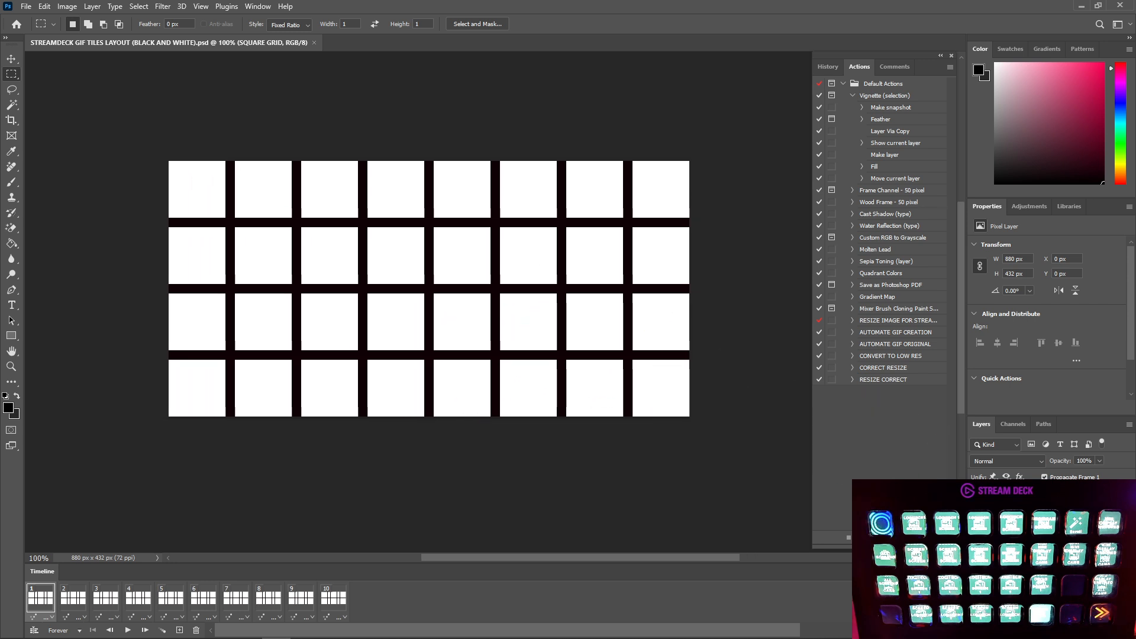
{"action": "left_click_drag", "start_coordinate": [719, 349], "coordinate": [646, 359]}
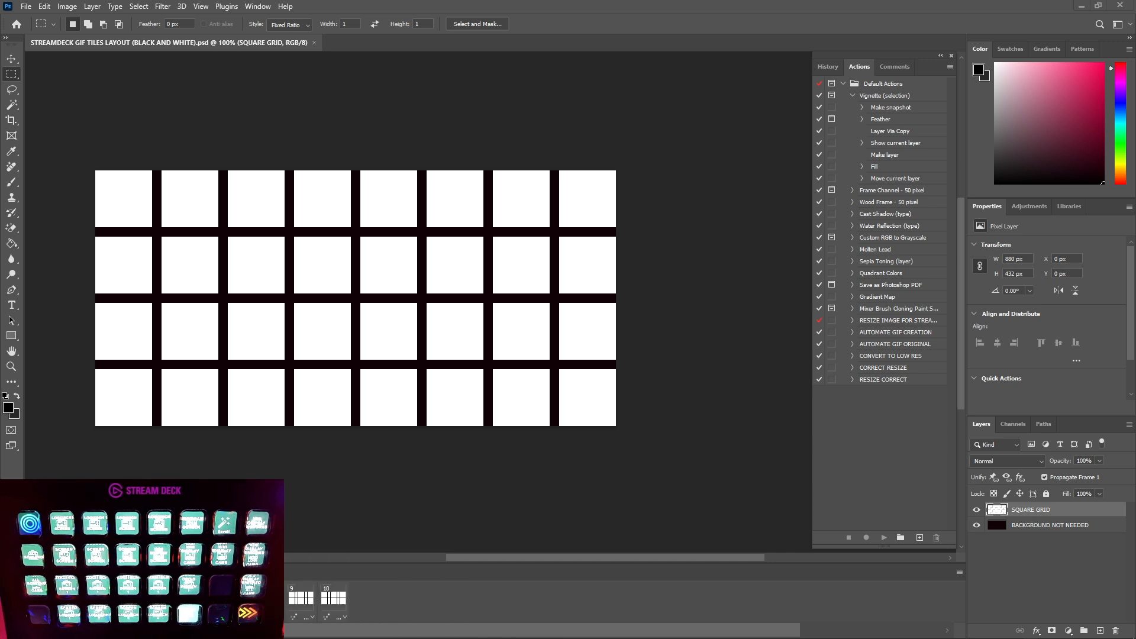
Hide and show the SQUARE GRID layer, and do the same with the BACKGROUND NOT NEEDED layer, to inspect the layout
{"action": "left_click", "coordinate": [977, 512]}
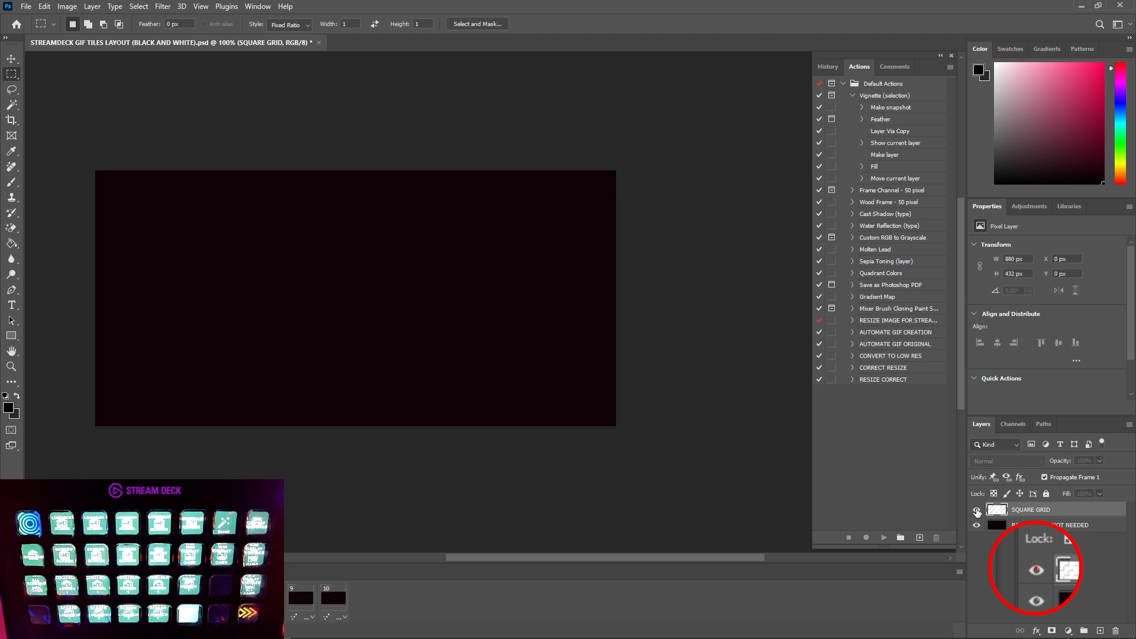
{"action": "left_click", "coordinate": [977, 510]}
{"action": "left_click", "coordinate": [976, 525]}
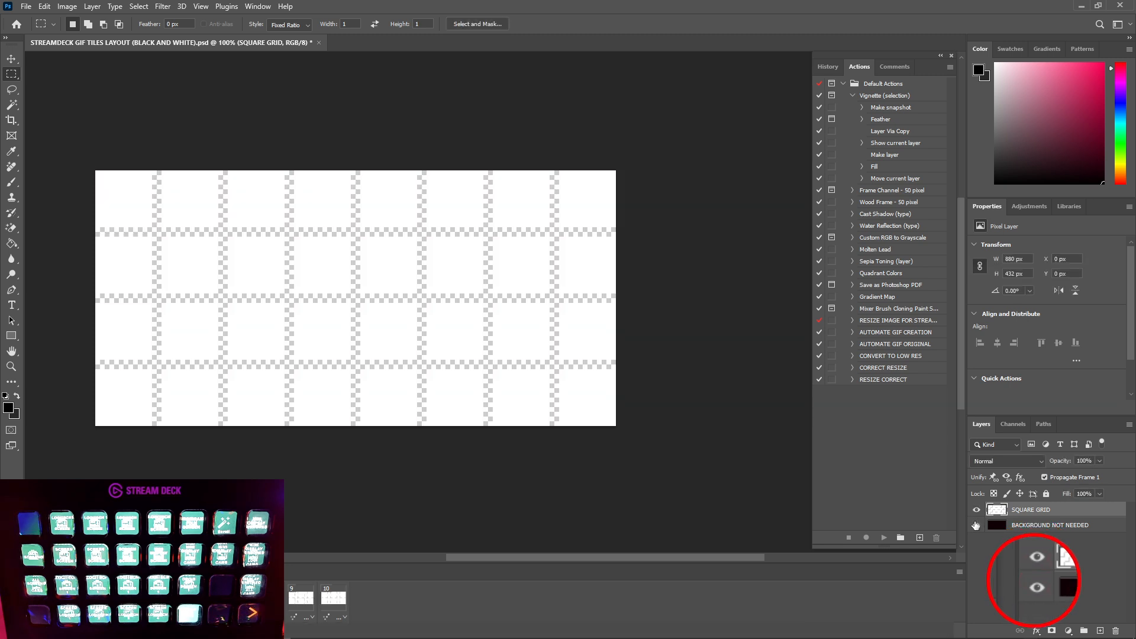
{"action": "left_click", "coordinate": [976, 525]}
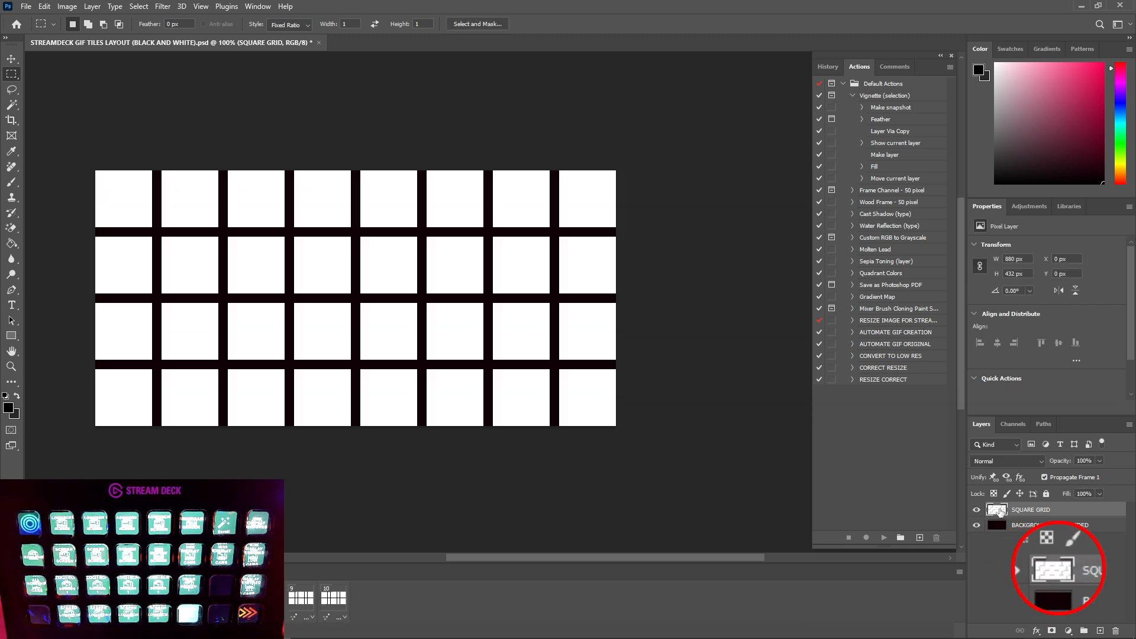
{"action": "left_click_drag", "start_coordinate": [294, 323], "coordinate": [382, 333]}
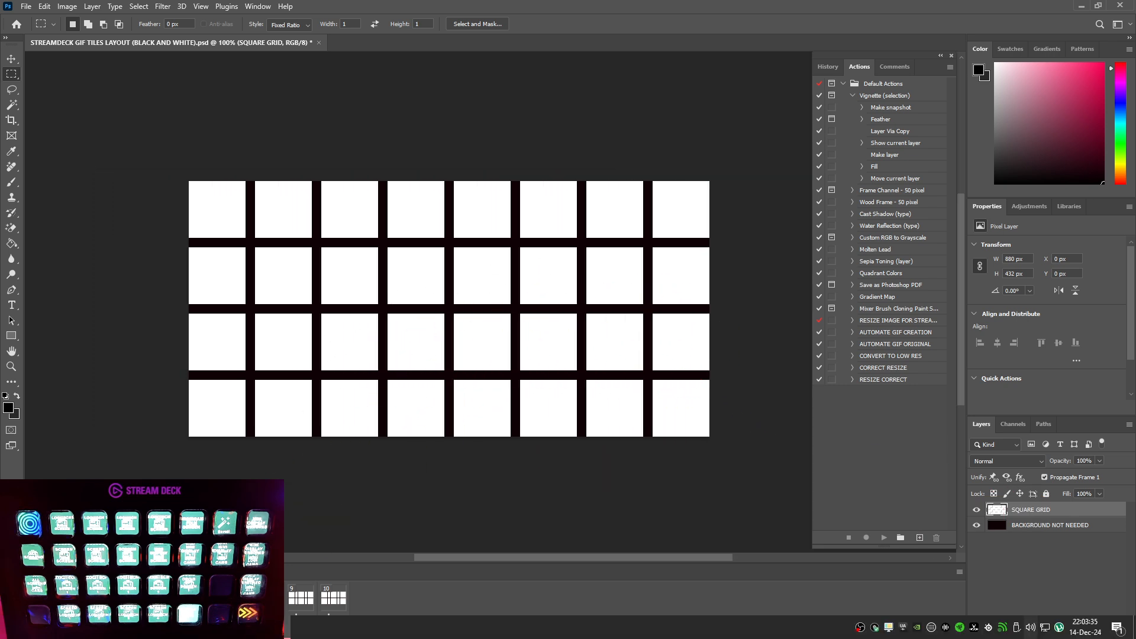
Switch to the SCREENSAVER GIFS folder in File Explorer and select the six folders __PAGE 1 to __PAGE 6
{"action": "mouse_move", "coordinate": [312, 628]}
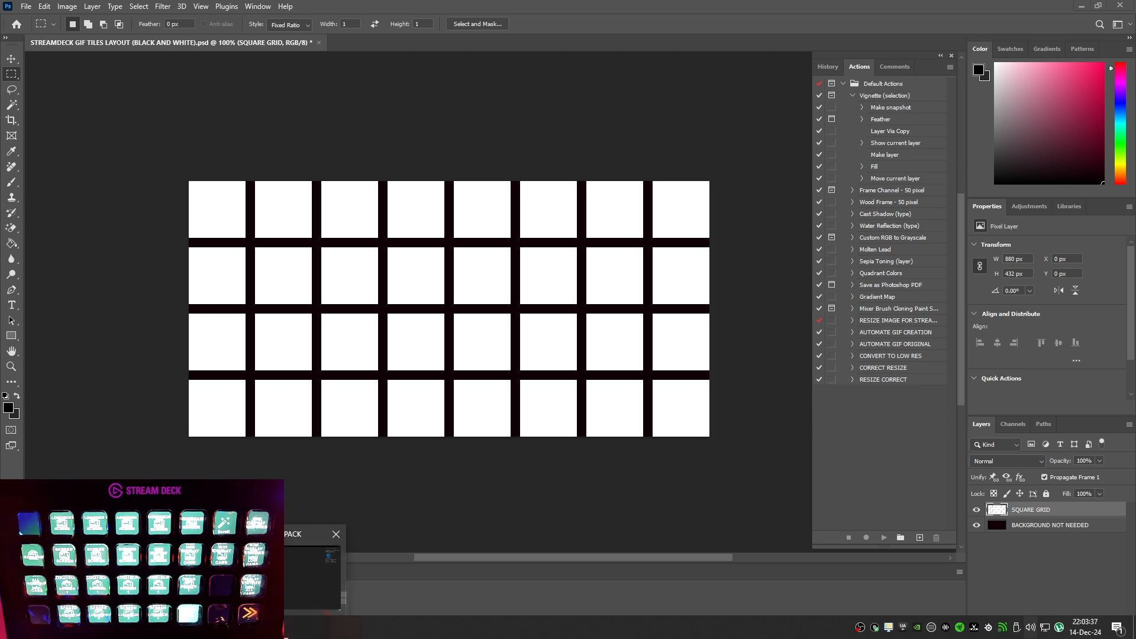
{"action": "left_click", "coordinate": [313, 629]}
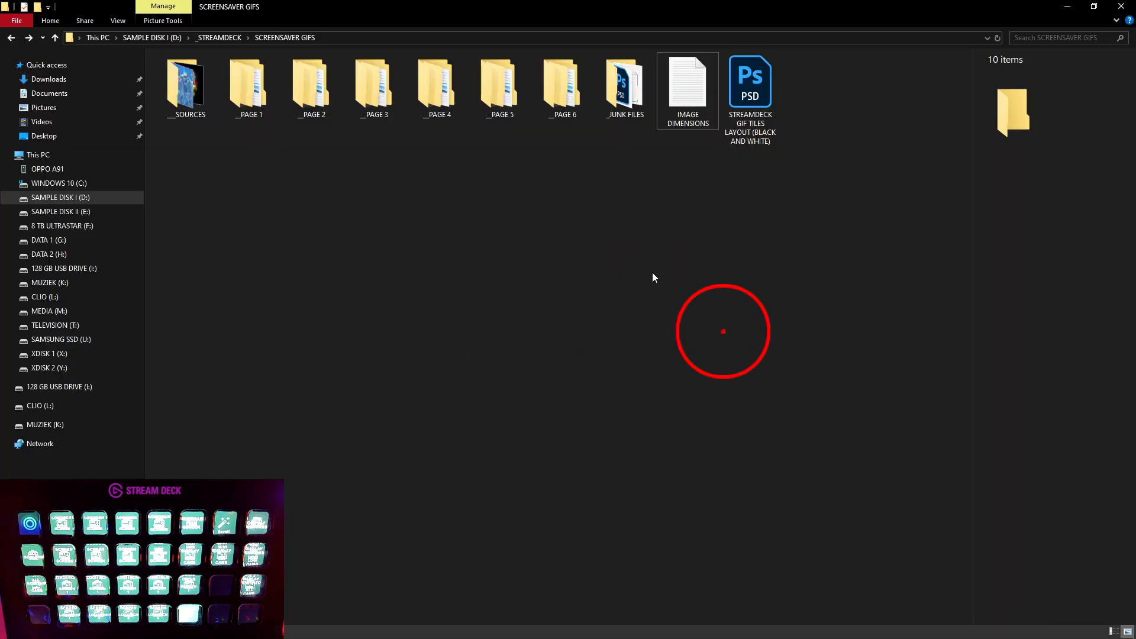
{"action": "left_click_drag", "start_coordinate": [578, 310], "coordinate": [316, 193]}
{"action": "left_click_drag", "start_coordinate": [245, 161], "coordinate": [542, 90]}
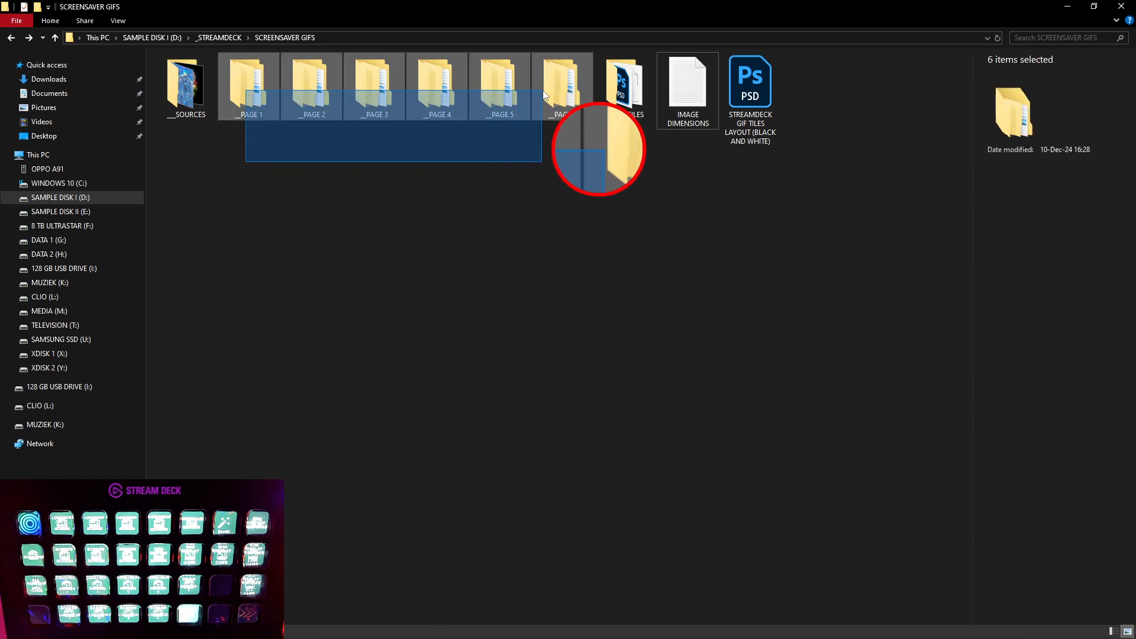
Open the PAGE 1 subfolder inside __PAGE 1 and look over its list of animation folders
{"action": "left_click", "coordinate": [241, 90]}
{"action": "double_click", "coordinate": [240, 90]}
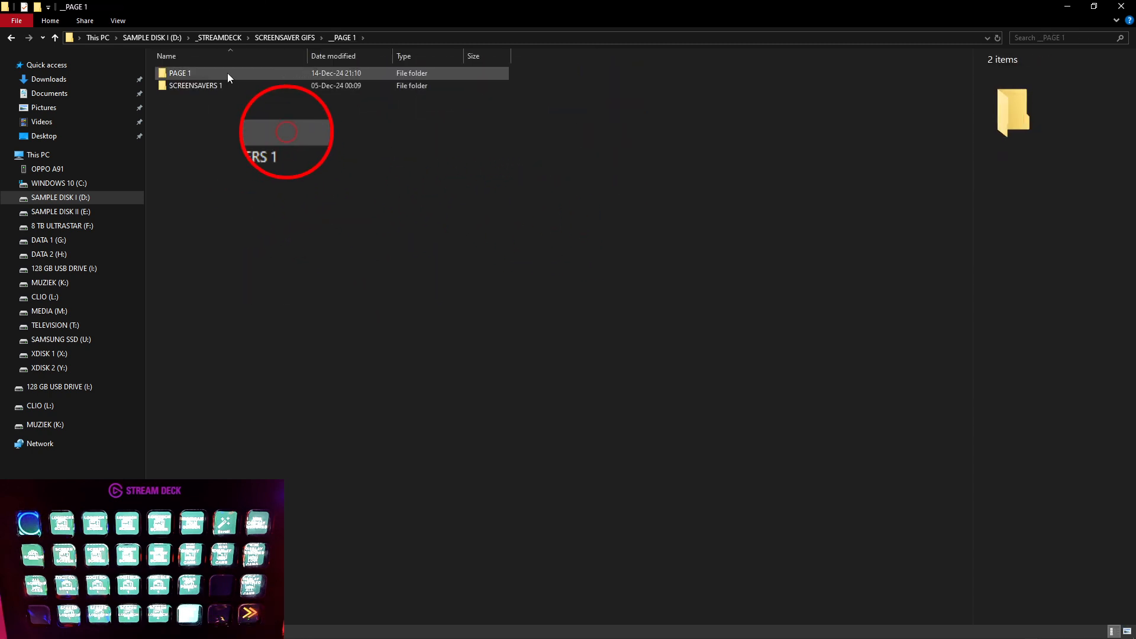
{"action": "double_click", "coordinate": [227, 72]}
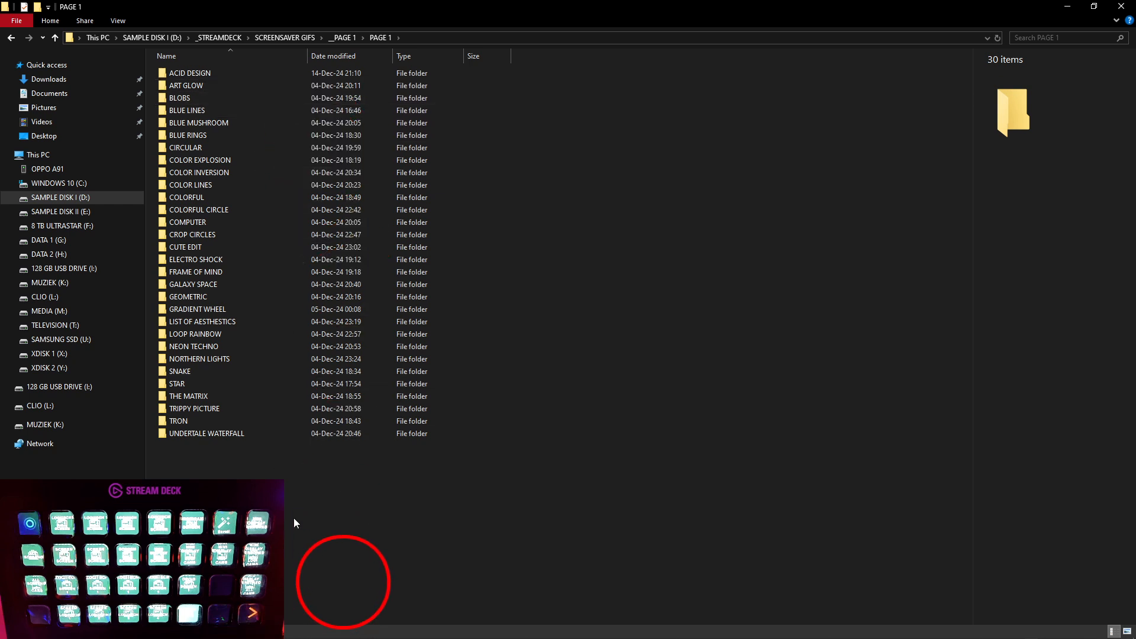
{"action": "left_click_drag", "start_coordinate": [297, 520], "coordinate": [310, 455]}
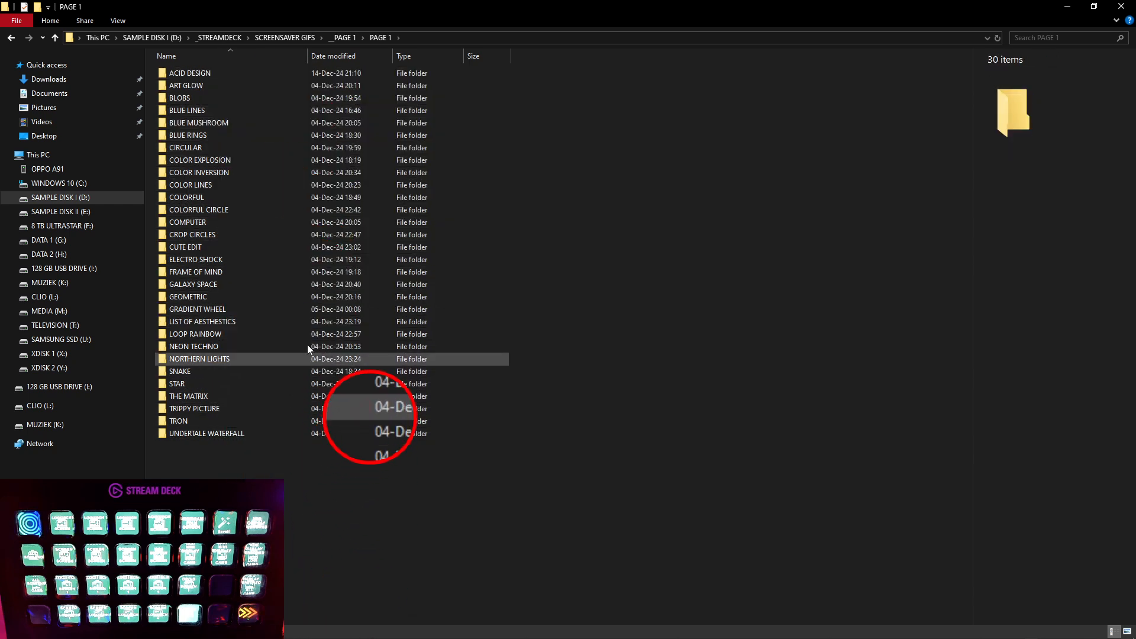
Go back up to __PAGE 1 and look over the full-size animations in its SCREENSAVERS 1 subfolder
{"action": "key", "text": "BackSpace"}
{"action": "double_click", "coordinate": [218, 82]}
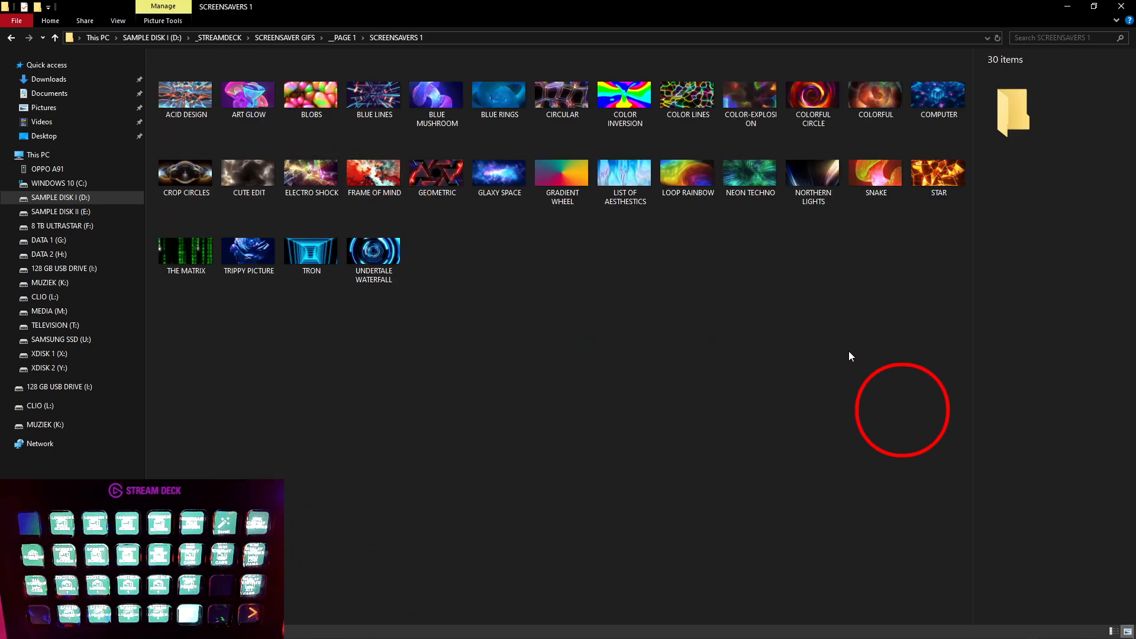
{"action": "left_click_drag", "start_coordinate": [916, 363], "coordinate": [474, 297]}
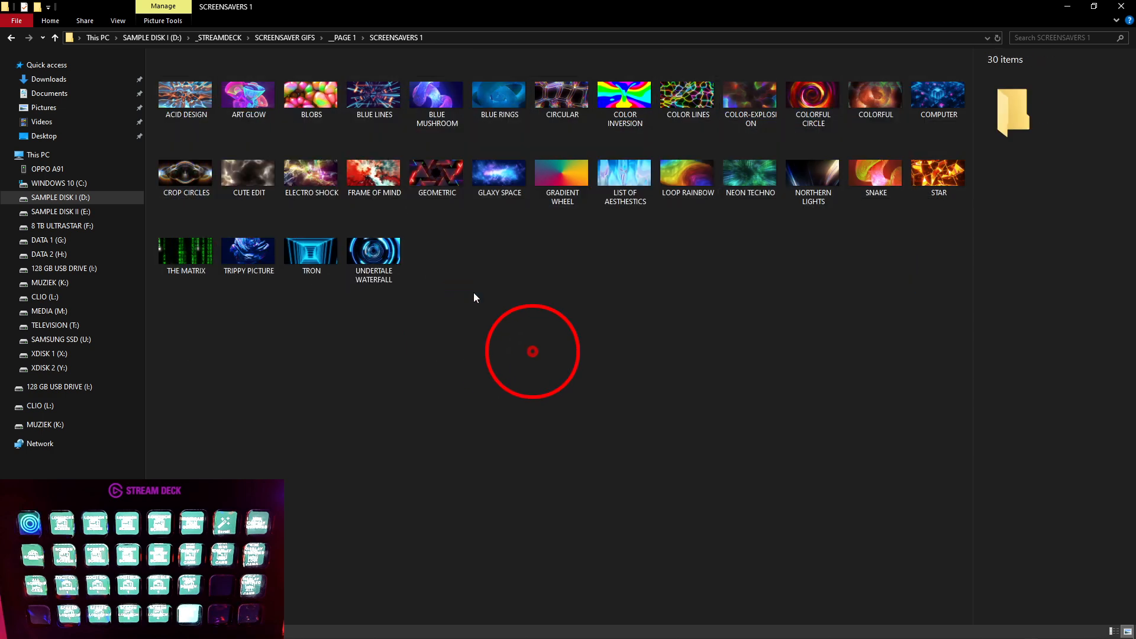
Open the ACID DESIGN folder in the PAGE 1 subfolder, review all its tile images, and check the SQAURE GIF's details
{"action": "key", "text": "BackSpace"}
{"action": "double_click", "coordinate": [196, 74]}
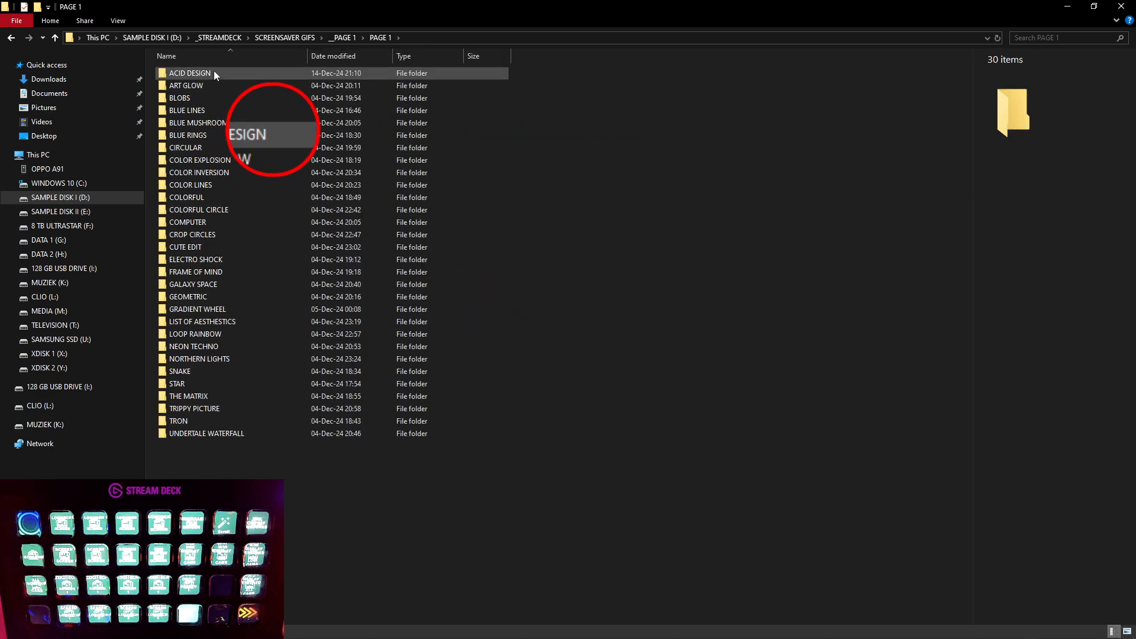
{"action": "double_click", "coordinate": [215, 70]}
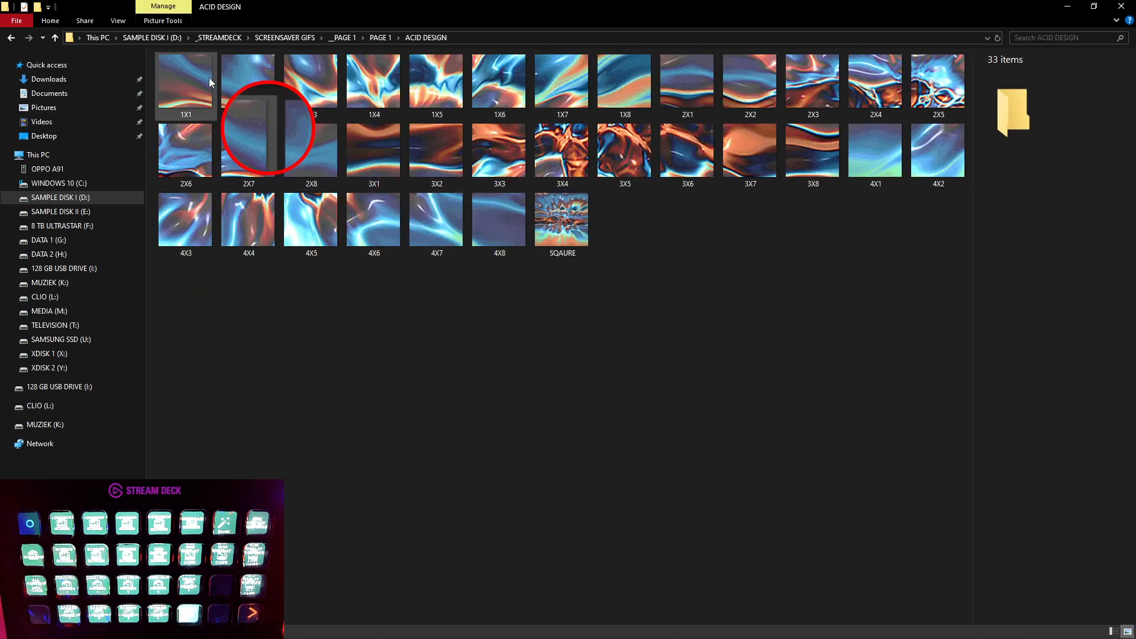
{"action": "left_click_drag", "start_coordinate": [176, 292], "coordinate": [974, 43]}
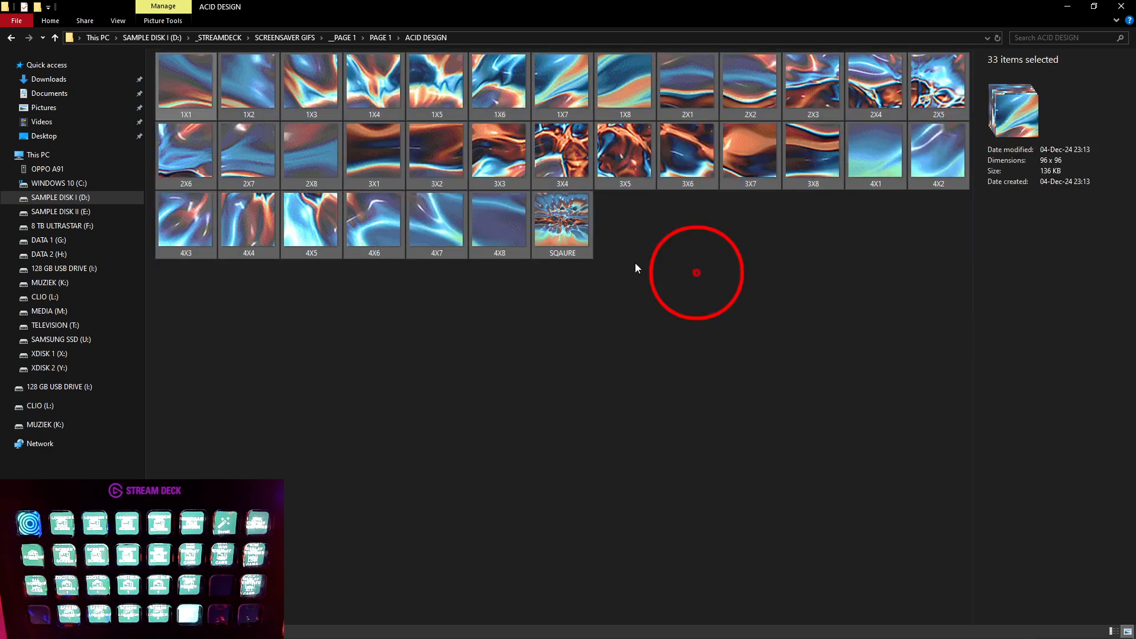
{"action": "left_click", "coordinate": [640, 293]}
{"action": "left_click", "coordinate": [567, 223]}
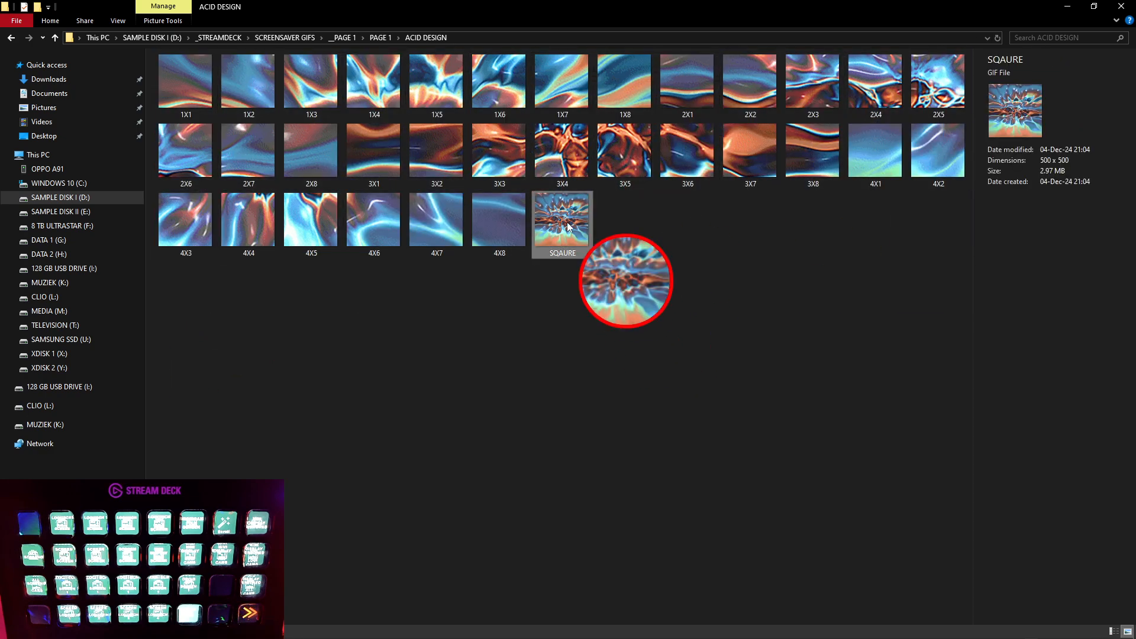
Look over the tile images in the BLUE RINGS, BLUE MUSHROOM and COLOR EXPLOSION folders of PAGE 1
{"action": "key", "text": "alt+Left"}
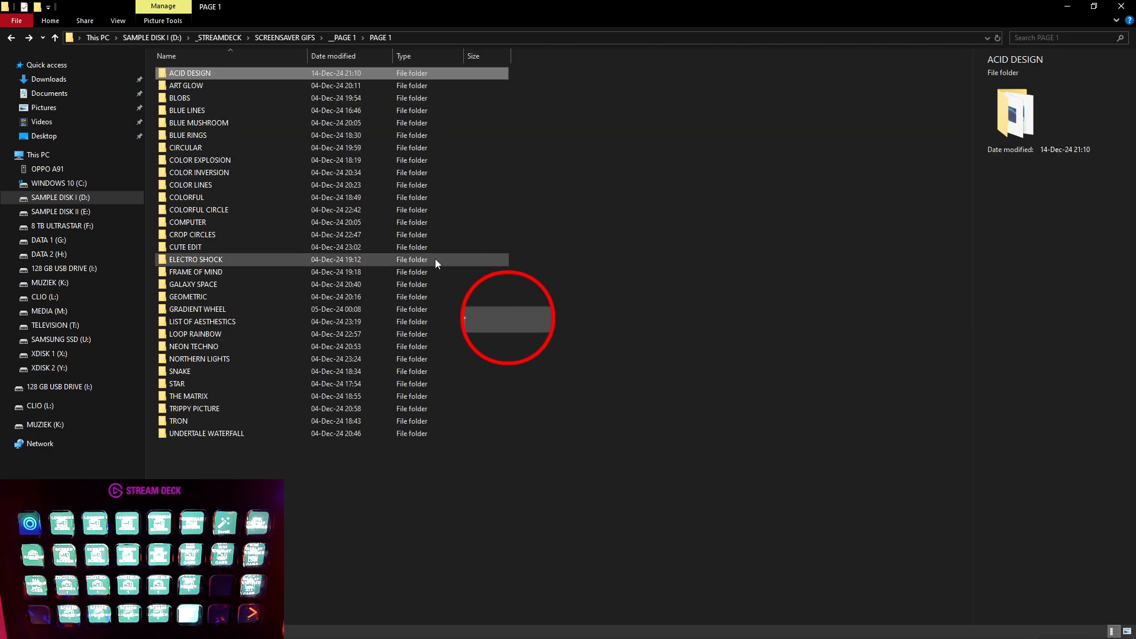
{"action": "double_click", "coordinate": [272, 134]}
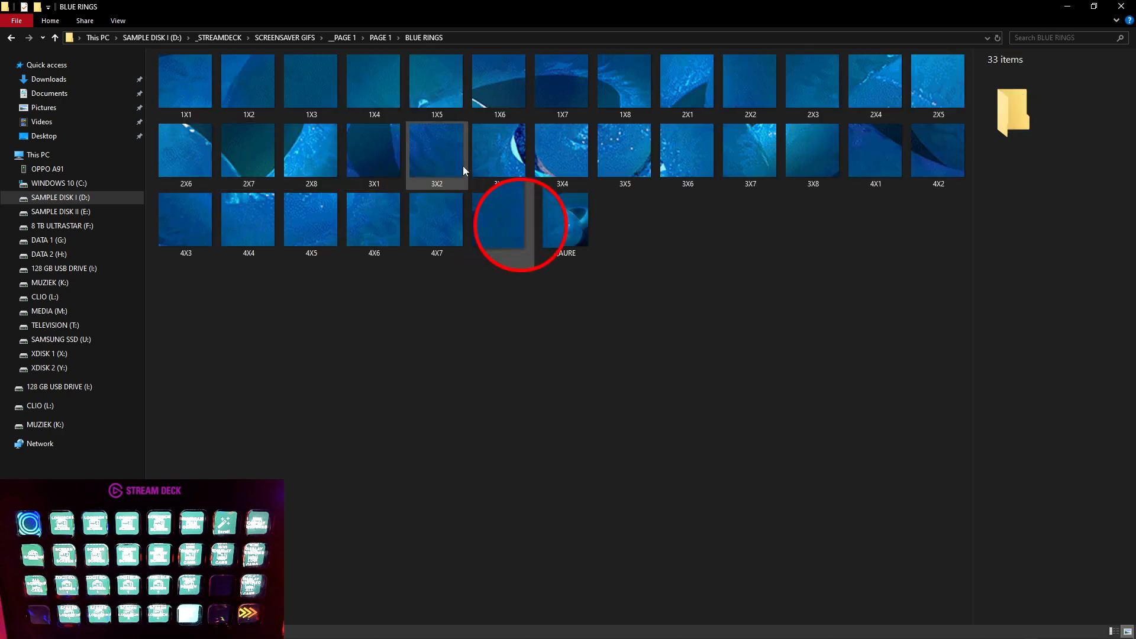
{"action": "key", "text": "alt+Left"}
{"action": "double_click", "coordinate": [229, 122]}
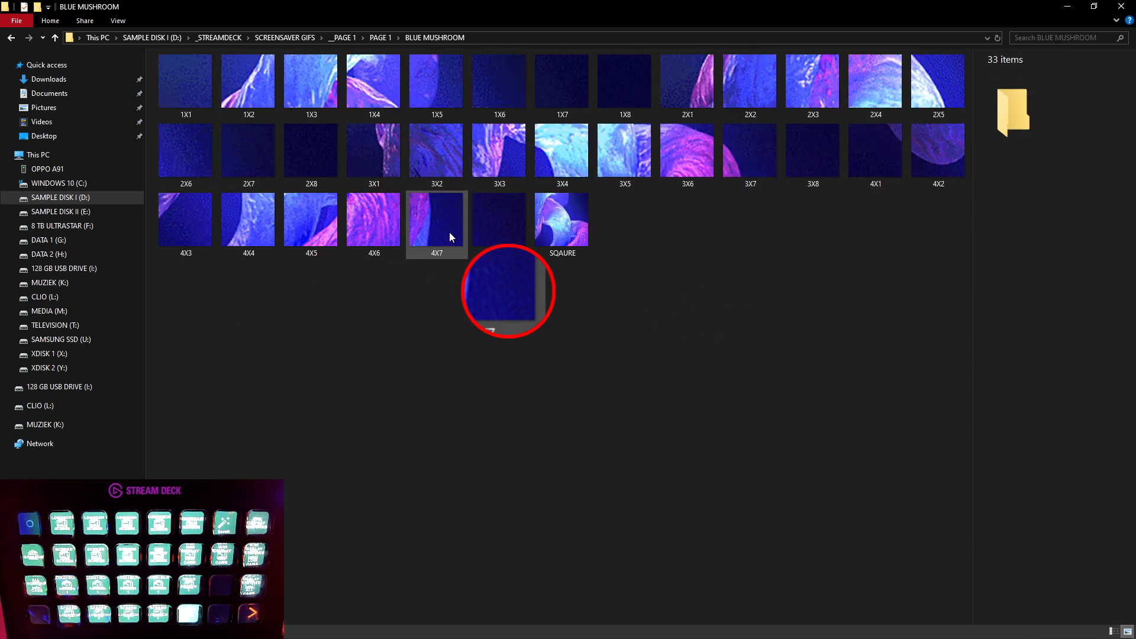
{"action": "key", "text": "alt+Left"}
{"action": "left_click", "coordinate": [241, 160]}
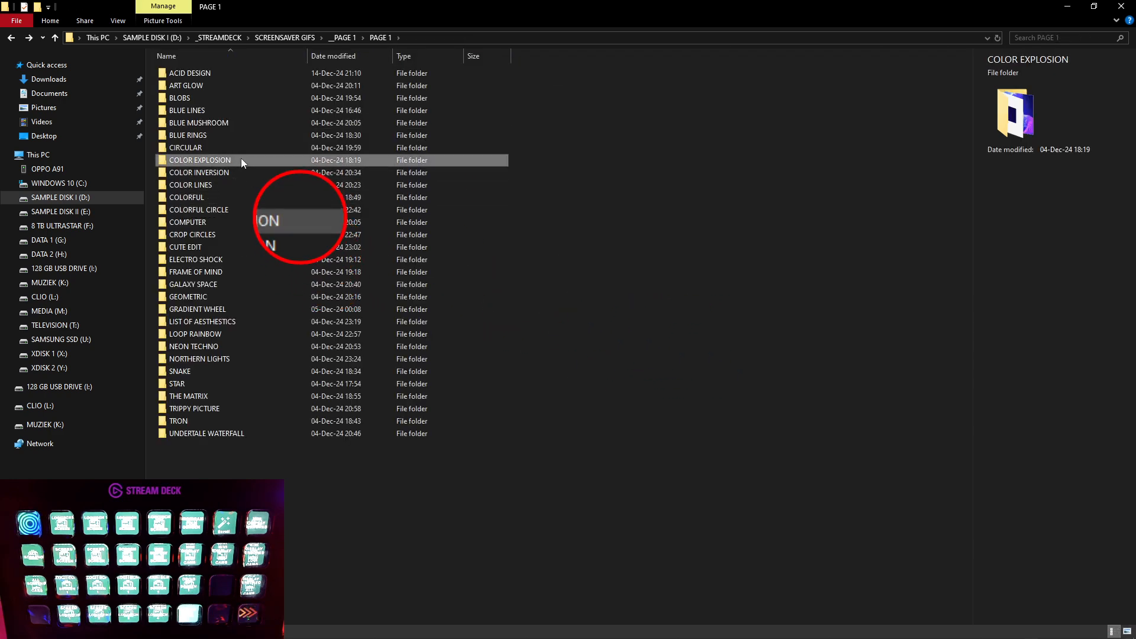
{"action": "double_click", "coordinate": [241, 160]}
{"action": "key", "text": "alt+Left"}
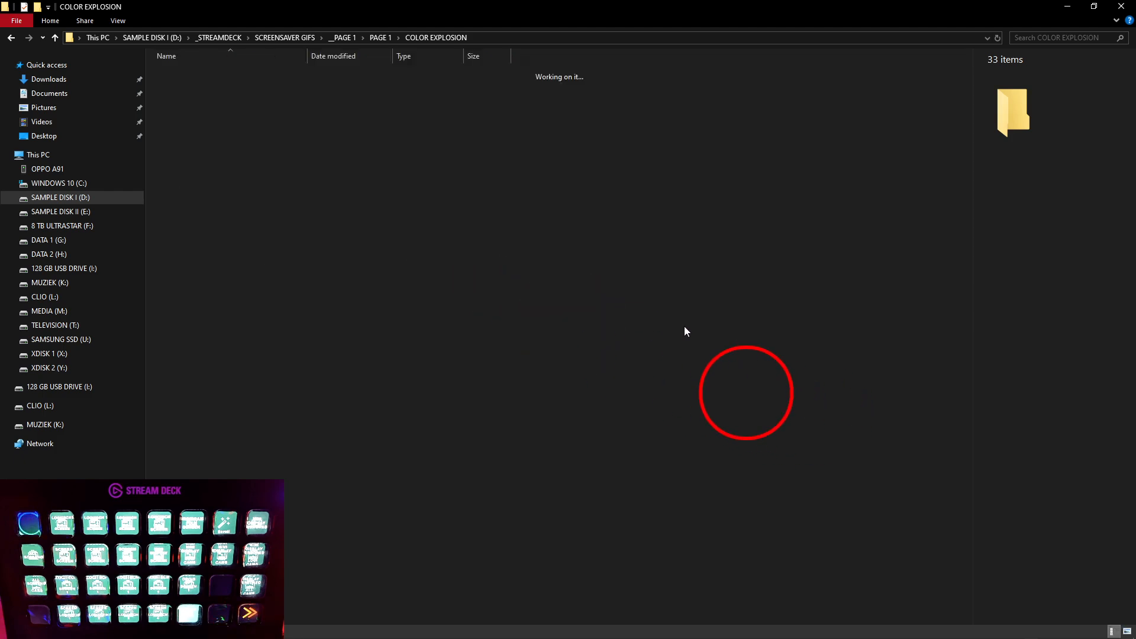
Return to SCREENSAVER GIFS, open __PAGE 2 and look over the animations in its SCREENSAVERS 2 subfolder
{"action": "key", "text": "alt+Left"}
{"action": "key", "text": "alt+Left"}
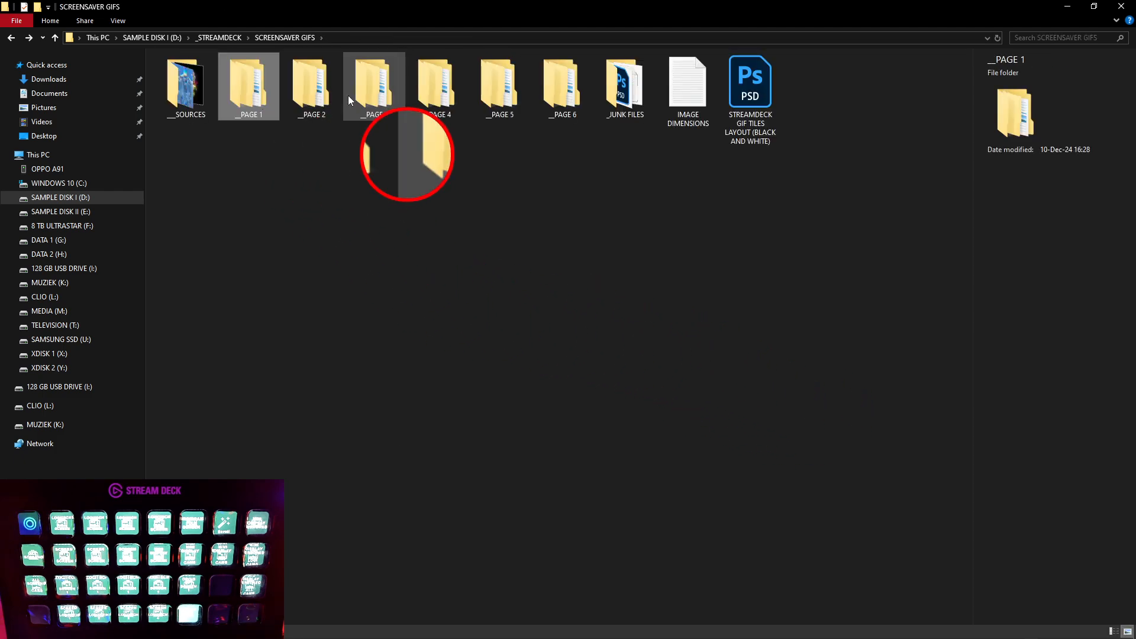
{"action": "double_click", "coordinate": [311, 95]}
{"action": "left_click", "coordinate": [382, 100]}
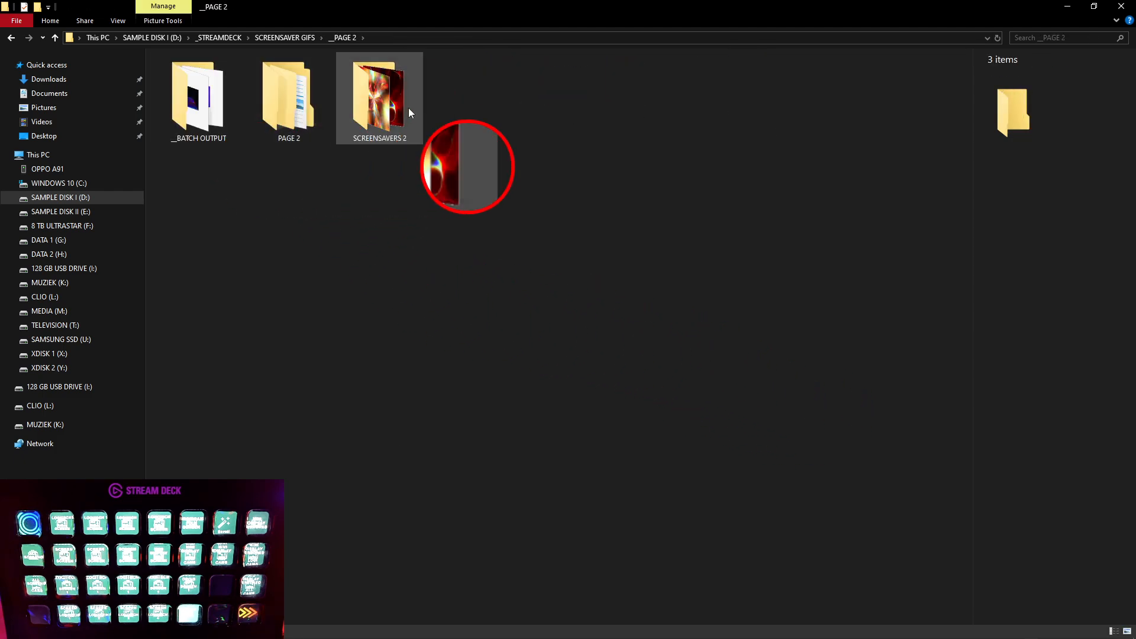
{"action": "double_click", "coordinate": [382, 101]}
{"action": "left_click_drag", "start_coordinate": [875, 388], "coordinate": [449, 287]}
{"action": "key", "text": "alt+Left"}
Open the PAGE 2 subfolder, look over its animation folders and check the tiles inside COLORS 5
{"action": "left_click", "coordinate": [281, 102]}
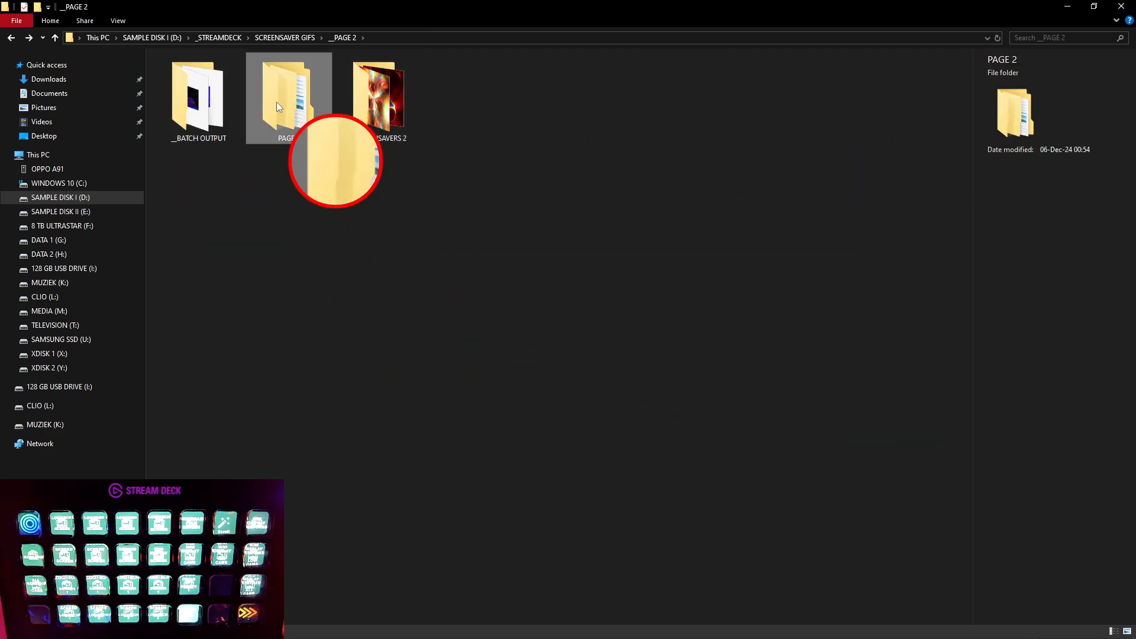
{"action": "double_click", "coordinate": [280, 102]}
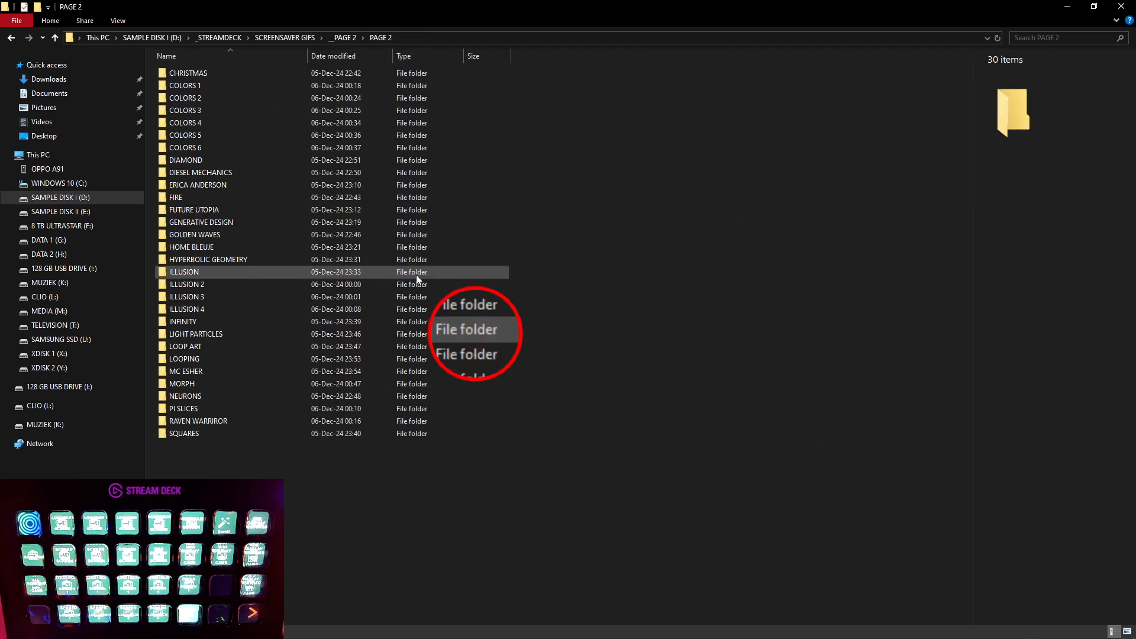
{"action": "double_click", "coordinate": [286, 134]}
{"action": "key", "text": "alt+Left"}
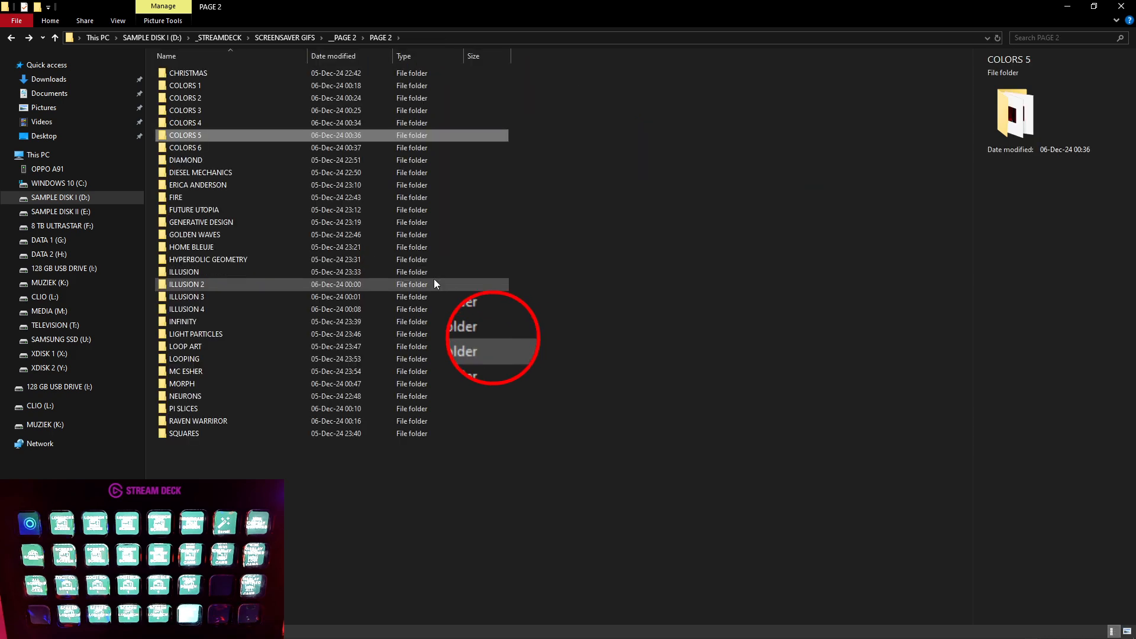
Go back up to SCREENSAVER GIFS, open the ___SOURCES folder and look through its source GIFs
{"action": "key", "text": "alt+Left"}
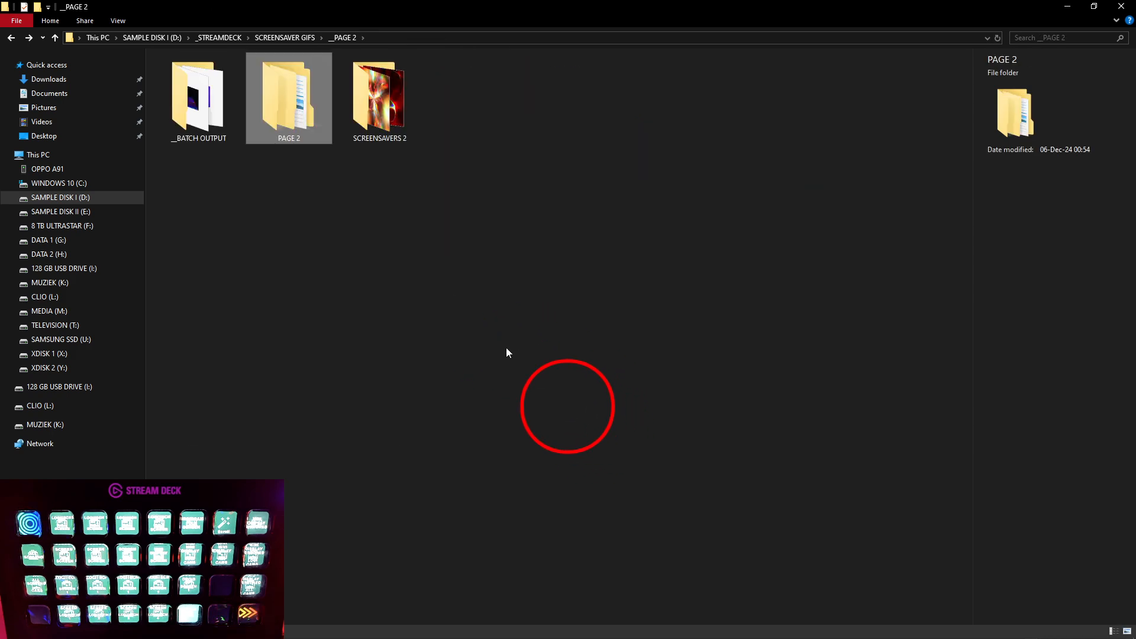
{"action": "key", "text": "alt+Left"}
{"action": "double_click", "coordinate": [205, 87]}
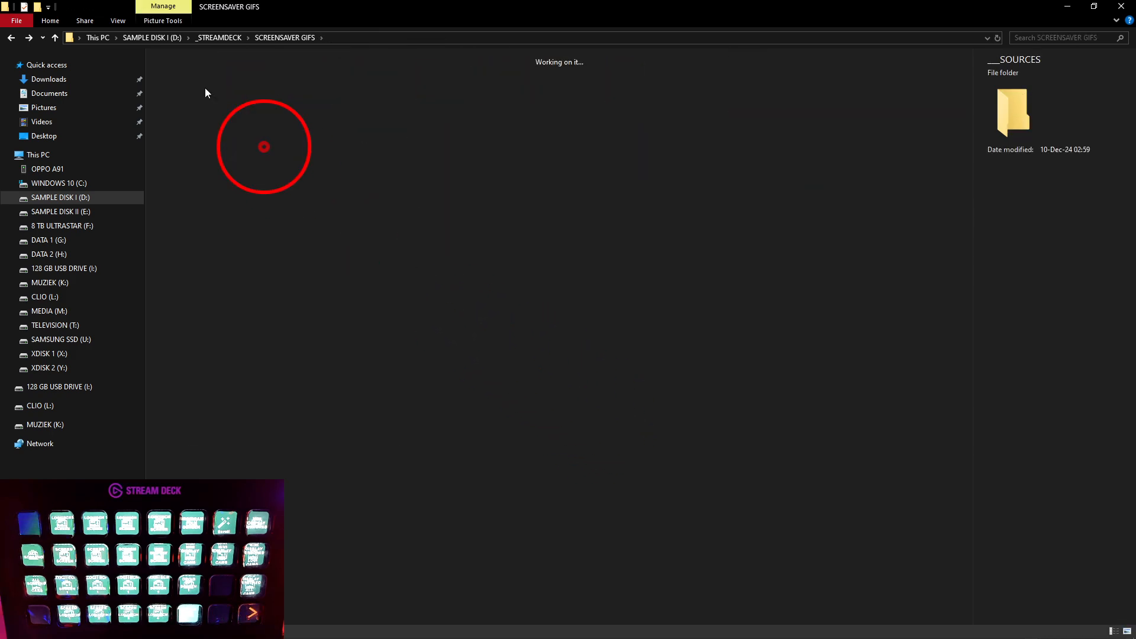
{"action": "scroll", "coordinate": [554, 299], "scroll_direction": "down", "scroll_amount": 1}
{"action": "scroll", "coordinate": [600, 384], "scroll_direction": "up", "scroll_amount": 1}
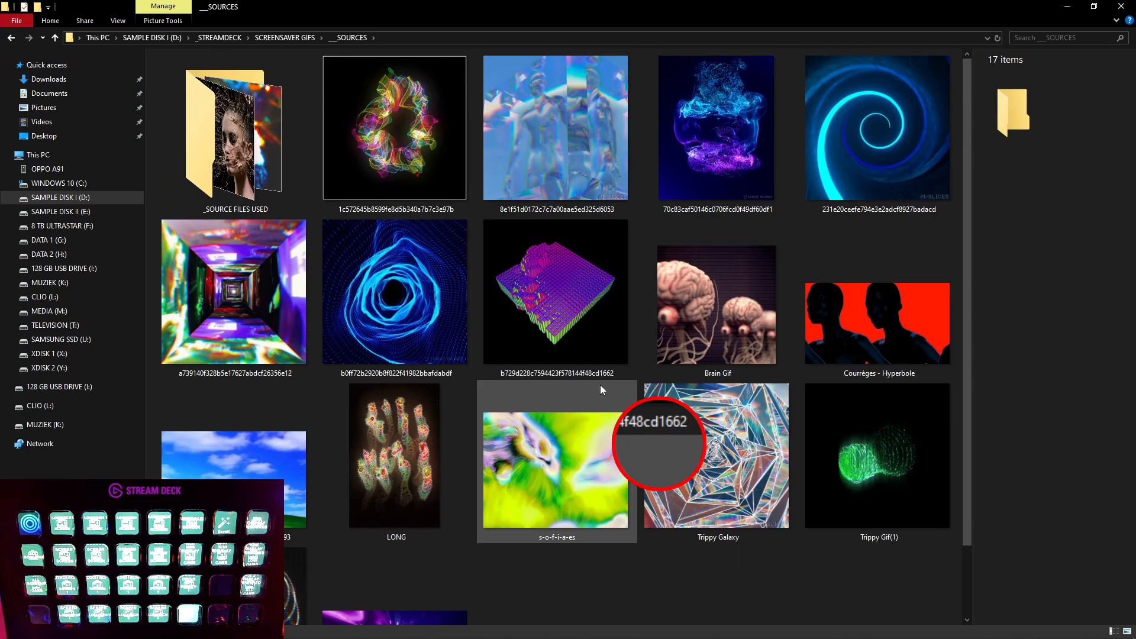
{"action": "scroll", "coordinate": [675, 273], "scroll_direction": "down", "scroll_amount": 1}
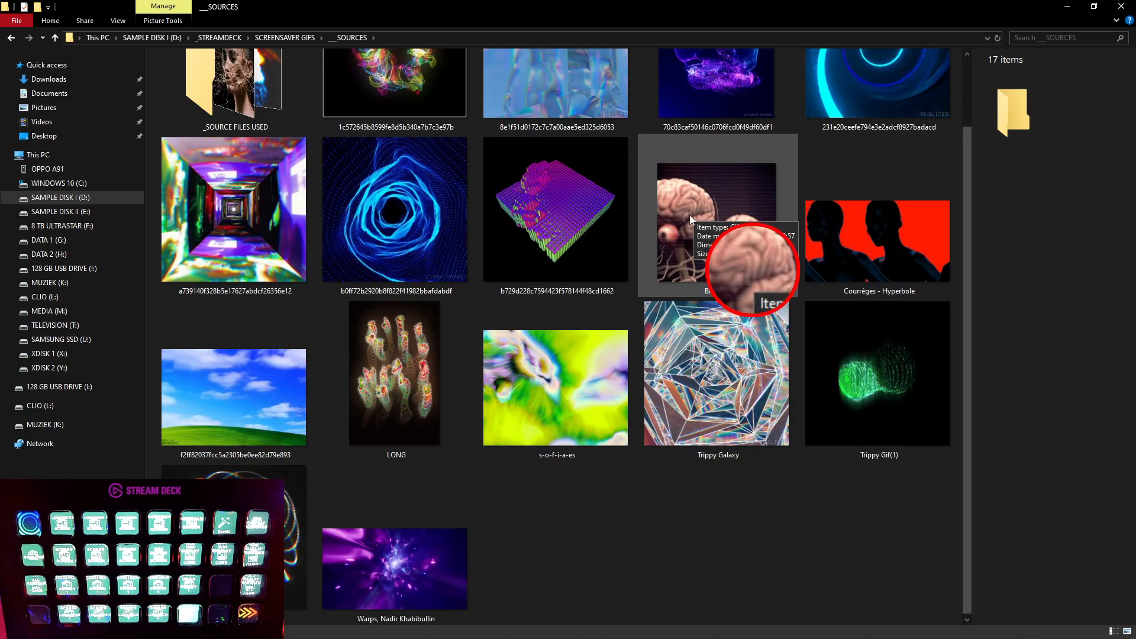
{"action": "scroll", "coordinate": [530, 267], "scroll_direction": "up", "scroll_amount": 1}
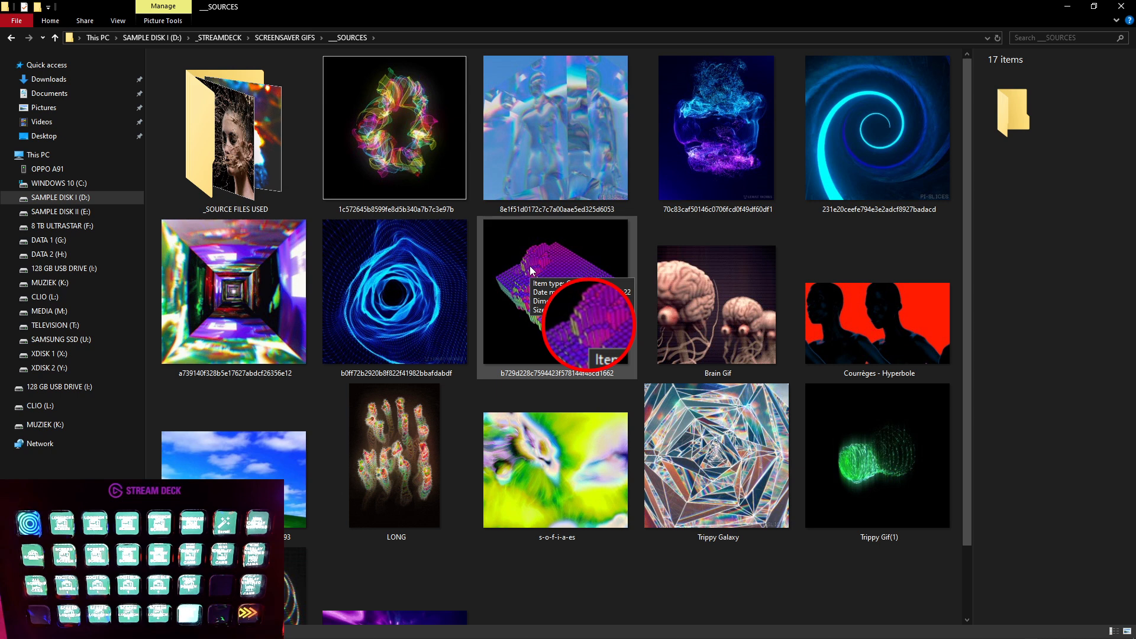
Open the blue mannequin GIF 8e1f51d0172c7c7a00aae5ed325d6053 from ___SOURCES in Adobe Photoshop 2024
{"action": "left_click", "coordinate": [571, 132]}
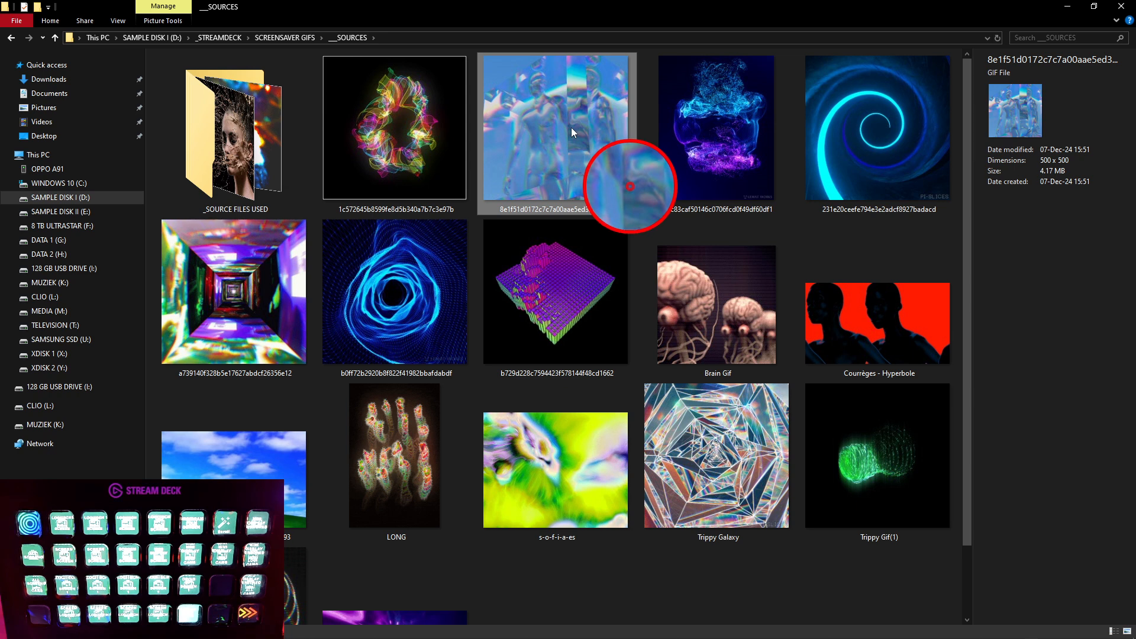
{"action": "right_click", "coordinate": [571, 127]}
{"action": "mouse_move", "coordinate": [524, 295]}
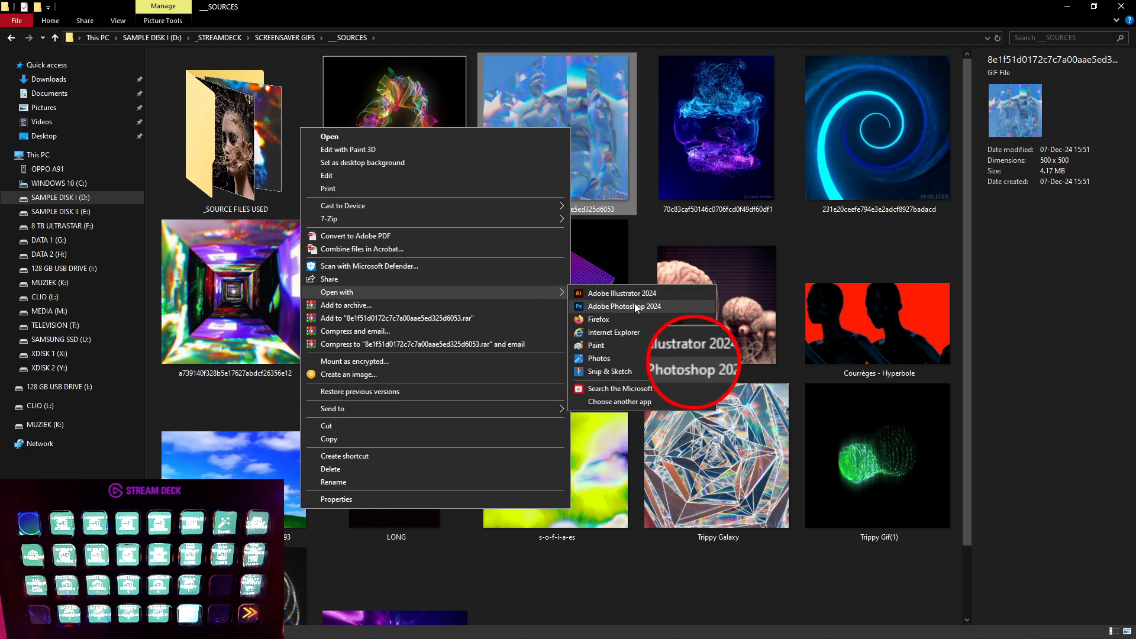
{"action": "left_click", "coordinate": [636, 307]}
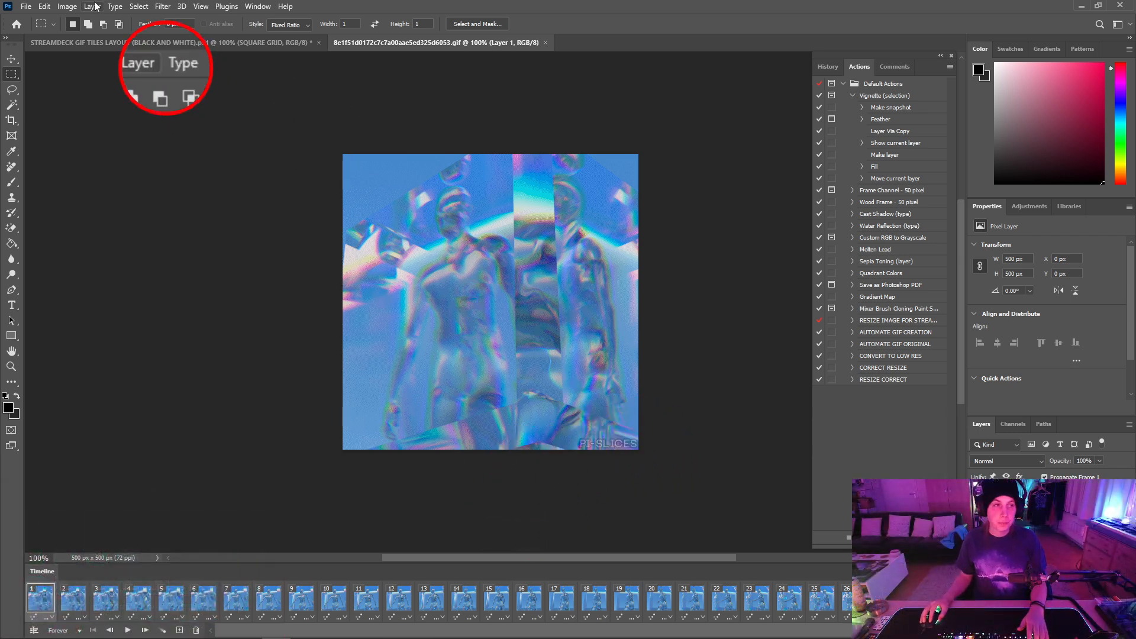
Crop the GIF's canvas to 450 × 450 pixels around the centre, accepting the clipping
{"action": "left_click", "coordinate": [66, 6]}
{"action": "left_click", "coordinate": [111, 107]}
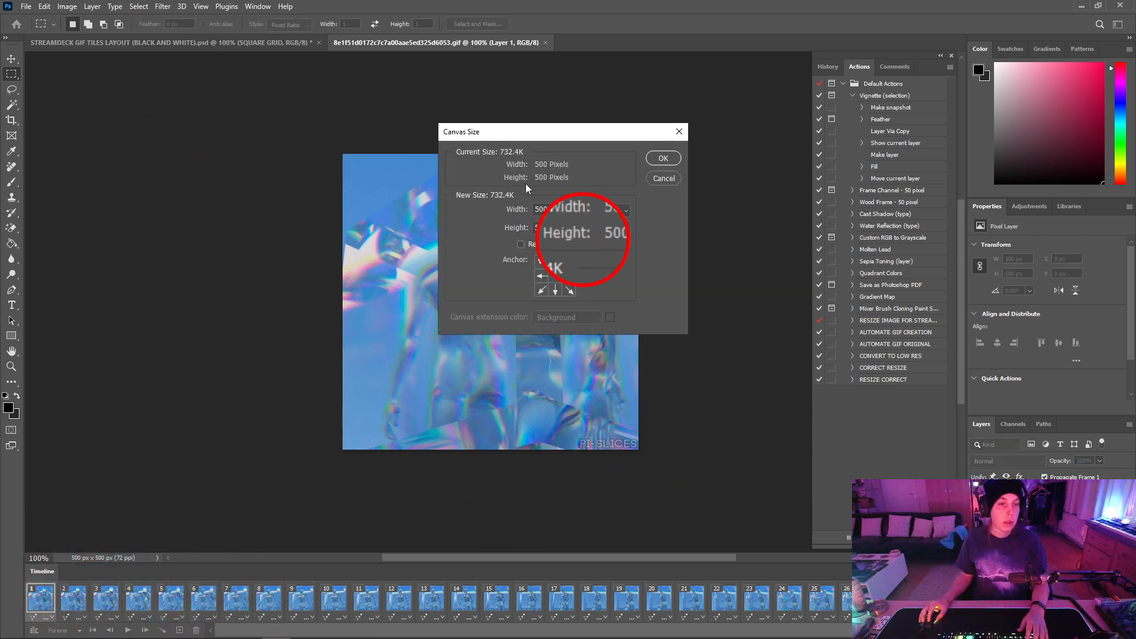
{"action": "type", "text": "450"}
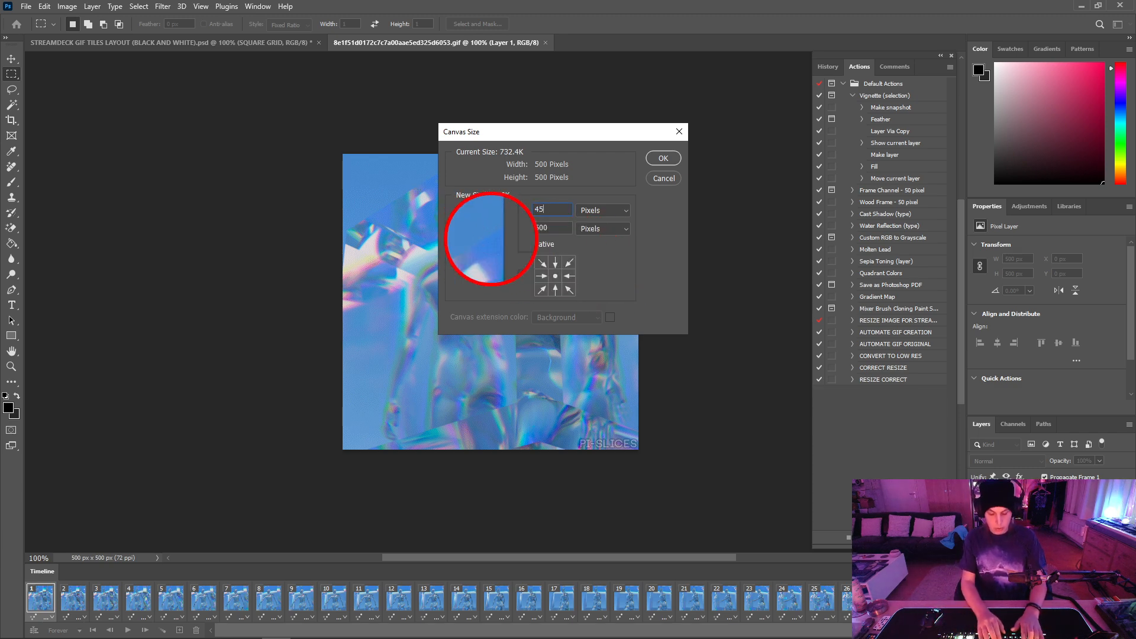
{"action": "key", "text": "Tab"}
{"action": "type", "text": "450"}
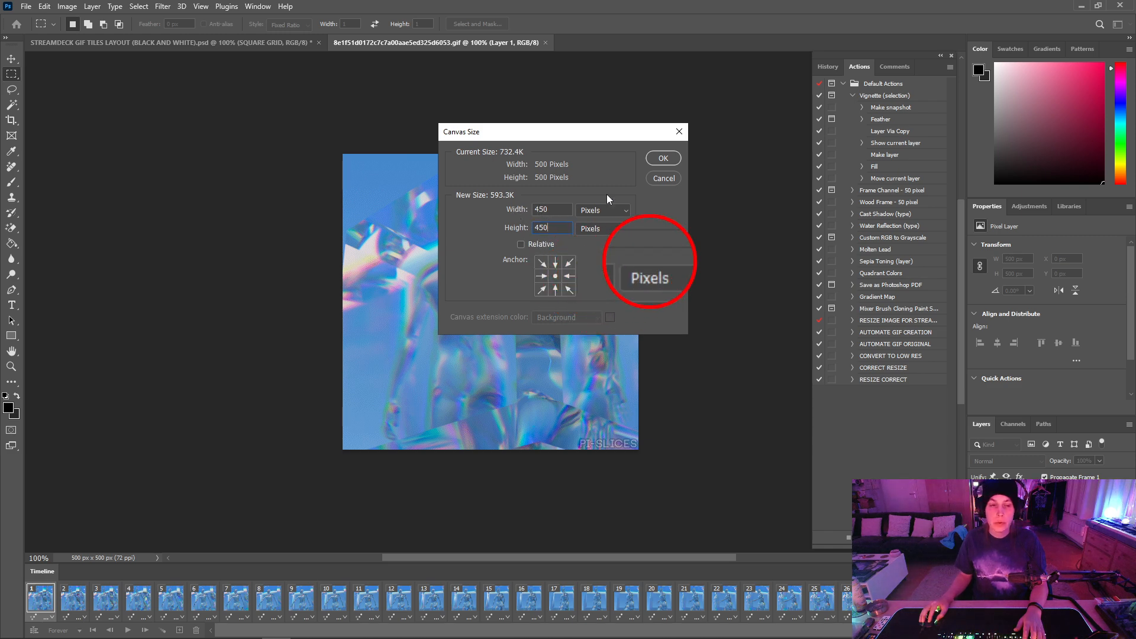
{"action": "left_click", "coordinate": [663, 158]}
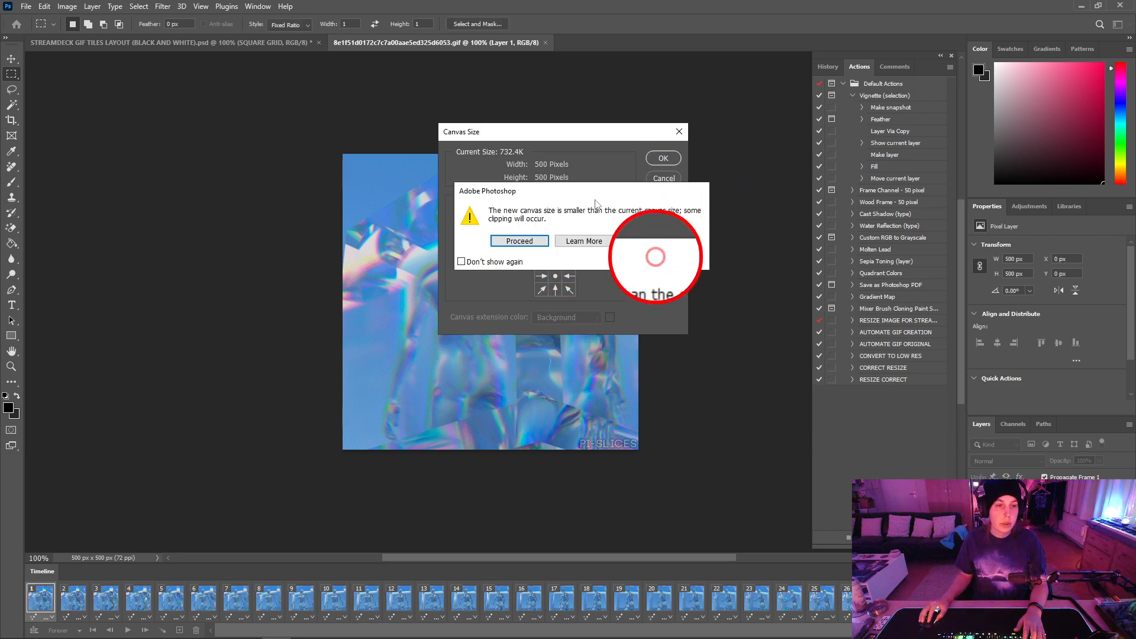
{"action": "left_click", "coordinate": [532, 240]}
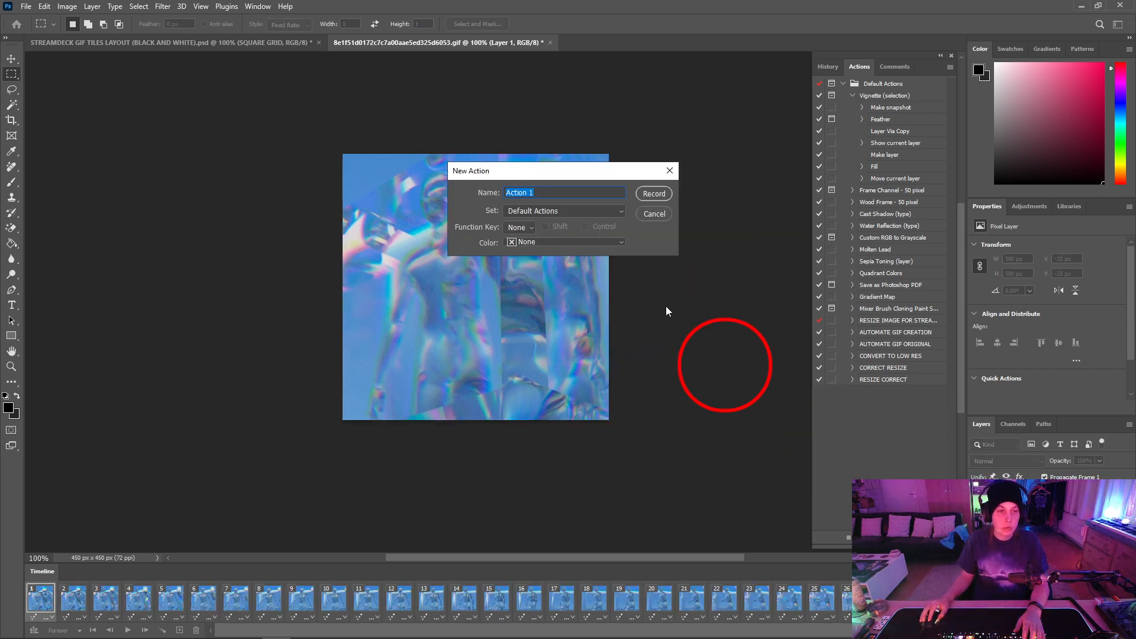
Start recording an action named "RESIZE GIF ANIMATION TUORIAL" in Default Actions and resize the image to 880 × 880 pixels in it
{"action": "type", "text": "RESIZE GIF ANIMATION TUORIAL"}
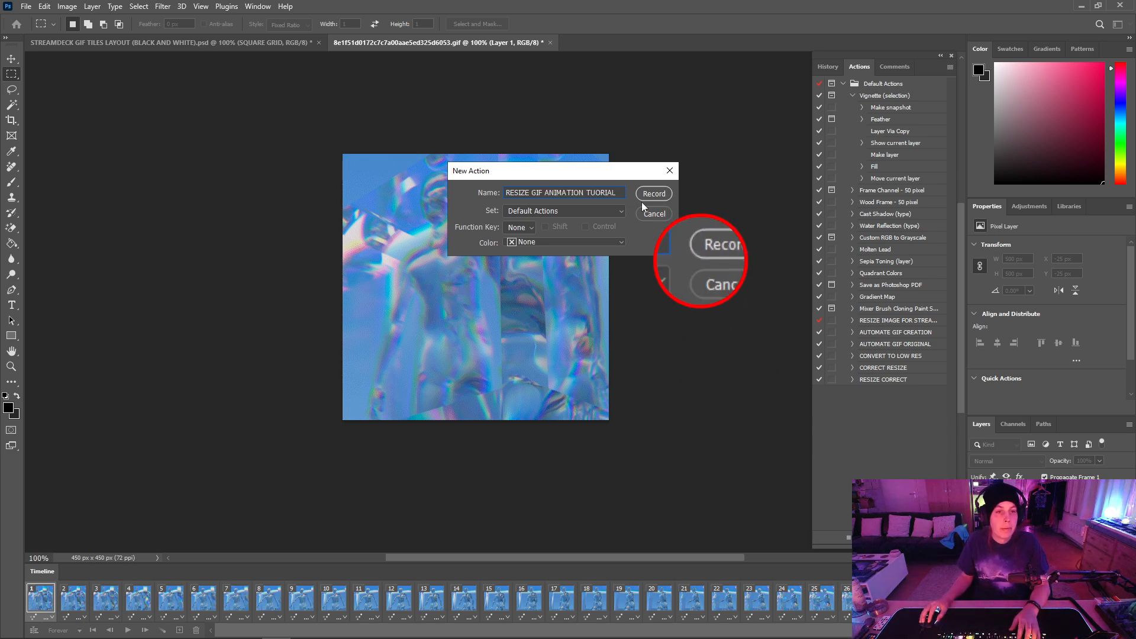
{"action": "left_click", "coordinate": [642, 194]}
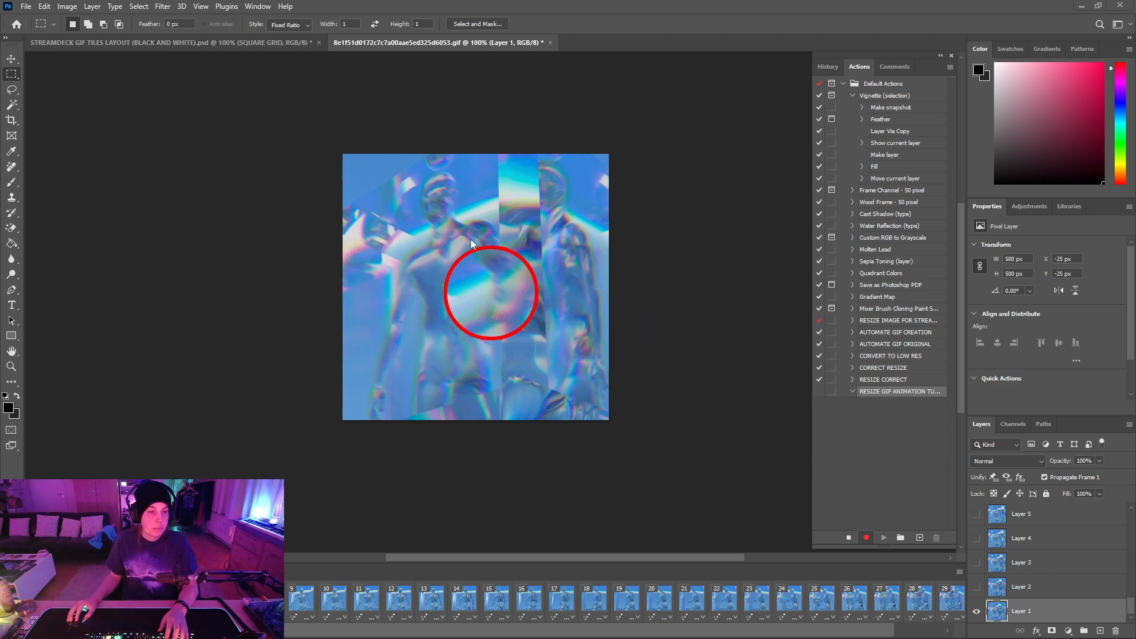
{"action": "left_click", "coordinate": [67, 6]}
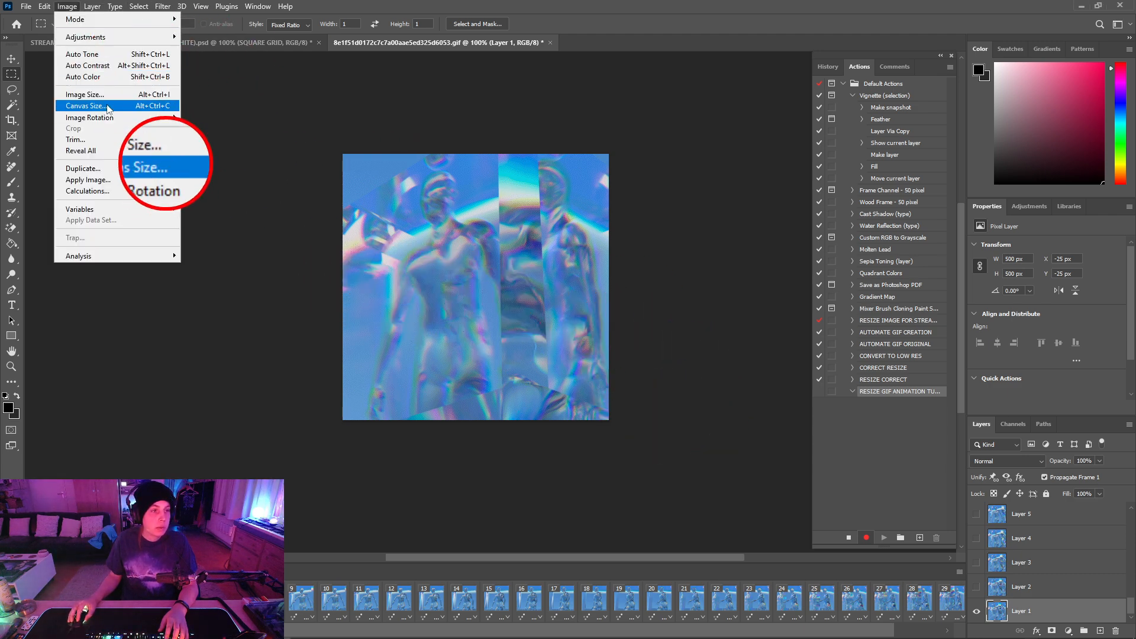
{"action": "left_click", "coordinate": [107, 96]}
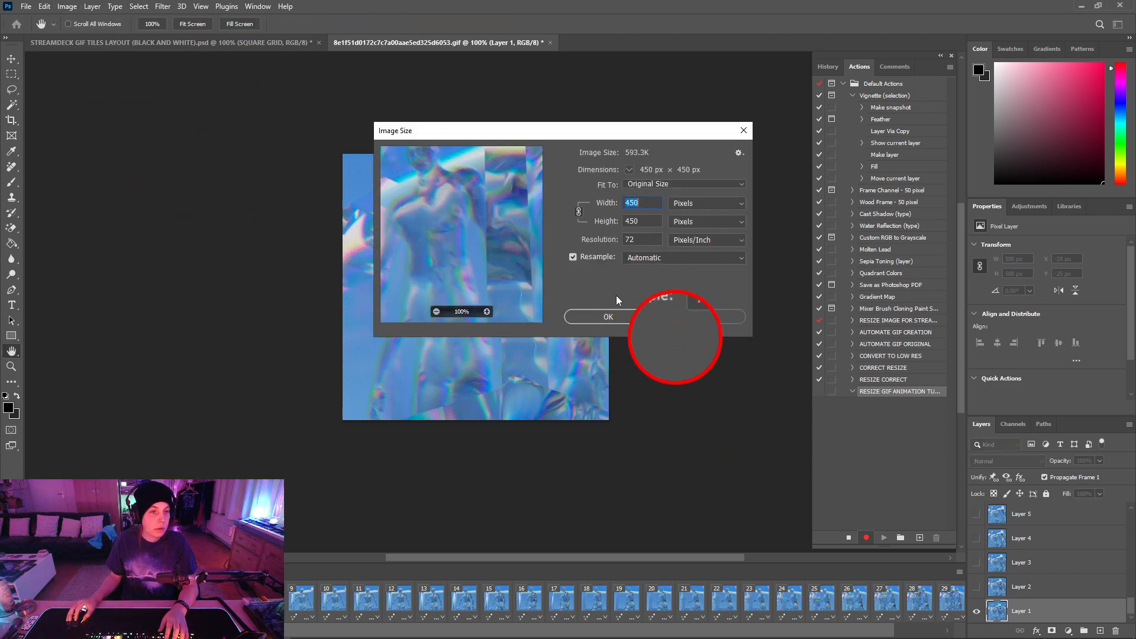
{"action": "type", "text": "880"}
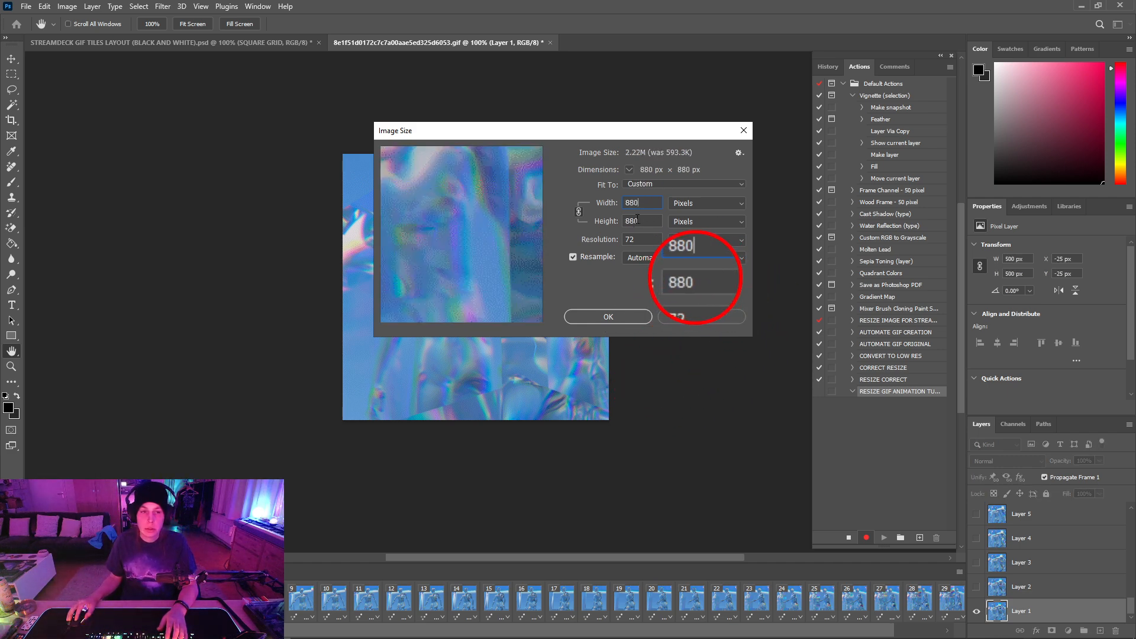
{"action": "left_click", "coordinate": [594, 318]}
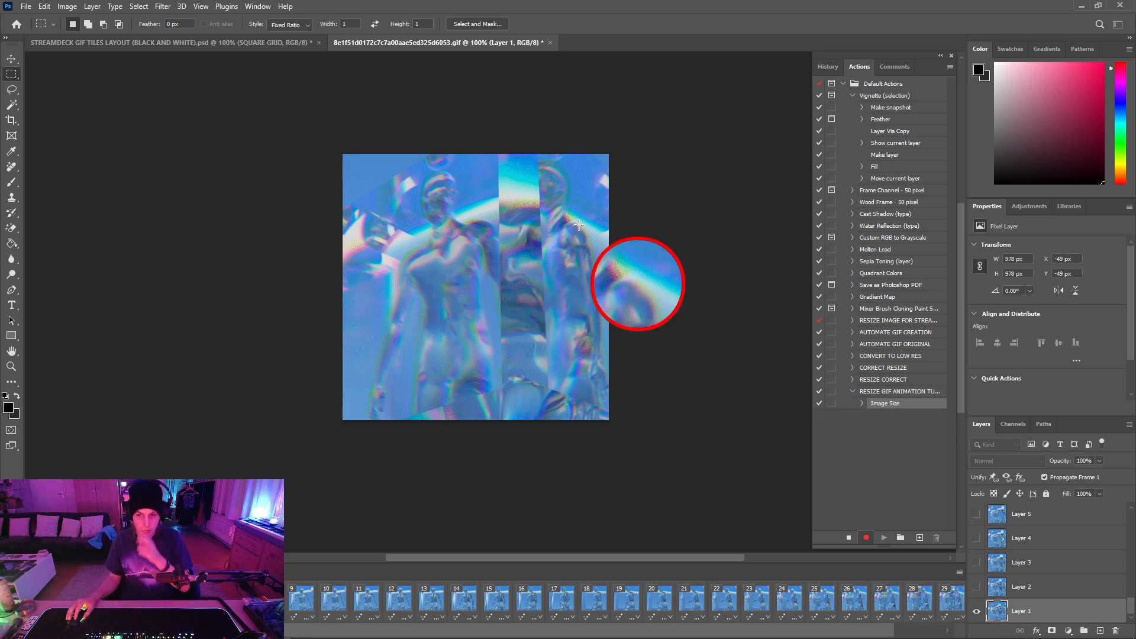
Reduce the canvas height to 432 pixels around the centre, checking the value in the IMAGE DIMENSIONS note, and accept the clipping
{"action": "left_click_drag", "start_coordinate": [590, 265], "coordinate": [417, 142]}
{"action": "key", "text": "ctrl+minus"}
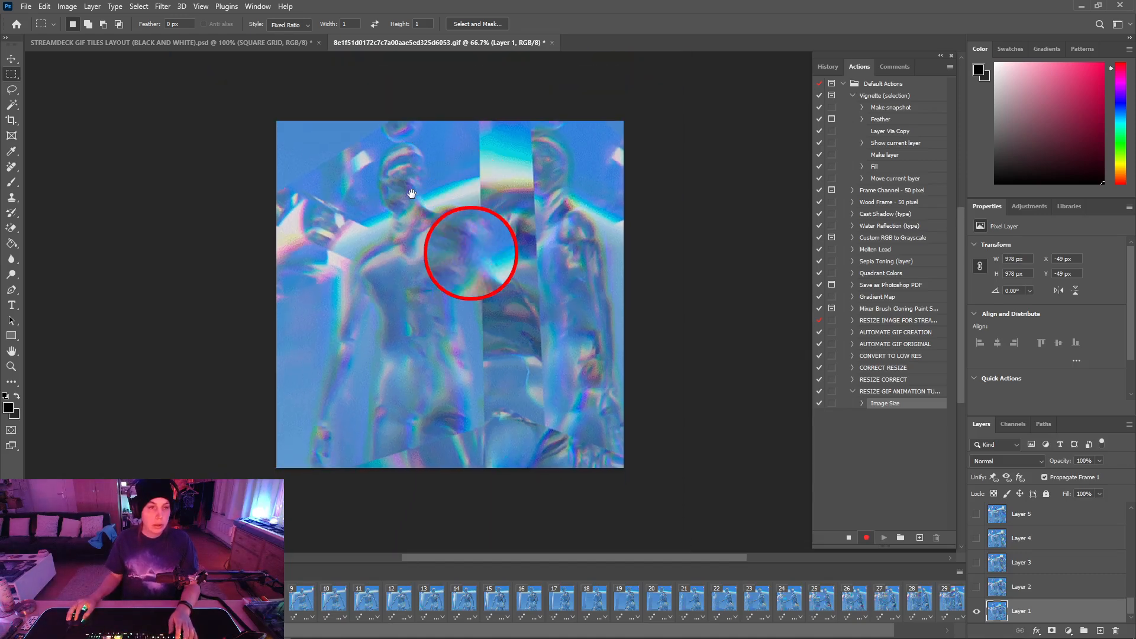
{"action": "left_click_drag", "start_coordinate": [417, 181], "coordinate": [439, 211]}
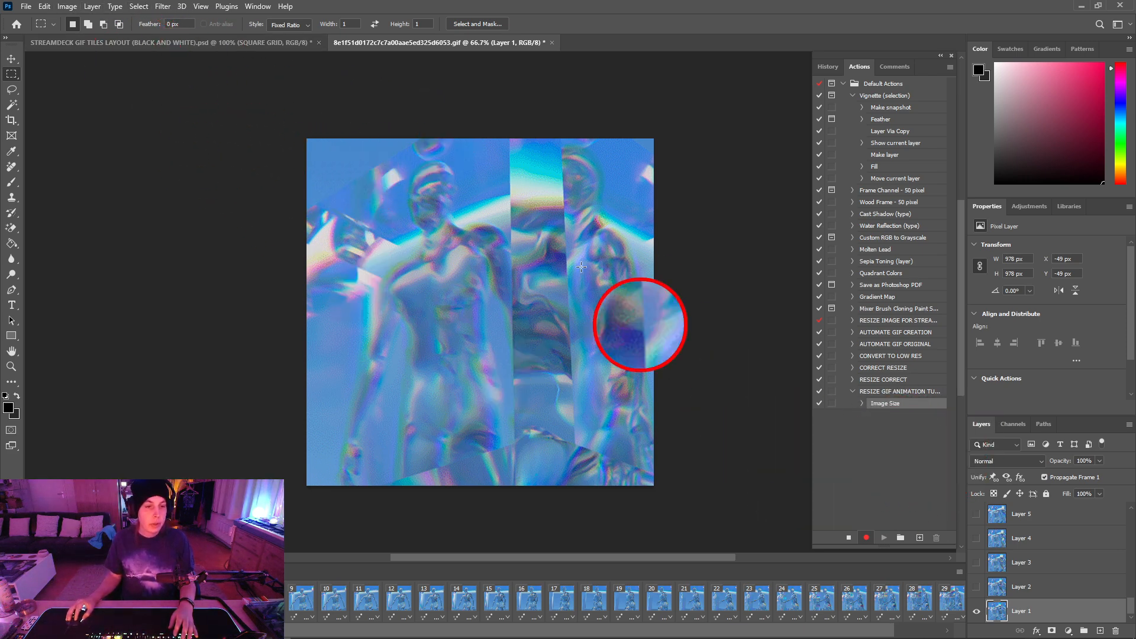
{"action": "left_click", "coordinate": [65, 6]}
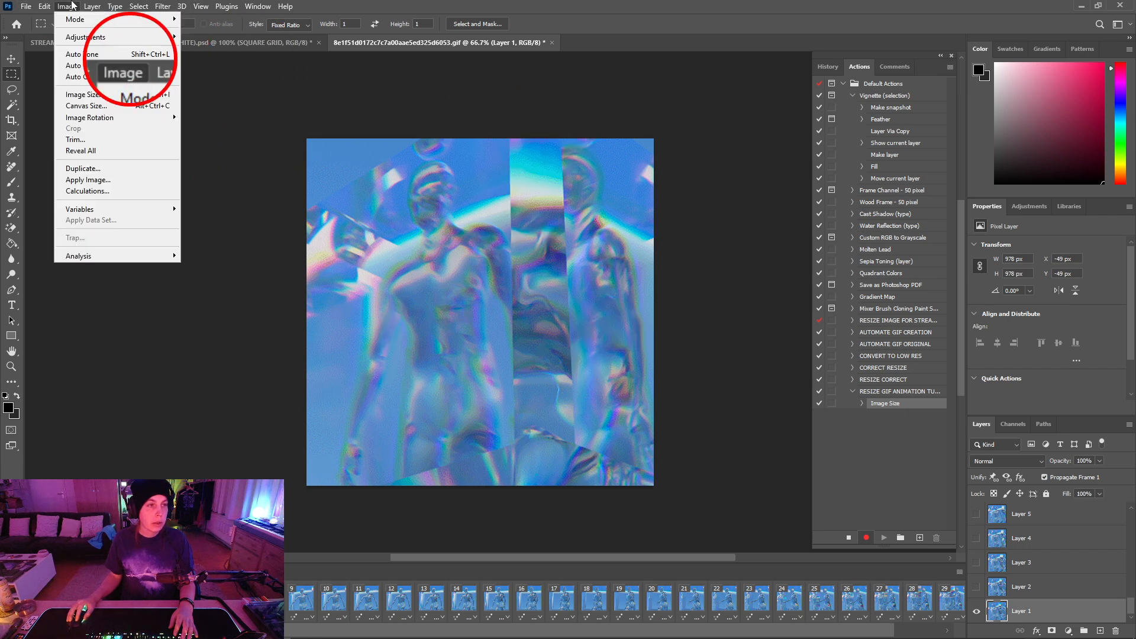
{"action": "left_click", "coordinate": [118, 105]}
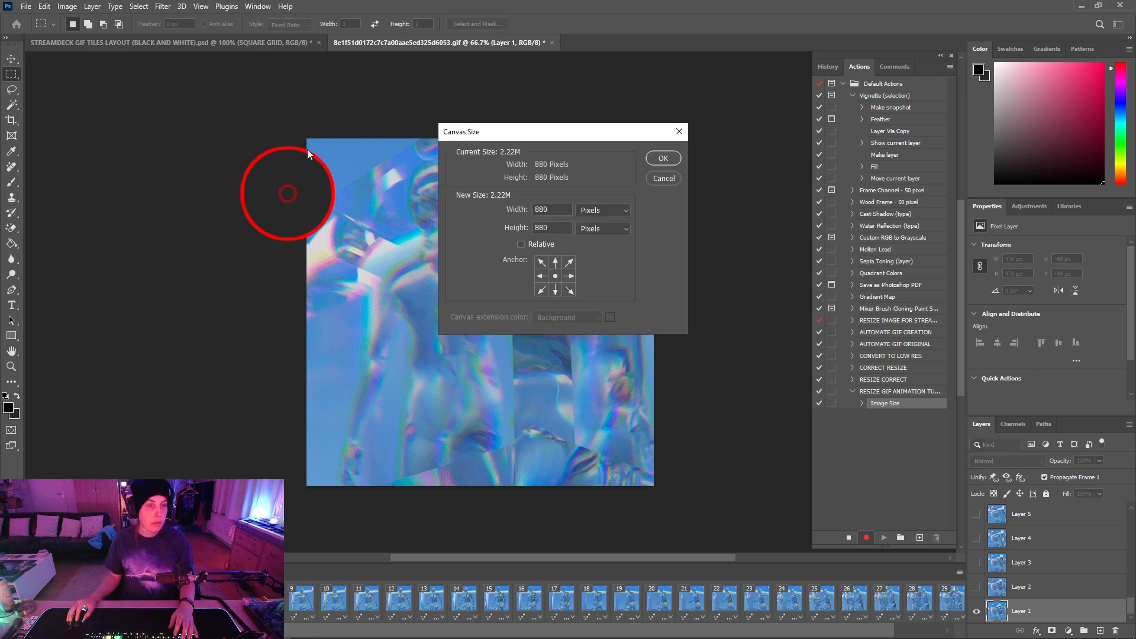
{"action": "left_click_drag", "start_coordinate": [557, 229], "coordinate": [408, 197]}
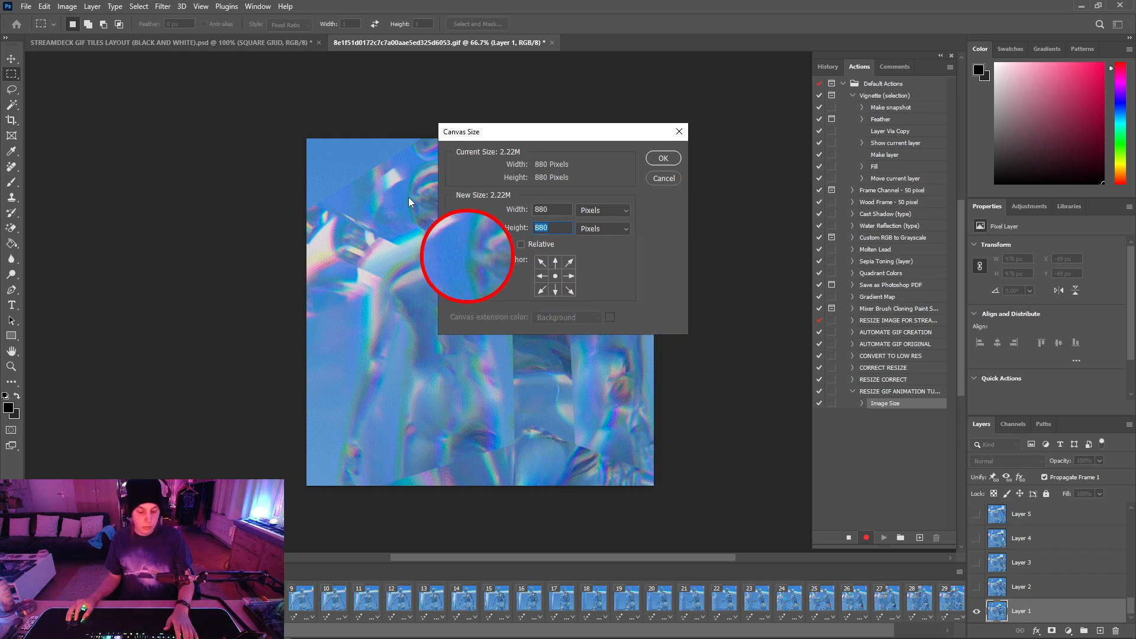
{"action": "type", "text": "432"}
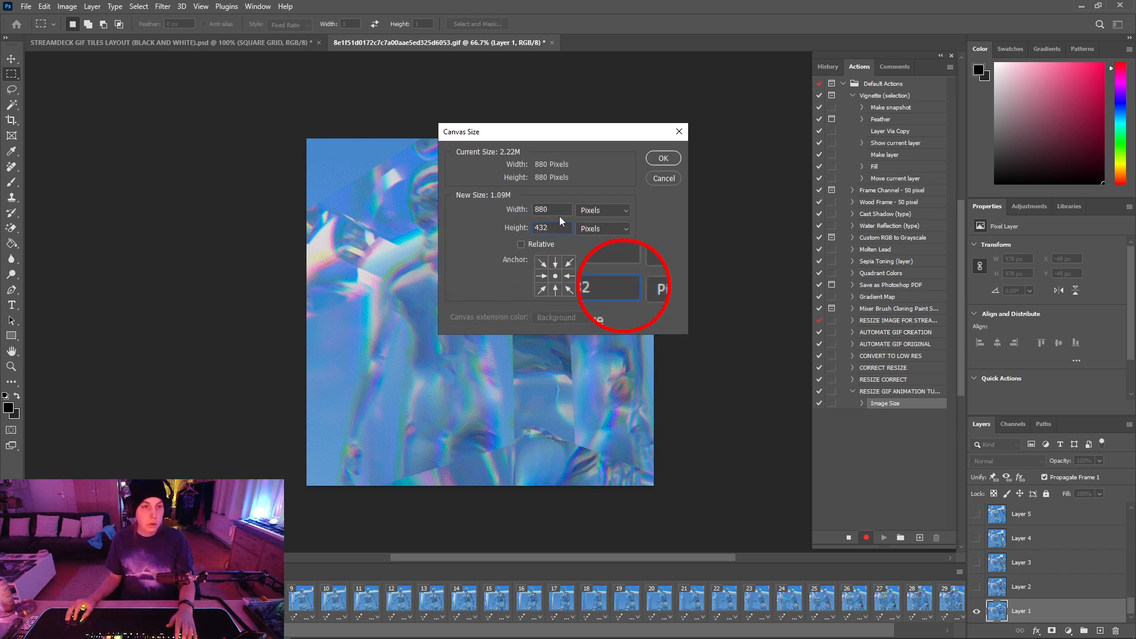
{"action": "left_click", "coordinate": [236, 627]}
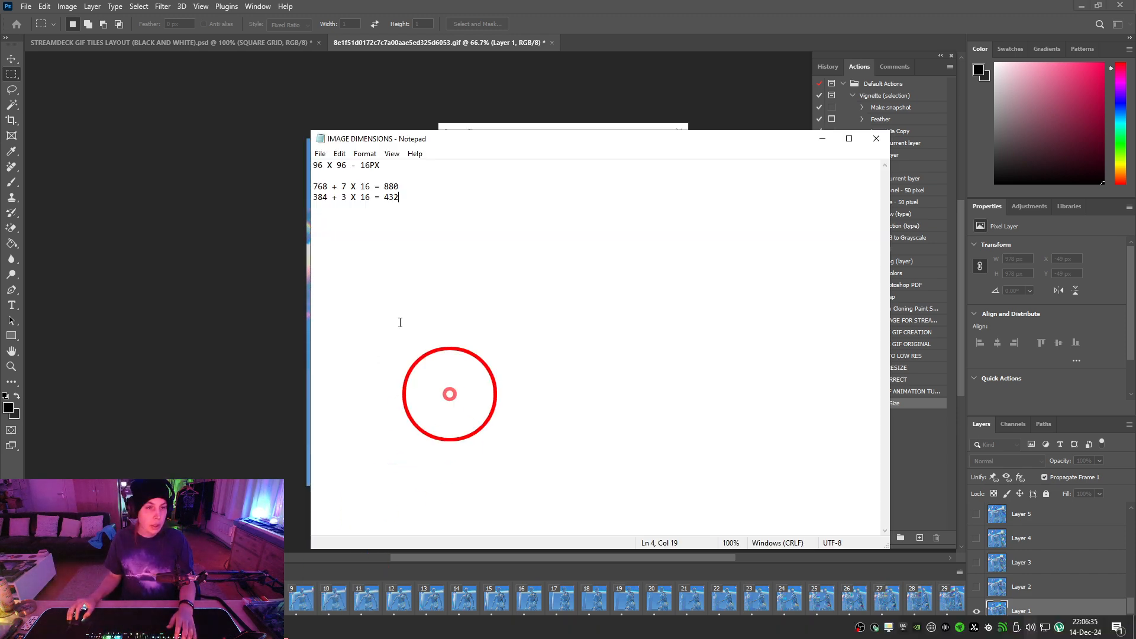
{"action": "left_click_drag", "start_coordinate": [400, 197], "coordinate": [386, 197]}
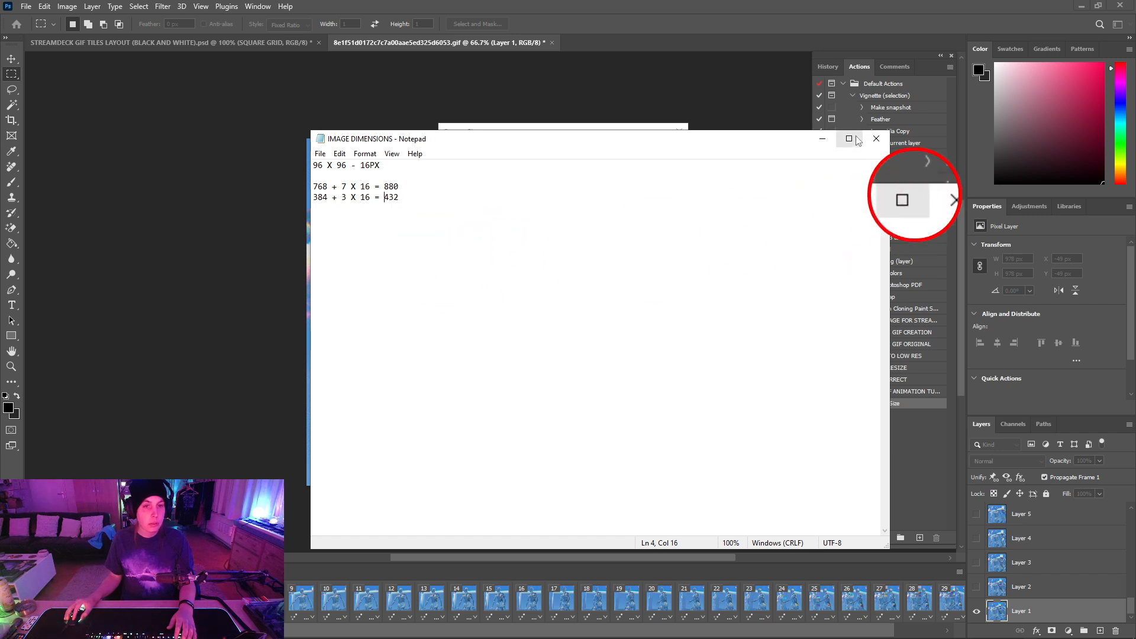
{"action": "left_click", "coordinate": [822, 139]}
{"action": "left_click", "coordinate": [653, 158]}
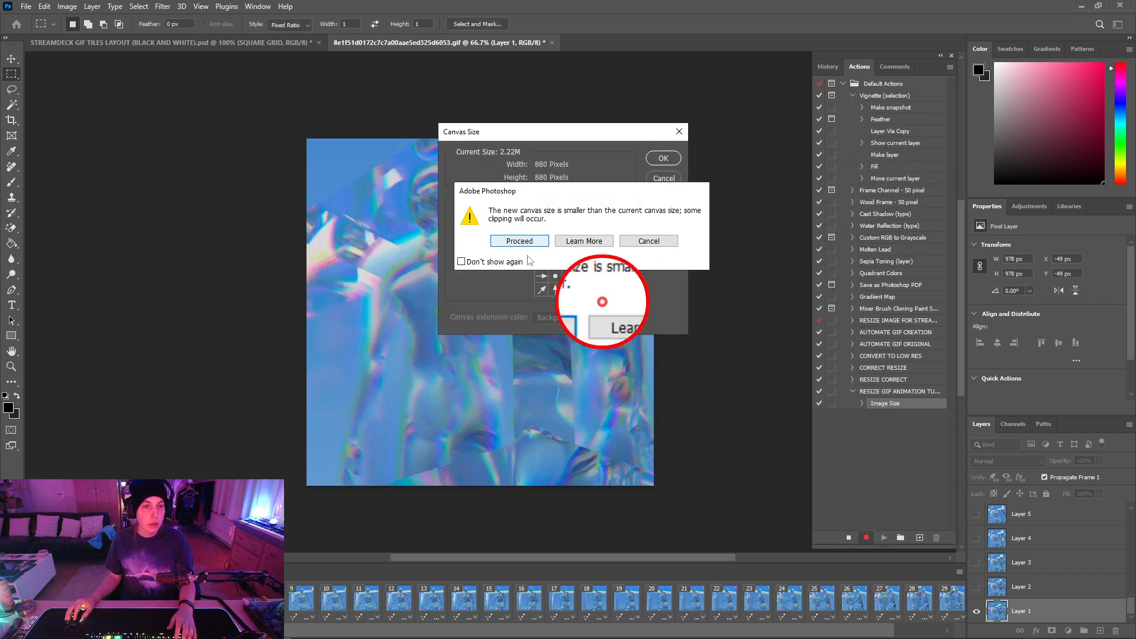
{"action": "left_click", "coordinate": [487, 307]}
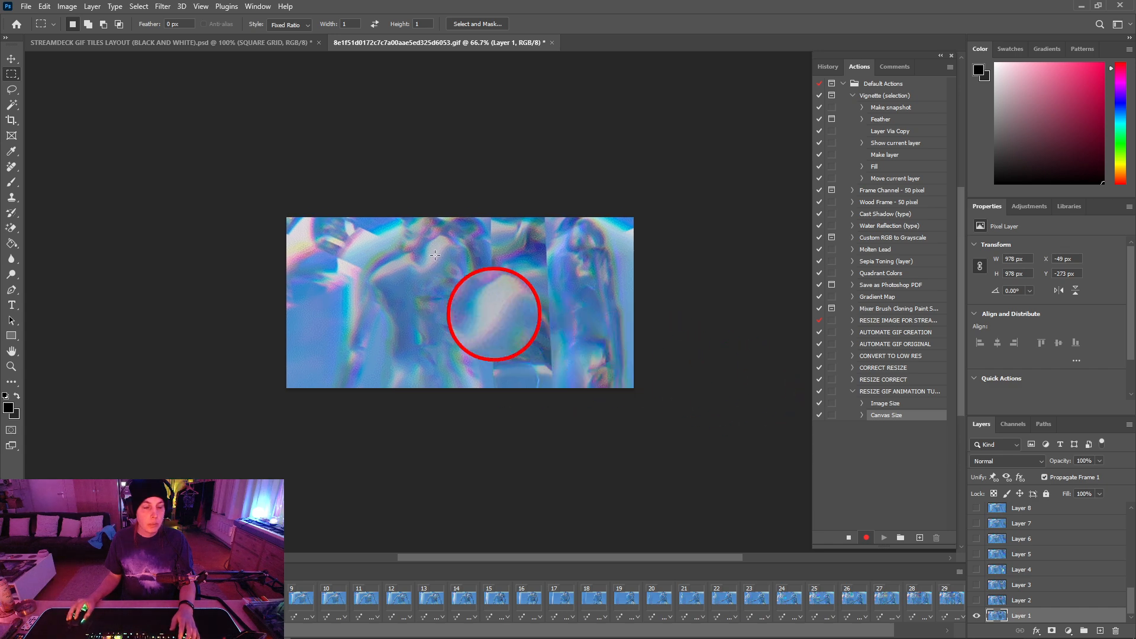
{"action": "left_click", "coordinate": [67, 6]}
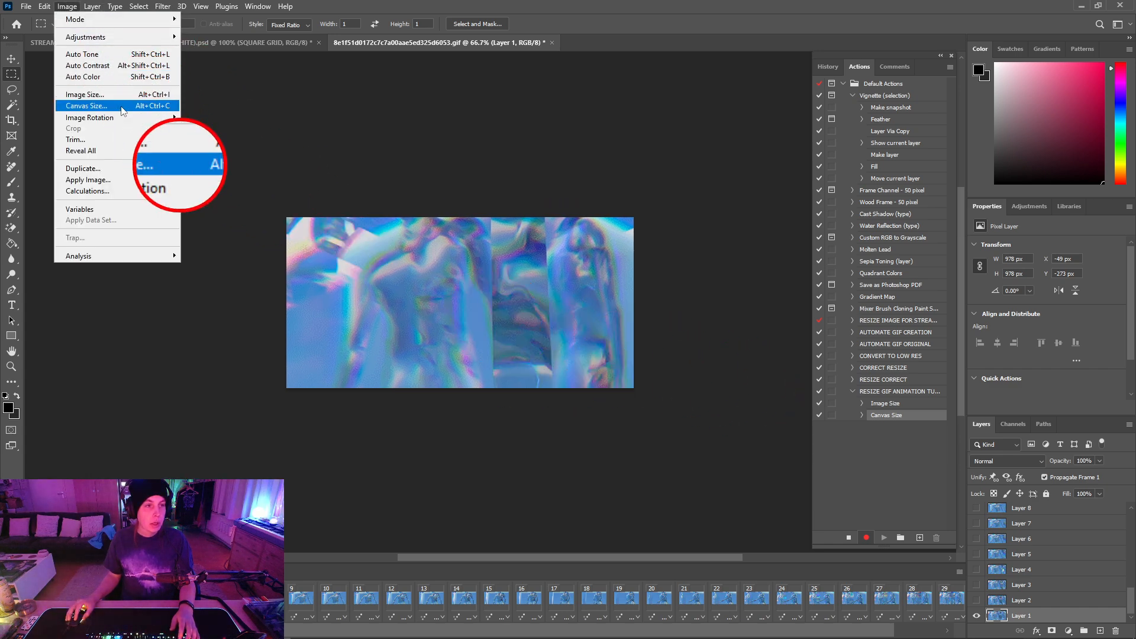
{"action": "left_click", "coordinate": [87, 106]}
{"action": "left_click", "coordinate": [664, 190]}
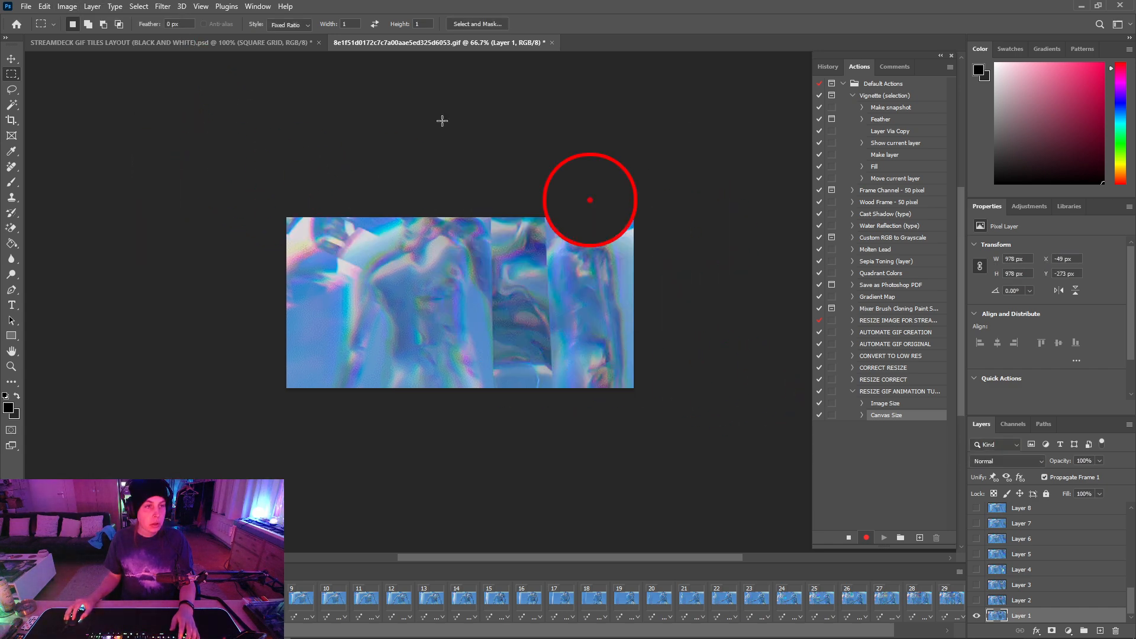
{"action": "left_click", "coordinate": [67, 6]}
{"action": "left_click", "coordinate": [87, 93]}
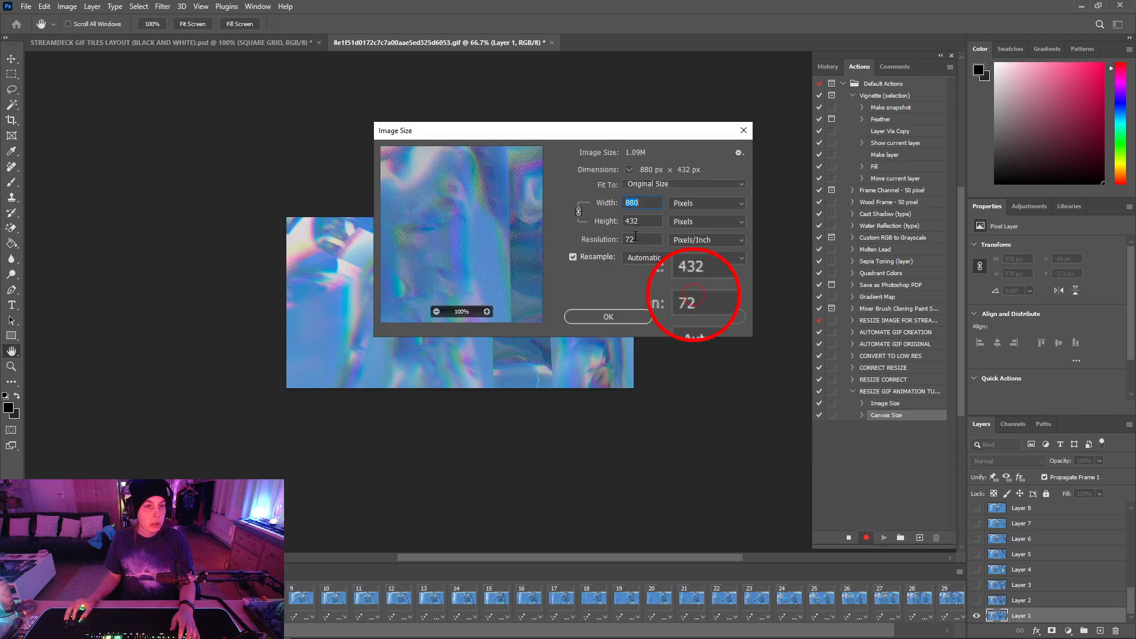
{"action": "left_click", "coordinate": [681, 203]}
{"action": "left_click", "coordinate": [686, 212]}
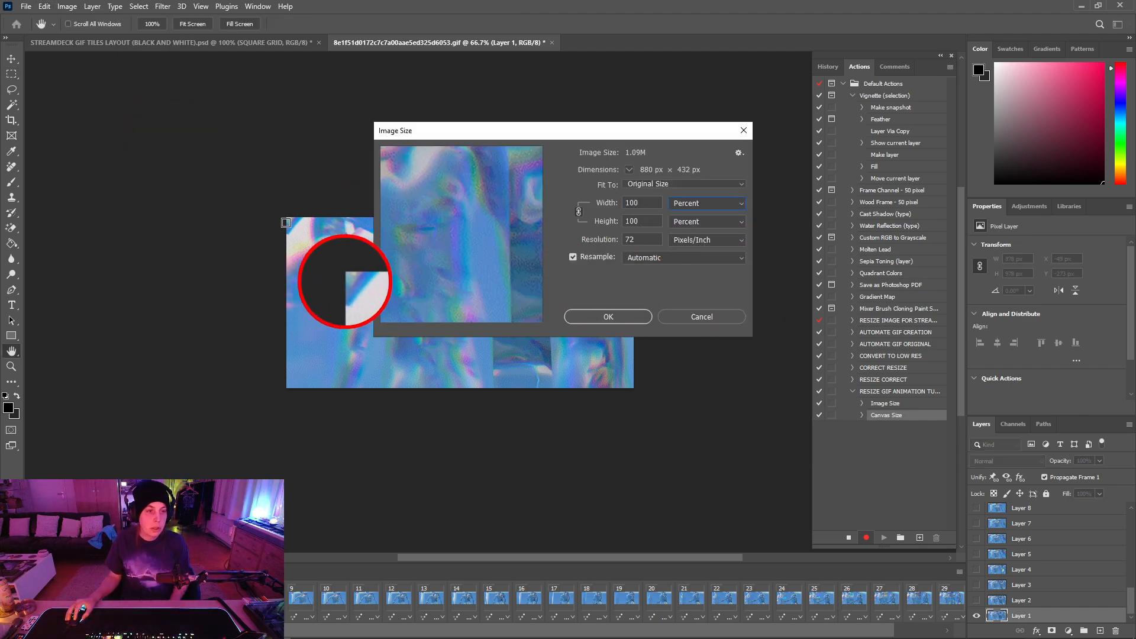
{"action": "left_click", "coordinate": [702, 316]}
{"action": "key", "text": "m"}
Inspect the edges of the cropped GIF, then open its canvas size settings and switch the units to percent
{"action": "scroll", "coordinate": [642, 232], "scroll_direction": "left", "scroll_amount": 1}
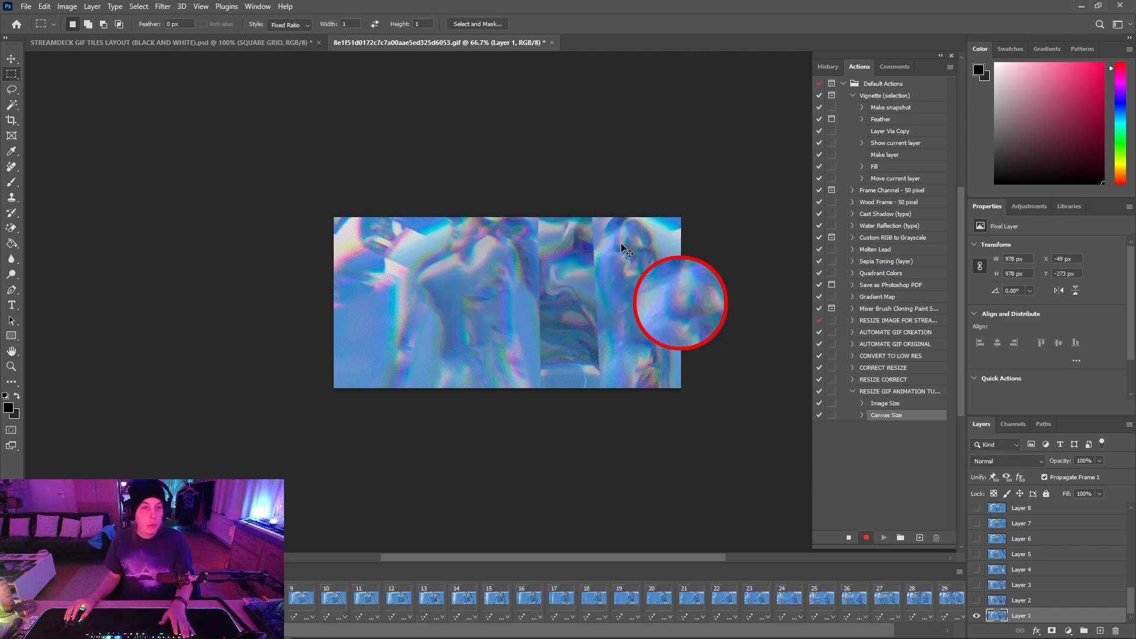
{"action": "scroll", "coordinate": [630, 268], "scroll_direction": "left", "scroll_amount": 1}
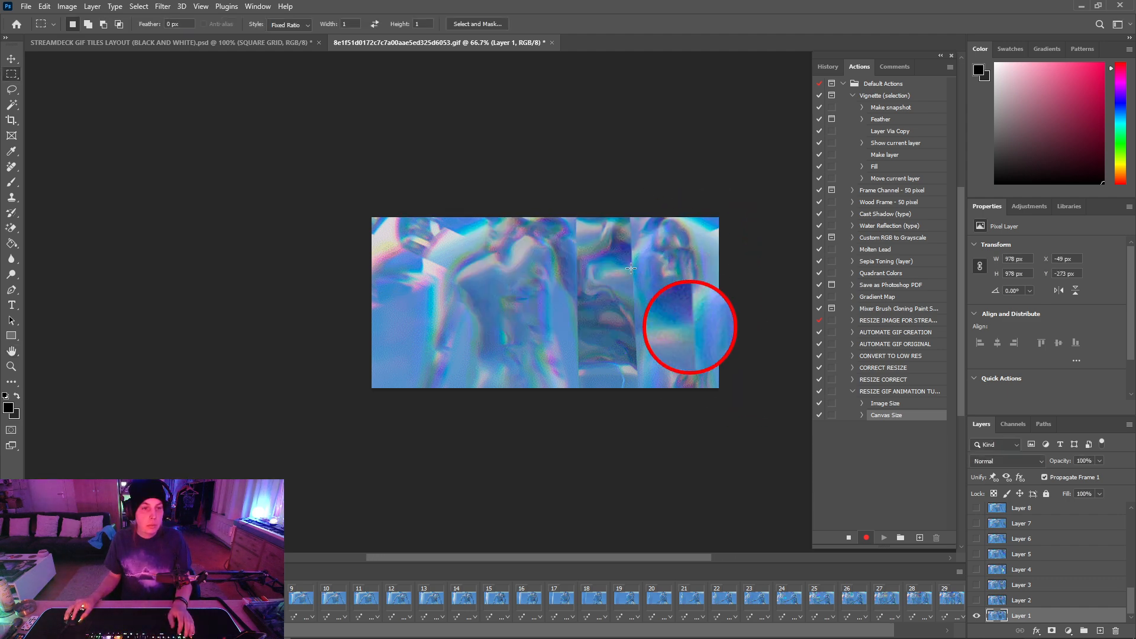
{"action": "scroll", "coordinate": [629, 261], "scroll_direction": "up", "scroll_amount": 10}
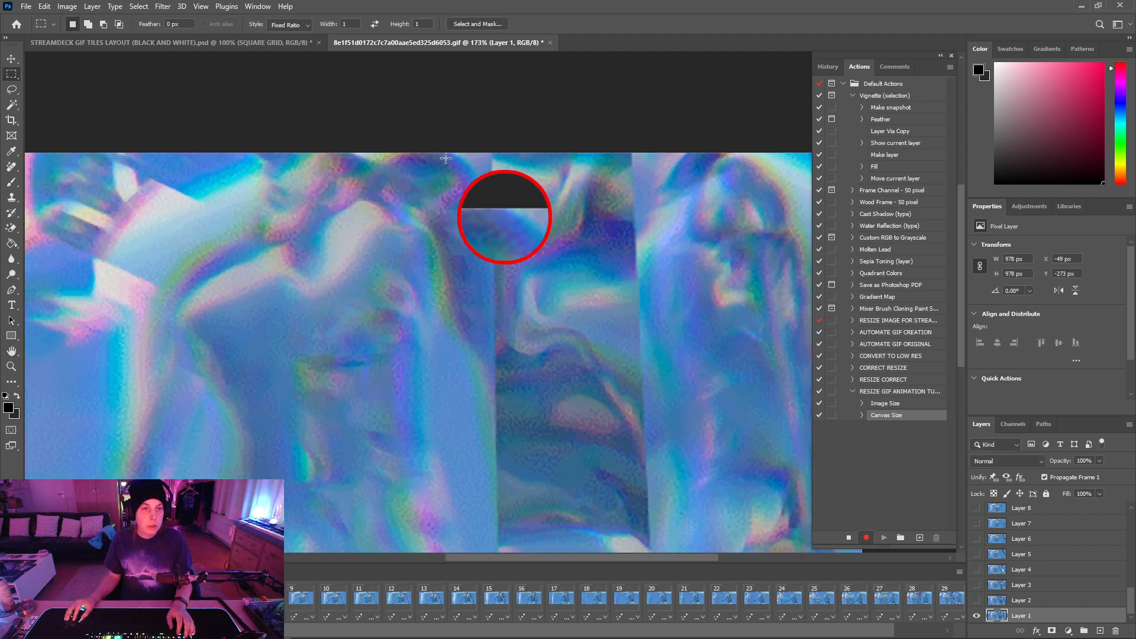
{"action": "scroll", "coordinate": [494, 160], "scroll_direction": "up", "scroll_amount": 5}
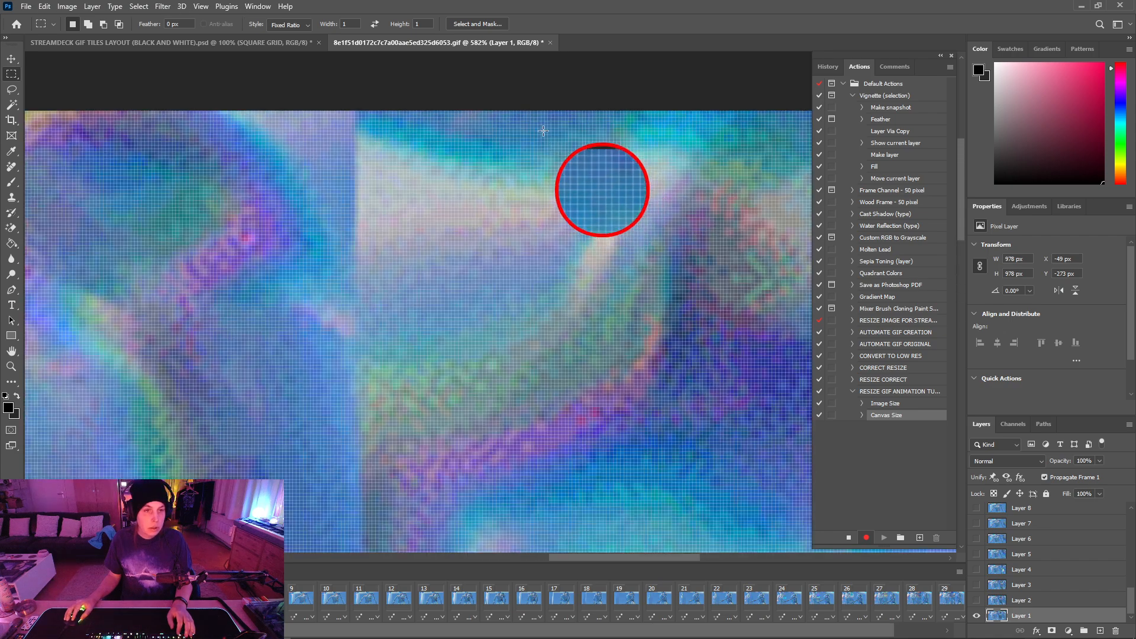
{"action": "scroll", "coordinate": [543, 130], "scroll_direction": "down", "scroll_amount": 7}
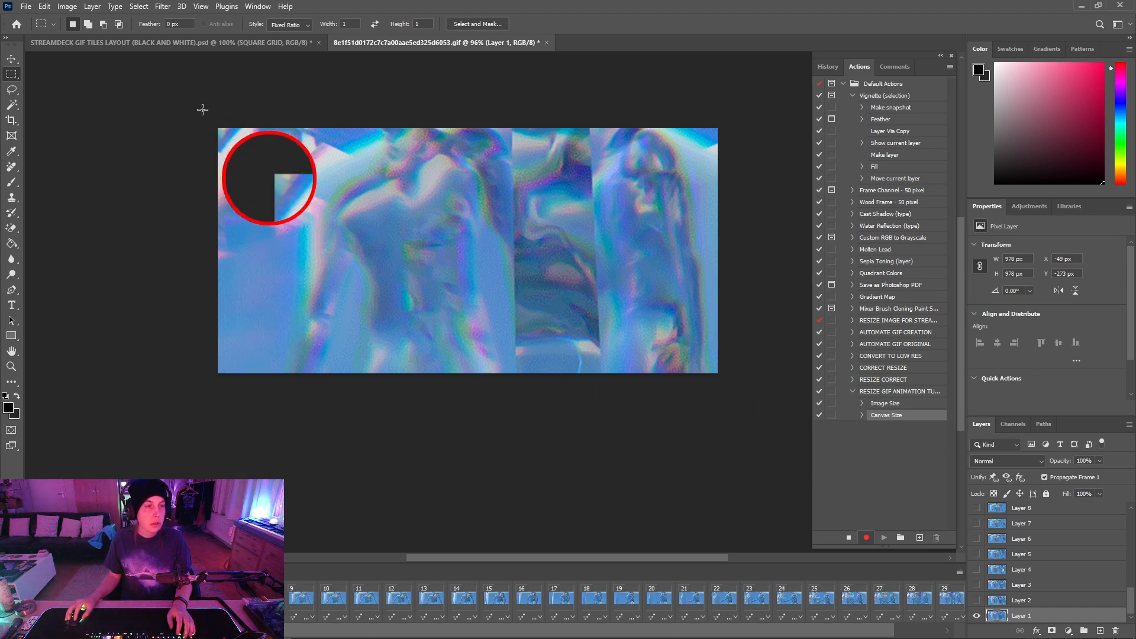
{"action": "left_click", "coordinate": [67, 6]}
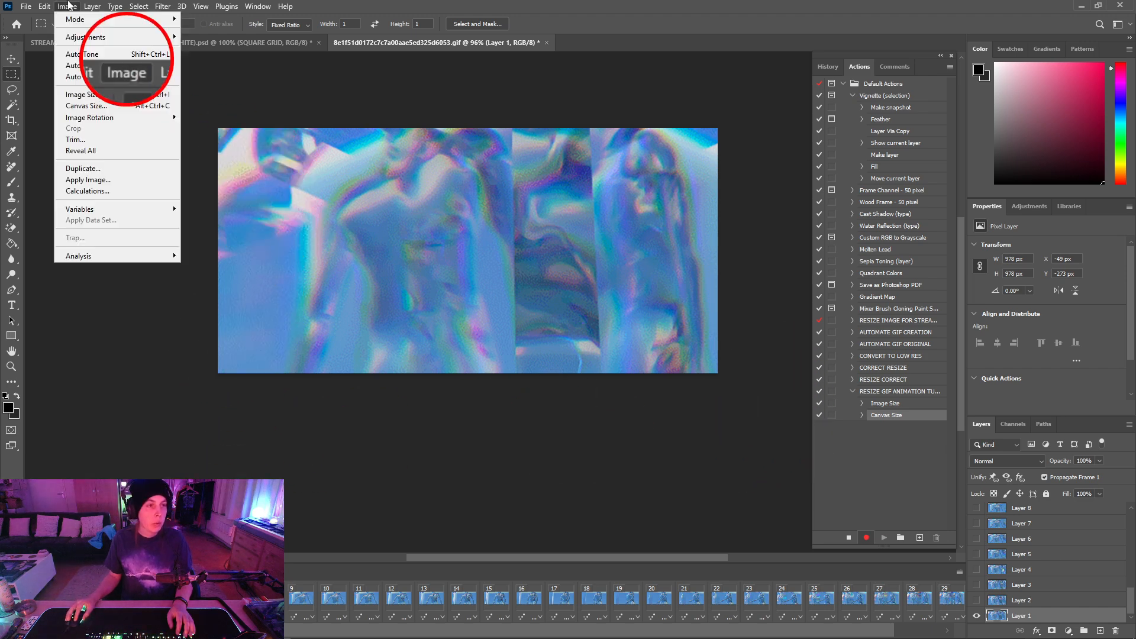
{"action": "left_click", "coordinate": [126, 109]}
{"action": "left_click", "coordinate": [603, 211]}
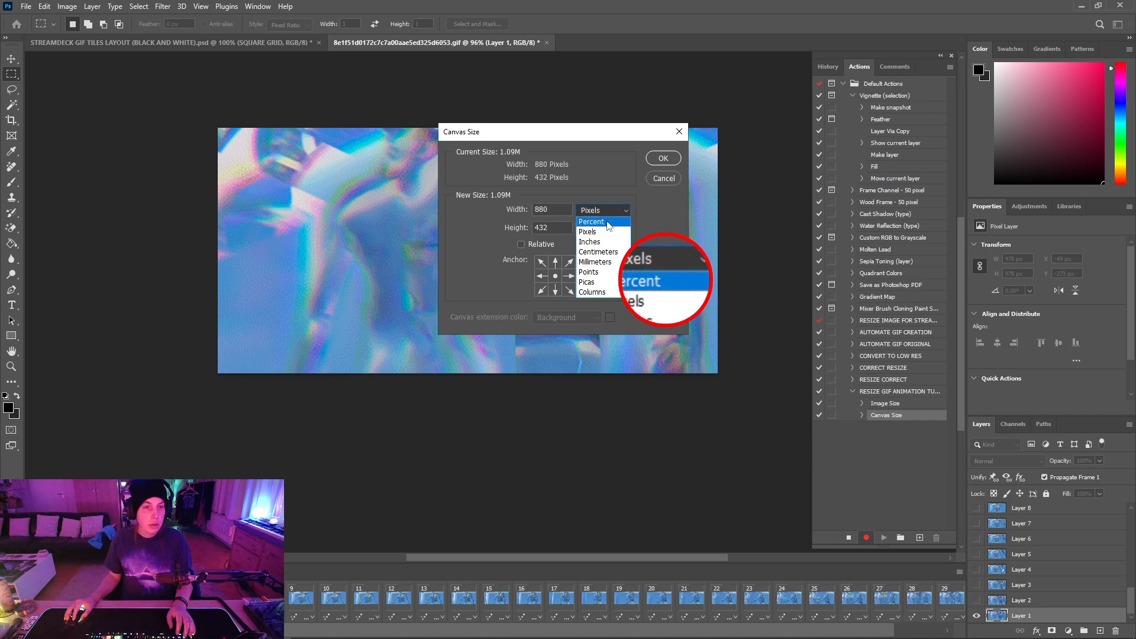
{"action": "left_click", "coordinate": [591, 222]}
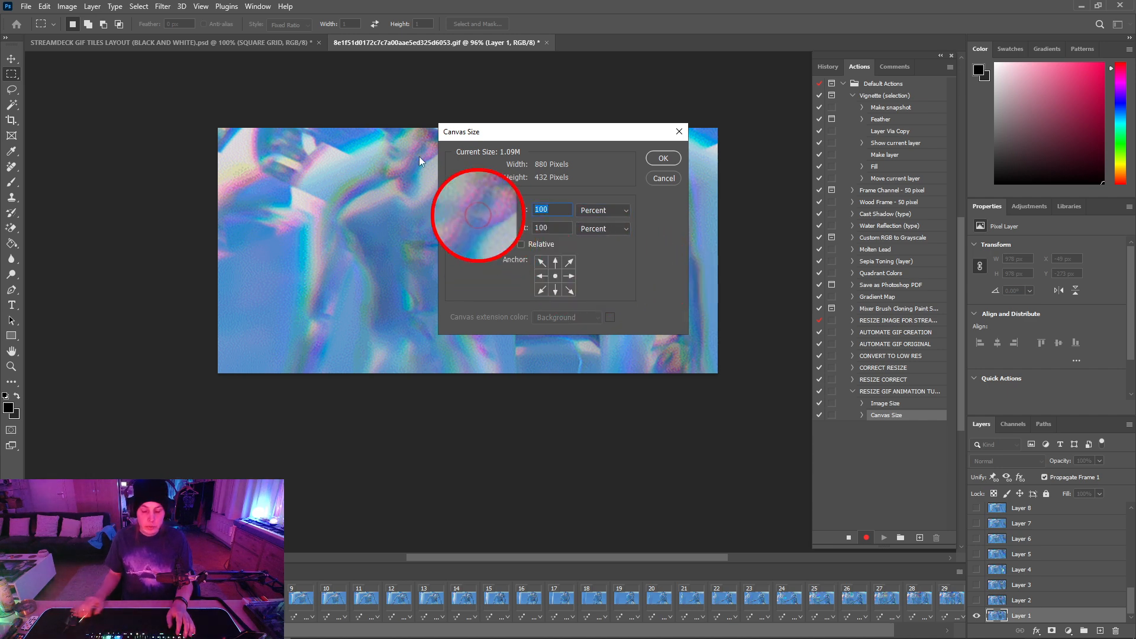
Try 98 percent for both the canvas width and height
{"action": "type", "text": "98"}
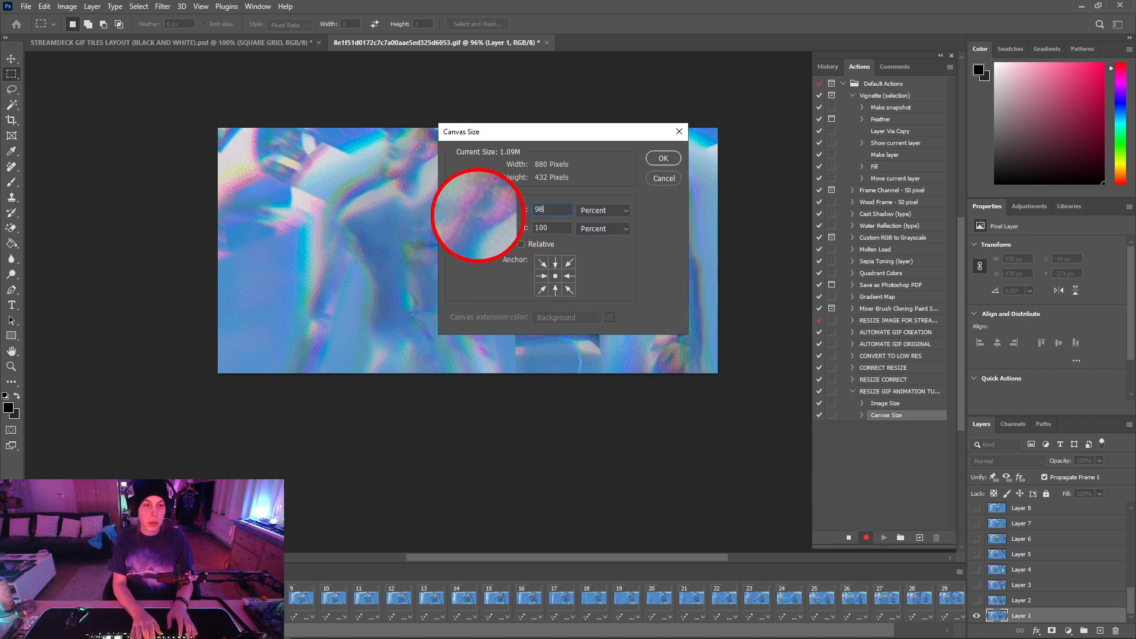
{"action": "key", "text": "Tab"}
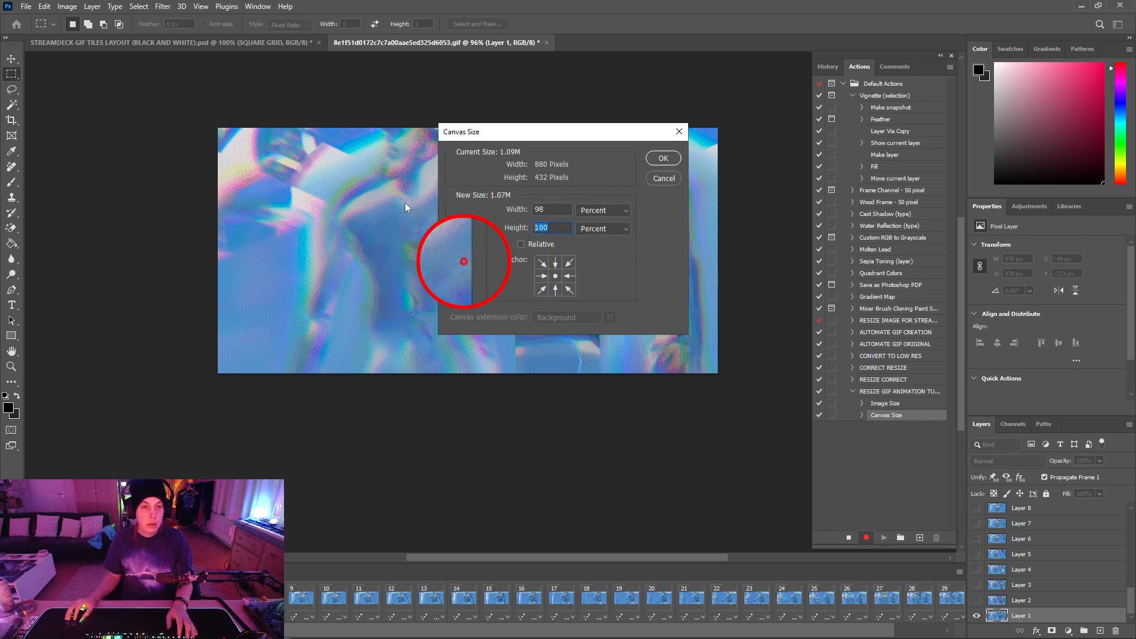
{"action": "type", "text": "98"}
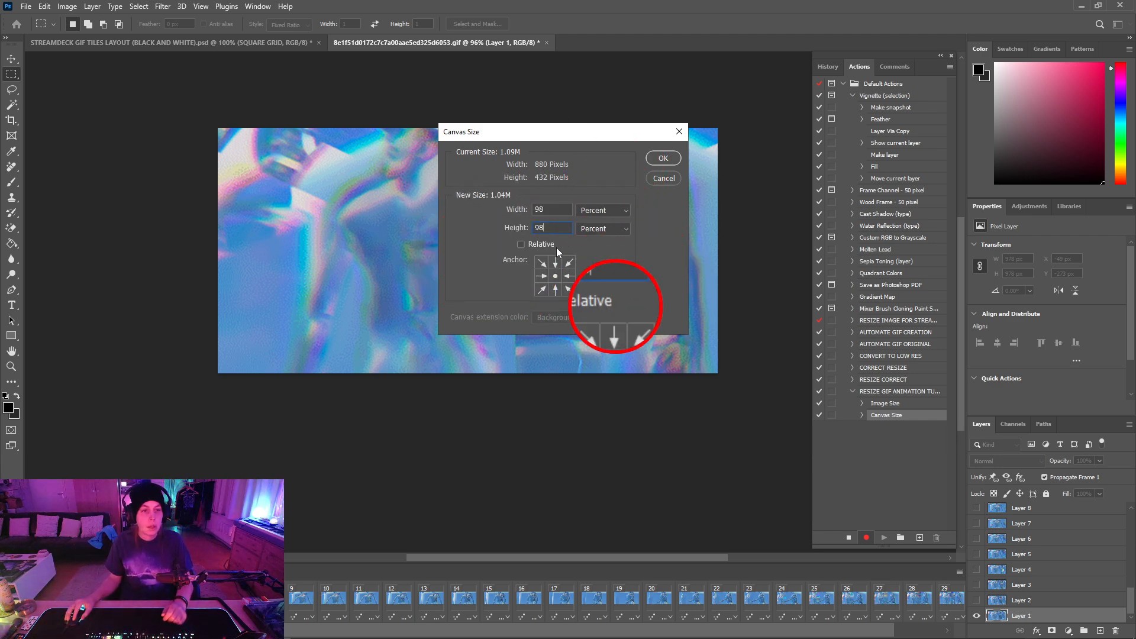
Reduce the canvas width and height to 95 percent around the centre and accept the clipping
{"action": "double_click", "coordinate": [553, 211]}
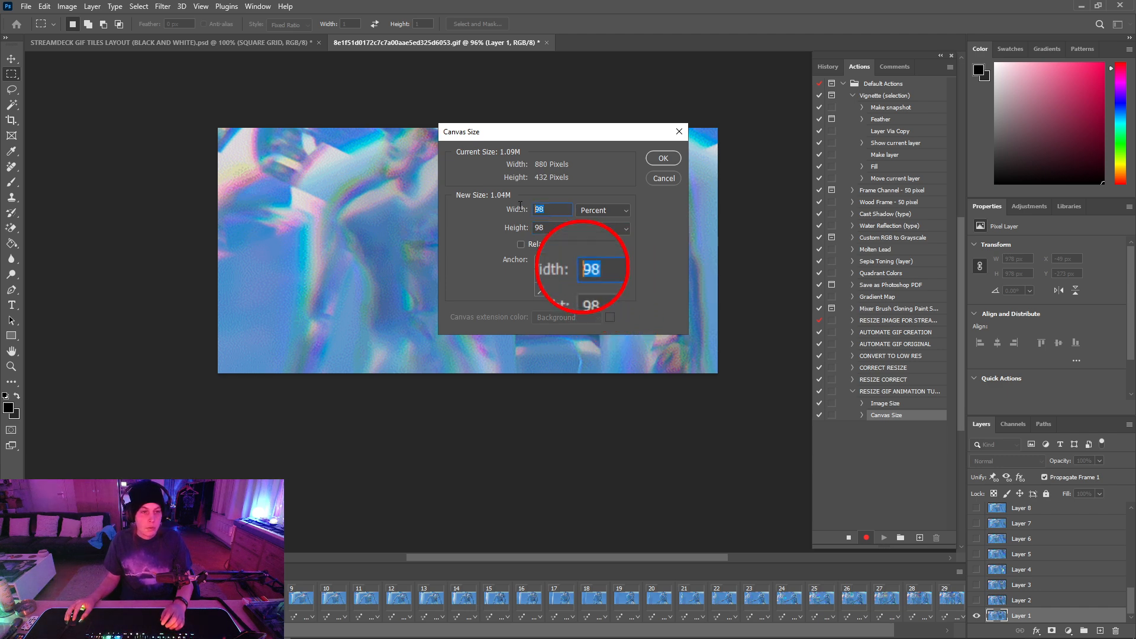
{"action": "type", "text": "95"}
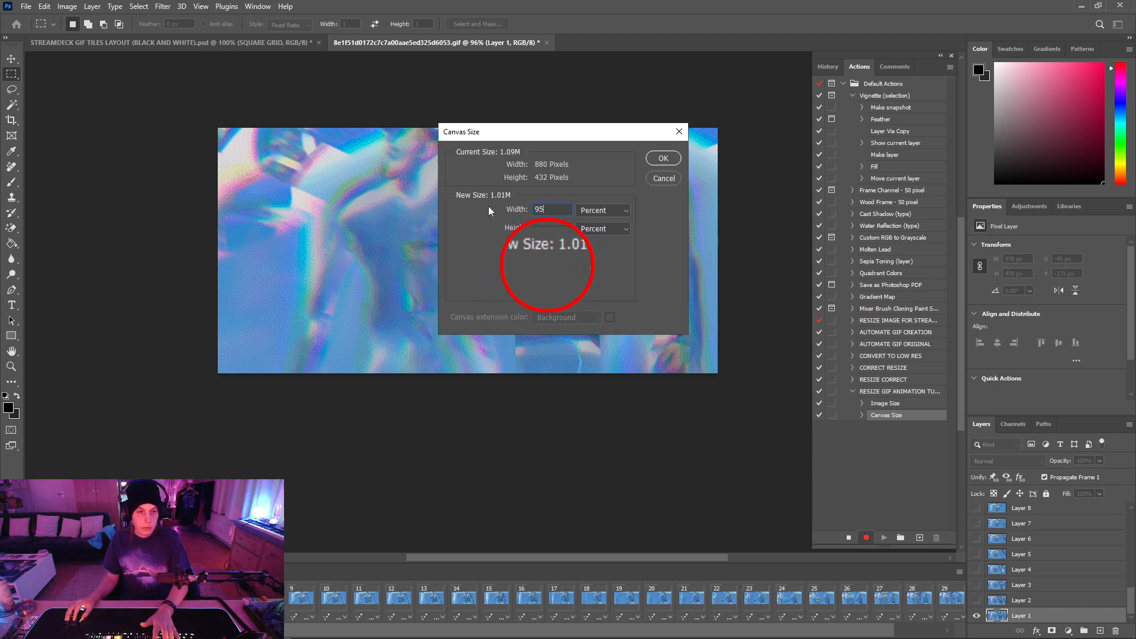
{"action": "key", "text": "Tab"}
{"action": "type", "text": "95"}
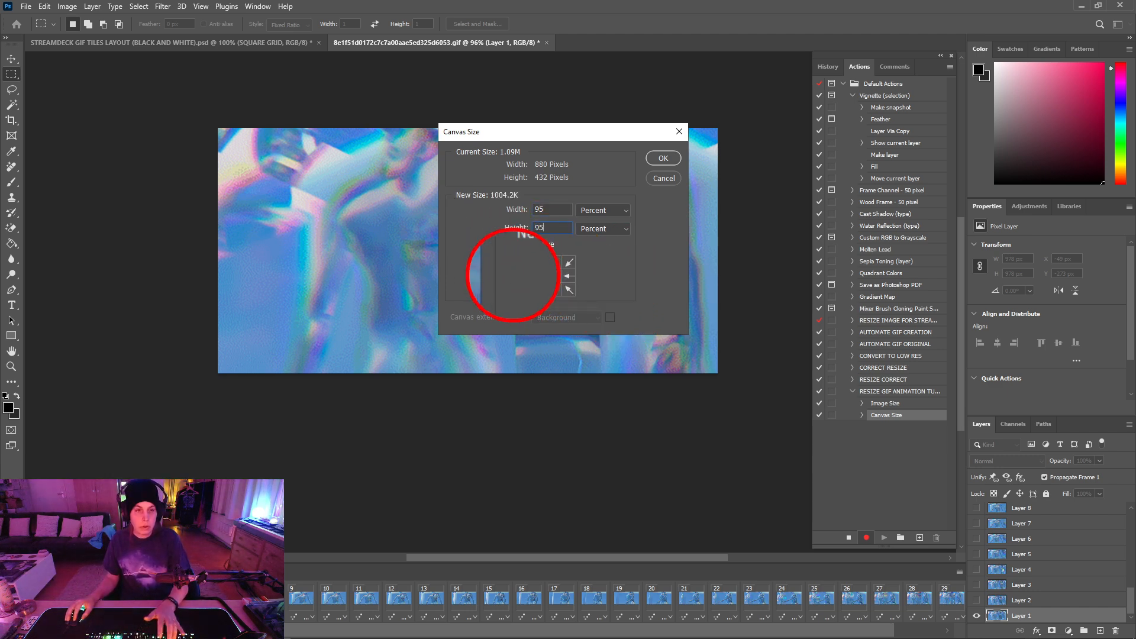
{"action": "left_click", "coordinate": [672, 158]}
{"action": "left_click", "coordinate": [519, 241]}
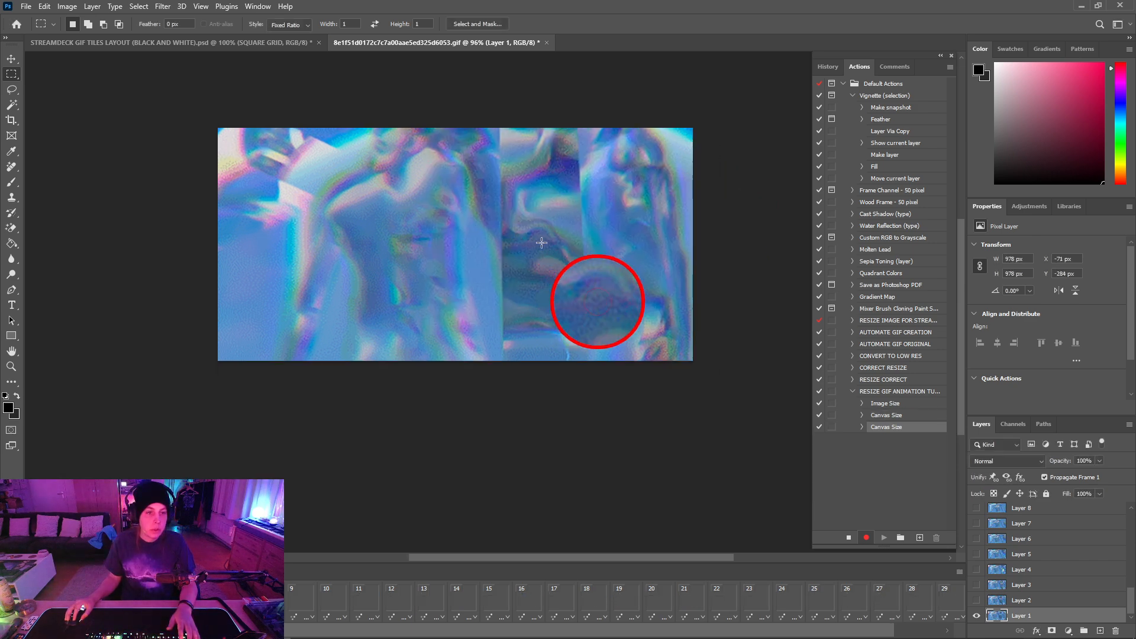
Resize the trimmed image to 880 × 432 pixels with the proportions linked
{"action": "left_click", "coordinate": [76, 6]}
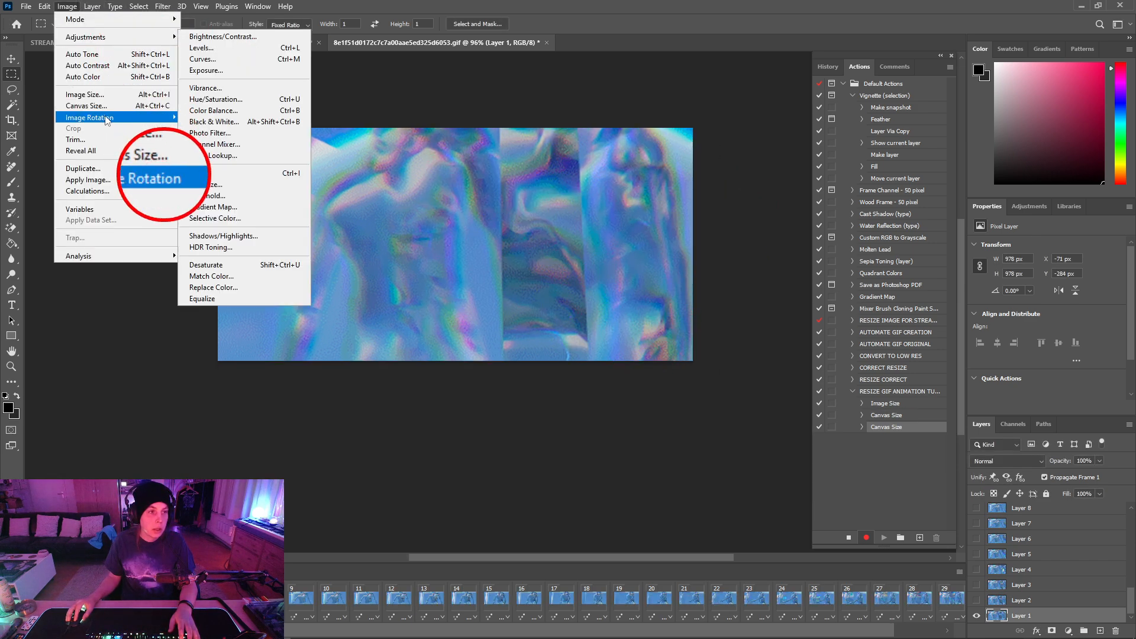
{"action": "left_click", "coordinate": [83, 95]}
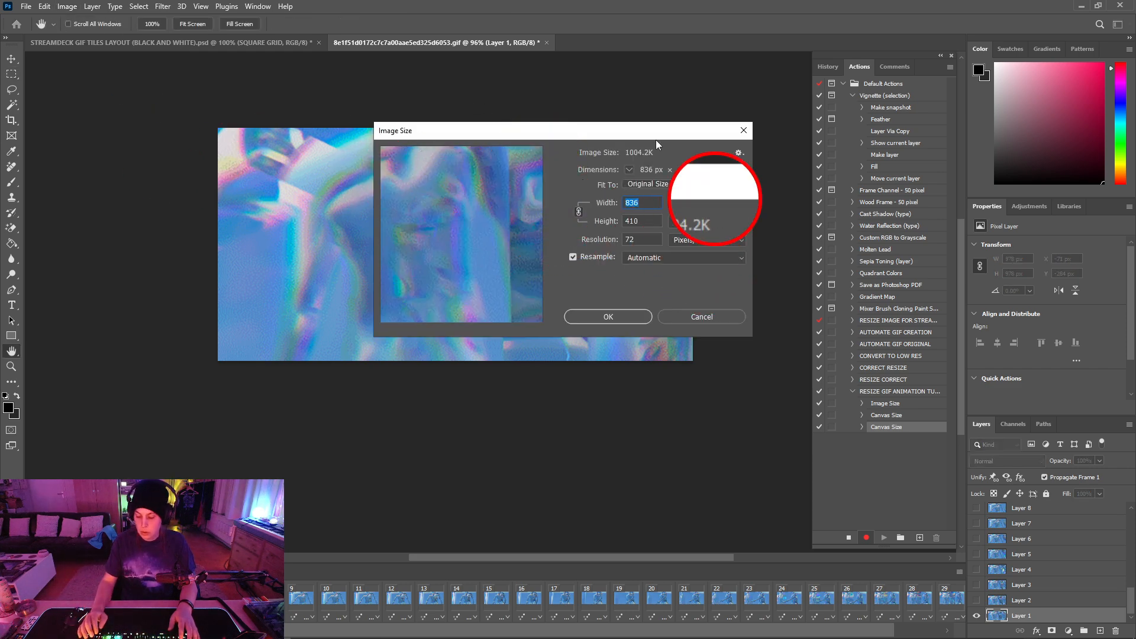
{"action": "type", "text": "880"}
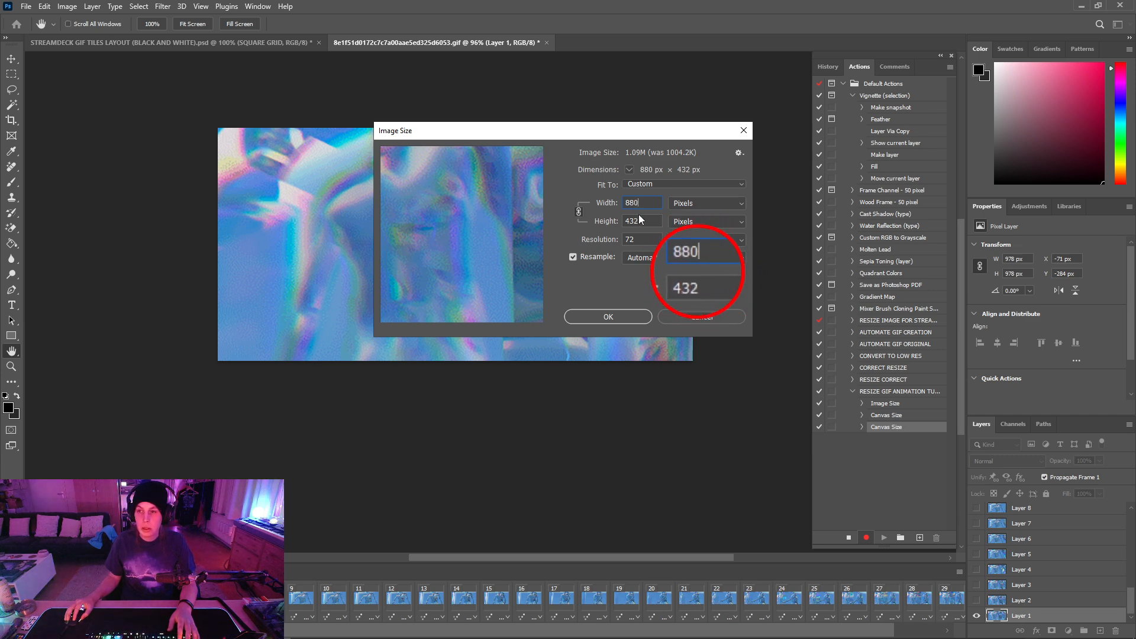
{"action": "left_click", "coordinate": [608, 316]}
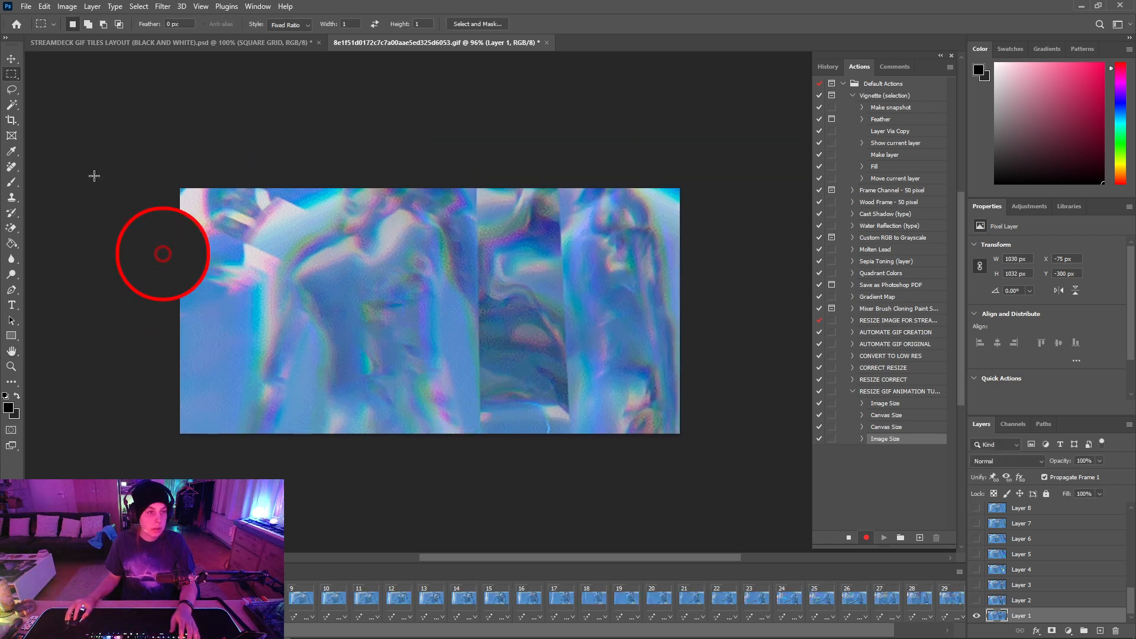
Open the Save for Web (Legacy) export for the resized GIF and show its original preview
{"action": "left_click", "coordinate": [24, 5]}
{"action": "mouse_move", "coordinate": [89, 189]}
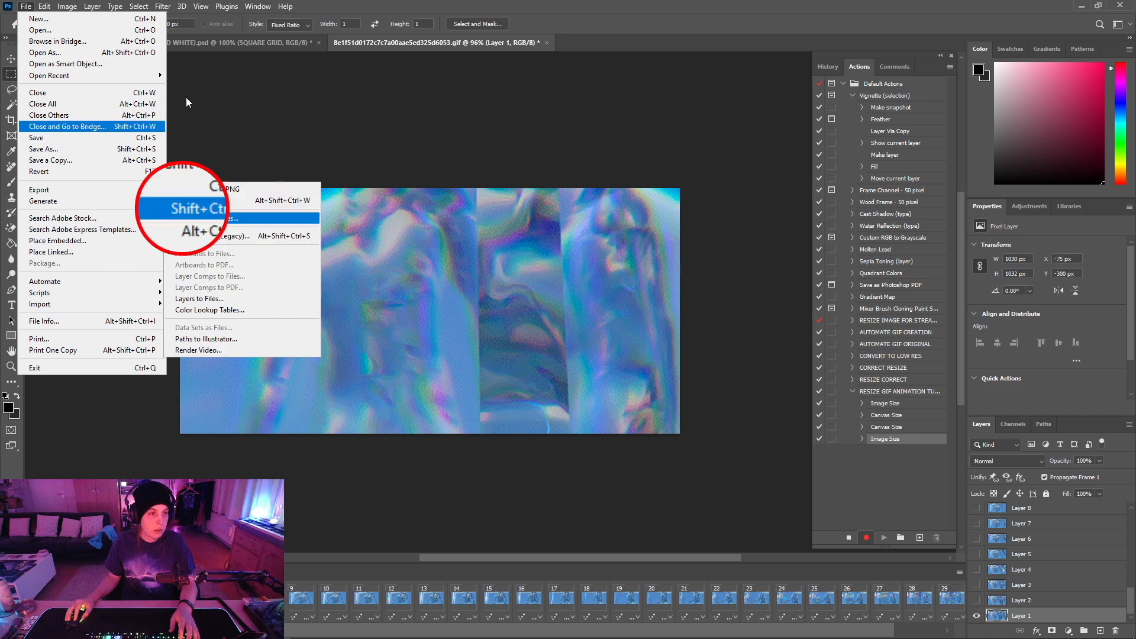
{"action": "left_click", "coordinate": [373, 117]}
{"action": "left_click", "coordinate": [24, 6]}
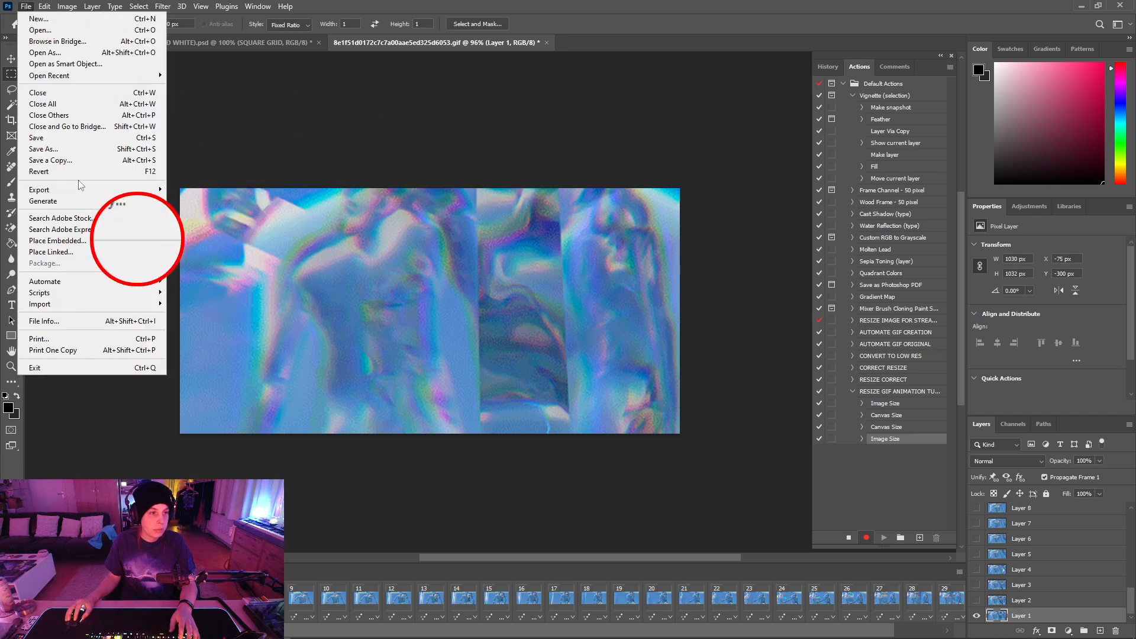
{"action": "mouse_move", "coordinate": [84, 189]}
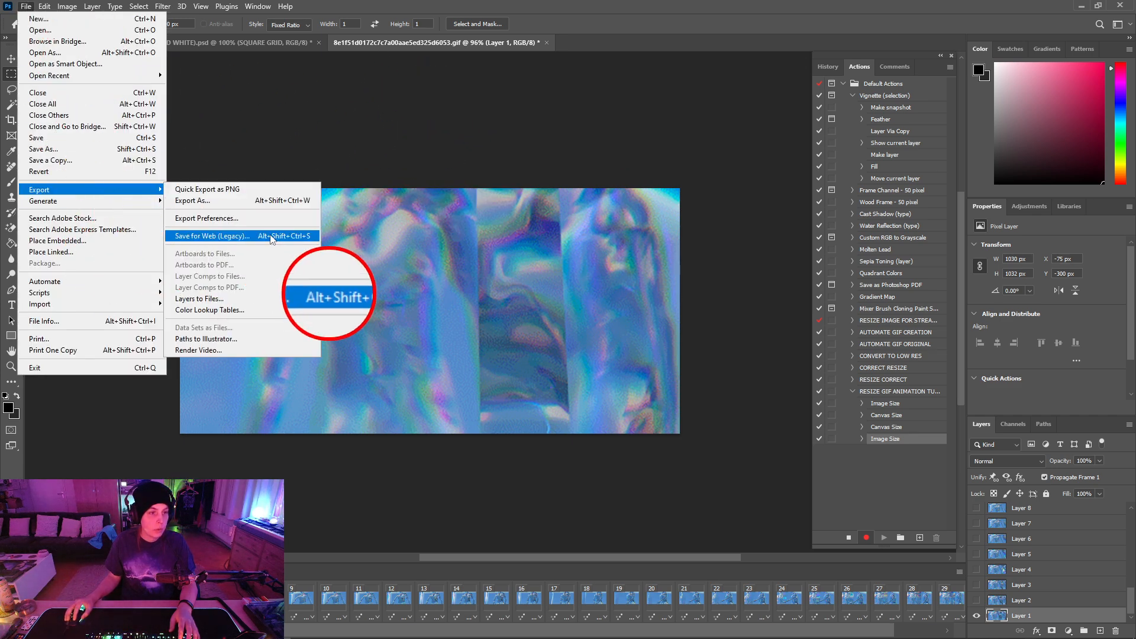
{"action": "left_click", "coordinate": [271, 236]}
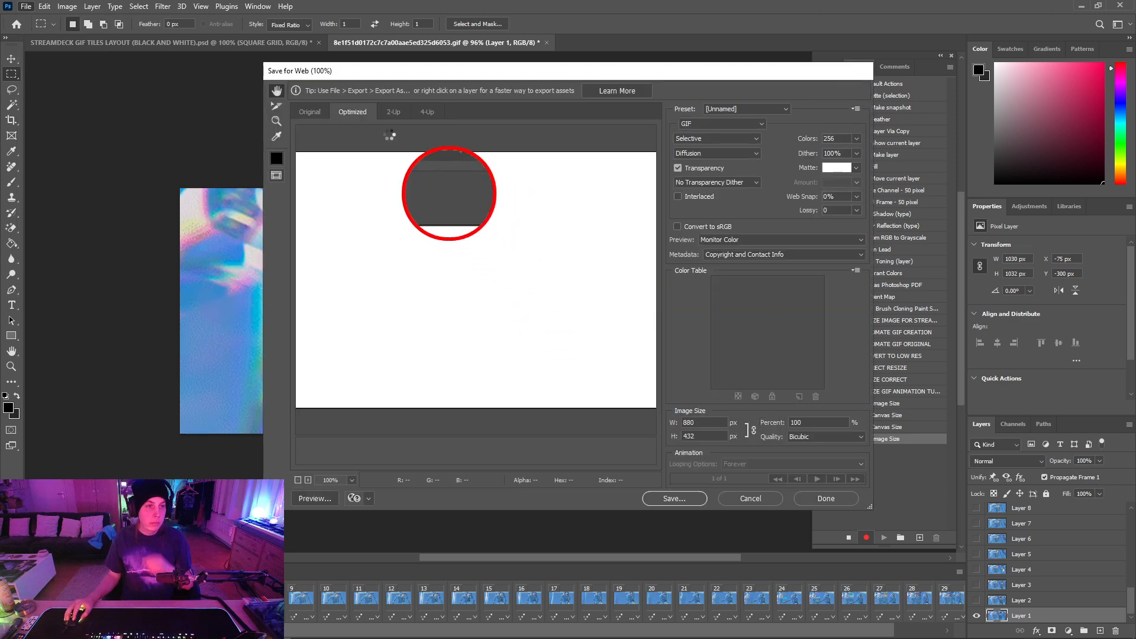
{"action": "left_click", "coordinate": [307, 113]}
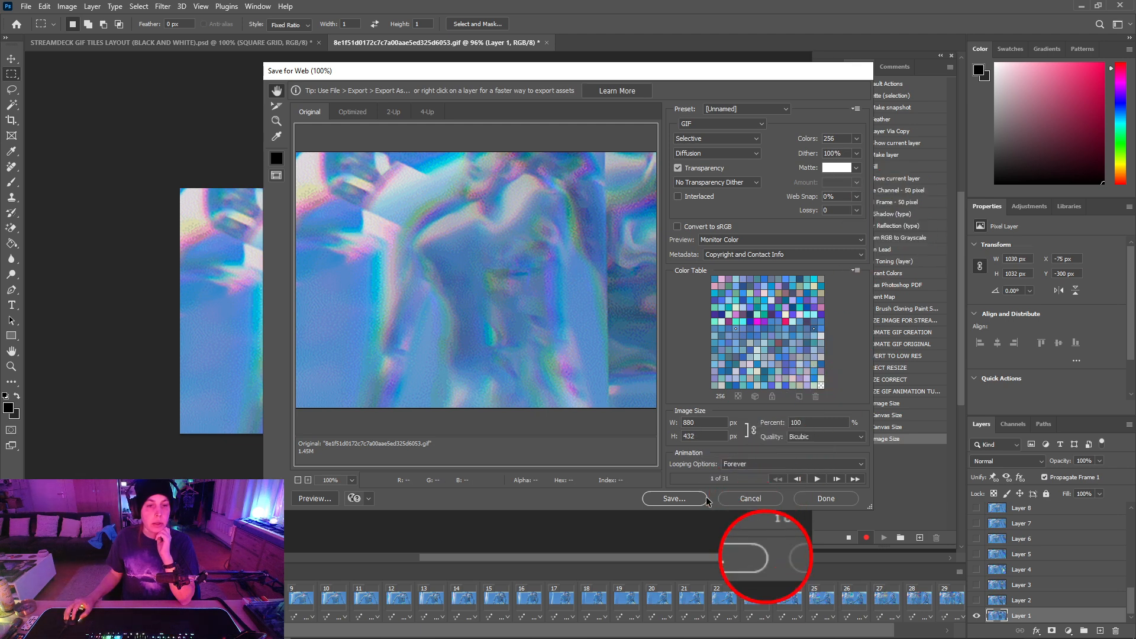
Keep the animation looping set to Forever and turn off transparency in the GIF export settings
{"action": "left_click", "coordinate": [749, 465]}
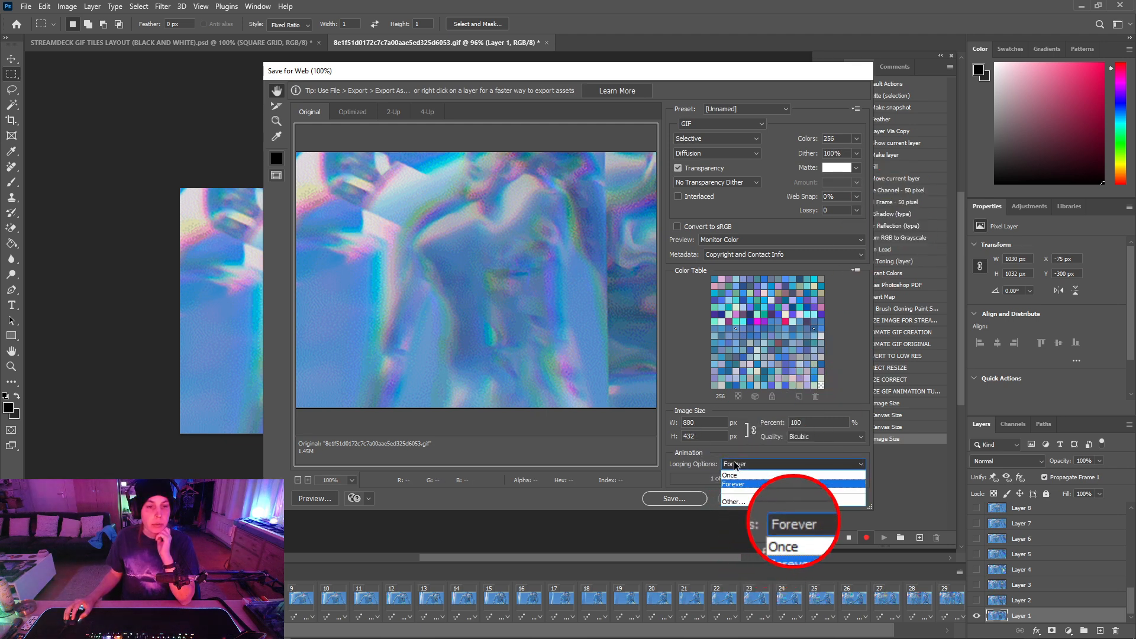
{"action": "left_click", "coordinate": [687, 380]}
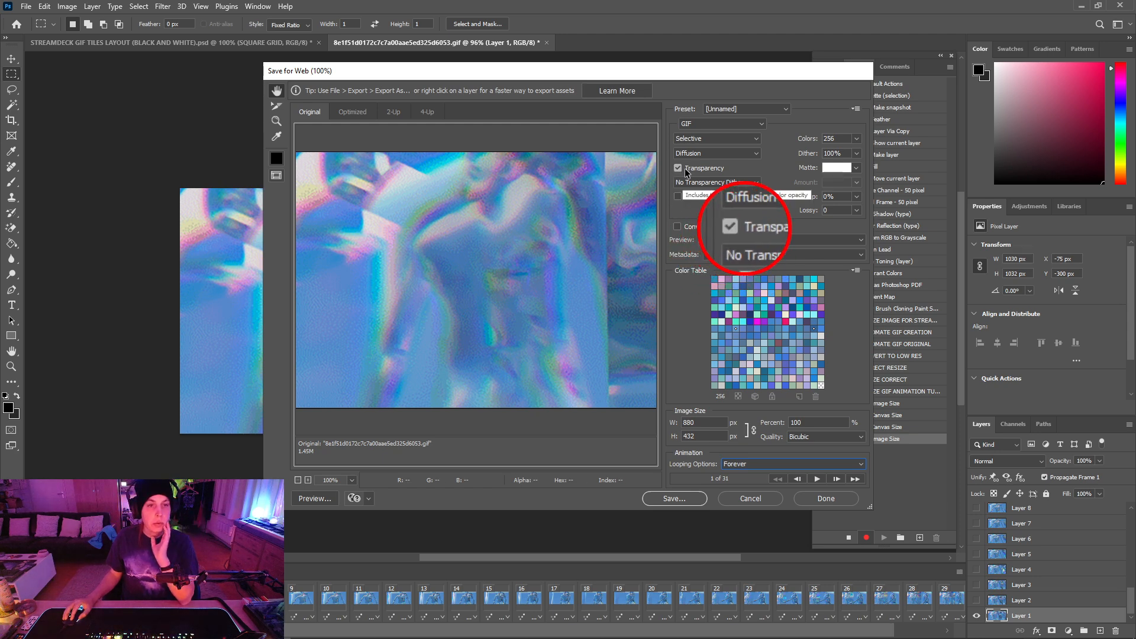
{"action": "left_click", "coordinate": [725, 110]}
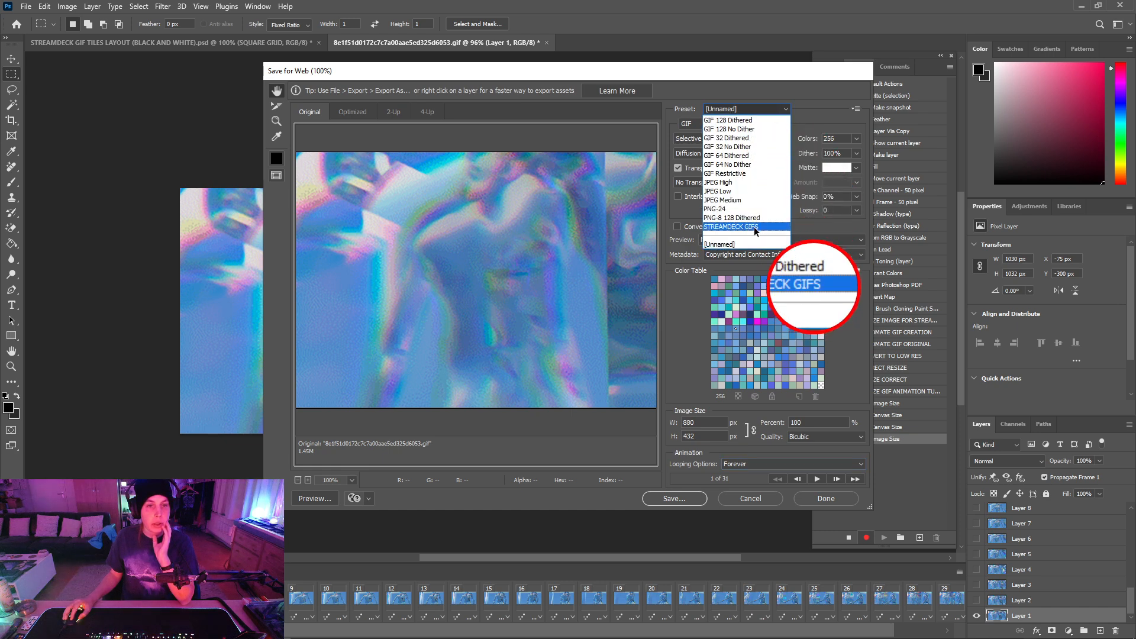
{"action": "left_click", "coordinate": [762, 97]}
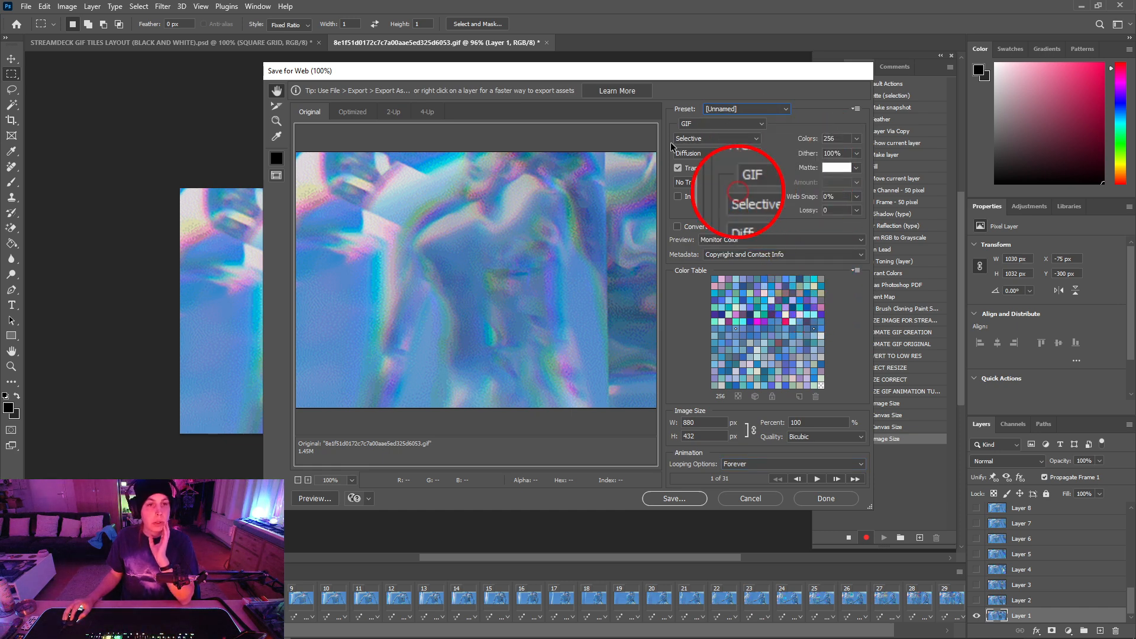
{"action": "left_click", "coordinate": [675, 168]}
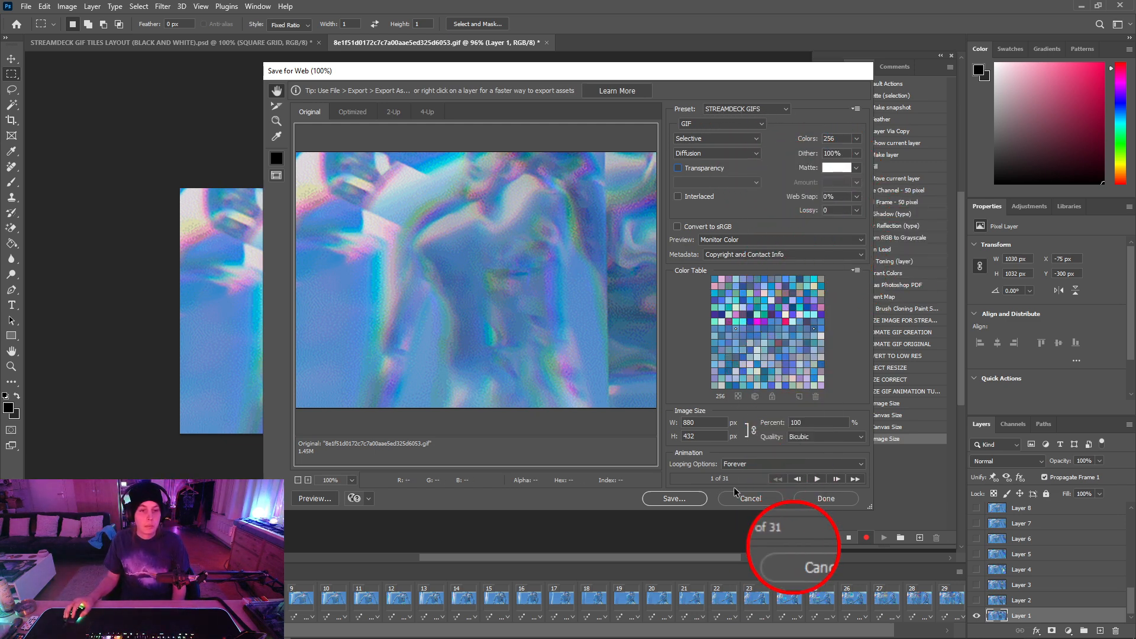
Start saving the GIF to the SCREENSAVER GIFS folder and, in File Explorer, create a ___BATCH OUTPUT folder there
{"action": "left_click", "coordinate": [687, 499]}
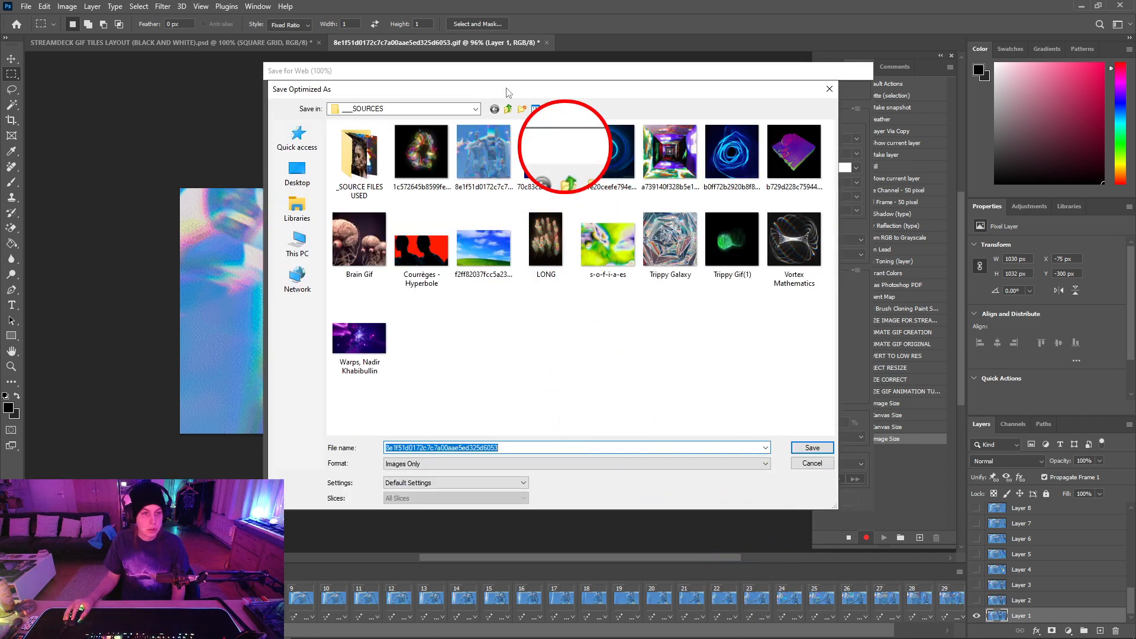
{"action": "left_click", "coordinate": [509, 109]}
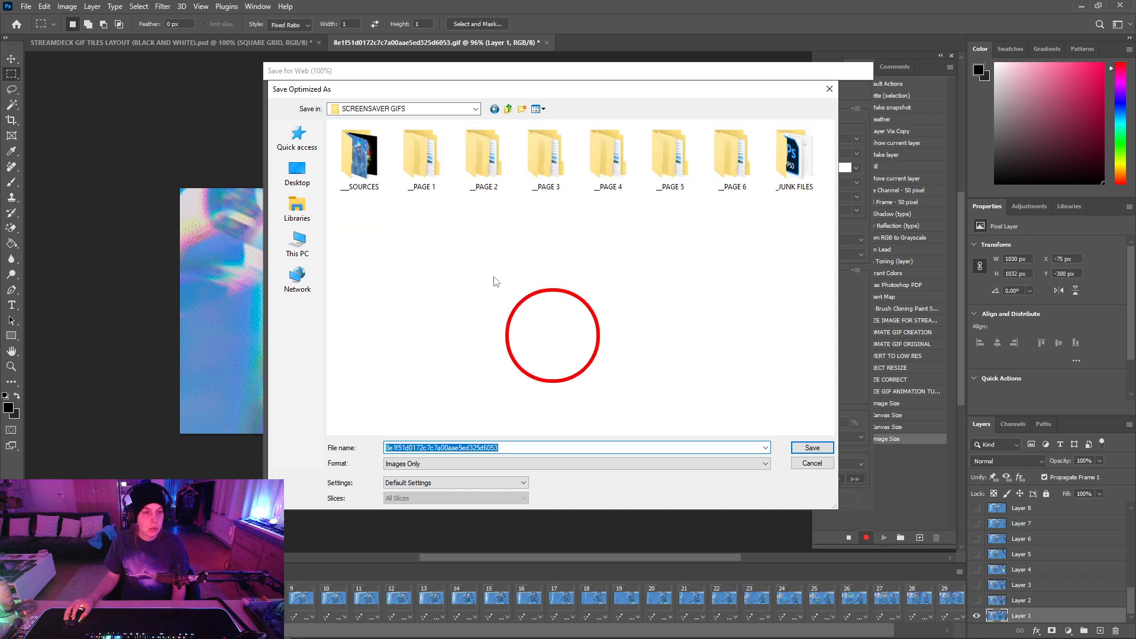
{"action": "left_click", "coordinate": [290, 628]}
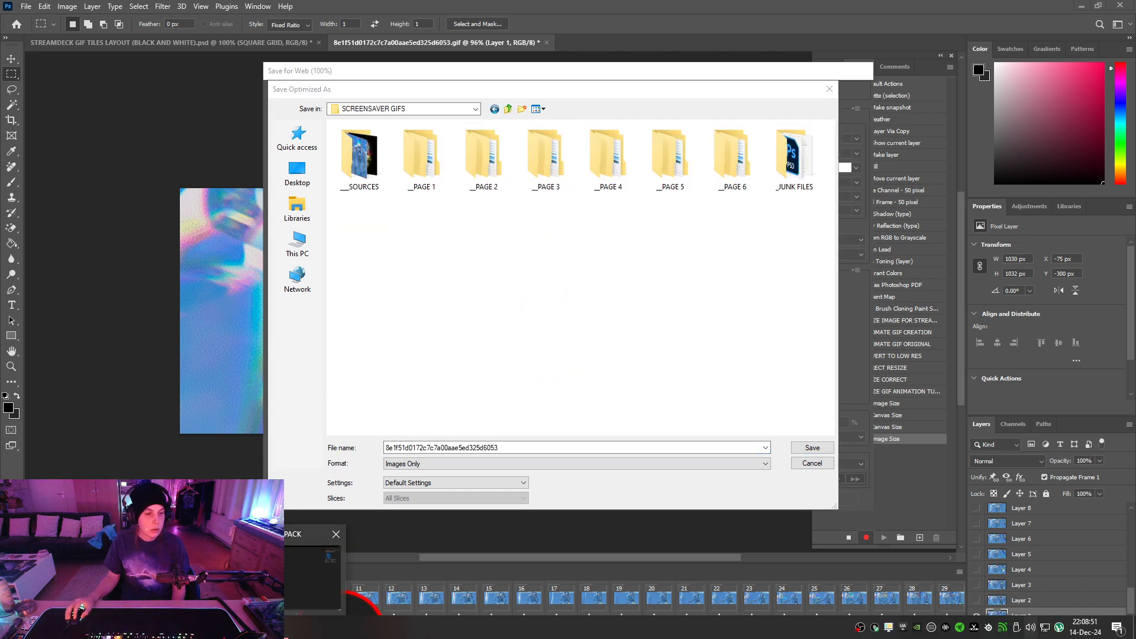
{"action": "left_click", "coordinate": [207, 571]}
{"action": "key", "text": "alt+Left"}
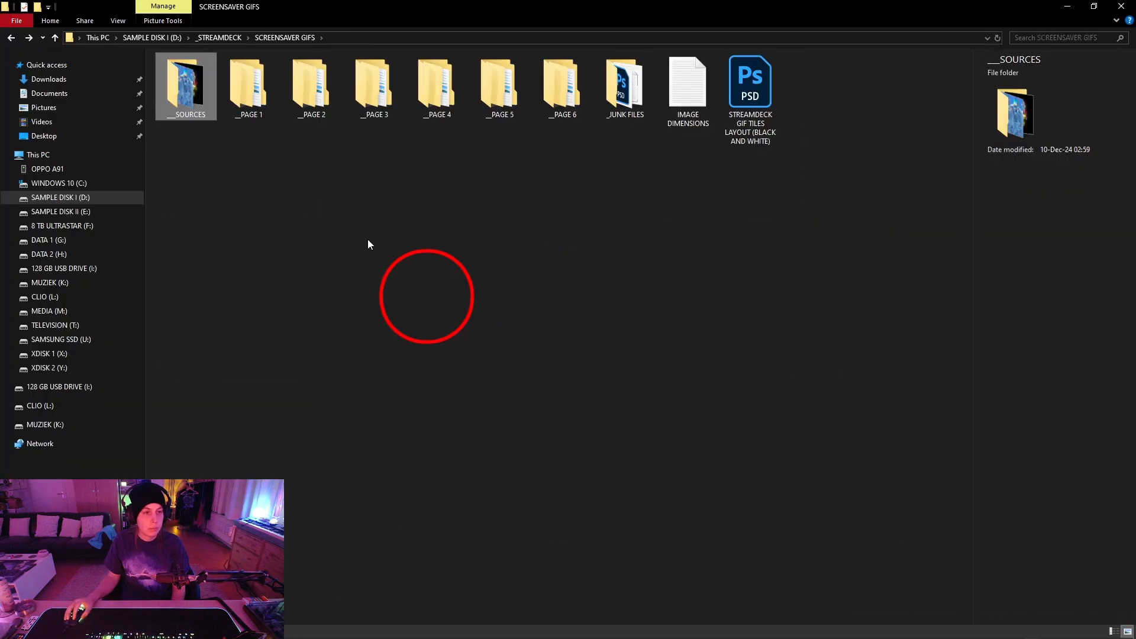
{"action": "left_click", "coordinate": [364, 254]}
{"action": "right_click", "coordinate": [363, 253]}
{"action": "mouse_move", "coordinate": [300, 395]}
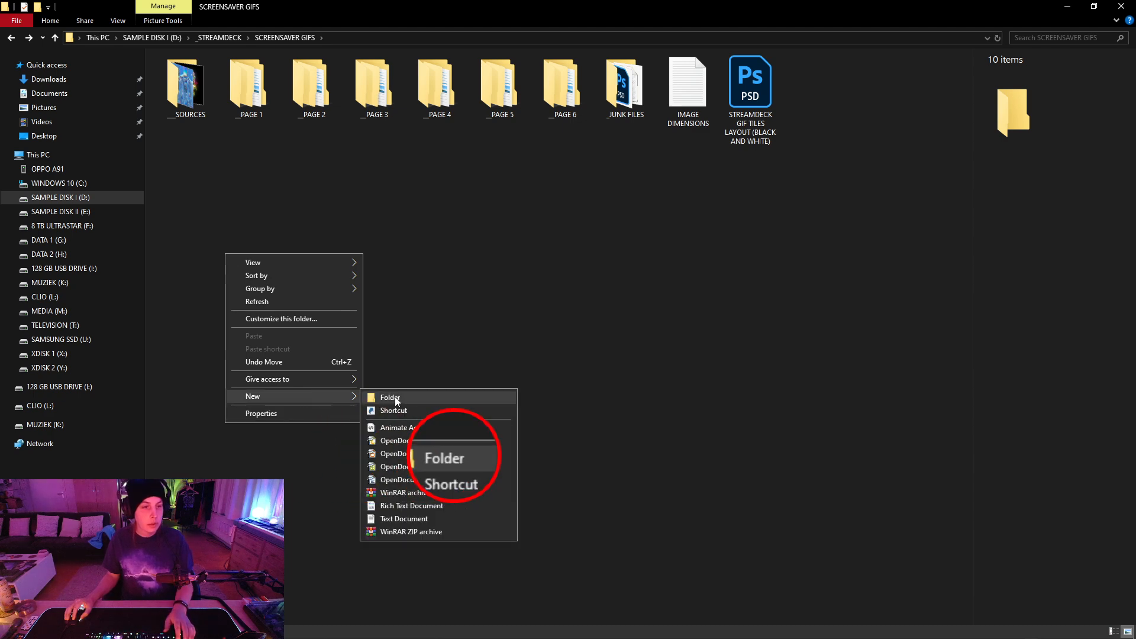
{"action": "left_click", "coordinate": [395, 396]}
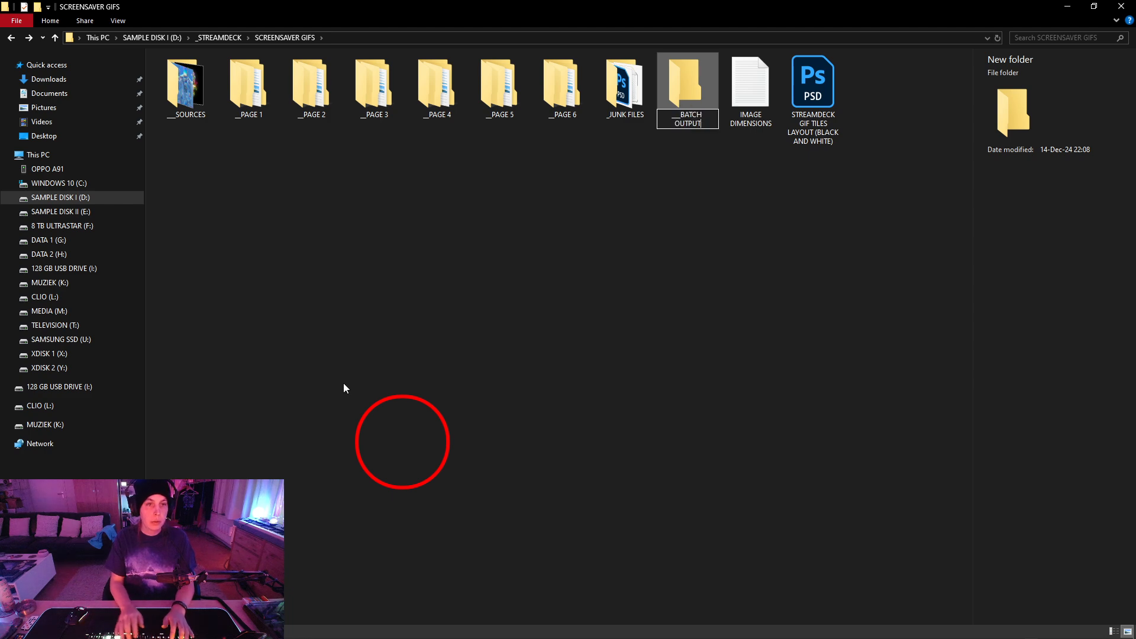
{"action": "key", "text": "Return"}
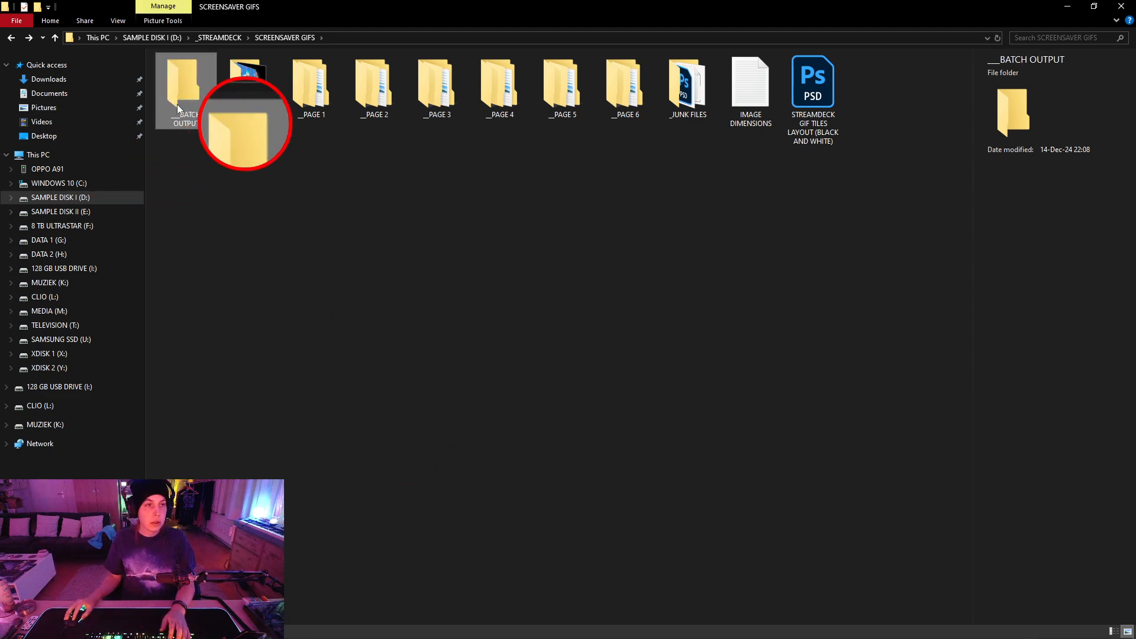
Return to Photoshop and save the optimized GIF into the ___BATCH OUTPUT folder under its existing file name
{"action": "left_click", "coordinate": [1068, 6]}
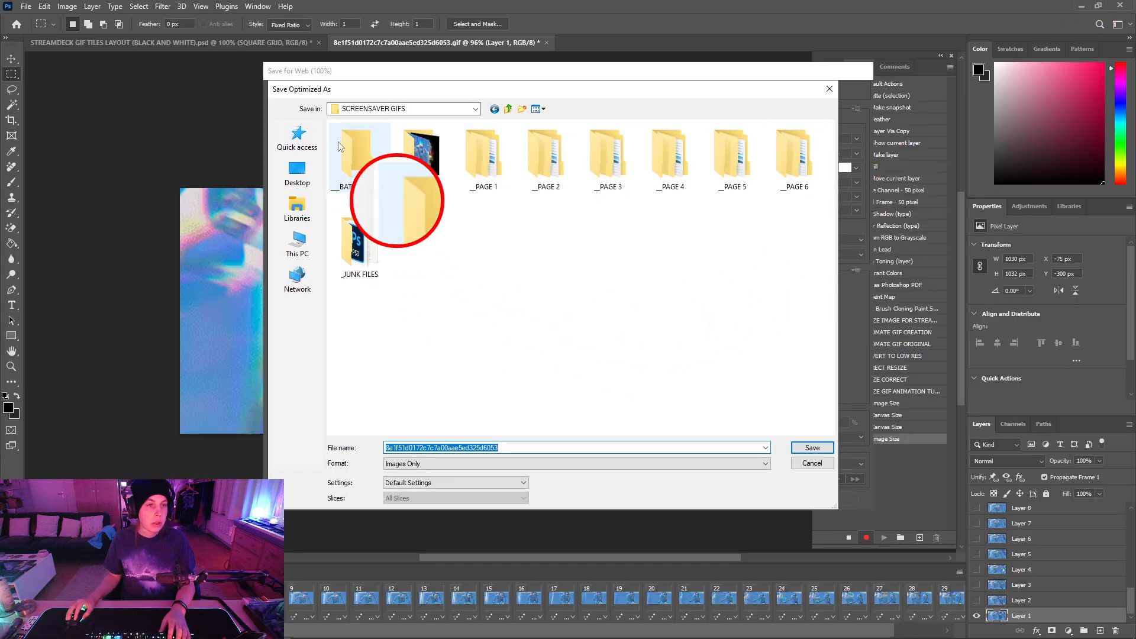
{"action": "double_click", "coordinate": [358, 151]}
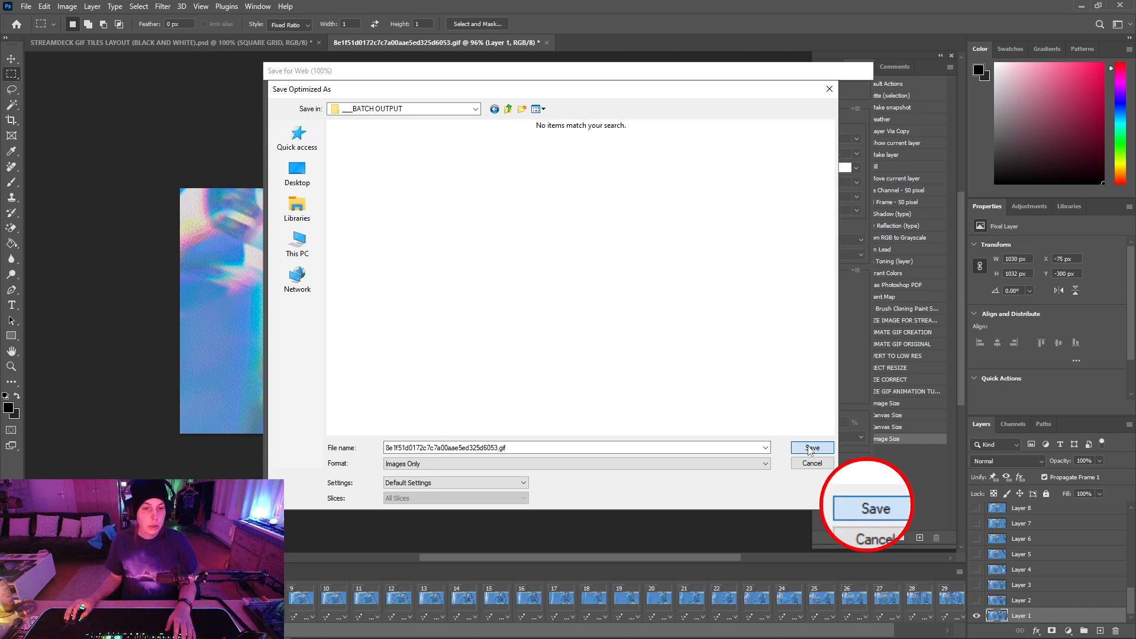
{"action": "left_click", "coordinate": [812, 447]}
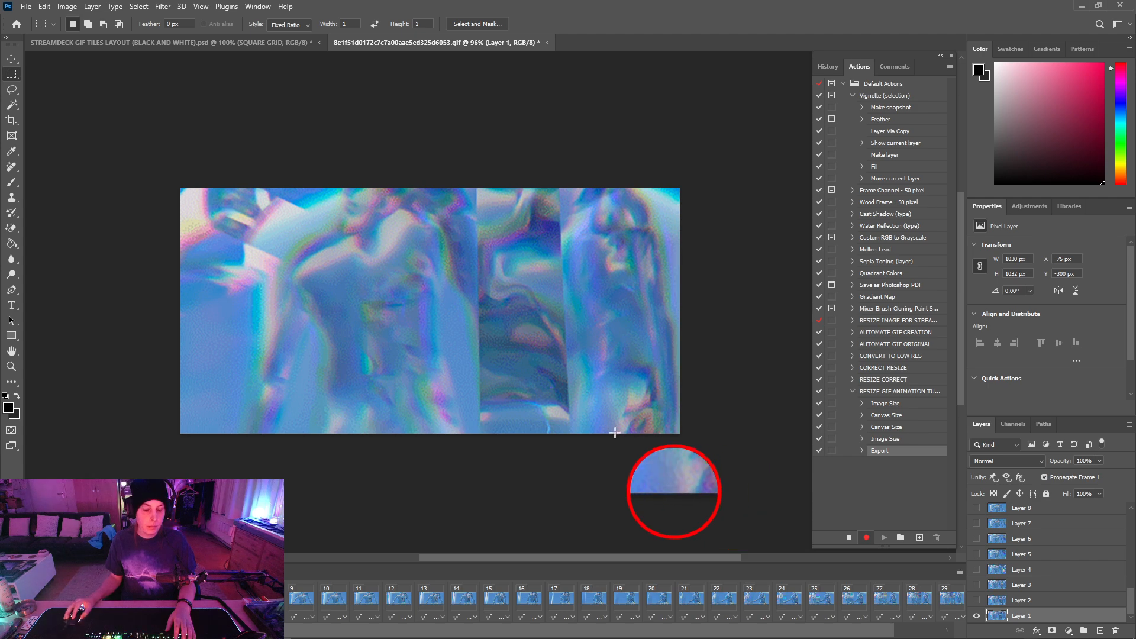
Open the exported GIF from the ___BATCH OUTPUT folder in File Explorer, check its animation, and return to Photoshop
{"action": "left_click", "coordinate": [274, 629]}
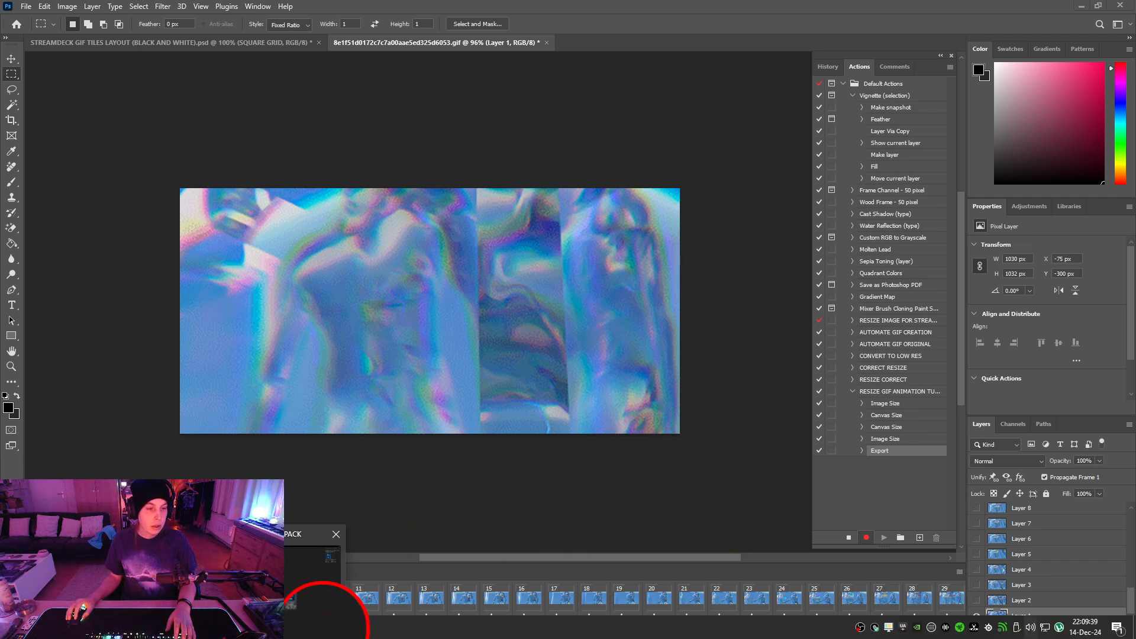
{"action": "left_click", "coordinate": [243, 591]}
{"action": "double_click", "coordinate": [182, 98]}
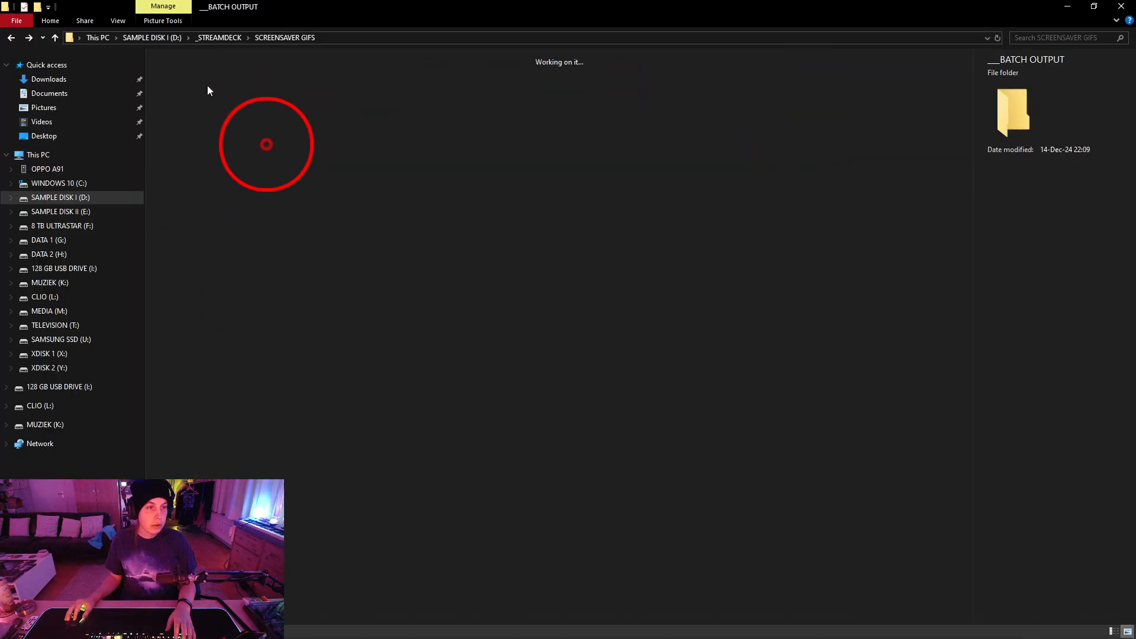
{"action": "double_click", "coordinate": [190, 86]}
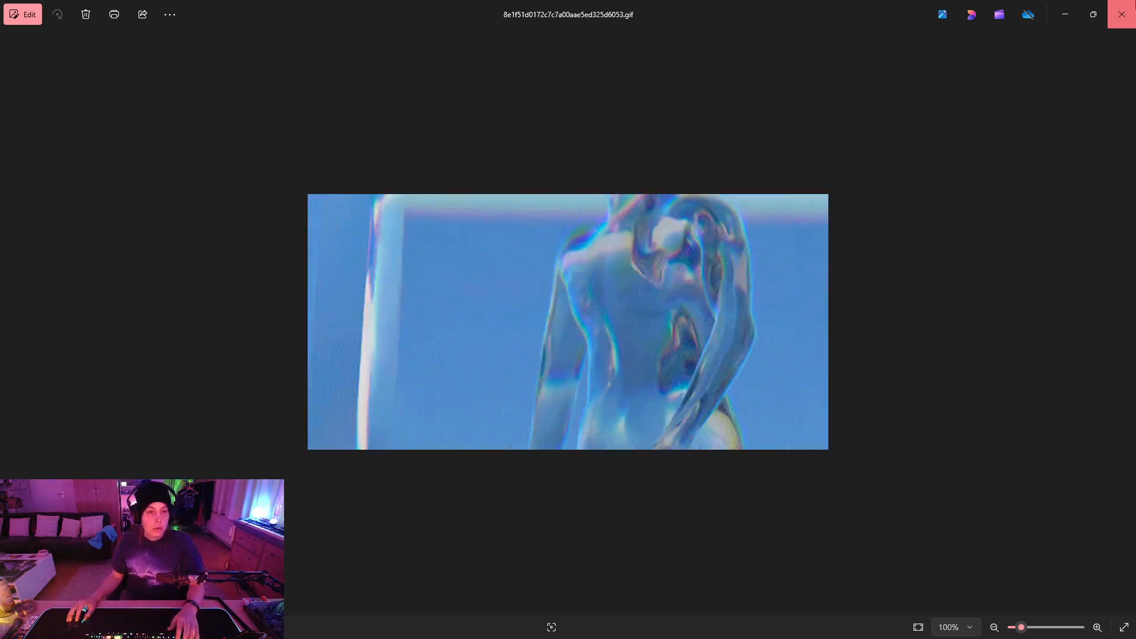
{"action": "left_click", "coordinate": [1121, 14]}
{"action": "left_click", "coordinate": [596, 264]}
{"action": "left_click", "coordinate": [1068, 6]}
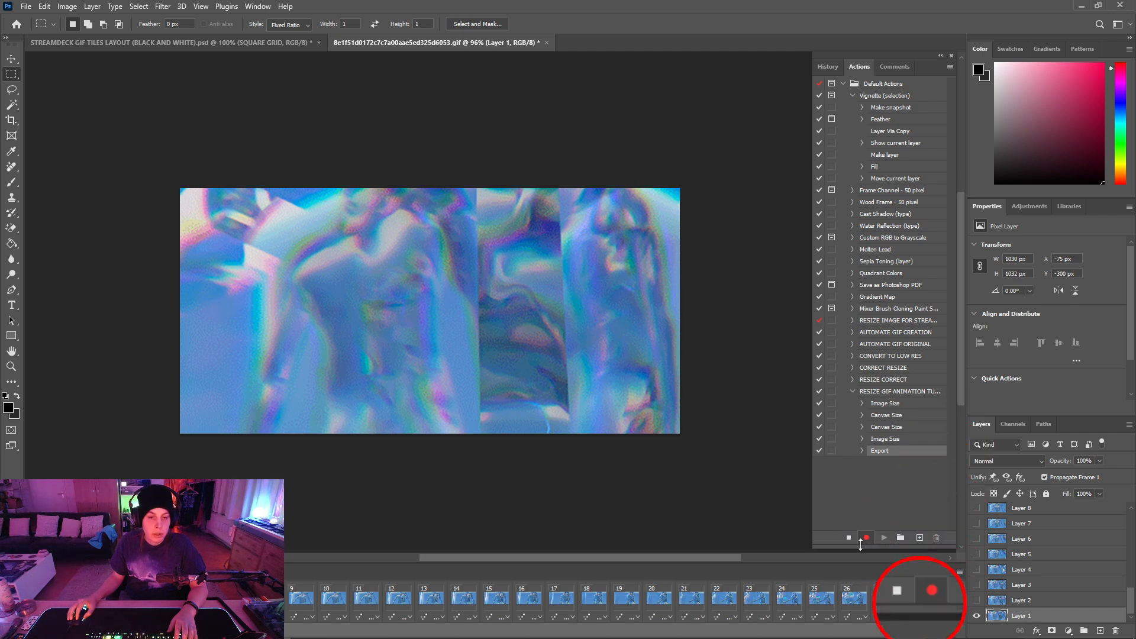
Stop recording the resize action and add an empty action named GIF TILES AUTOMATION TUTORIAL to Default Actions, with its recording stopped
{"action": "left_click", "coordinate": [850, 539]}
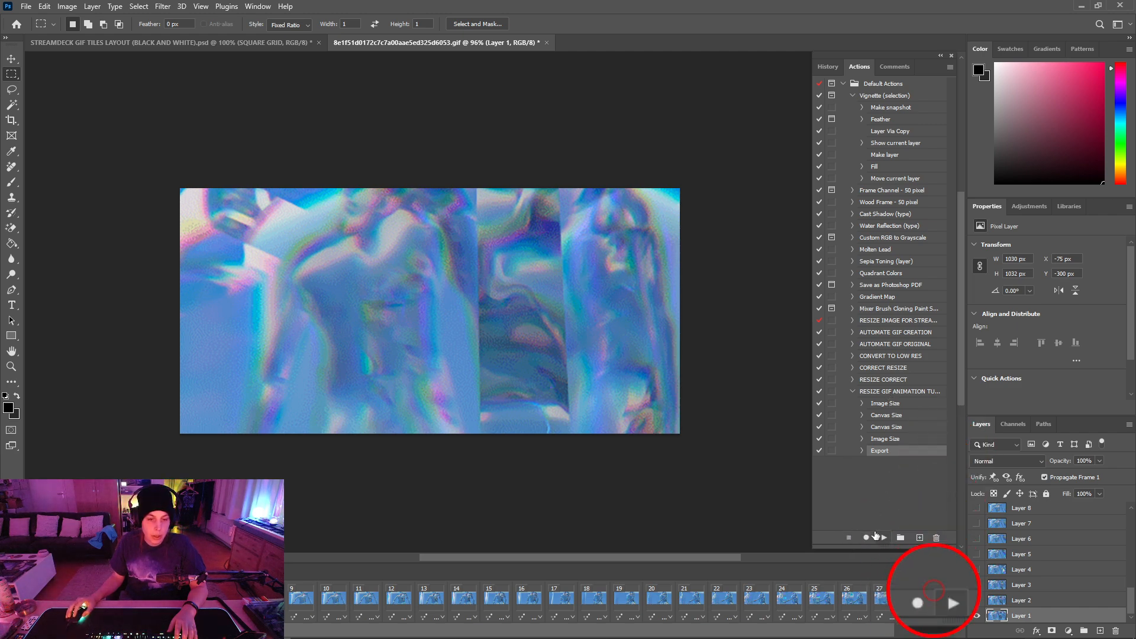
{"action": "left_click", "coordinate": [891, 392]}
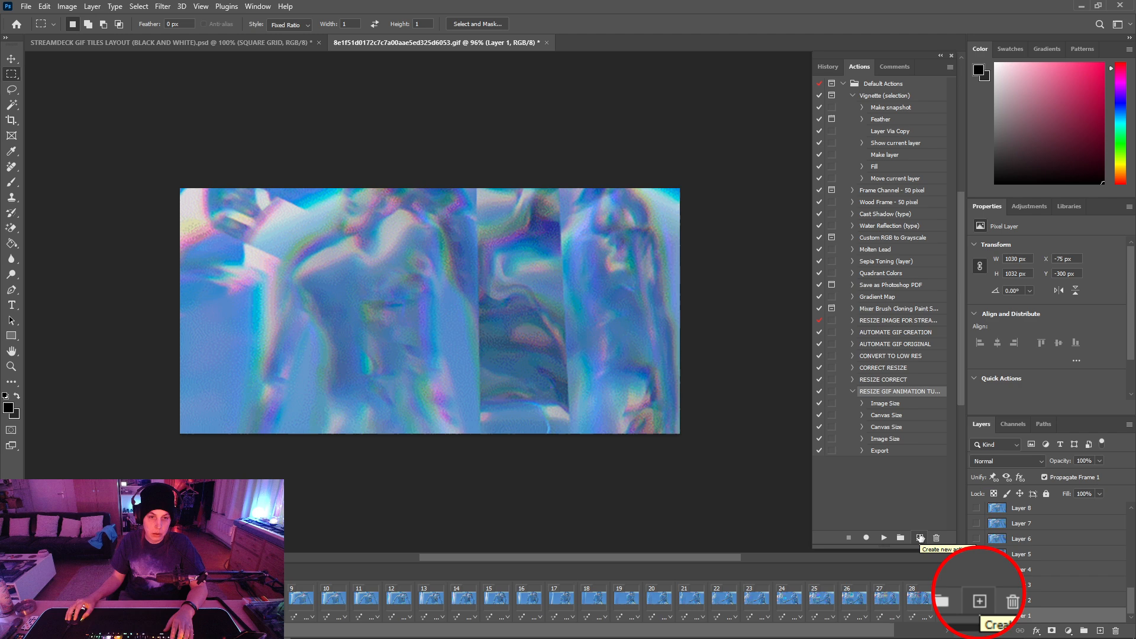
{"action": "left_click", "coordinate": [920, 537]}
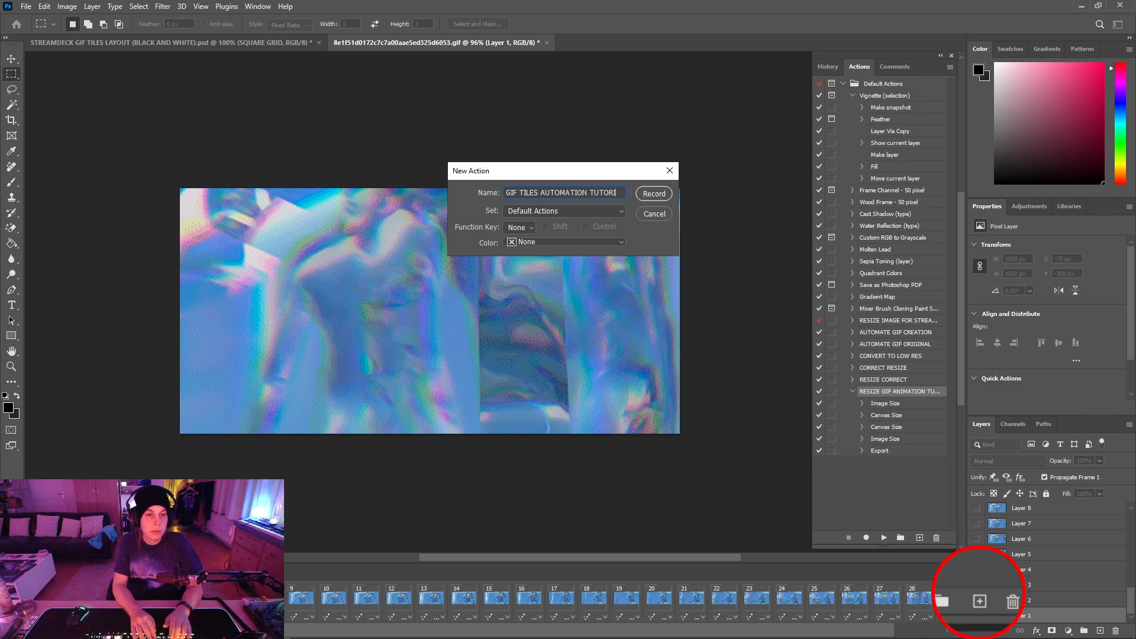
{"action": "key", "text": "Return"}
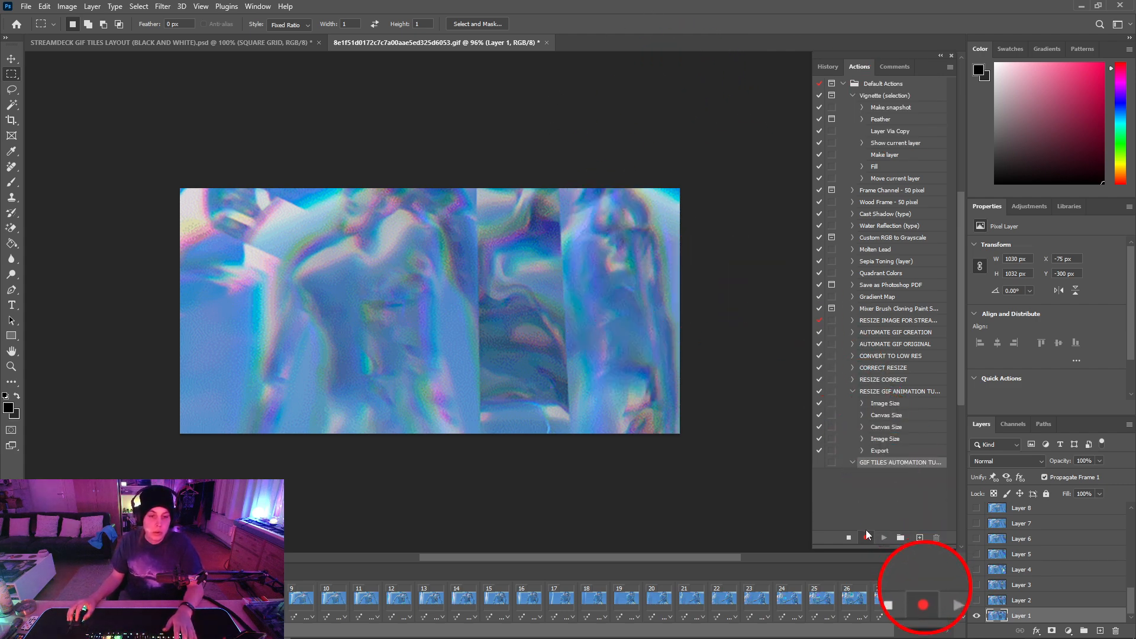
{"action": "left_click", "coordinate": [849, 538]}
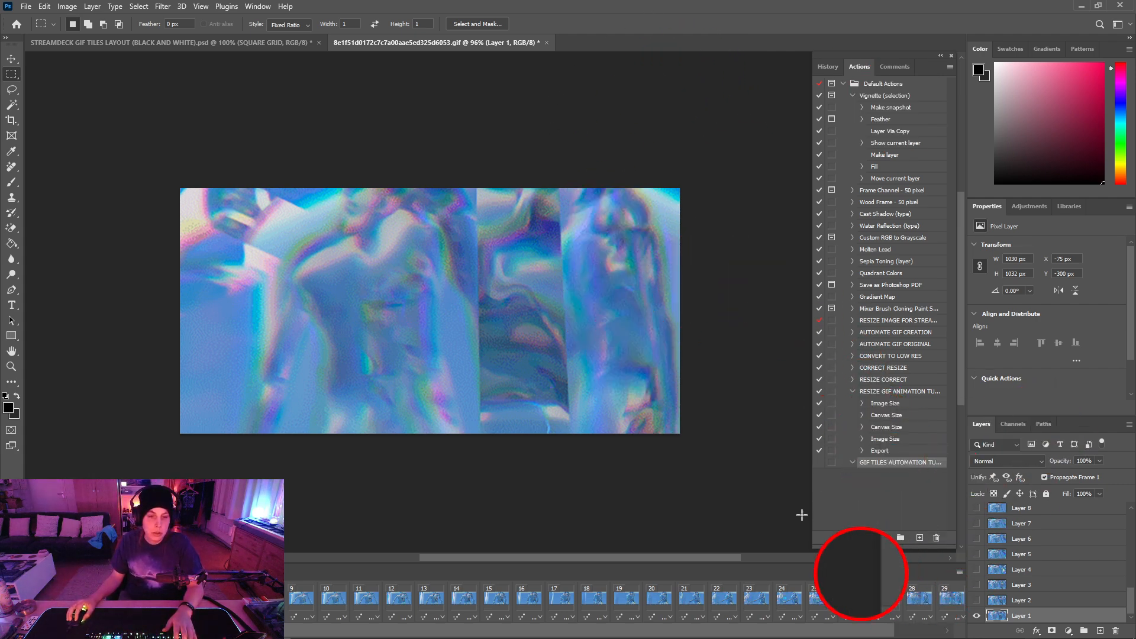
Switch to the STREAMDECK GIF TILES LAYOUT (BLACK AND WHITE) document, then view and close the DIY CREATION PACK folder in File Explorer
{"action": "left_click", "coordinate": [268, 45]}
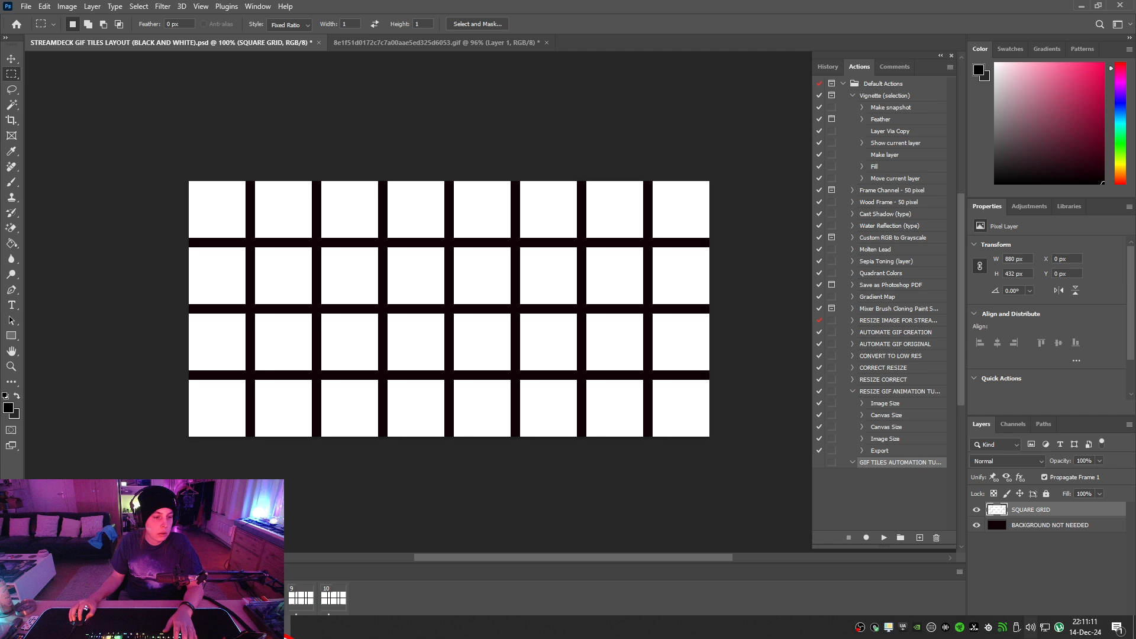
{"action": "mouse_move", "coordinate": [278, 629]}
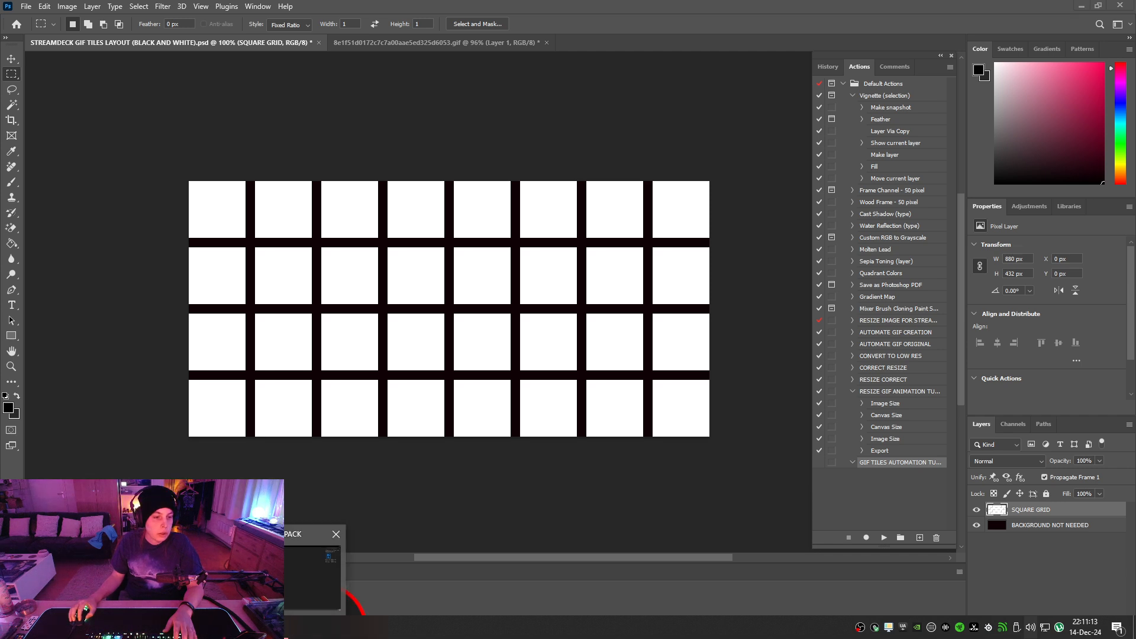
{"action": "left_click", "coordinate": [311, 571]}
{"action": "left_click_drag", "start_coordinate": [432, 248], "coordinate": [301, 197]}
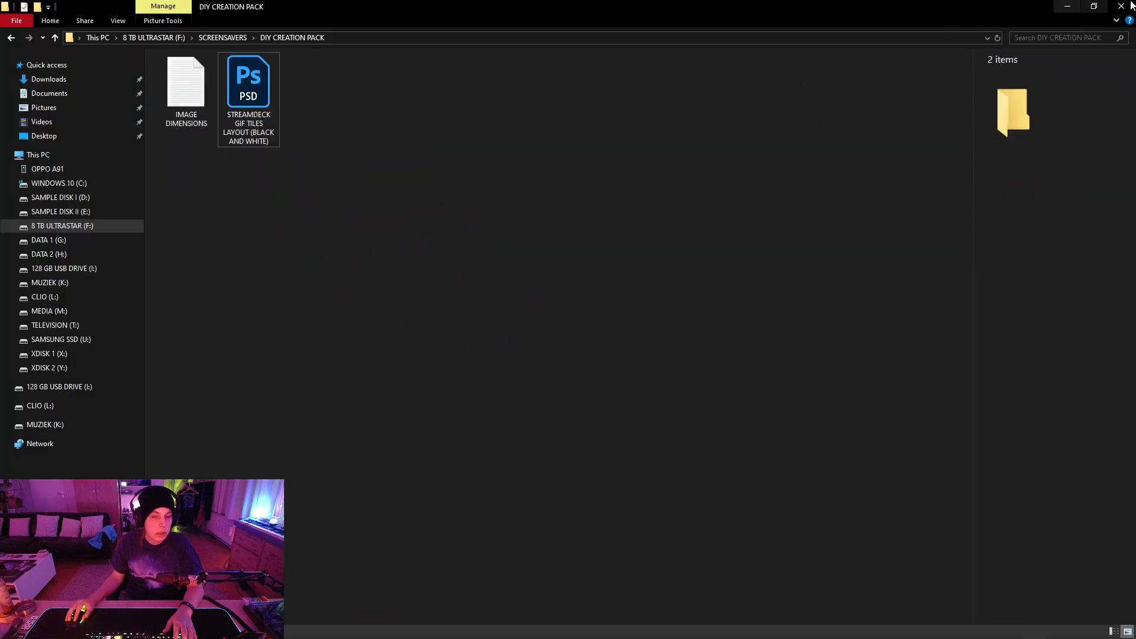
{"action": "left_click", "coordinate": [1131, 5]}
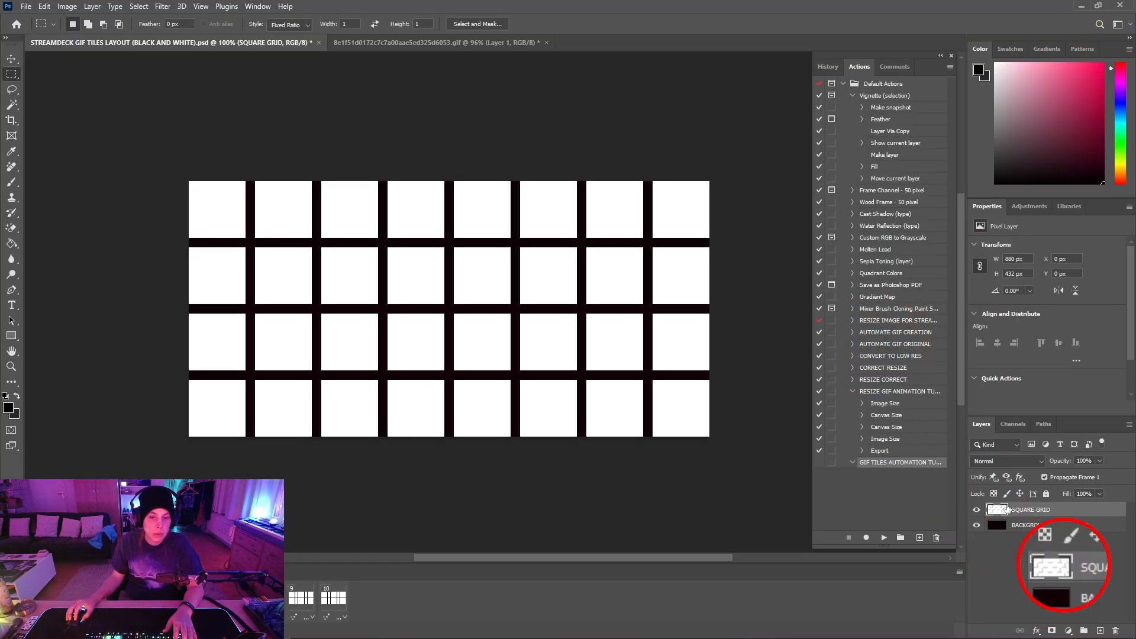
Copy the entire SQUARE GRID layer from the layout document and paste it into the GIF document above Layer 1
{"action": "left_click", "coordinate": [977, 511]}
{"action": "left_click", "coordinate": [977, 511]}
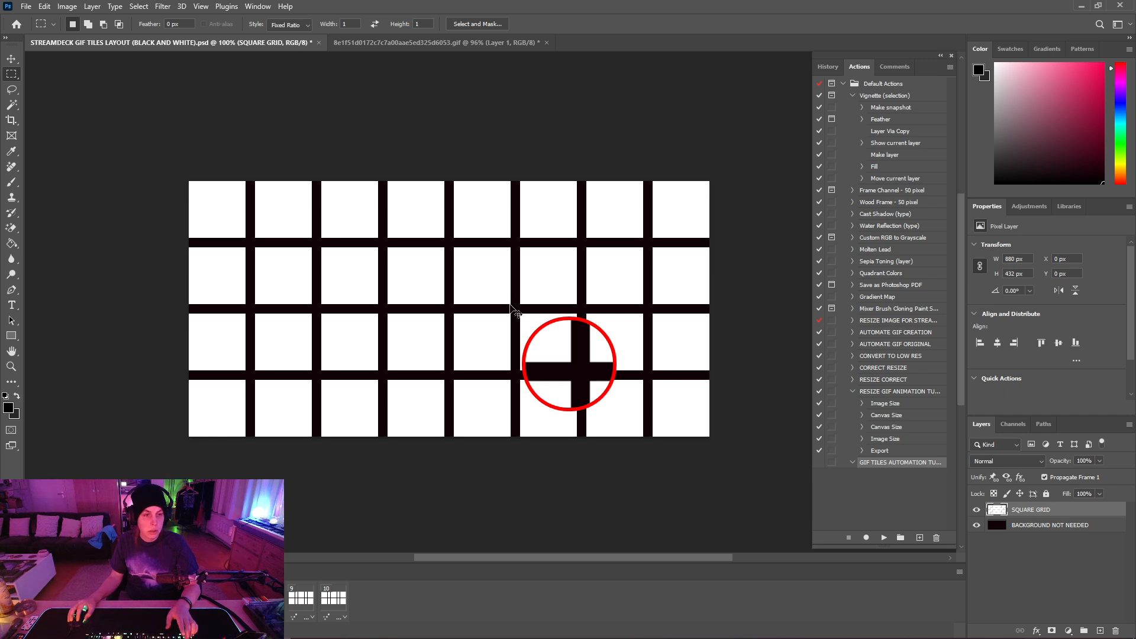
{"action": "key", "text": "ctrl+a"}
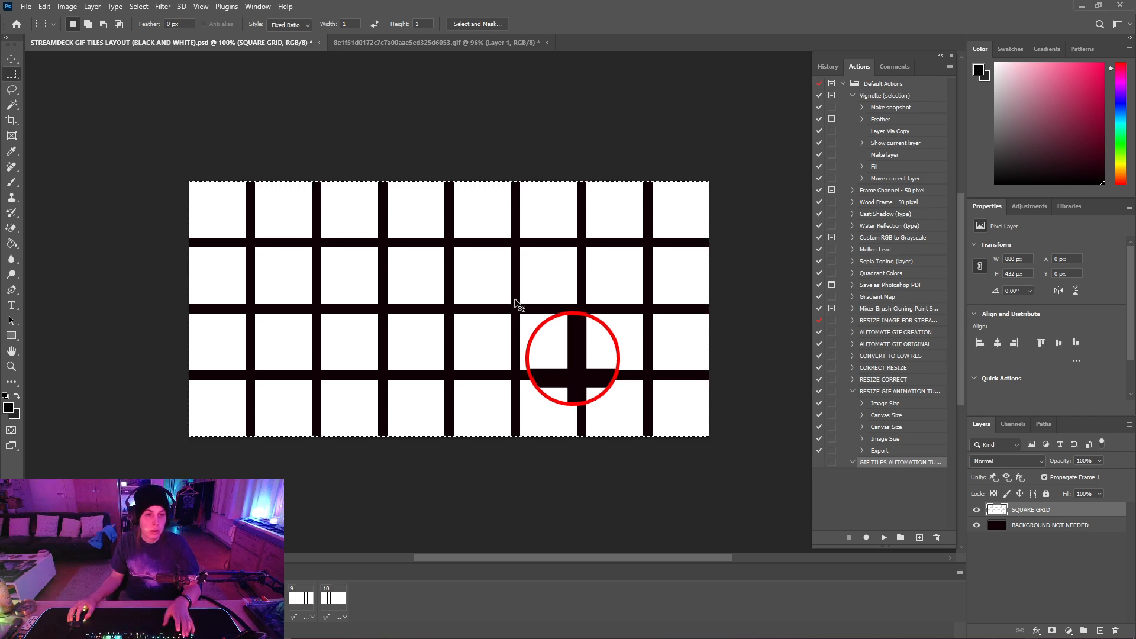
{"action": "left_click", "coordinate": [464, 41]}
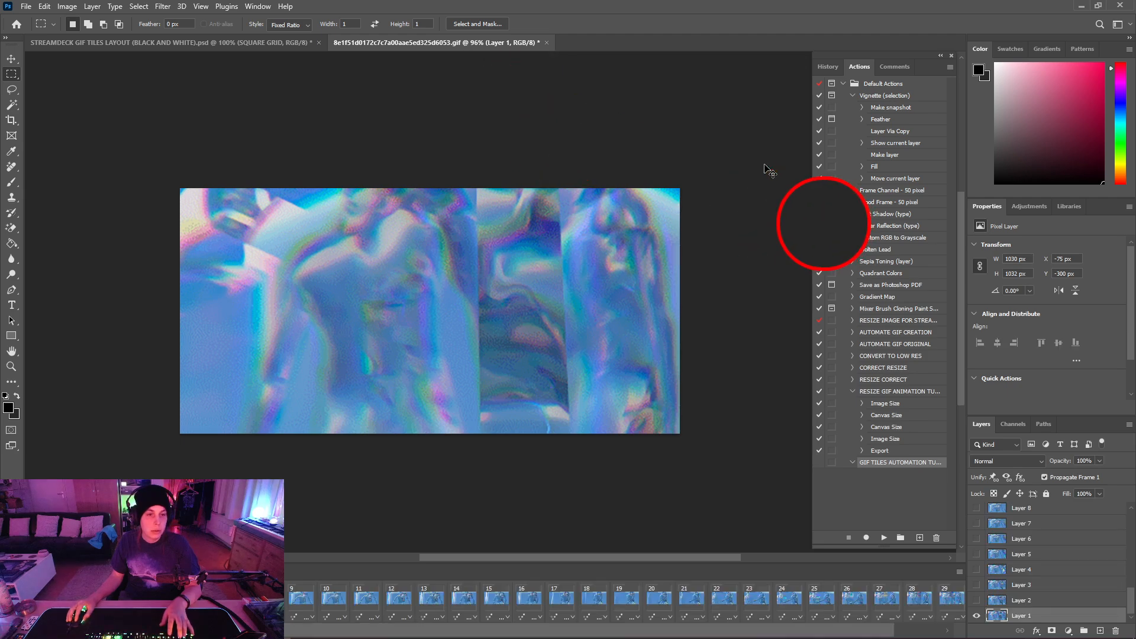
{"action": "key", "text": "ctrl+v"}
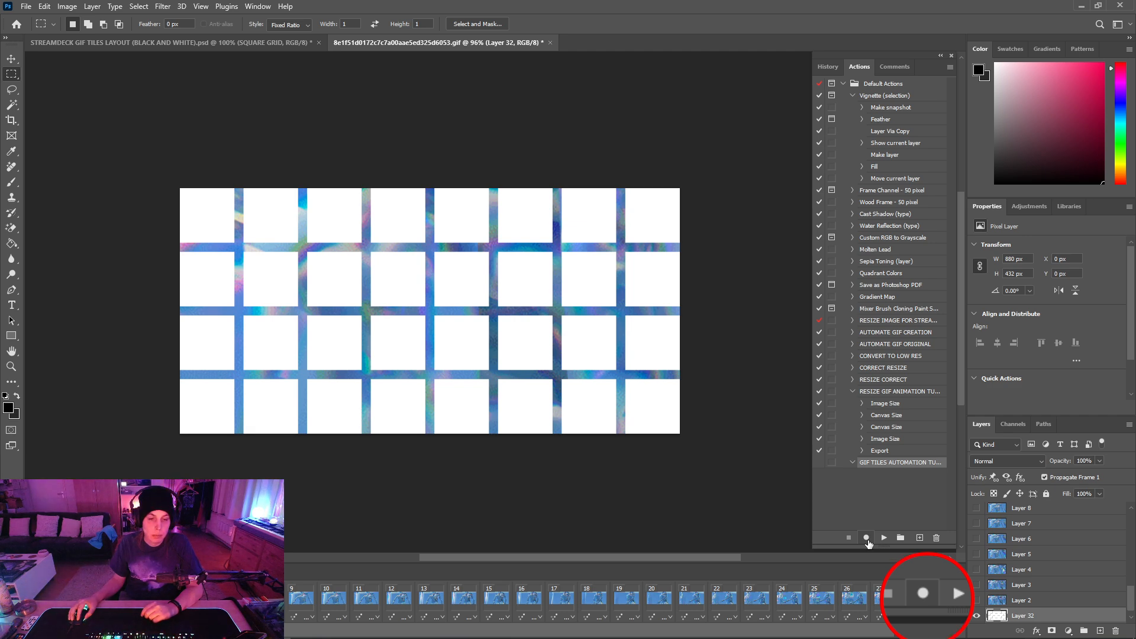
Start recording the GIF TILES AUTOMATION TUTORIAL action and select the first white tile of the top row with the Magic Wand
{"action": "left_click", "coordinate": [867, 540]}
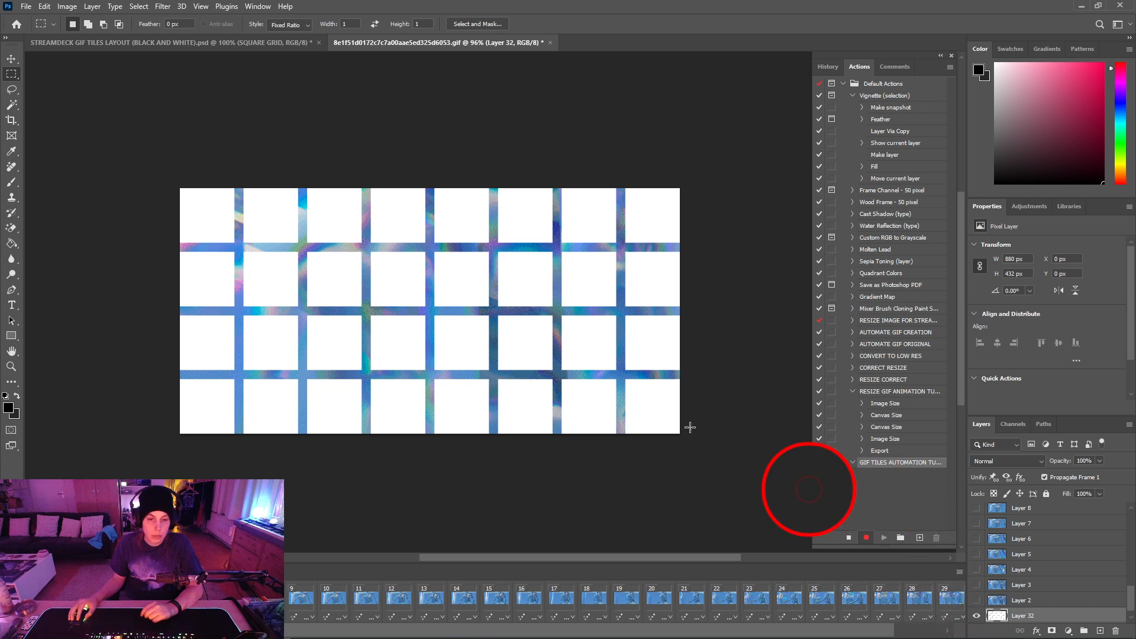
{"action": "left_click", "coordinate": [16, 106]}
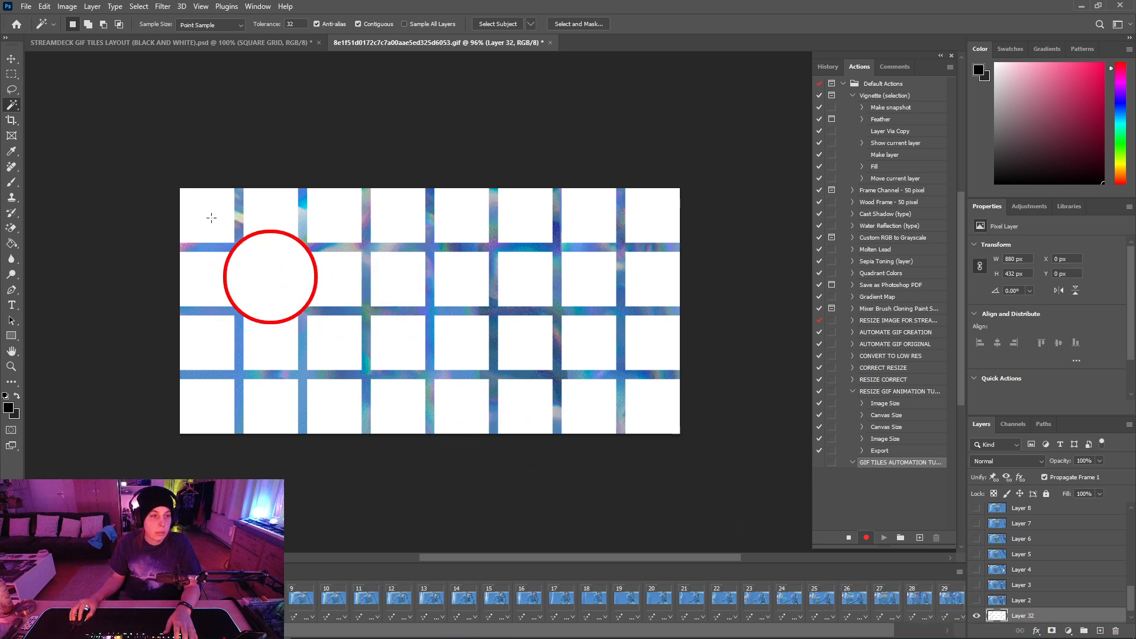
{"action": "left_click", "coordinate": [211, 217]}
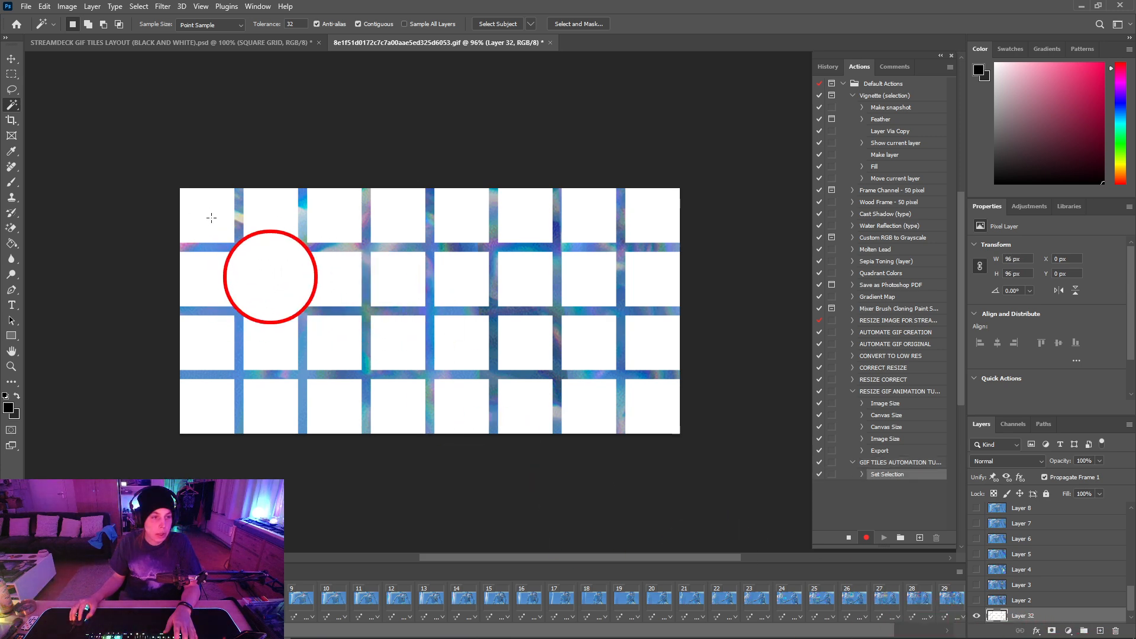
Crop the GIF to the selected first tile and hide the pasted grid layer
{"action": "left_click", "coordinate": [73, 5]}
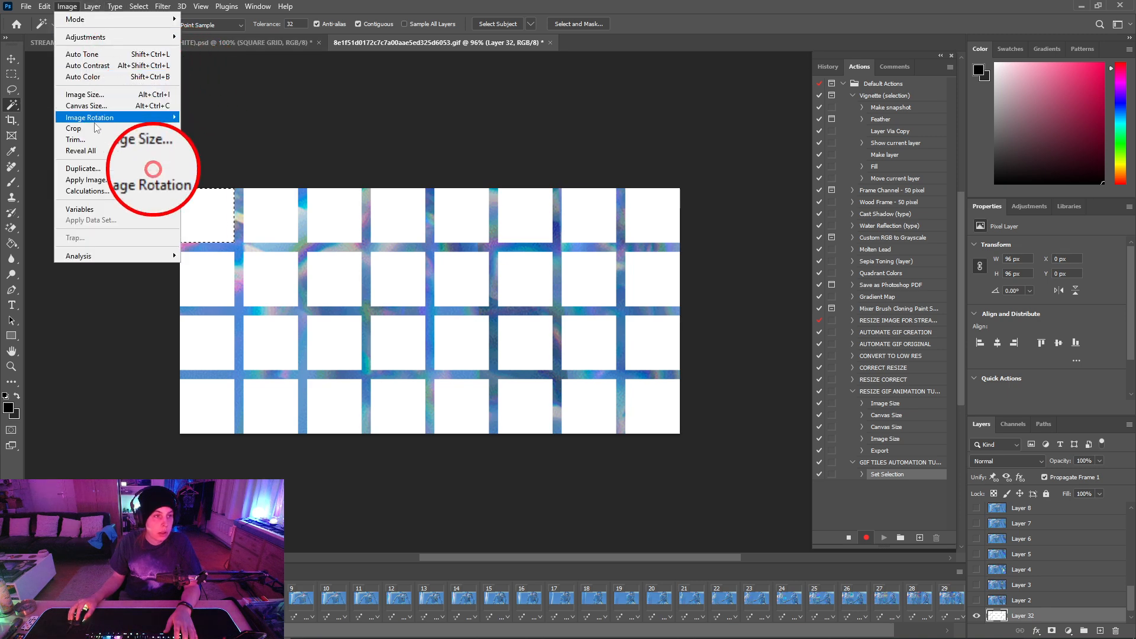
{"action": "left_click", "coordinate": [95, 122]}
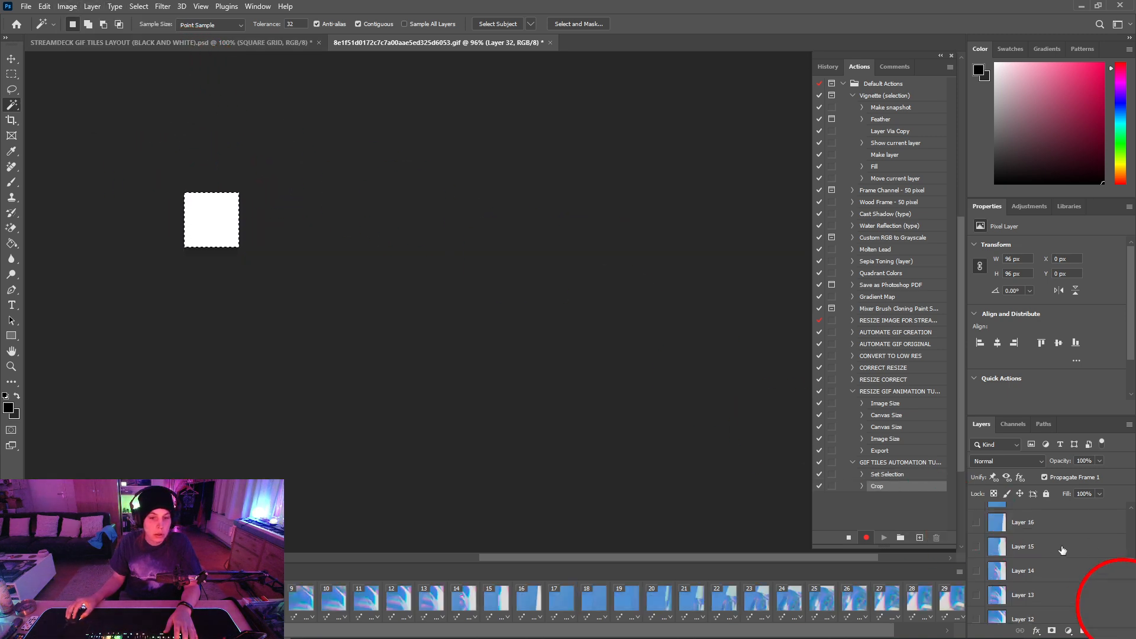
{"action": "scroll", "coordinate": [1054, 554], "scroll_direction": "down", "scroll_amount": 3}
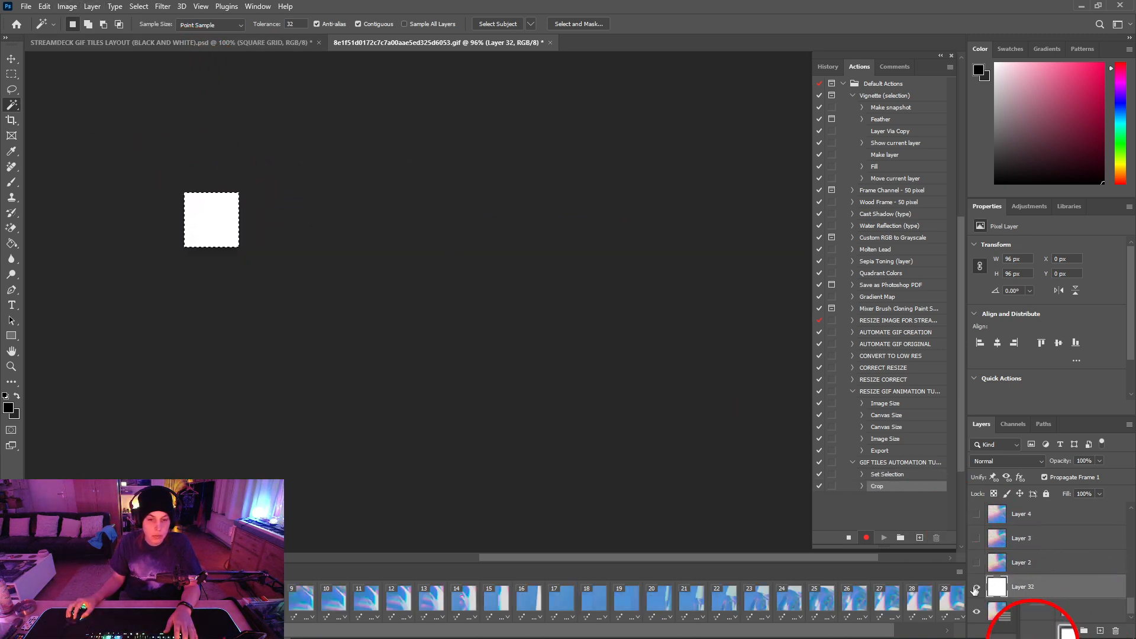
{"action": "left_click", "coordinate": [977, 590]}
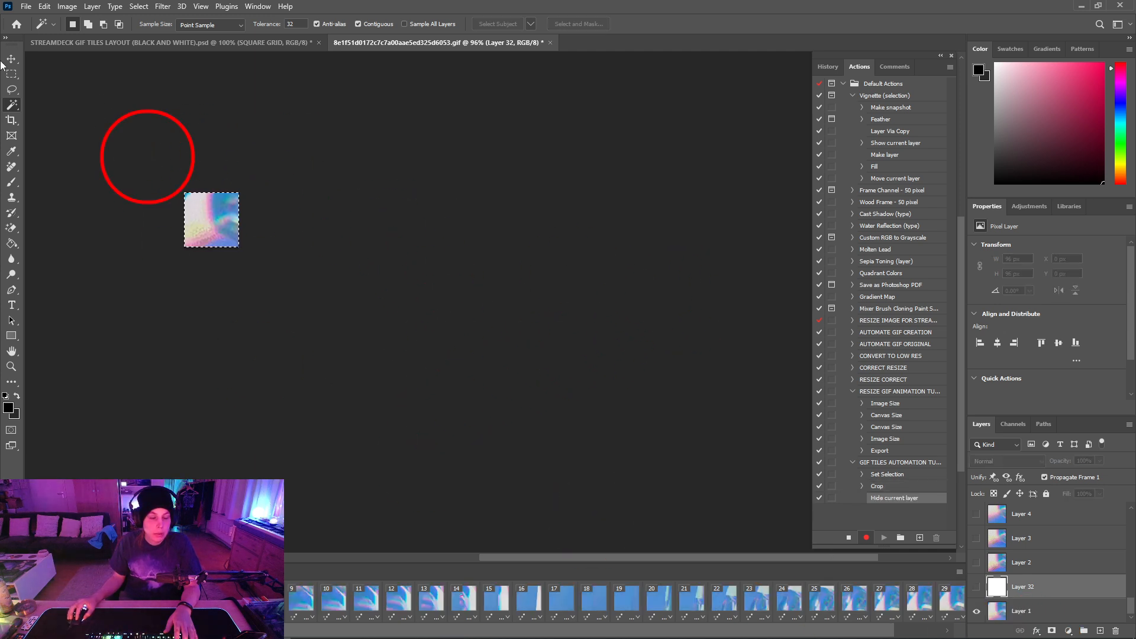
Open the tile in Save for Web (Legacy), showing the Original view and keeping the STREAMDECK GIFS preset
{"action": "left_click", "coordinate": [26, 5]}
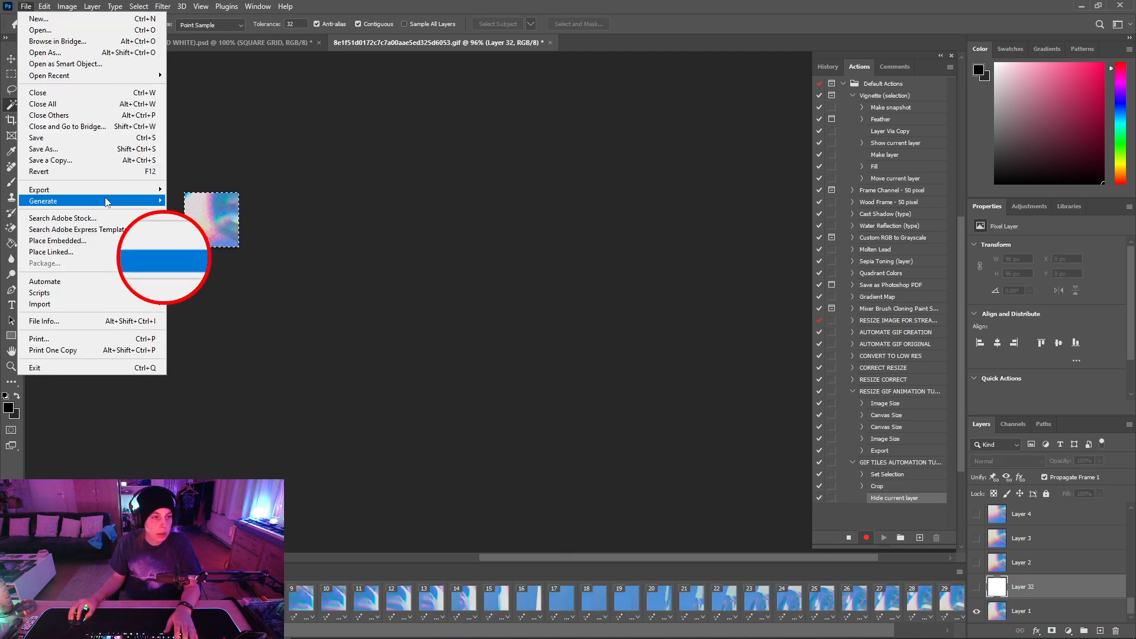
{"action": "mouse_move", "coordinate": [104, 190]}
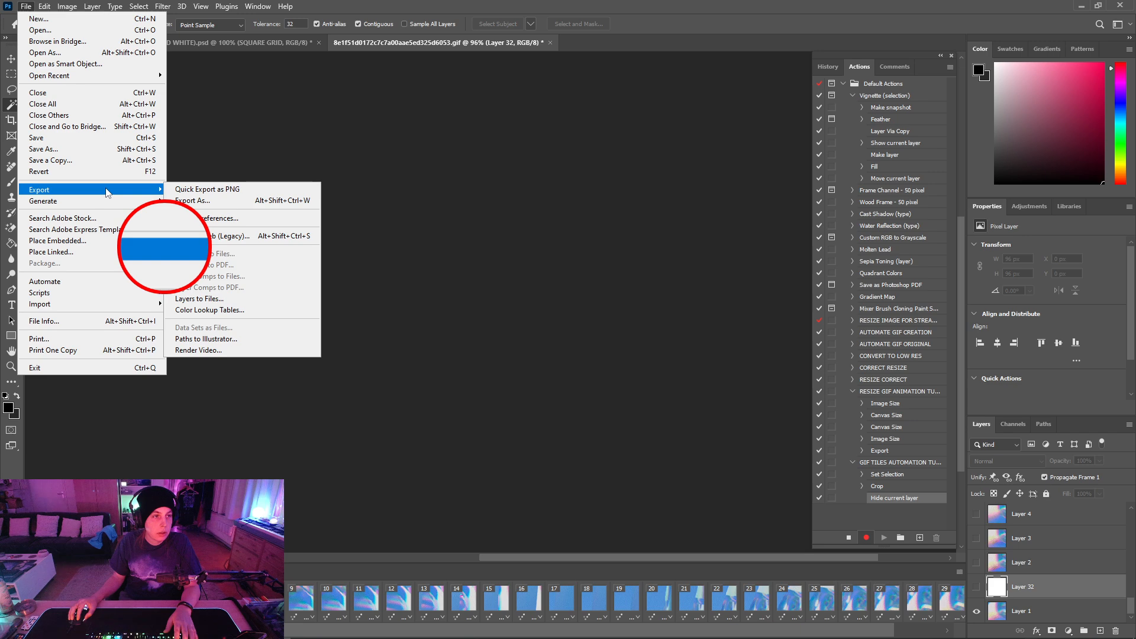
{"action": "left_click", "coordinate": [250, 236]}
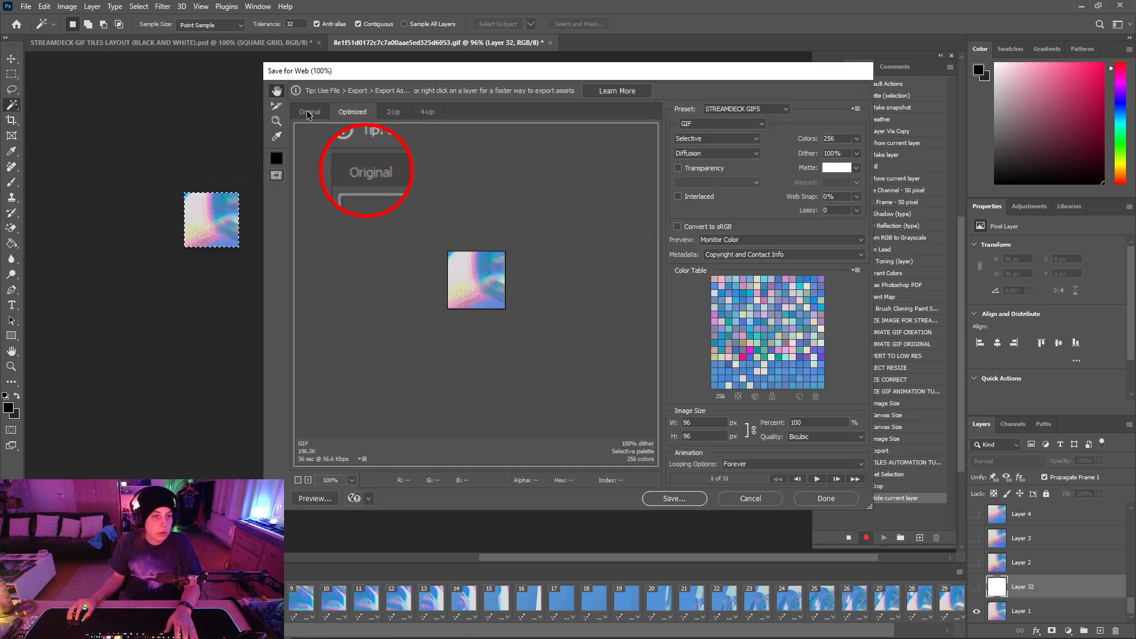
{"action": "left_click", "coordinate": [308, 113]}
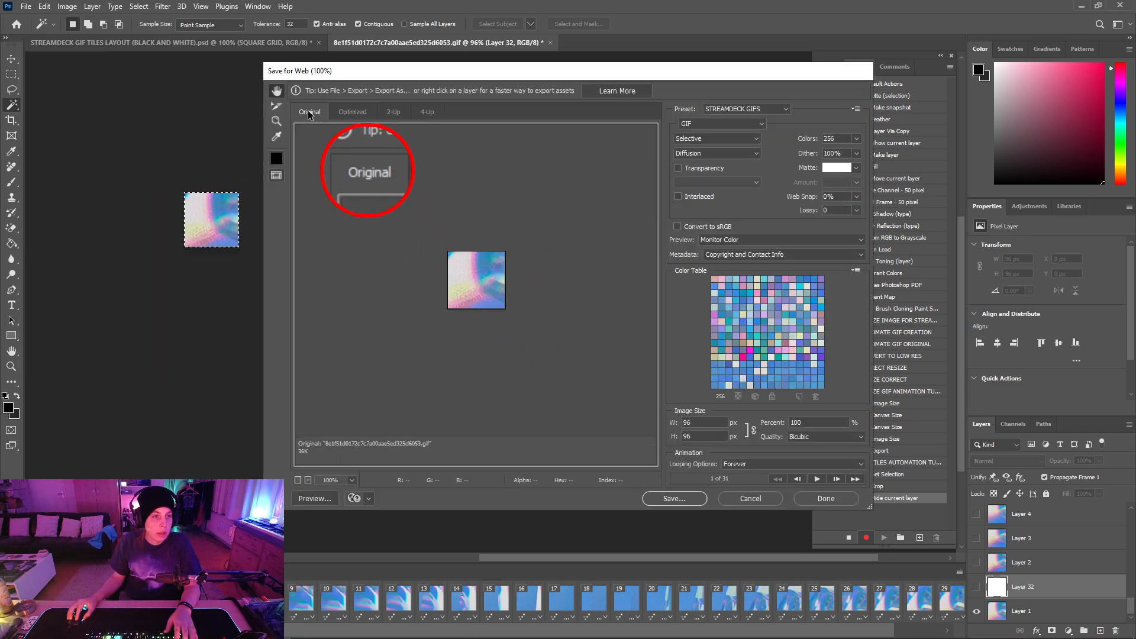
{"action": "left_click", "coordinate": [767, 110]}
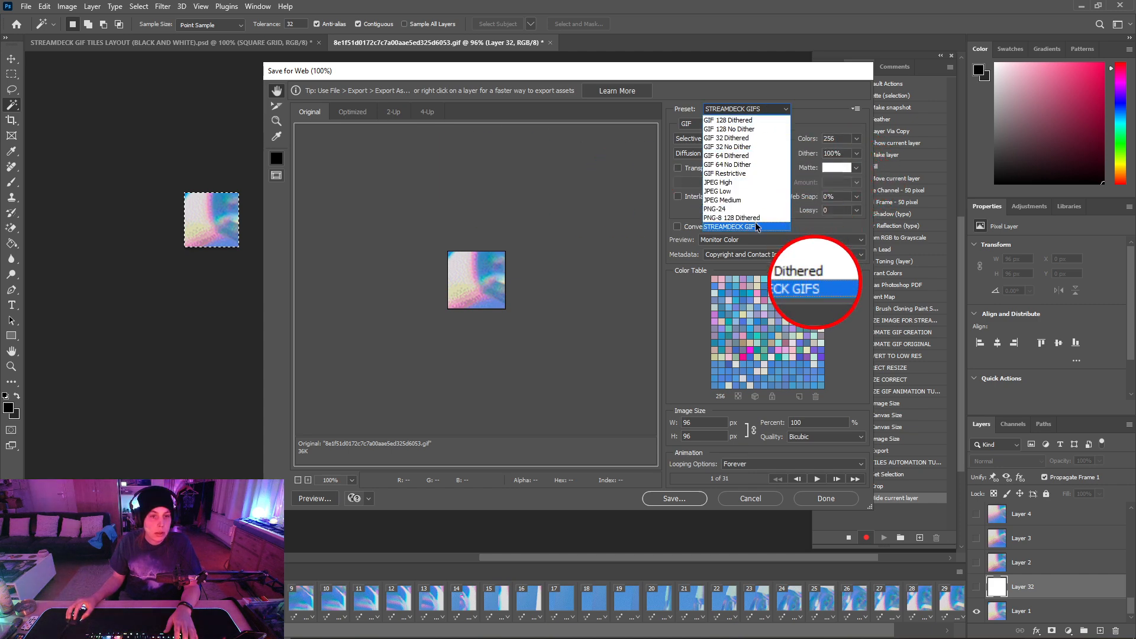
{"action": "left_click", "coordinate": [792, 90]}
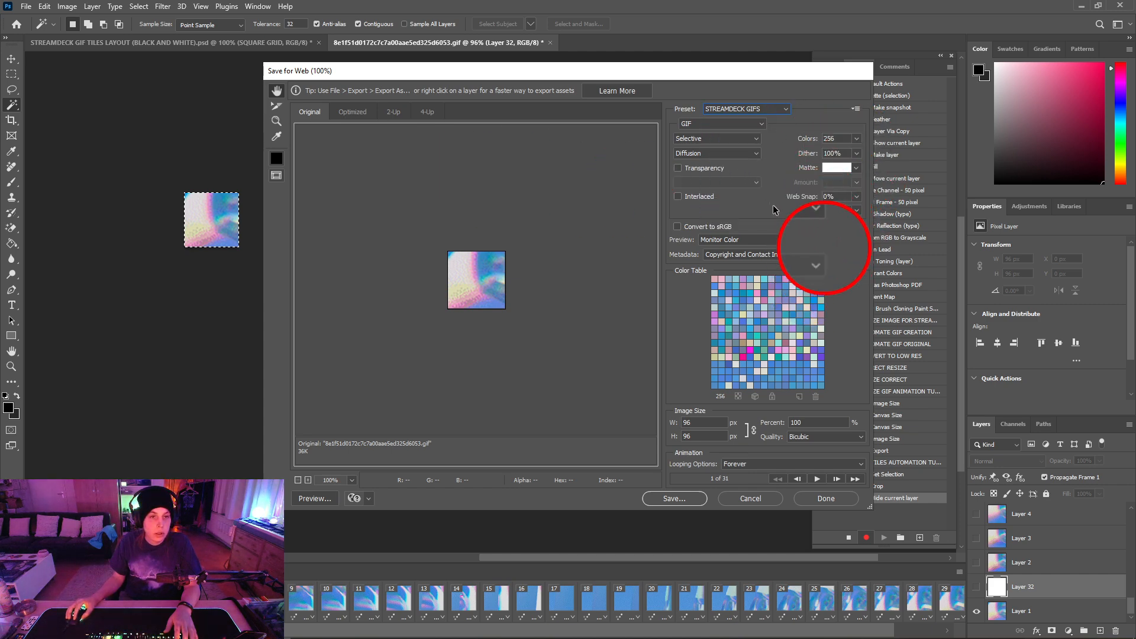
Try a 34% dither to view the option for saving the export settings, and restore the dither to 100%
{"action": "left_click", "coordinate": [856, 153]}
{"action": "left_click_drag", "start_coordinate": [857, 169], "coordinate": [818, 168]}
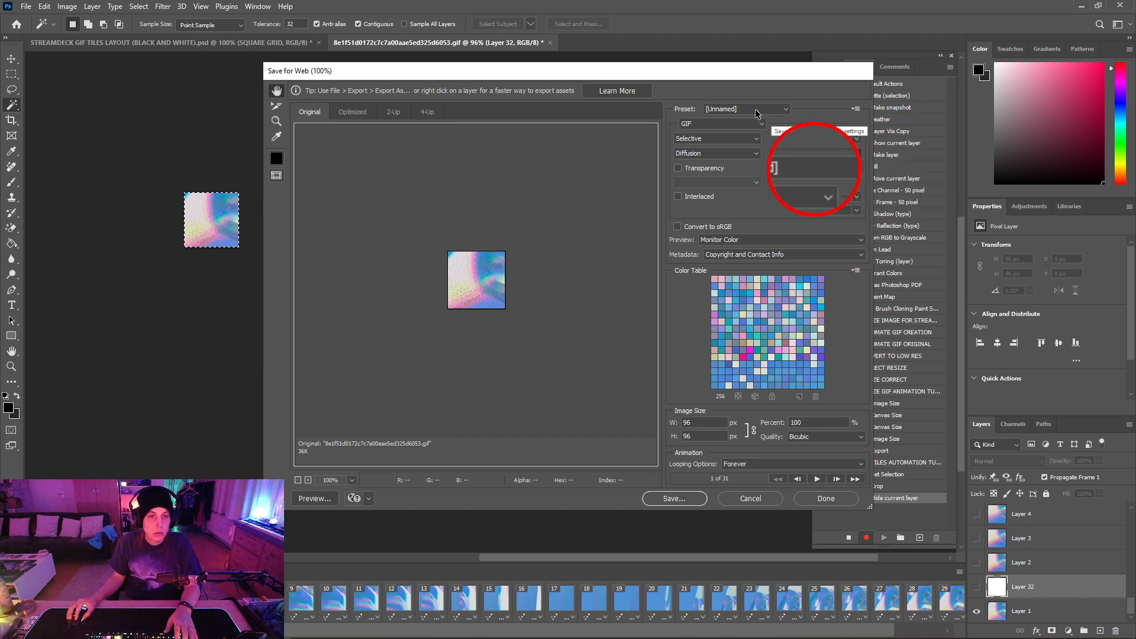
{"action": "left_click", "coordinate": [858, 111]}
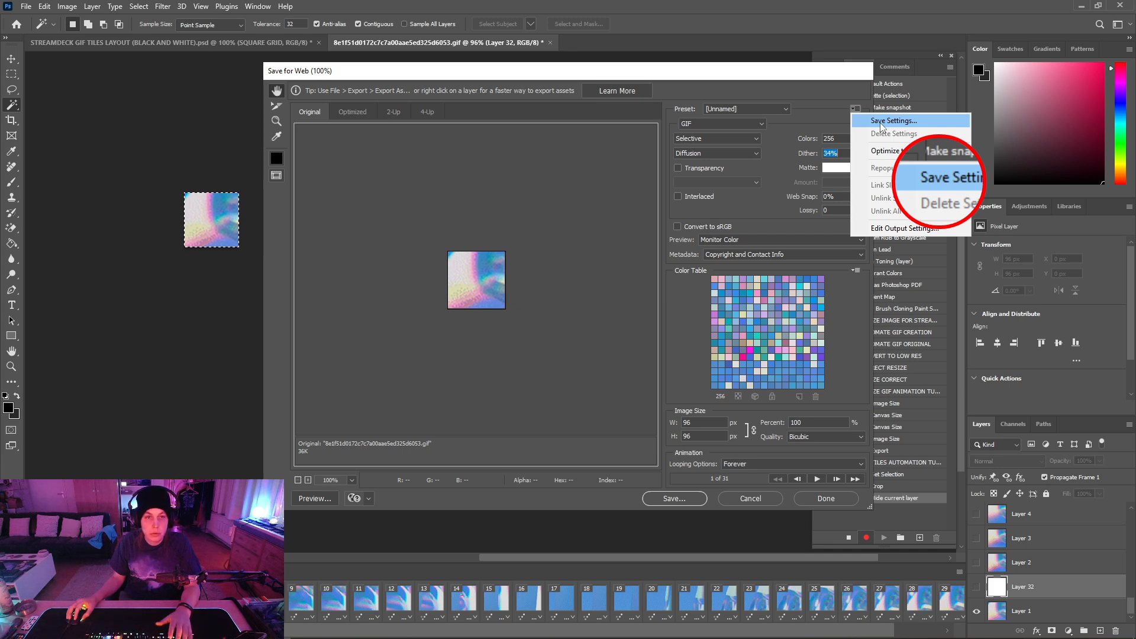
{"action": "left_click", "coordinate": [824, 114]}
{"action": "left_click", "coordinate": [853, 158]}
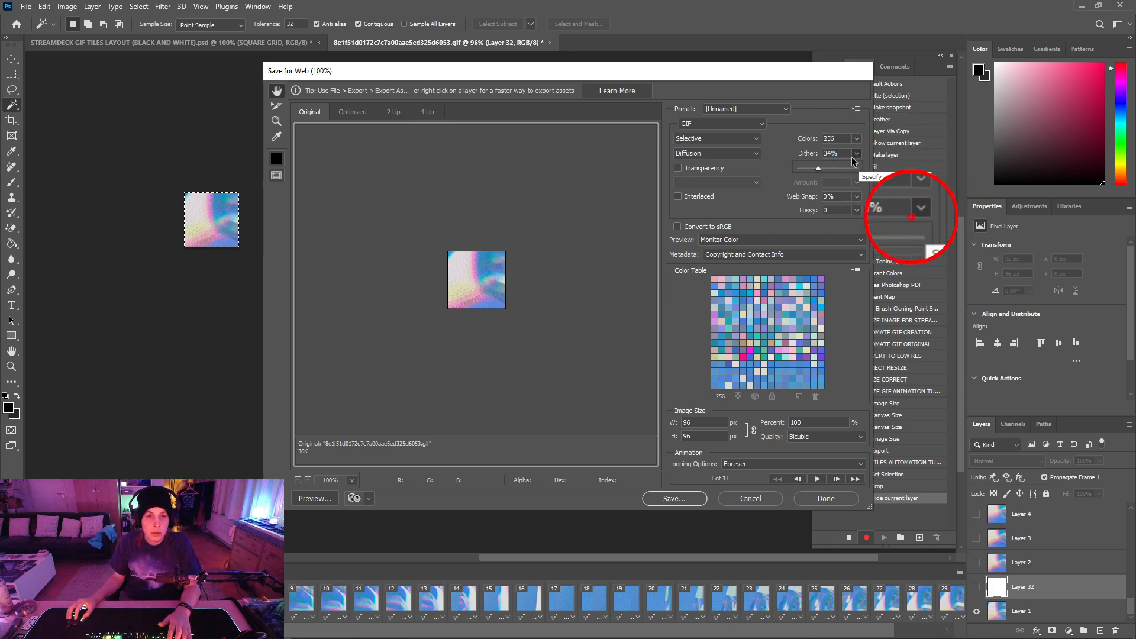
{"action": "left_click_drag", "start_coordinate": [818, 169], "coordinate": [896, 169]}
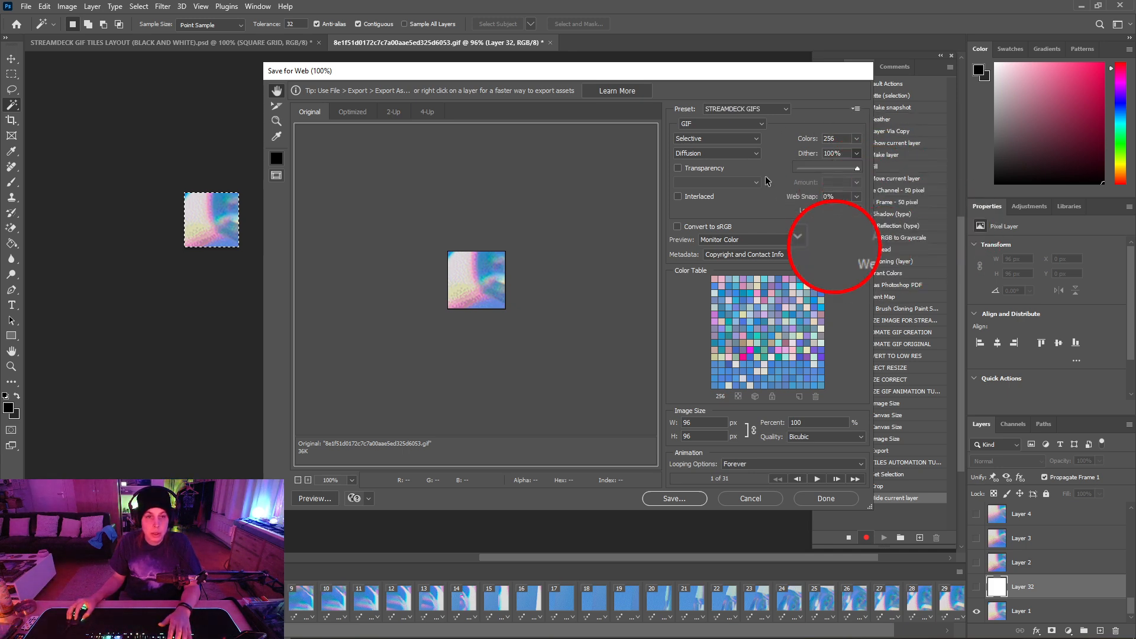
{"action": "left_click", "coordinate": [856, 110]}
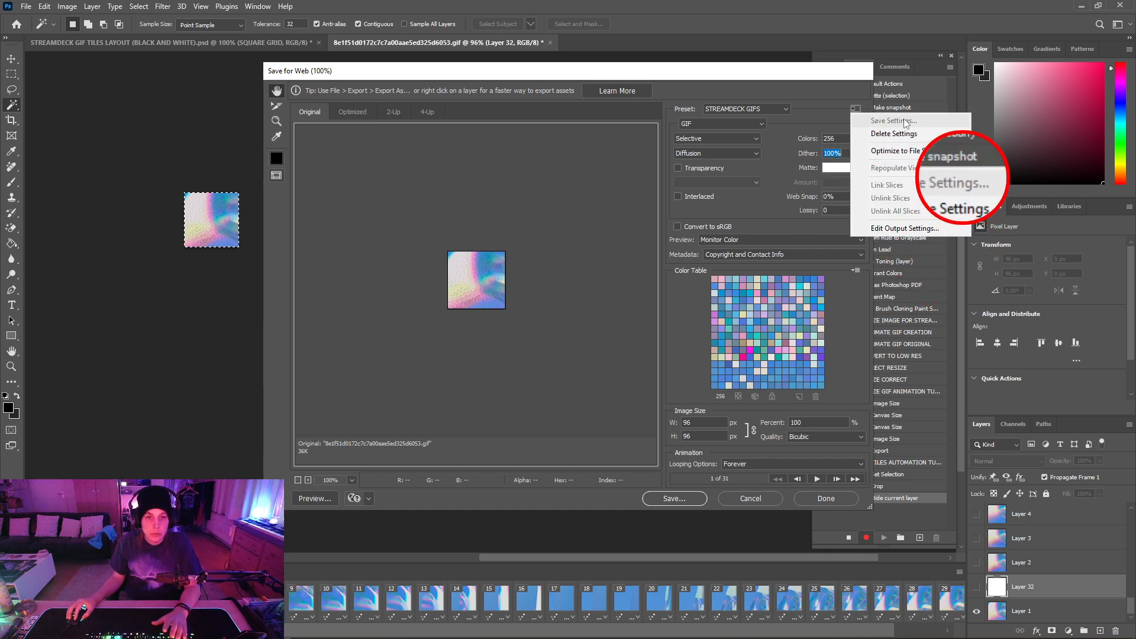
{"action": "left_click", "coordinate": [776, 97]}
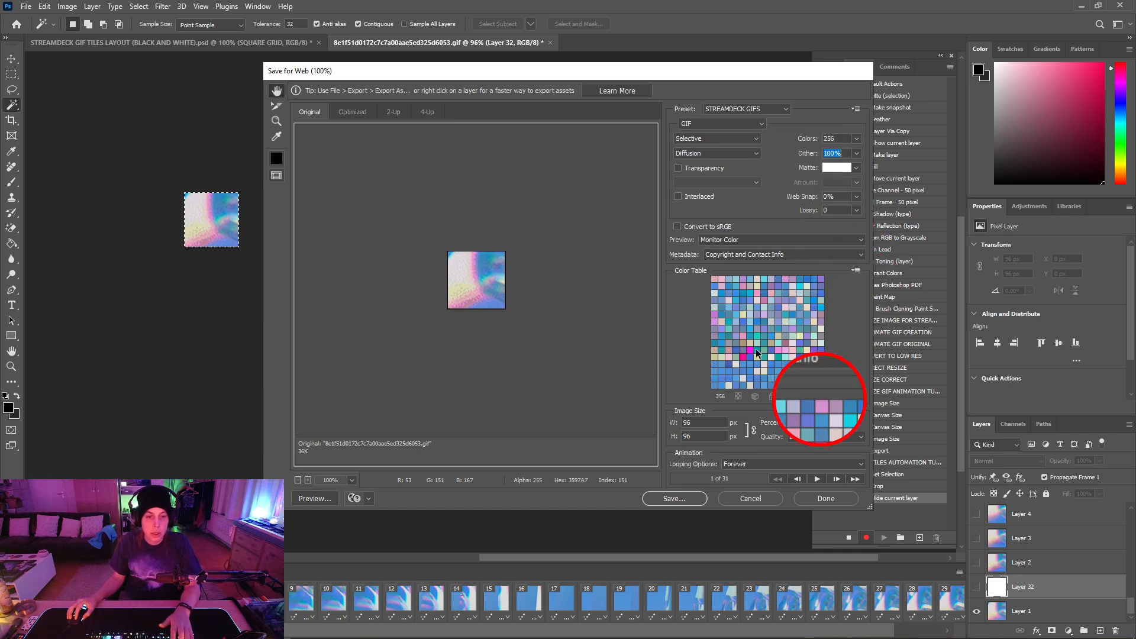
Save the optimized first tile as 1X1 in the ___BATCH OUTPUT folder
{"action": "left_click", "coordinate": [667, 500]}
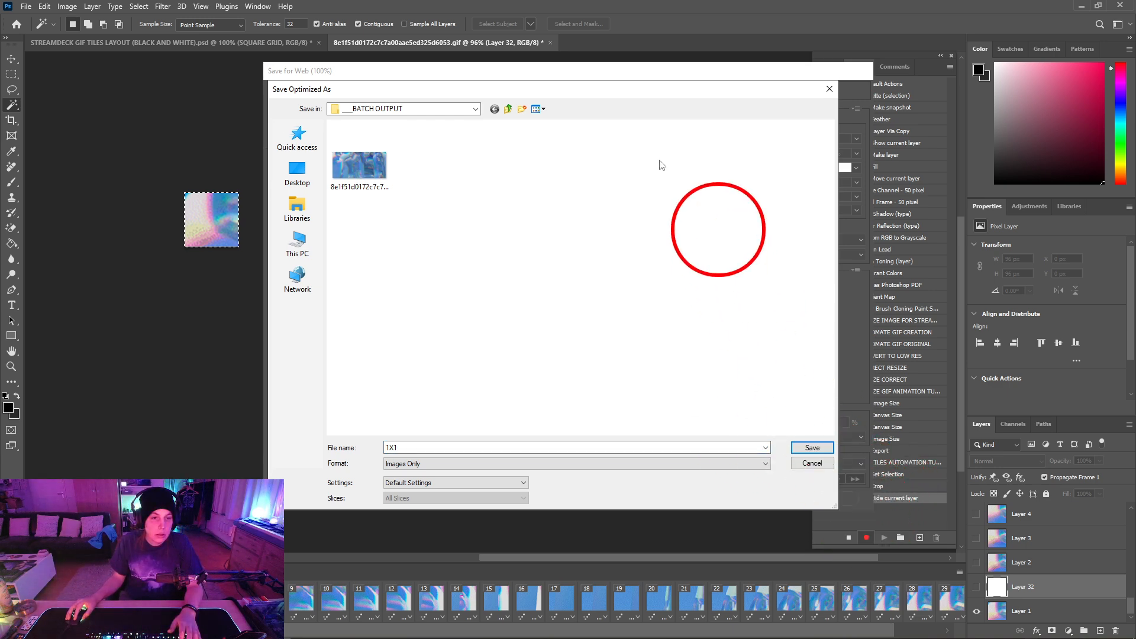
{"action": "mouse_move", "coordinate": [680, 94]}
{"action": "left_mouse_down"}
{"action": "mouse_move", "coordinate": [706, 215]}
{"action": "mouse_move", "coordinate": [684, 75]}
{"action": "left_mouse_up"}
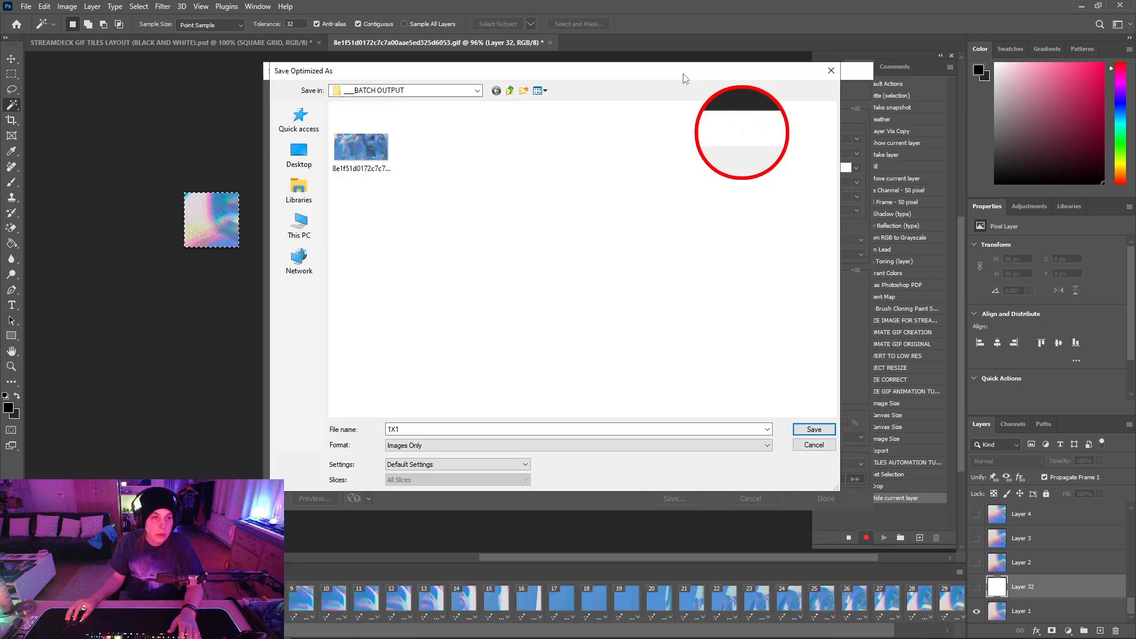
{"action": "left_click", "coordinate": [809, 430]}
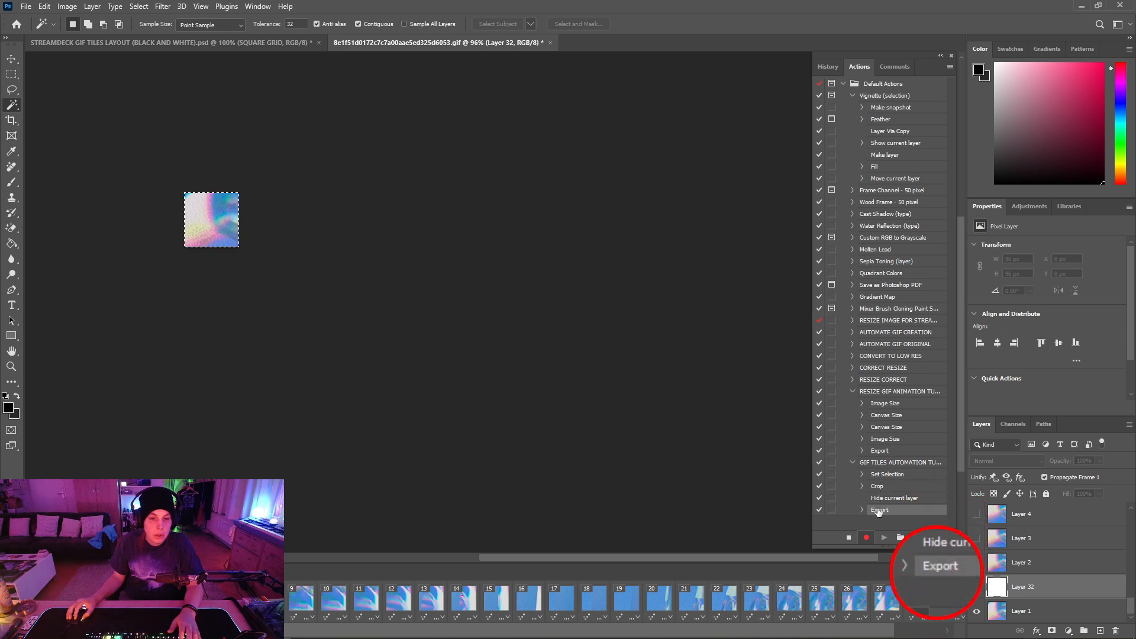
Revert the document to its Magic Wand history state and select the second white tile of the top row
{"action": "left_click", "coordinate": [828, 68]}
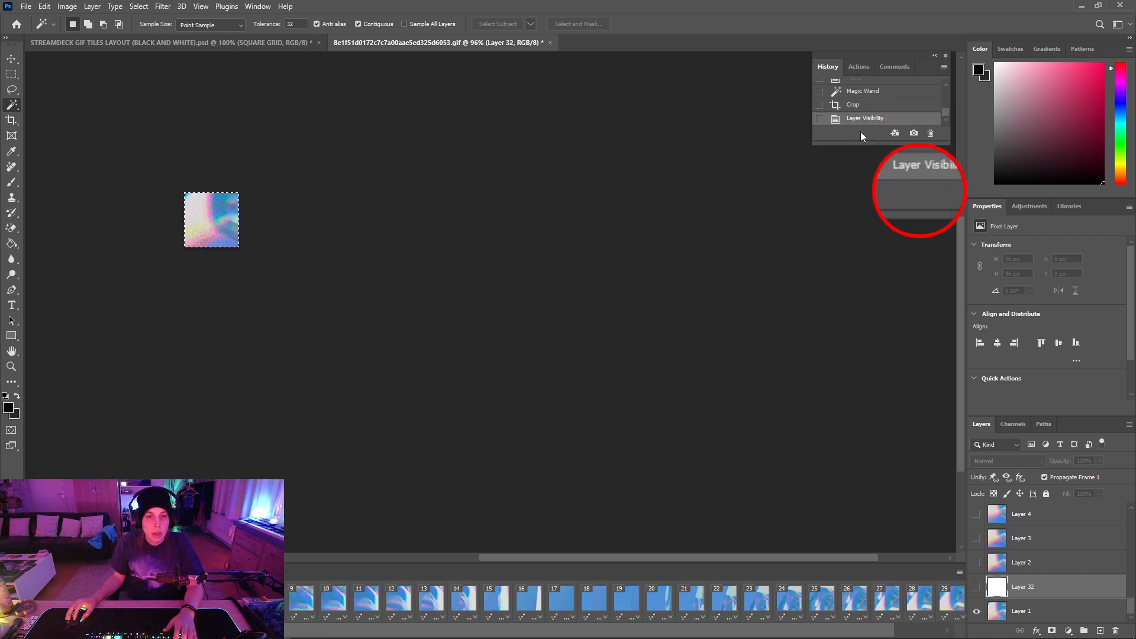
{"action": "left_click", "coordinate": [861, 92]}
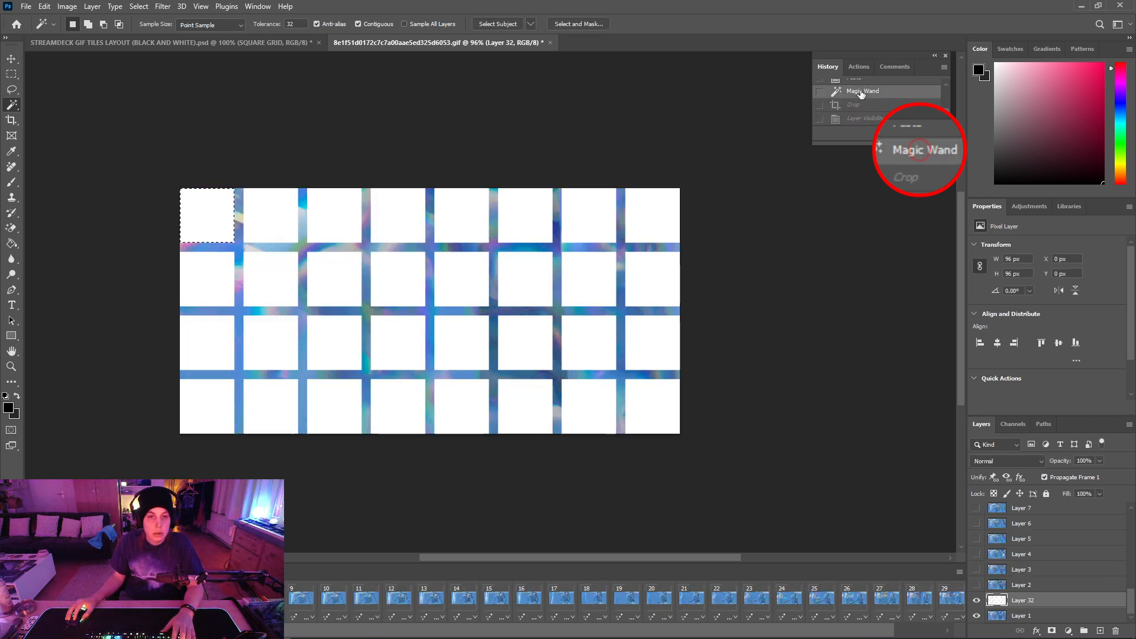
{"action": "left_click", "coordinate": [271, 216]}
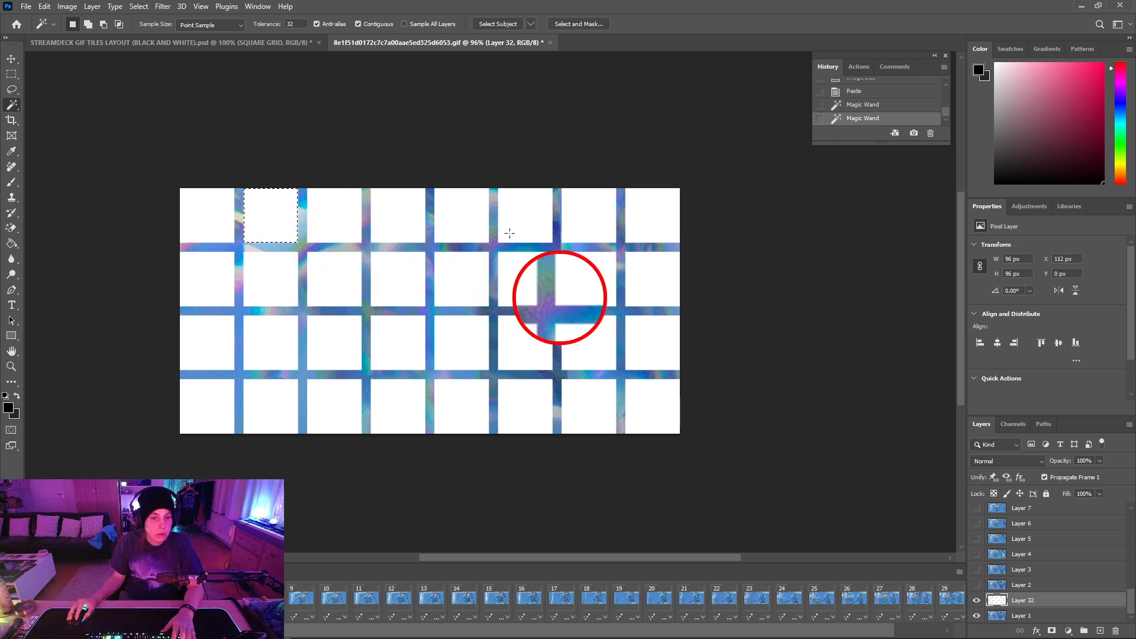
Crop the GIF to the second tile of the top row and hide the grid layer
{"action": "left_click", "coordinate": [66, 6]}
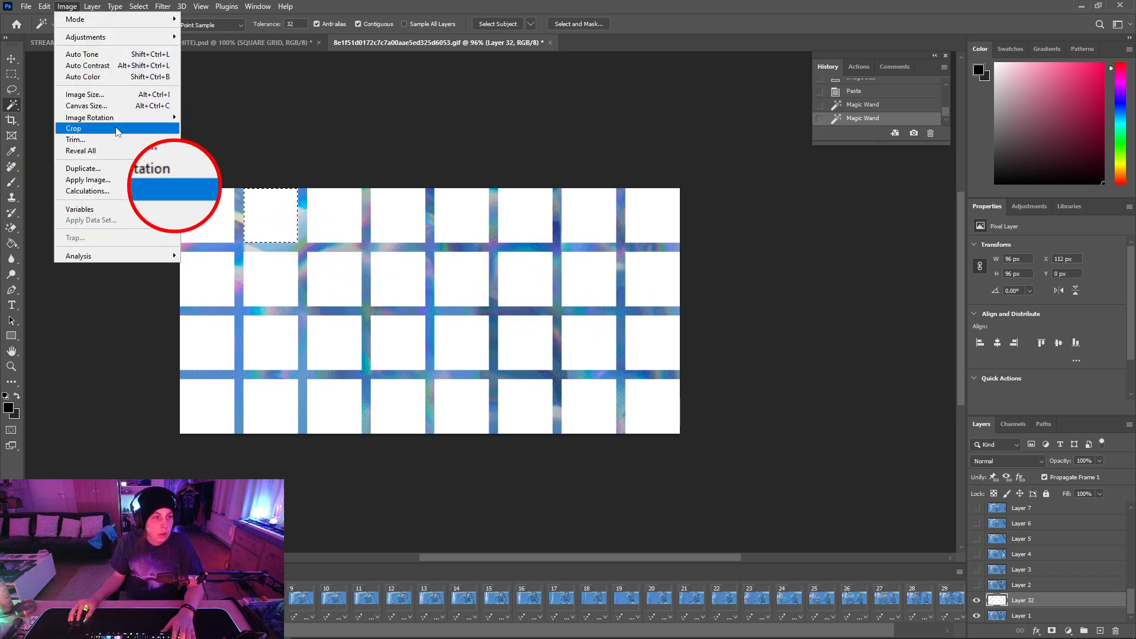
{"action": "left_click", "coordinate": [73, 129]}
{"action": "scroll", "coordinate": [1056, 574], "scroll_direction": "down", "scroll_amount": 3}
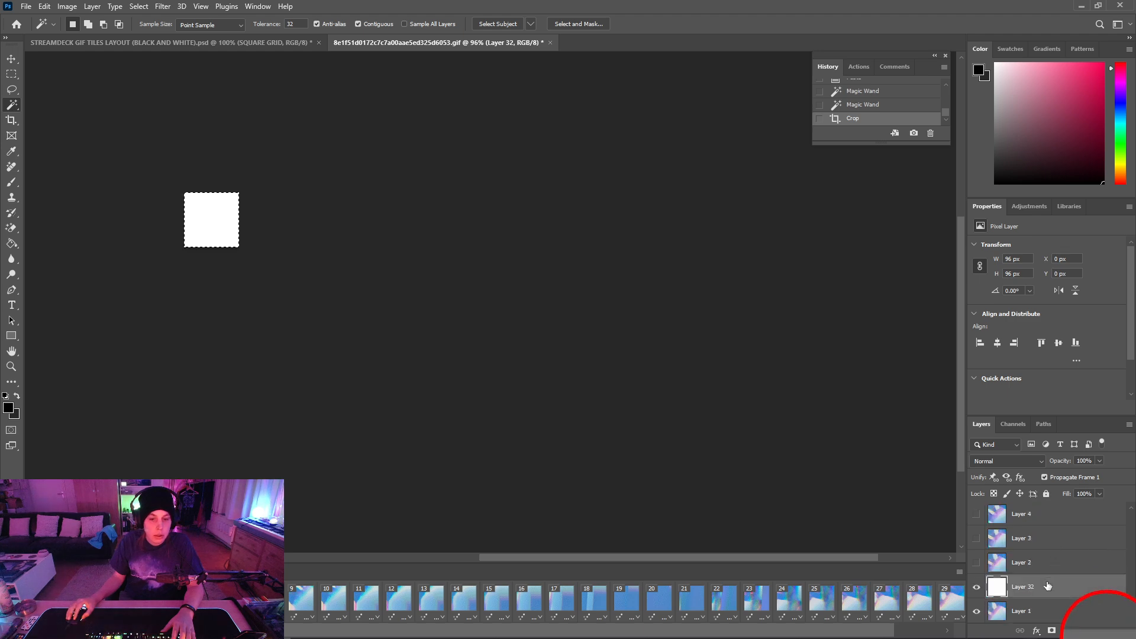
{"action": "left_click", "coordinate": [977, 588]}
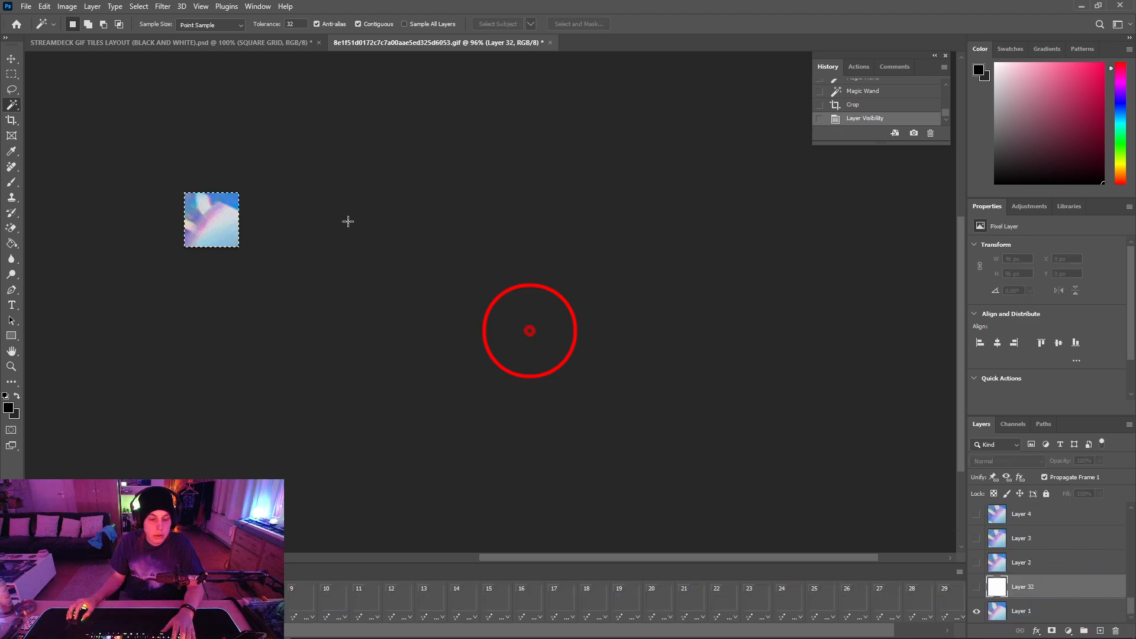
Export the cropped second tile with Save for Web in the Original view, saving it as 1X2 in the ___BATCH OUTPUT folder
{"action": "left_click", "coordinate": [26, 5]}
{"action": "mouse_move", "coordinate": [96, 203]}
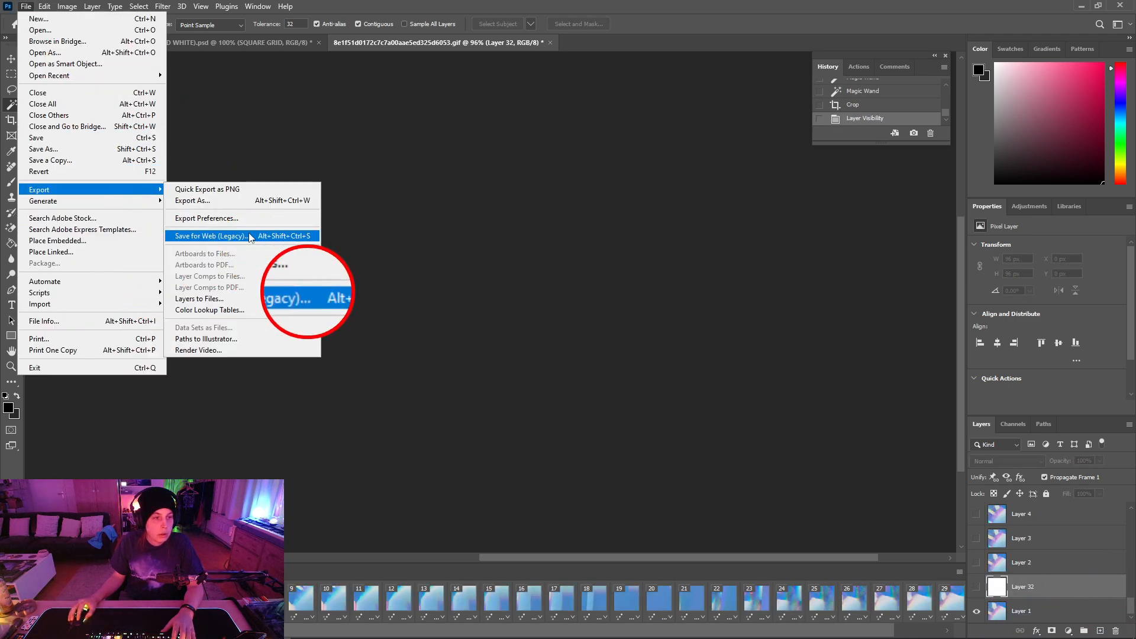
{"action": "left_click", "coordinate": [302, 240]}
{"action": "left_click", "coordinate": [310, 112]}
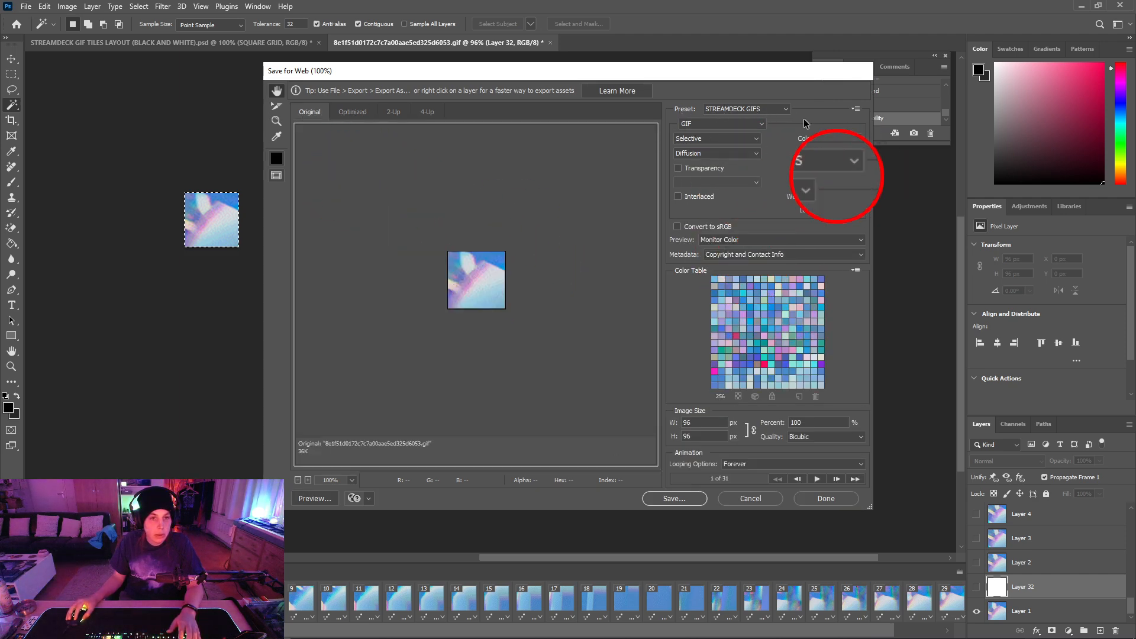
{"action": "left_click", "coordinate": [686, 501]}
{"action": "type", "text": "1"}
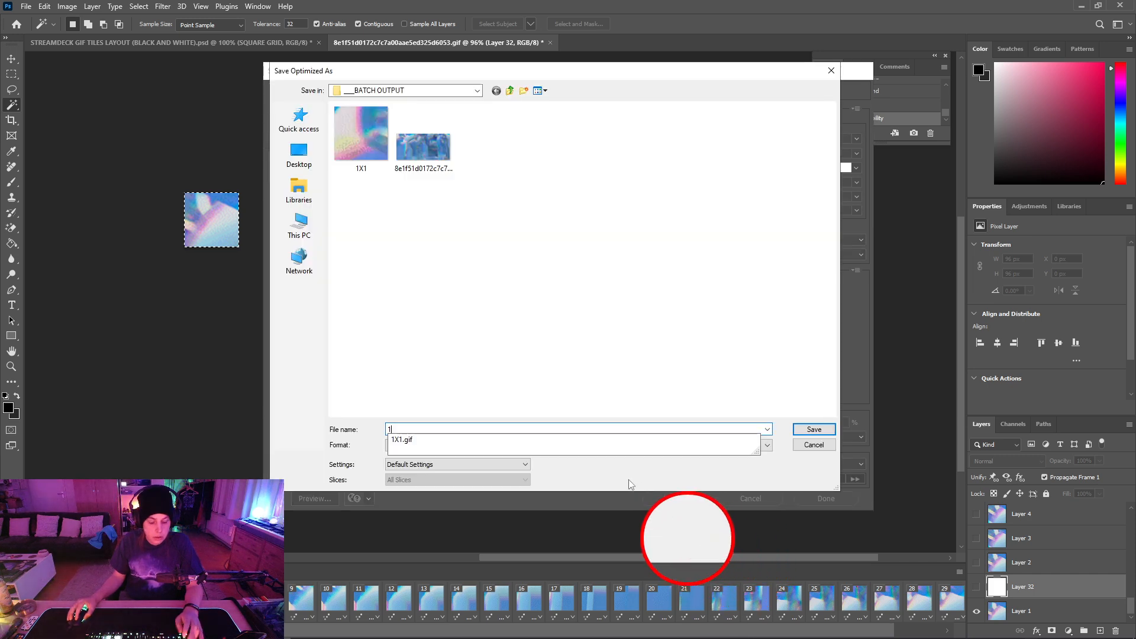
{"action": "type", "text": "X2"}
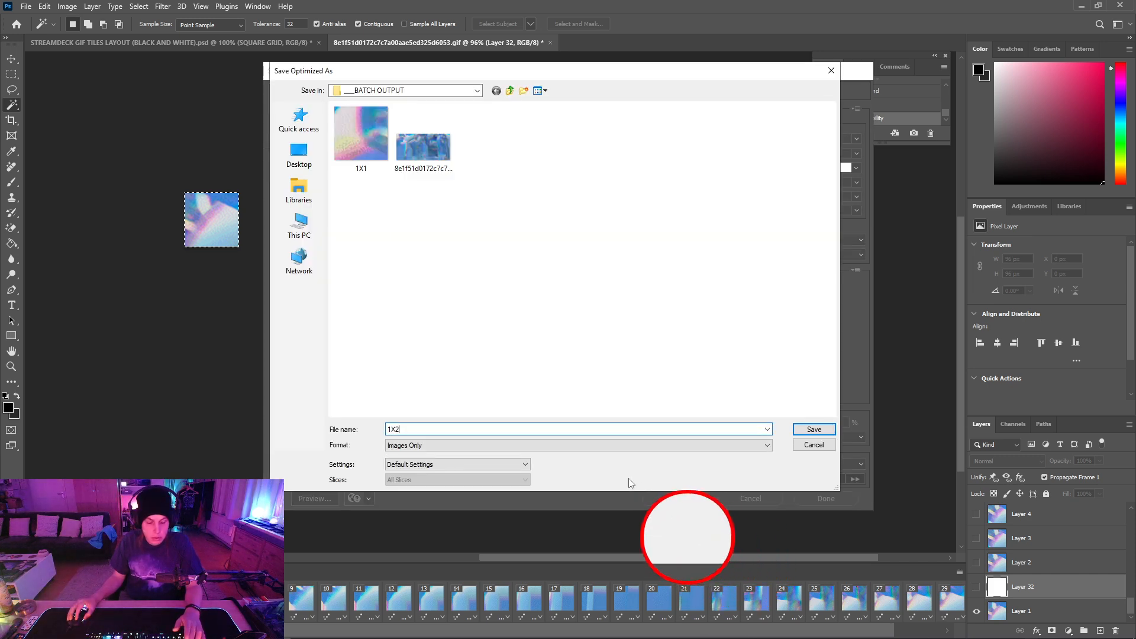
{"action": "left_click", "coordinate": [815, 429]}
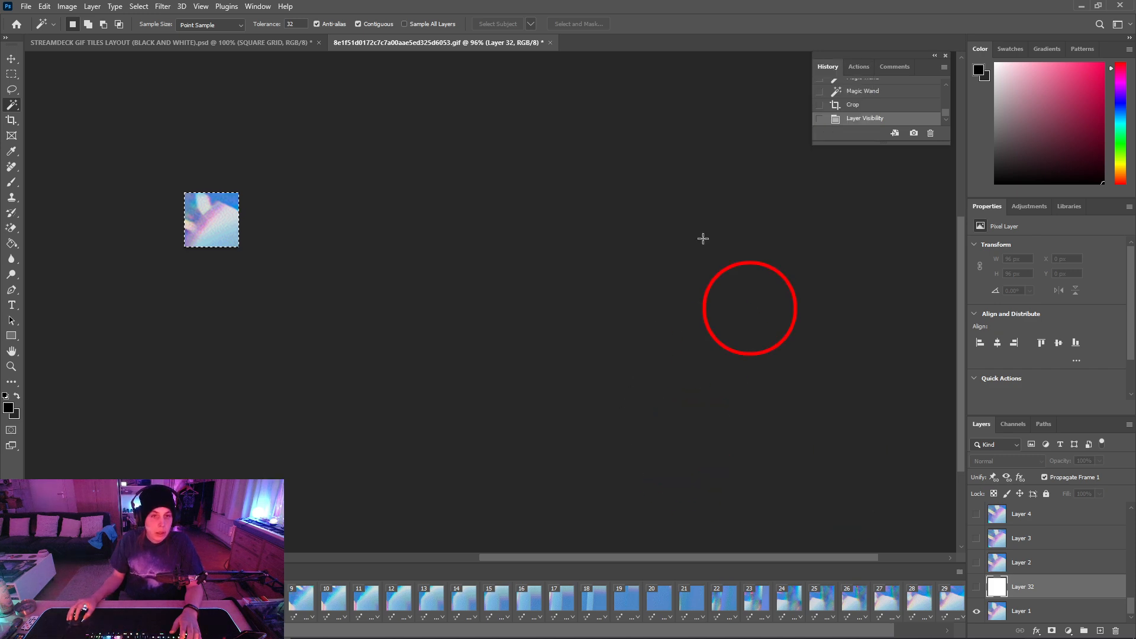
Revert to the Magic Wand history state and crop the GIF to the third tile of the top row with the grid layer hidden
{"action": "left_click", "coordinate": [872, 92]}
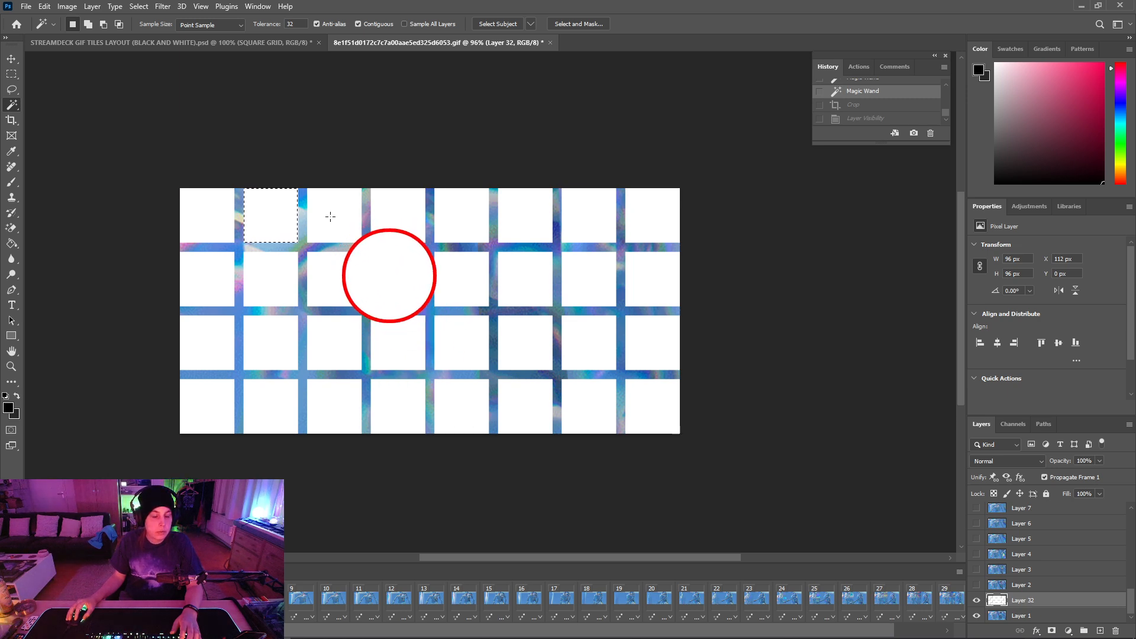
{"action": "left_click", "coordinate": [331, 216]}
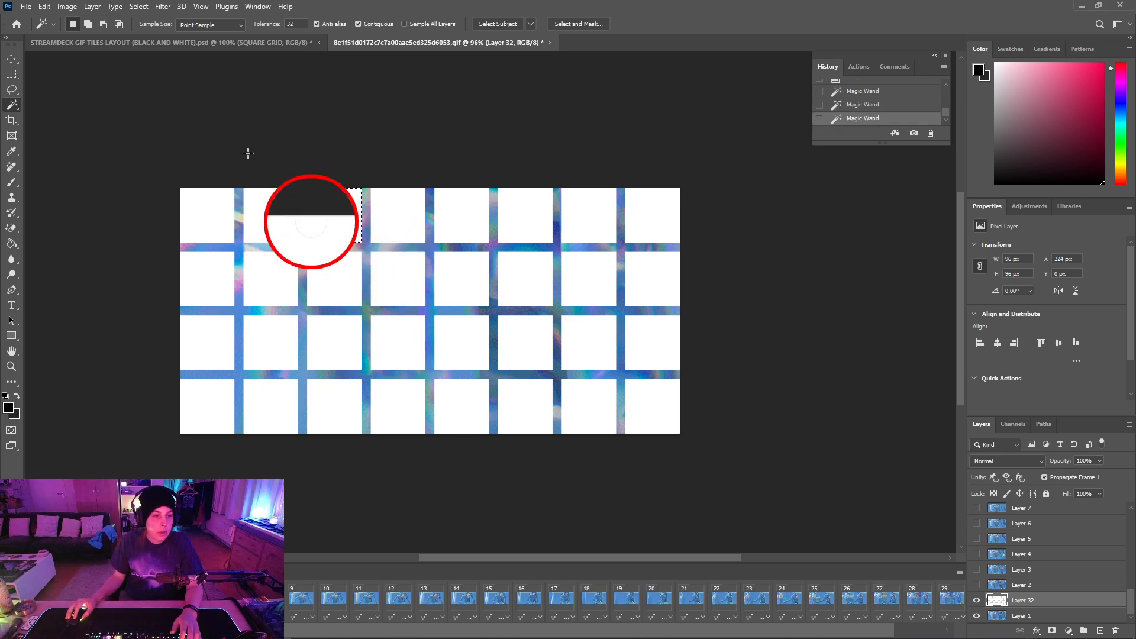
{"action": "left_click", "coordinate": [67, 6]}
{"action": "left_click", "coordinate": [75, 128]}
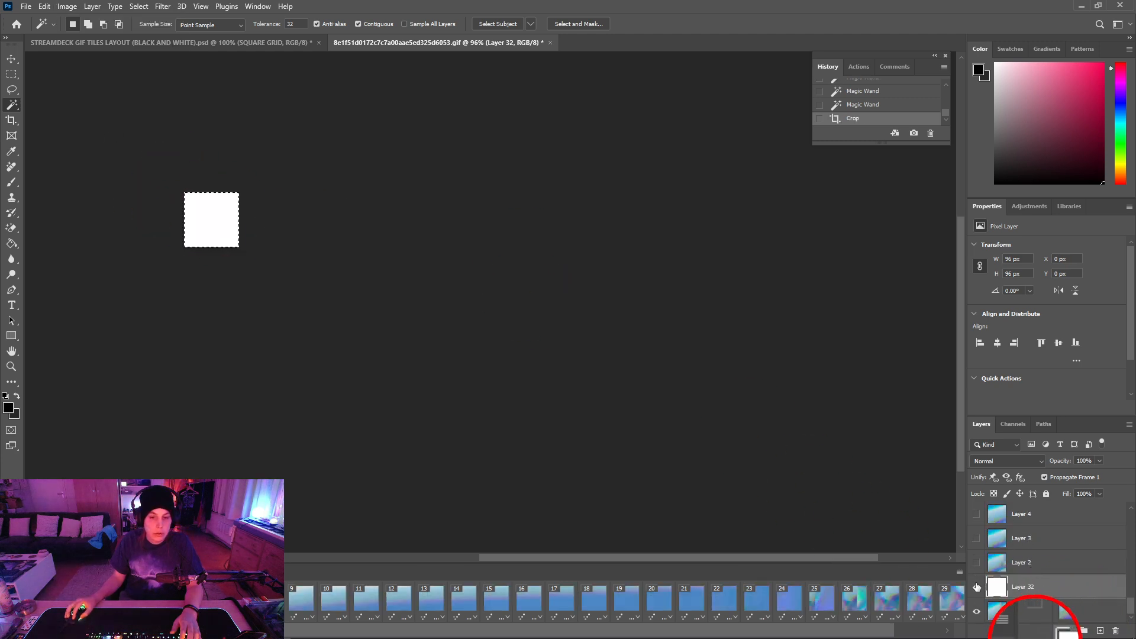
{"action": "left_click", "coordinate": [977, 586]}
Export the cropped third tile with Save for Web in the Original view, saving it as 1X3 in the ___BATCH OUTPUT folder
{"action": "left_click", "coordinate": [26, 7]}
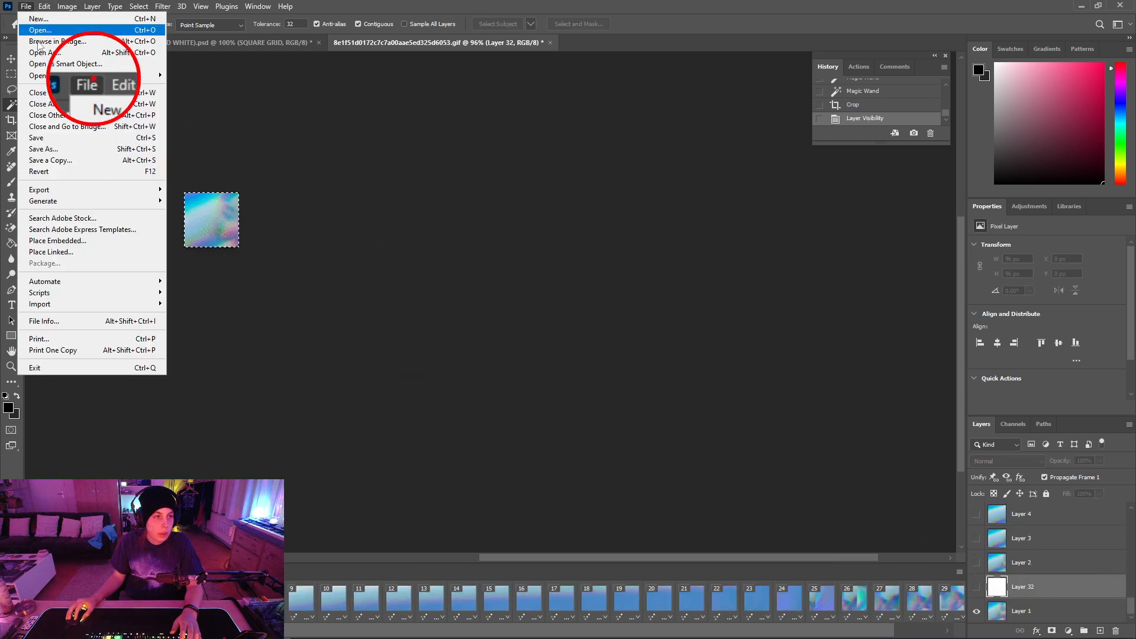
{"action": "left_click", "coordinate": [232, 240]}
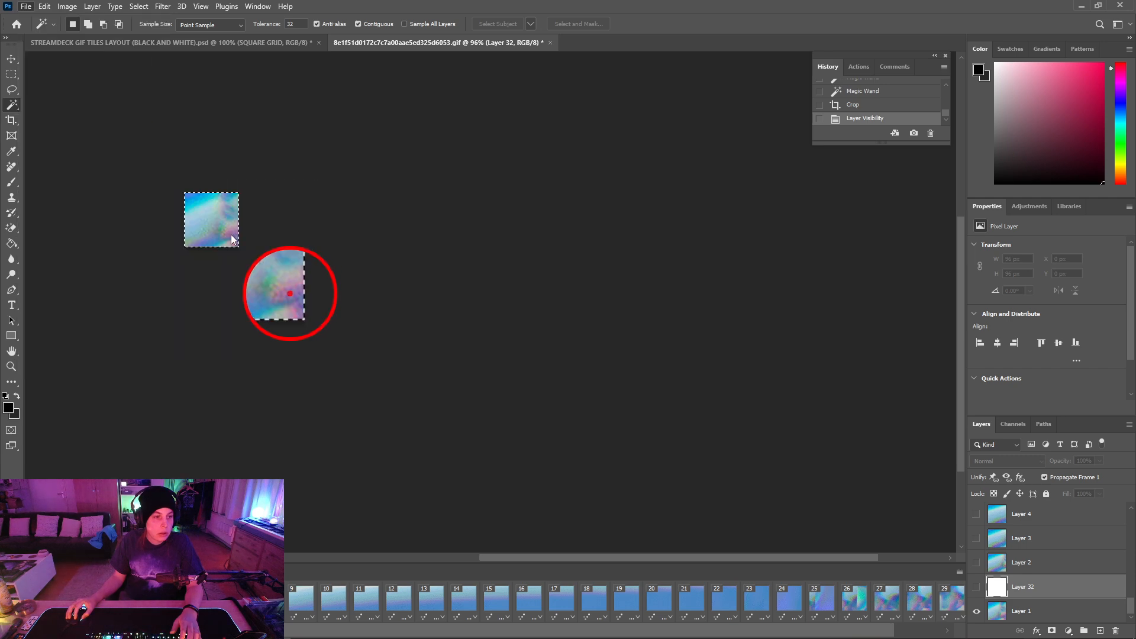
{"action": "left_click", "coordinate": [308, 112]}
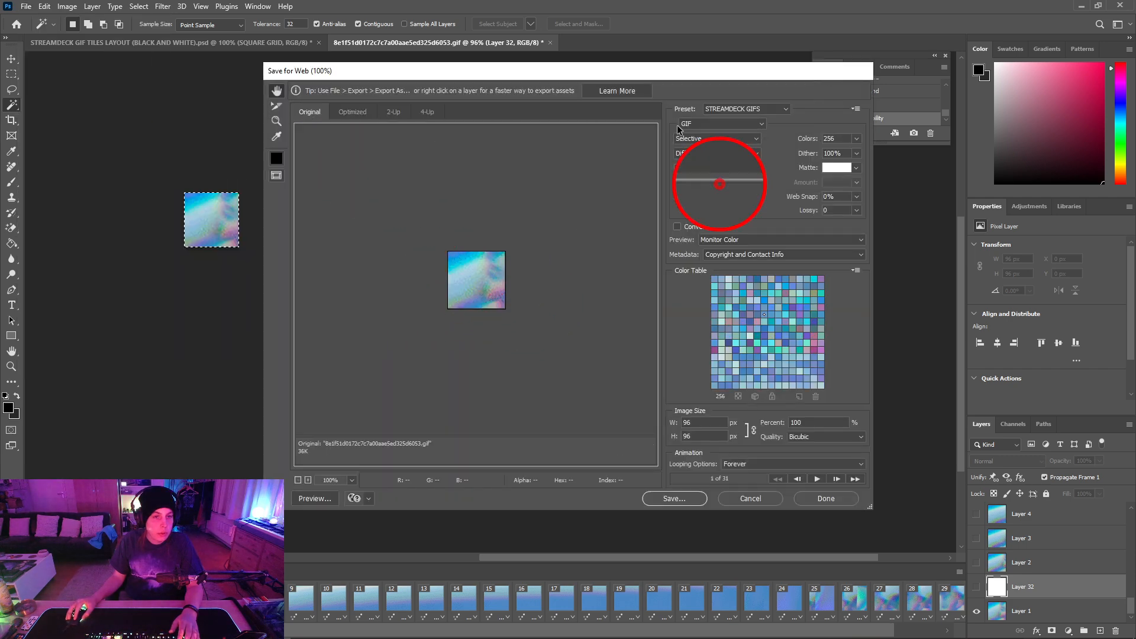
{"action": "left_click", "coordinate": [689, 500]}
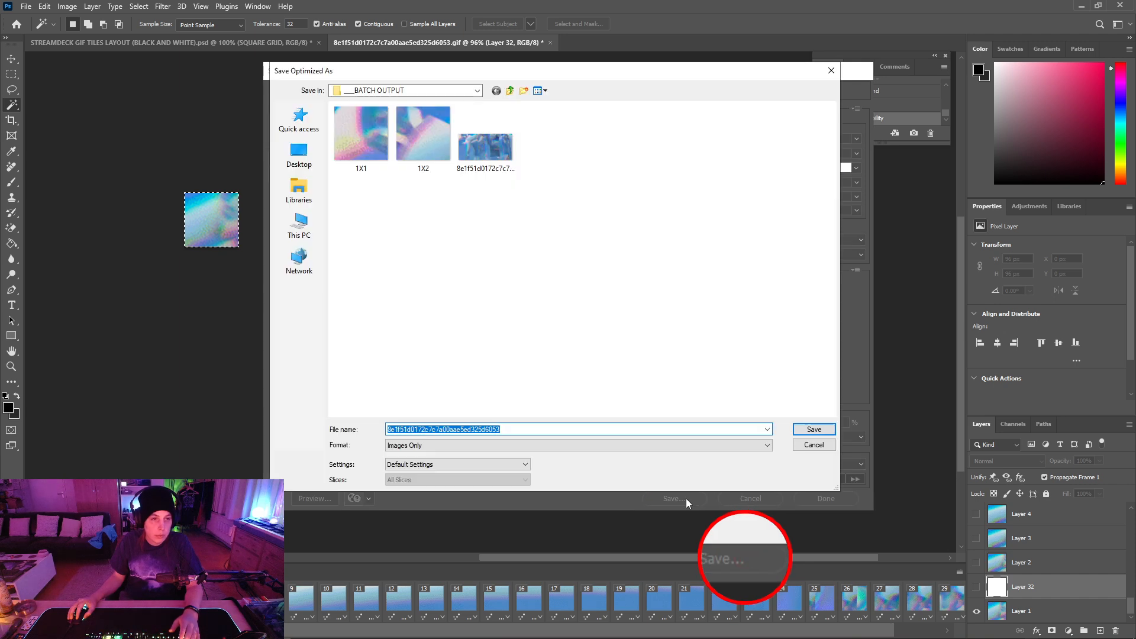
{"action": "type", "text": "1X3"}
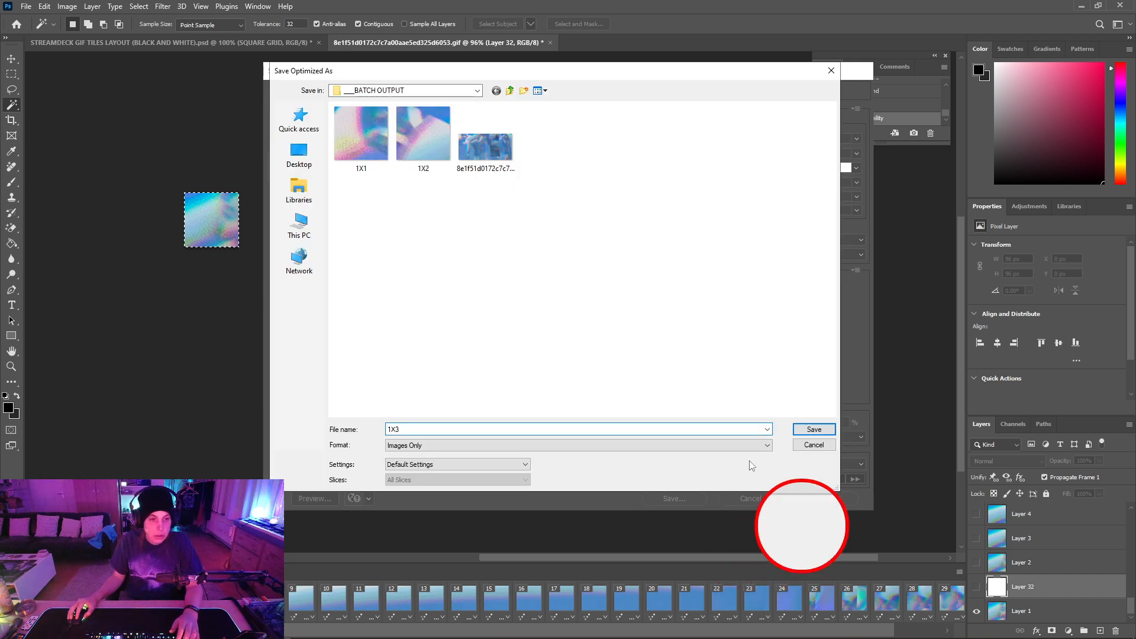
{"action": "left_click", "coordinate": [814, 430]}
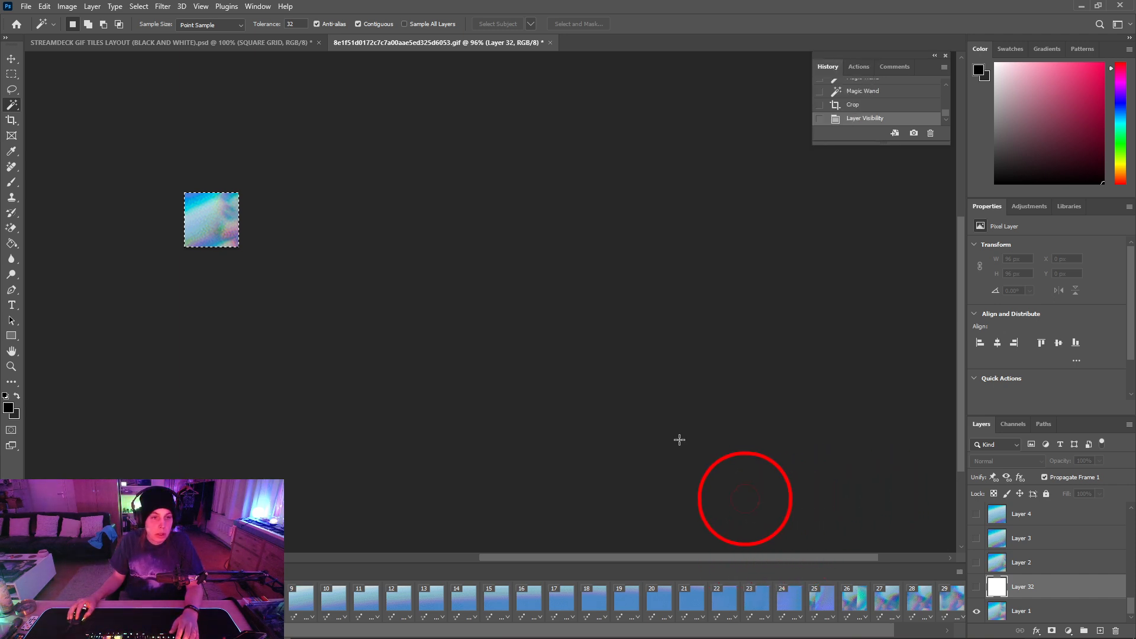
Revert to the Magic Wand history state and crop the GIF to the fourth tile of the top row with the grid layer hidden
{"action": "left_click", "coordinate": [862, 91]}
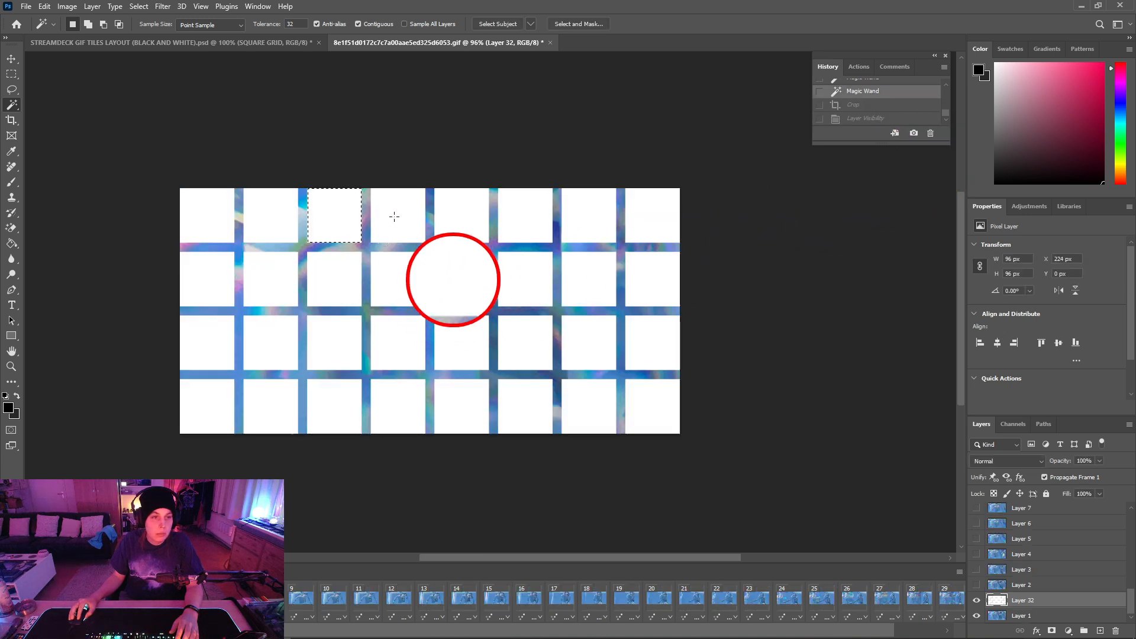
{"action": "left_click", "coordinate": [434, 231]}
{"action": "left_click", "coordinate": [67, 7]}
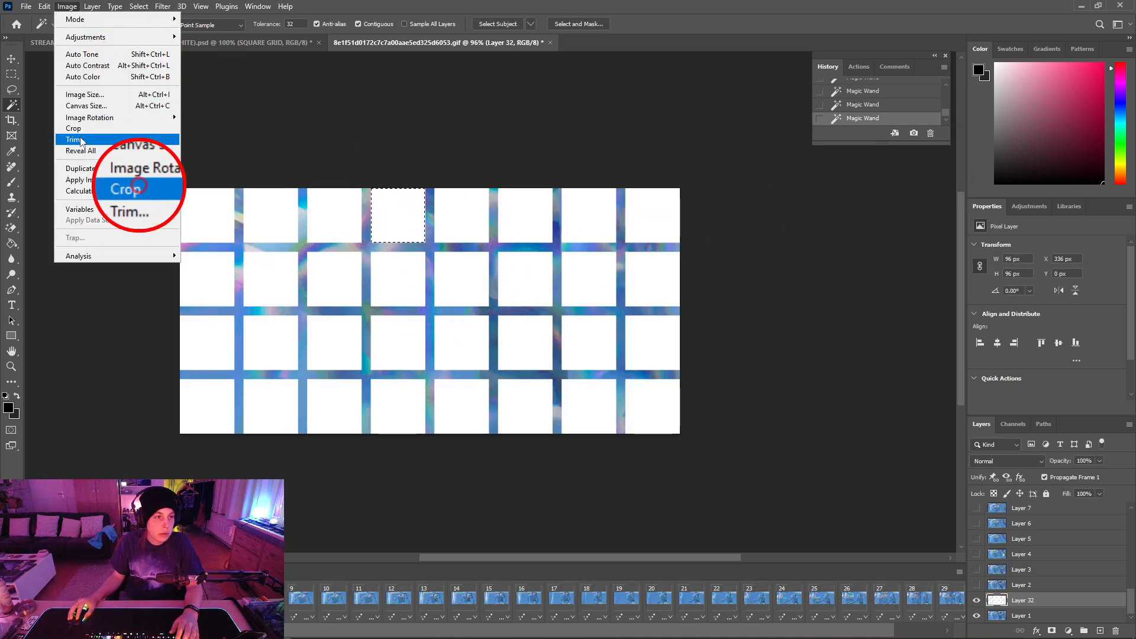
{"action": "left_click", "coordinate": [87, 131]}
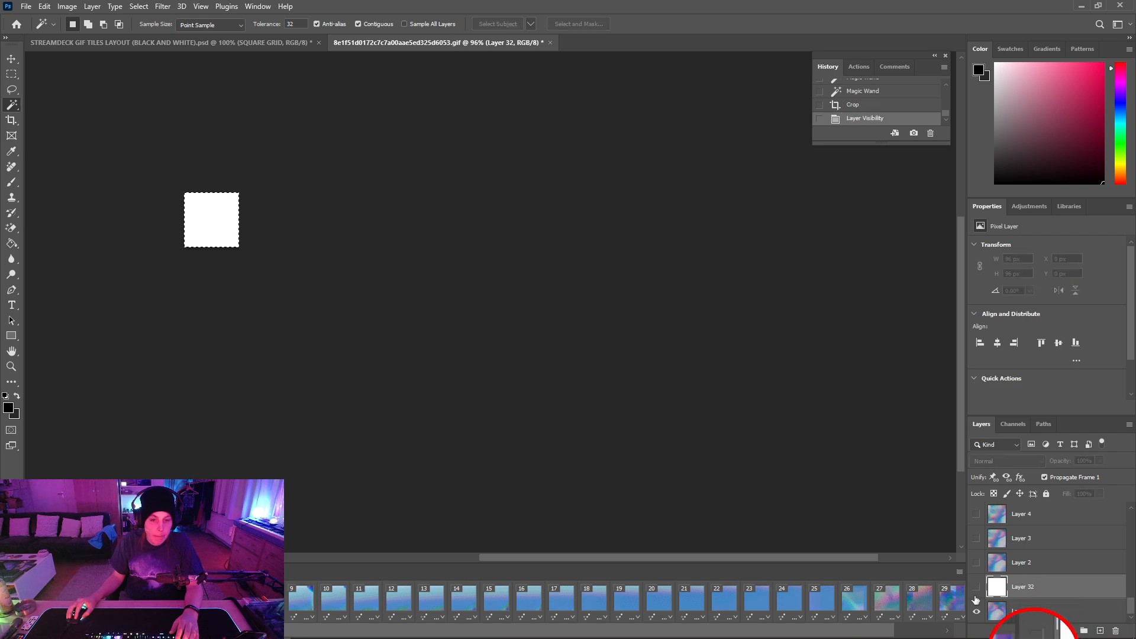
Export the cropped fourth tile with Save for Web in the Original view, saving it as 1X4 in the ___BATCH OUTPUT folder
{"action": "left_click", "coordinate": [27, 6]}
{"action": "mouse_move", "coordinate": [45, 6]}
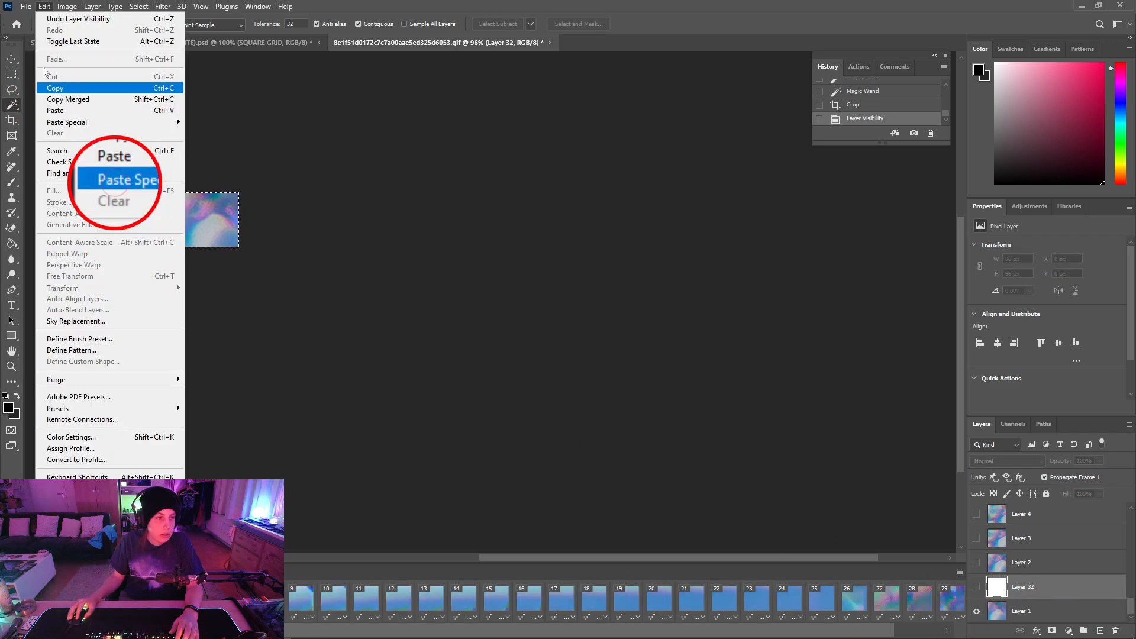
{"action": "mouse_move", "coordinate": [88, 189]}
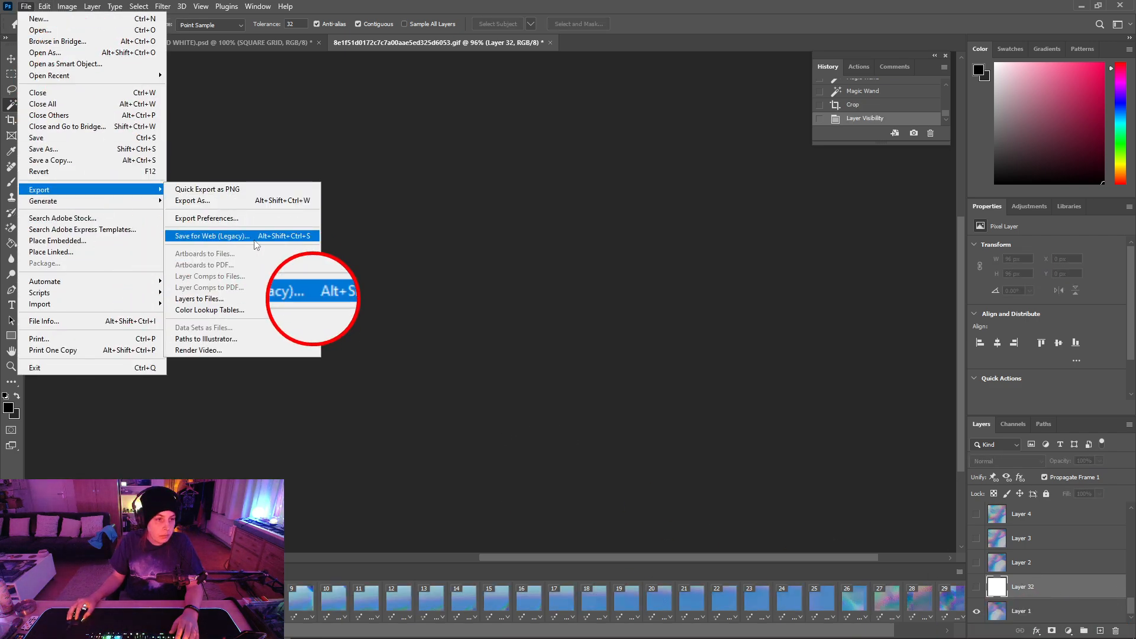
{"action": "left_click", "coordinate": [255, 237]}
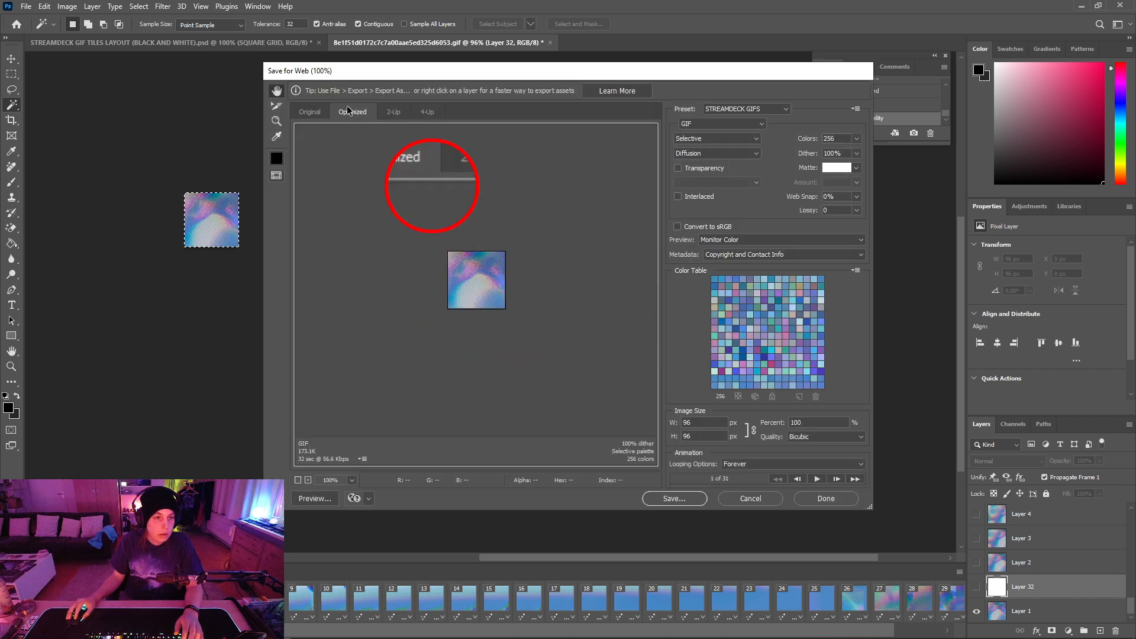
{"action": "left_click", "coordinate": [310, 112]}
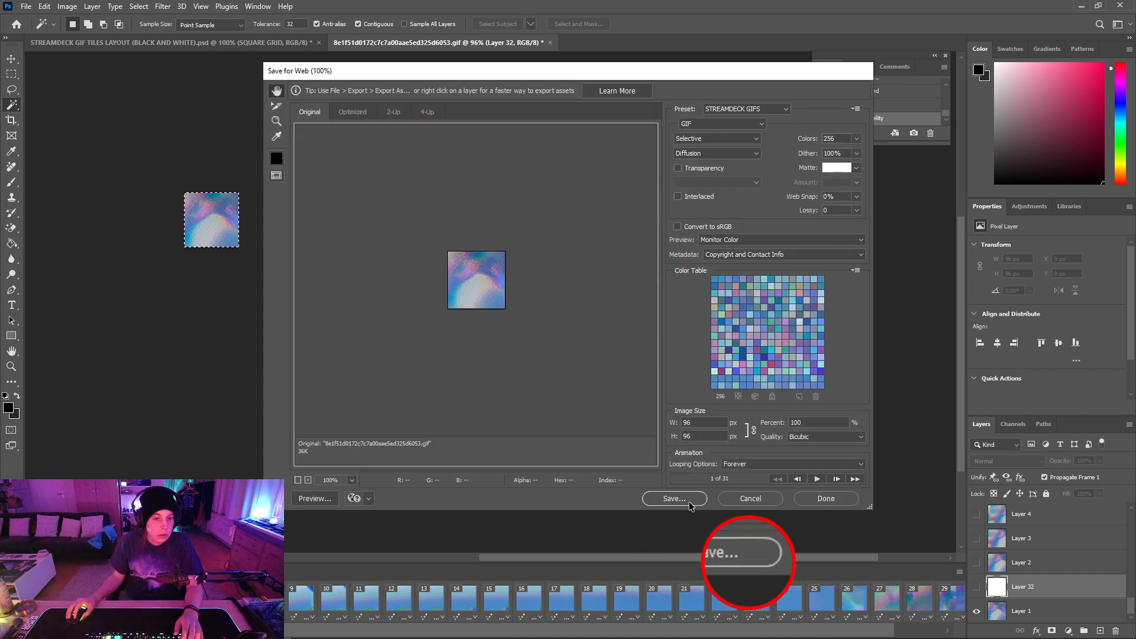
{"action": "left_click", "coordinate": [674, 499]}
{"action": "type", "text": "1X"}
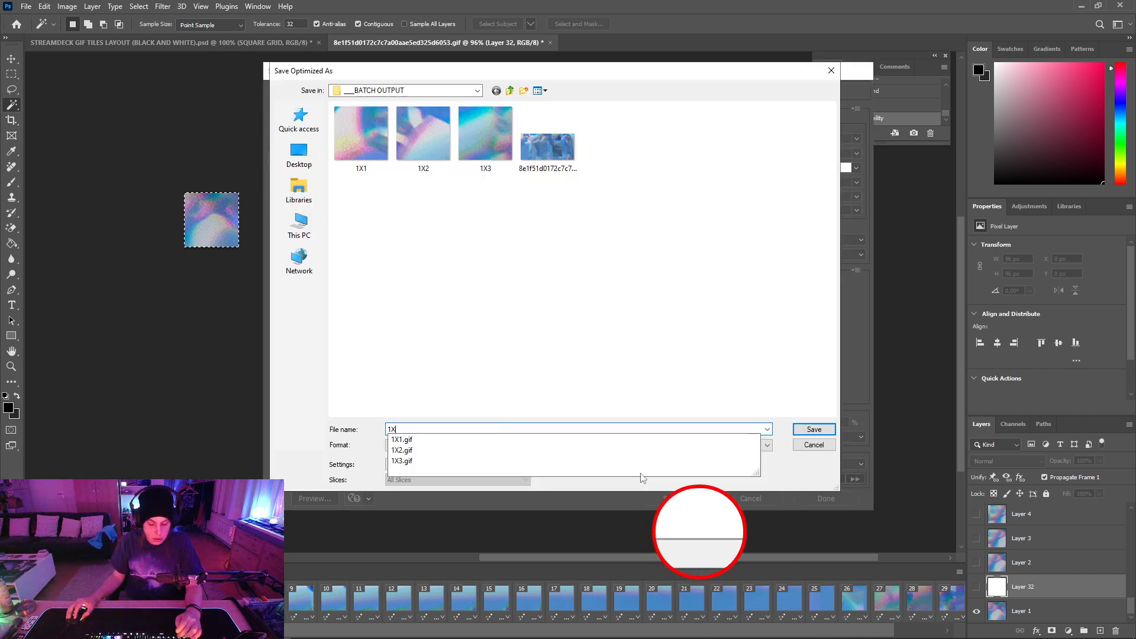
{"action": "type", "text": "4"}
{"action": "left_click", "coordinate": [814, 429]}
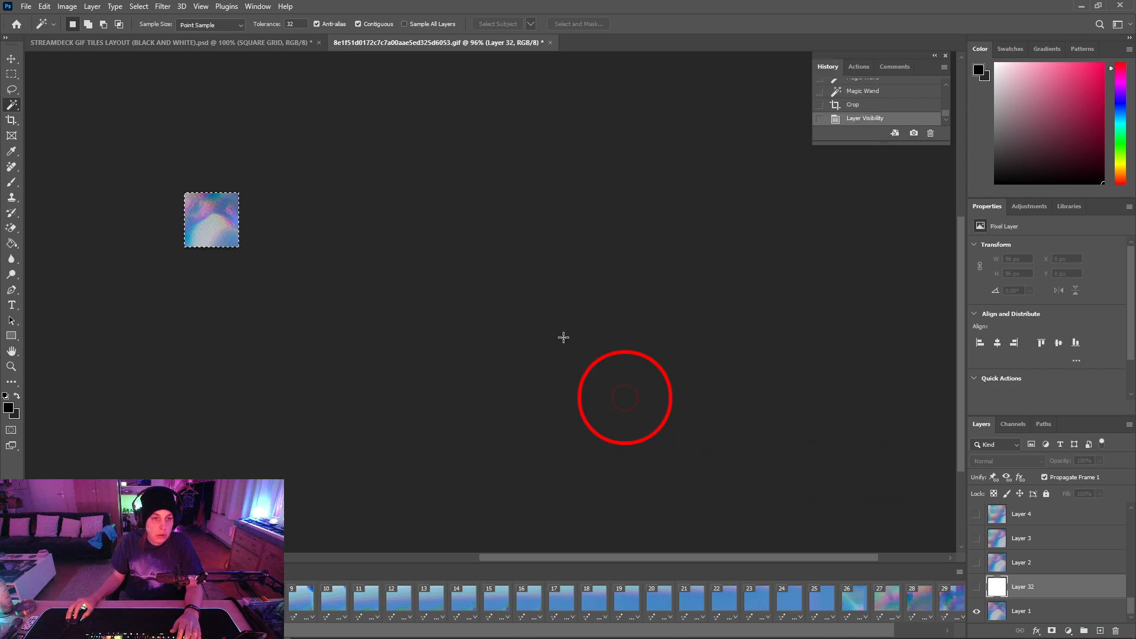
Revert to the Magic Wand history state and crop the GIF to the fifth tile of the top row with the grid layer hidden
{"action": "left_click", "coordinate": [863, 90]}
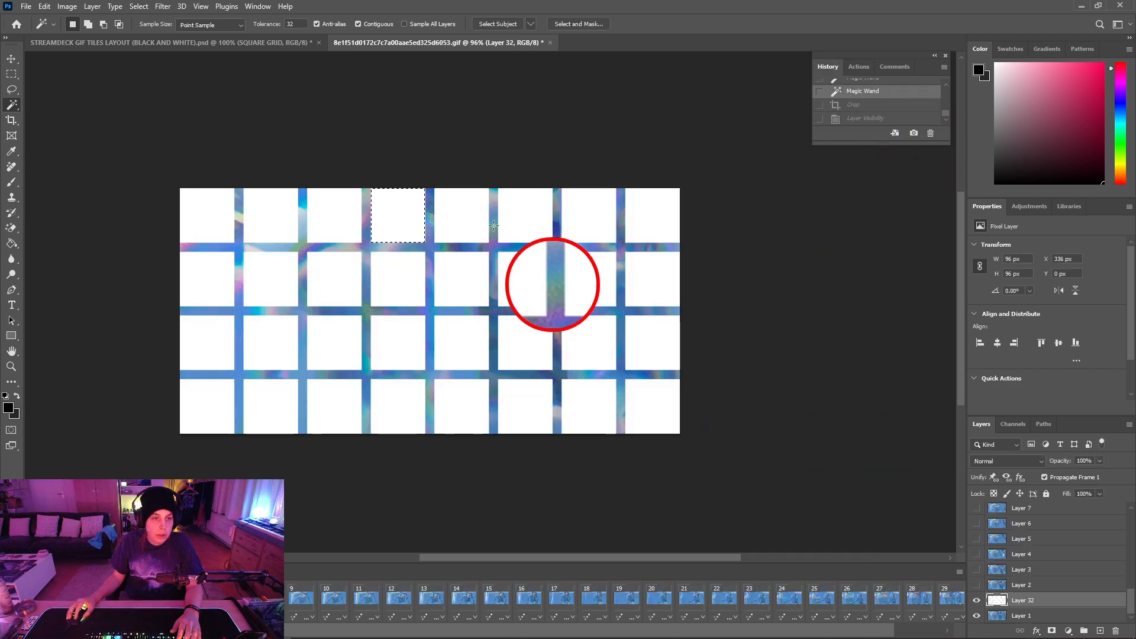
{"action": "left_click", "coordinate": [469, 211]}
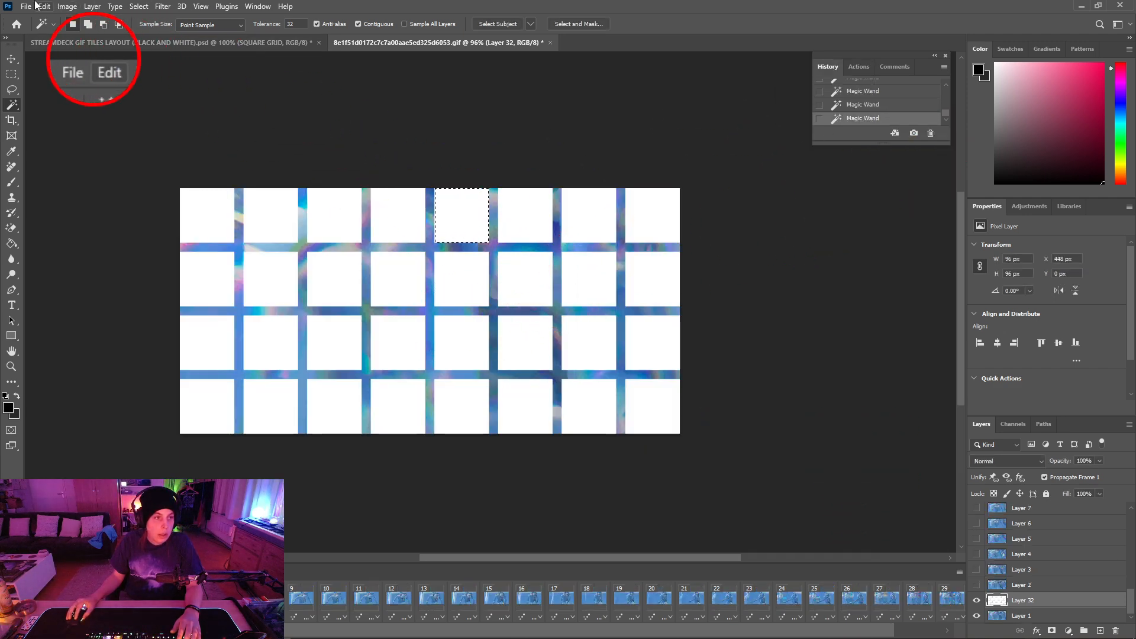
{"action": "left_click", "coordinate": [44, 7]}
{"action": "mouse_move", "coordinate": [26, 7]}
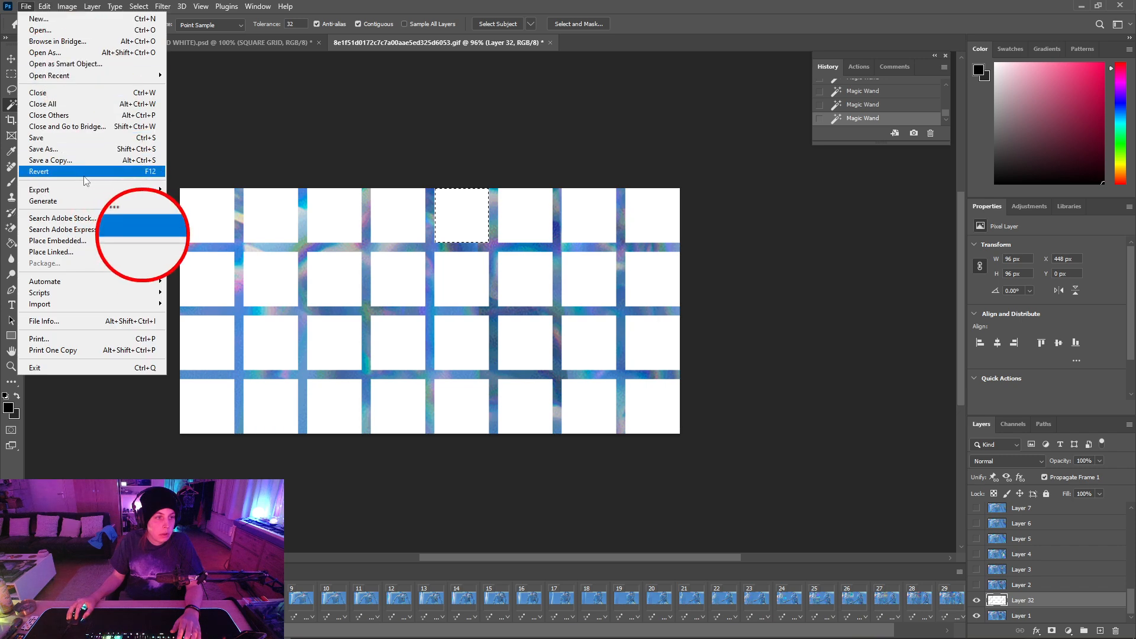
{"action": "mouse_move", "coordinate": [67, 6]}
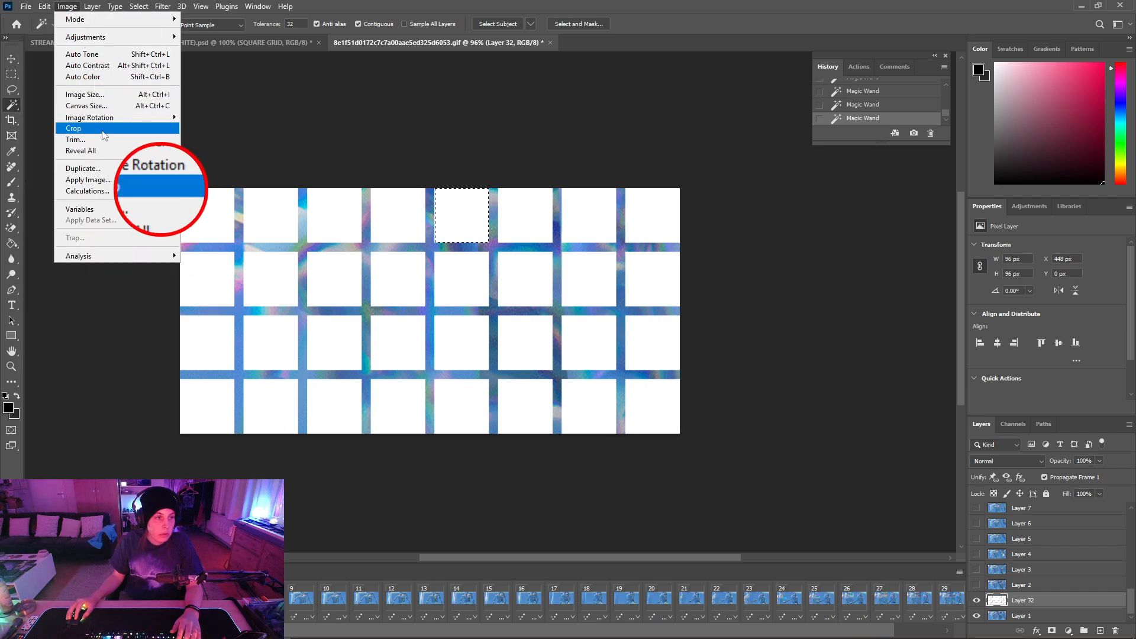
{"action": "left_click", "coordinate": [82, 120]}
{"action": "scroll", "coordinate": [1054, 553], "scroll_direction": "down", "scroll_amount": 6}
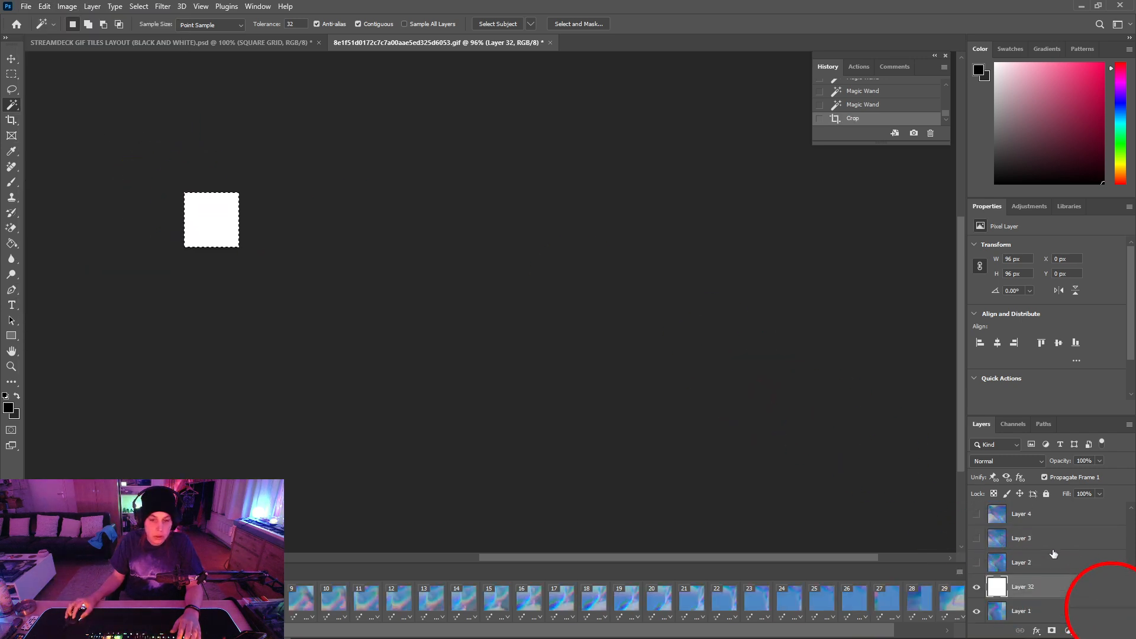
{"action": "left_click", "coordinate": [977, 587]}
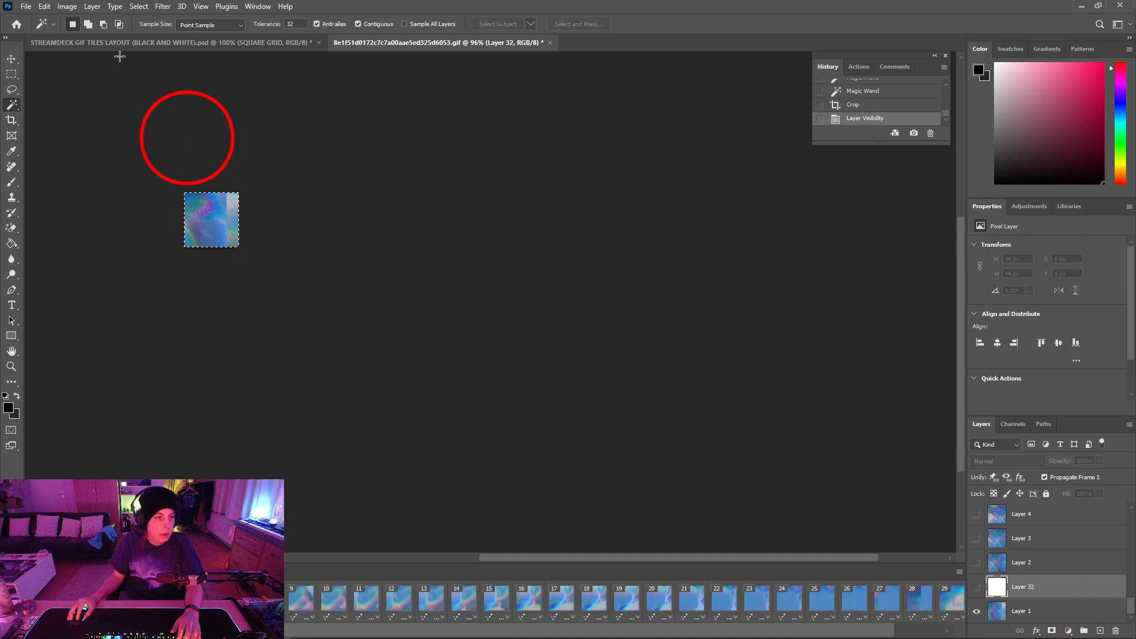
Save the cropped fifth tile for web as 1X5 in the ___BATCH OUTPUT folder, and revert the document to its Magic Wand history state
{"action": "left_click", "coordinate": [27, 6]}
{"action": "mouse_move", "coordinate": [118, 189]}
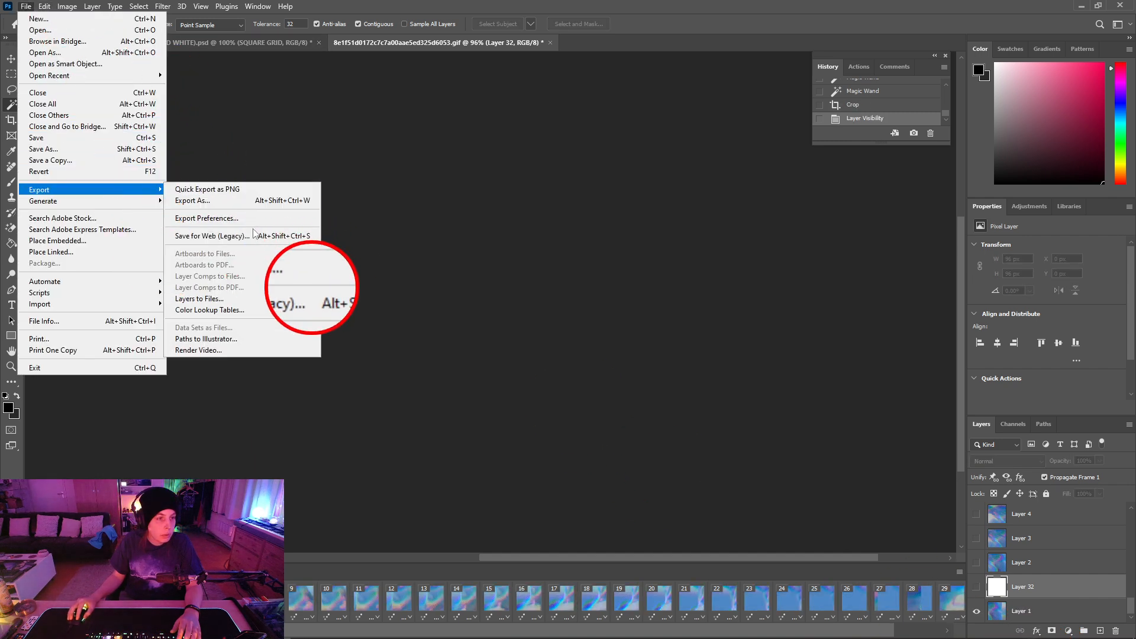
{"action": "left_click", "coordinate": [256, 237]}
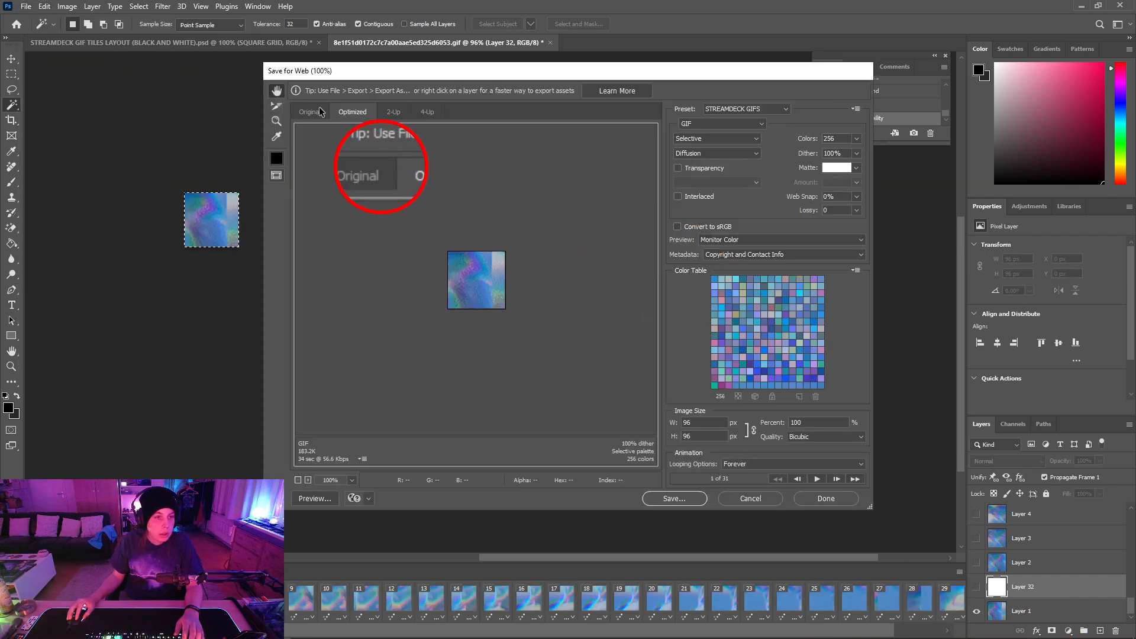
{"action": "left_click", "coordinate": [674, 498]}
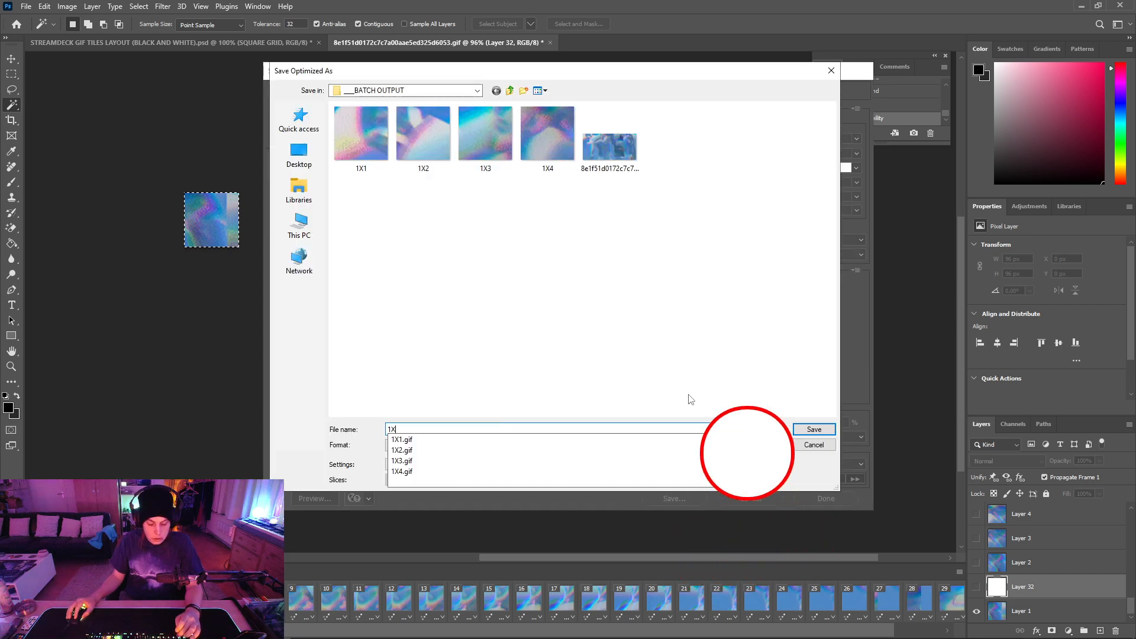
{"action": "type", "text": "5"}
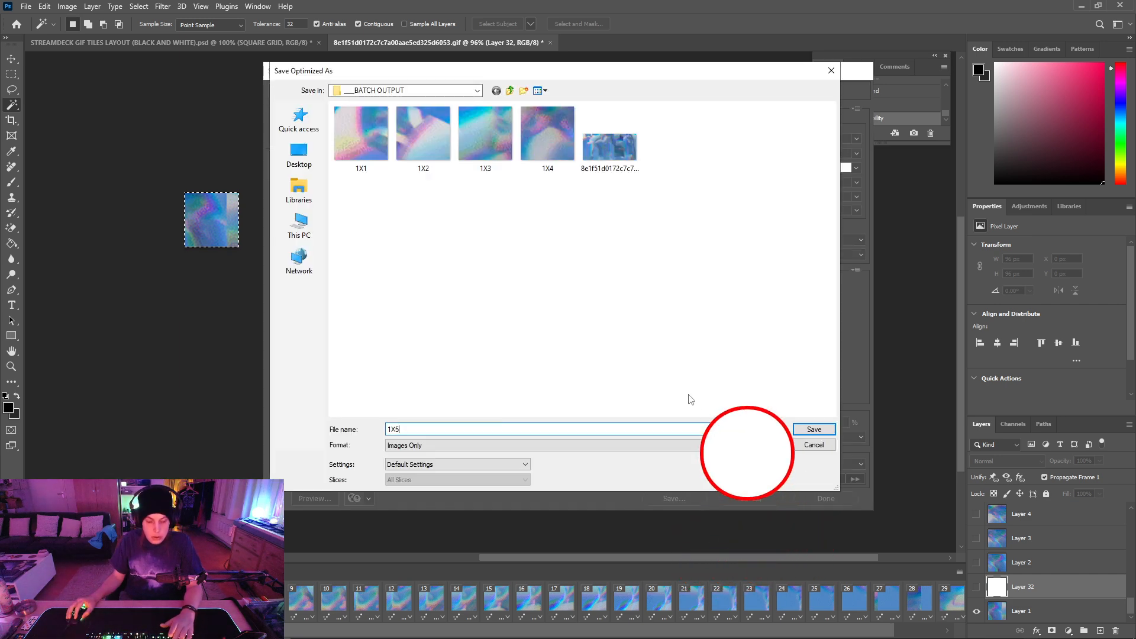
{"action": "left_click", "coordinate": [814, 430]}
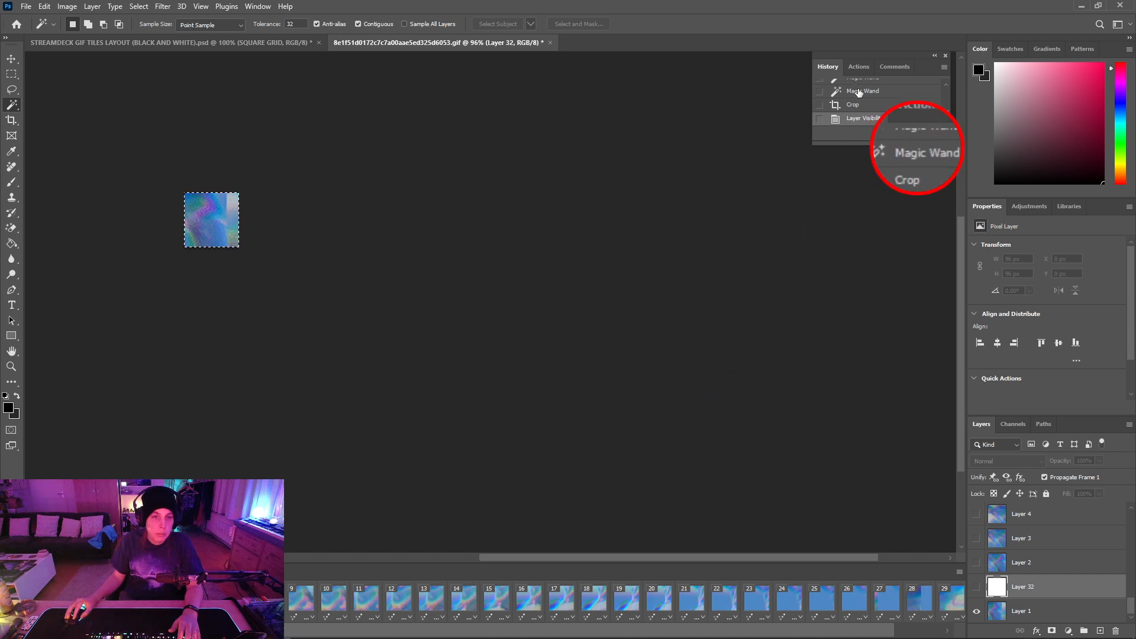
{"action": "left_click", "coordinate": [858, 92]}
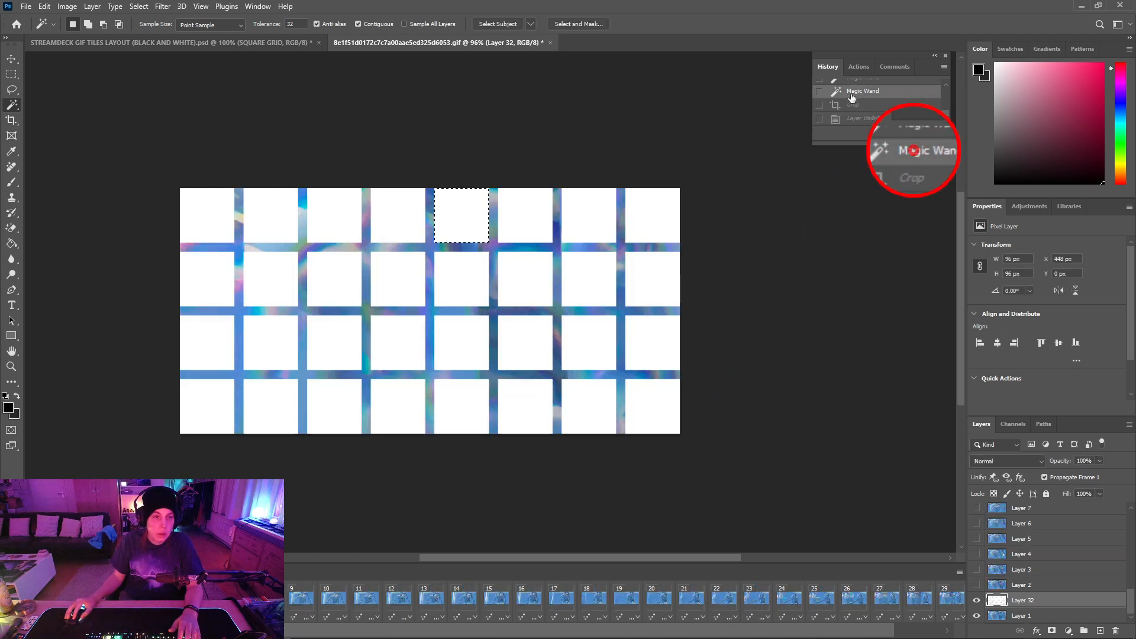
Select the sixth tile of the top row with the Magic Wand, crop the GIF to it and hide grid layer Layer 32
{"action": "left_click", "coordinate": [535, 228]}
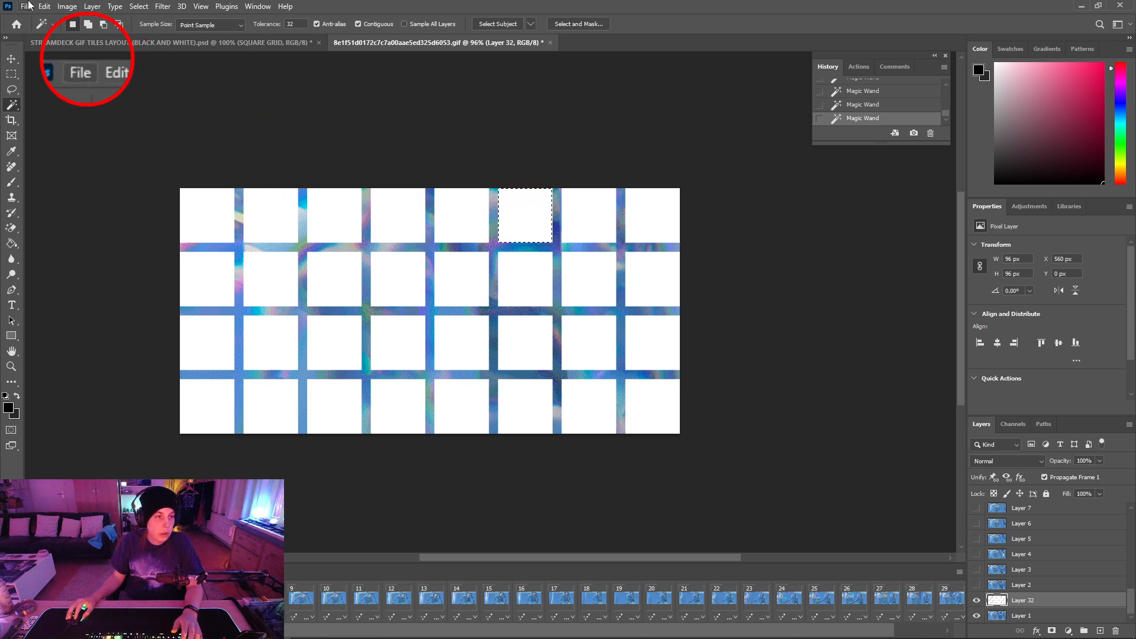
{"action": "left_click", "coordinate": [27, 6]}
{"action": "mouse_move", "coordinate": [88, 187]}
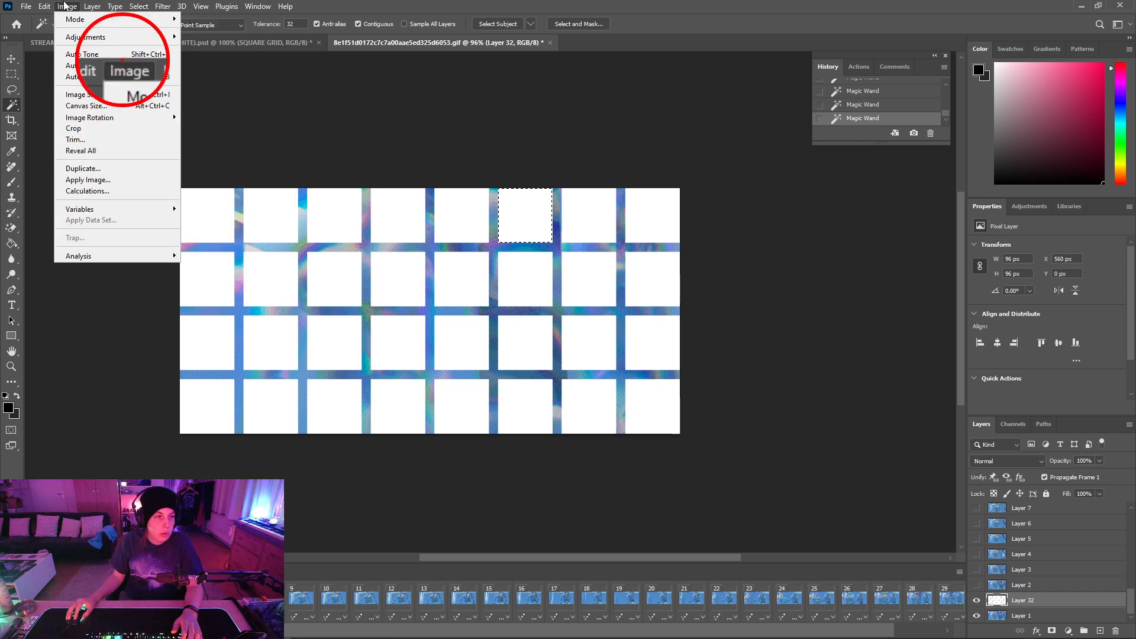
{"action": "left_click", "coordinate": [90, 129]}
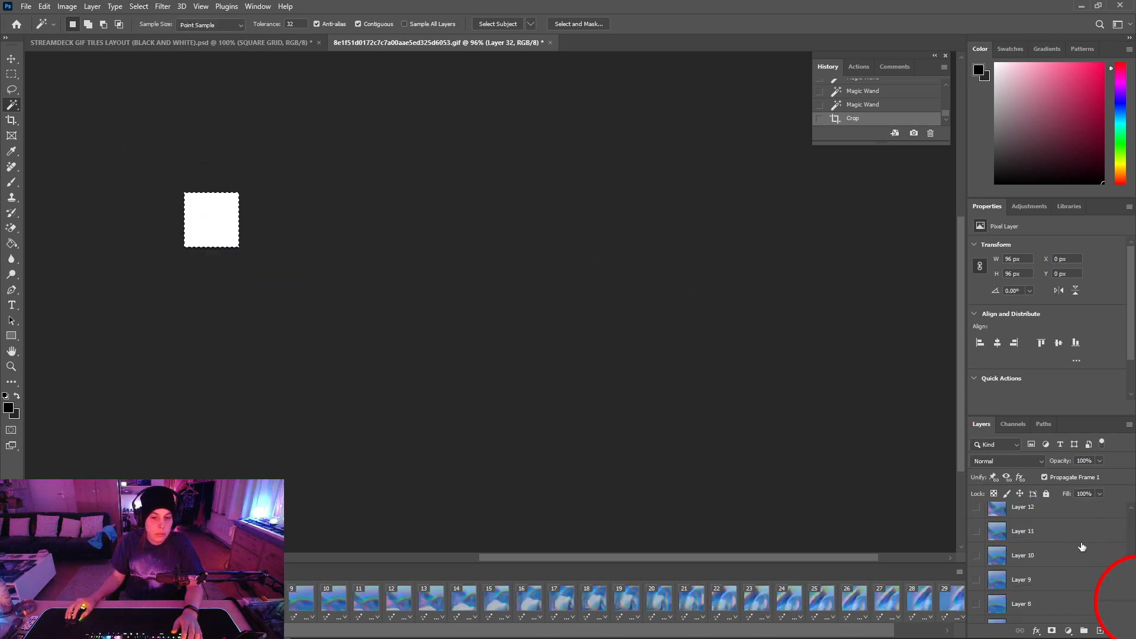
{"action": "scroll", "coordinate": [1077, 552], "scroll_direction": "down", "scroll_amount": 4}
{"action": "left_click", "coordinate": [977, 587]}
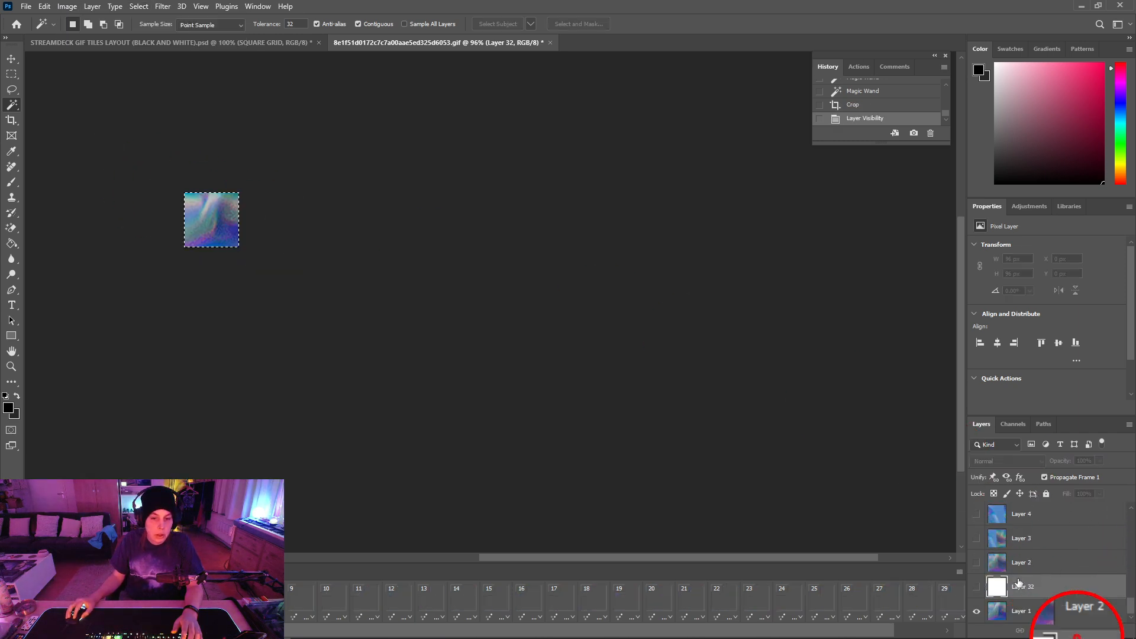
Save the cropped sixth tile for web as 1X6 in the ___BATCH OUTPUT folder, and revert to the Magic Wand history state
{"action": "left_click", "coordinate": [26, 6]}
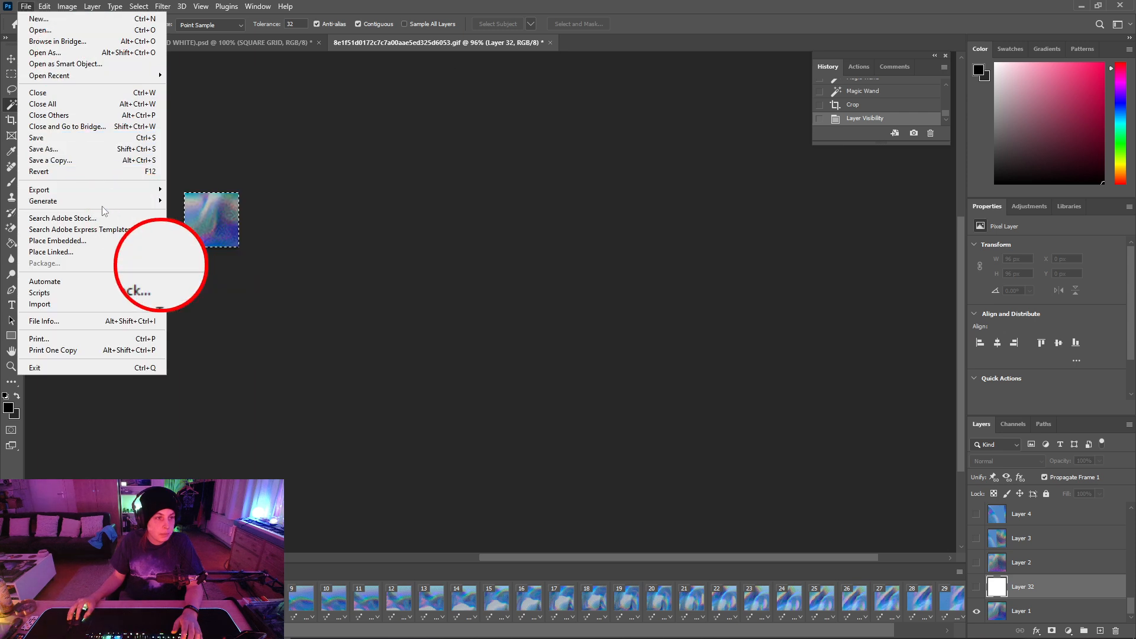
{"action": "mouse_move", "coordinate": [88, 189]}
{"action": "left_click", "coordinate": [258, 237]}
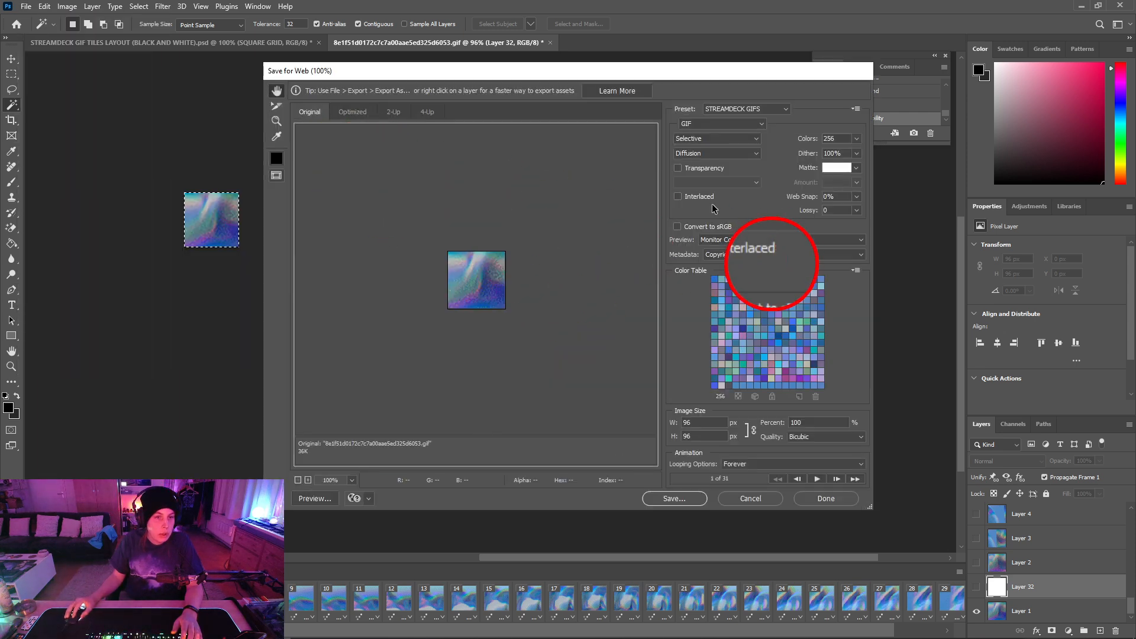
{"action": "left_click", "coordinate": [675, 499]}
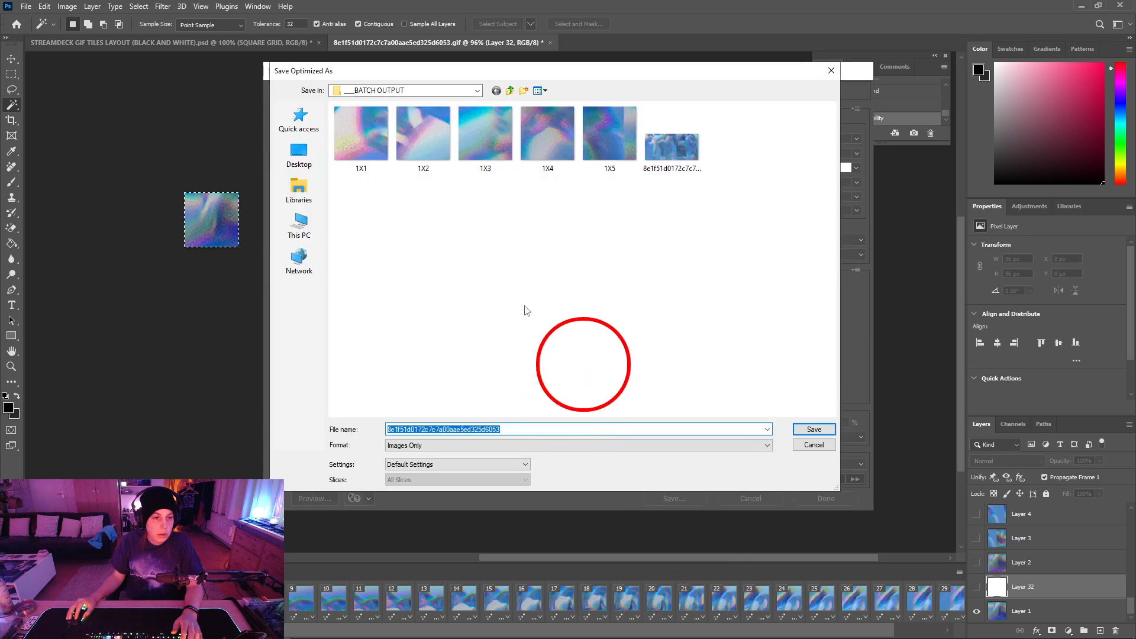
{"action": "type", "text": "1X6"}
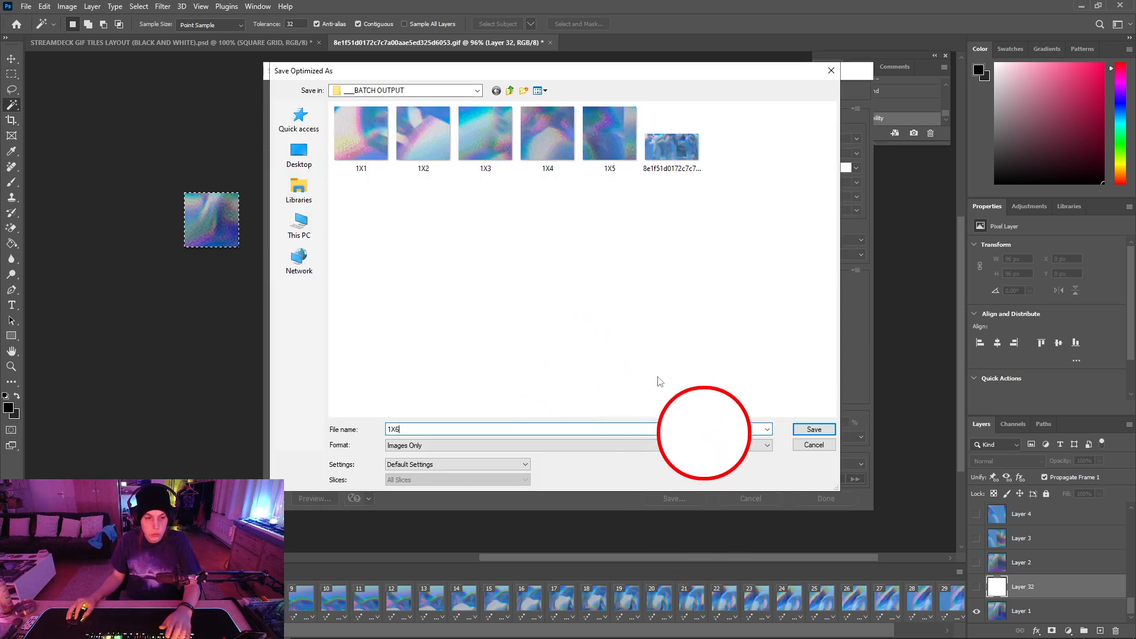
{"action": "left_click", "coordinate": [812, 429]}
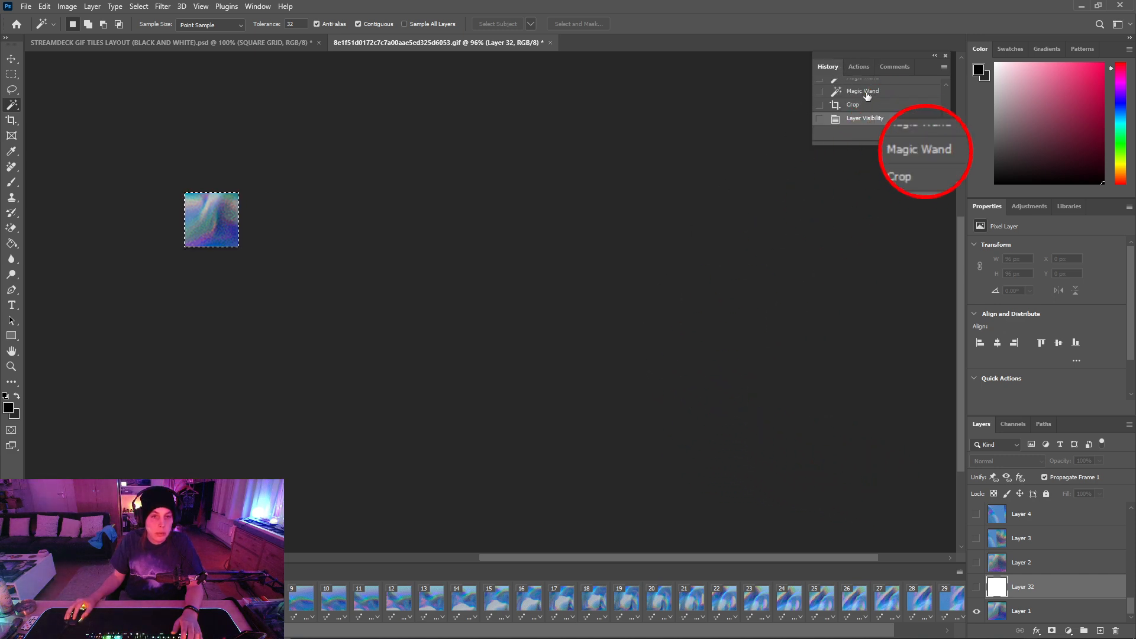
{"action": "left_click", "coordinate": [863, 92]}
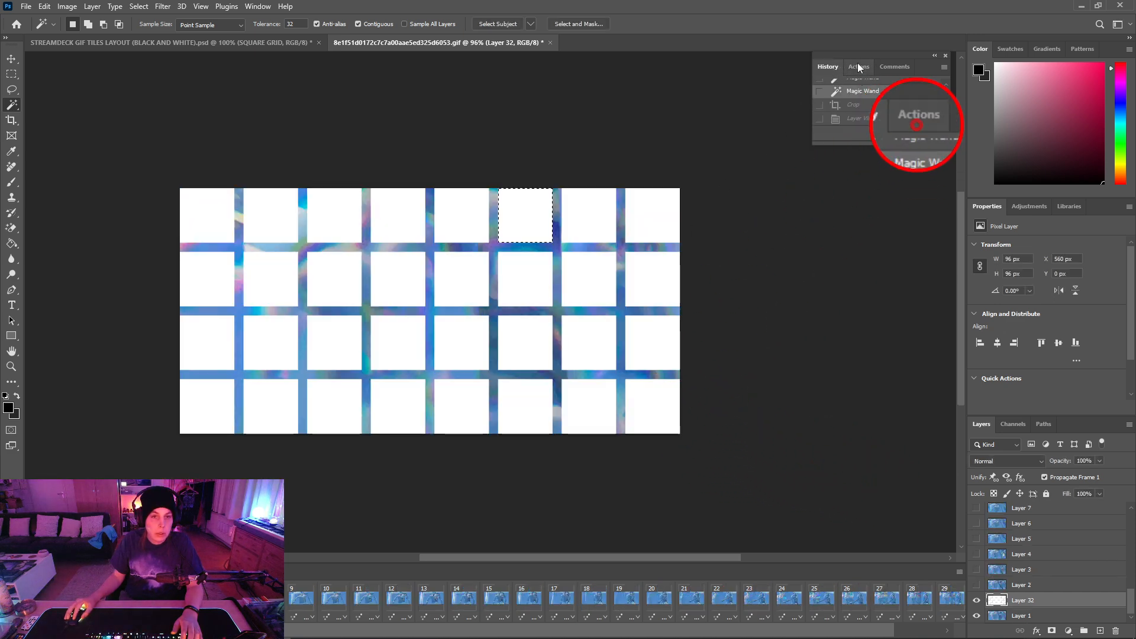
Select the seventh tile of the top row with the Magic Wand, crop the GIF to it and hide the grid layer
{"action": "left_click", "coordinate": [578, 220]}
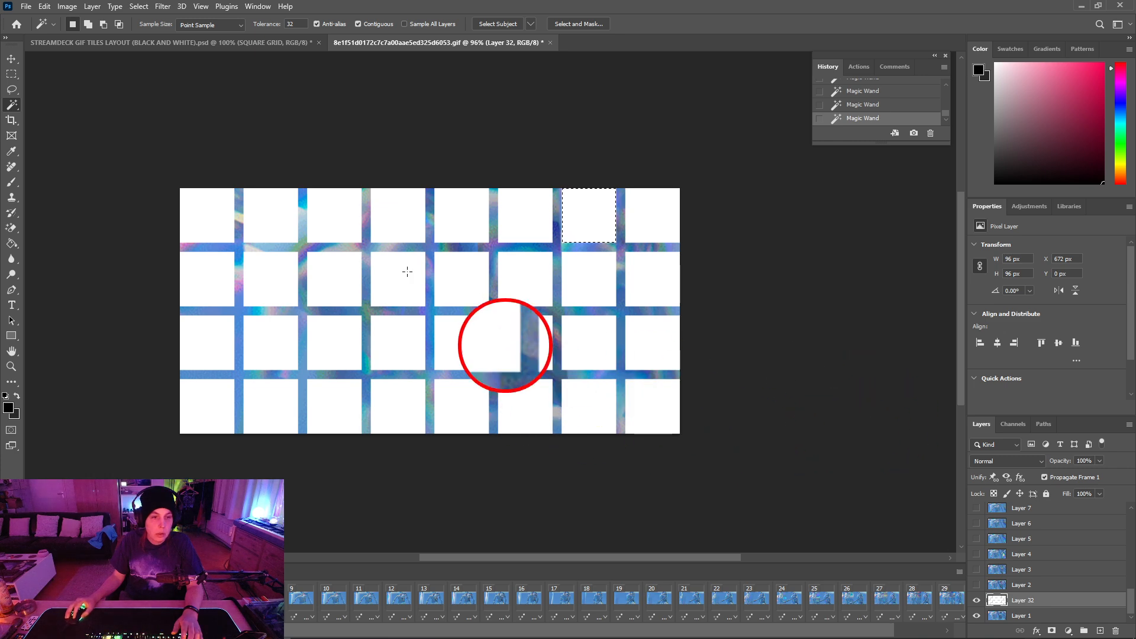
{"action": "left_click", "coordinate": [66, 7]}
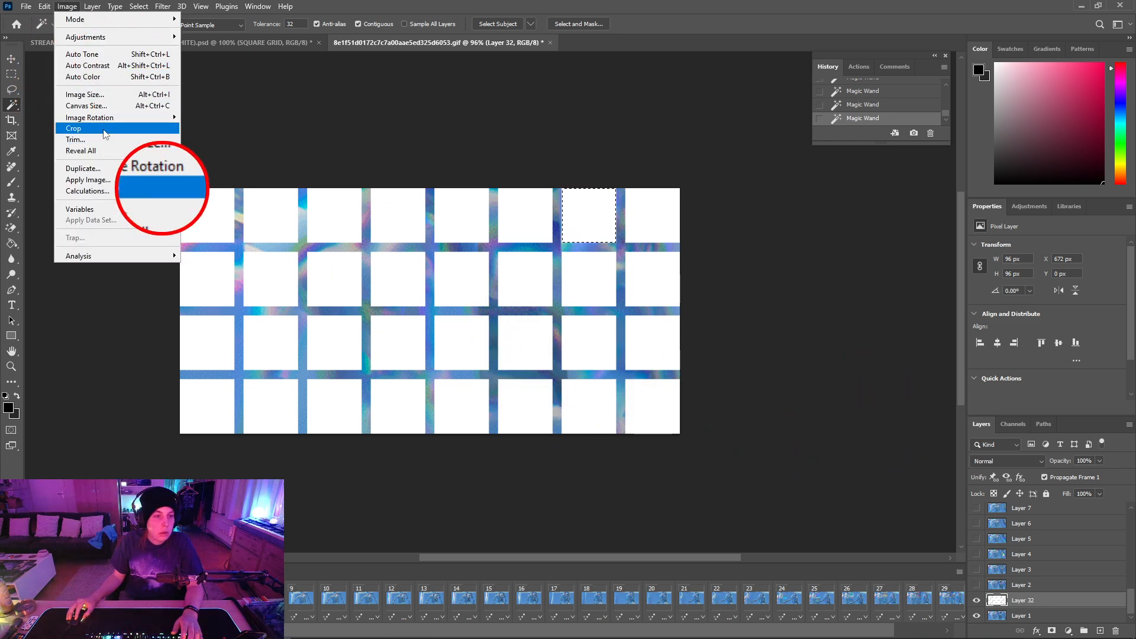
{"action": "left_click", "coordinate": [74, 128]}
{"action": "scroll", "coordinate": [1032, 553], "scroll_direction": "down", "scroll_amount": 4}
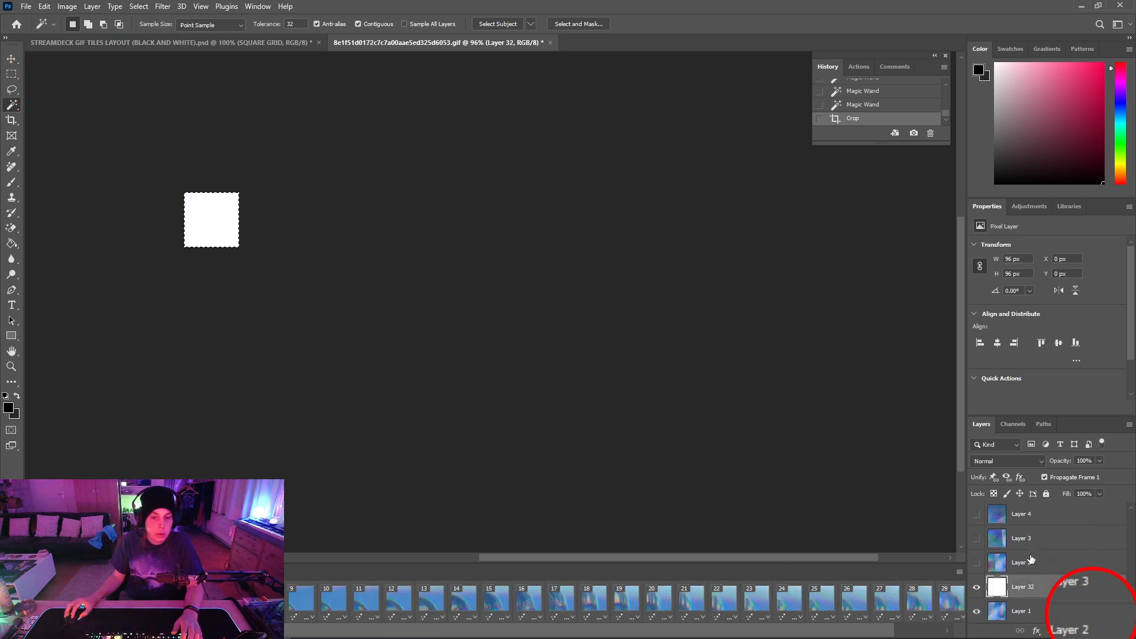
{"action": "left_click", "coordinate": [977, 587]}
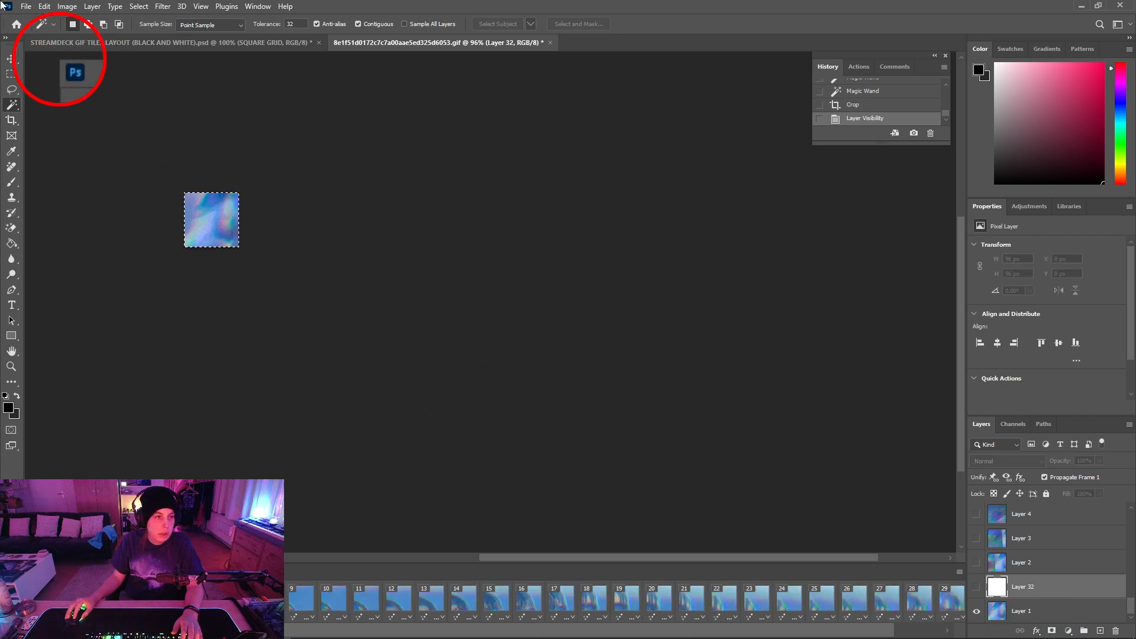
Save the cropped seventh tile for web as 1X7 in the ___BATCH OUTPUT folder, and revert to the Magic Wand history state
{"action": "left_click", "coordinate": [26, 6]}
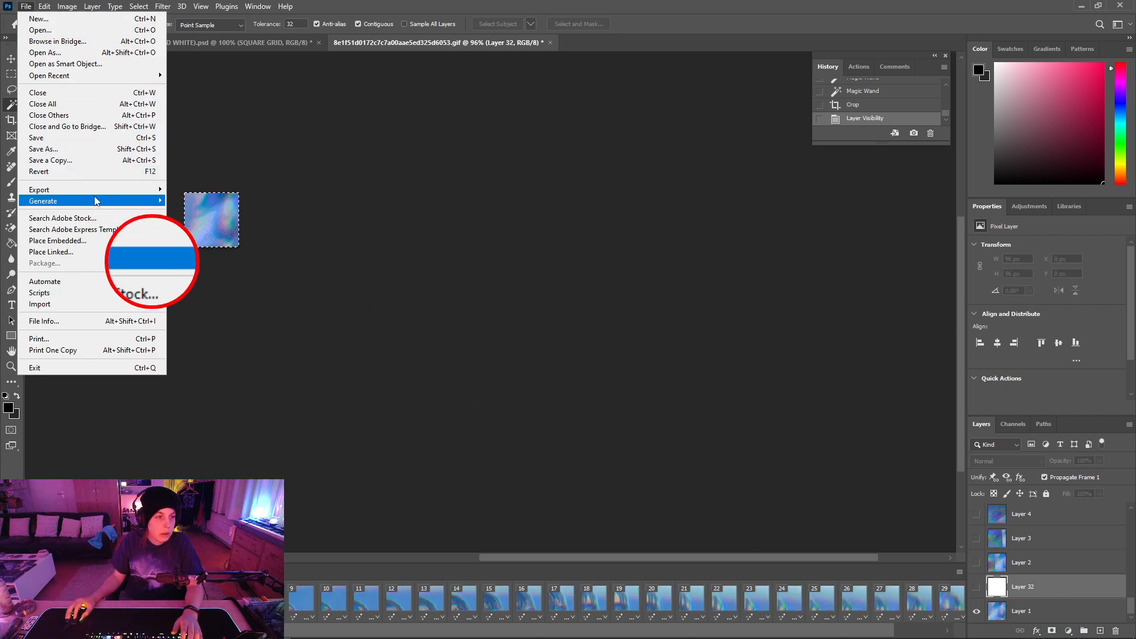
{"action": "mouse_move", "coordinate": [94, 189]}
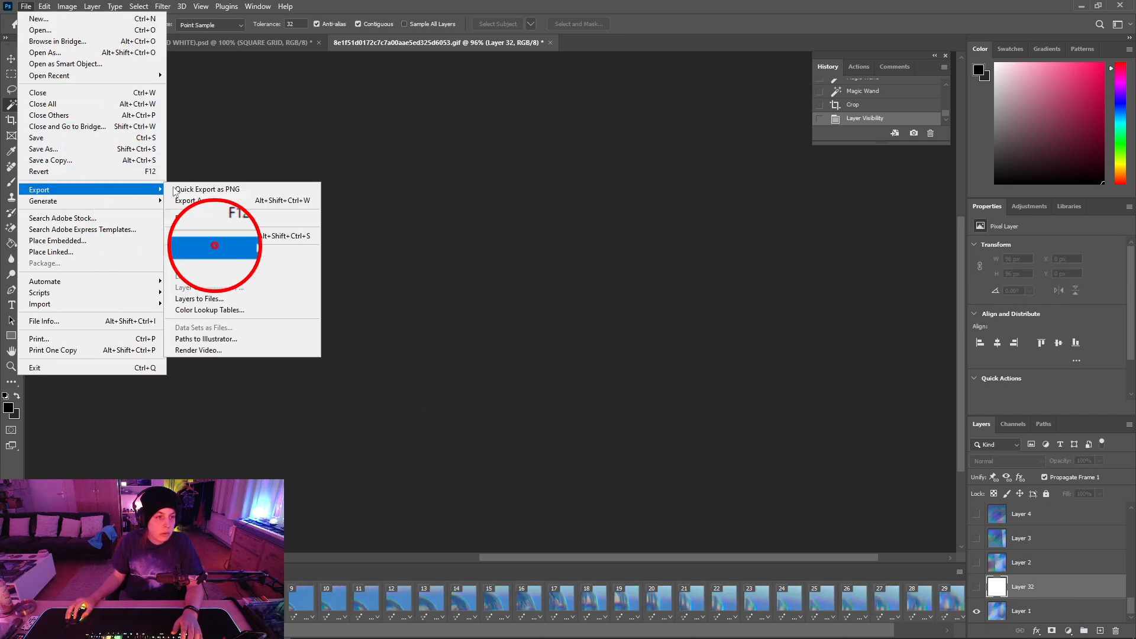
{"action": "left_click", "coordinate": [236, 237]}
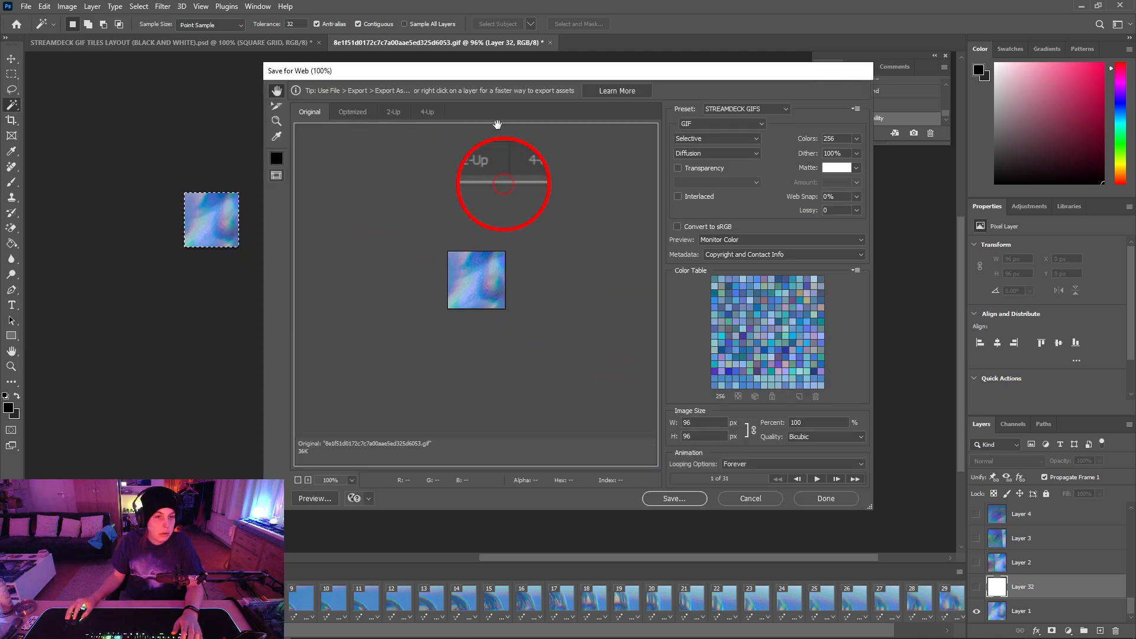
{"action": "left_click", "coordinate": [674, 498]}
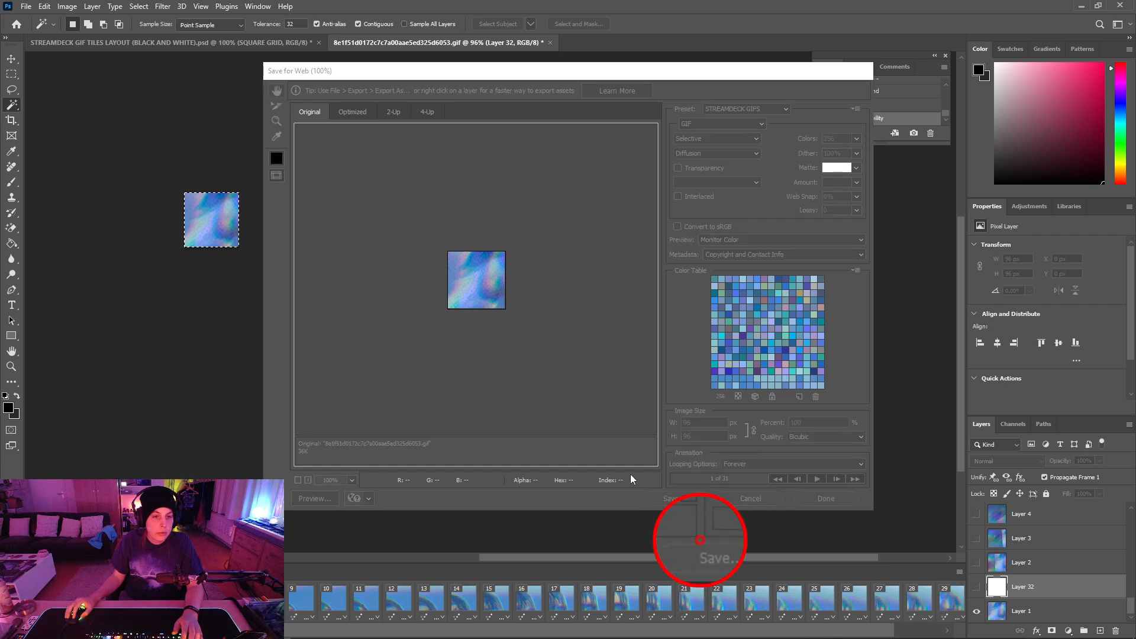
{"action": "type", "text": "1X7"}
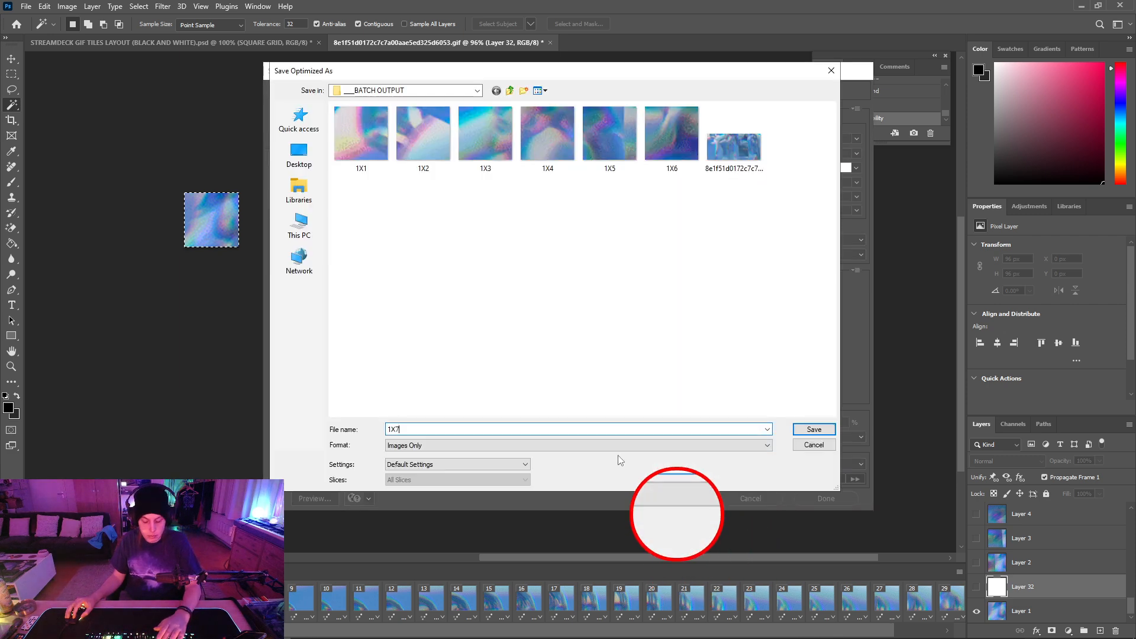
{"action": "left_click", "coordinate": [814, 429]}
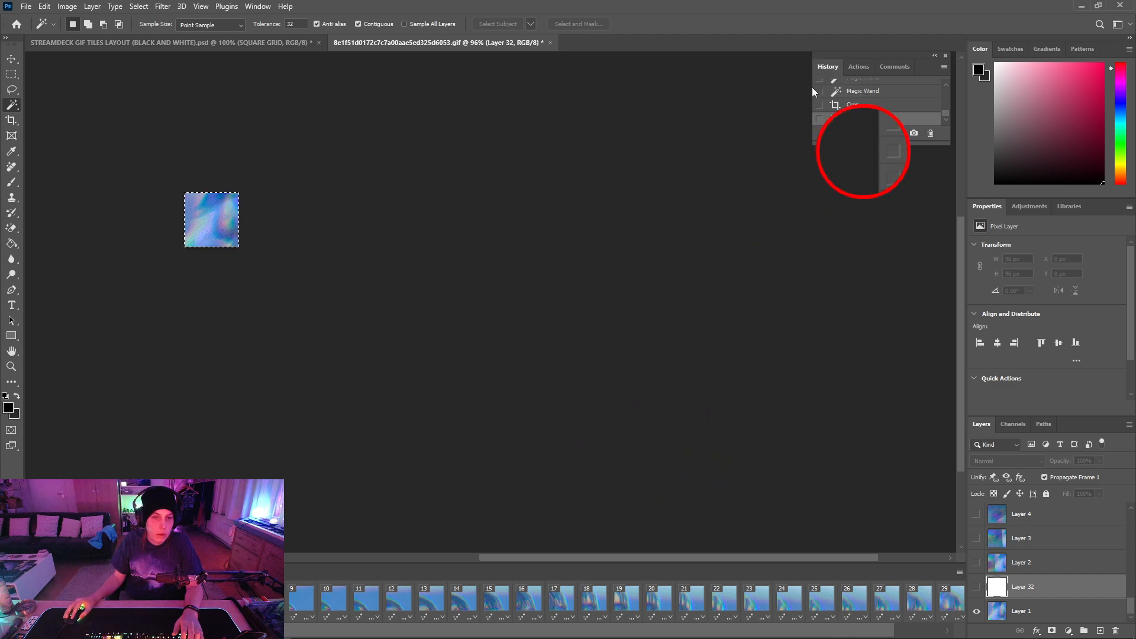
{"action": "left_click", "coordinate": [860, 92]}
Select the eighth tile of the top row with the Magic Wand, crop the GIF to it and hide the grid layer
{"action": "left_click", "coordinate": [644, 234]}
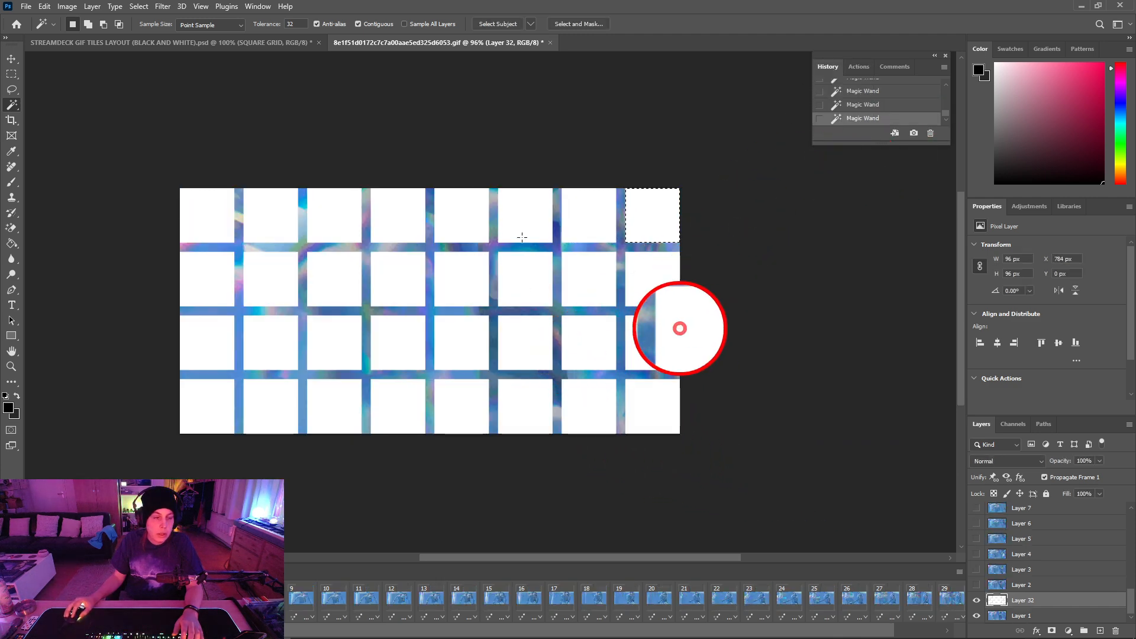
{"action": "left_click", "coordinate": [67, 5]}
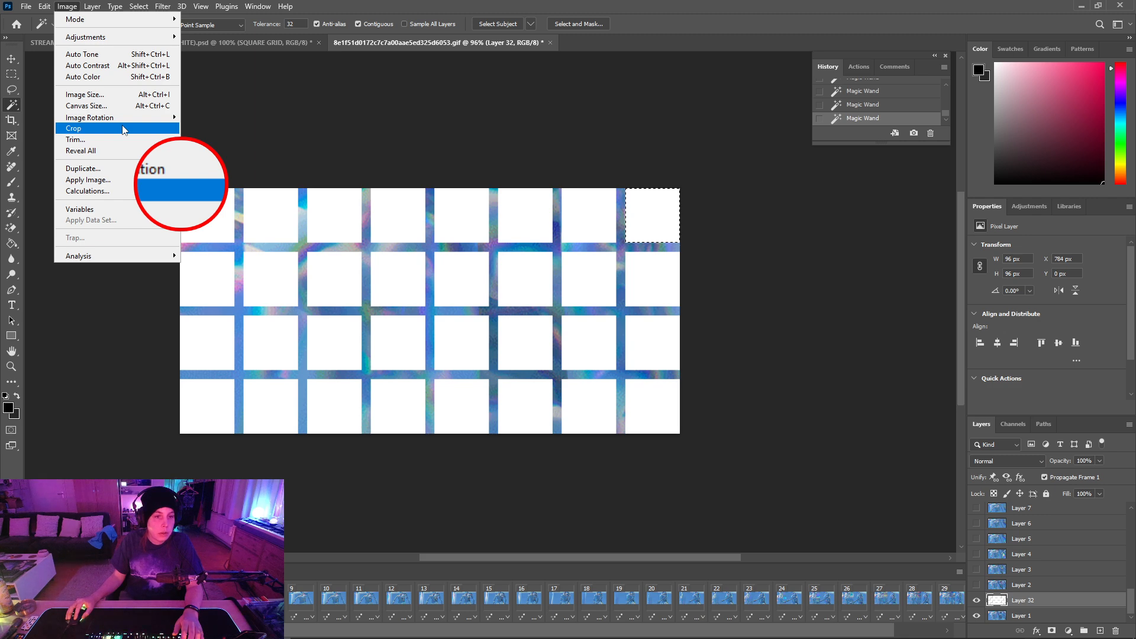
{"action": "left_click", "coordinate": [124, 130]}
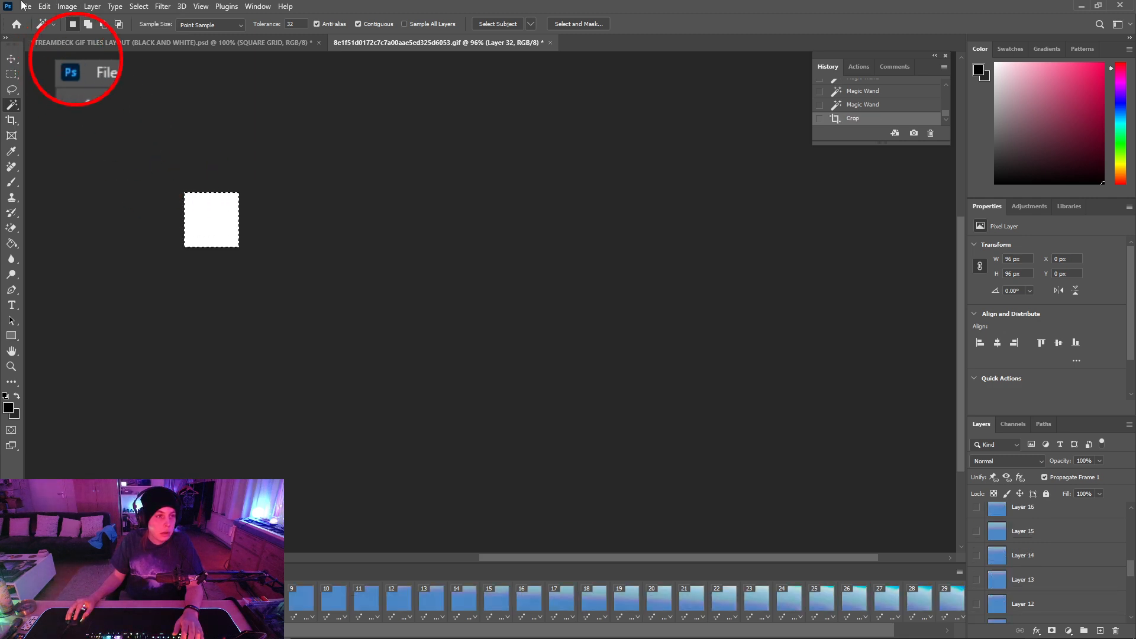
{"action": "scroll", "coordinate": [1018, 567], "scroll_direction": "down", "scroll_amount": 5}
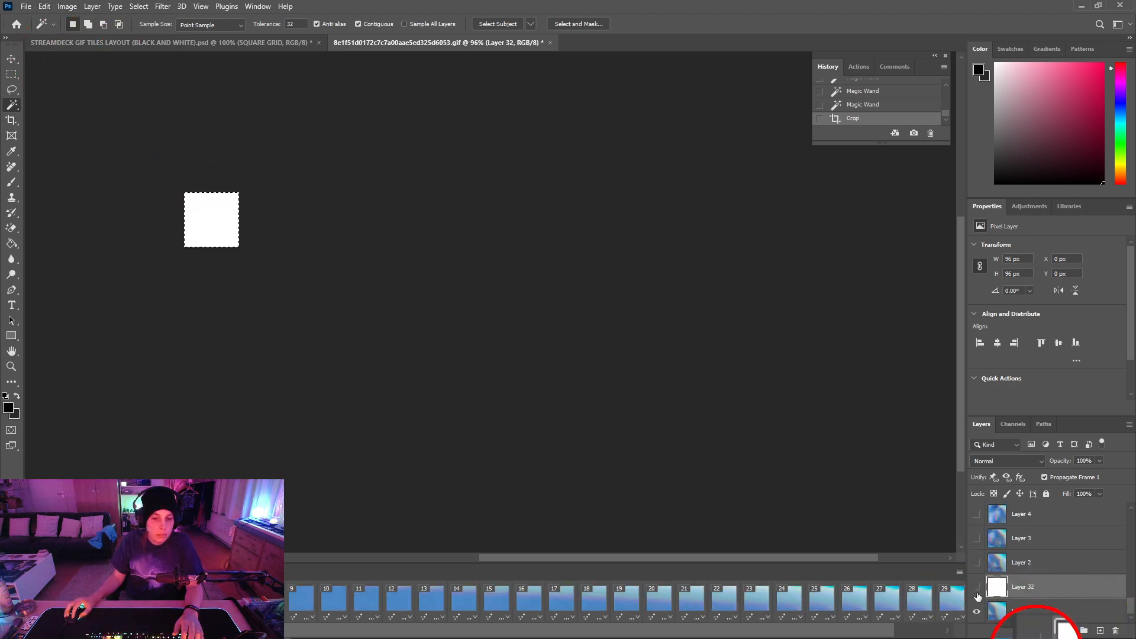
{"action": "left_click", "coordinate": [977, 595]}
Save the cropped eighth tile for web as 1X8 in the ___BATCH OUTPUT folder, and revert to the Magic Wand history state
{"action": "left_click", "coordinate": [26, 6]}
{"action": "mouse_move", "coordinate": [92, 199]}
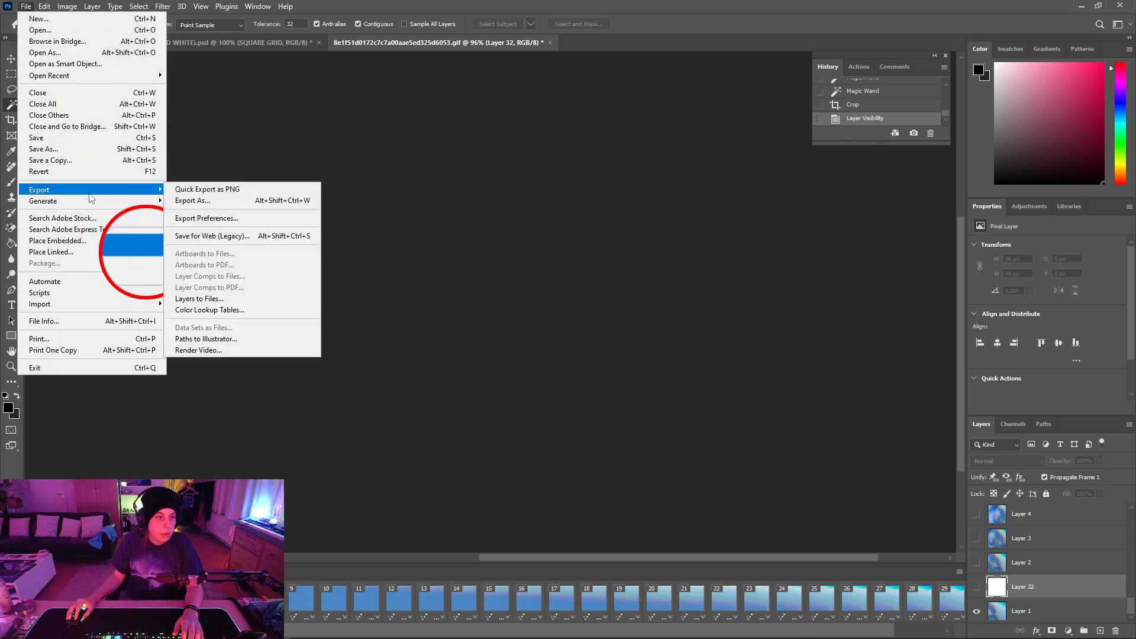
{"action": "left_click", "coordinate": [213, 236]}
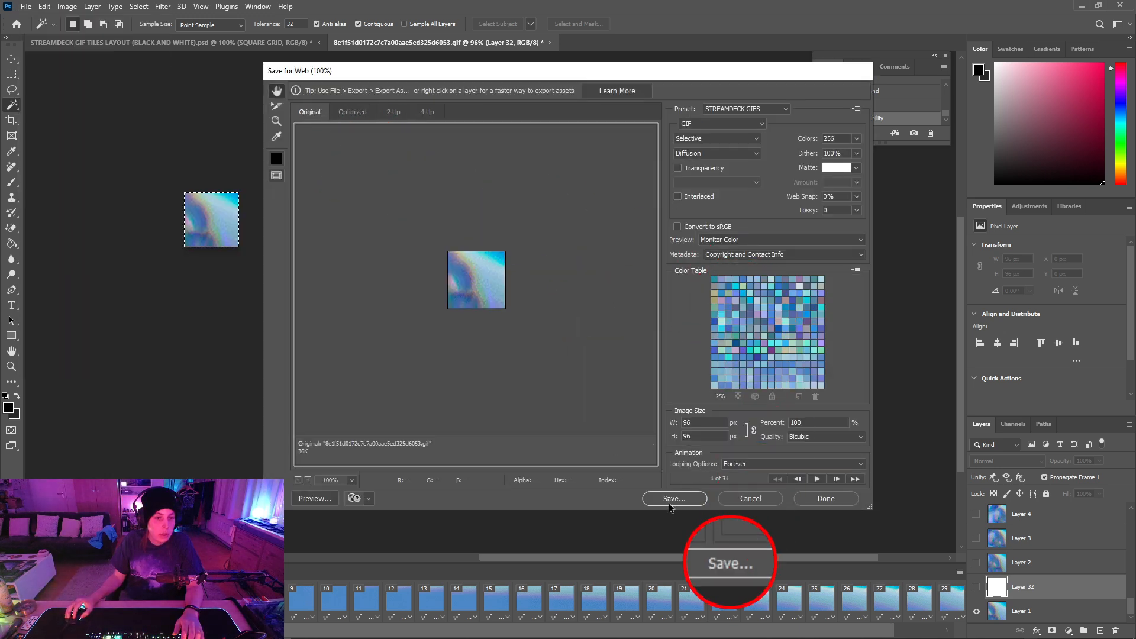
{"action": "left_click", "coordinate": [674, 498]}
{"action": "type", "text": "1"}
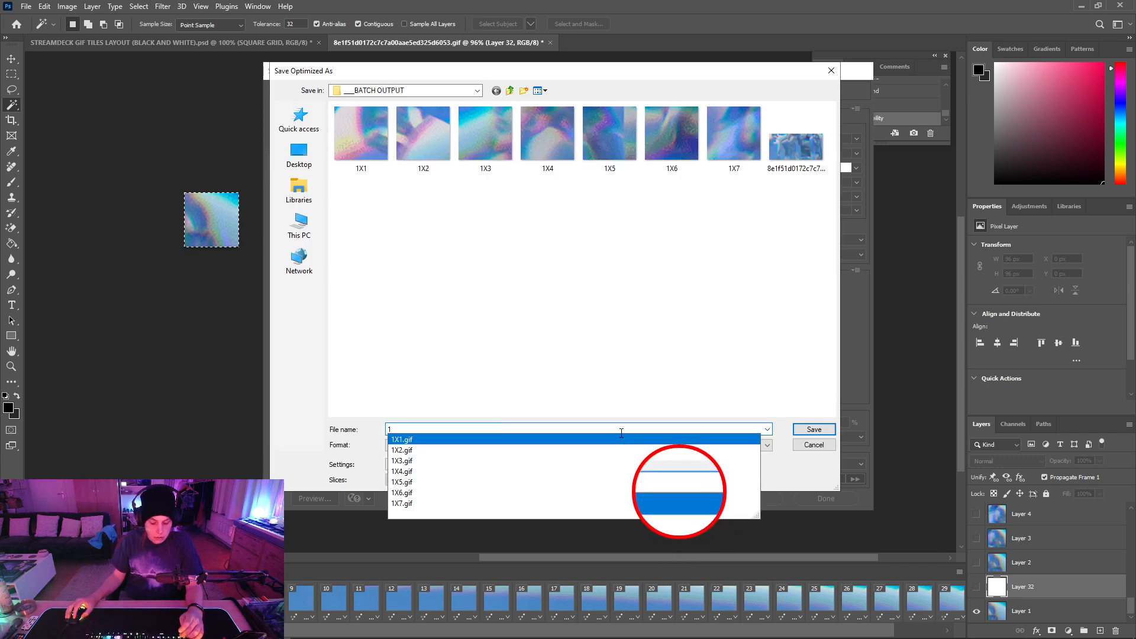
{"action": "type", "text": "X8"}
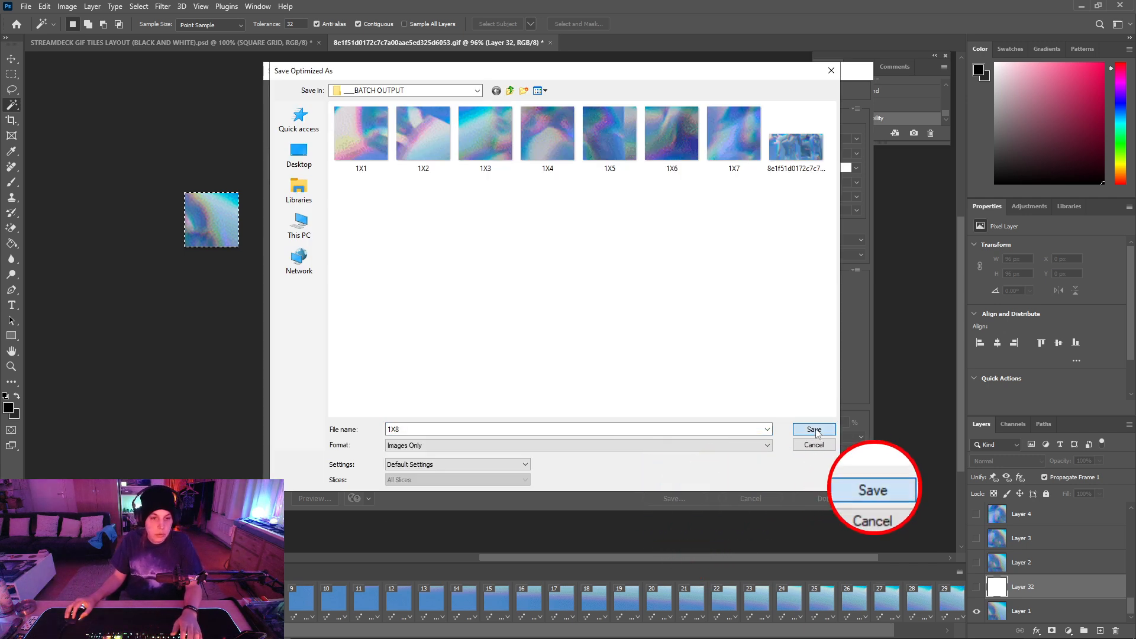
{"action": "left_click", "coordinate": [814, 430]}
{"action": "left_click", "coordinate": [862, 90]}
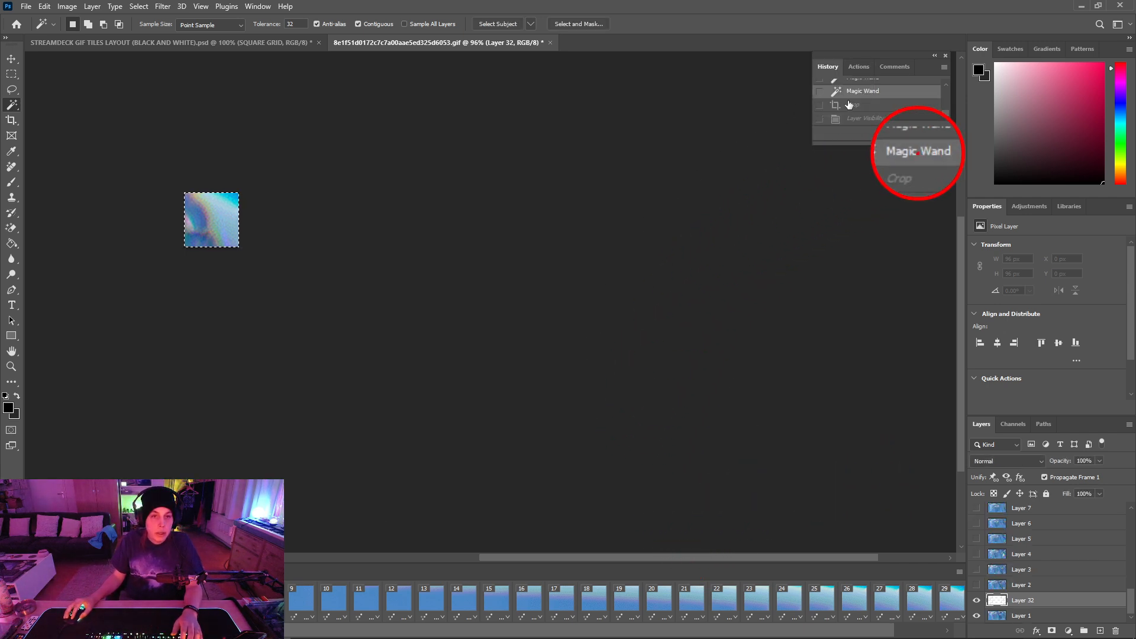
Select the first tile of the second row with the Magic Wand, crop the GIF to it and hide the grid layer
{"action": "left_click", "coordinate": [222, 283]}
{"action": "left_click", "coordinate": [67, 5]}
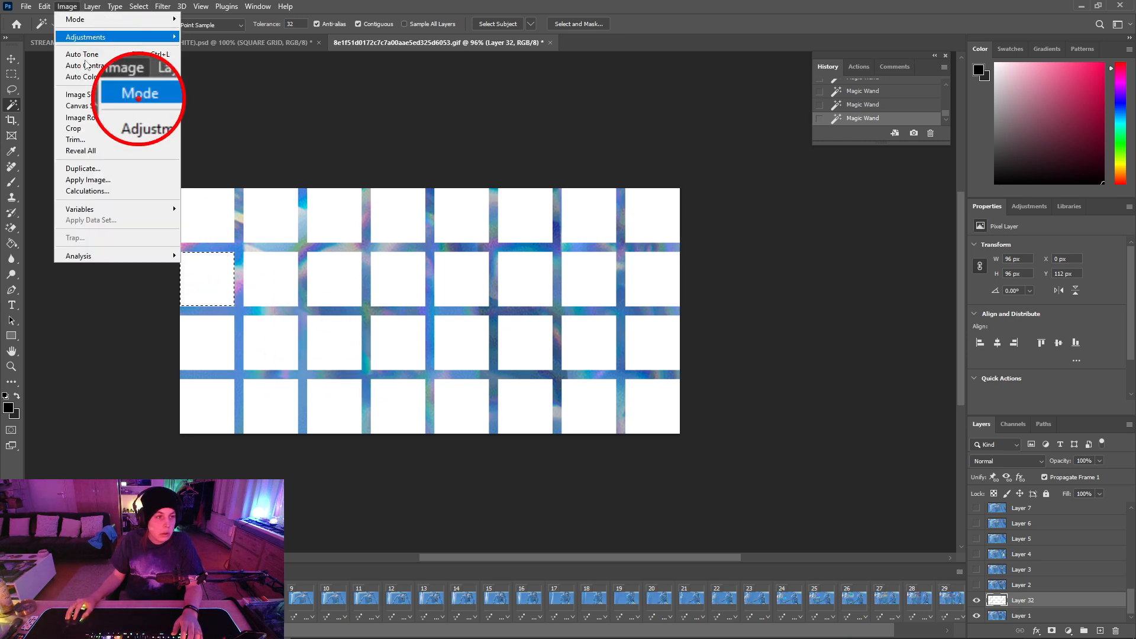
{"action": "left_click", "coordinate": [106, 128]}
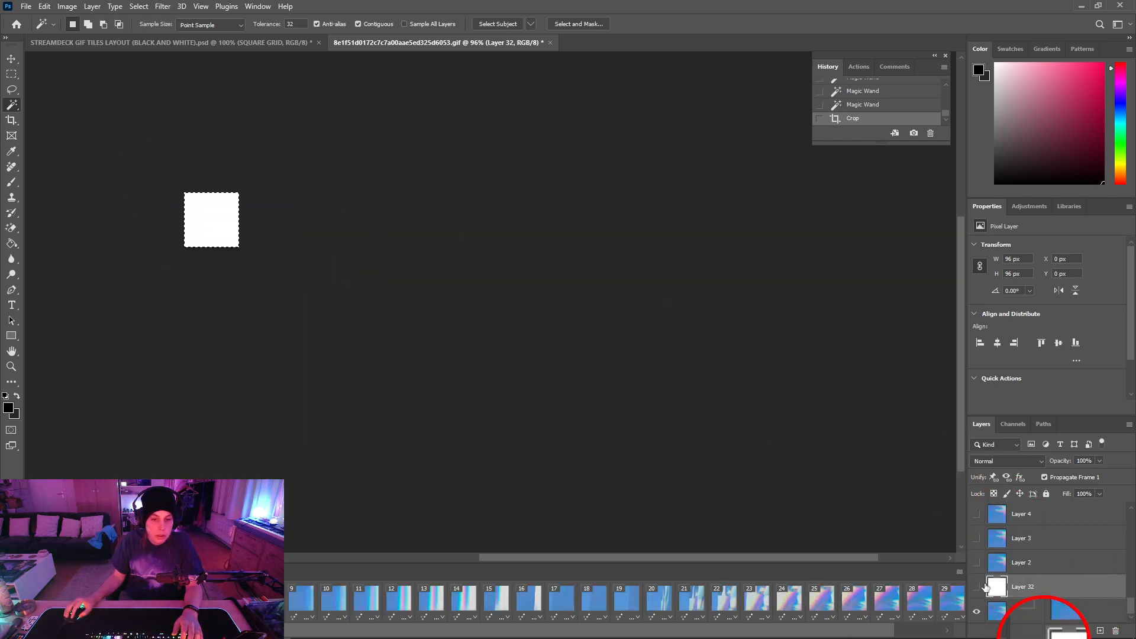
{"action": "left_click", "coordinate": [982, 587]}
Save the cropped tile for web in the ___BATCH OUTPUT folder under a name beginning with 2X, and revert to the Magic Wand history state
{"action": "left_click", "coordinate": [26, 6]}
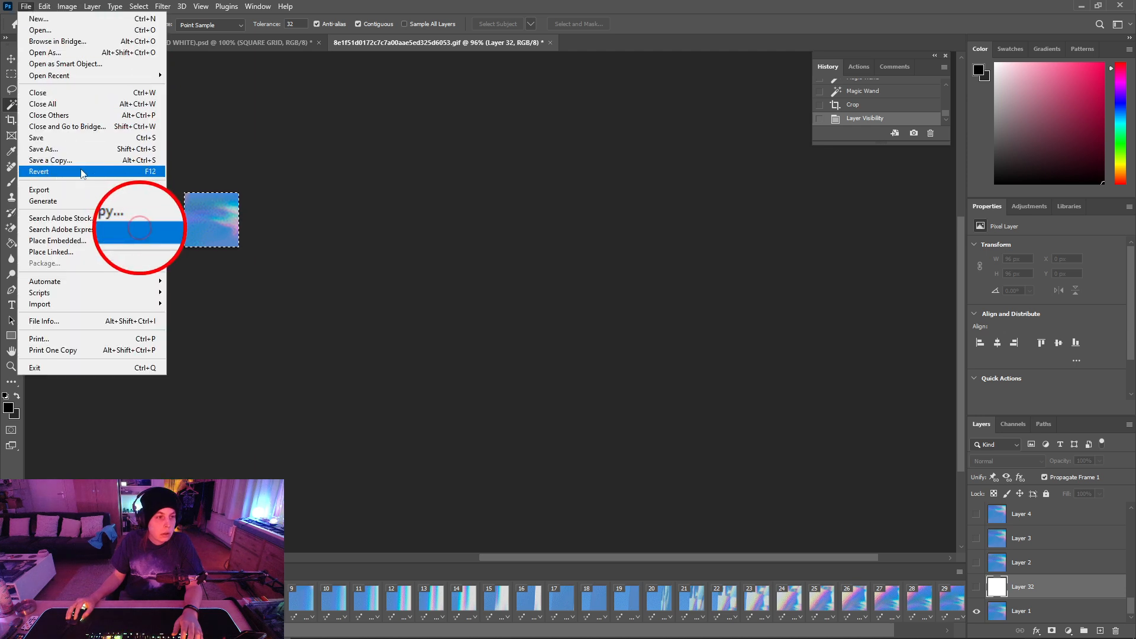
{"action": "left_click", "coordinate": [340, 245]}
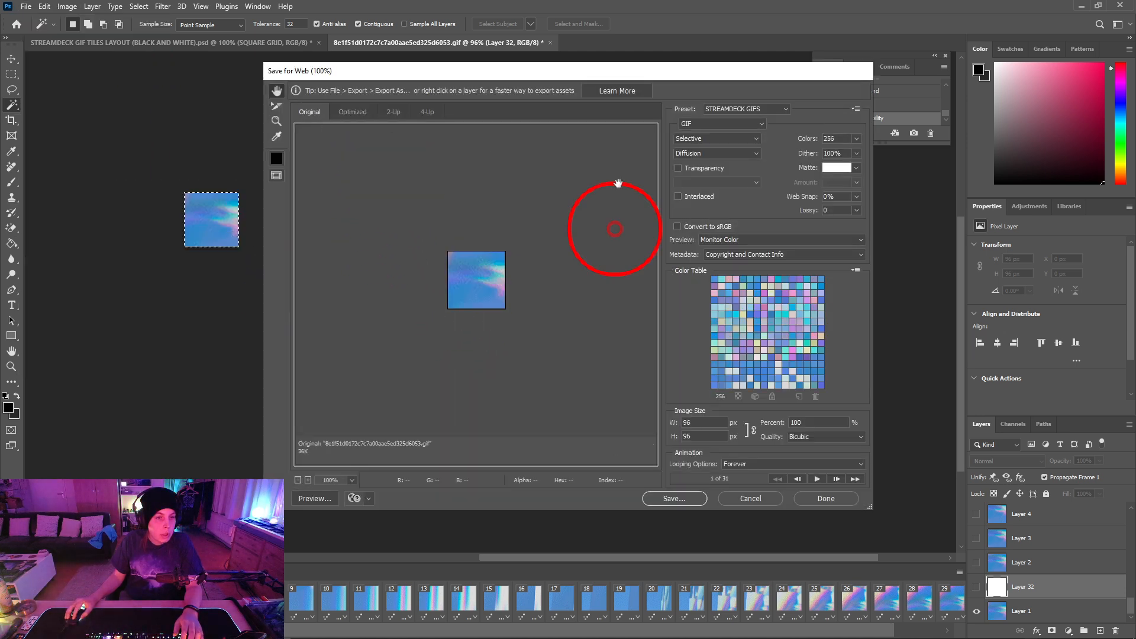
{"action": "left_click", "coordinate": [675, 499]}
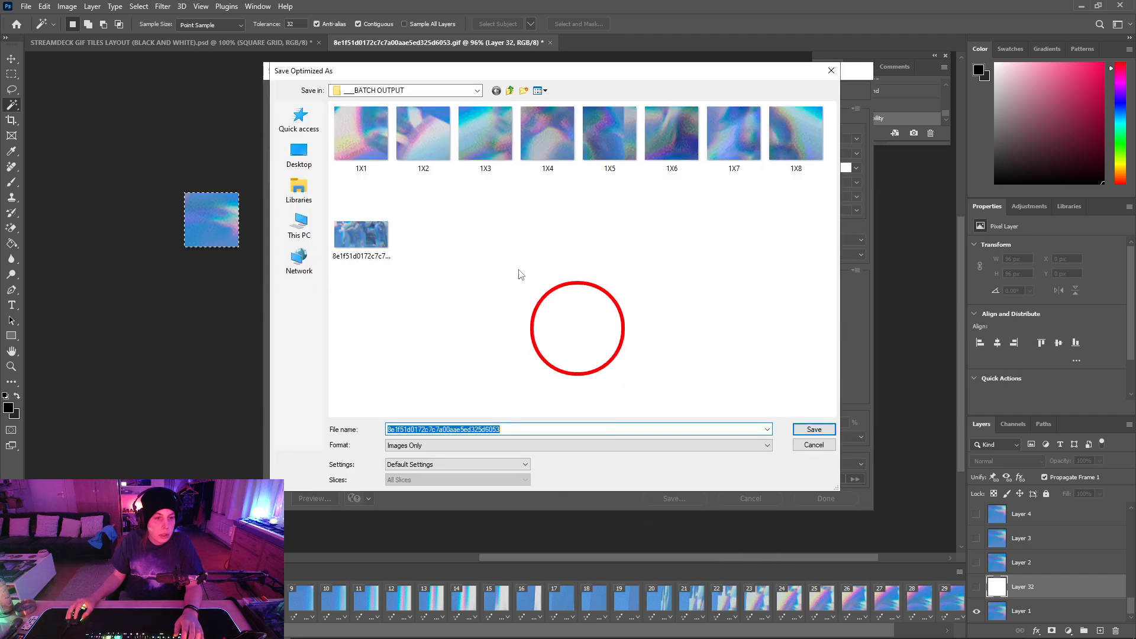
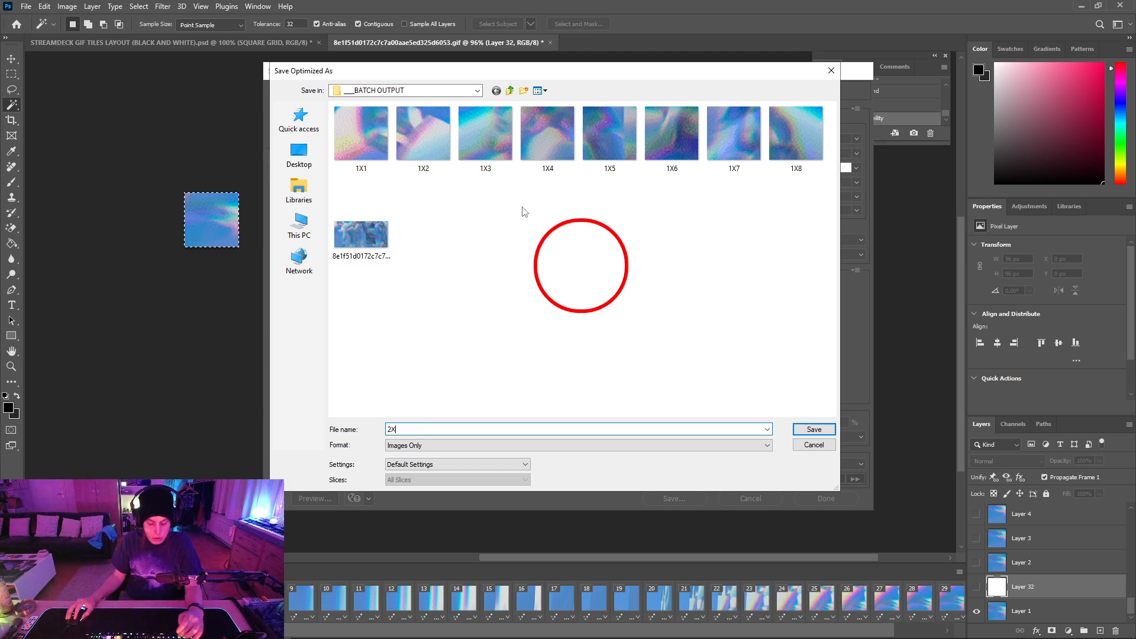
{"action": "left_click", "coordinate": [828, 429]}
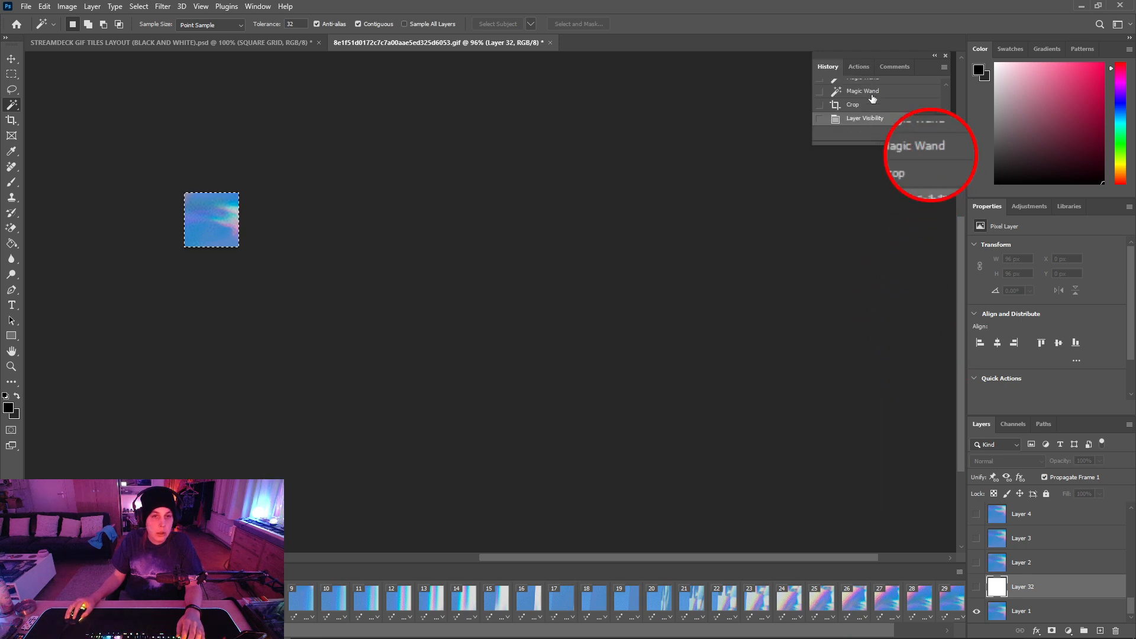
{"action": "left_click", "coordinate": [871, 92]}
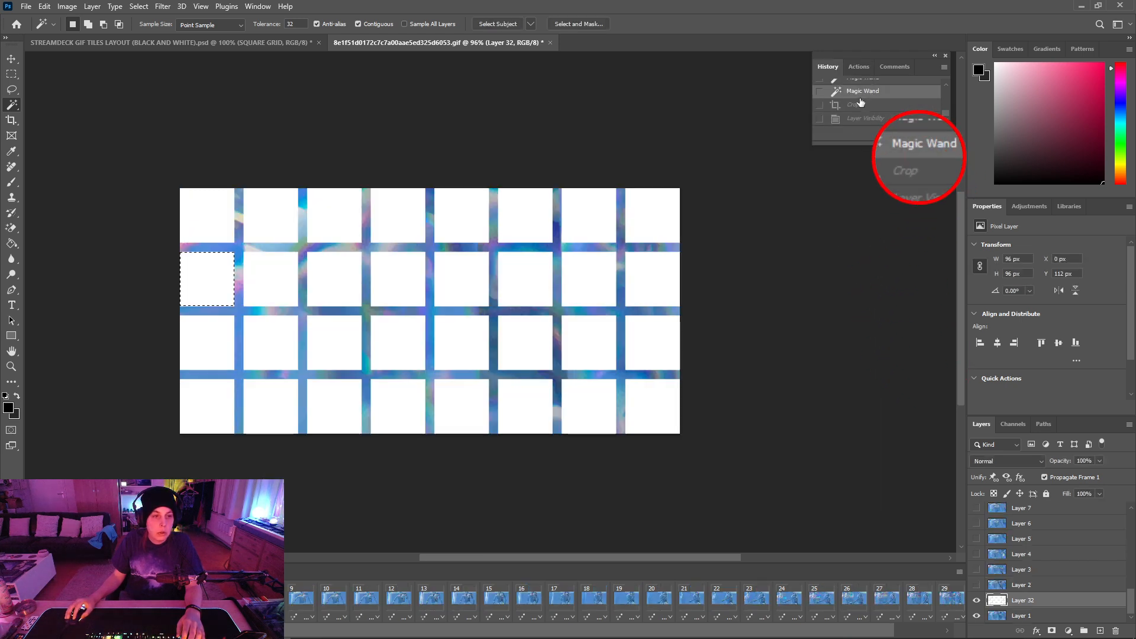
Select the second tile of the second row with the Magic Wand, crop the GIF to it and hide the grid layer
{"action": "left_click", "coordinate": [258, 277]}
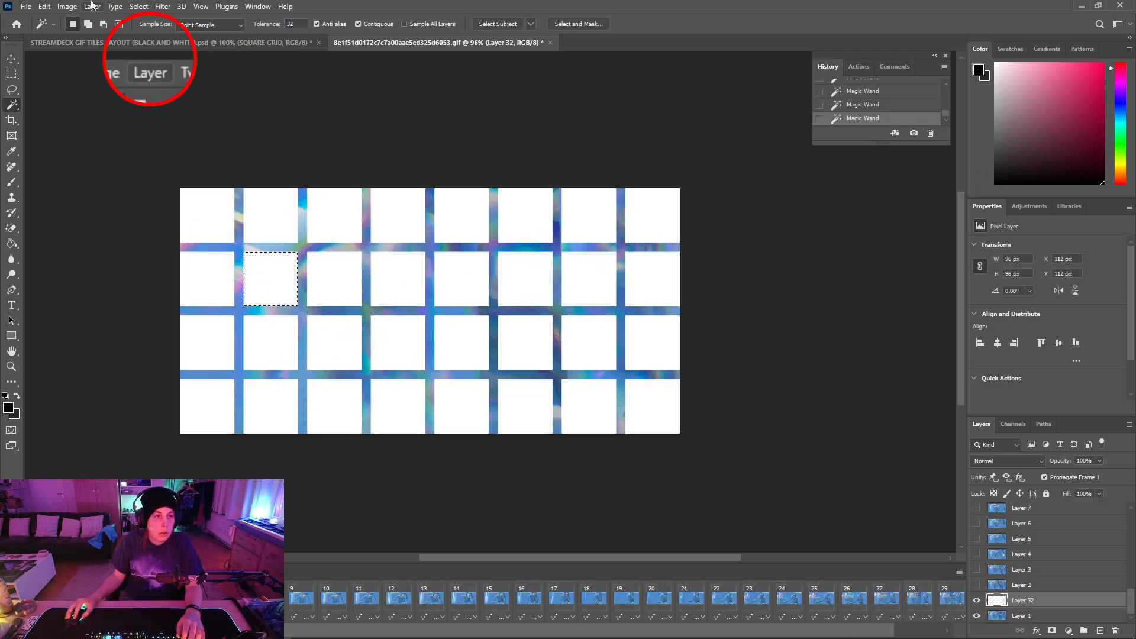
{"action": "left_click", "coordinate": [67, 6]}
{"action": "left_click", "coordinate": [77, 134]}
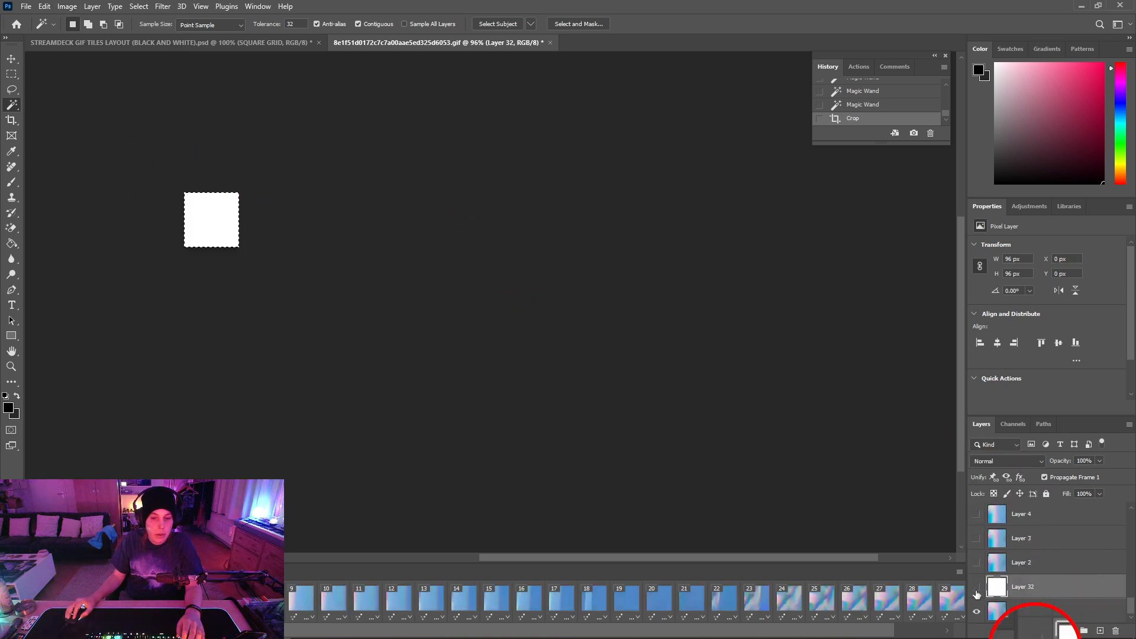
{"action": "left_click", "coordinate": [977, 588]}
Export the cropped second tile of the second row with Save for Web, using the original preview, and start saving the GIF
{"action": "left_click", "coordinate": [26, 5]}
{"action": "mouse_move", "coordinate": [110, 195]}
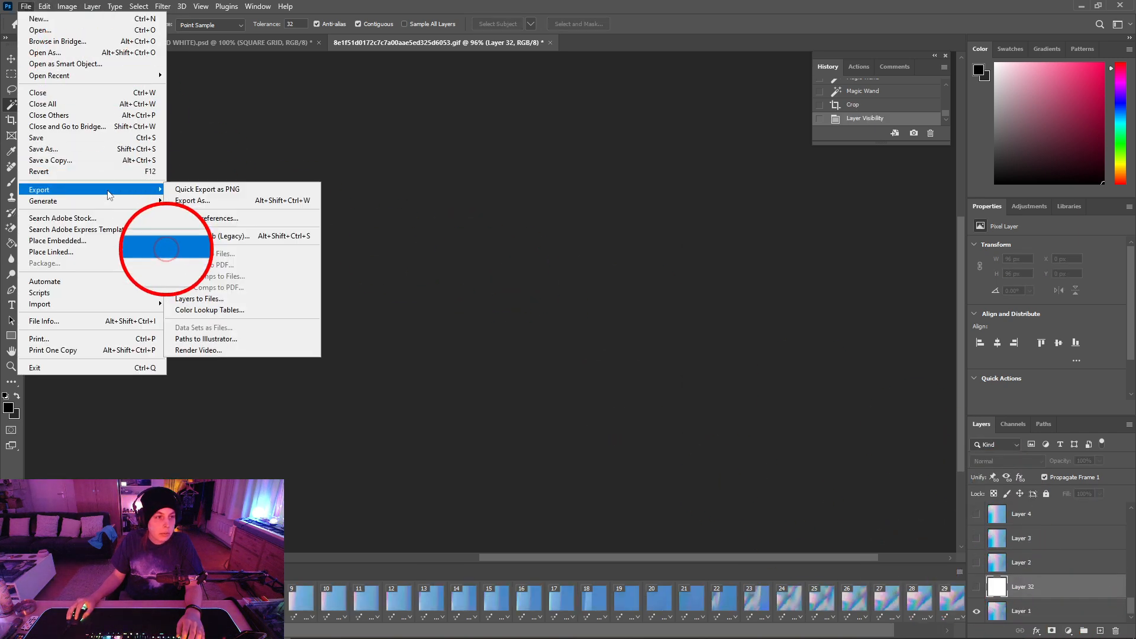
{"action": "left_click", "coordinate": [231, 235]}
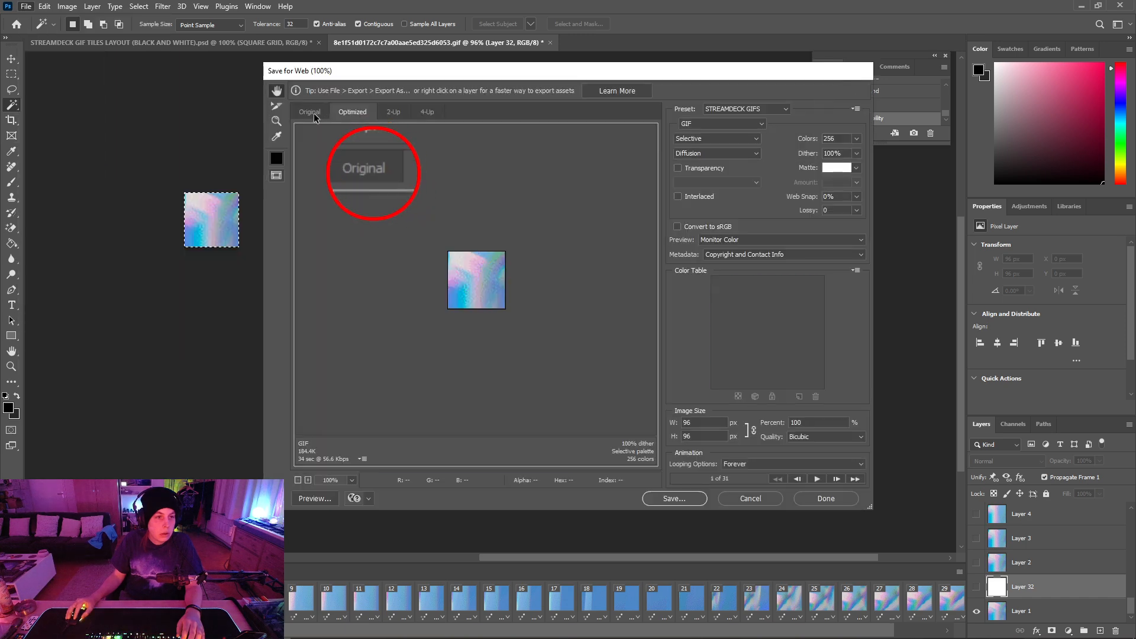
{"action": "left_click", "coordinate": [315, 113]}
{"action": "left_click", "coordinate": [674, 498]}
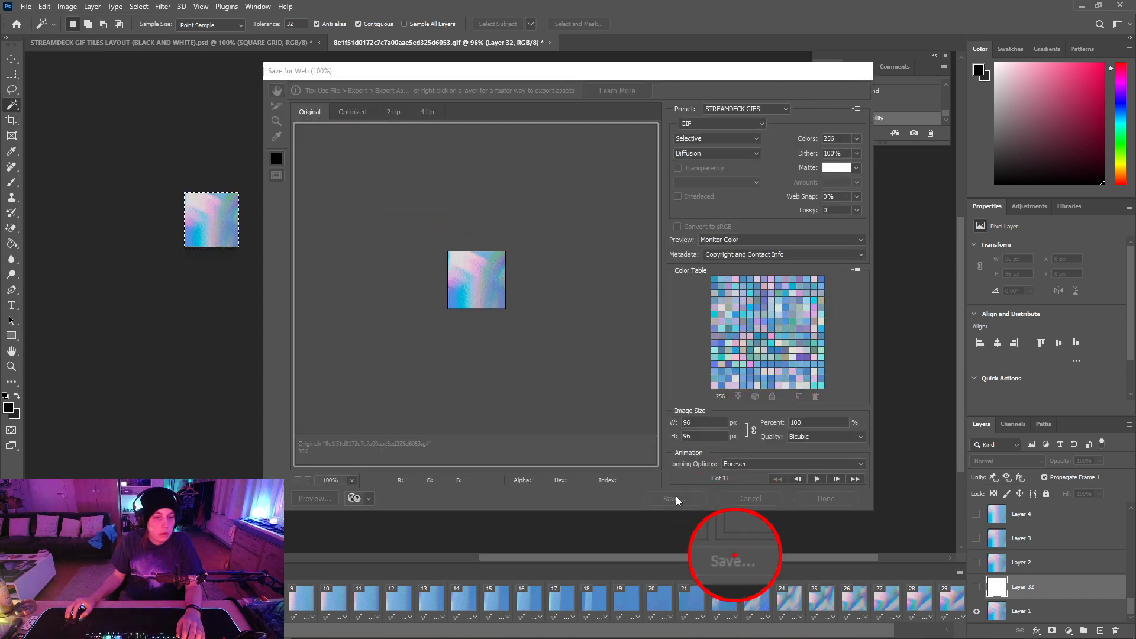
Save the optimized tile GIF as 2X2 in the ___BATCH OUTPUT folder
{"action": "type", "text": "2X"}
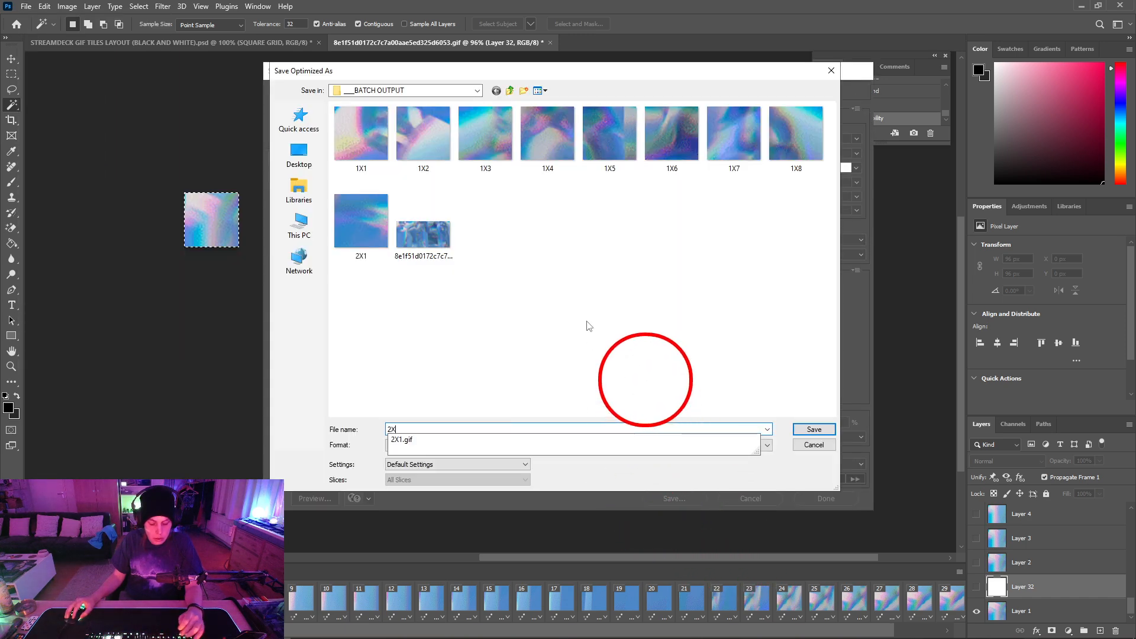
{"action": "type", "text": "1"}
{"action": "left_click", "coordinate": [799, 429]}
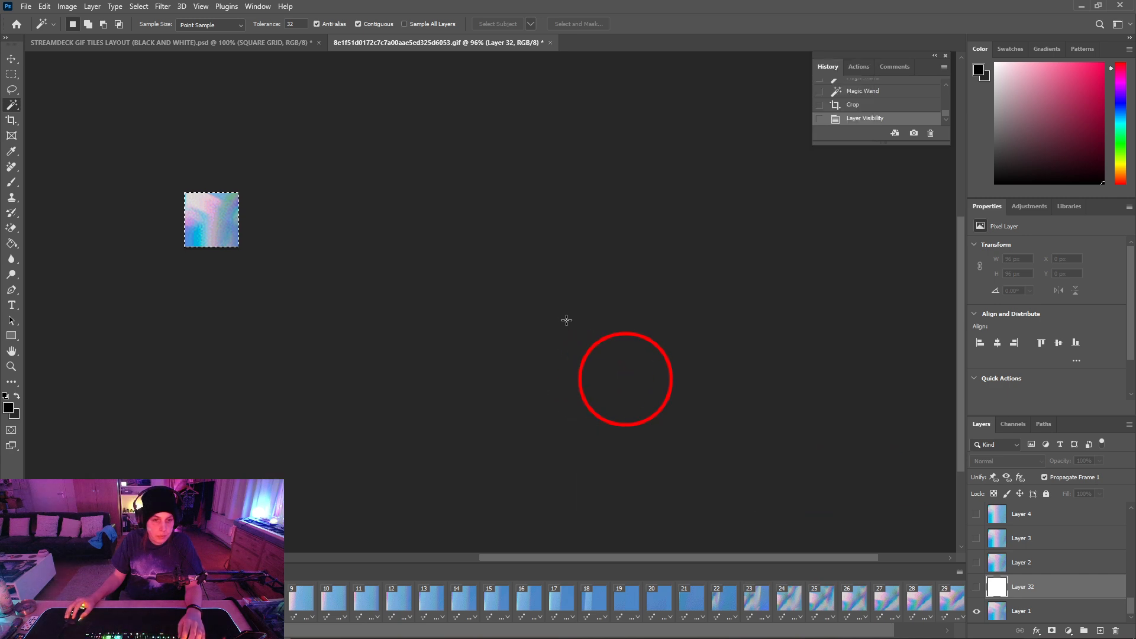
Revert the history to before the crop, then crop the canvas to the third white square in the second row
{"action": "left_click", "coordinate": [864, 91]}
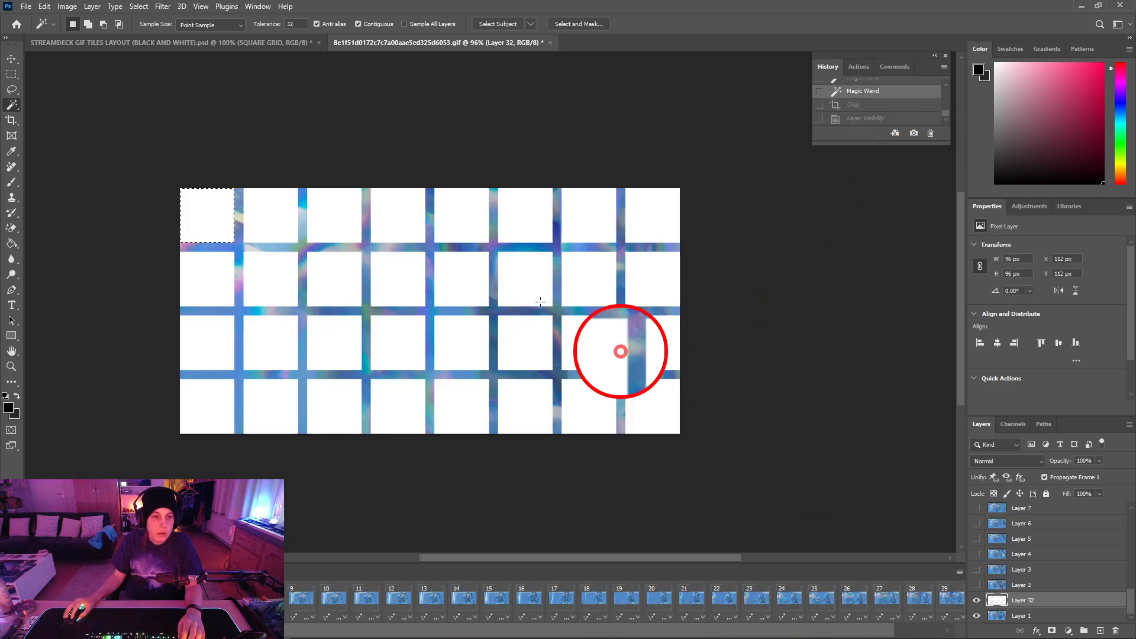
{"action": "left_click", "coordinate": [330, 287]}
{"action": "left_click", "coordinate": [67, 6]}
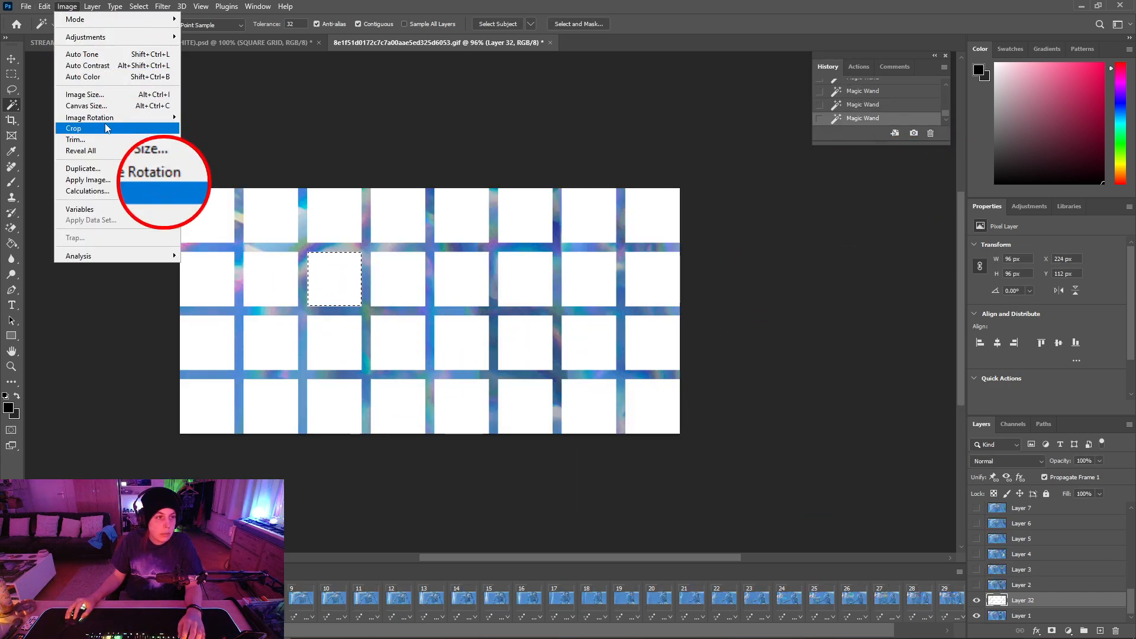
{"action": "left_click", "coordinate": [74, 128]}
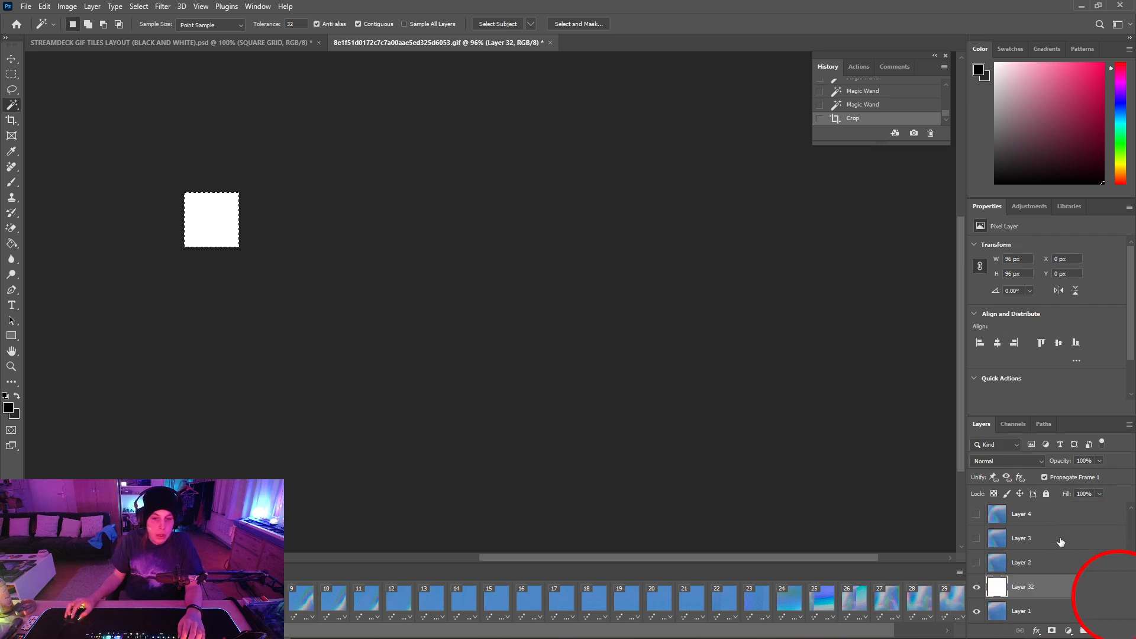
Hide the white grid Layer 32 and export the tile with Save for Web as a GIF named 2X3
{"action": "left_click", "coordinate": [978, 594]}
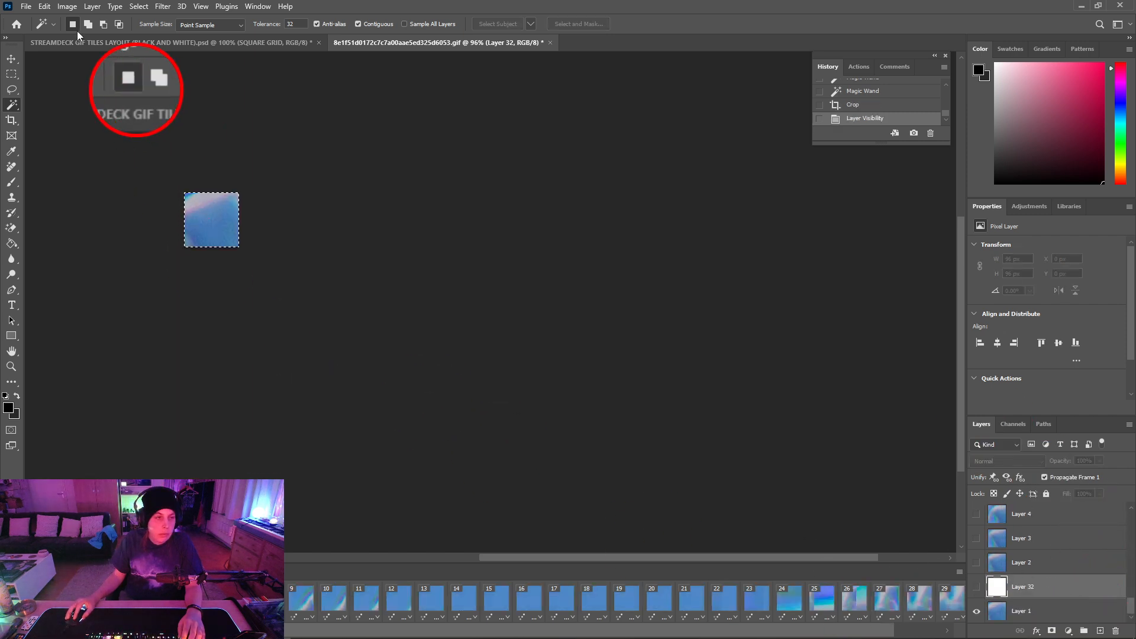
{"action": "left_click", "coordinate": [26, 5]}
{"action": "mouse_move", "coordinate": [45, 6]}
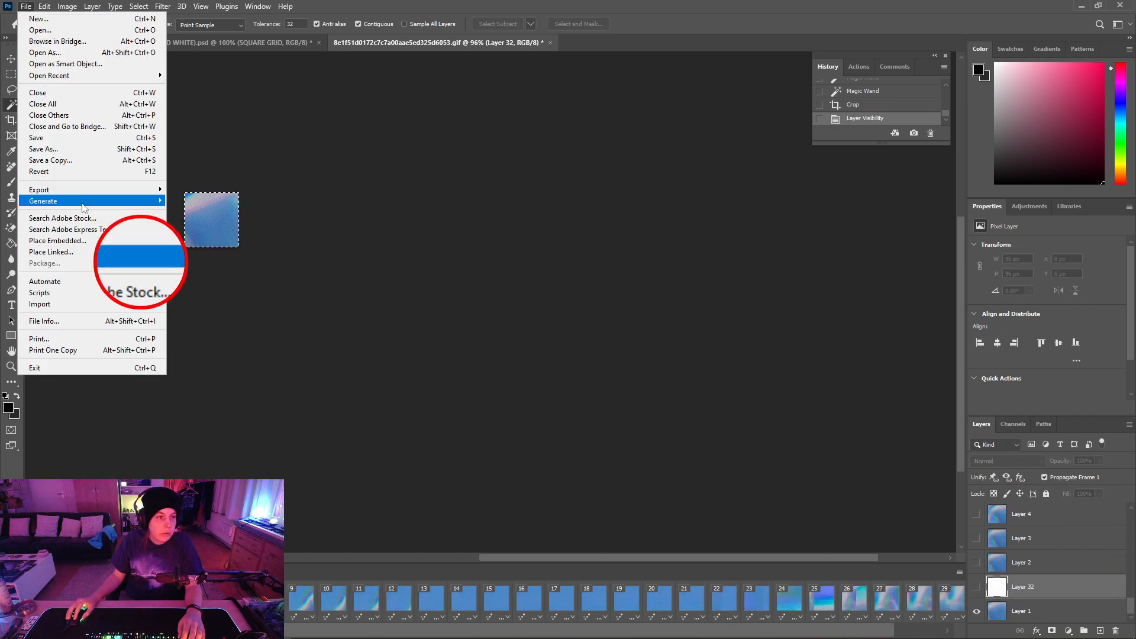
{"action": "mouse_move", "coordinate": [116, 190]}
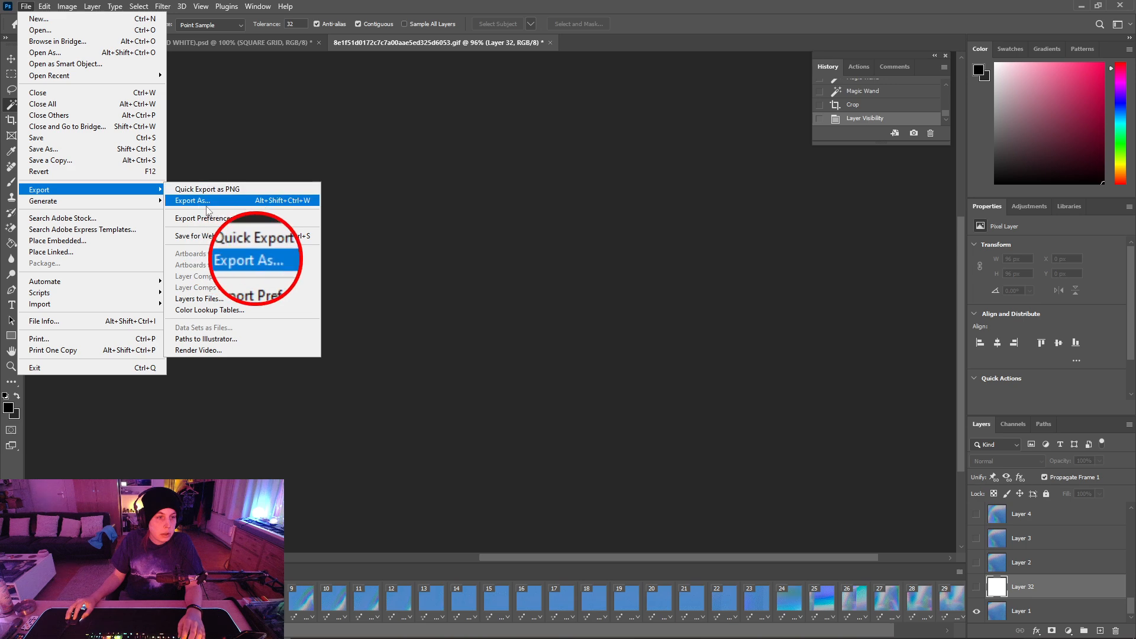
{"action": "left_click", "coordinate": [226, 239]}
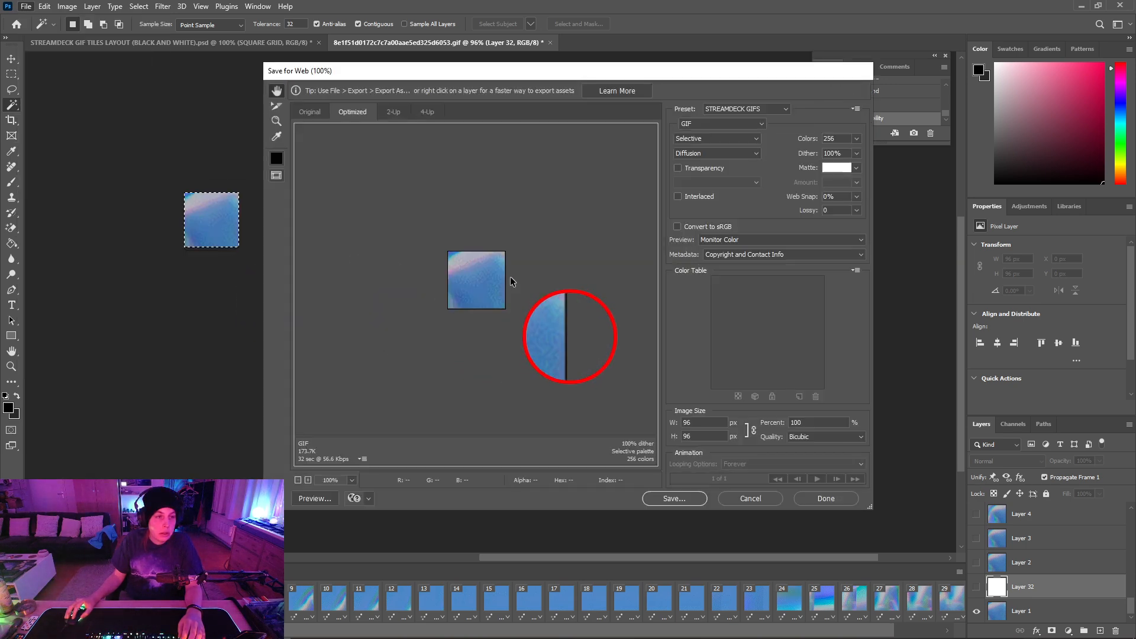
{"action": "left_click", "coordinate": [303, 116]}
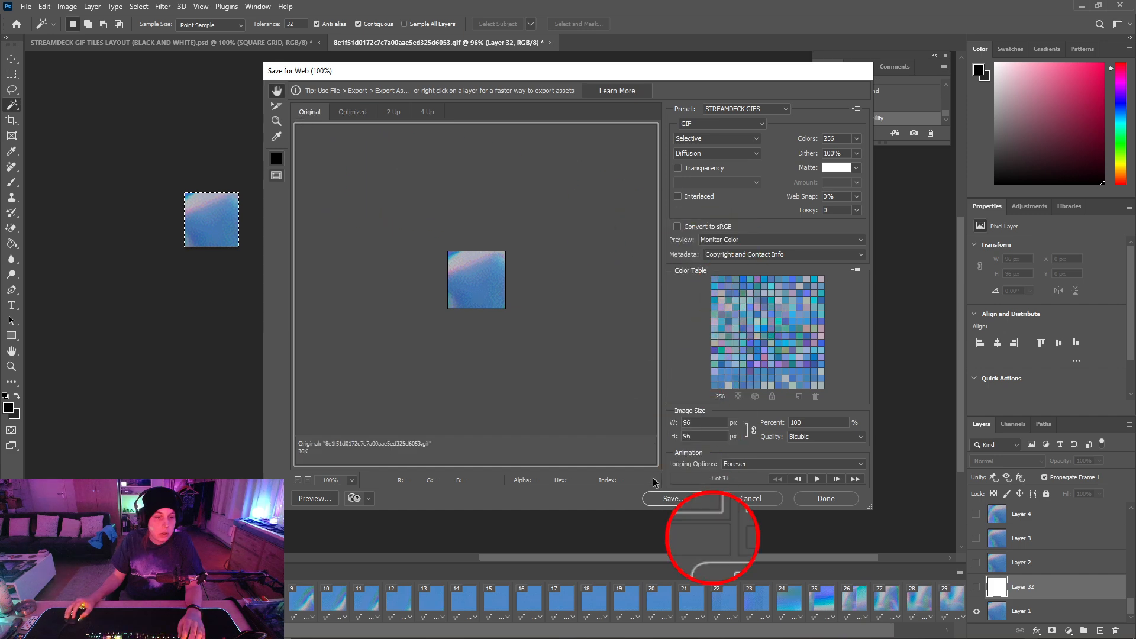
{"action": "left_click", "coordinate": [671, 498]}
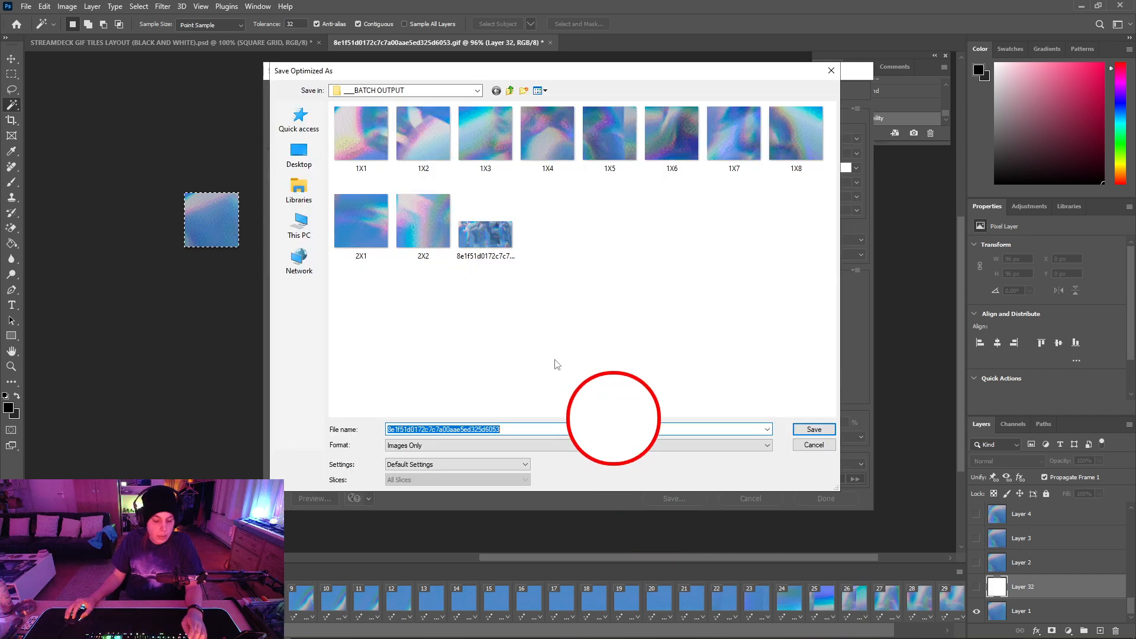
{"action": "type", "text": "2X3"}
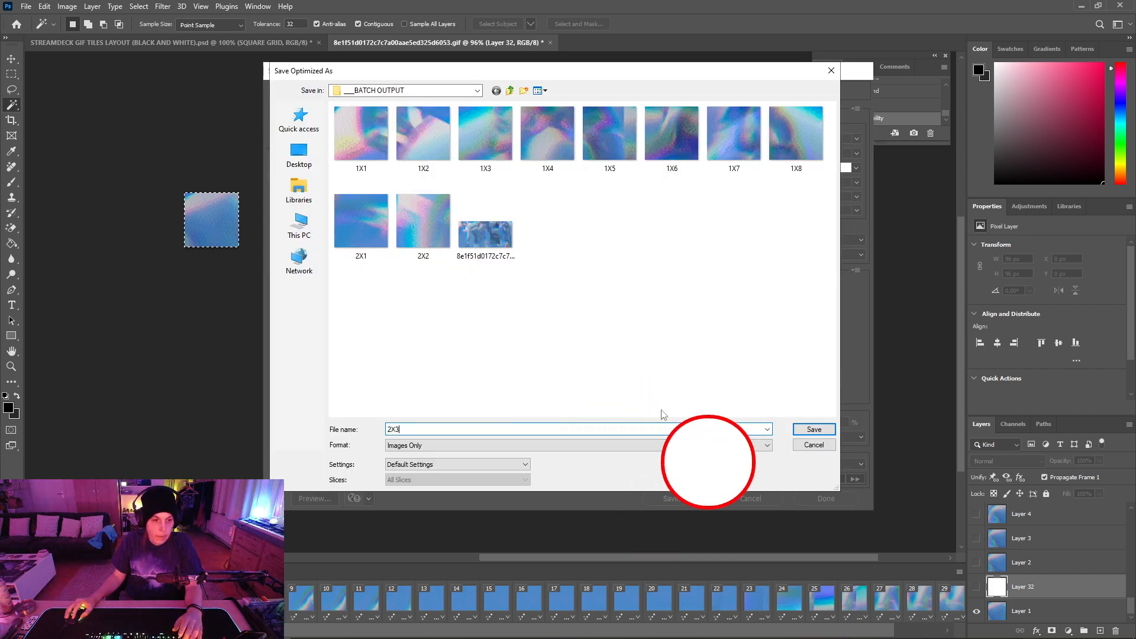
{"action": "left_click", "coordinate": [812, 431]}
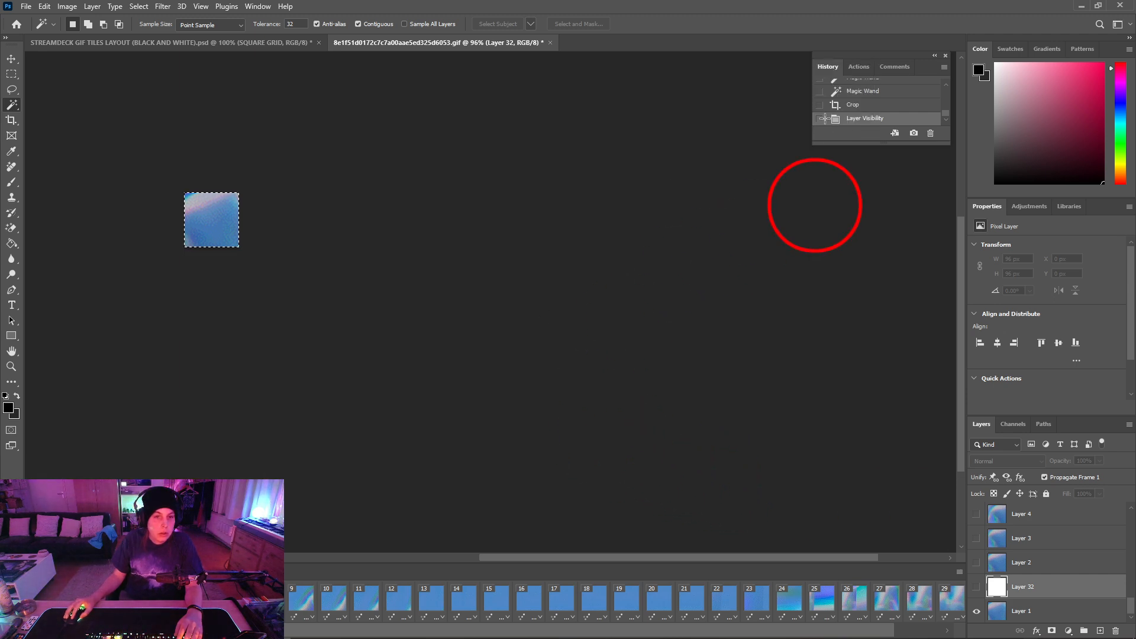
Restore the uncropped grid from the history and crop the canvas to the fourth white square in the second row
{"action": "left_click", "coordinate": [862, 90]}
{"action": "left_click", "coordinate": [350, 278]}
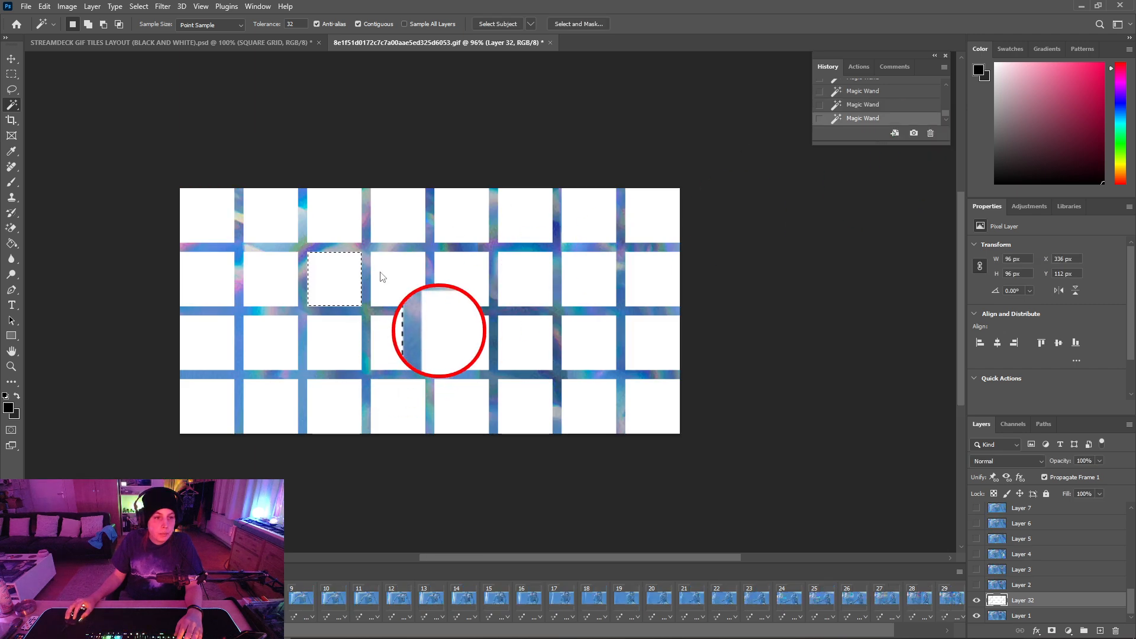
{"action": "left_click", "coordinate": [381, 277]}
{"action": "left_click", "coordinate": [67, 6]}
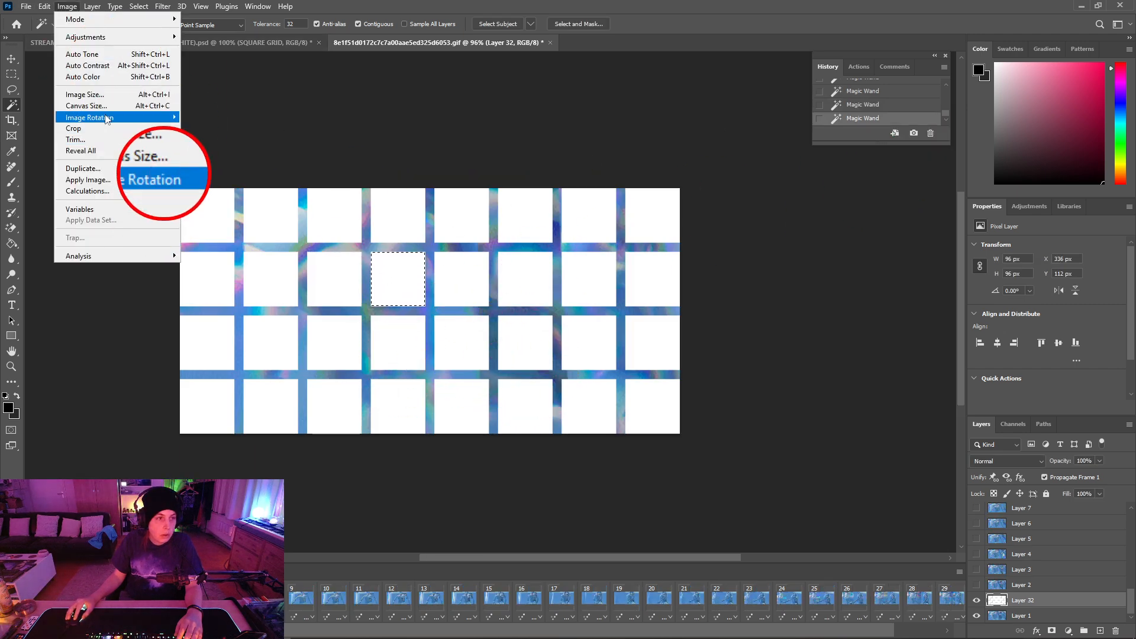
{"action": "left_click", "coordinate": [95, 128]}
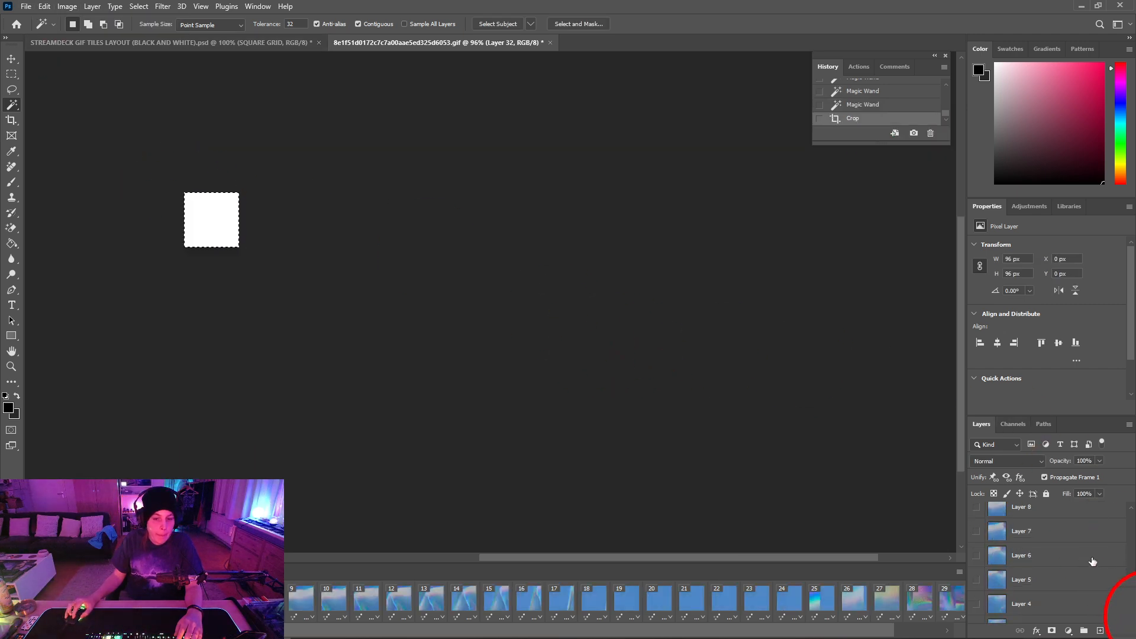
Hide Layer 32 and export the cropped animation with Save for Web as a GIF named 2X4
{"action": "scroll", "coordinate": [1092, 561], "scroll_direction": "down", "scroll_amount": 2}
{"action": "left_click", "coordinate": [976, 587]}
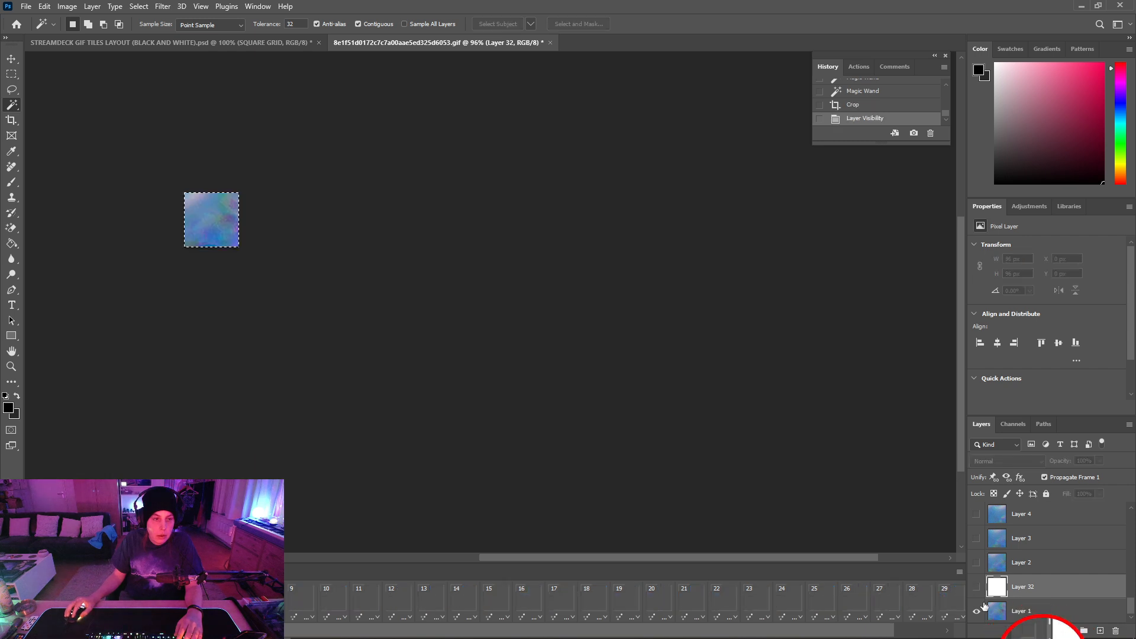
{"action": "left_click", "coordinate": [26, 6]}
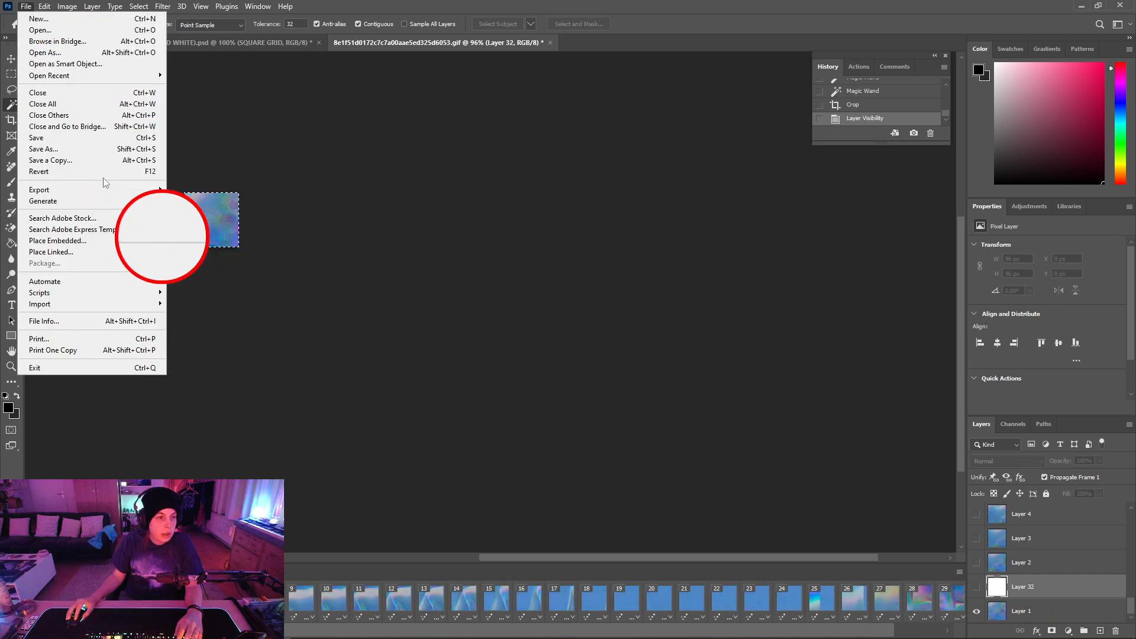
{"action": "left_click", "coordinate": [107, 190]}
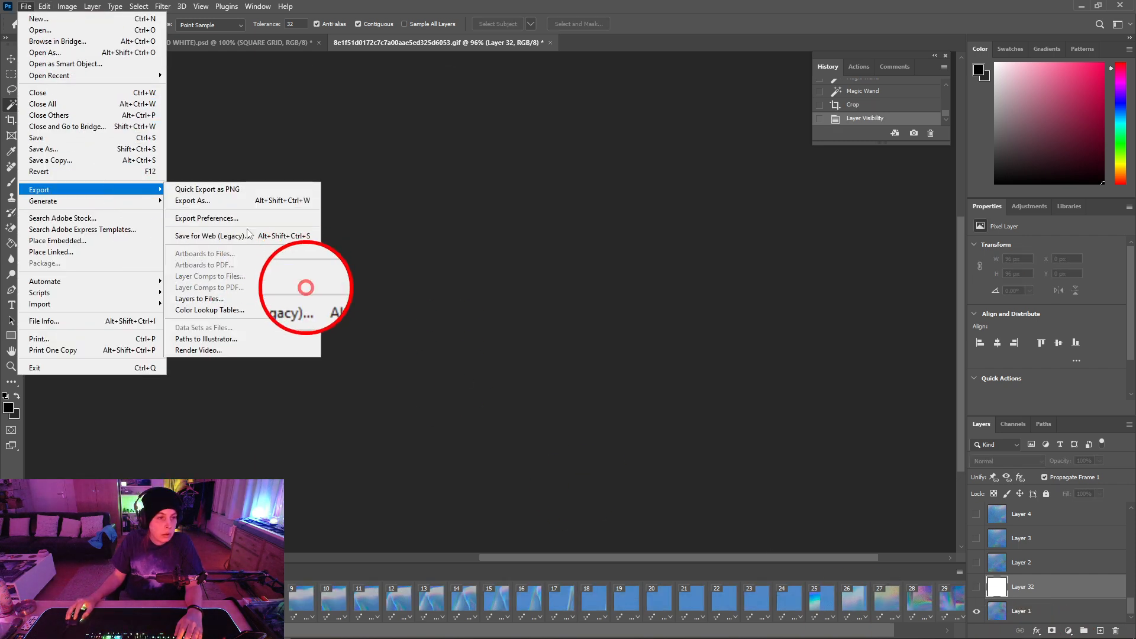
{"action": "left_click", "coordinate": [247, 238]}
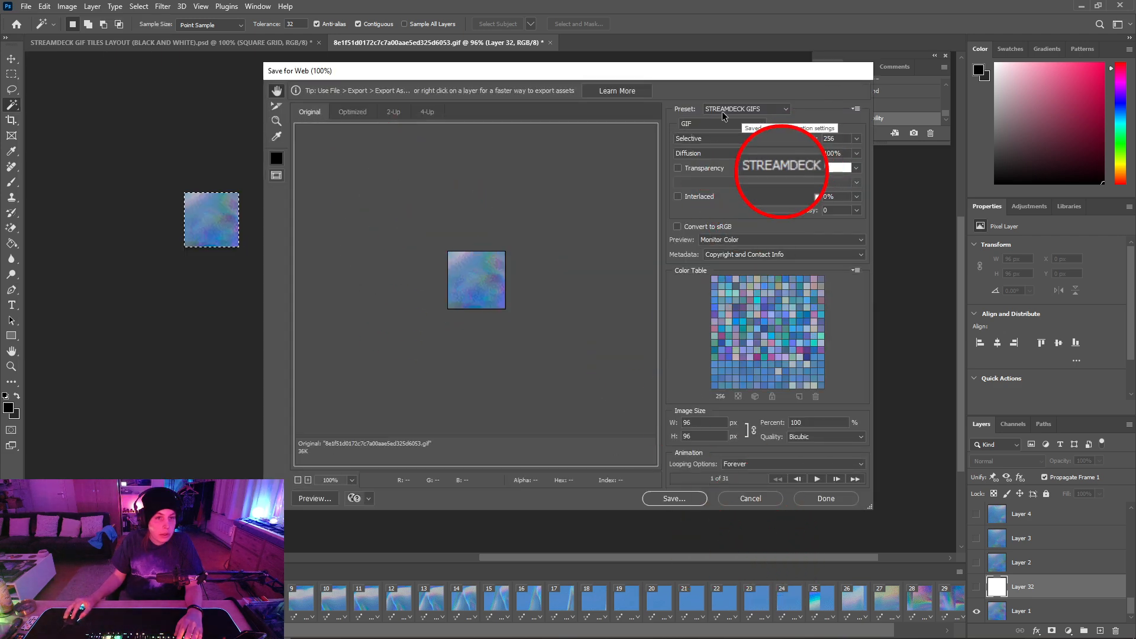
{"action": "left_click", "coordinate": [672, 499]}
{"action": "type", "text": "2"}
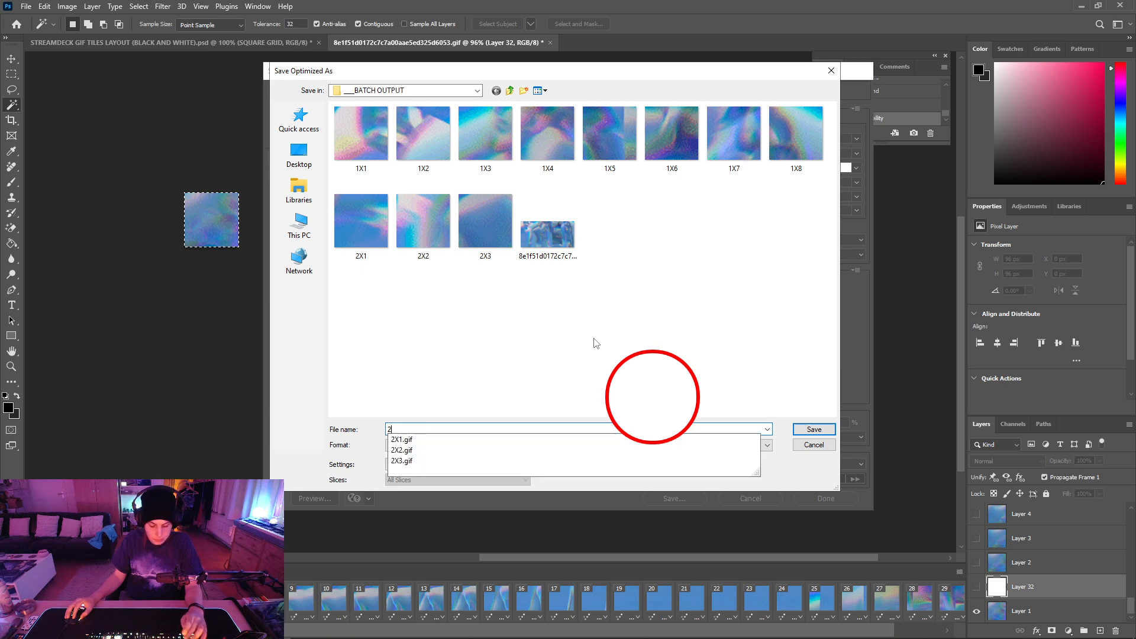
{"action": "type", "text": "X4"}
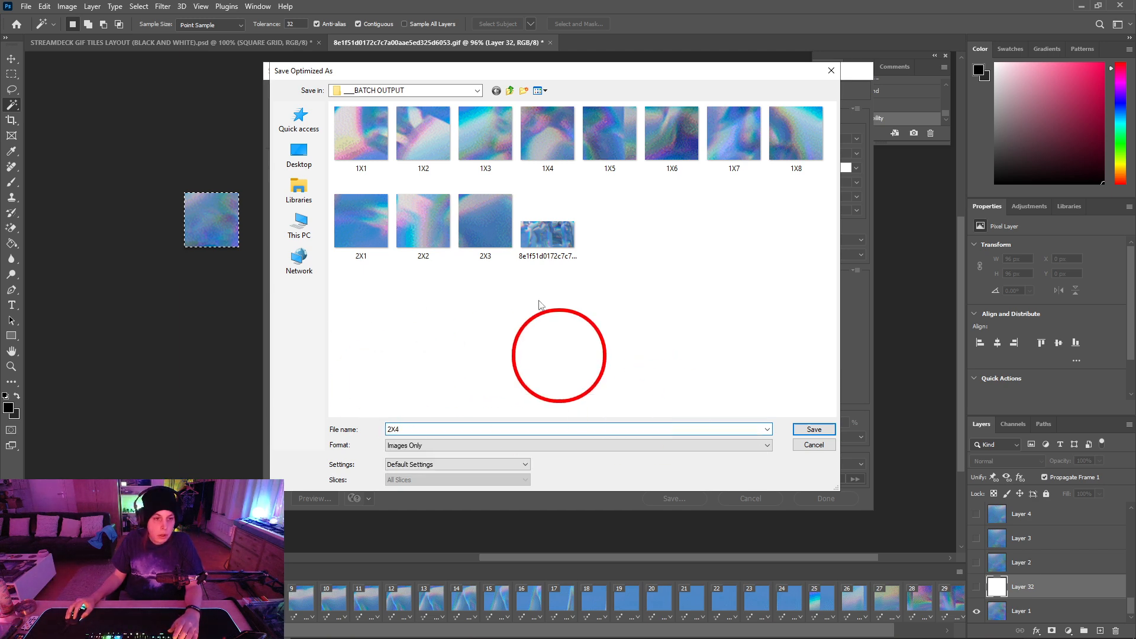
{"action": "left_click", "coordinate": [804, 435]}
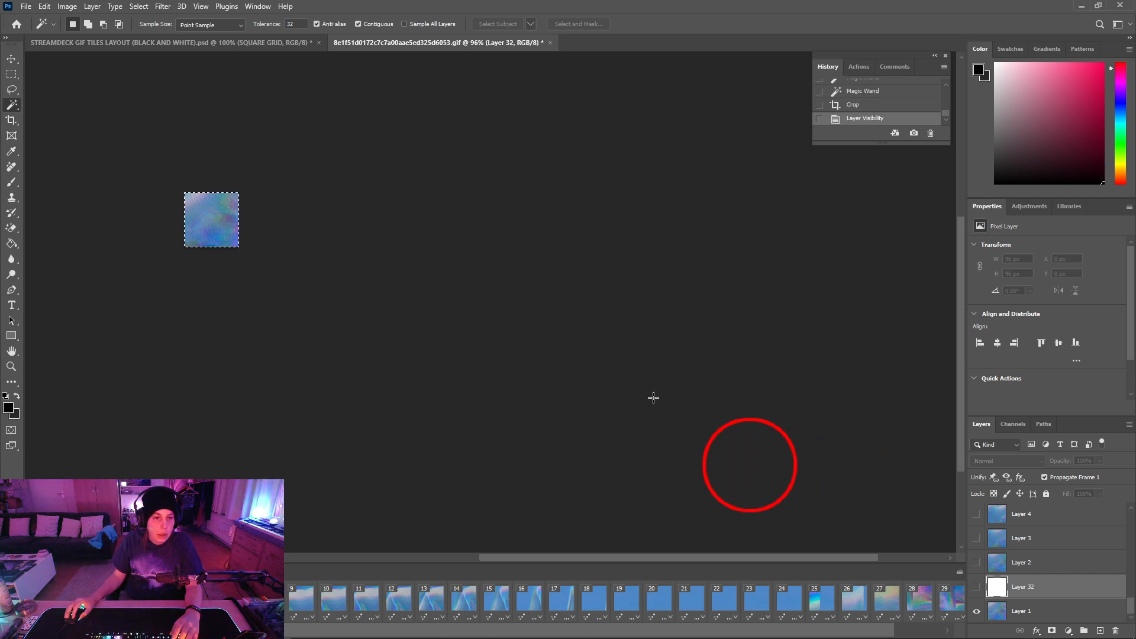
Go back to the full grid before the crop and crop the canvas to the fifth white square in the second row
{"action": "left_click", "coordinate": [867, 92]}
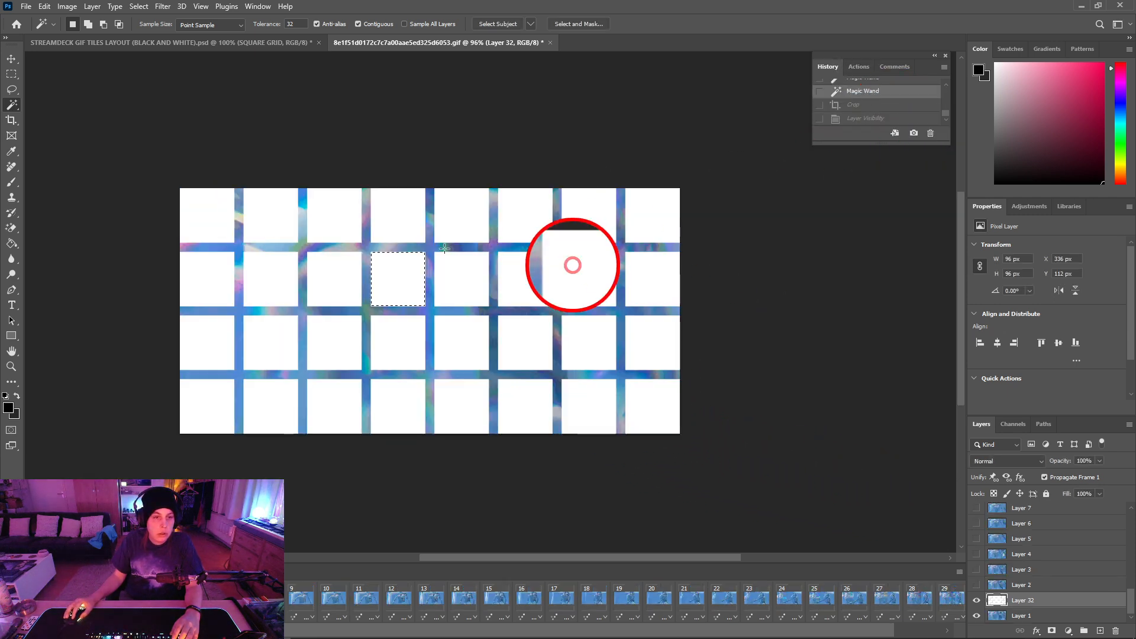
{"action": "left_click", "coordinate": [457, 284]}
{"action": "left_click", "coordinate": [68, 7]}
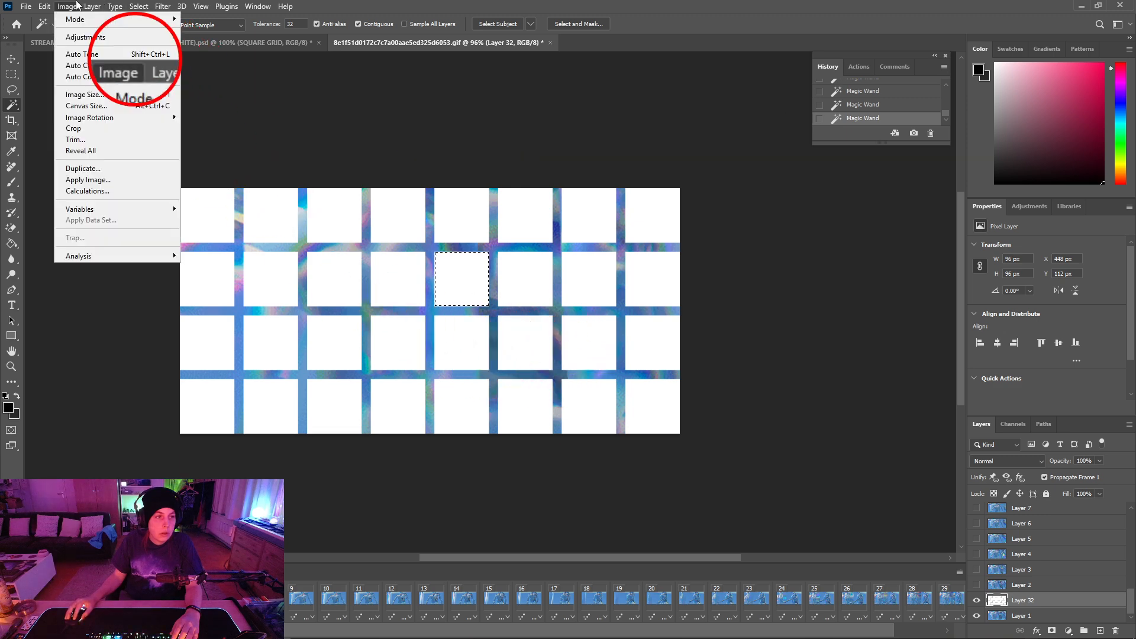
{"action": "left_click", "coordinate": [69, 128]}
{"action": "left_click", "coordinate": [67, 7]}
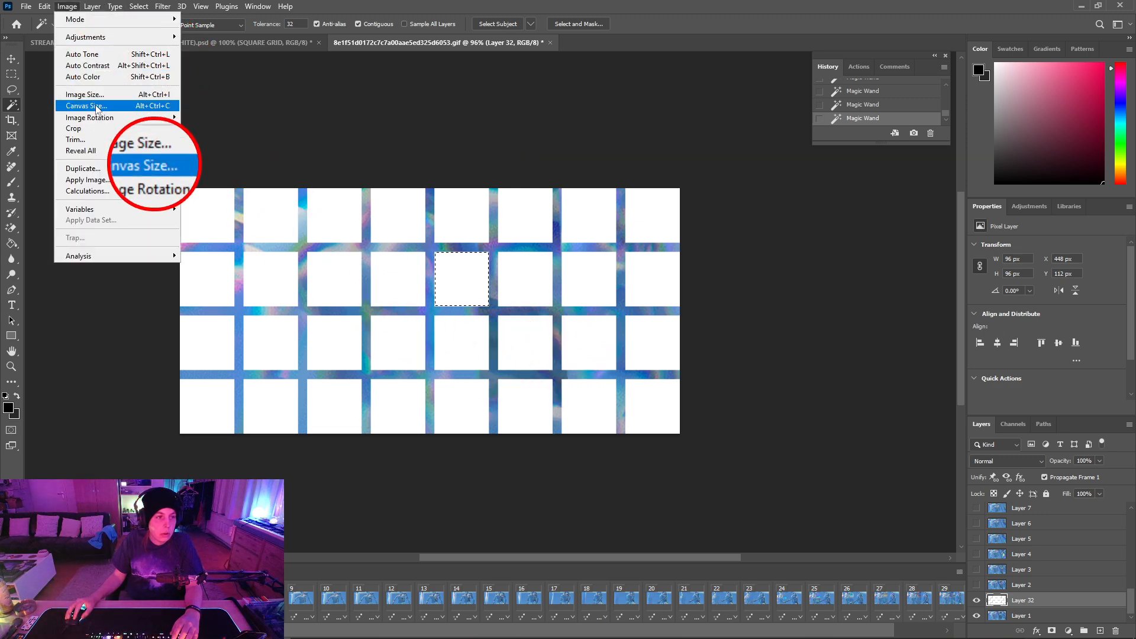
{"action": "left_click", "coordinate": [88, 129]}
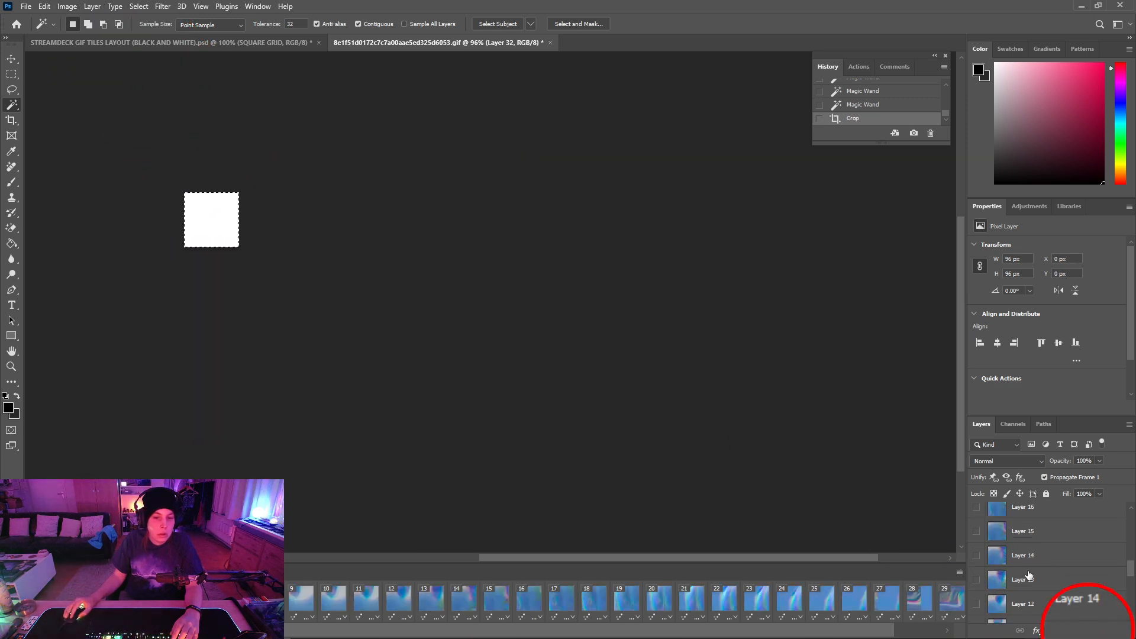
Turn off the visibility of Layer 32 and save the tile for web as a GIF named 2X5
{"action": "scroll", "coordinate": [1018, 576], "scroll_direction": "down", "scroll_amount": 3}
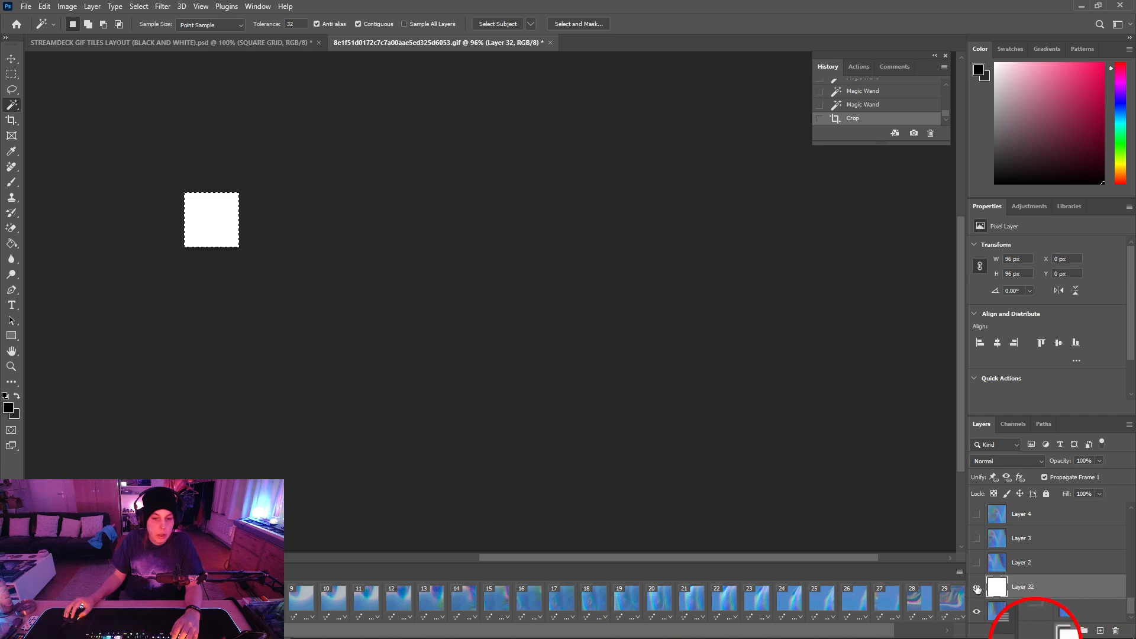
{"action": "left_click", "coordinate": [977, 588]}
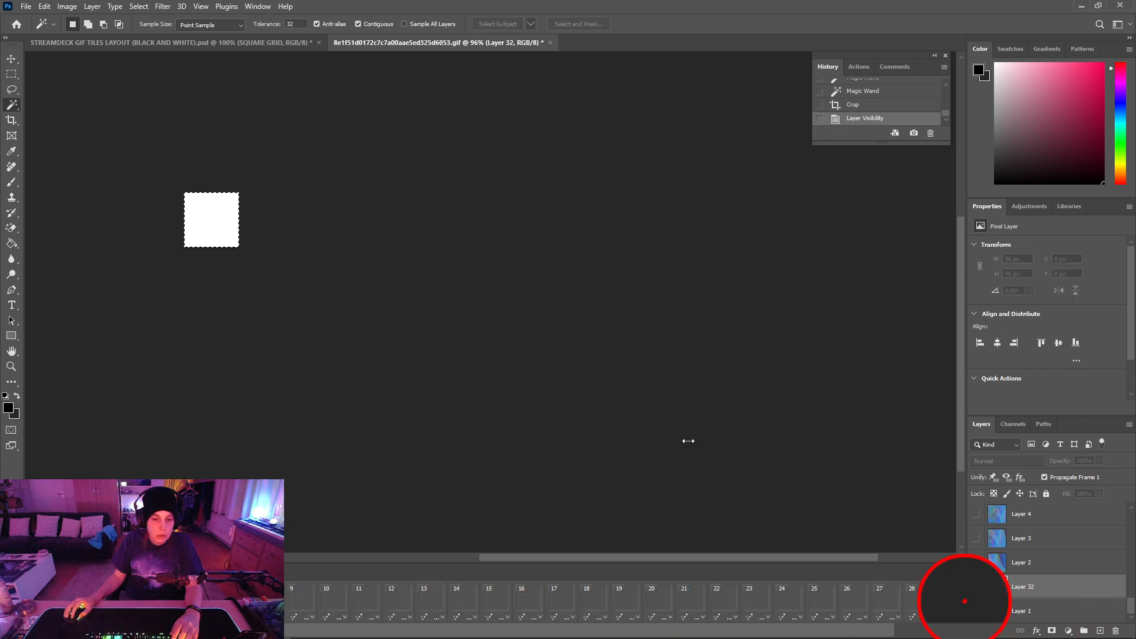
{"action": "left_click", "coordinate": [26, 7]}
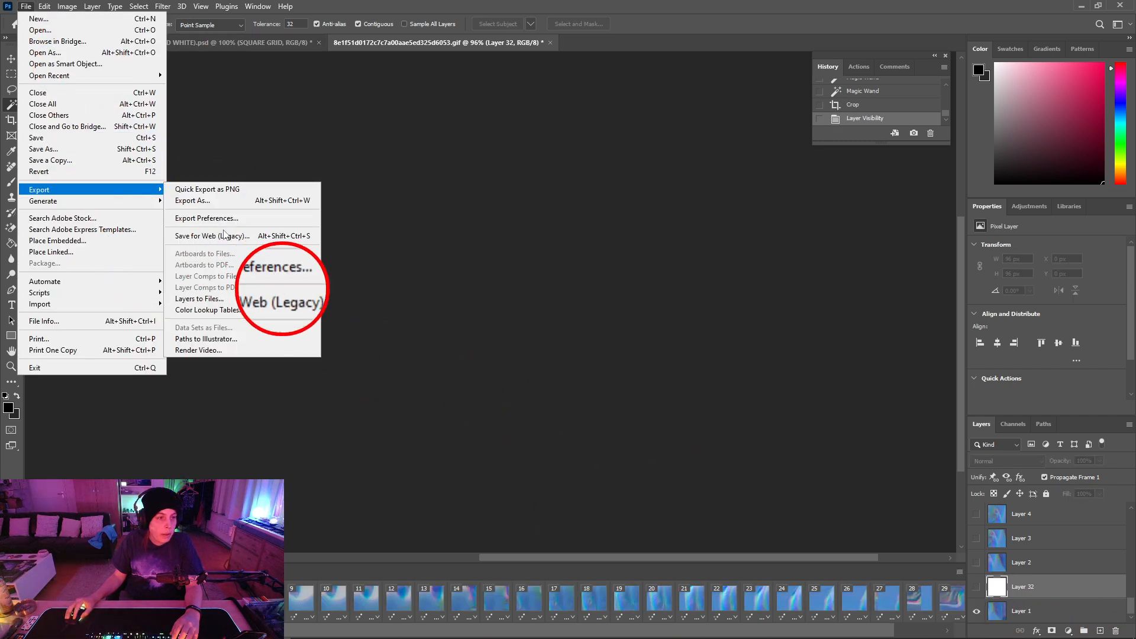
{"action": "left_click", "coordinate": [229, 237]}
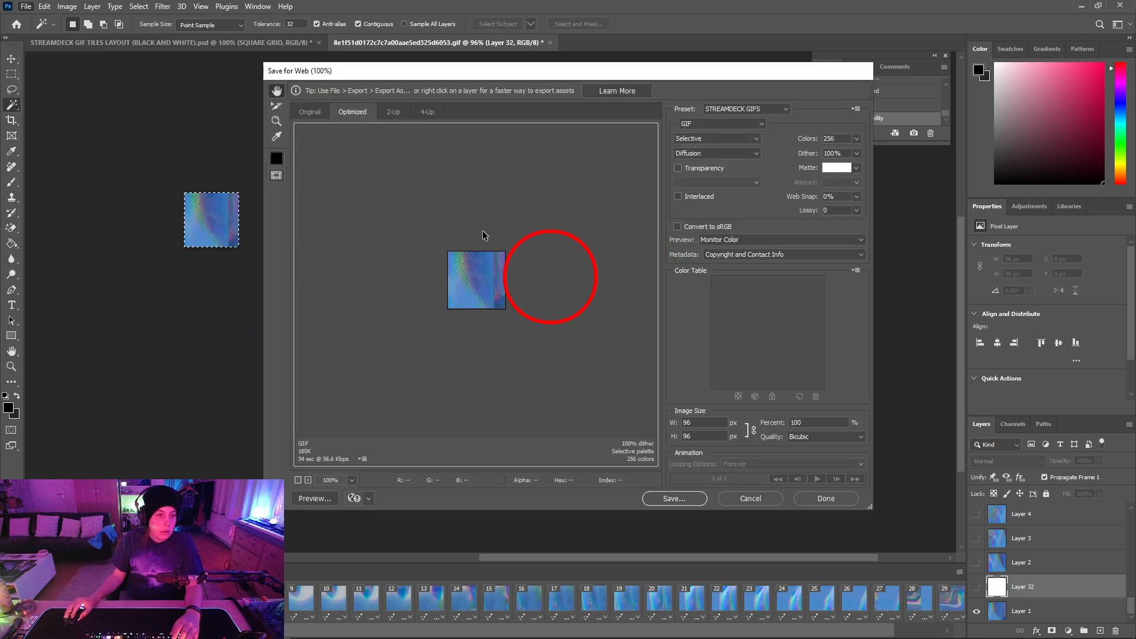
{"action": "left_click", "coordinate": [664, 498]}
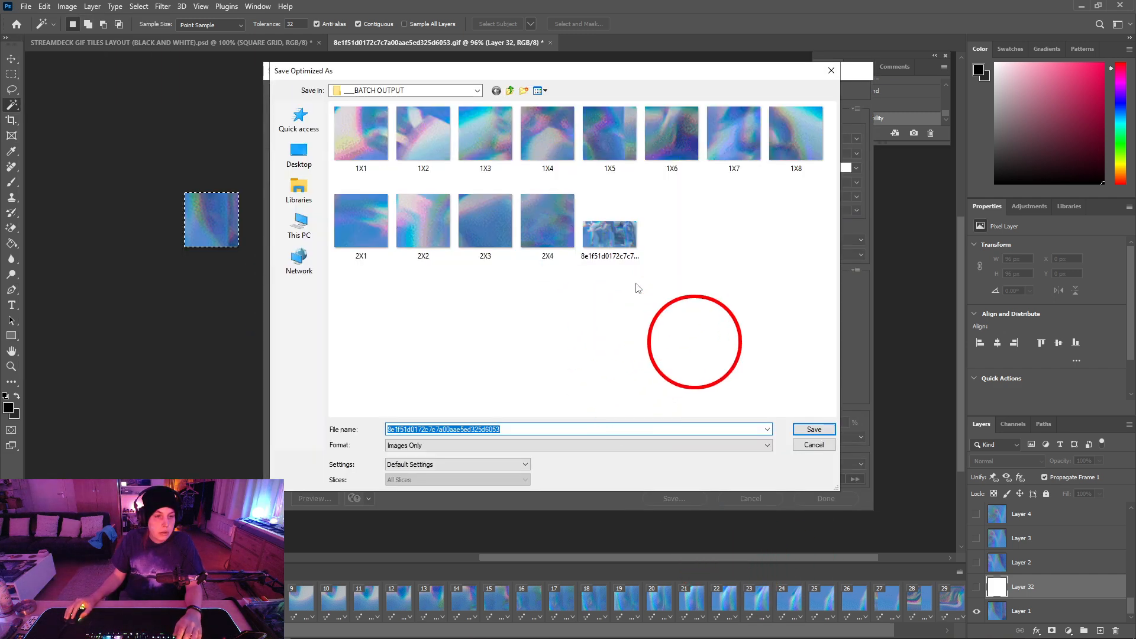
{"action": "type", "text": "2X5"}
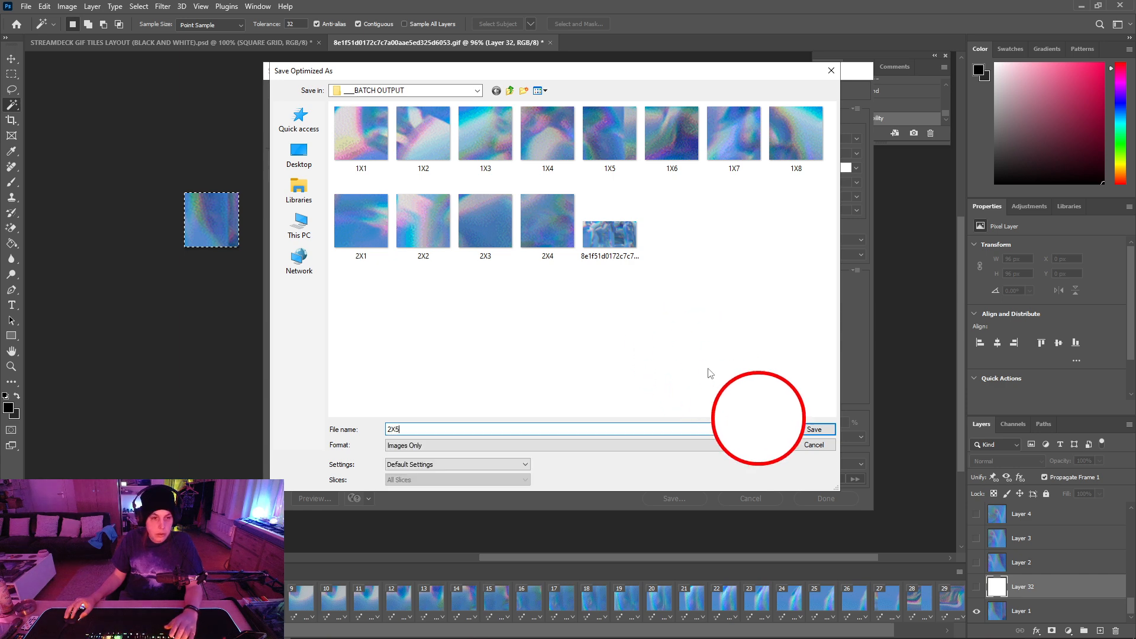
{"action": "left_click", "coordinate": [814, 429]}
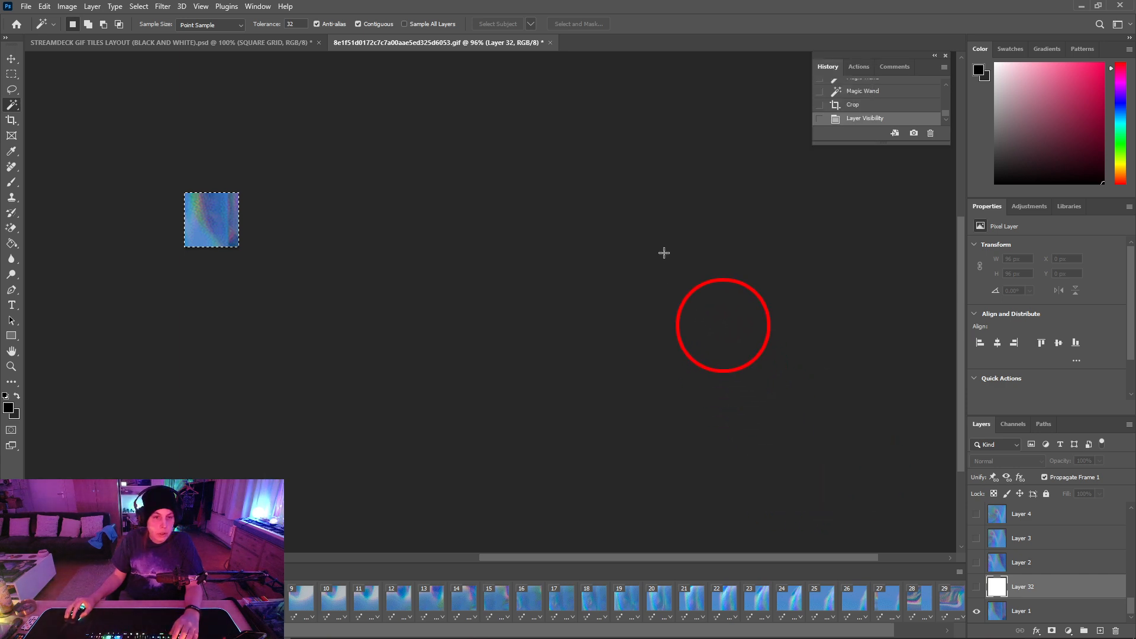
Return to the uncropped grid in the history and crop the canvas to the sixth white square in the second row
{"action": "left_click", "coordinate": [861, 92]}
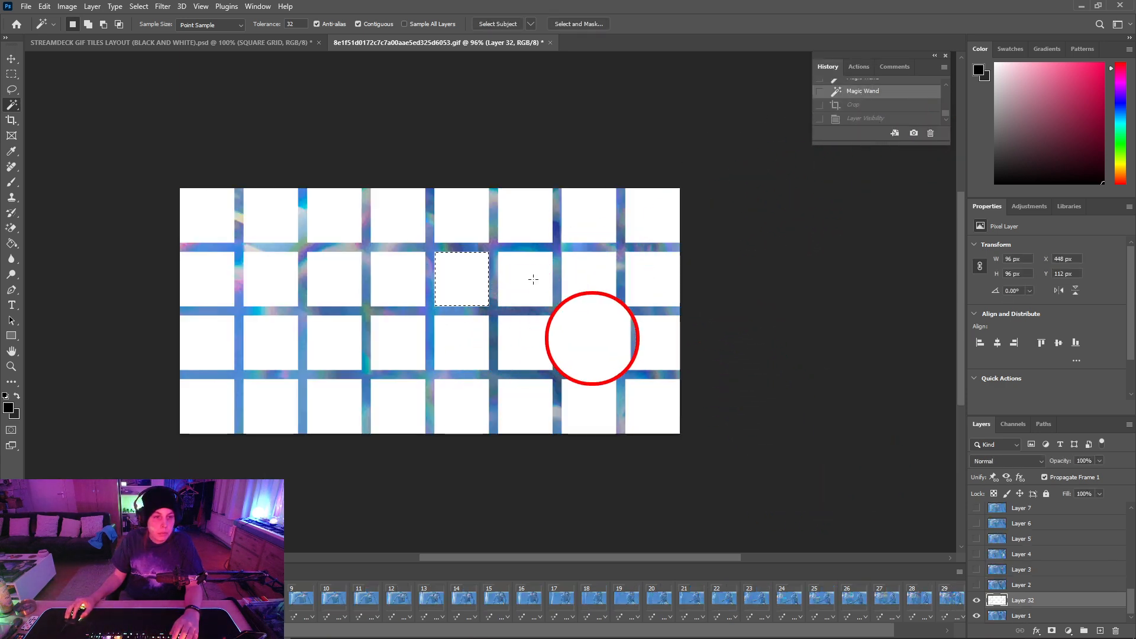
{"action": "left_click", "coordinate": [67, 6]}
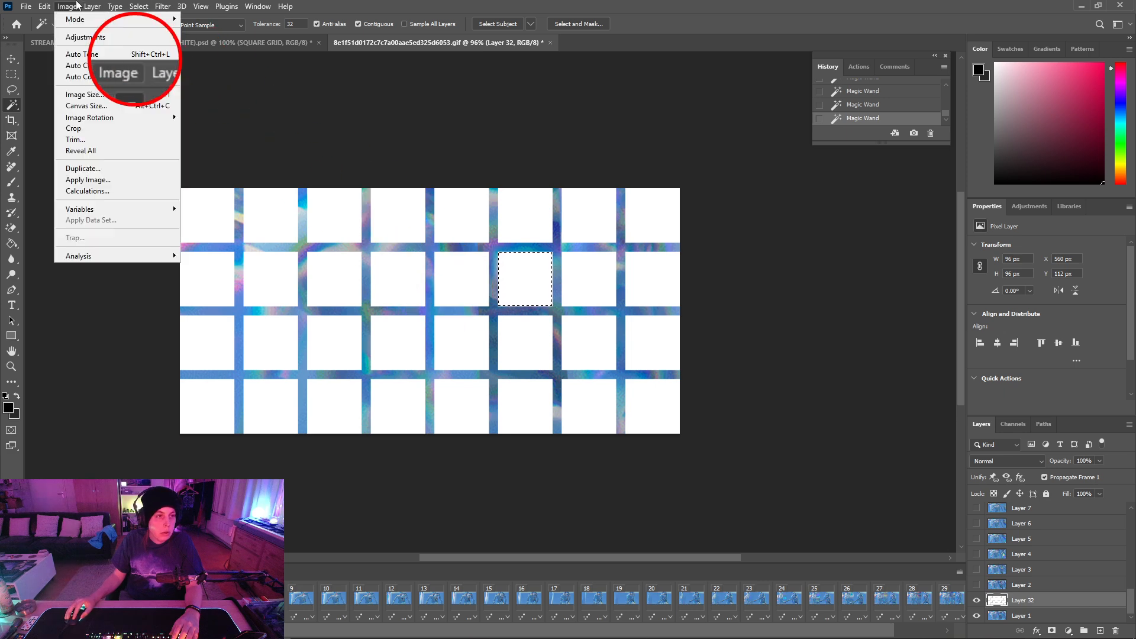
{"action": "left_click", "coordinate": [109, 132]}
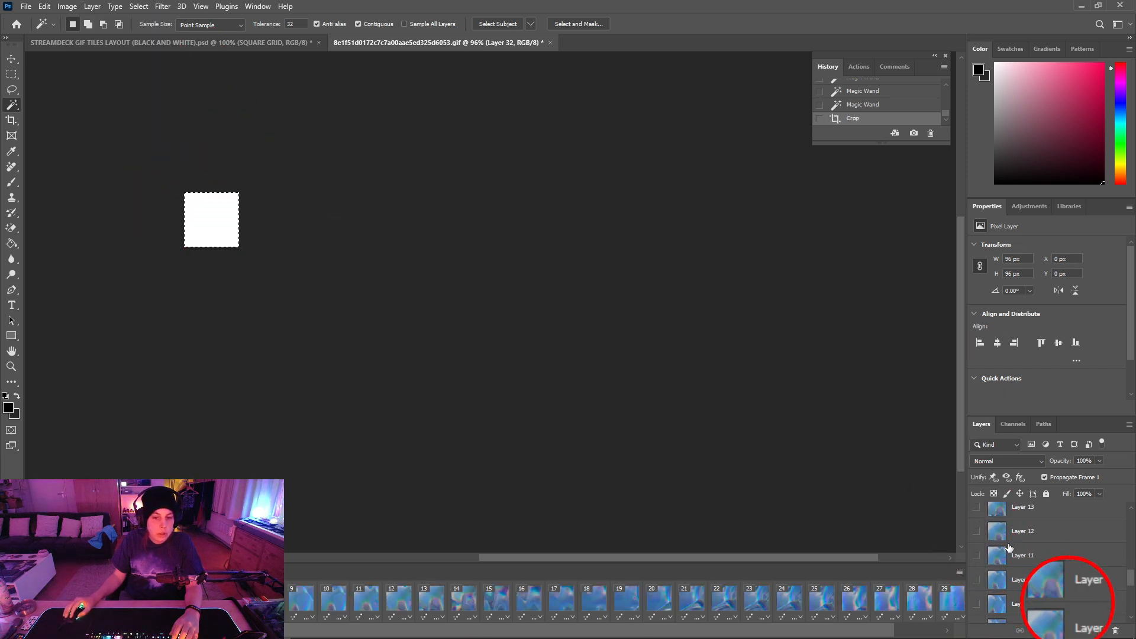
Hide Layer 32 and export the cropped tile with Save for Web as a GIF named 2X6
{"action": "left_click", "coordinate": [976, 587]}
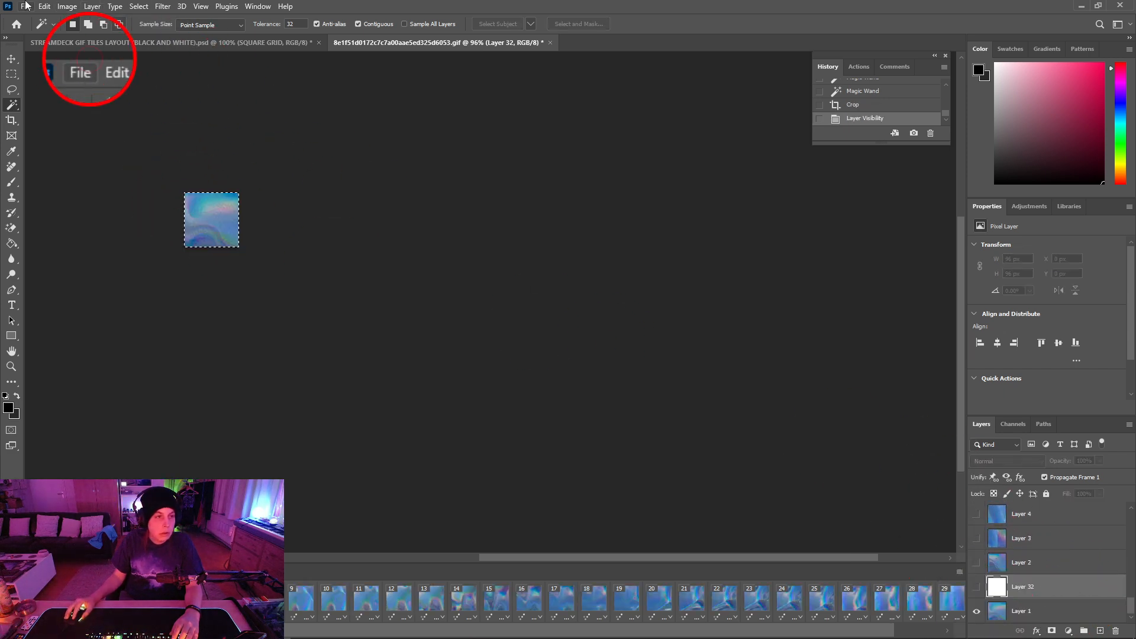
{"action": "left_click", "coordinate": [24, 6]}
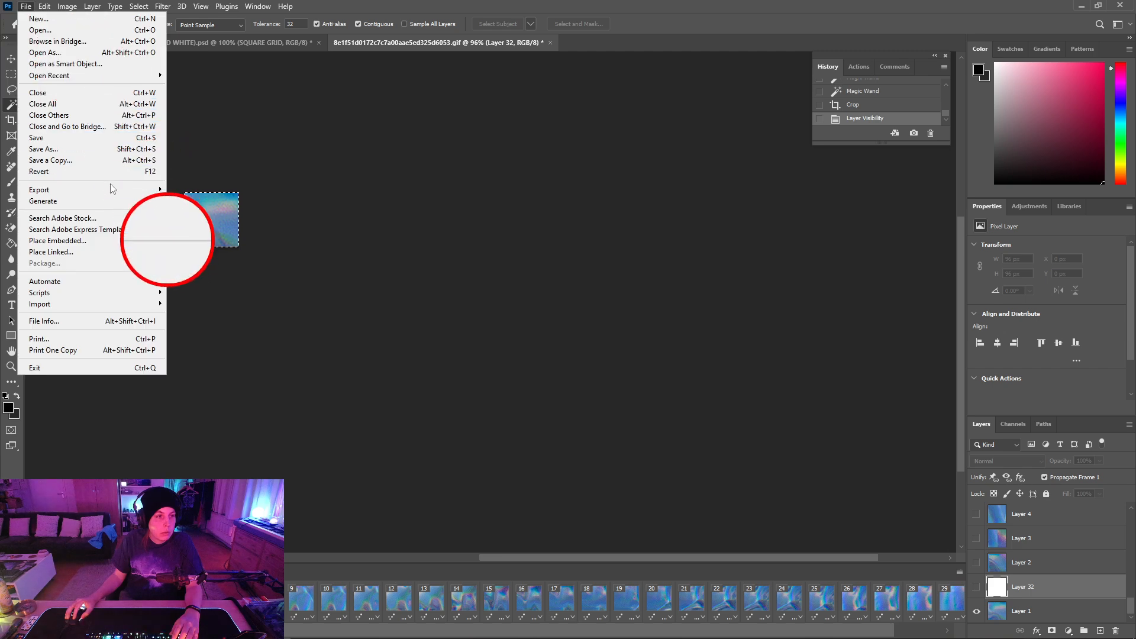
{"action": "mouse_move", "coordinate": [88, 189]}
{"action": "left_click", "coordinate": [212, 235]}
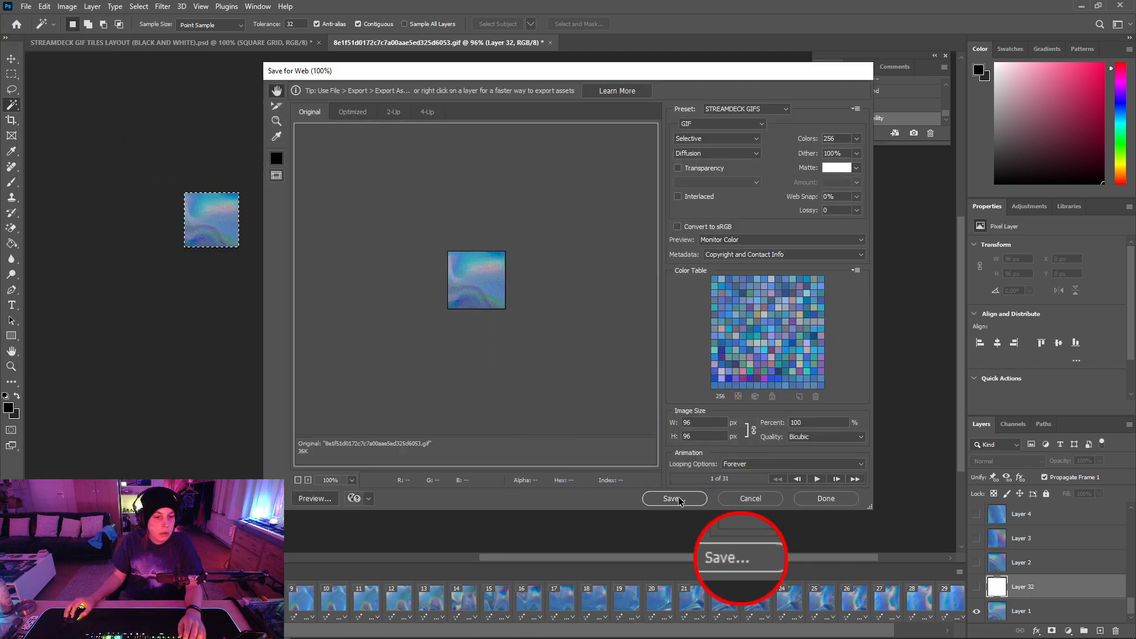
{"action": "left_click", "coordinate": [675, 499]}
{"action": "type", "text": "2"}
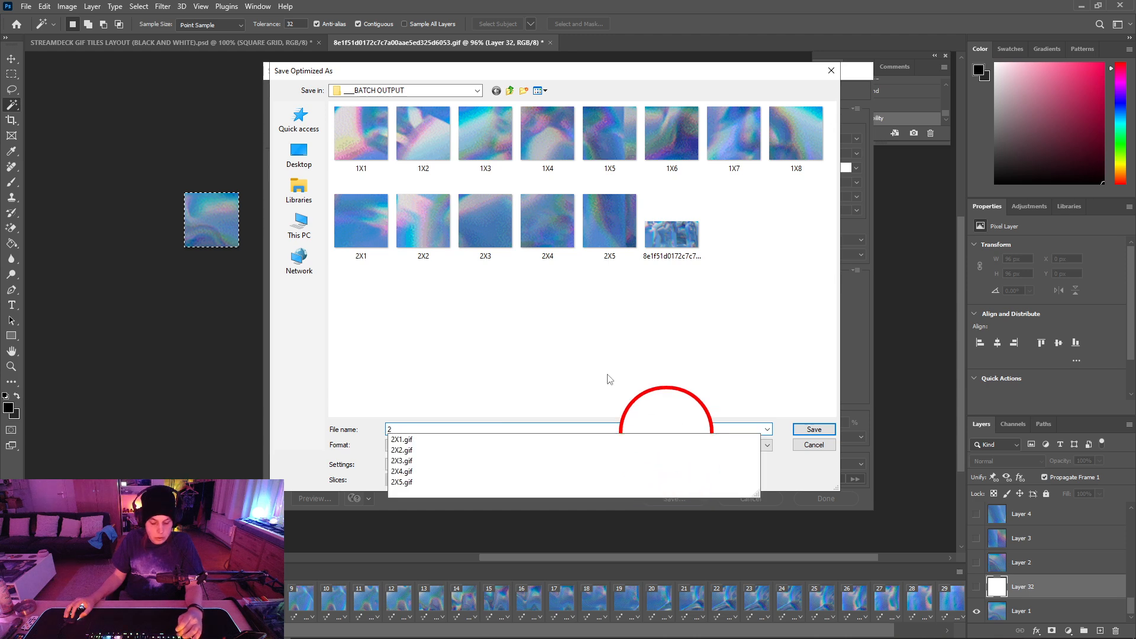
{"action": "type", "text": "X6"}
{"action": "left_click", "coordinate": [814, 429]}
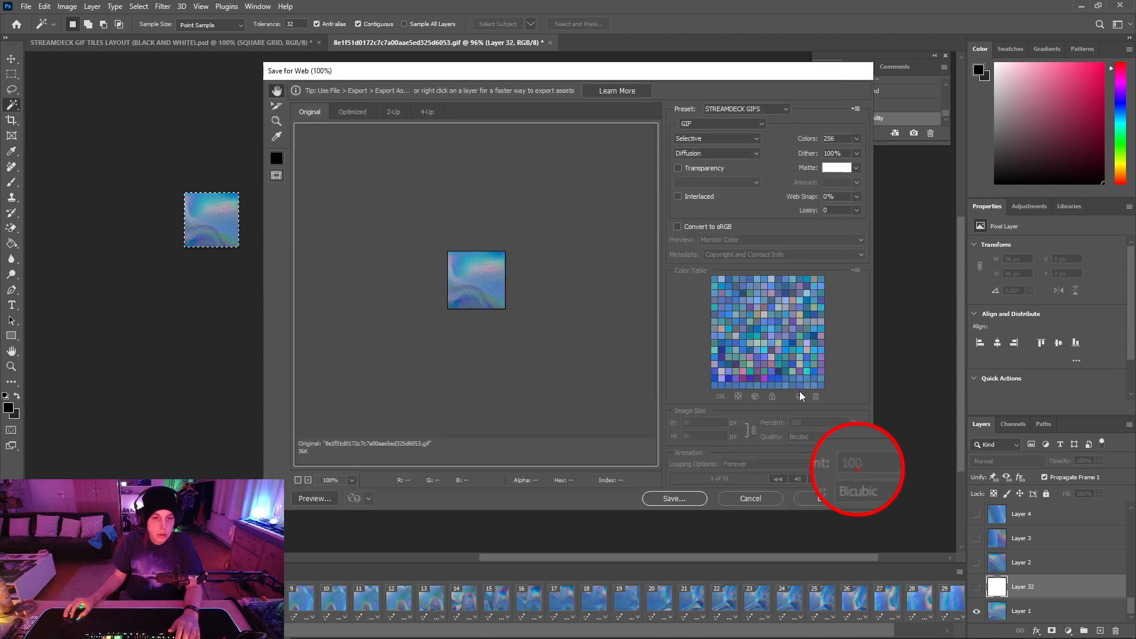
Step back in the history to before the crop and crop the canvas to the seventh white square in the second row
{"action": "left_click", "coordinate": [852, 90]}
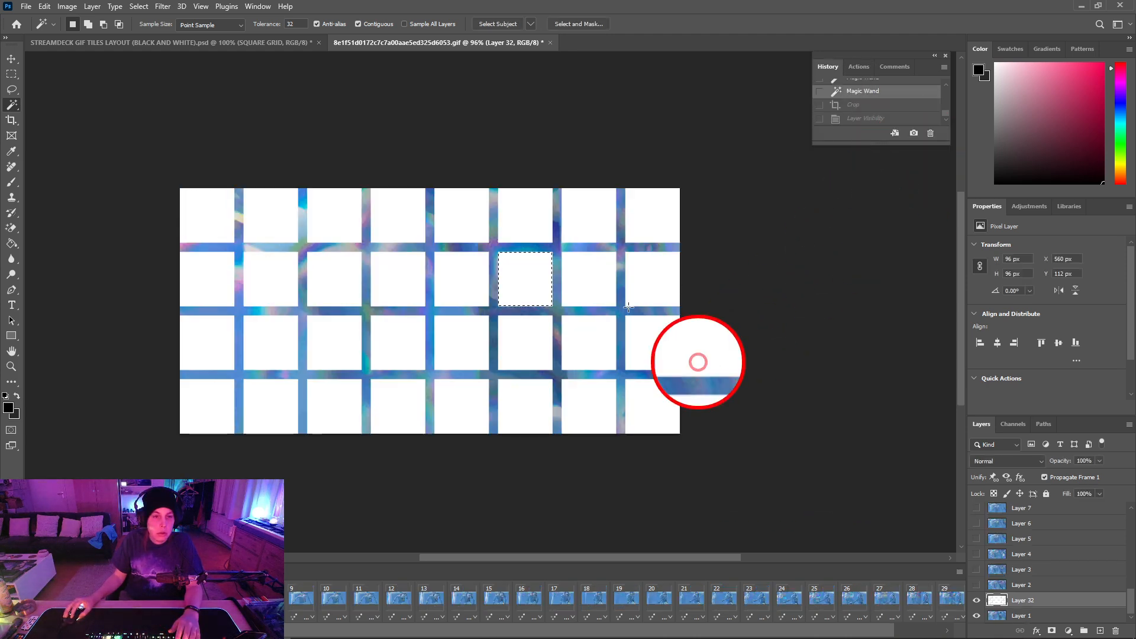
{"action": "left_click", "coordinate": [571, 282]}
{"action": "left_click", "coordinate": [67, 6]}
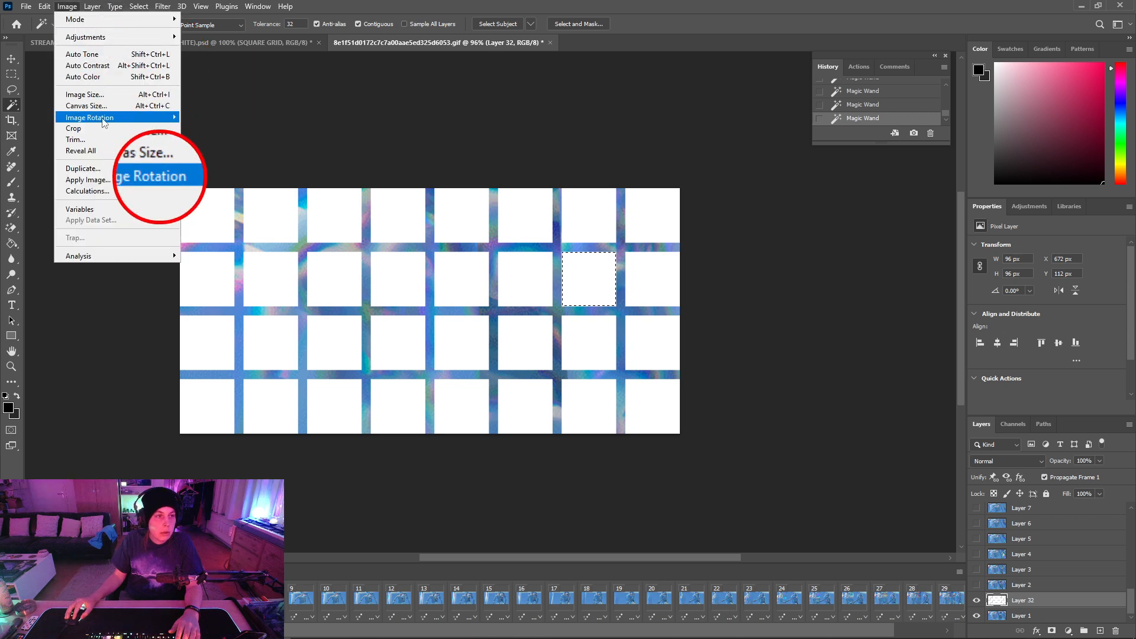
{"action": "left_click", "coordinate": [106, 127]}
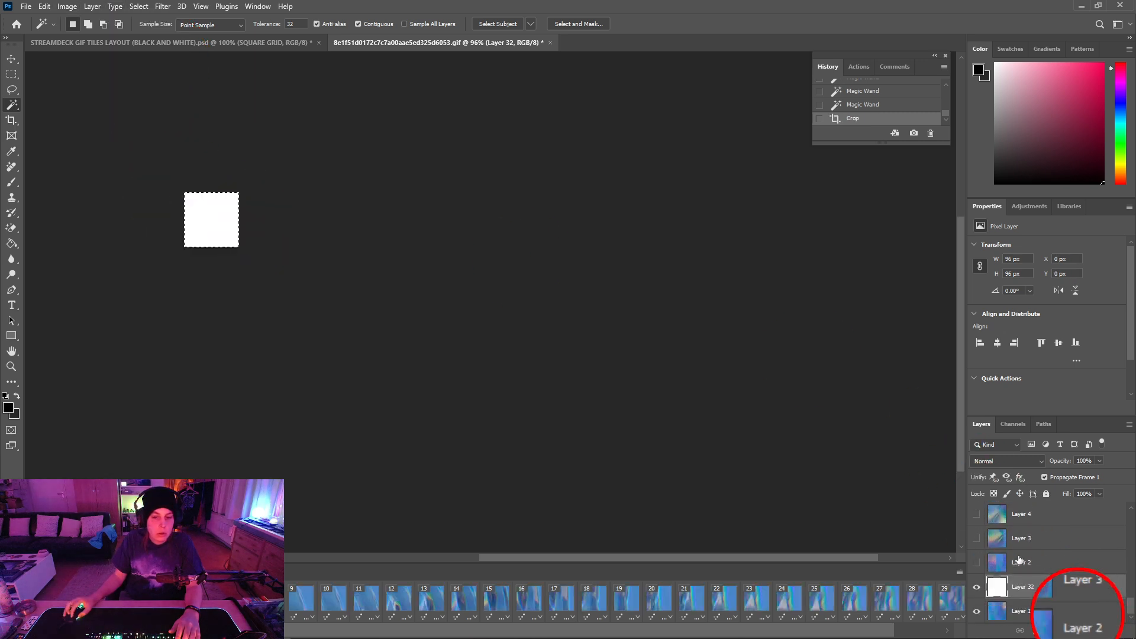
Turn off Layer 32's visibility and save the animated tile for web as a GIF named 2X7
{"action": "left_click", "coordinate": [977, 587]}
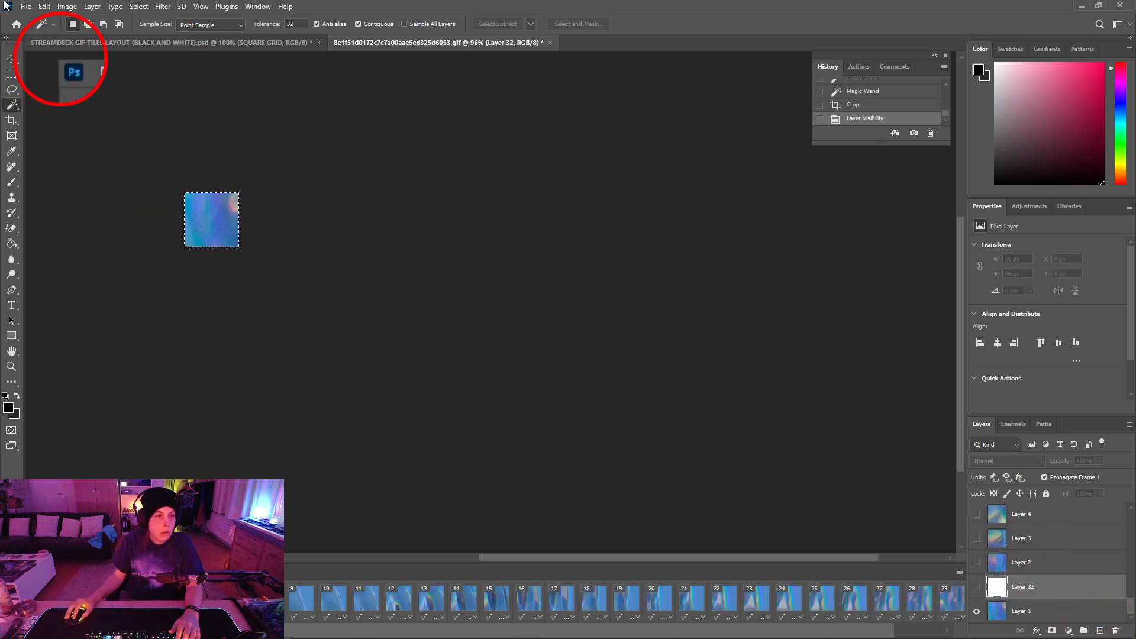
{"action": "left_click", "coordinate": [26, 6]}
{"action": "mouse_move", "coordinate": [148, 189]}
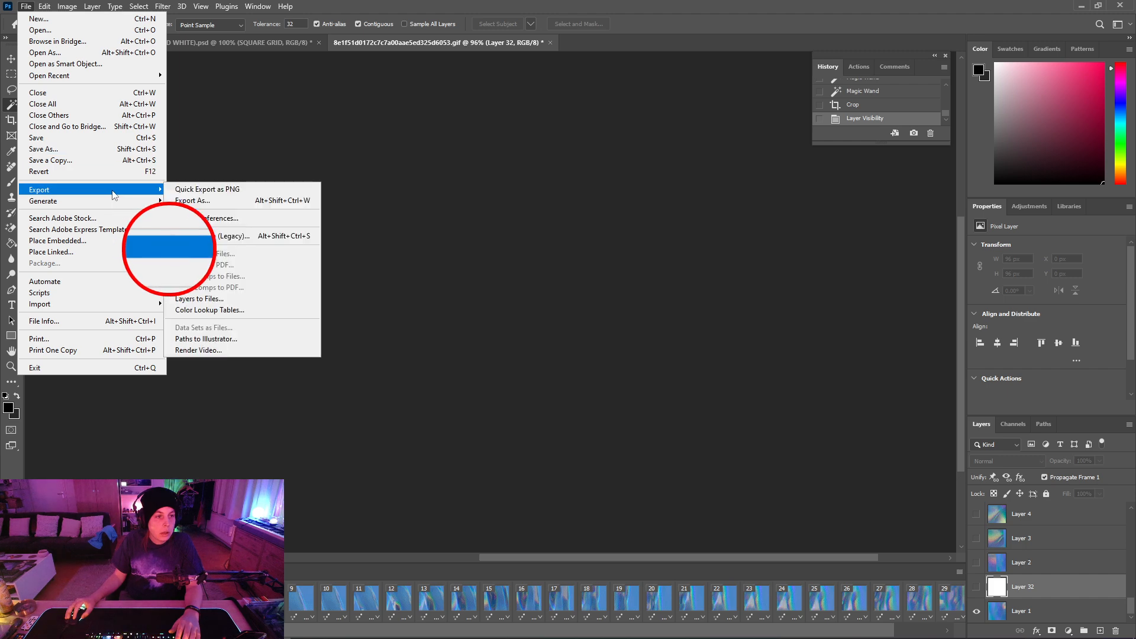
{"action": "left_click", "coordinate": [245, 236]}
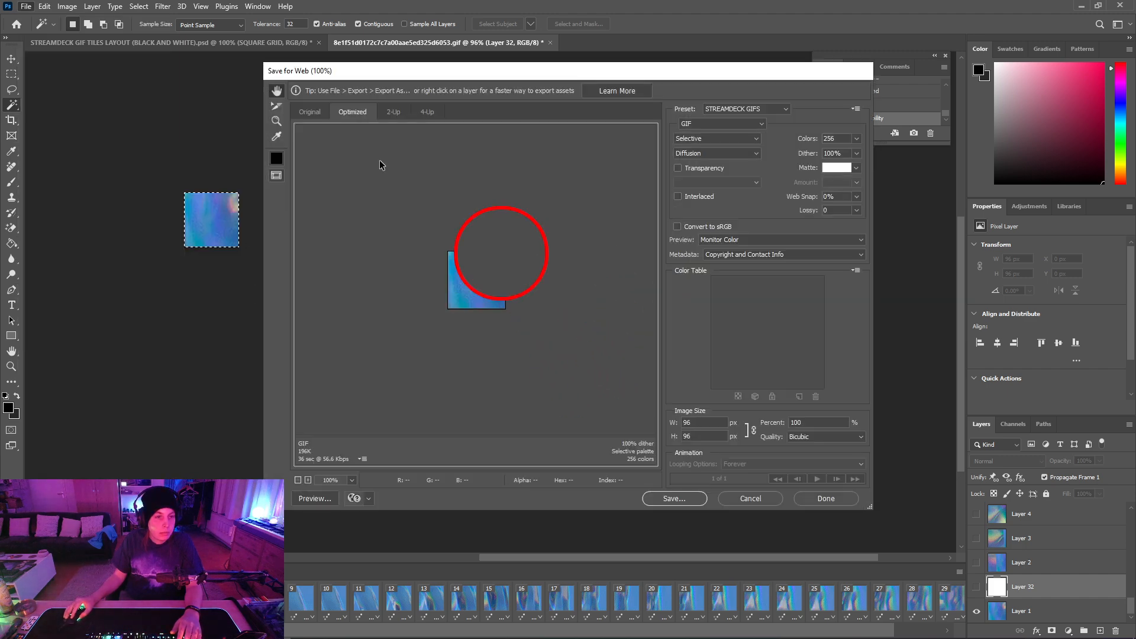
{"action": "left_click", "coordinate": [311, 113]}
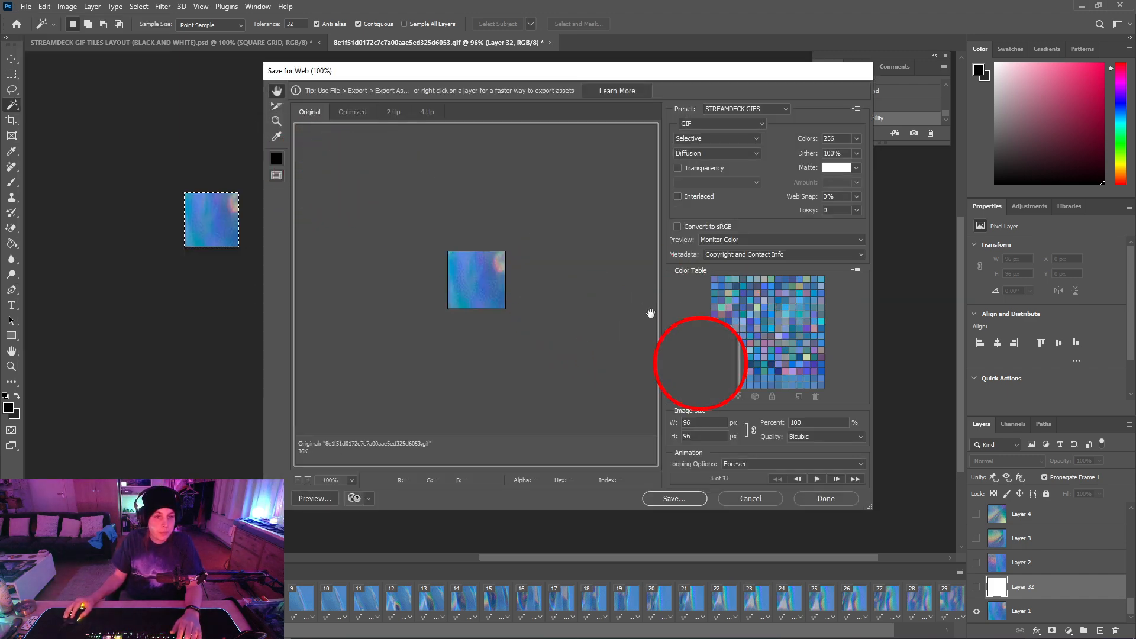
{"action": "left_click", "coordinate": [667, 498]}
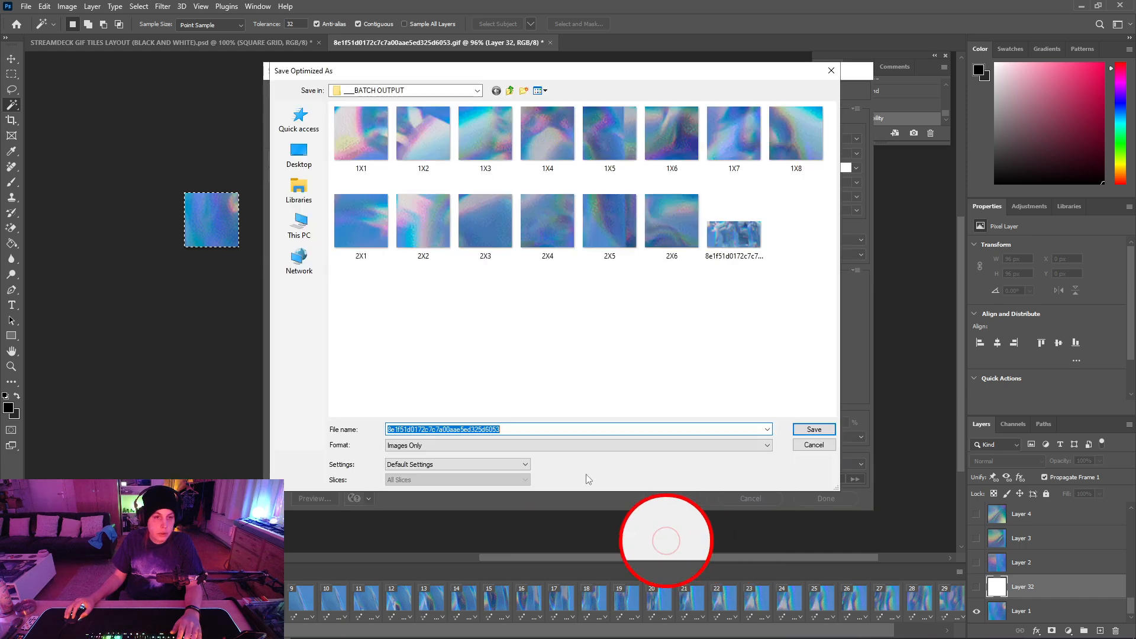
{"action": "type", "text": "2X"}
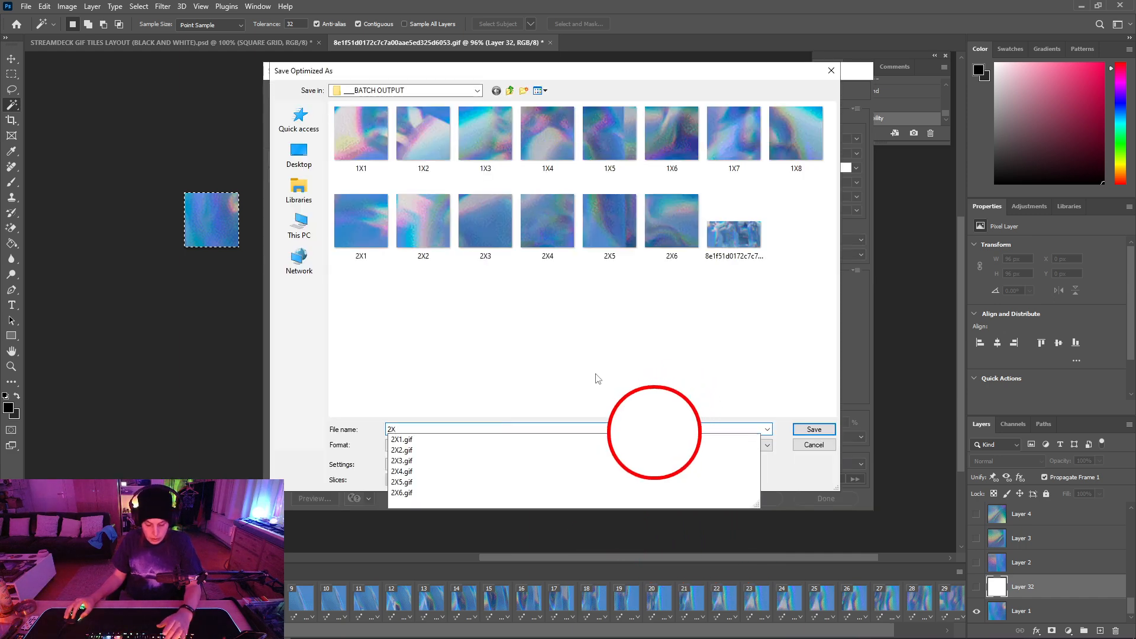
{"action": "type", "text": "7"}
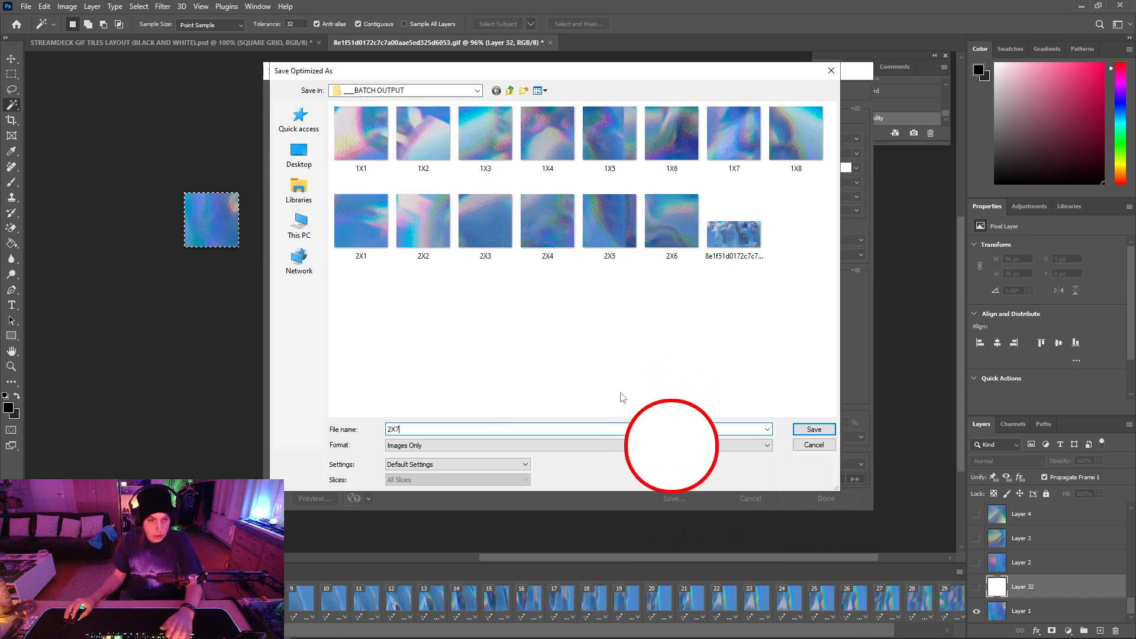
{"action": "left_click", "coordinate": [811, 430]}
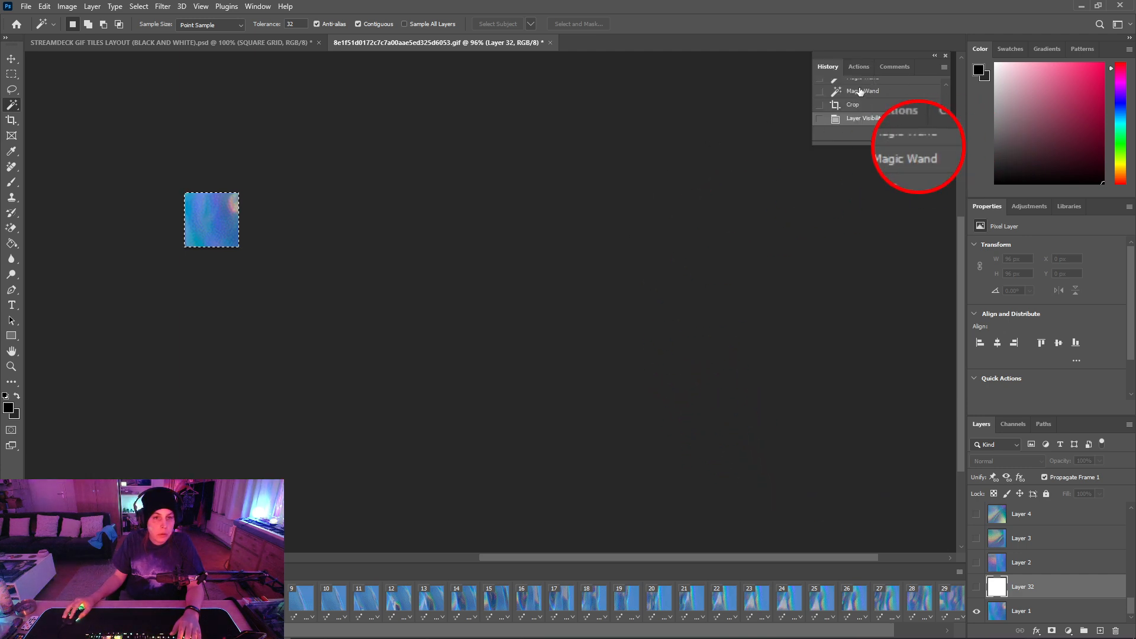
Restore the full grid from the history and crop the canvas to the eighth white square in the second row
{"action": "left_click", "coordinate": [864, 93]}
{"action": "left_click", "coordinate": [589, 278]}
{"action": "left_click", "coordinate": [652, 278]}
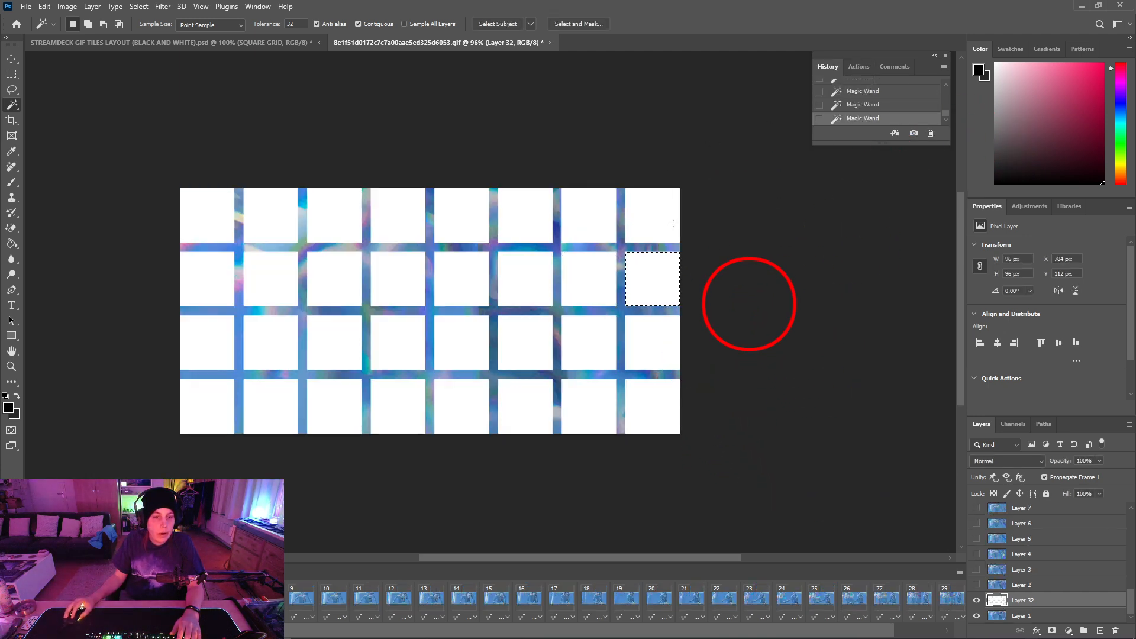
{"action": "left_click", "coordinate": [67, 5]}
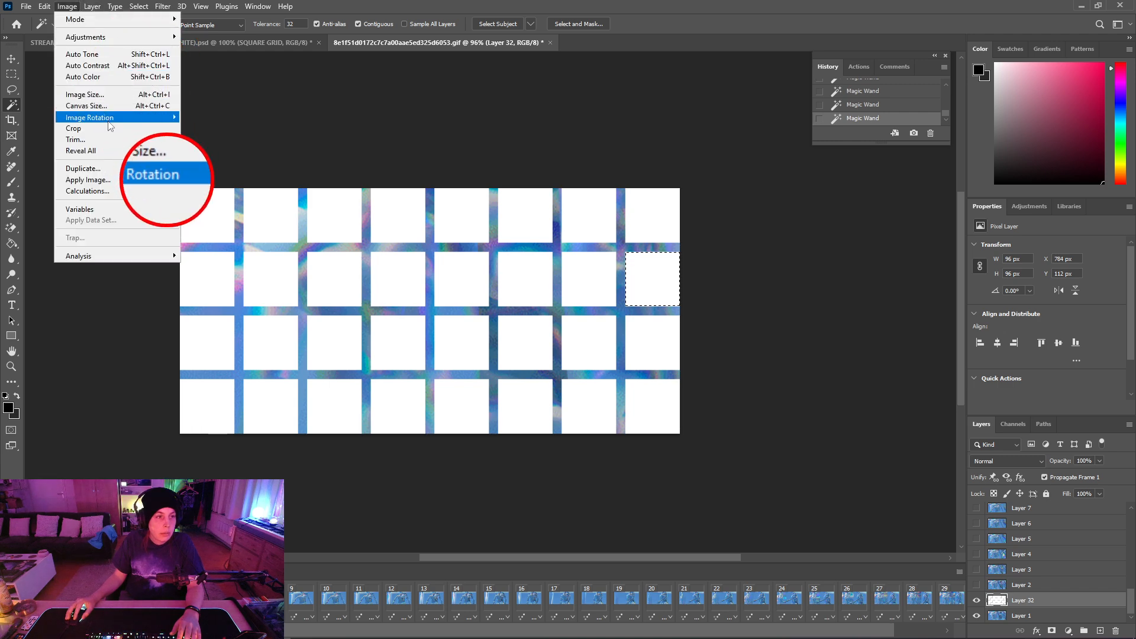
{"action": "left_click", "coordinate": [73, 129]}
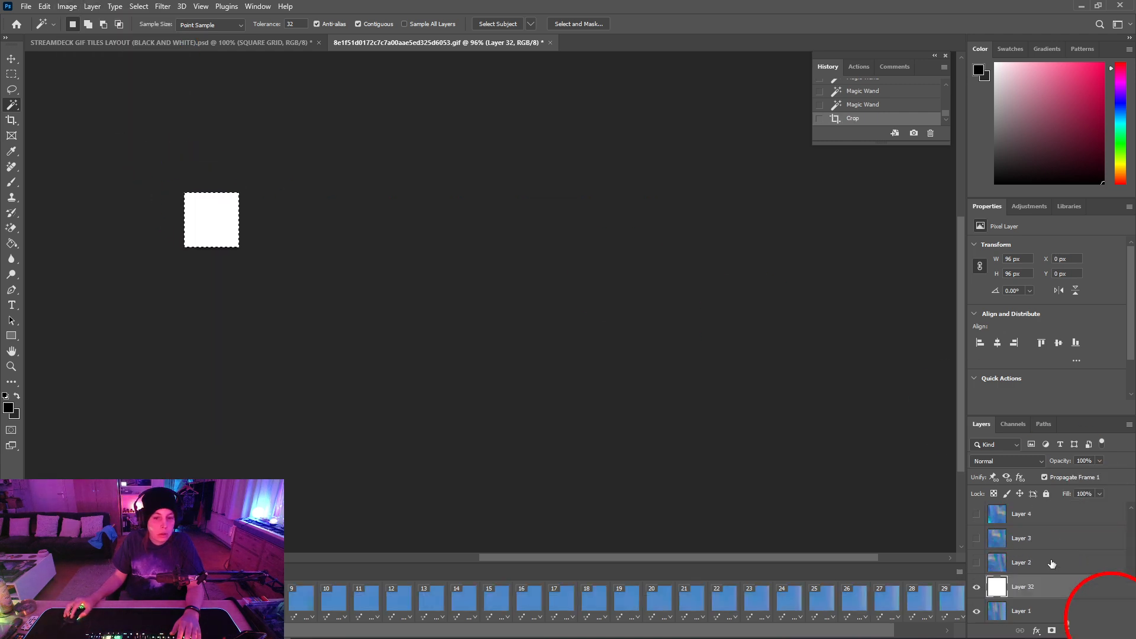
Hide Layer 32 and export the tile with Save for Web, original view, as a GIF named 2X8
{"action": "left_click", "coordinate": [977, 586]}
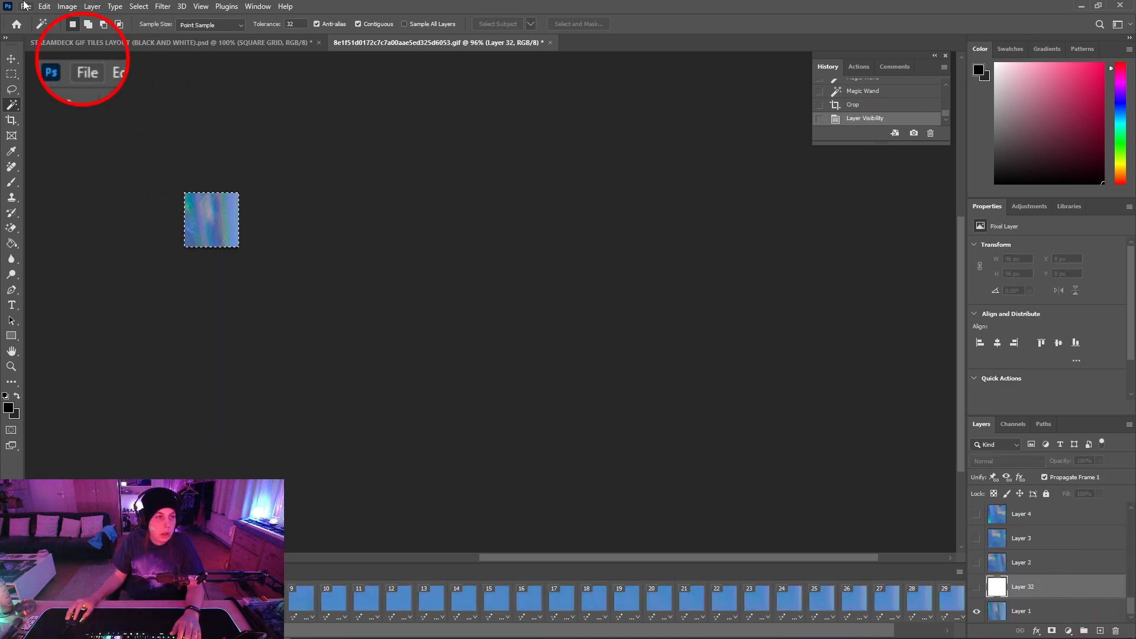
{"action": "left_click", "coordinate": [26, 6]}
{"action": "mouse_move", "coordinate": [106, 192]}
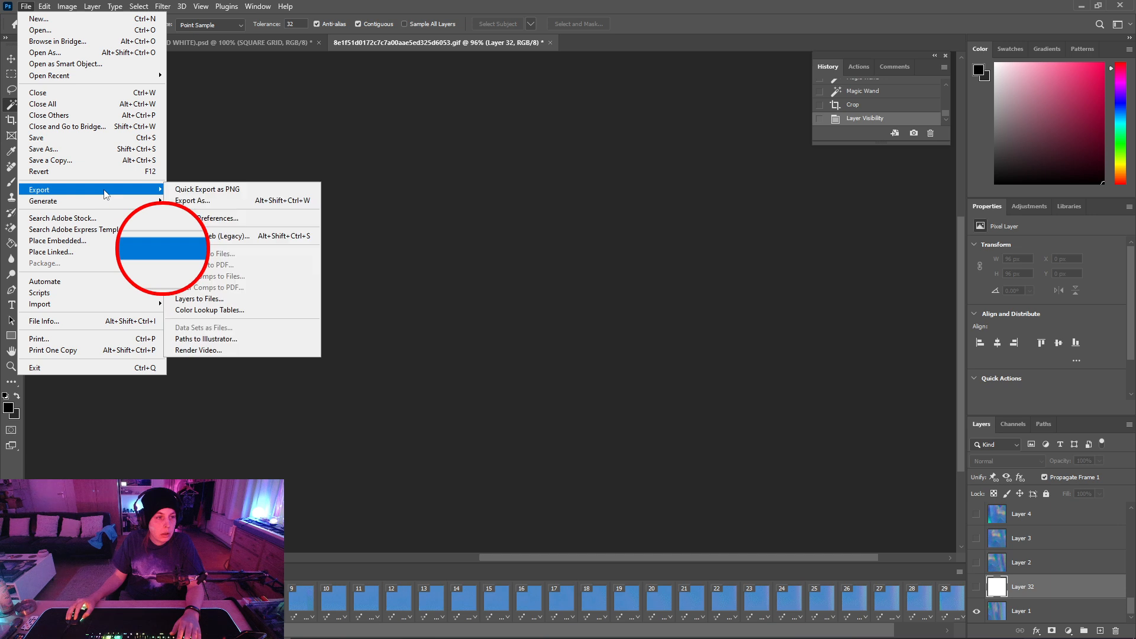
{"action": "left_click", "coordinate": [272, 236]}
{"action": "left_click", "coordinate": [308, 113]}
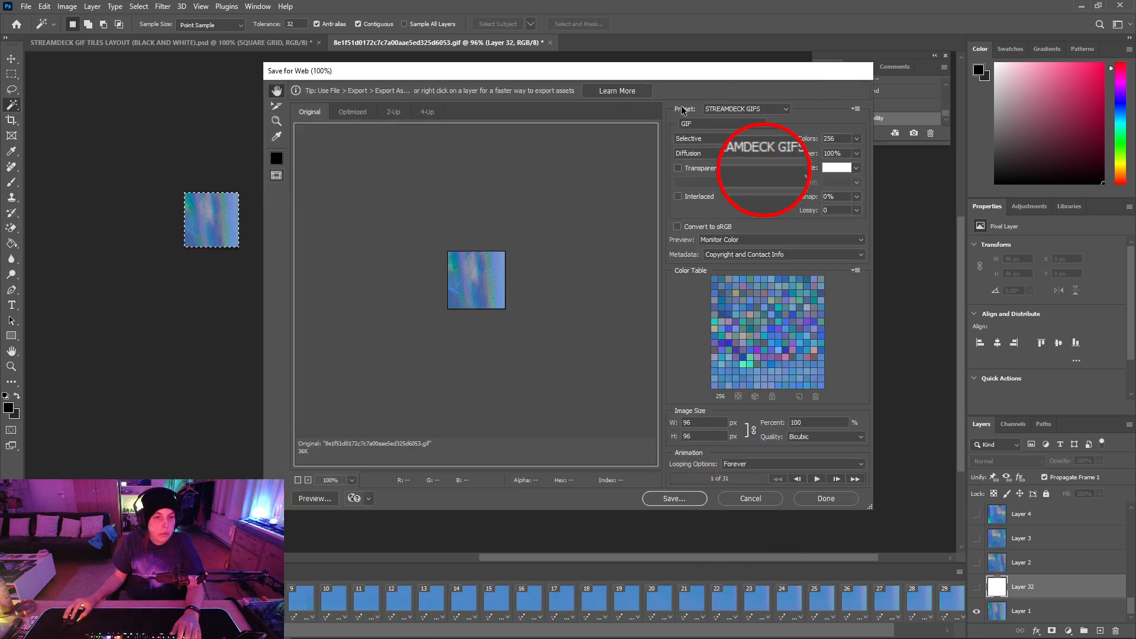
{"action": "left_click", "coordinate": [678, 499]}
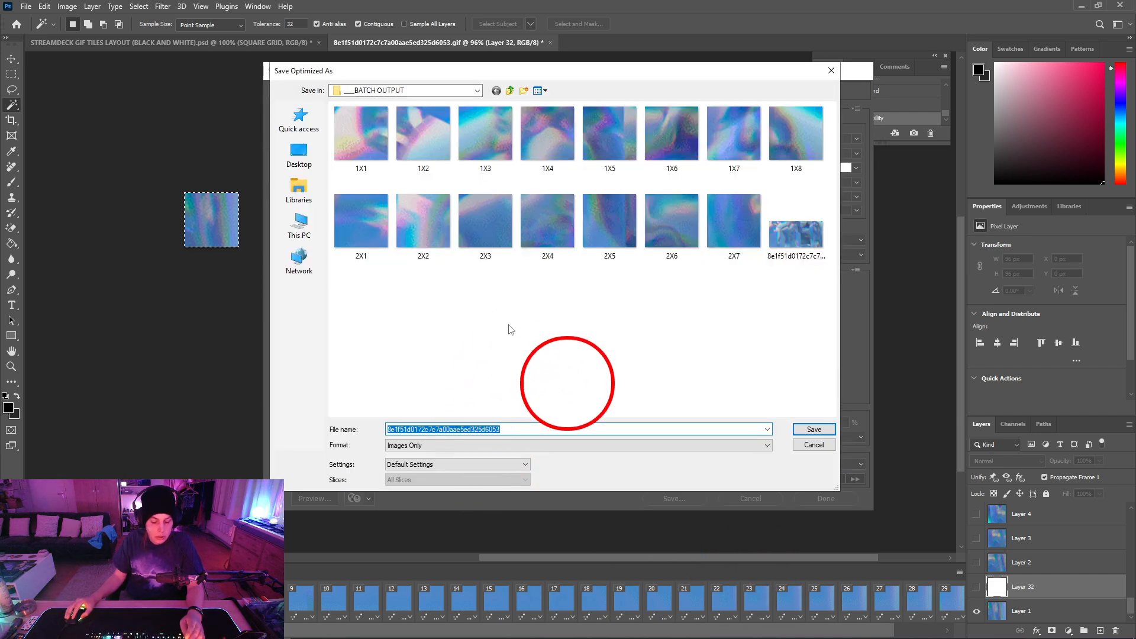
{"action": "type", "text": "2"}
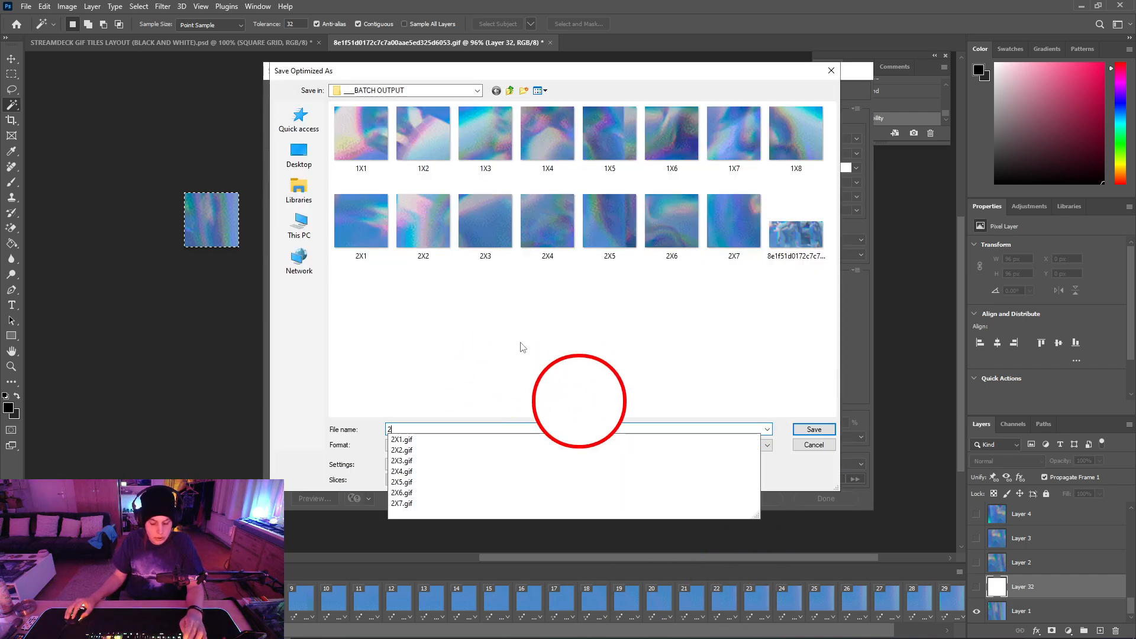
{"action": "type", "text": "X8"}
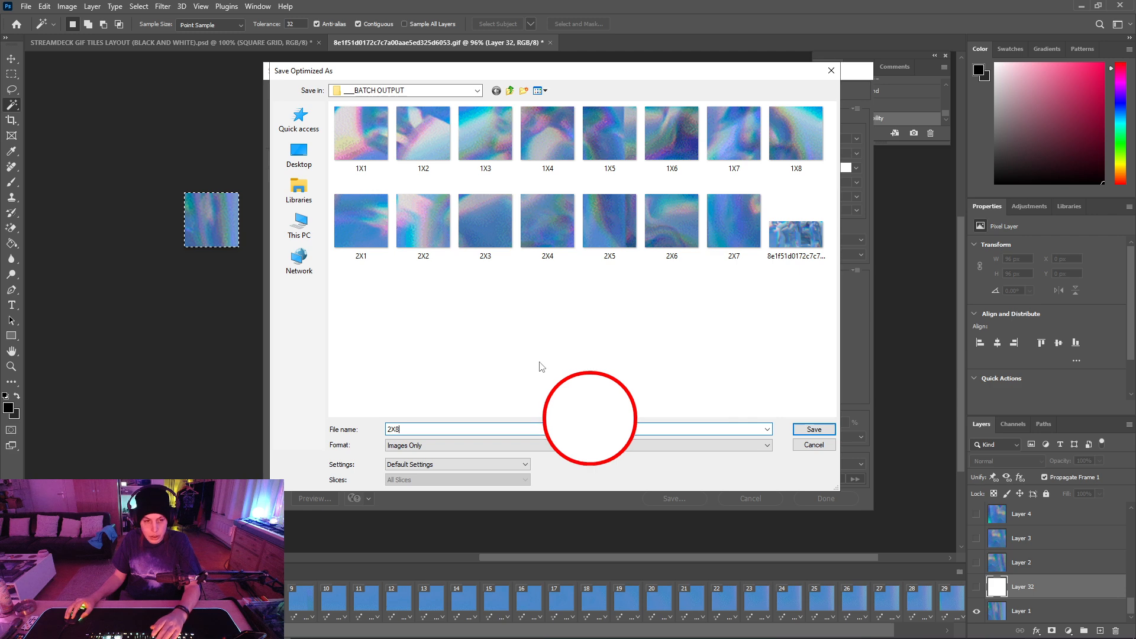
{"action": "left_click", "coordinate": [811, 429]}
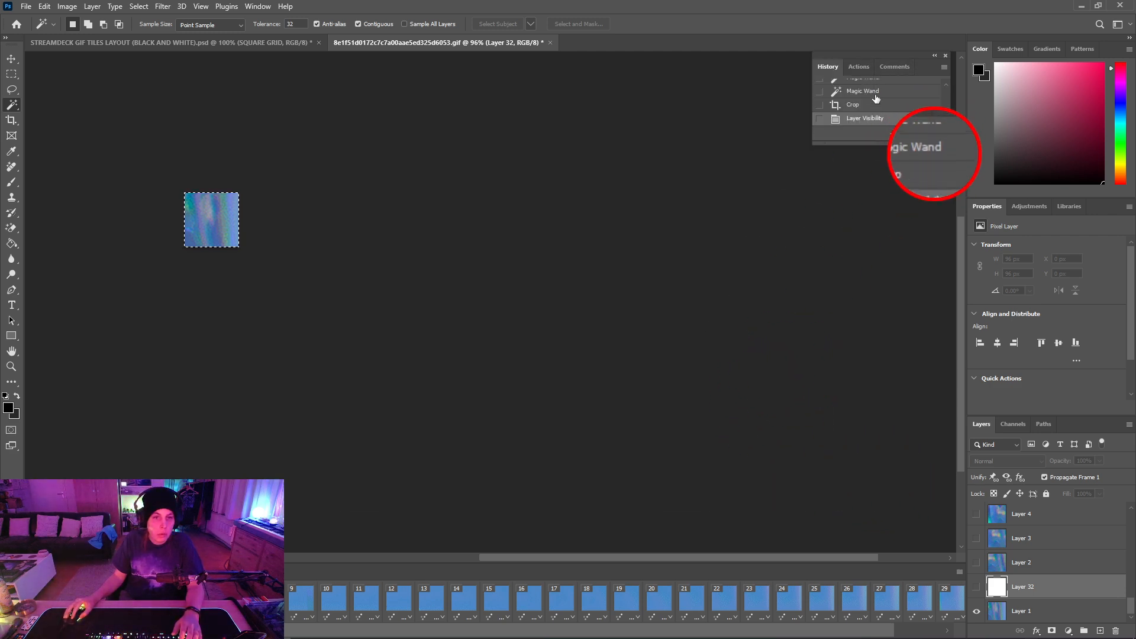
Go back to the uncropped grid in the history and crop the canvas to the first white square in the third row
{"action": "left_click", "coordinate": [875, 93]}
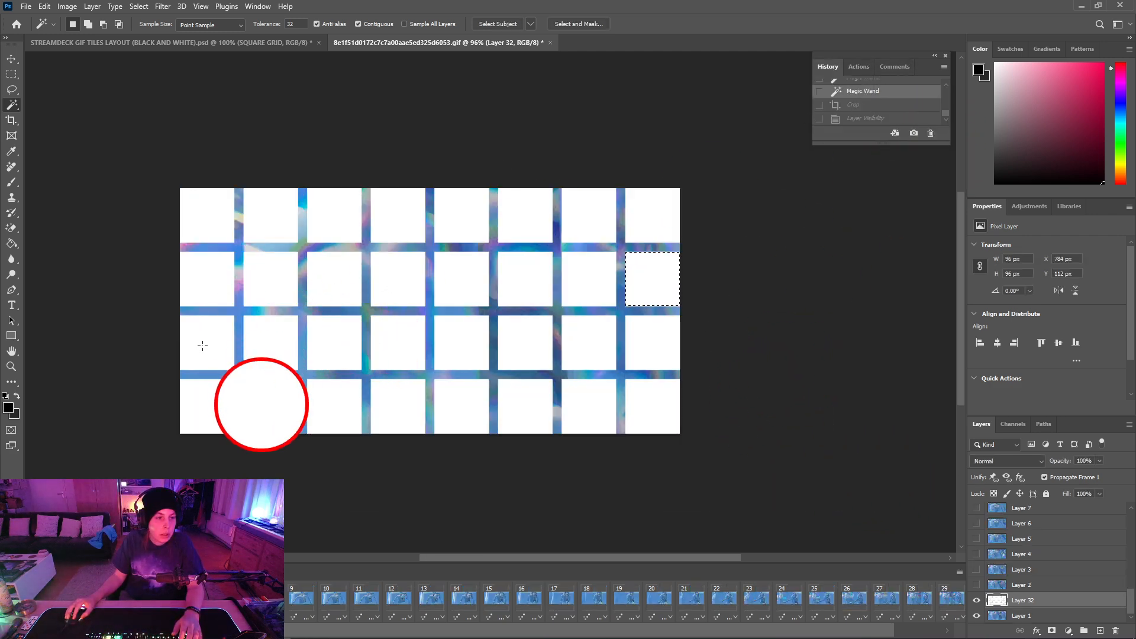
{"action": "left_click", "coordinate": [202, 346]}
{"action": "left_click", "coordinate": [69, 6]}
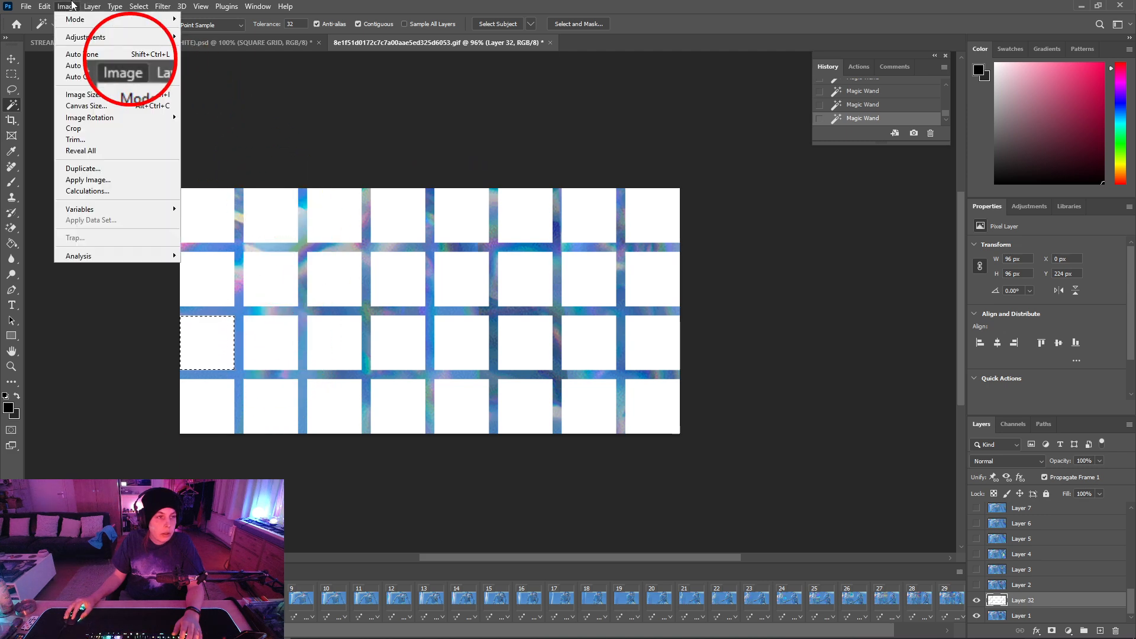
{"action": "left_click", "coordinate": [100, 127]}
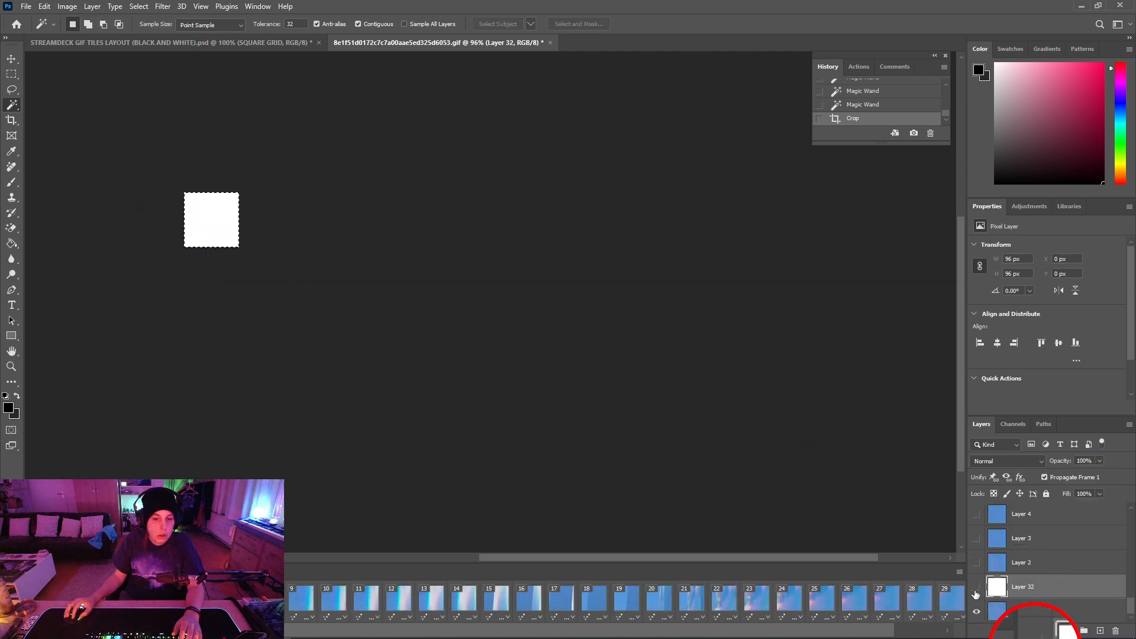
Hide Layer 32 and export the tile with Save for Web, original view, as a GIF named 3X1
{"action": "left_click", "coordinate": [976, 588]}
{"action": "left_click", "coordinate": [26, 6]}
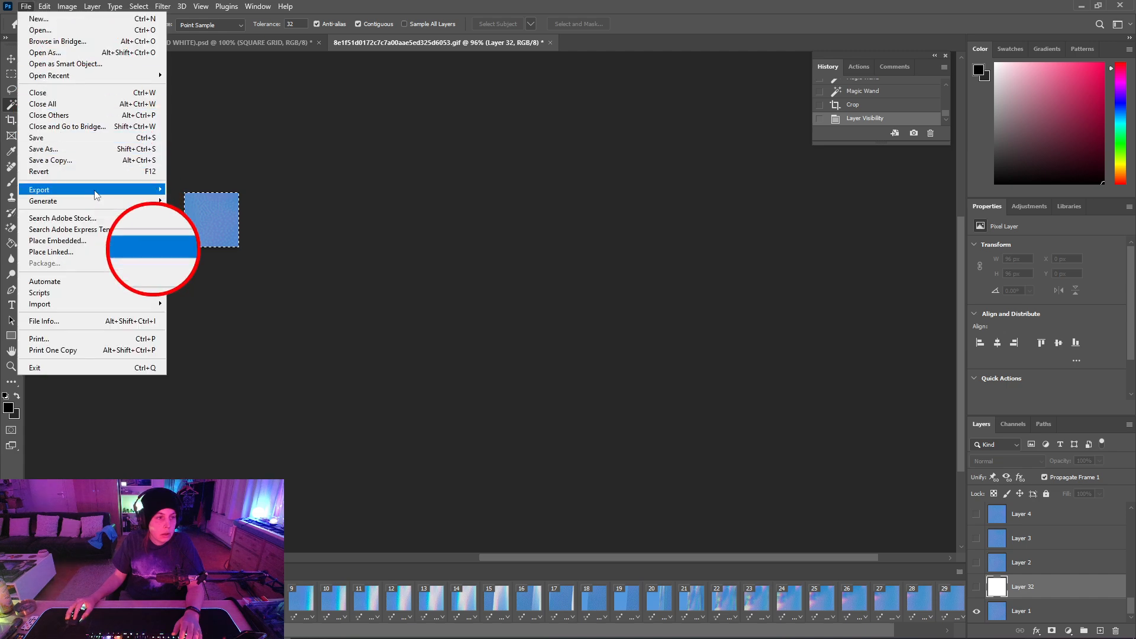
{"action": "mouse_move", "coordinate": [96, 195]}
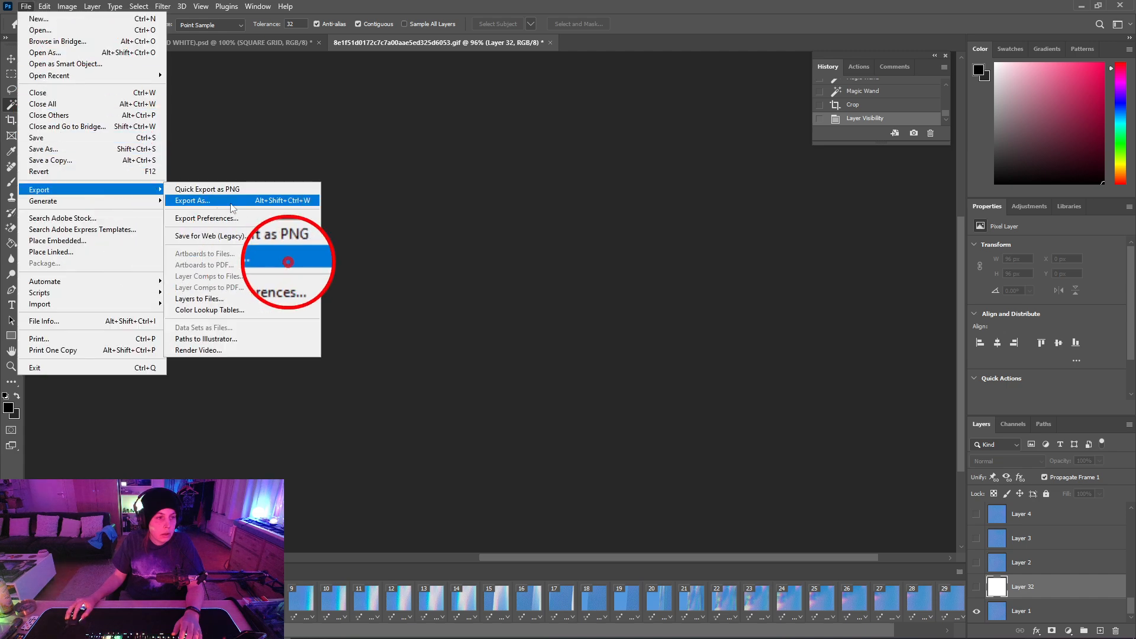
{"action": "left_click", "coordinate": [247, 236]}
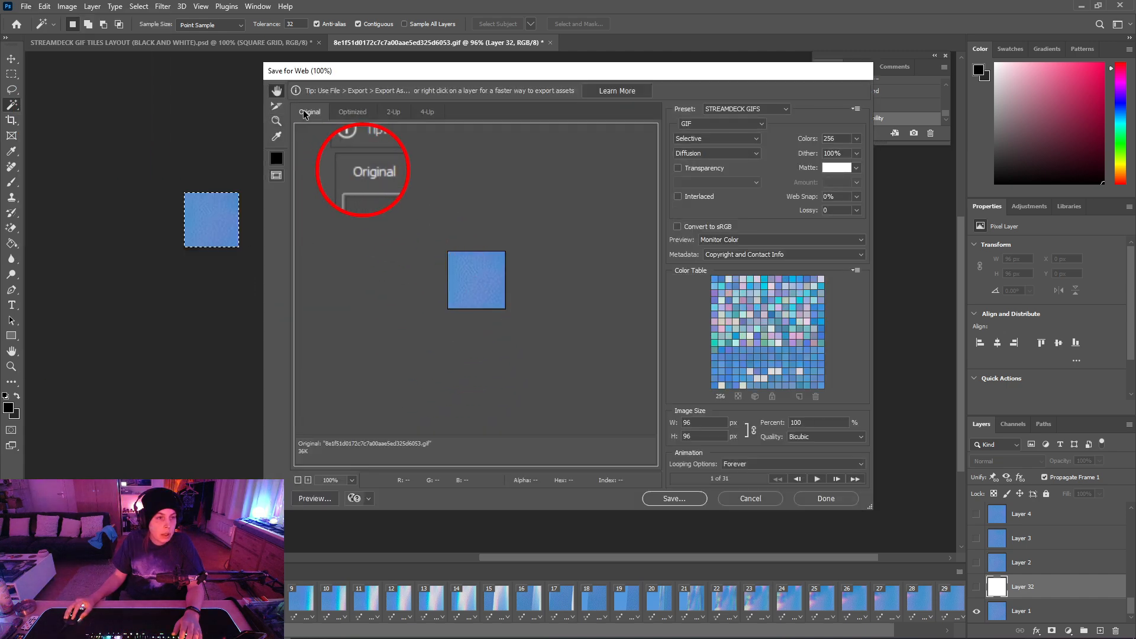
{"action": "left_click", "coordinate": [674, 498]}
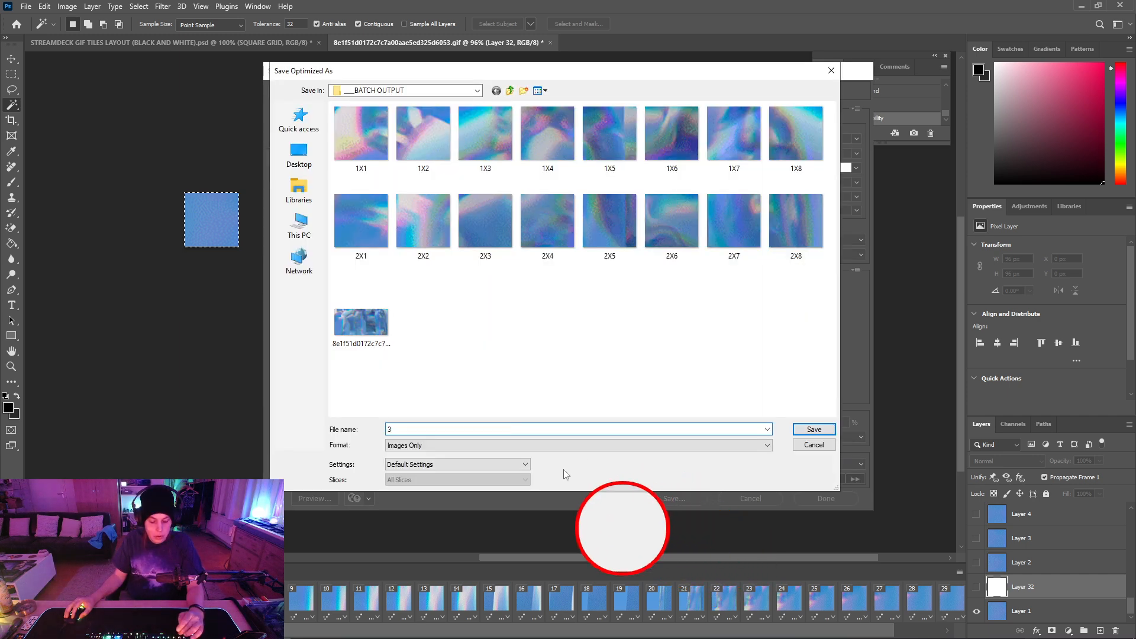
{"action": "left_click", "coordinate": [814, 429]}
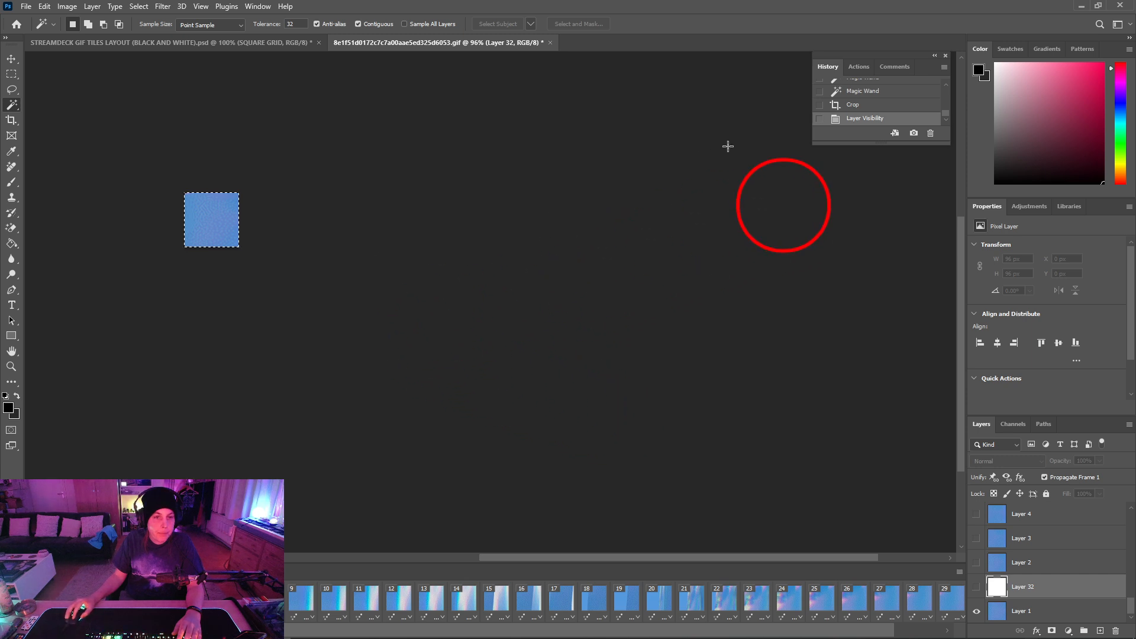
Restore the uncropped grid from the history and crop the canvas to the second white square in the third row
{"action": "left_click", "coordinate": [863, 91]}
{"action": "left_click", "coordinate": [294, 342]}
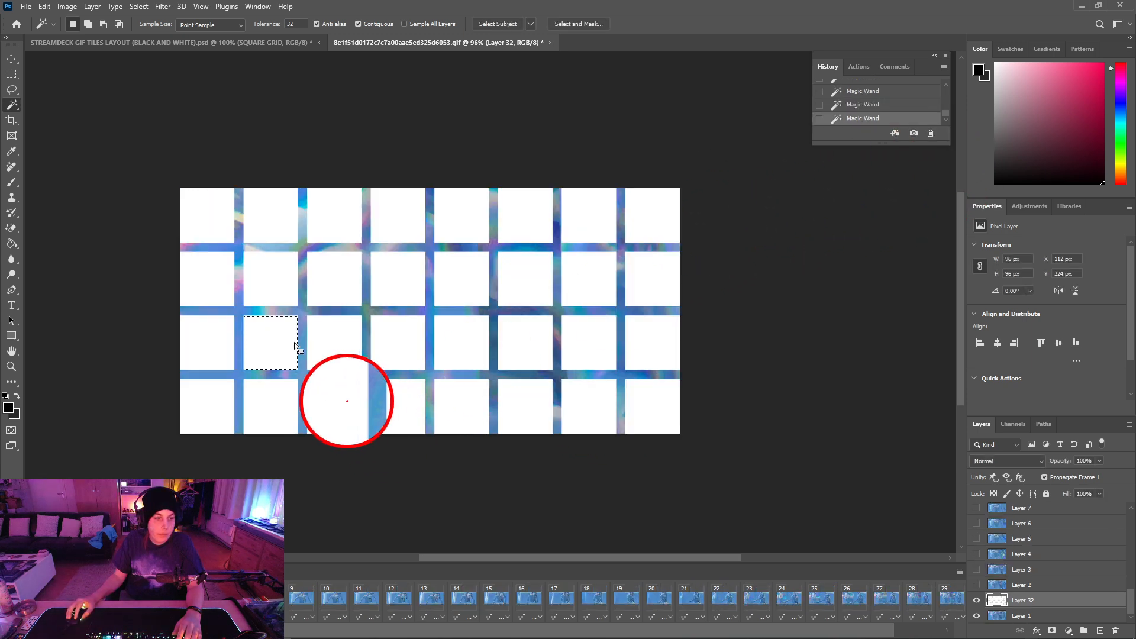
{"action": "left_click", "coordinate": [67, 6]}
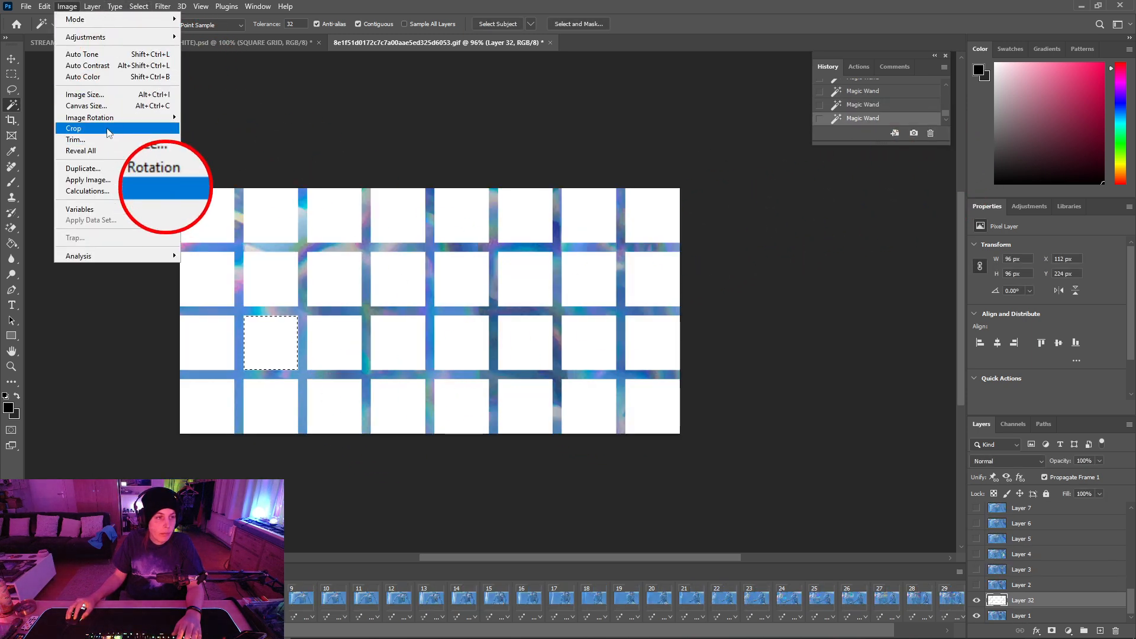
{"action": "left_click", "coordinate": [109, 133]}
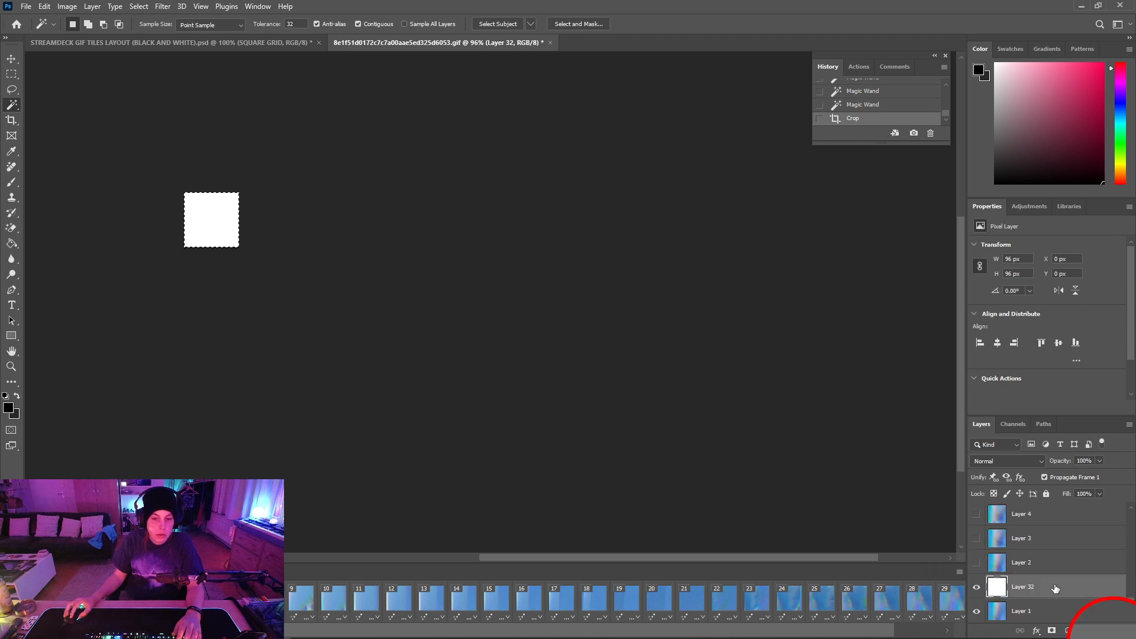
Turn off Layer 32's visibility and save the animated tile for web, original view, as a GIF named 3X2
{"action": "left_click", "coordinate": [977, 588]}
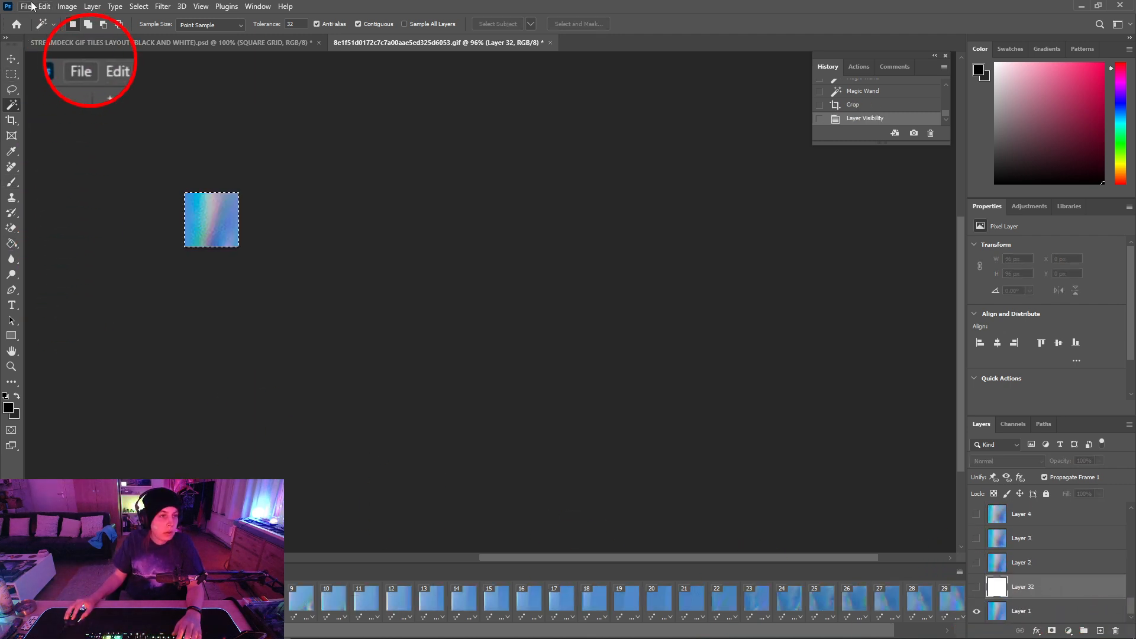
{"action": "left_click", "coordinate": [26, 6]}
{"action": "mouse_move", "coordinate": [110, 194]}
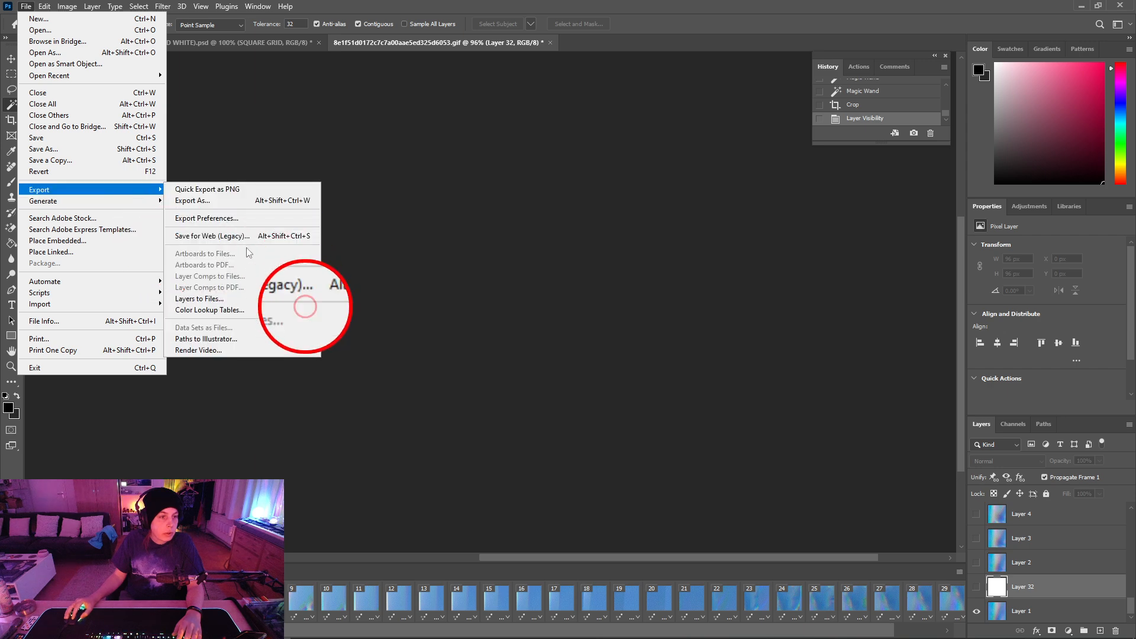
{"action": "left_click", "coordinate": [245, 240]}
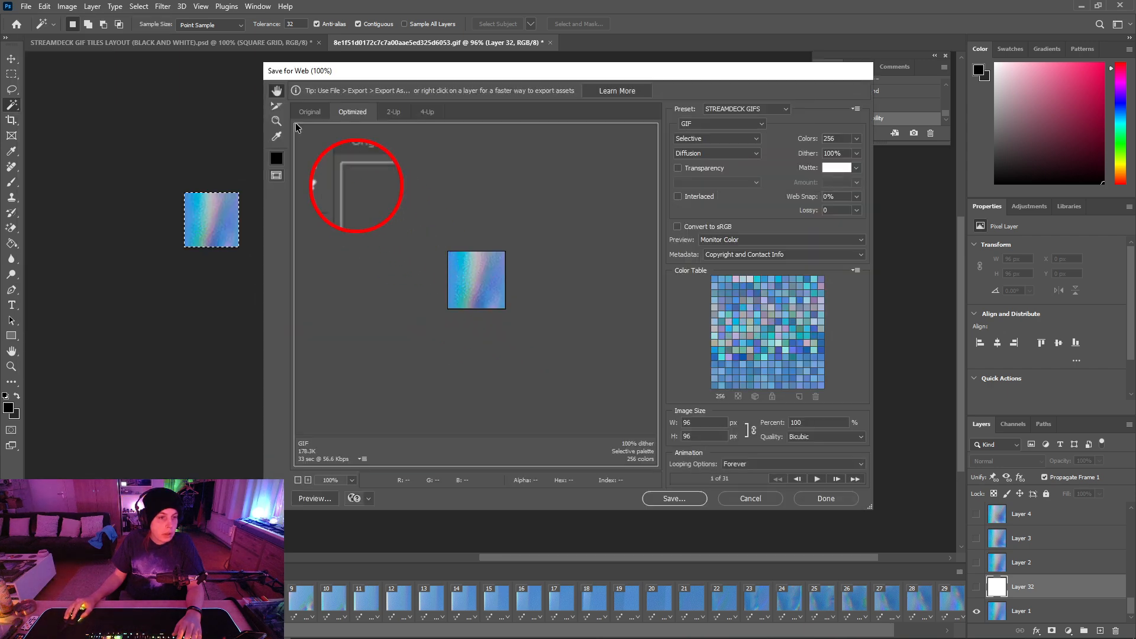
{"action": "left_click", "coordinate": [672, 498]}
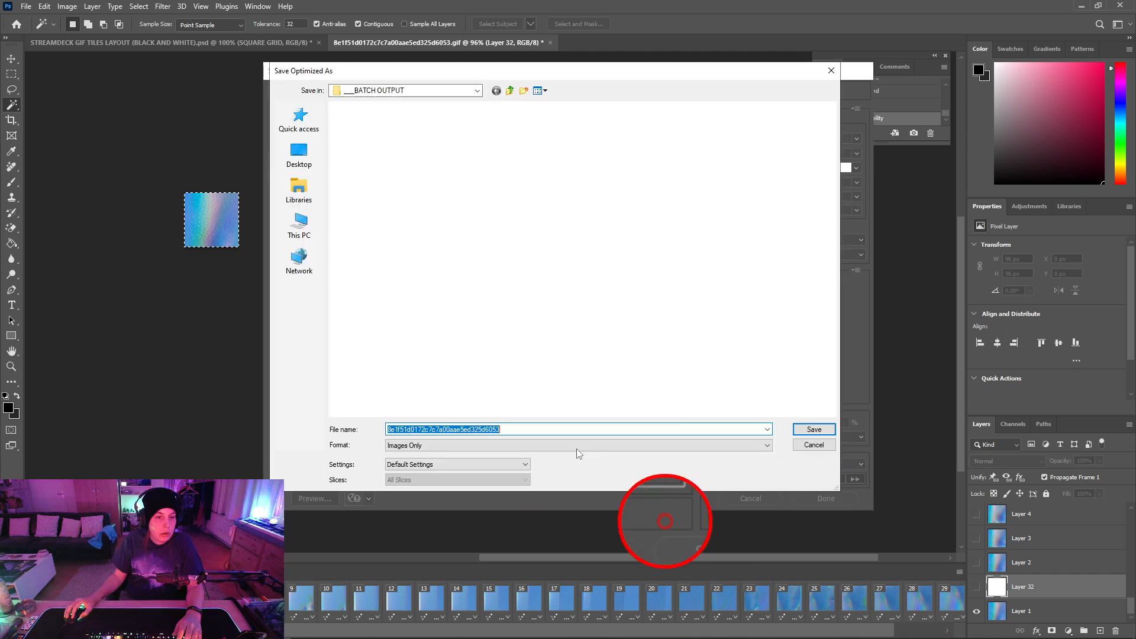
{"action": "type", "text": "3X"}
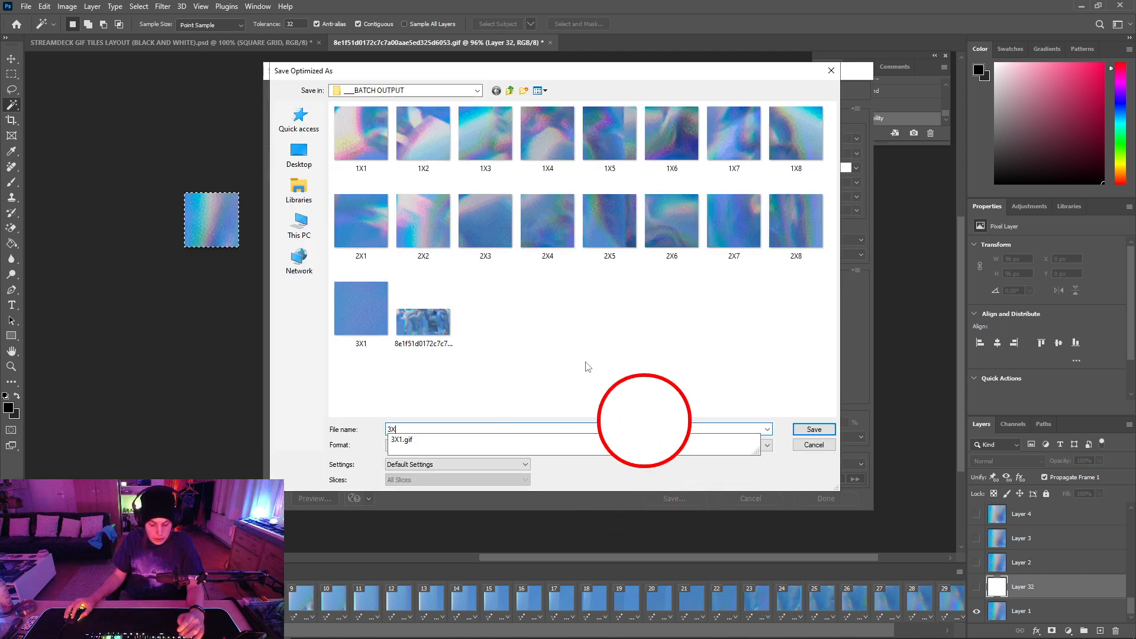
{"action": "type", "text": "2"}
{"action": "left_click", "coordinate": [814, 429]}
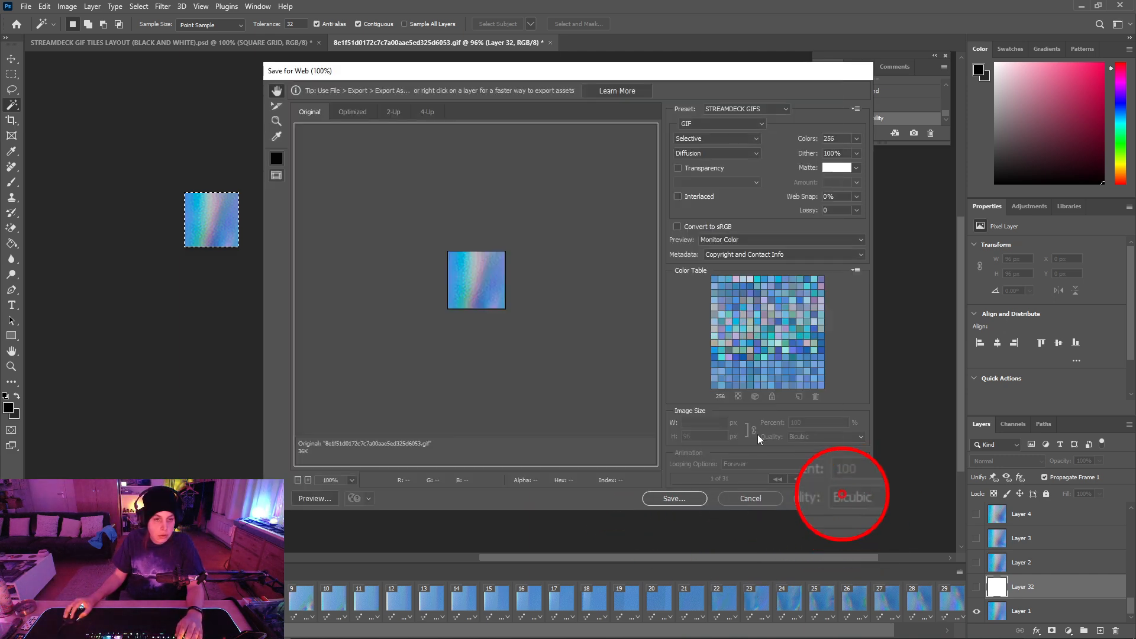
Go back to the full grid in the history, crop to the third white square in the third row and hide Layer 32
{"action": "left_click", "coordinate": [865, 92]}
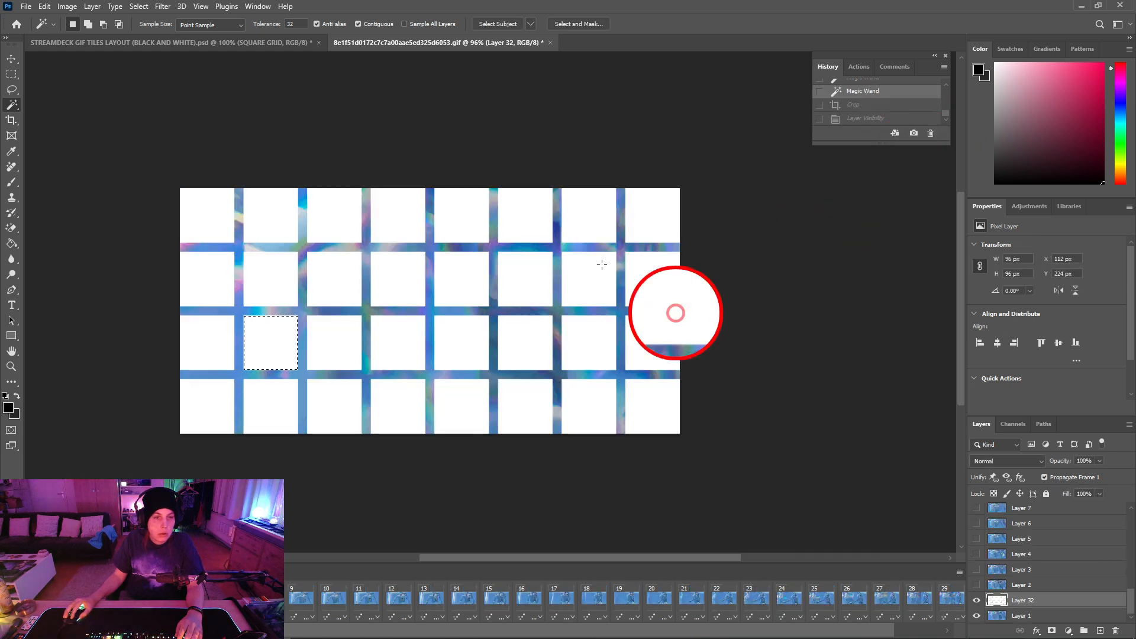
{"action": "left_click", "coordinate": [341, 345]}
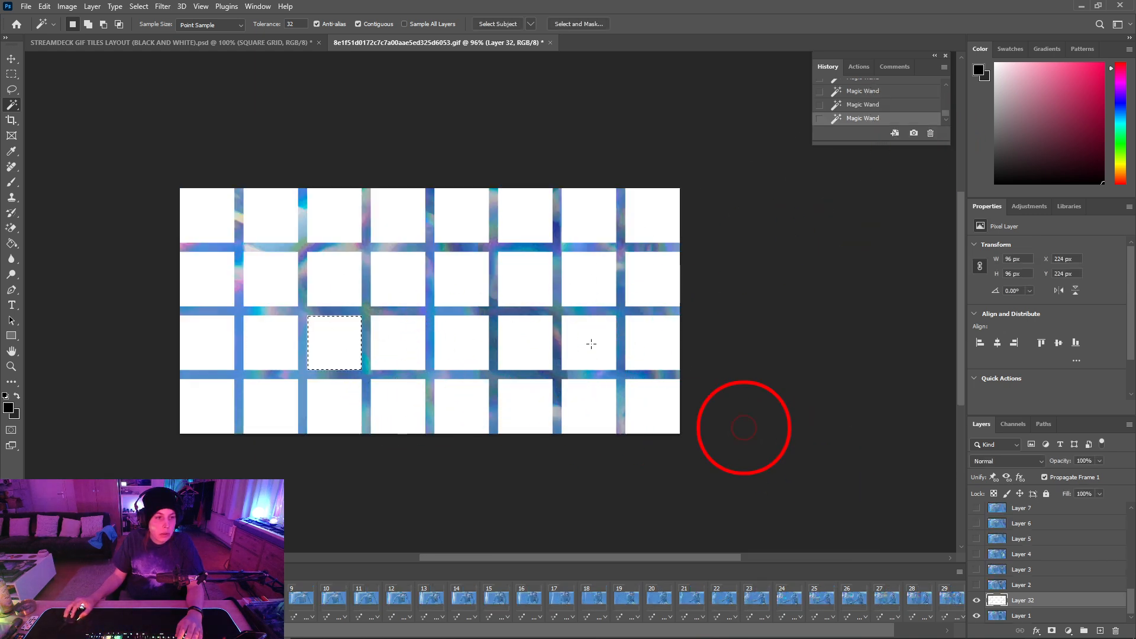
{"action": "left_click", "coordinate": [67, 6]}
{"action": "left_click", "coordinate": [83, 127]}
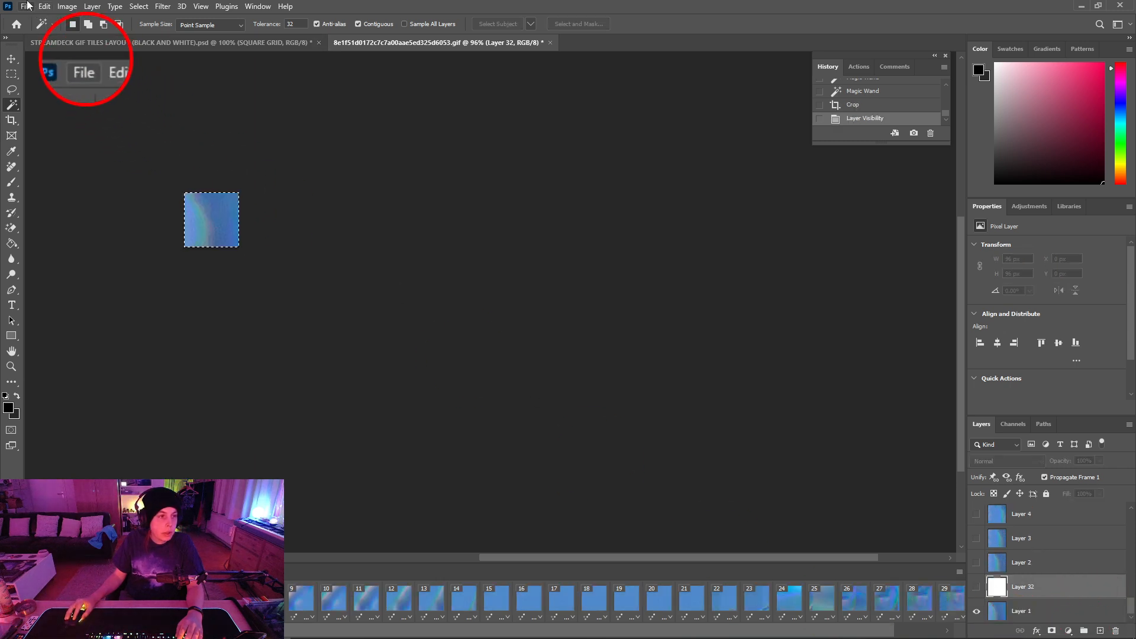
Export the cropped tile with Save for Web, original view, as a GIF named 3X3
{"action": "left_click", "coordinate": [27, 6]}
{"action": "mouse_move", "coordinate": [107, 196]}
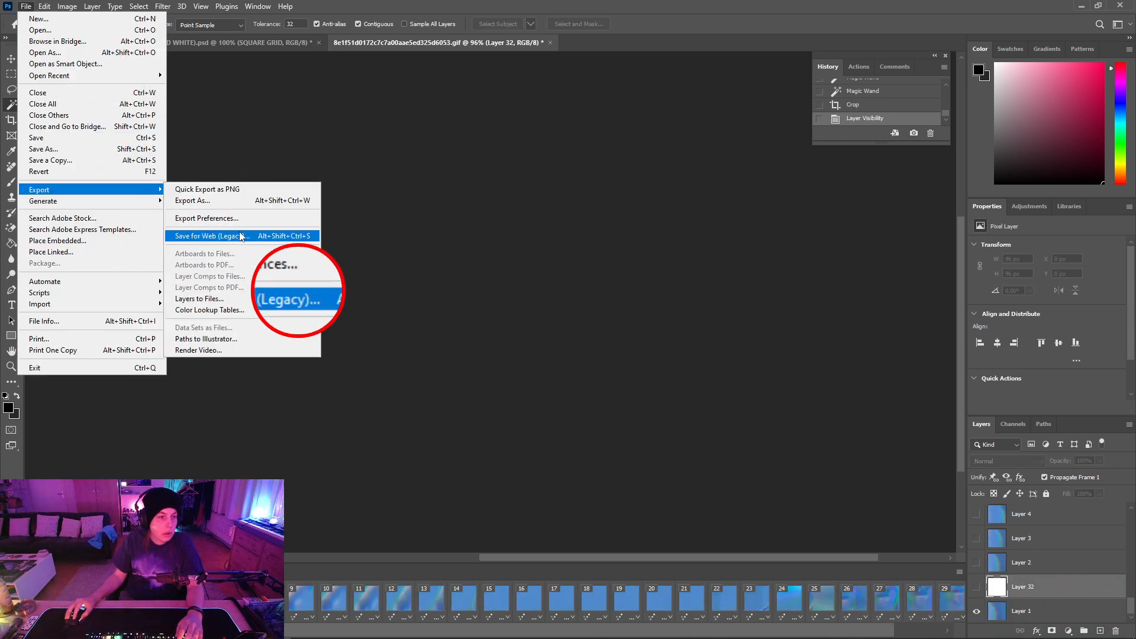
{"action": "left_click", "coordinate": [240, 238]}
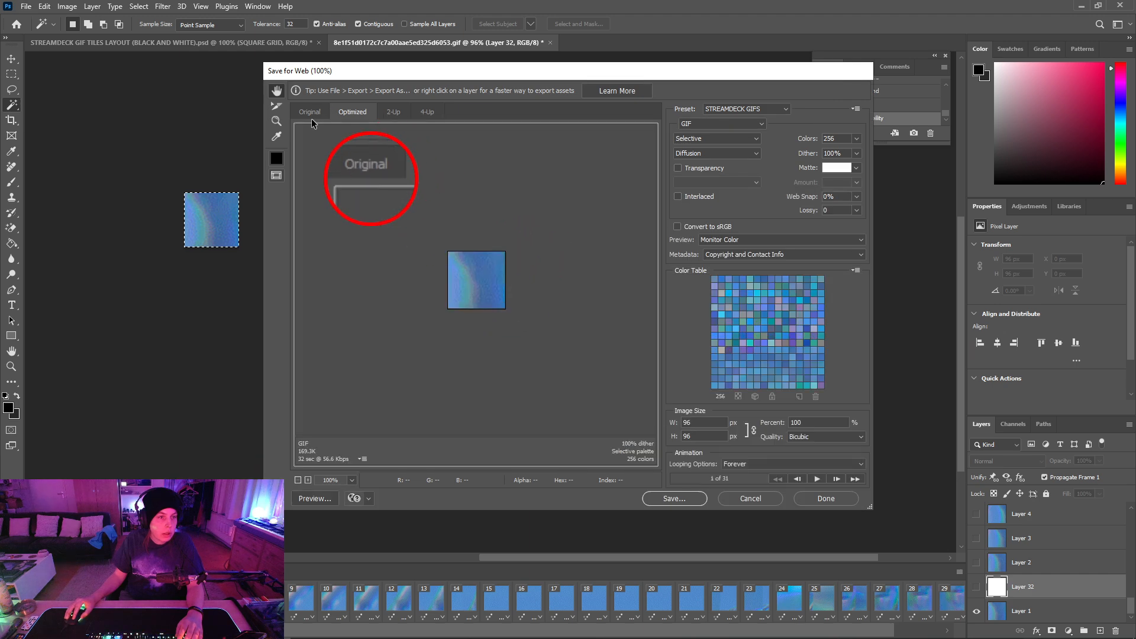
{"action": "left_click", "coordinate": [674, 498]}
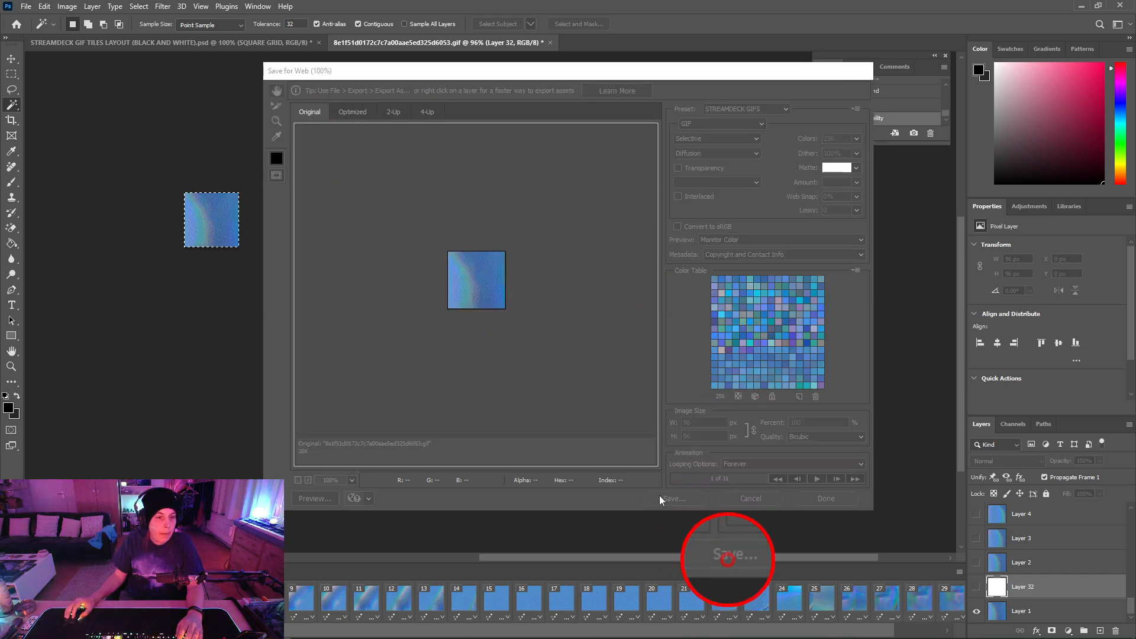
{"action": "type", "text": "3X"}
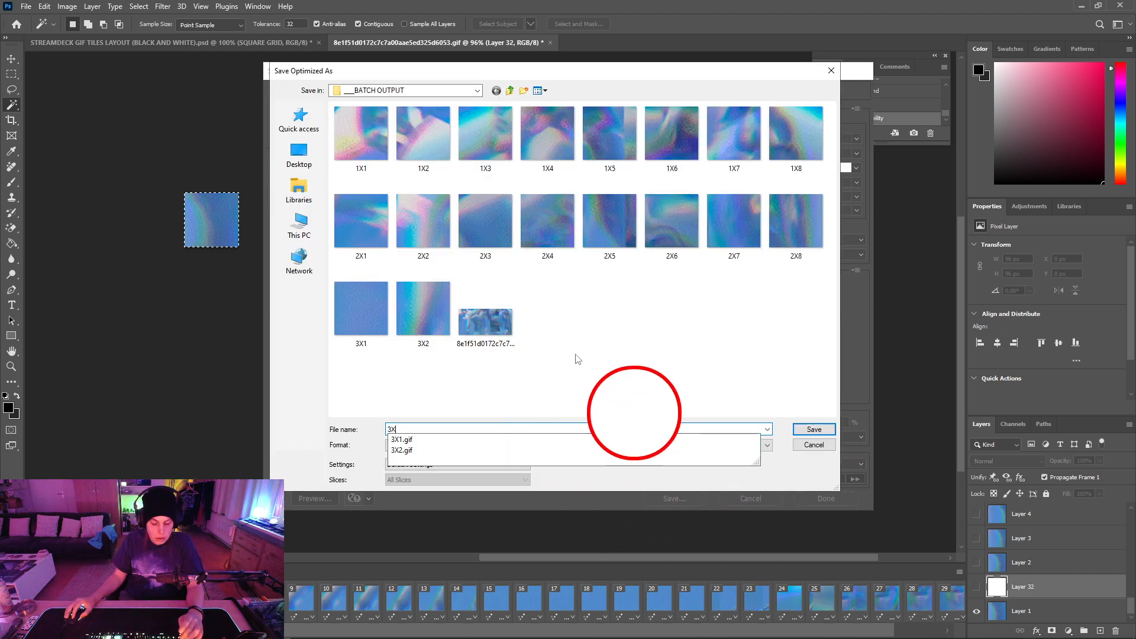
{"action": "type", "text": "3"}
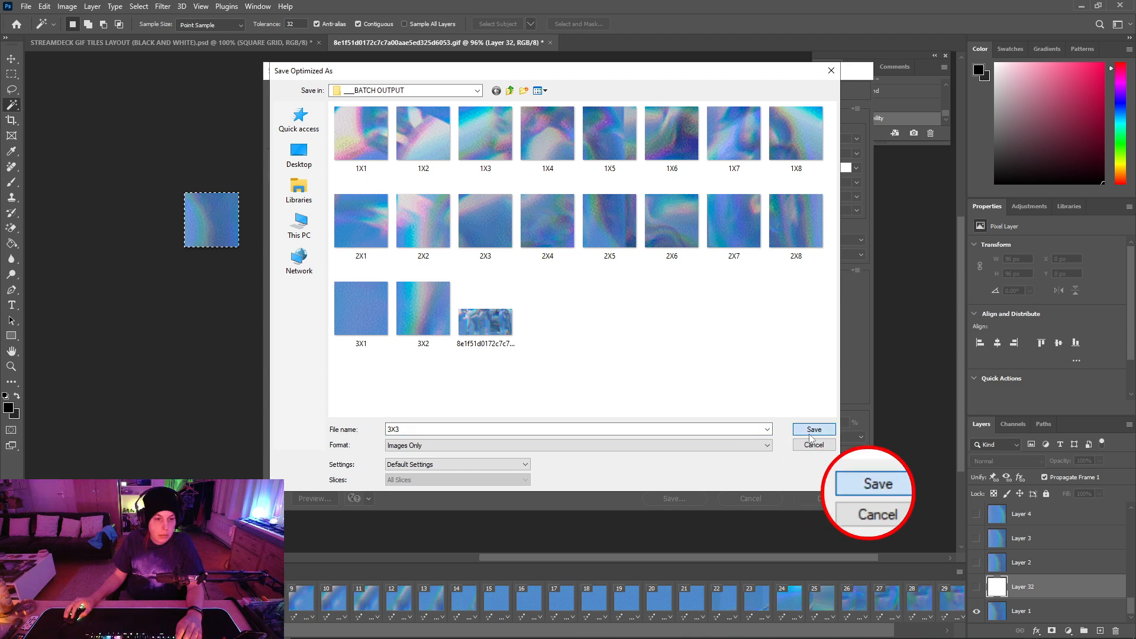
{"action": "left_click", "coordinate": [811, 434]}
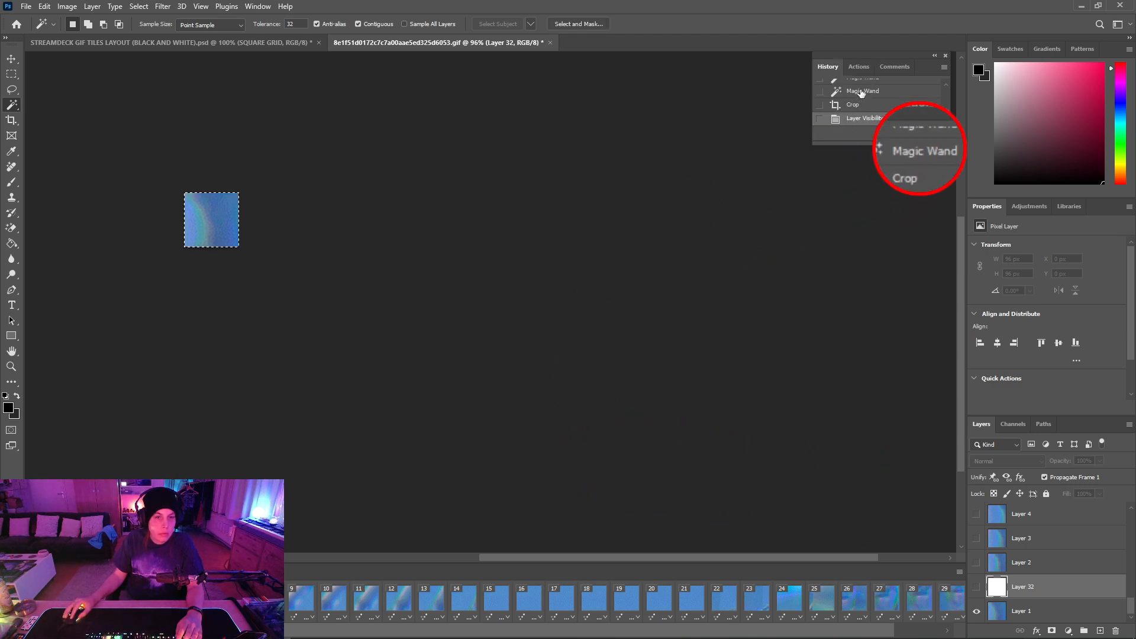
Return to the uncropped grid in the history and crop the canvas to the fourth white square in the third row
{"action": "left_click", "coordinate": [861, 92]}
{"action": "left_click", "coordinate": [398, 352]}
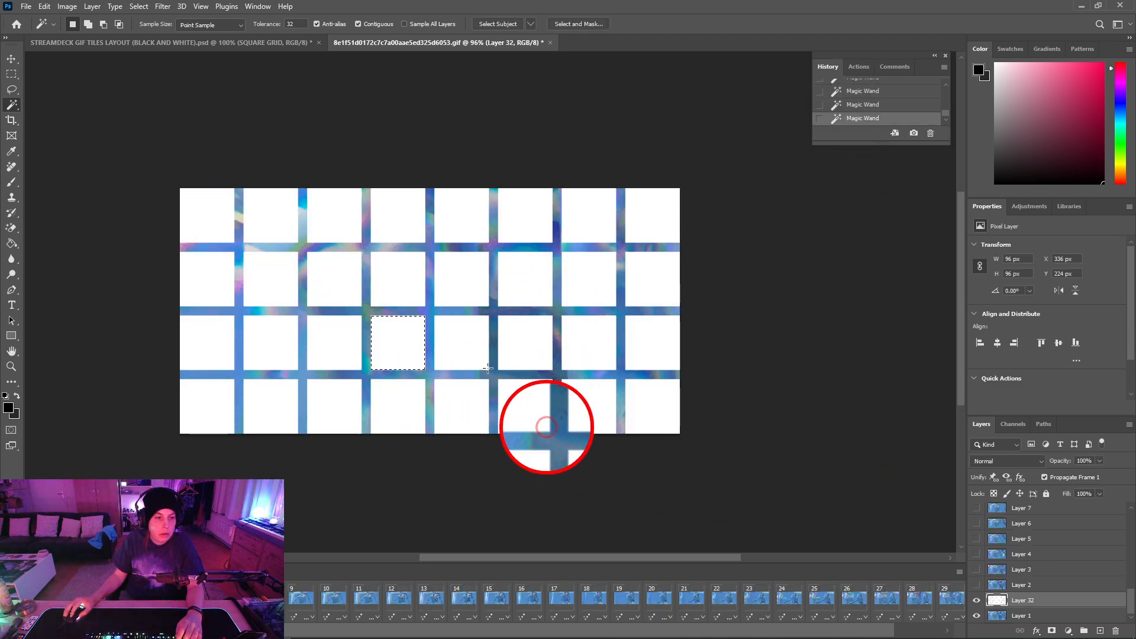
{"action": "left_click", "coordinate": [67, 6]}
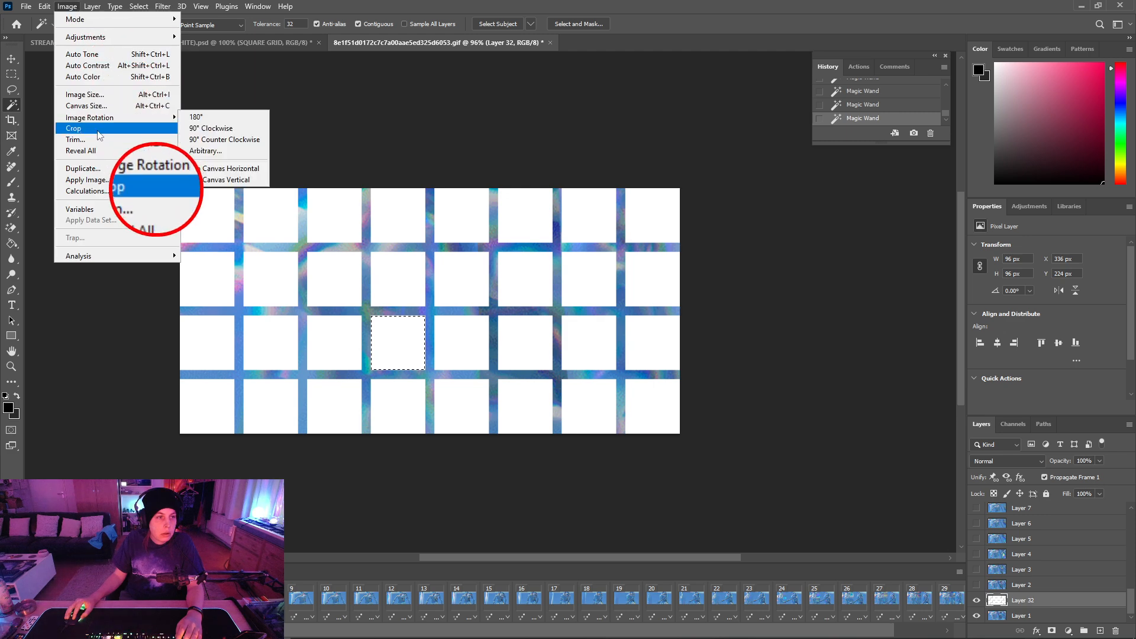
{"action": "left_click", "coordinate": [74, 129]}
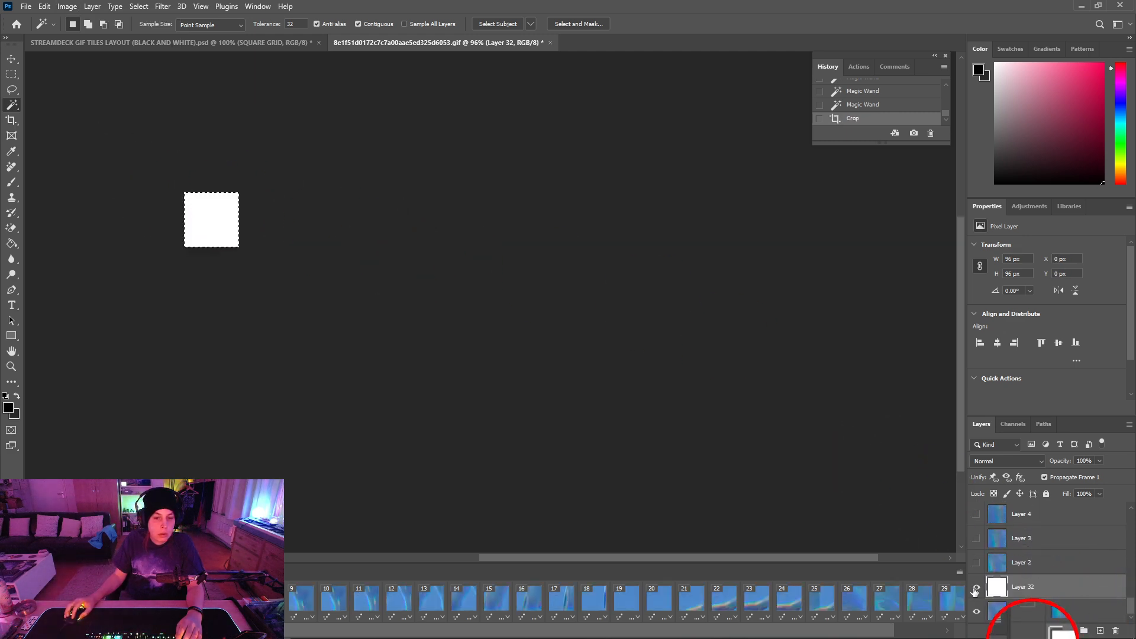
Hide Layer 32 and save the tile for web, original view, as a GIF named 3X4
{"action": "left_click", "coordinate": [974, 588]}
{"action": "left_click", "coordinate": [26, 5]}
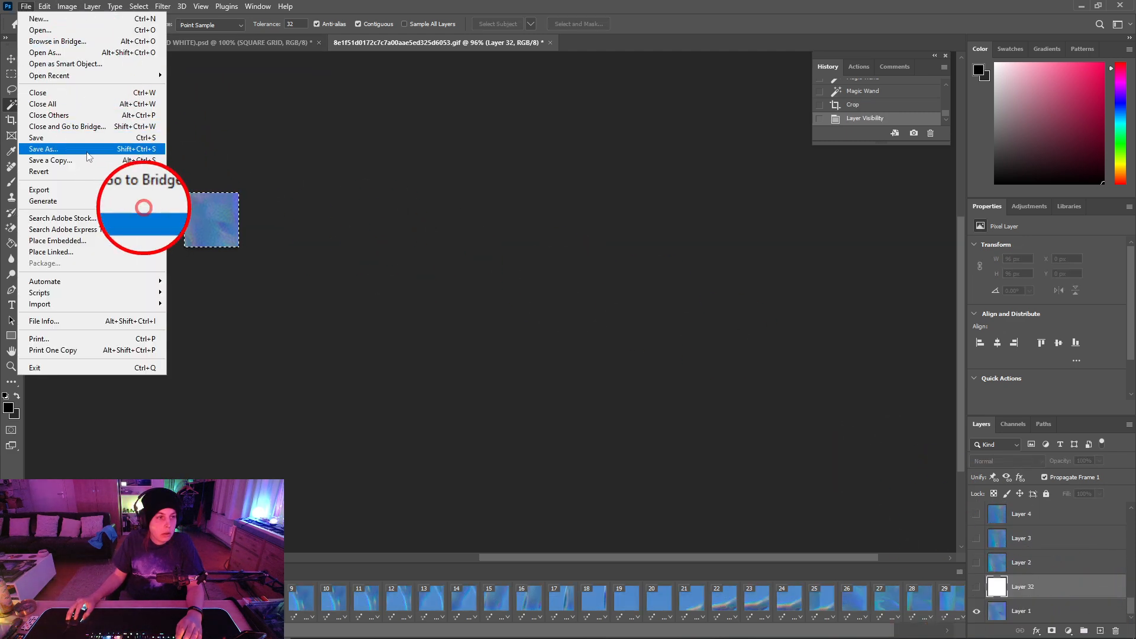
{"action": "mouse_move", "coordinate": [89, 189]}
{"action": "left_click", "coordinate": [225, 230]}
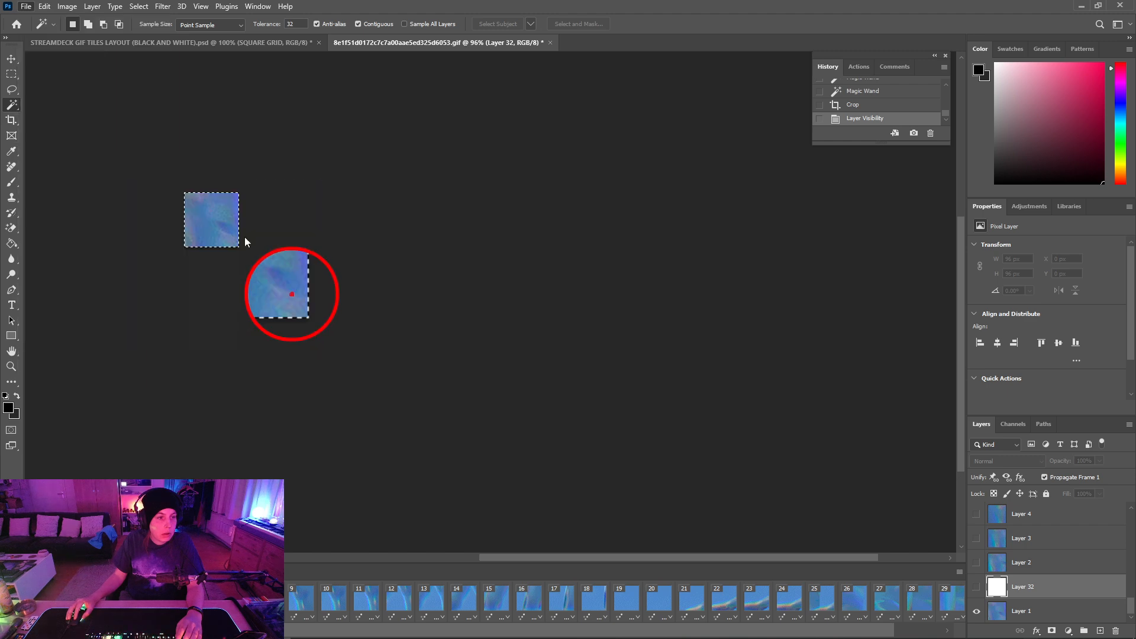
{"action": "left_click", "coordinate": [305, 116]}
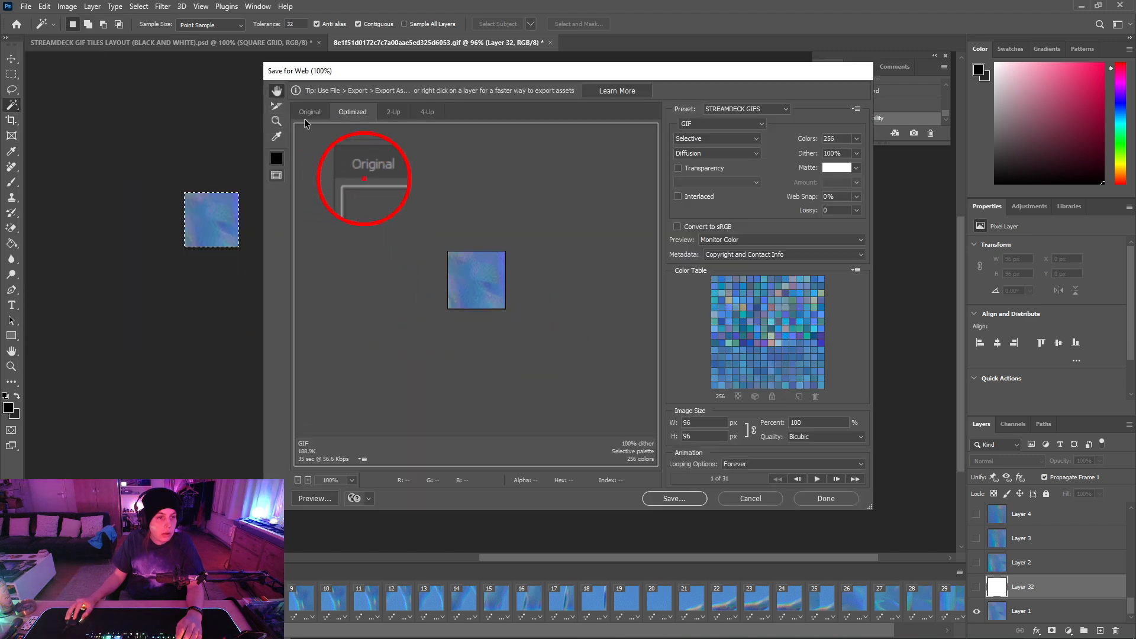
{"action": "left_click", "coordinate": [666, 499]}
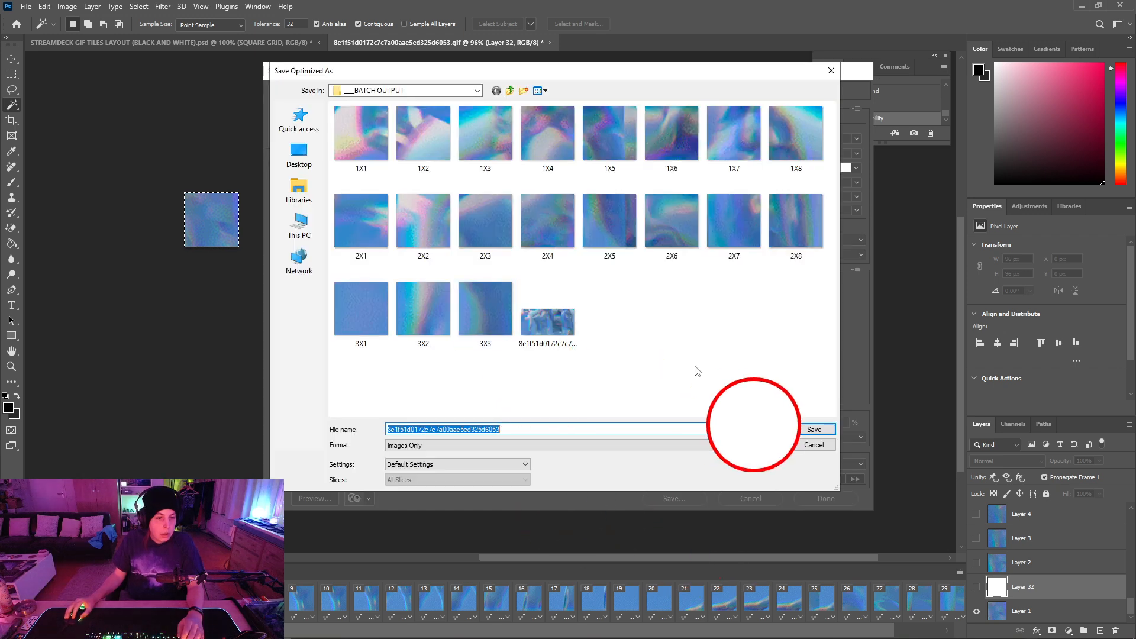
{"action": "type", "text": "3X4"}
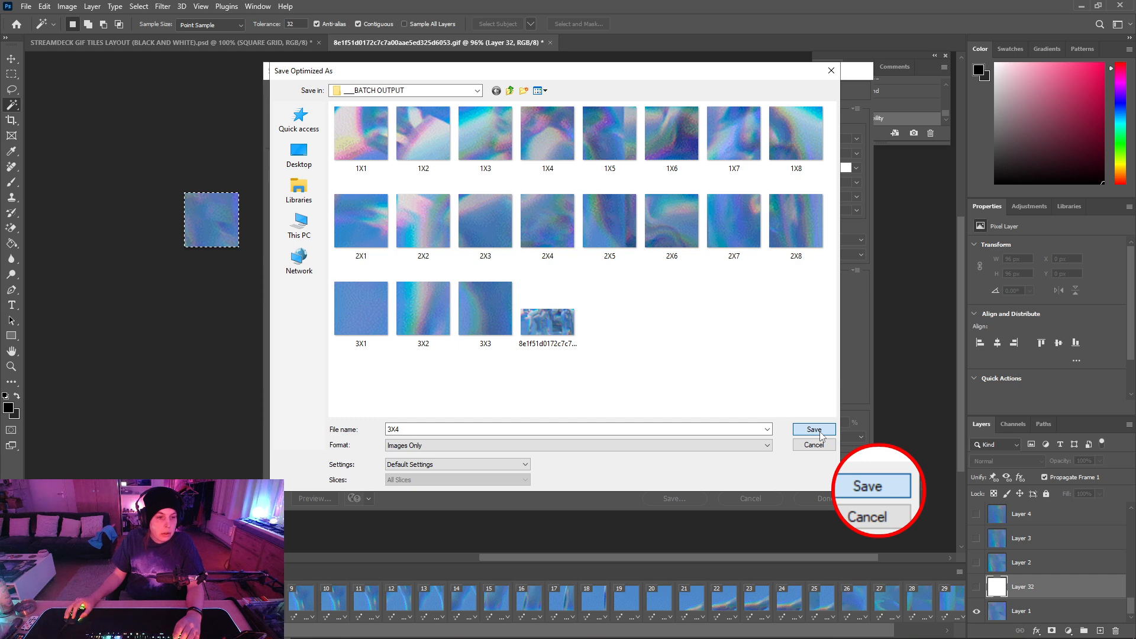
{"action": "left_click", "coordinate": [819, 431]}
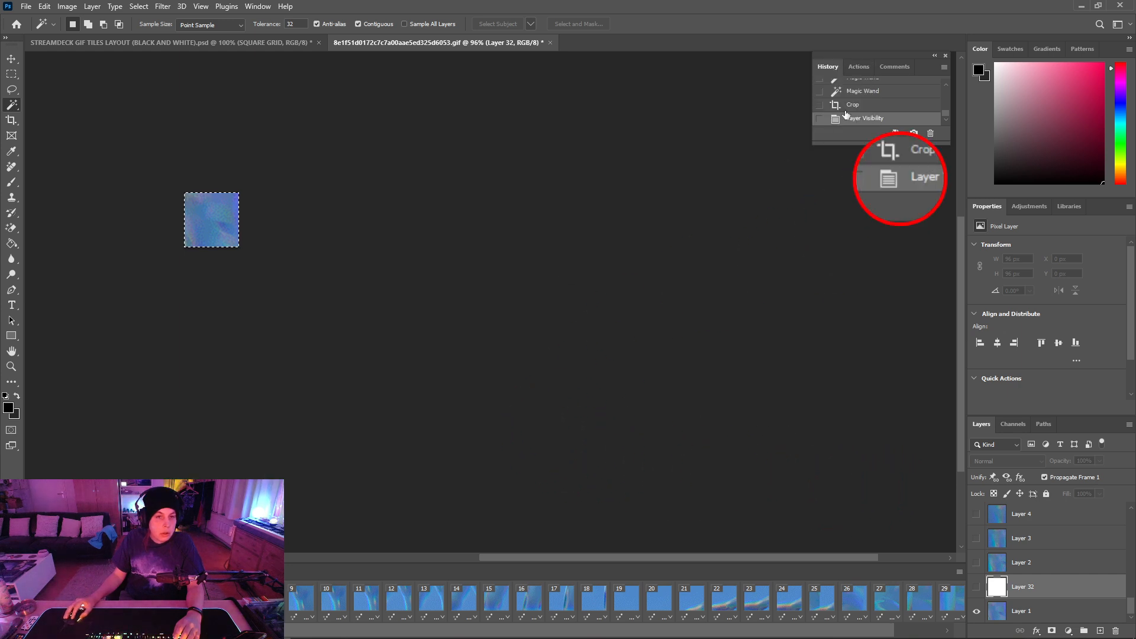
Restore the full grid from the history, crop to the fifth white square in the third row and hide Layer 32
{"action": "left_click", "coordinate": [857, 94]}
{"action": "left_click", "coordinate": [450, 335]}
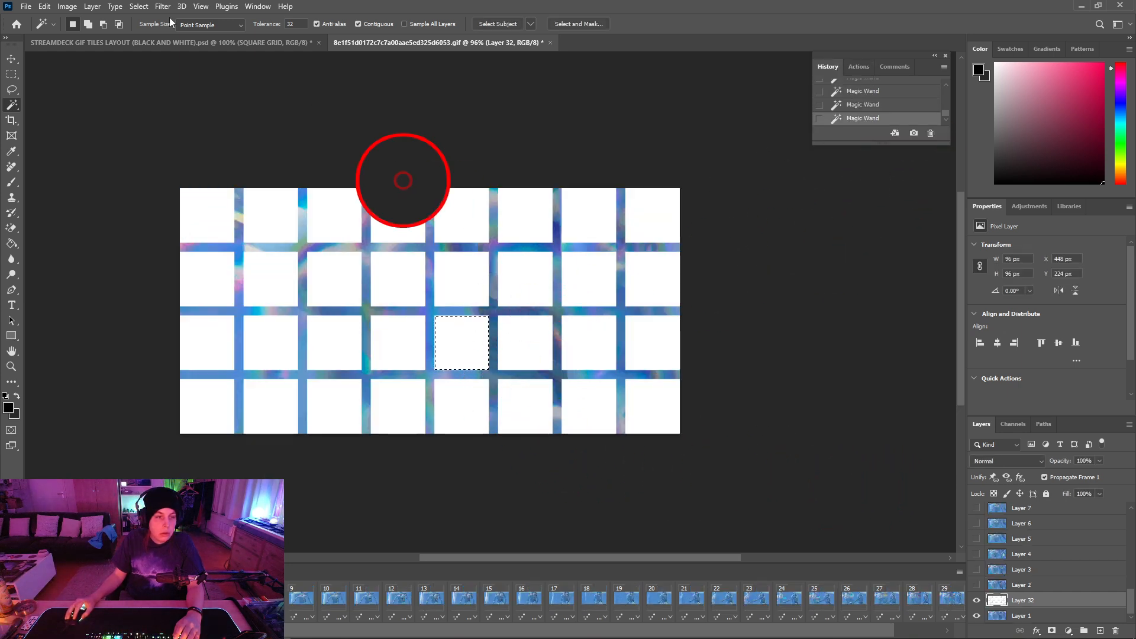
{"action": "left_click", "coordinate": [57, 6]}
{"action": "left_click", "coordinate": [77, 129]}
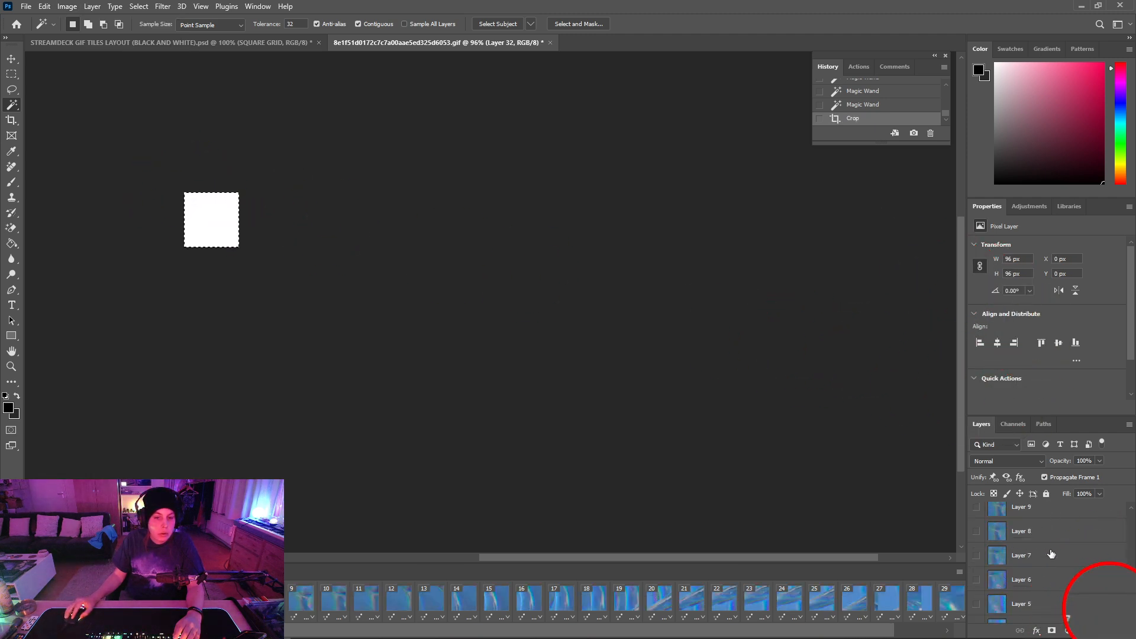
{"action": "left_click", "coordinate": [975, 587]}
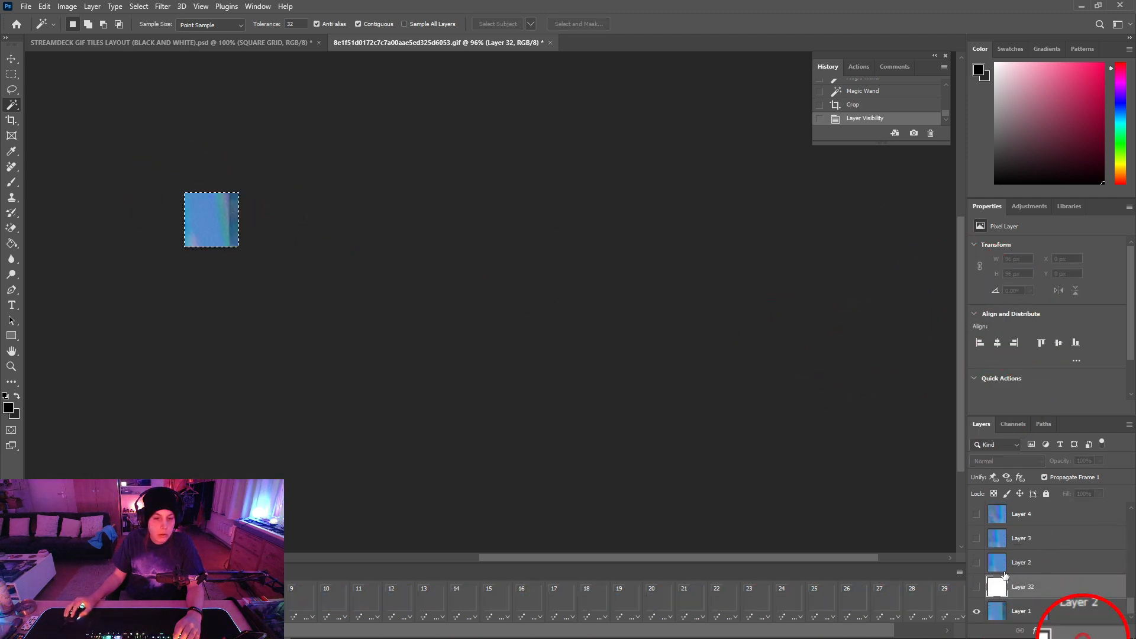
Export the fifth tile of the third row with Save for Web as a GIF named 3X5
{"action": "left_click", "coordinate": [26, 6]}
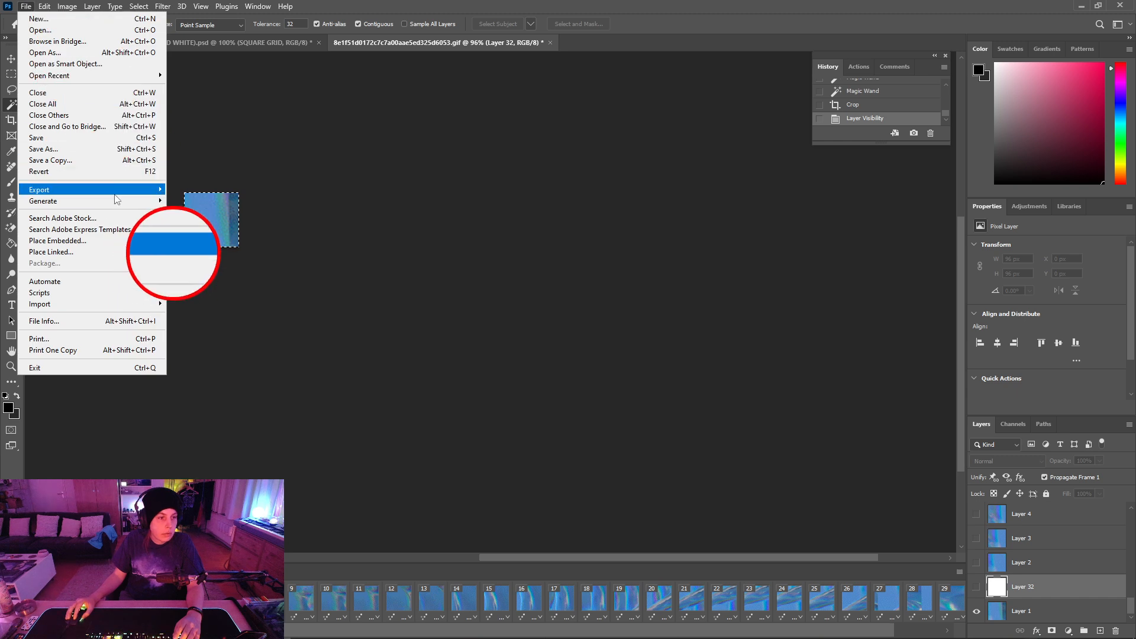
{"action": "mouse_move", "coordinate": [112, 189]}
{"action": "left_click", "coordinate": [219, 236]}
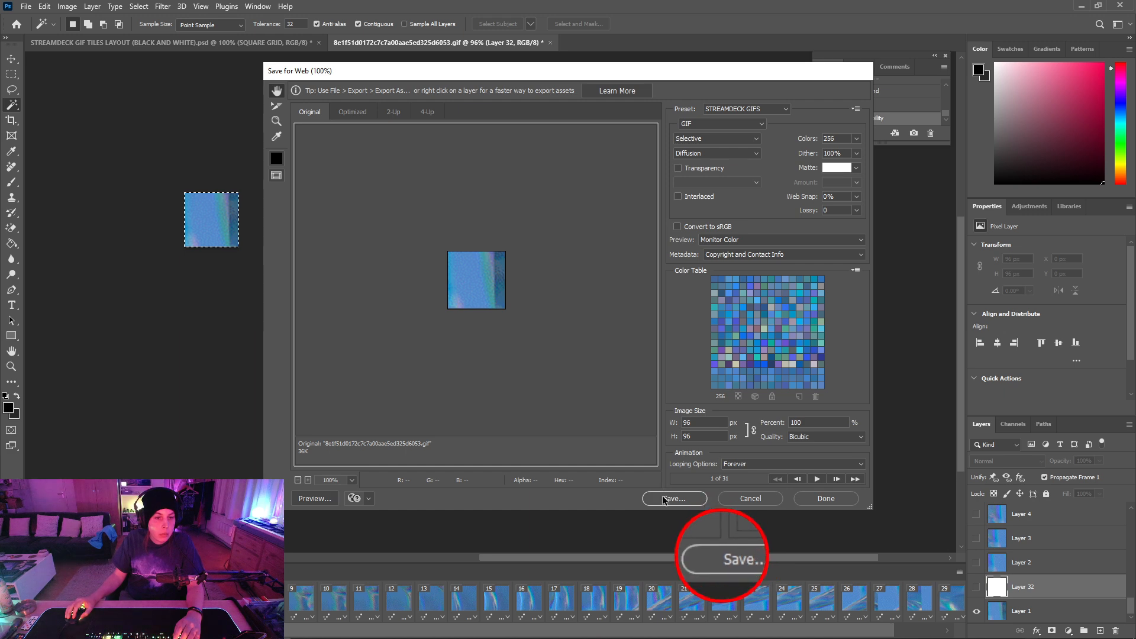
{"action": "left_click", "coordinate": [664, 500]}
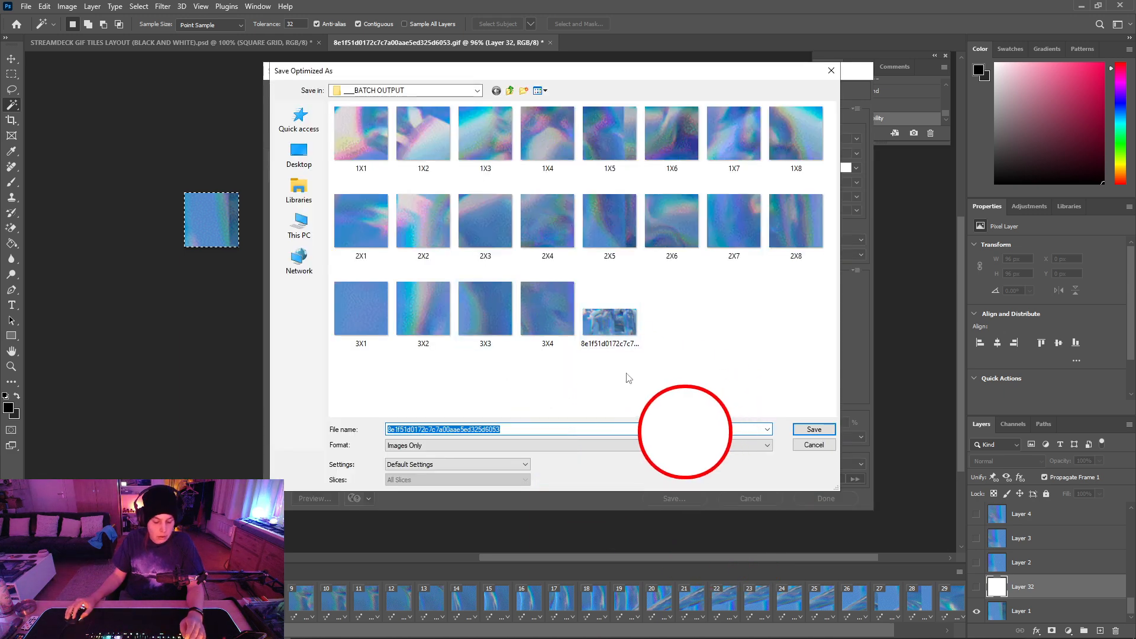
{"action": "type", "text": "3X5"}
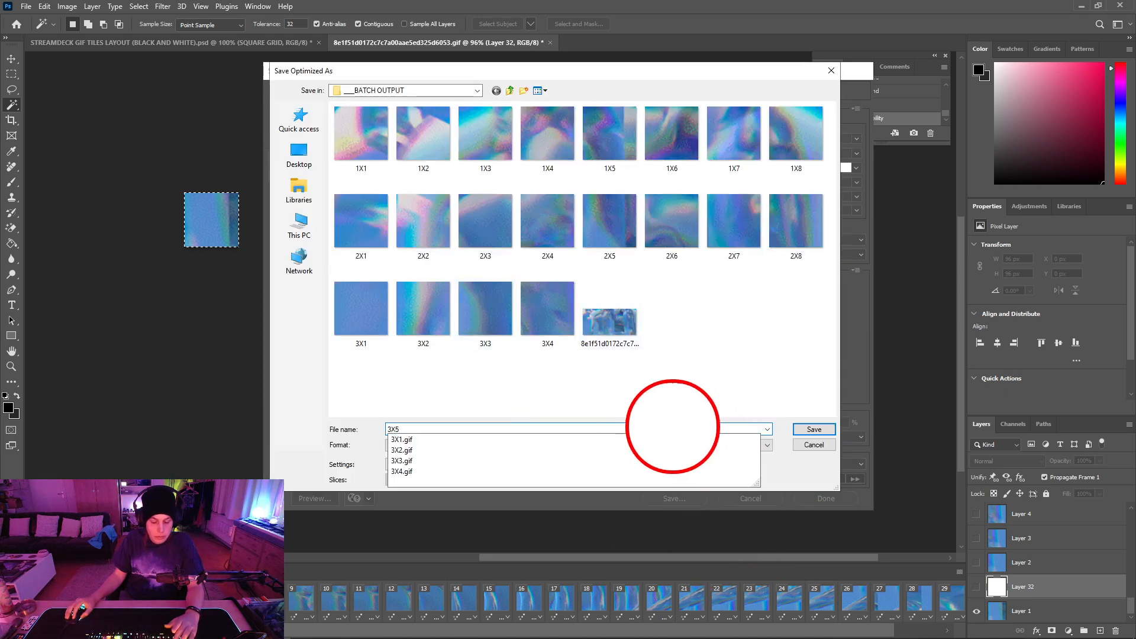
{"action": "left_click", "coordinate": [810, 430]}
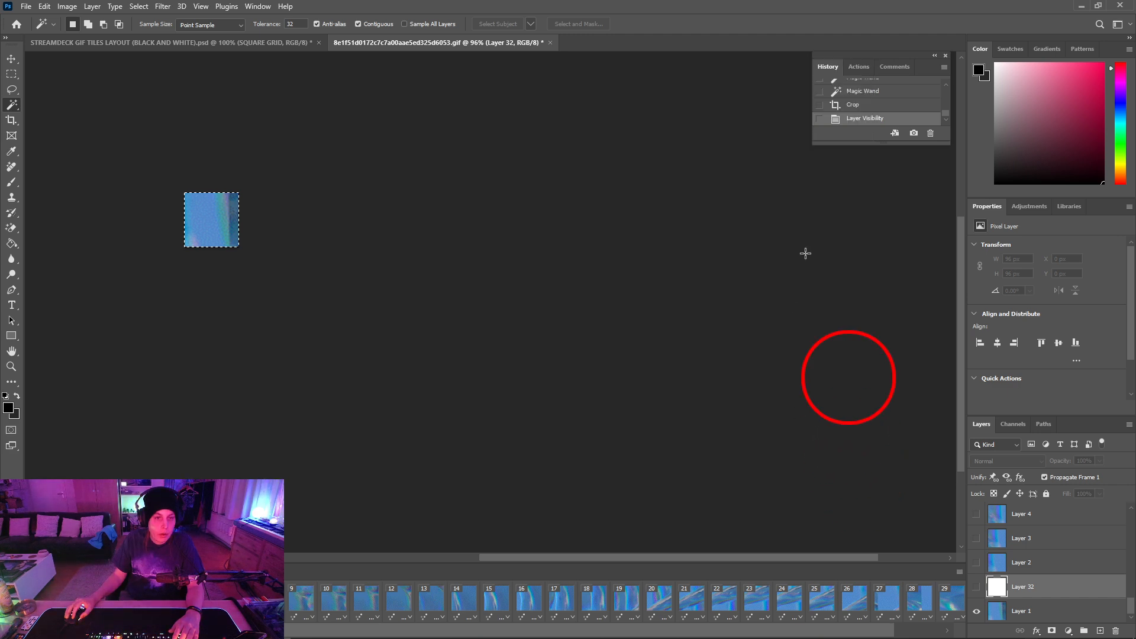
Return to the full grid in the history, crop to the sixth white square in the third row and hide Layer 32
{"action": "left_click", "coordinate": [862, 91]}
{"action": "left_click", "coordinate": [510, 352]}
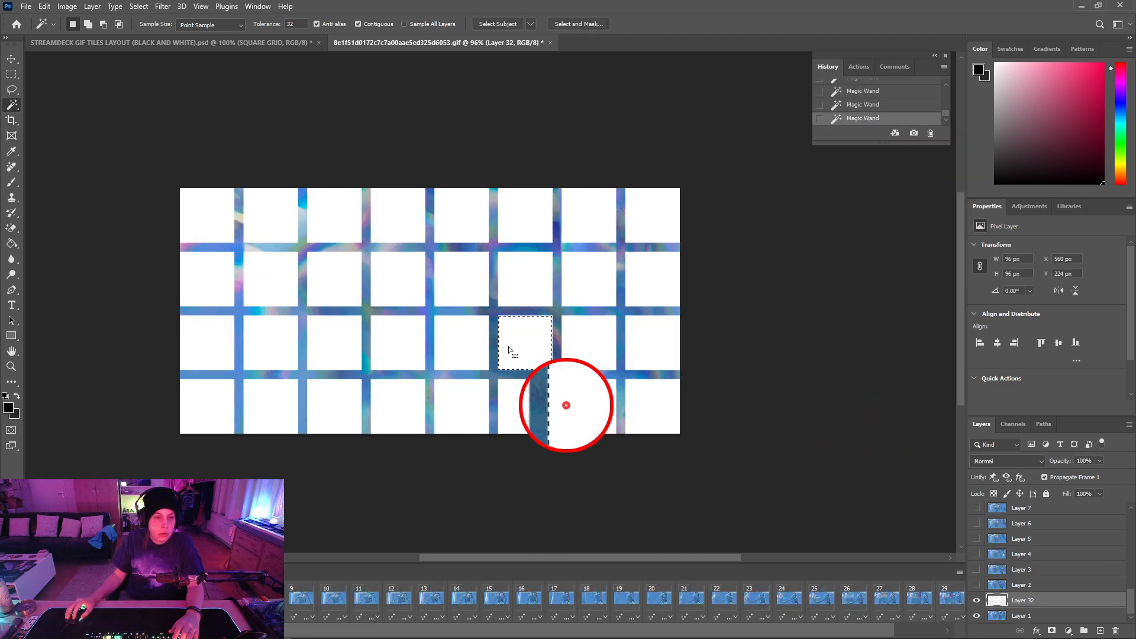
{"action": "left_click", "coordinate": [68, 6]}
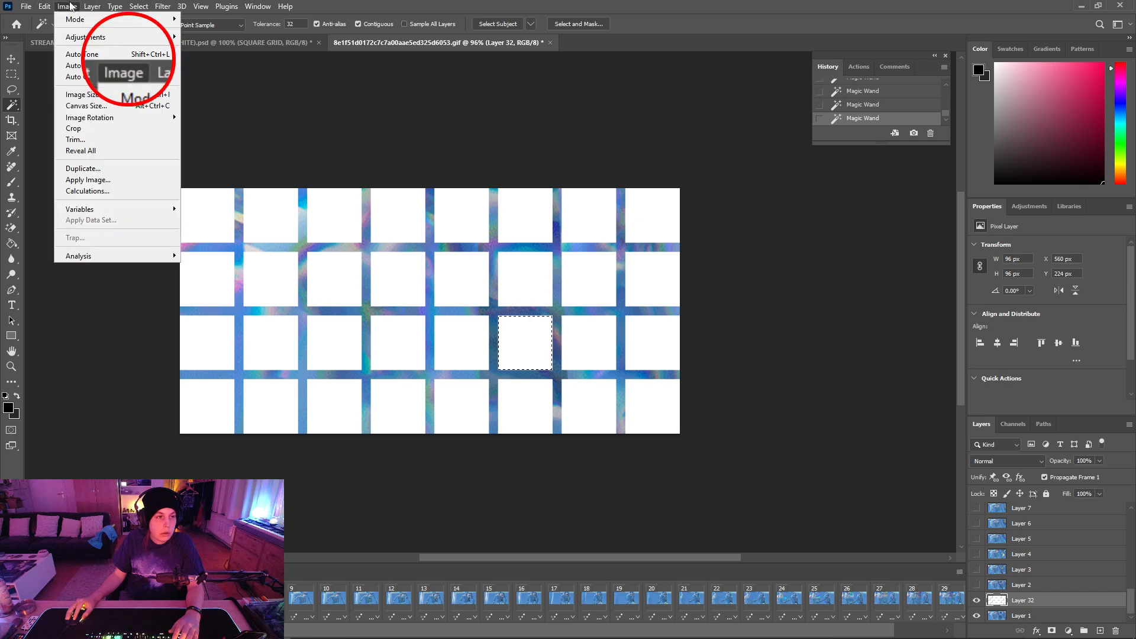
{"action": "left_click", "coordinate": [113, 139]}
{"action": "scroll", "coordinate": [1013, 568], "scroll_direction": "down", "scroll_amount": 3}
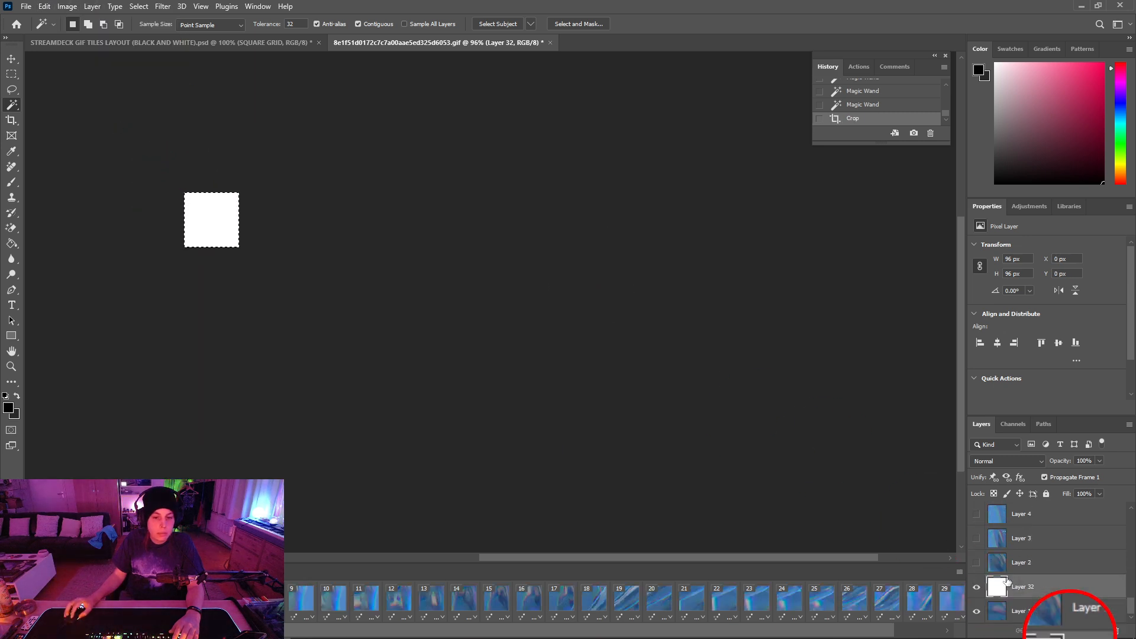
{"action": "left_click", "coordinate": [976, 587]}
Export the sixth tile of the third row with Save for Web as a GIF named 3X6
{"action": "left_click", "coordinate": [26, 6]}
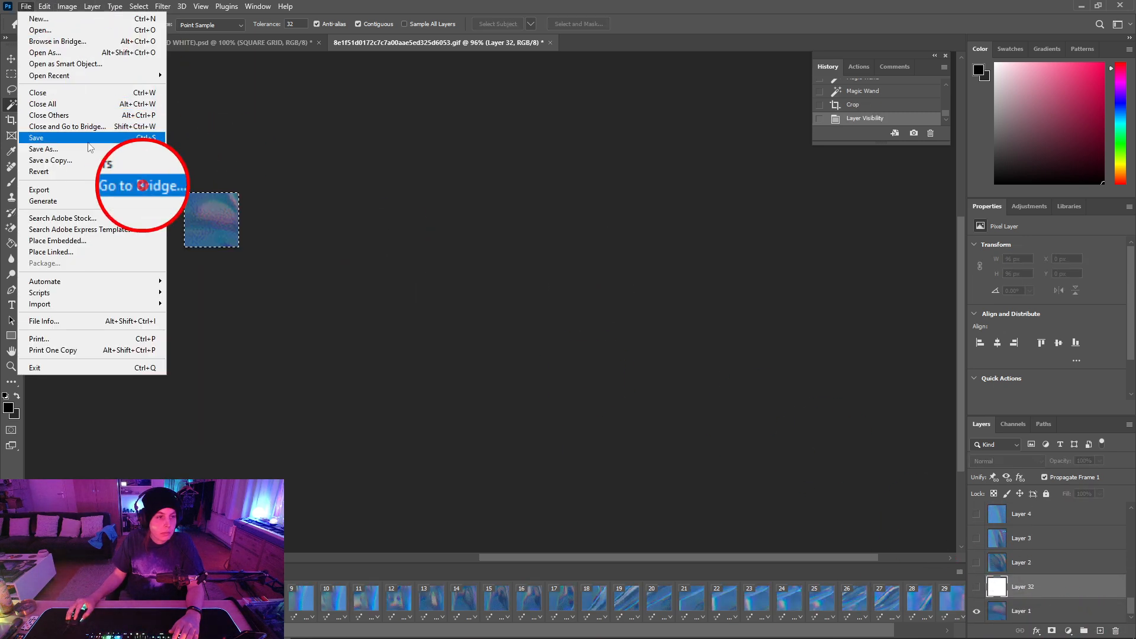
{"action": "mouse_move", "coordinate": [96, 193]}
{"action": "left_click", "coordinate": [228, 238]}
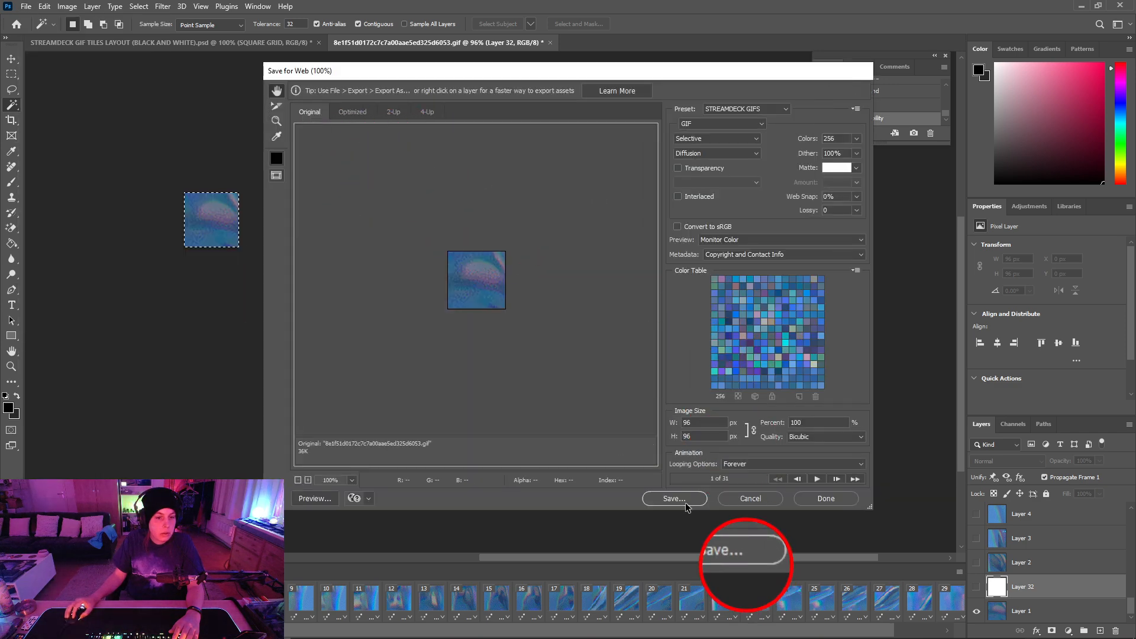
{"action": "left_click", "coordinate": [685, 503]}
{"action": "type", "text": "3"}
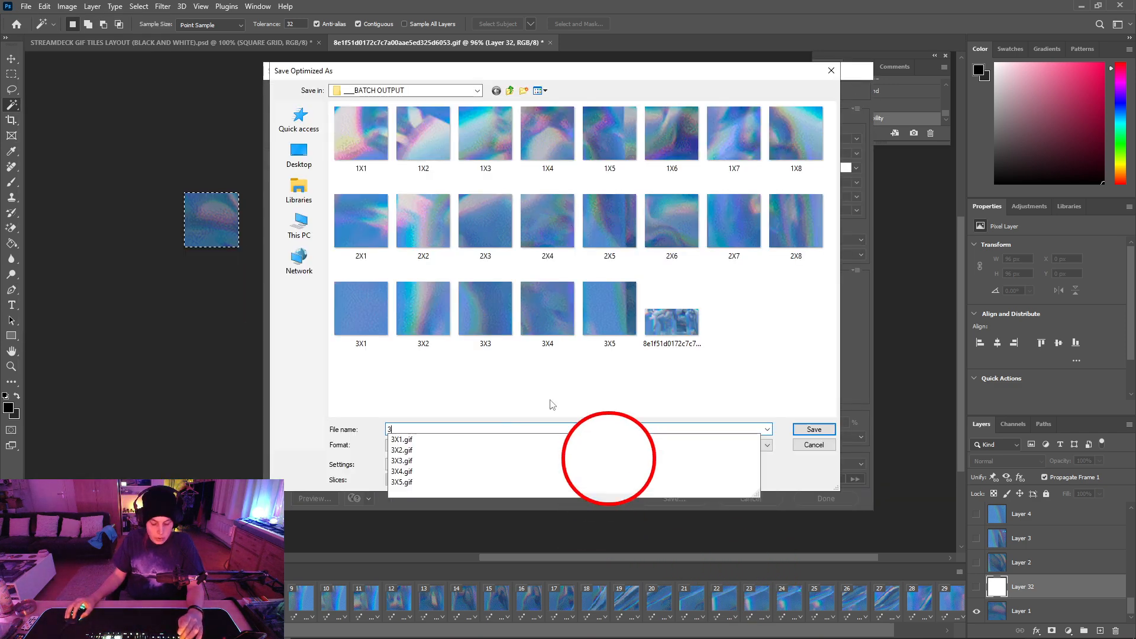
{"action": "type", "text": "X6"}
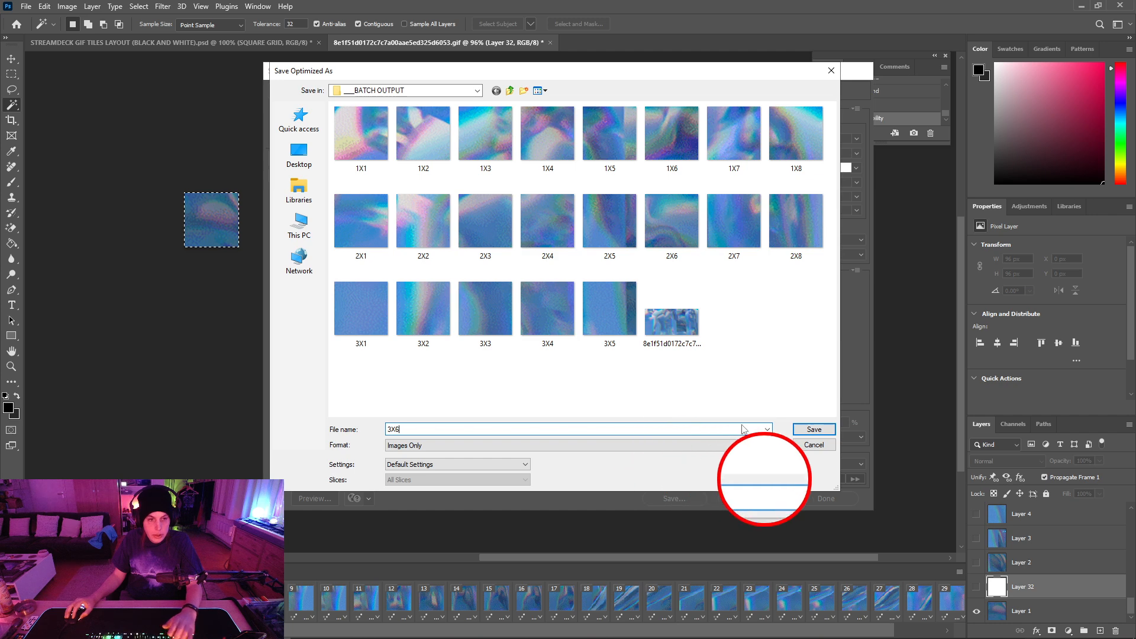
{"action": "left_click", "coordinate": [805, 432]}
Return to the full grid in the history, crop to the seventh white square in the third row and hide Layer 32
{"action": "left_click", "coordinate": [862, 91]}
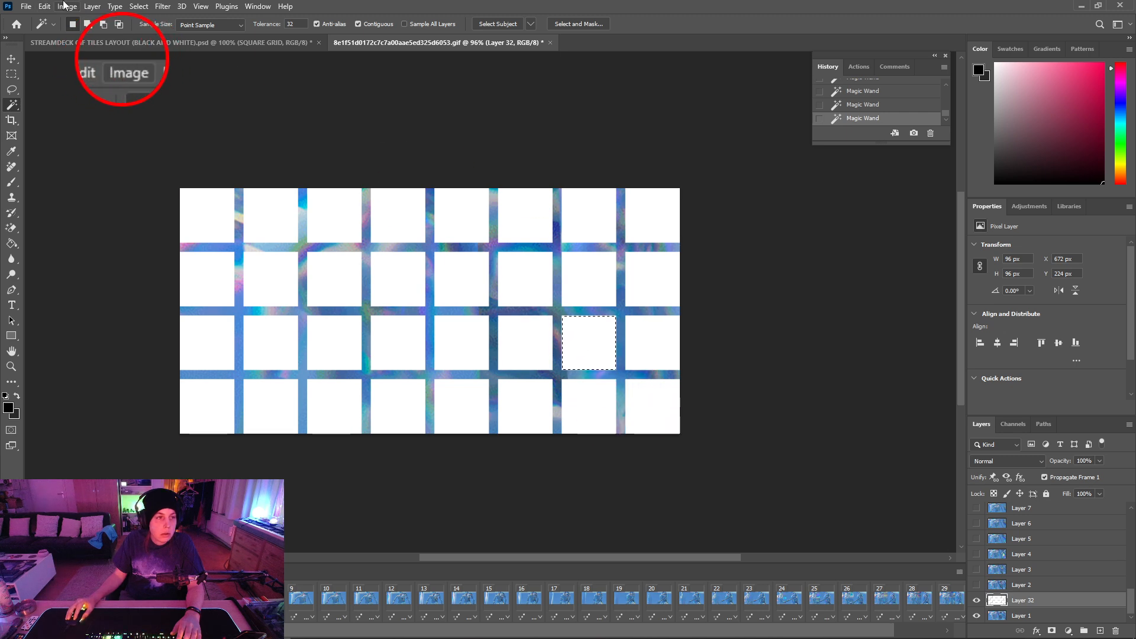
{"action": "left_click", "coordinate": [65, 6]}
{"action": "left_click", "coordinate": [95, 127]}
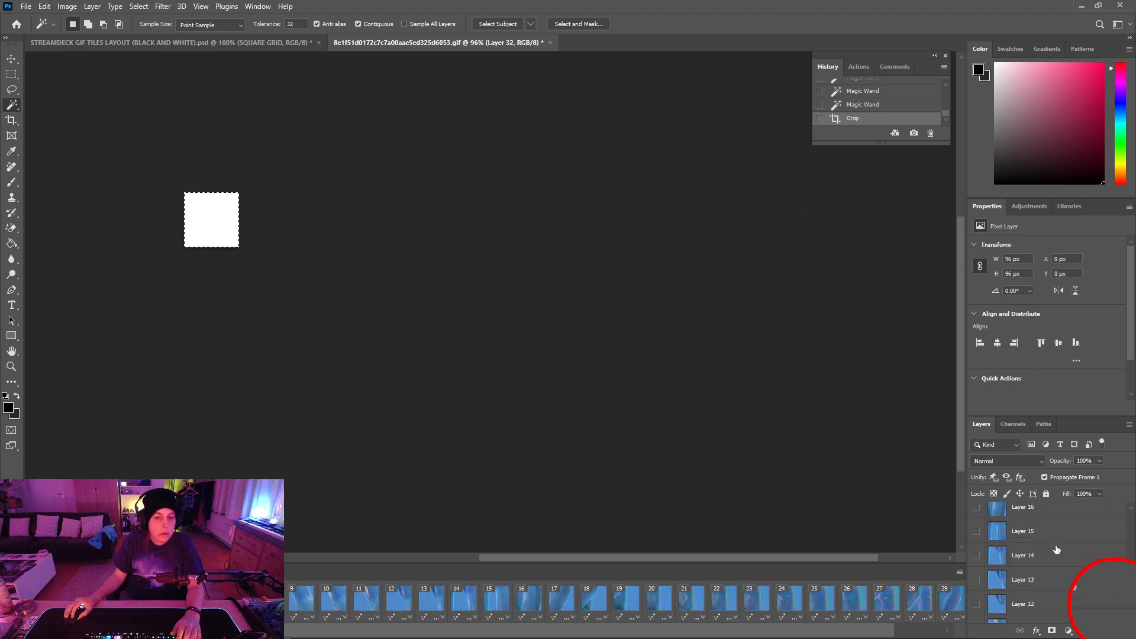
{"action": "left_click", "coordinate": [976, 587]}
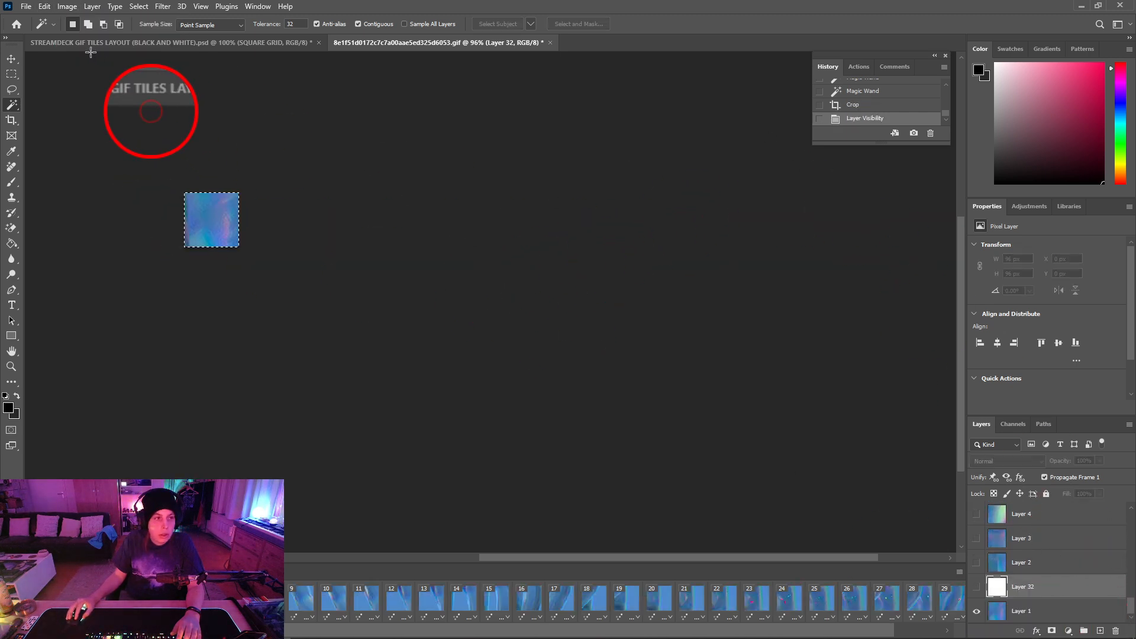
Export the seventh tile of the third row with Save for Web, original view, as a GIF named 3X7
{"action": "left_click", "coordinate": [45, 6]}
{"action": "mouse_move", "coordinate": [26, 6]}
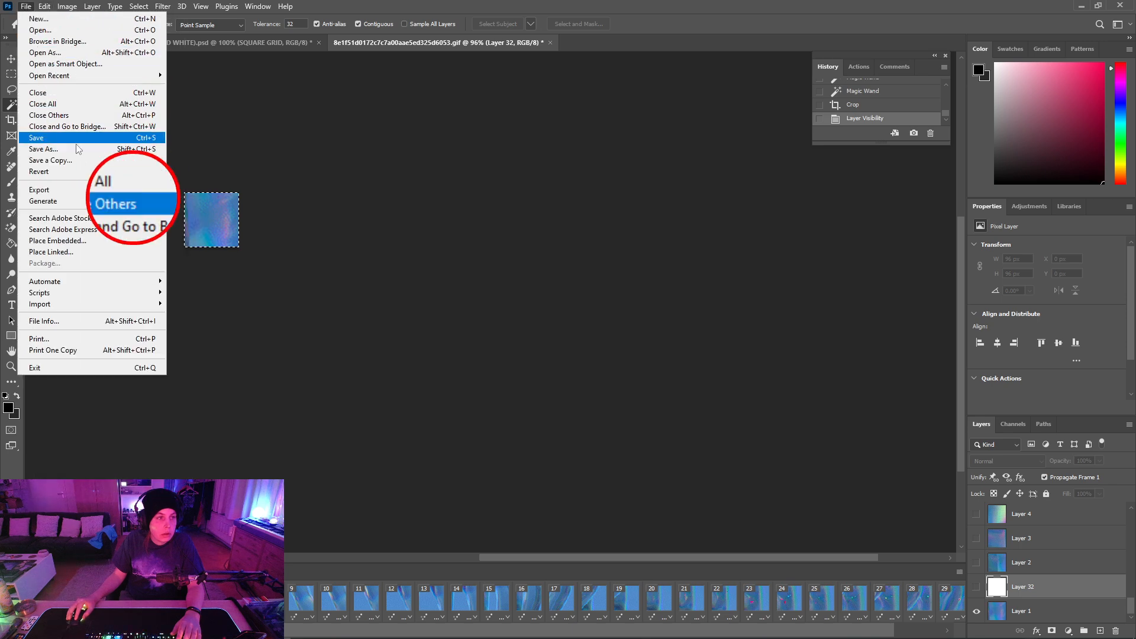
{"action": "mouse_move", "coordinate": [47, 189]}
{"action": "left_click", "coordinate": [262, 235]}
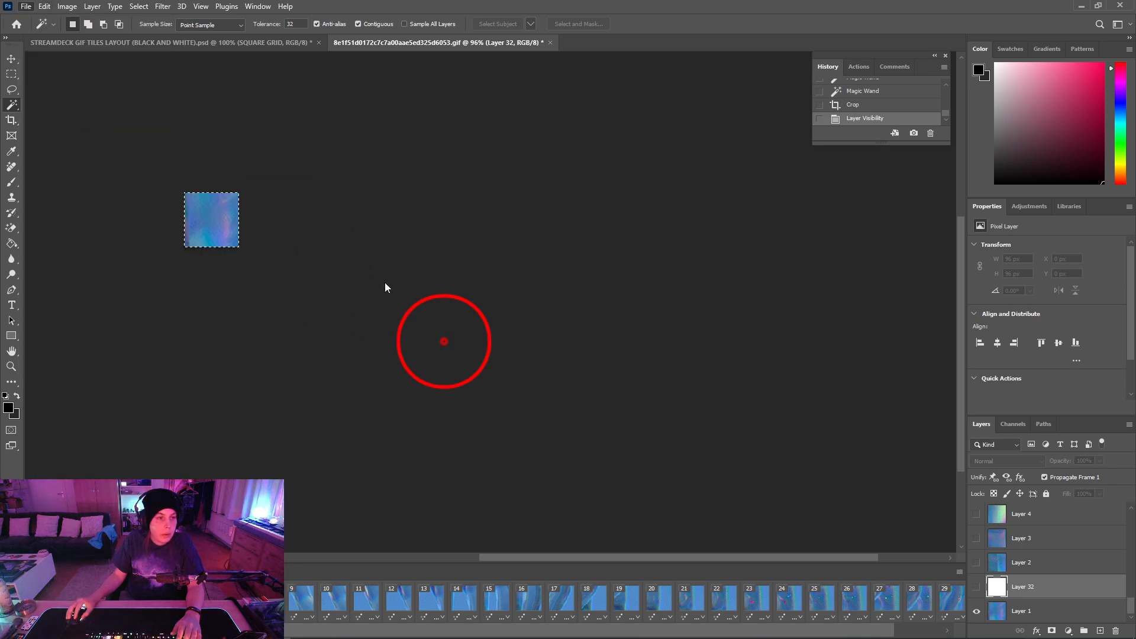
{"action": "left_click", "coordinate": [311, 114]}
{"action": "left_click", "coordinate": [675, 499]}
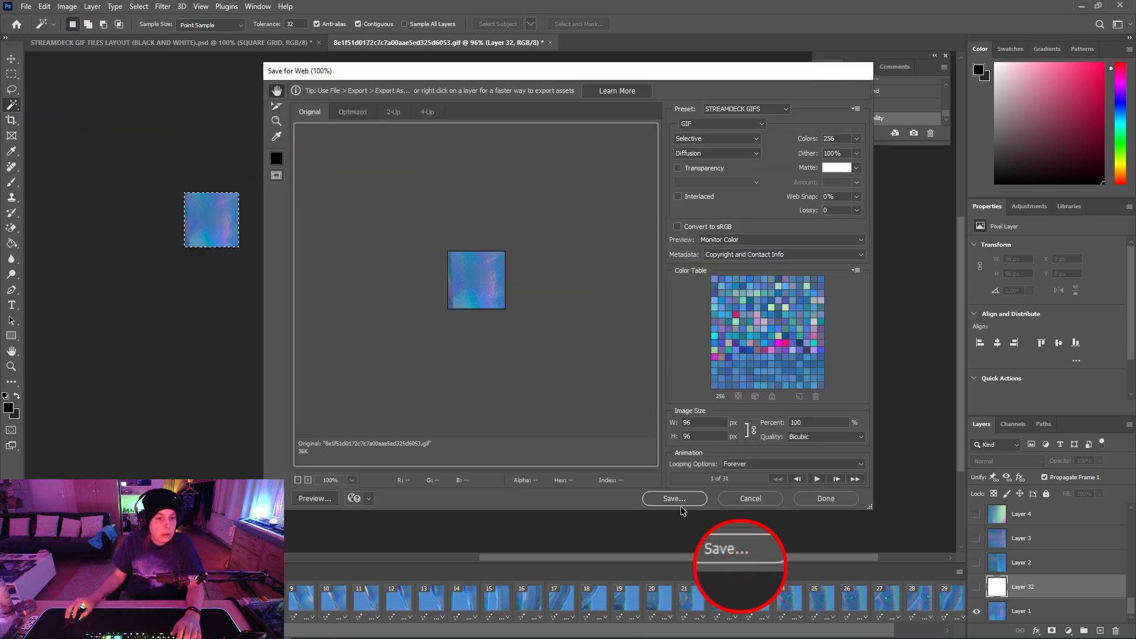
{"action": "type", "text": "3"}
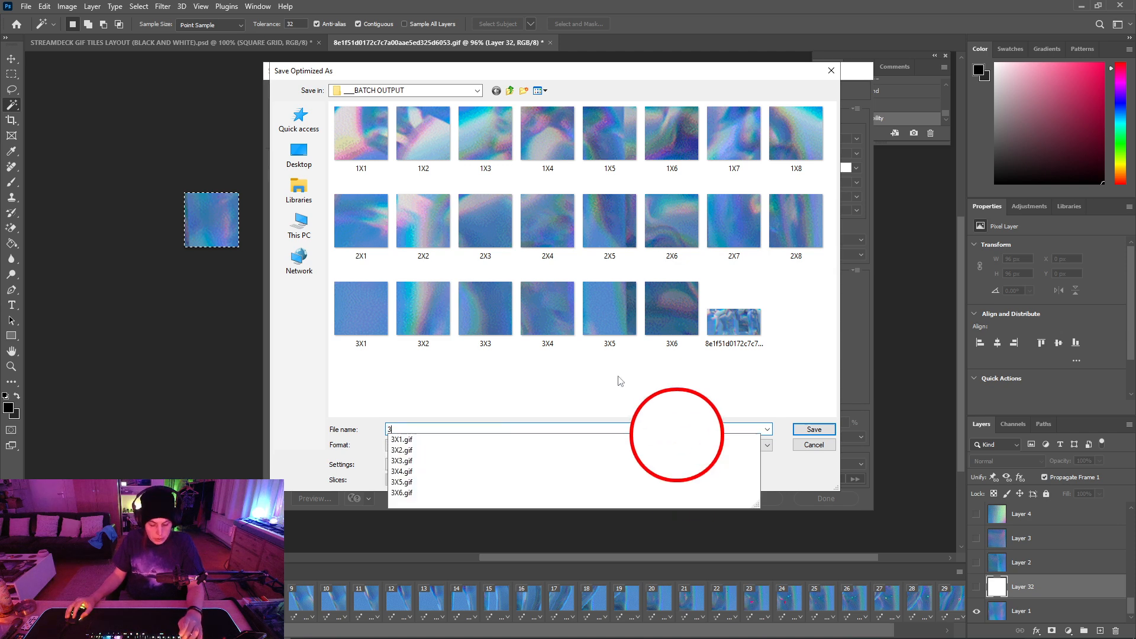
{"action": "type", "text": "X7"}
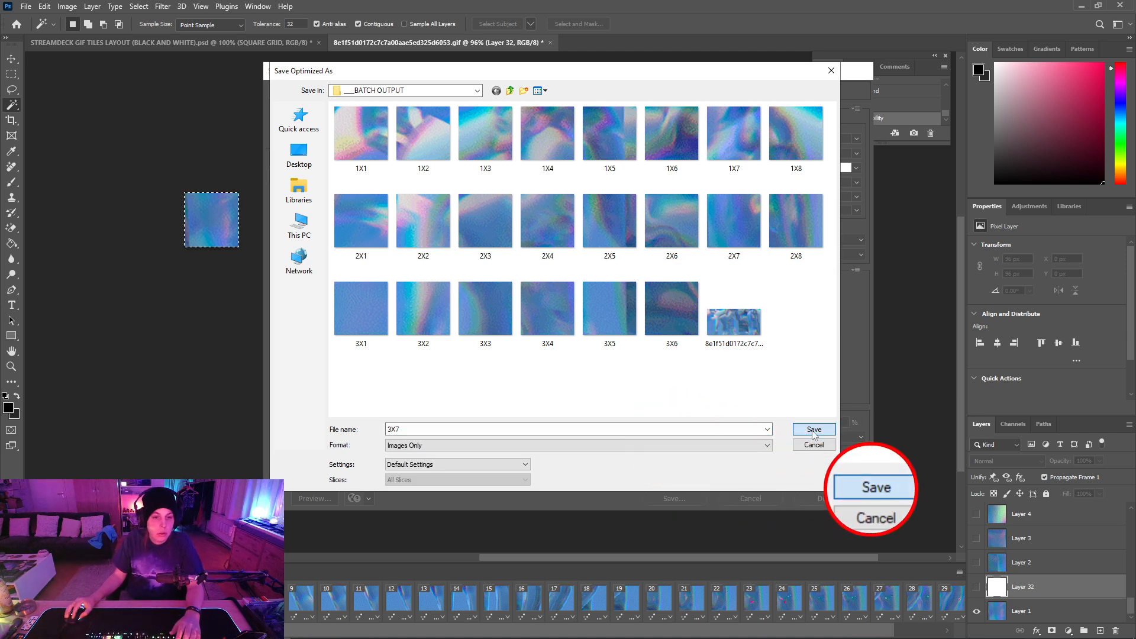
{"action": "left_click", "coordinate": [813, 432]}
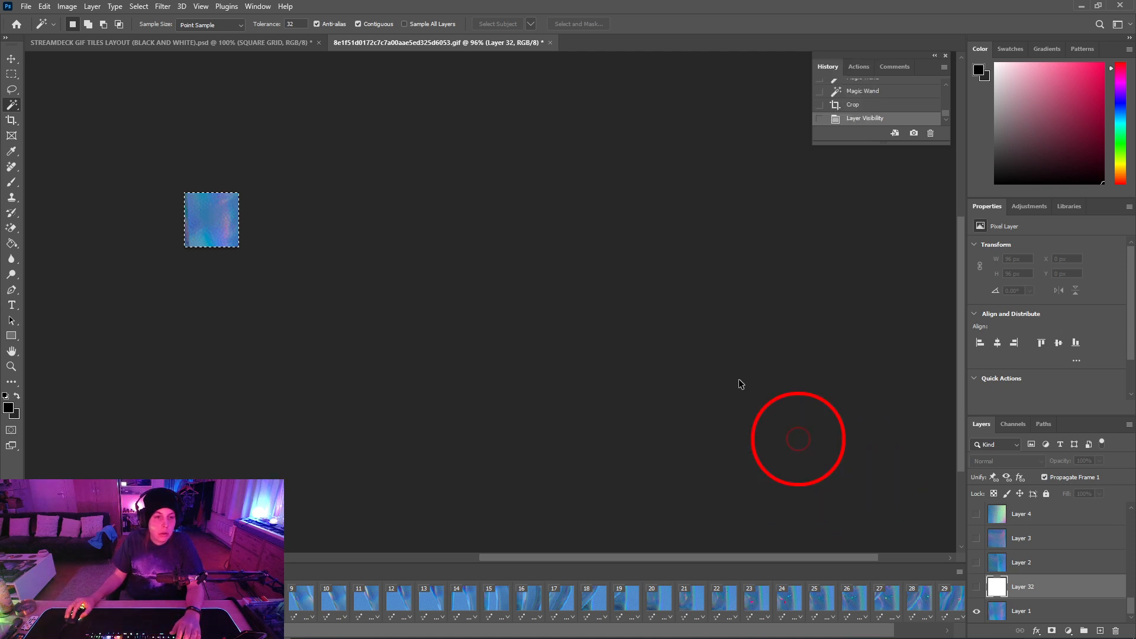
Return to the full grid in the history, crop to the eighth white square in the third row and hide Layer 32
{"action": "left_click", "coordinate": [860, 92]}
{"action": "left_click", "coordinate": [663, 358]}
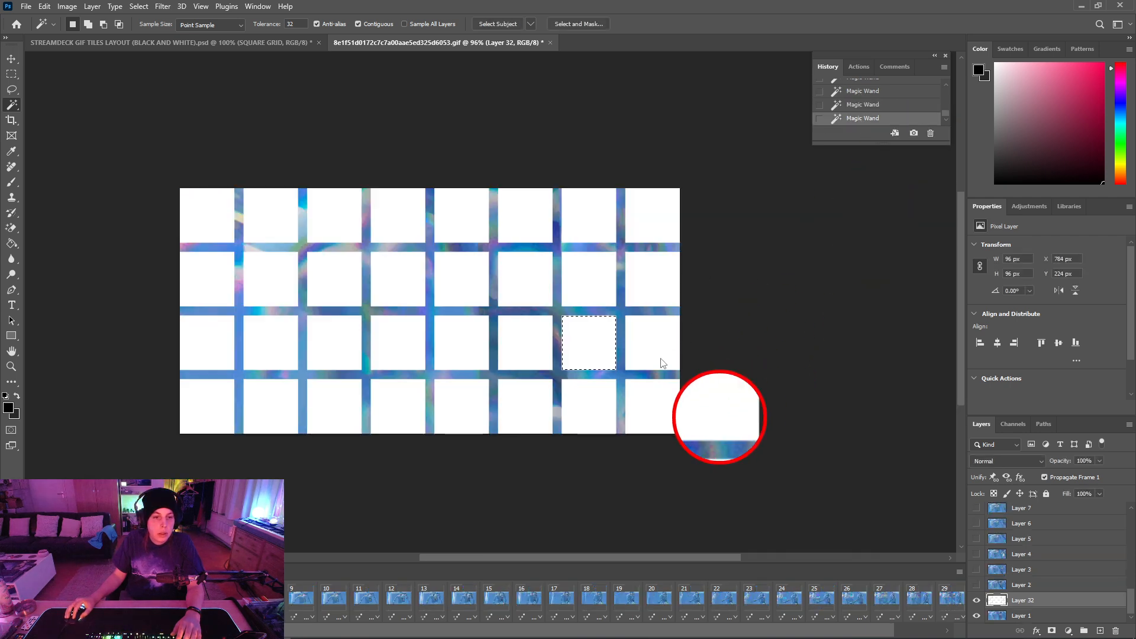
{"action": "left_click", "coordinate": [59, 6]}
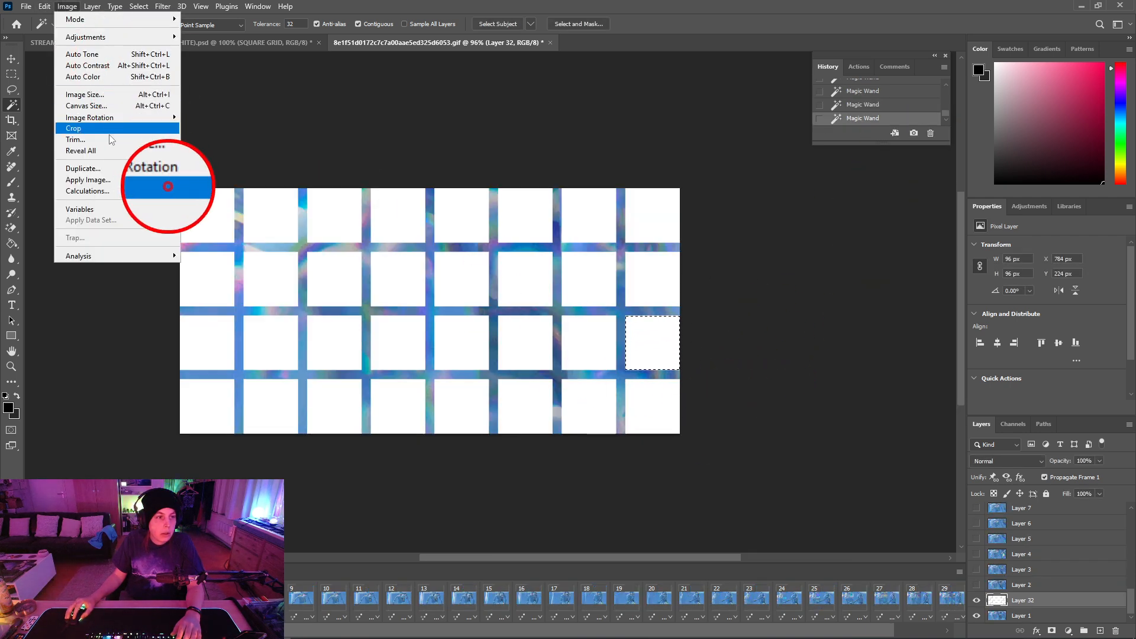
{"action": "left_click", "coordinate": [65, 126]}
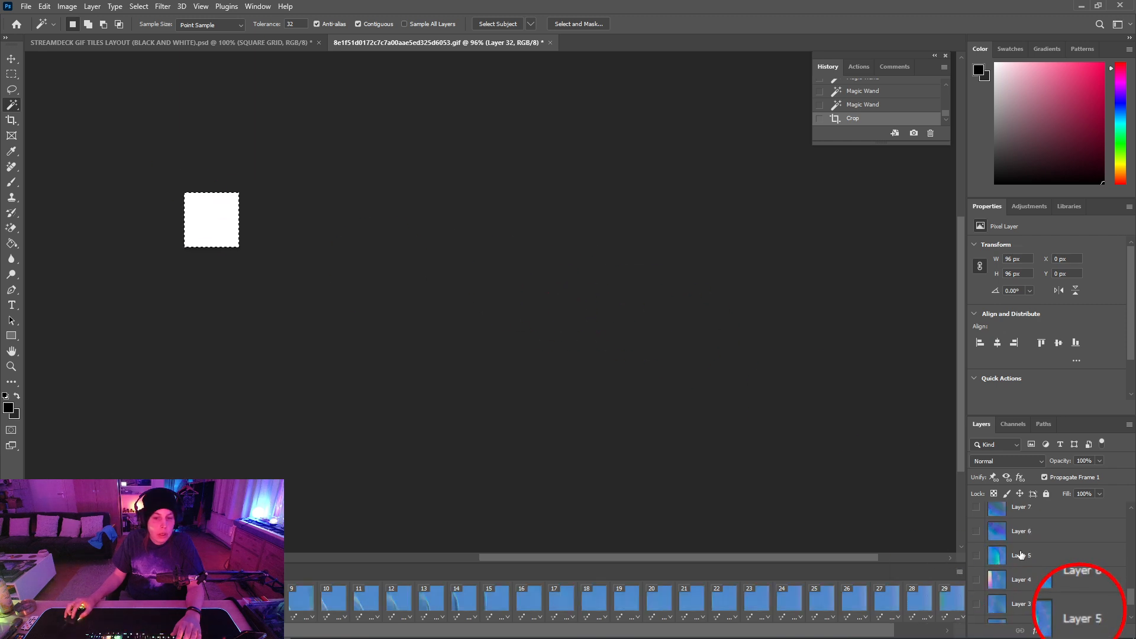
{"action": "scroll", "coordinate": [1018, 565], "scroll_direction": "down", "scroll_amount": 5}
{"action": "left_click", "coordinate": [976, 587]}
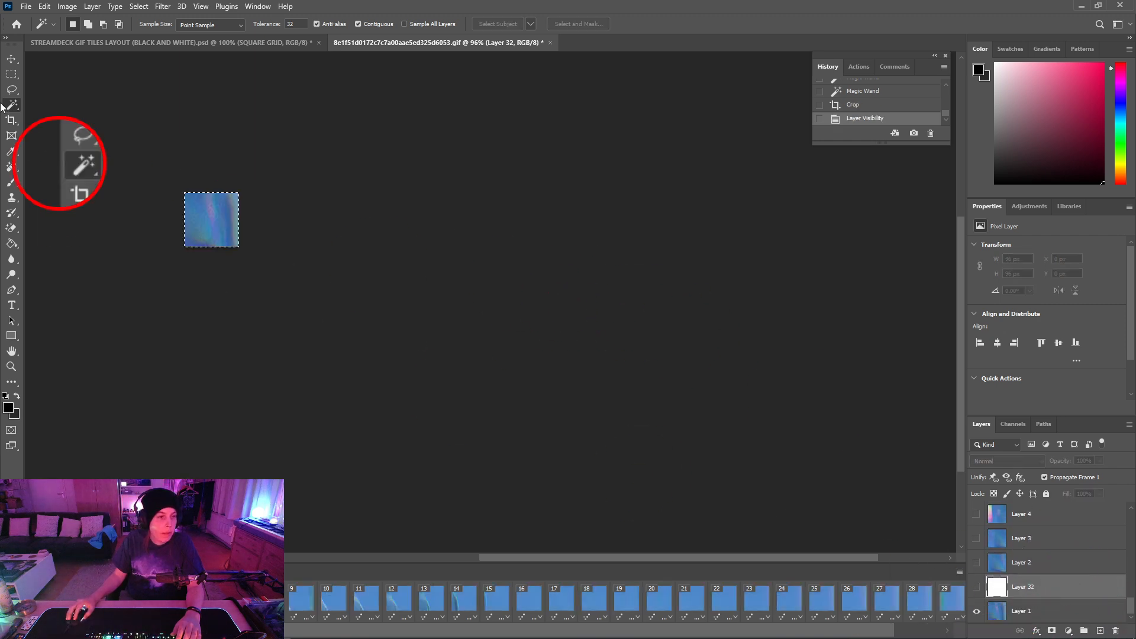
Export the eighth tile of the third row with Save for Web, original view, as a GIF named 3X8
{"action": "left_click", "coordinate": [22, 6]}
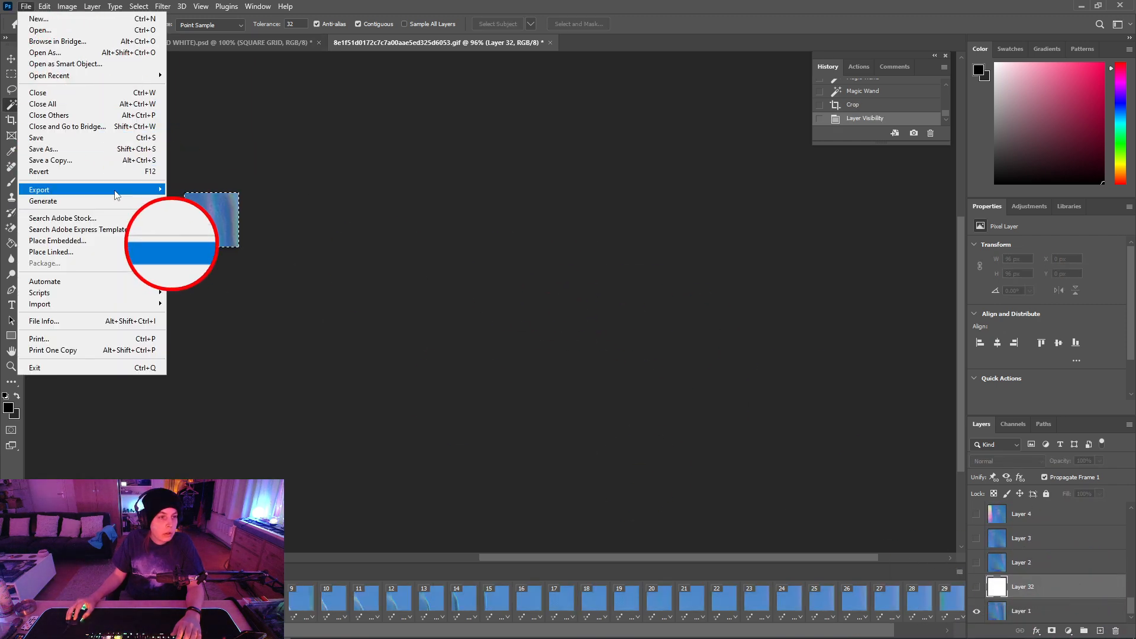
{"action": "mouse_move", "coordinate": [108, 188]}
{"action": "left_click", "coordinate": [266, 234]}
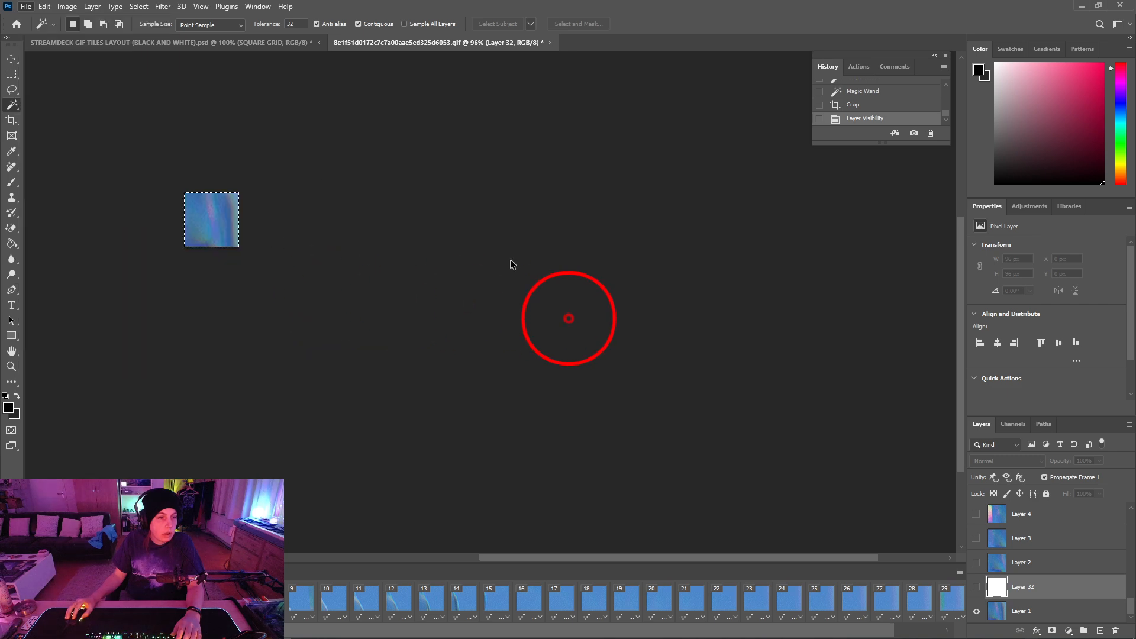
{"action": "left_click", "coordinate": [309, 112]}
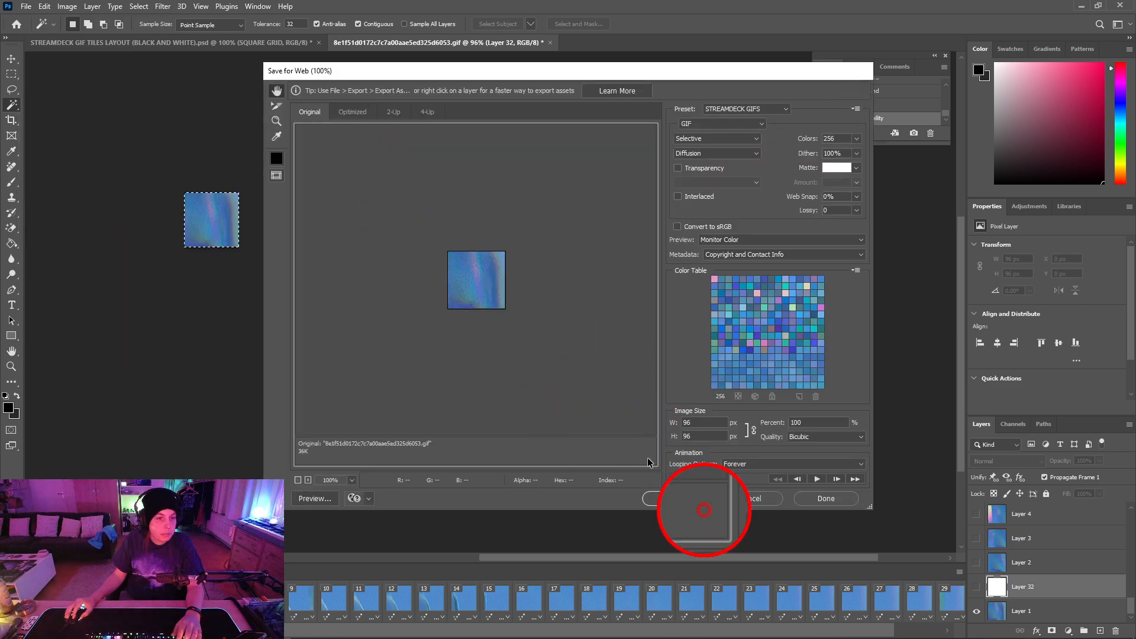
{"action": "left_click", "coordinate": [671, 499]}
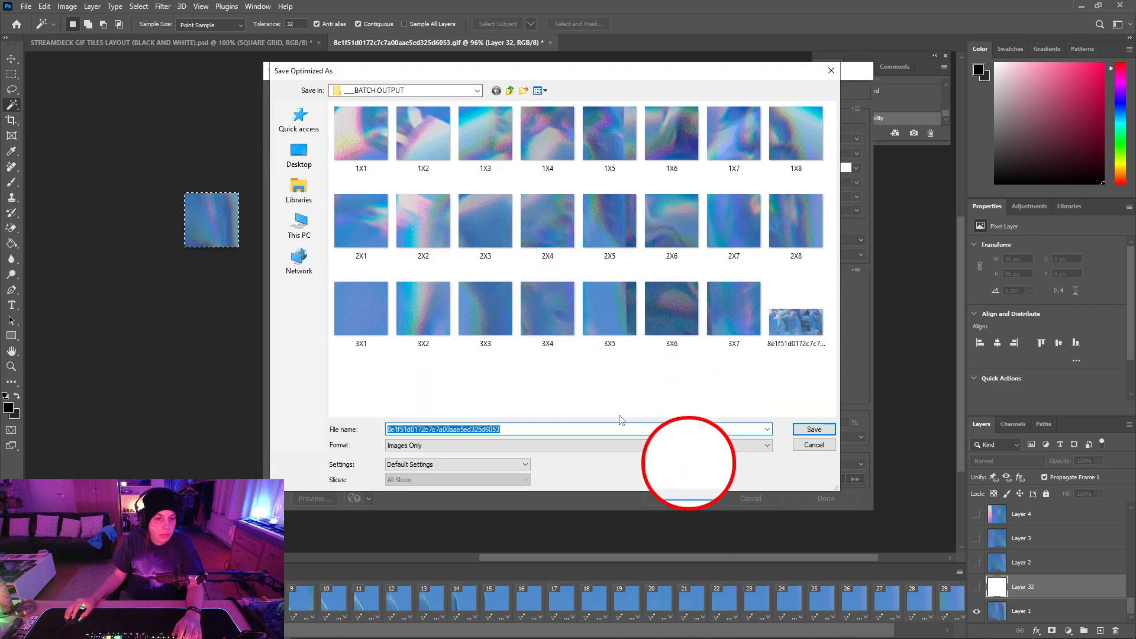
{"action": "type", "text": "3X8"}
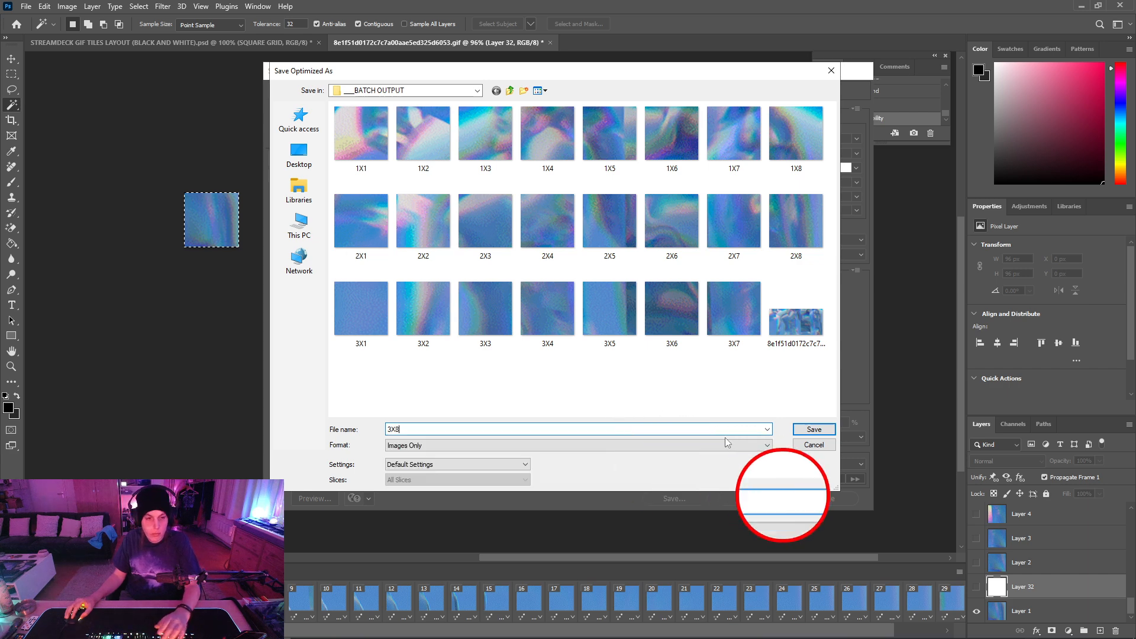
{"action": "left_click", "coordinate": [823, 434]}
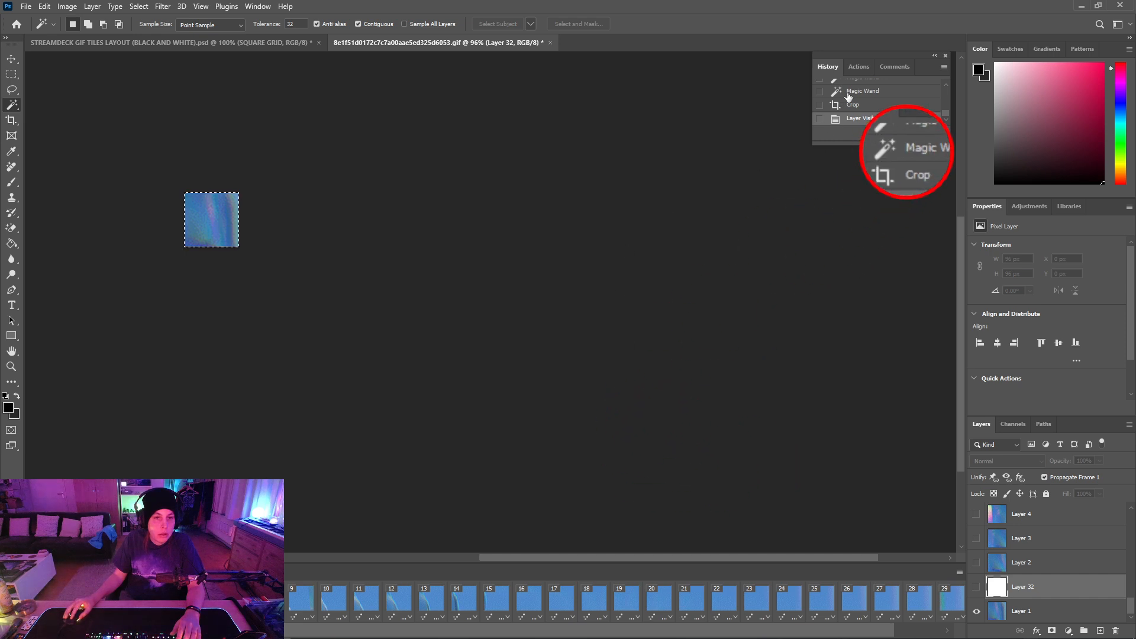
Return to the full grid in the history, crop to the first white square in the fourth row and hide Layer 32
{"action": "left_click", "coordinate": [850, 91]}
{"action": "left_click", "coordinate": [197, 406]}
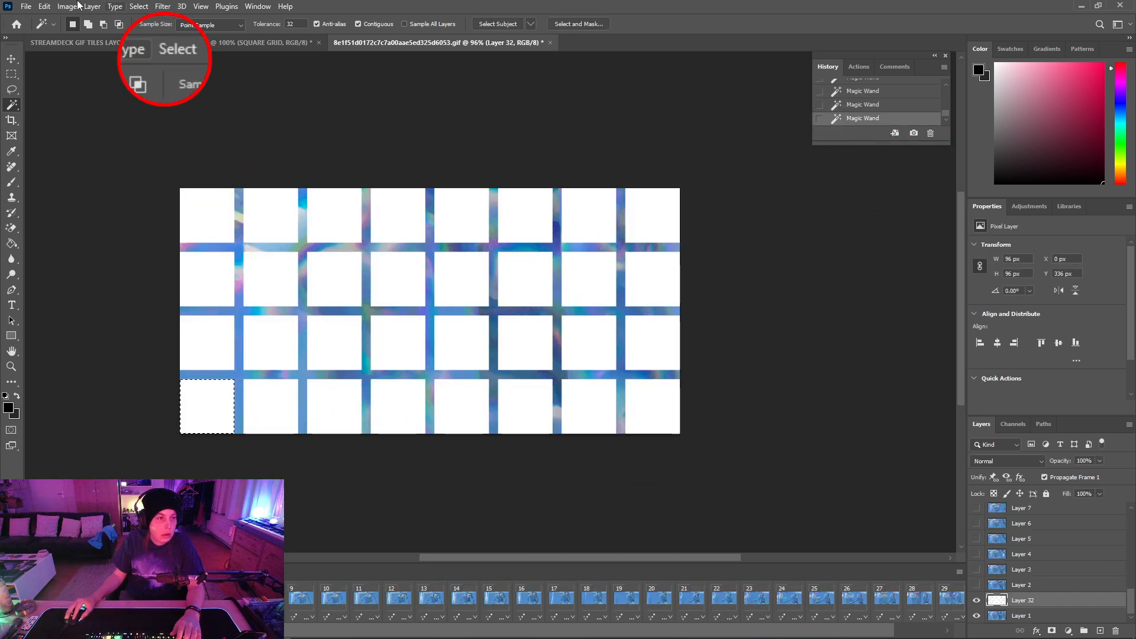
{"action": "left_click", "coordinate": [67, 6]}
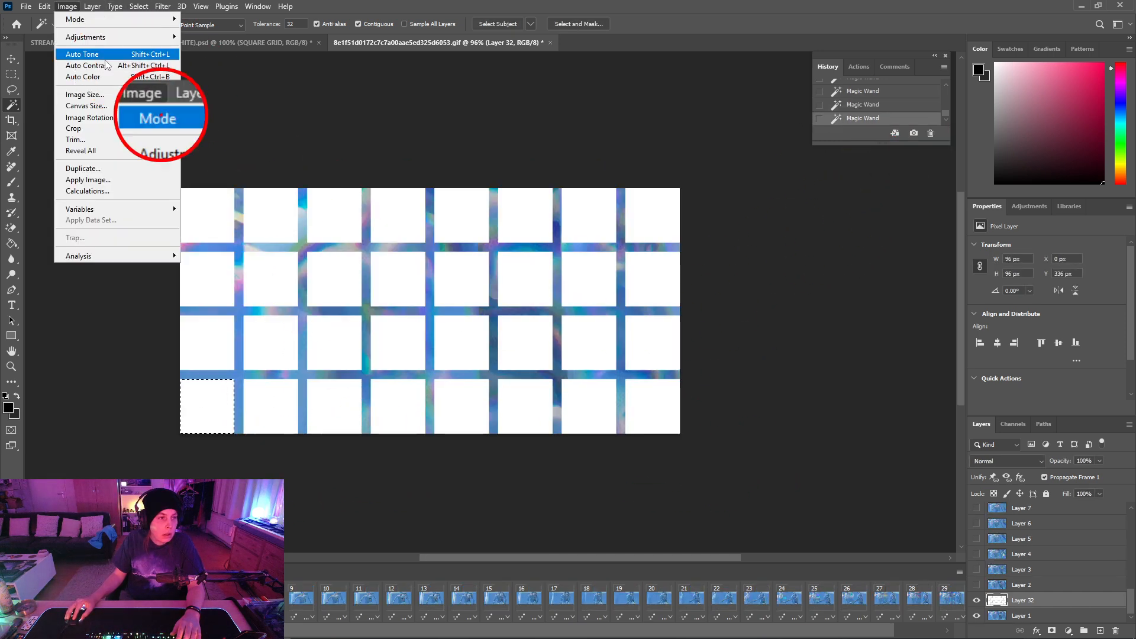
{"action": "left_click", "coordinate": [113, 129]}
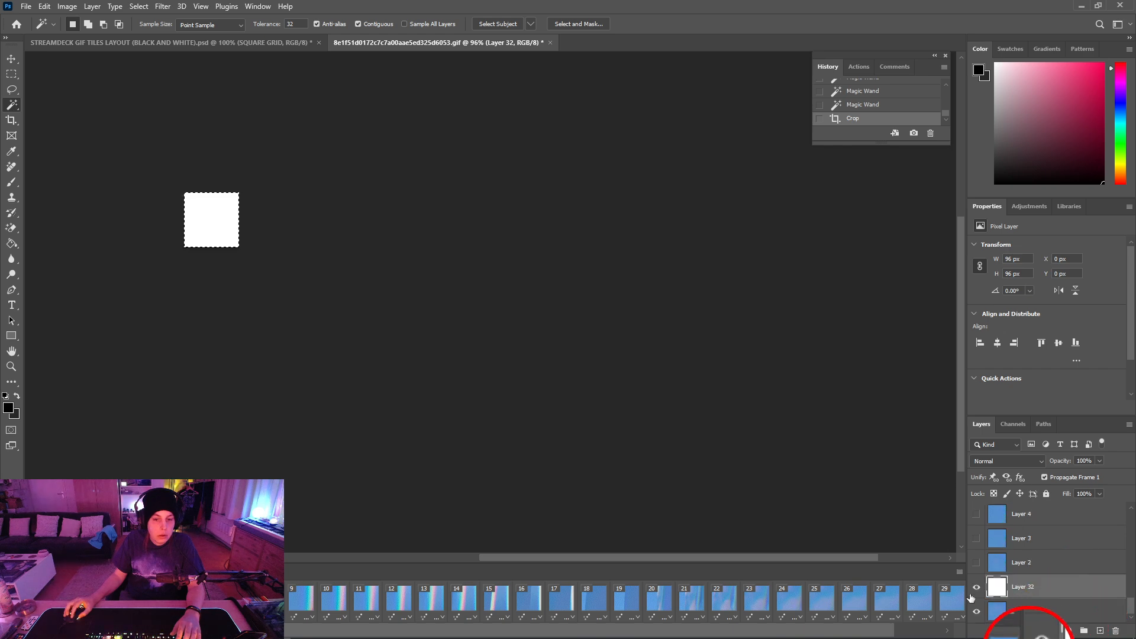
Export the first tile of the fourth row with Save for Web, original view, as a GIF named 4X1
{"action": "left_click", "coordinate": [26, 6]}
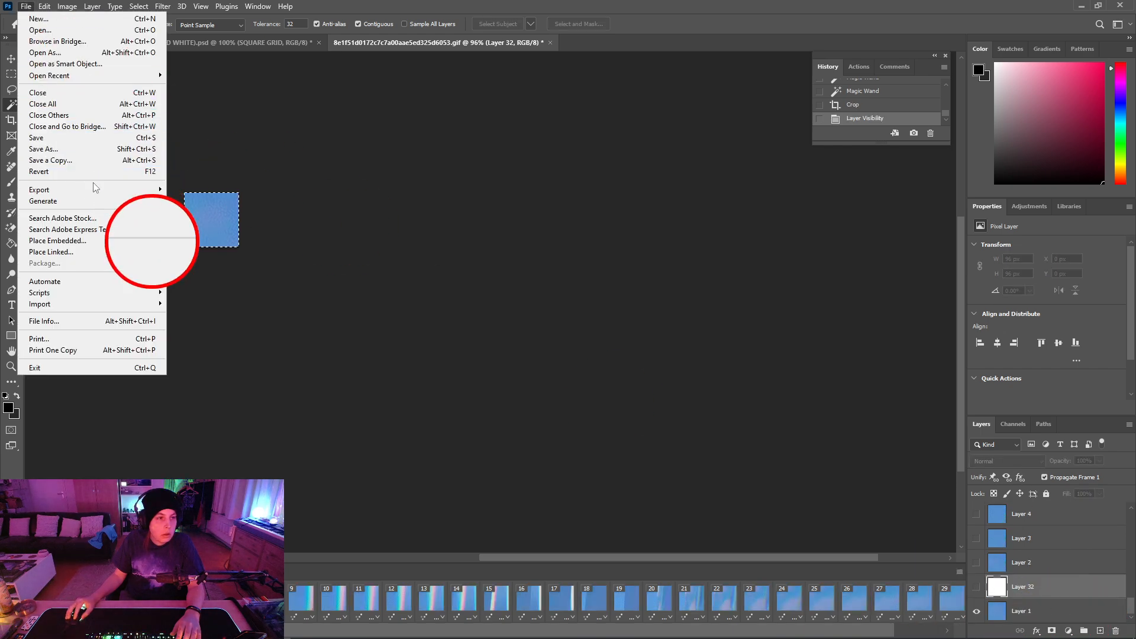
{"action": "mouse_move", "coordinate": [95, 189]}
{"action": "left_click", "coordinate": [235, 239]}
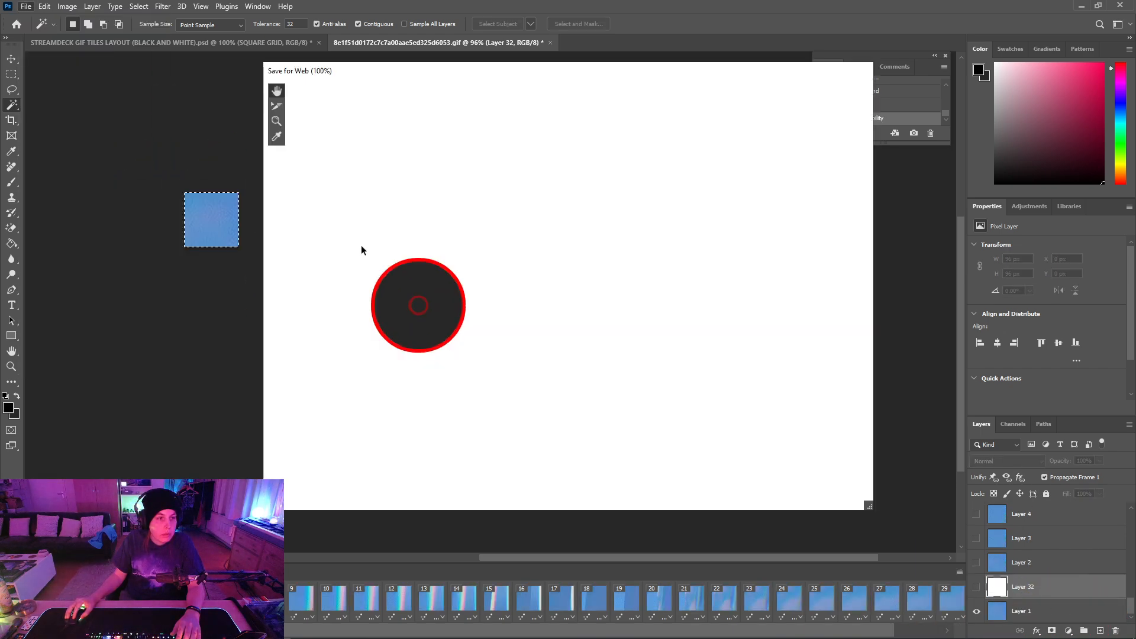
{"action": "left_click", "coordinate": [310, 112]}
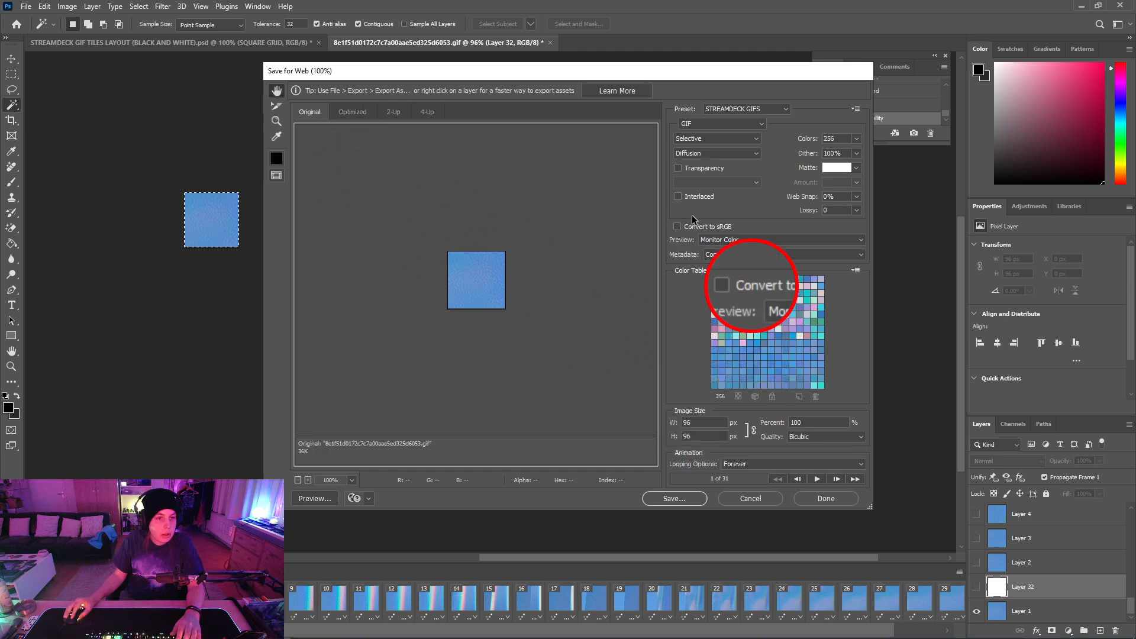
{"action": "left_click", "coordinate": [665, 501]}
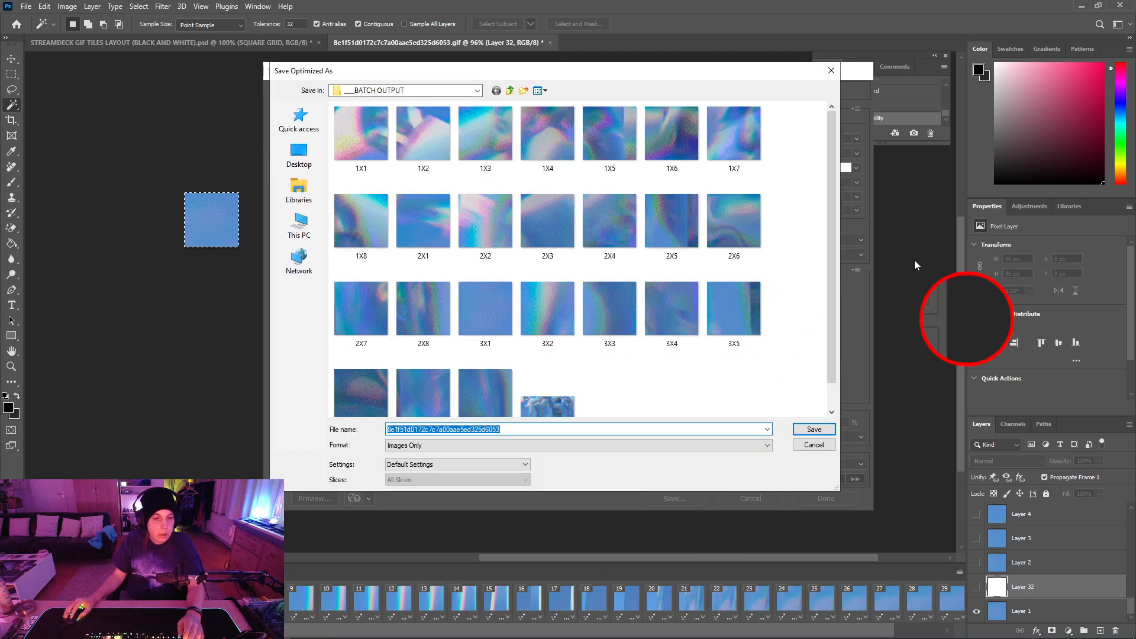
{"action": "scroll", "coordinate": [602, 299], "scroll_direction": "down", "scroll_amount": 1}
{"action": "left_click_drag", "start_coordinate": [837, 490], "coordinate": [886, 493]}
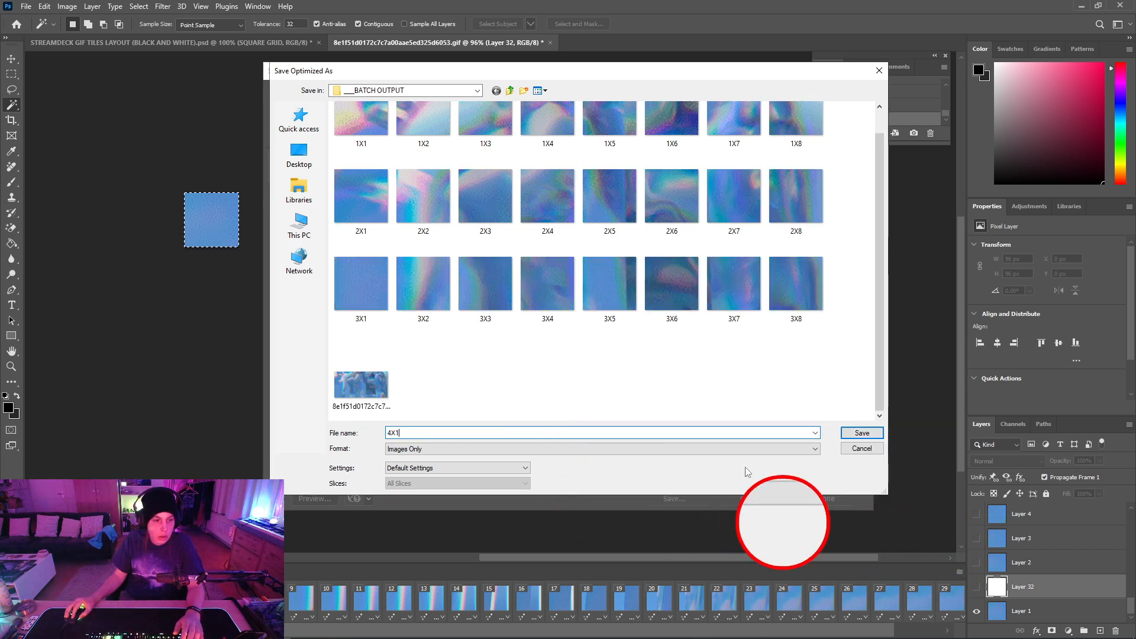
{"action": "left_click", "coordinate": [862, 433]}
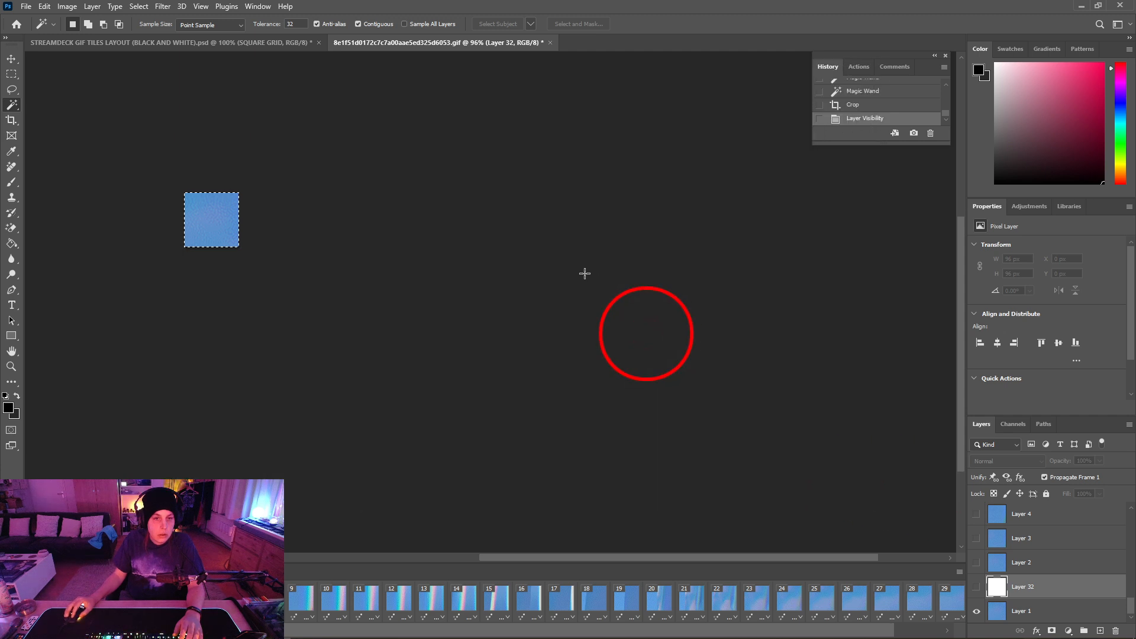
Return to the full grid in the history, crop to the second white square in the fourth row and hide Layer 32
{"action": "left_click", "coordinate": [857, 92]}
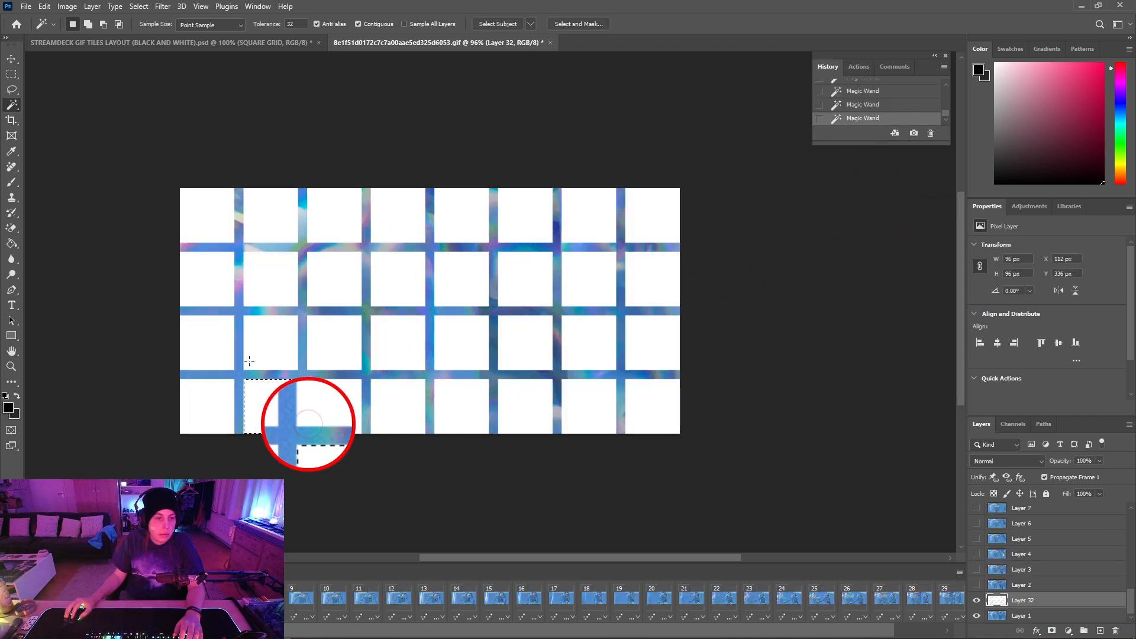
{"action": "left_click", "coordinate": [67, 6]}
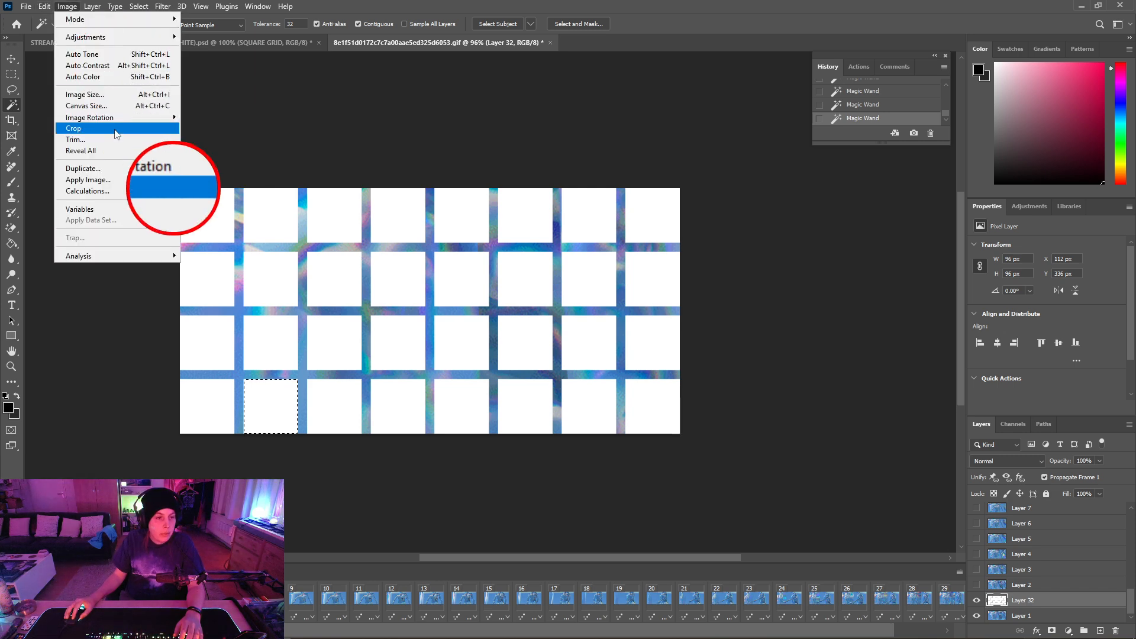
{"action": "left_click", "coordinate": [116, 128]}
{"action": "scroll", "coordinate": [1040, 551], "scroll_direction": "up", "scroll_amount": 3}
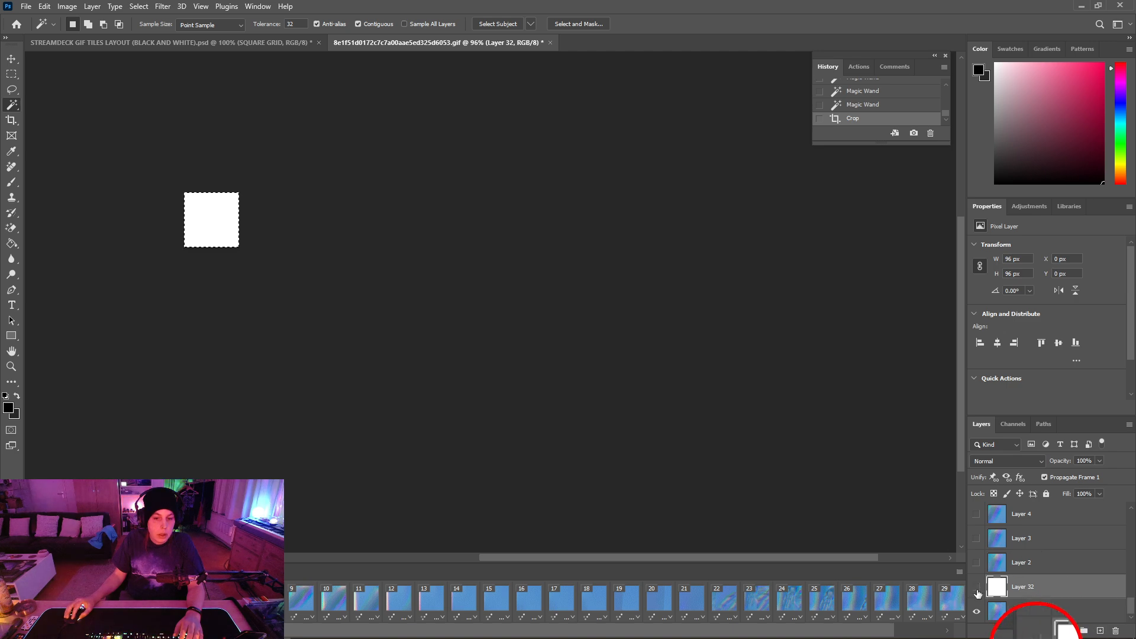
{"action": "left_click", "coordinate": [977, 587]}
Export the second tile of the fourth row with Save for Web, original view, as a GIF named 4X2
{"action": "left_click", "coordinate": [26, 6]}
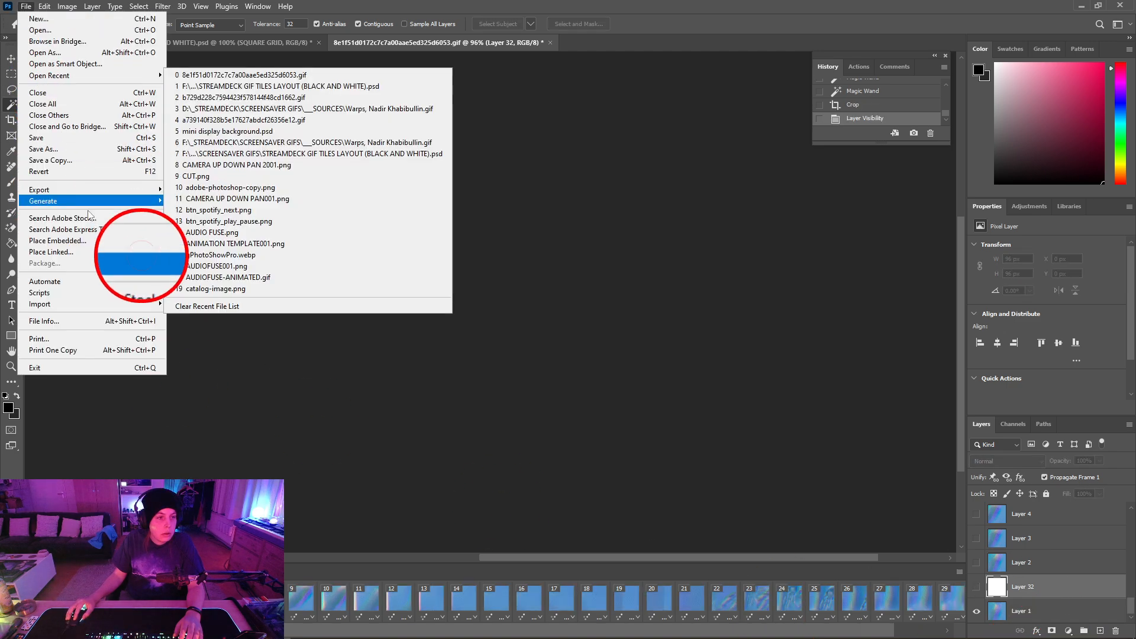
{"action": "left_click", "coordinate": [236, 232]}
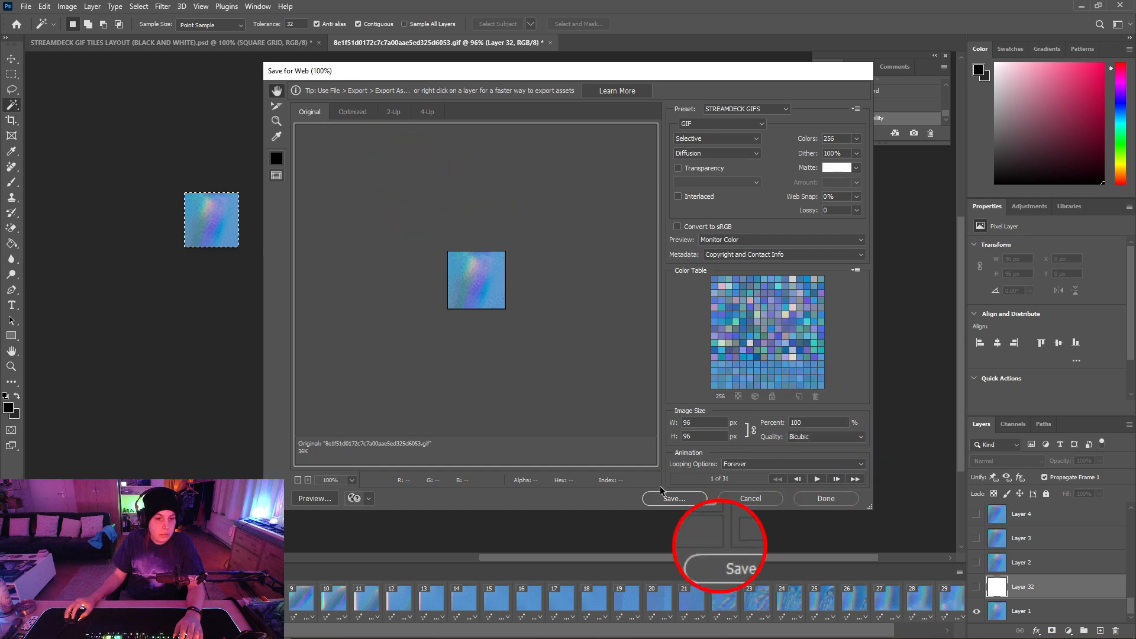
{"action": "left_click", "coordinate": [668, 498]}
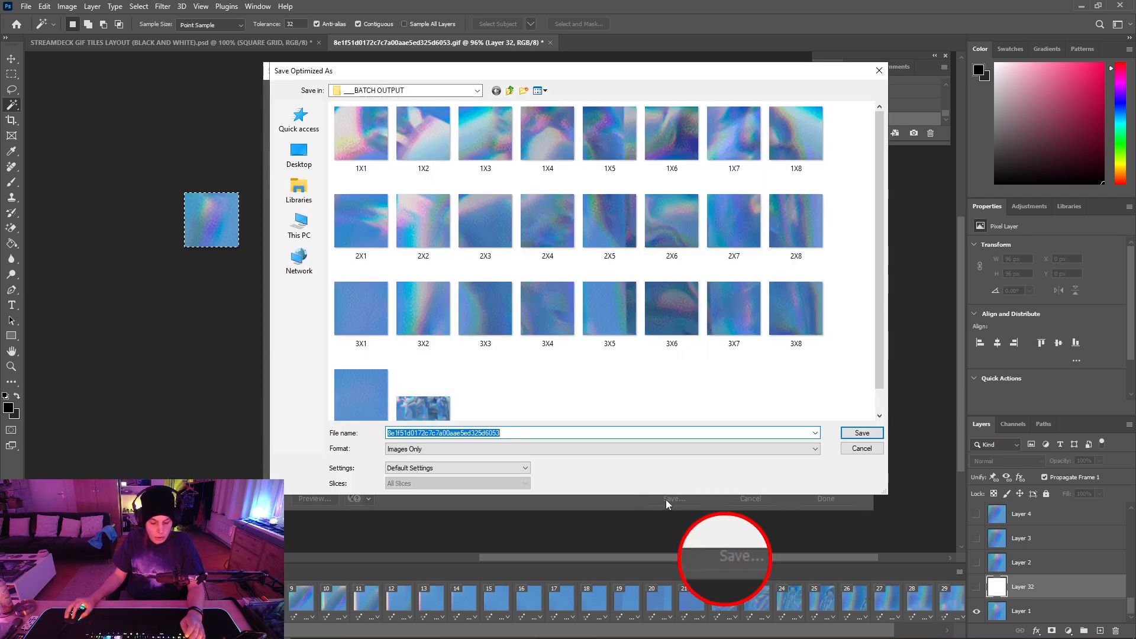
{"action": "type", "text": "4X2"}
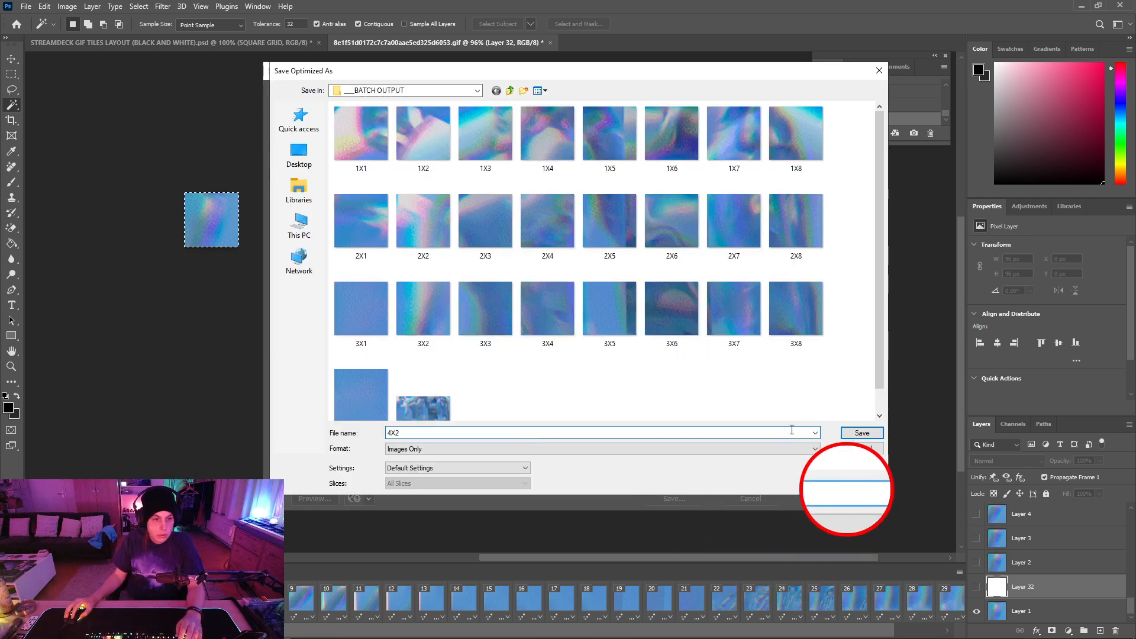
{"action": "left_click", "coordinate": [859, 436]}
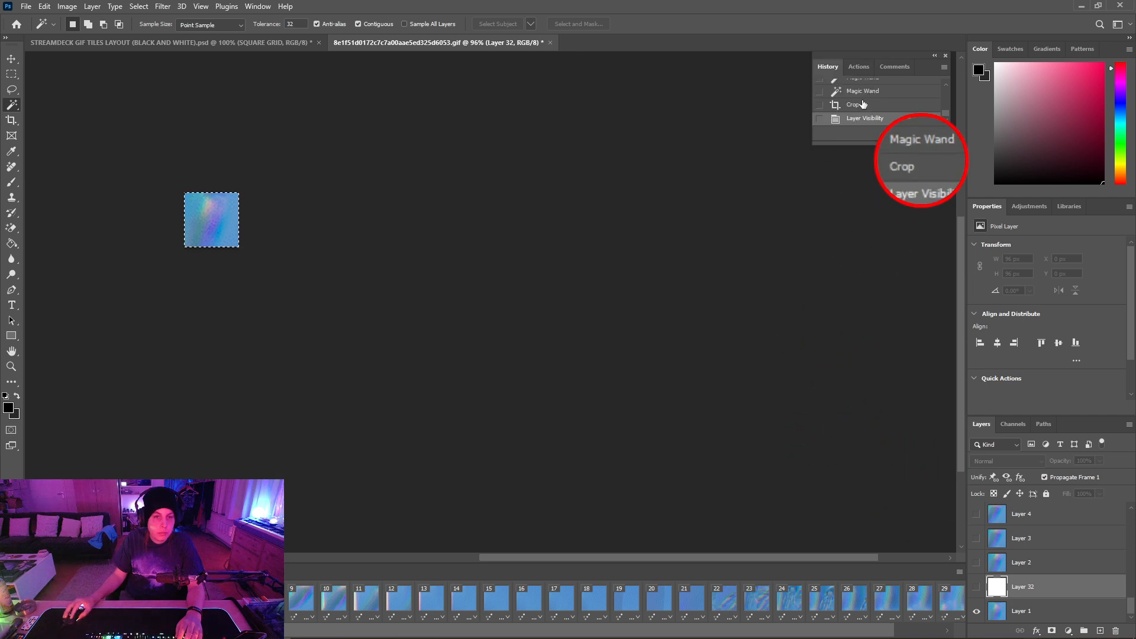
Return to the full grid in the history, crop to the third white square in the fourth row and hide Layer 32
{"action": "left_click", "coordinate": [863, 93]}
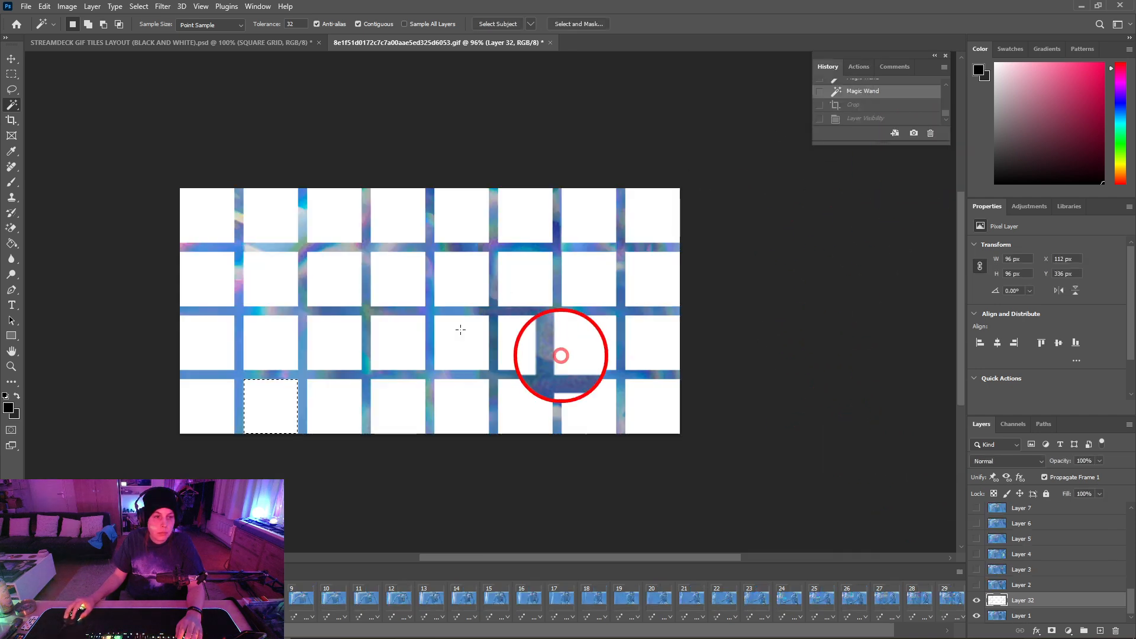
{"action": "left_click", "coordinate": [345, 393]}
{"action": "left_click", "coordinate": [67, 5]}
{"action": "left_click", "coordinate": [77, 126]}
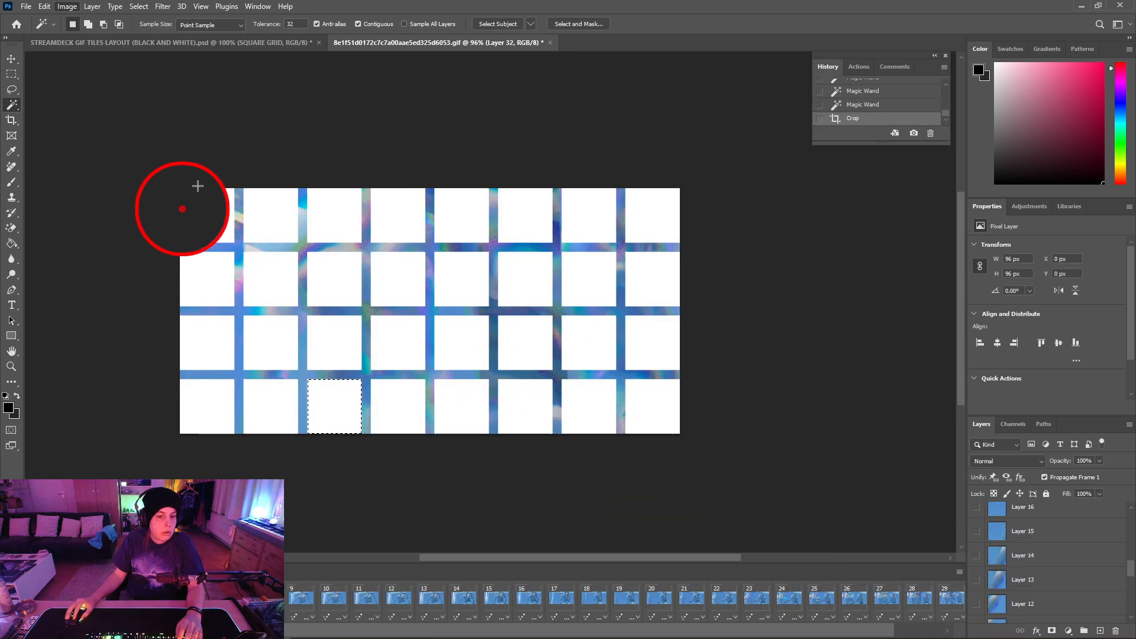
{"action": "scroll", "coordinate": [1022, 571], "scroll_direction": "down", "scroll_amount": 5}
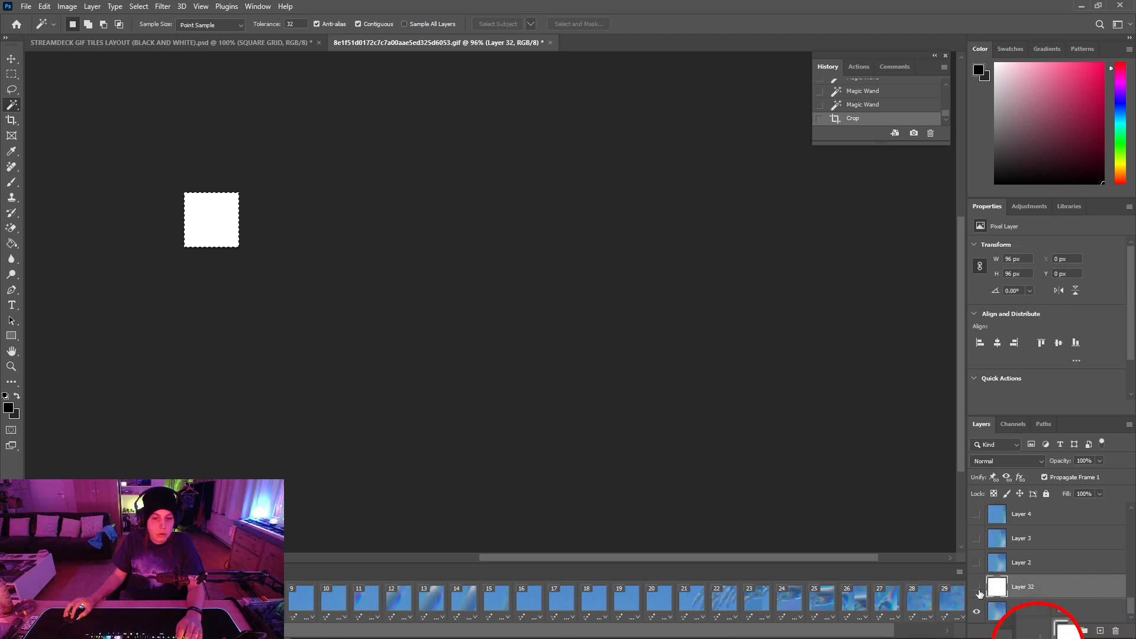
{"action": "left_click", "coordinate": [977, 588]}
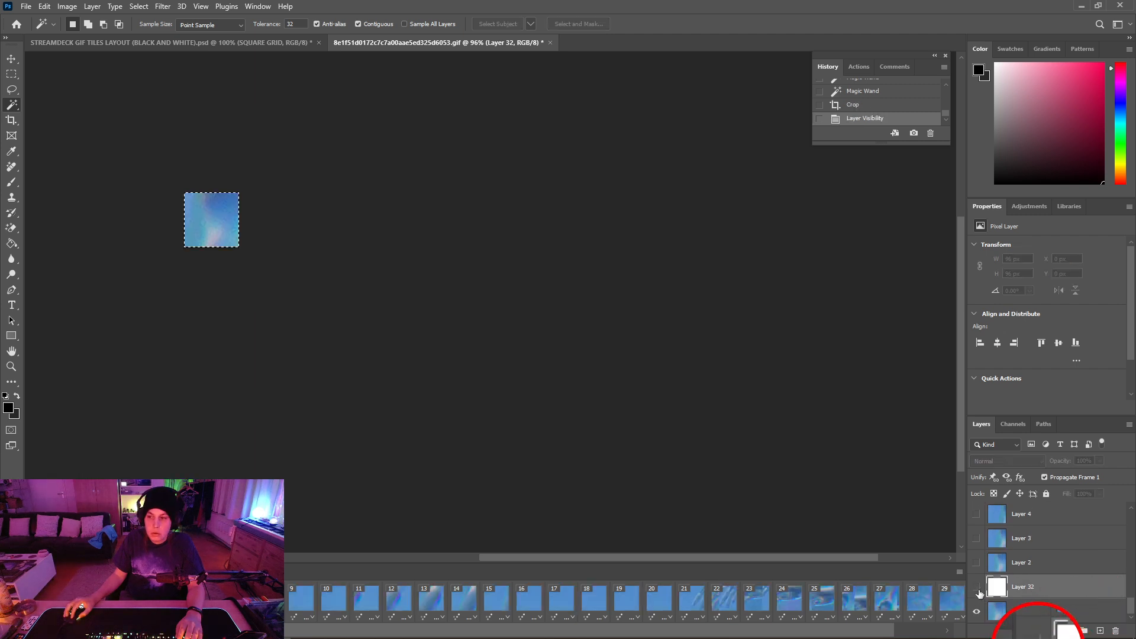
Export the third tile of the fourth row with Save for Web, original view, as a GIF named 4X3
{"action": "left_click", "coordinate": [27, 7]}
{"action": "mouse_move", "coordinate": [89, 189]}
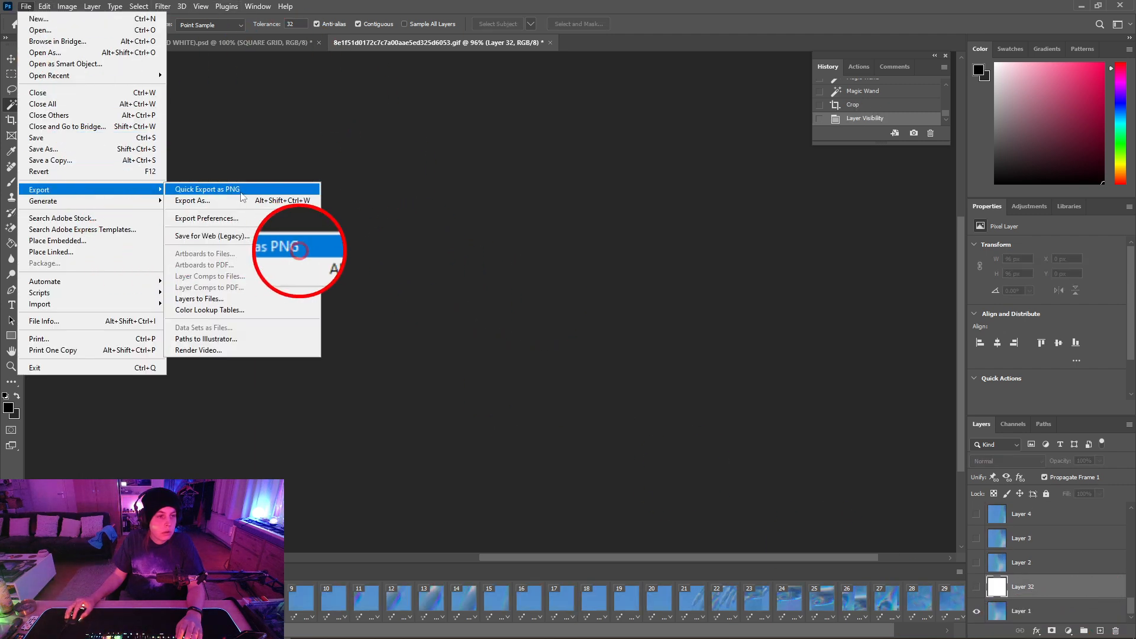
{"action": "left_click", "coordinate": [253, 237]}
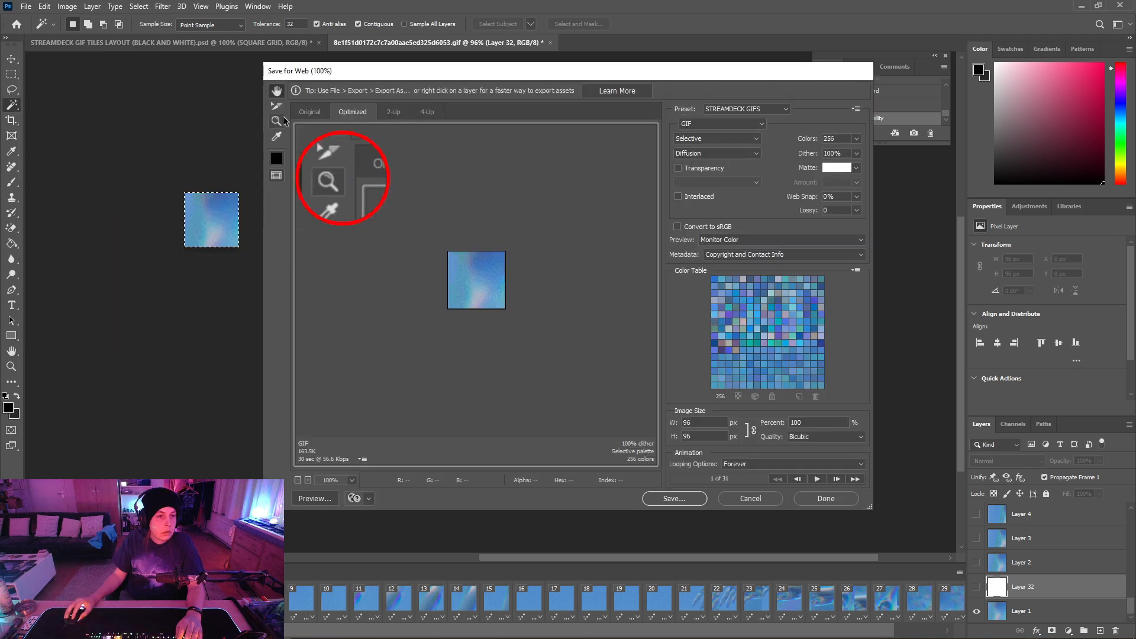
{"action": "left_click", "coordinate": [309, 112]}
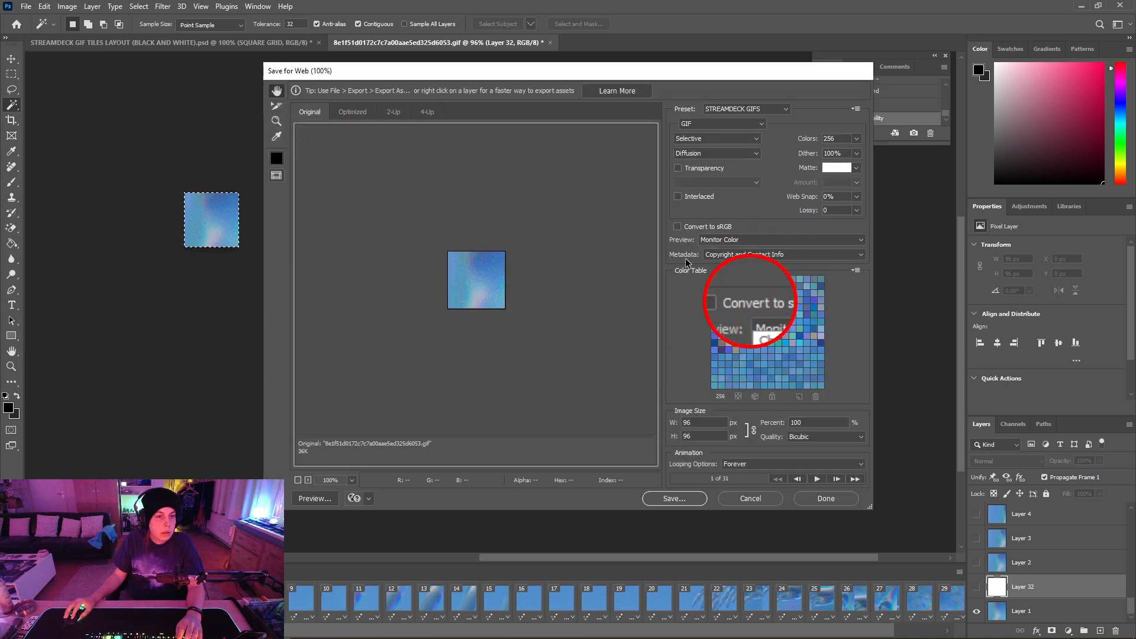
{"action": "left_click", "coordinate": [670, 498]}
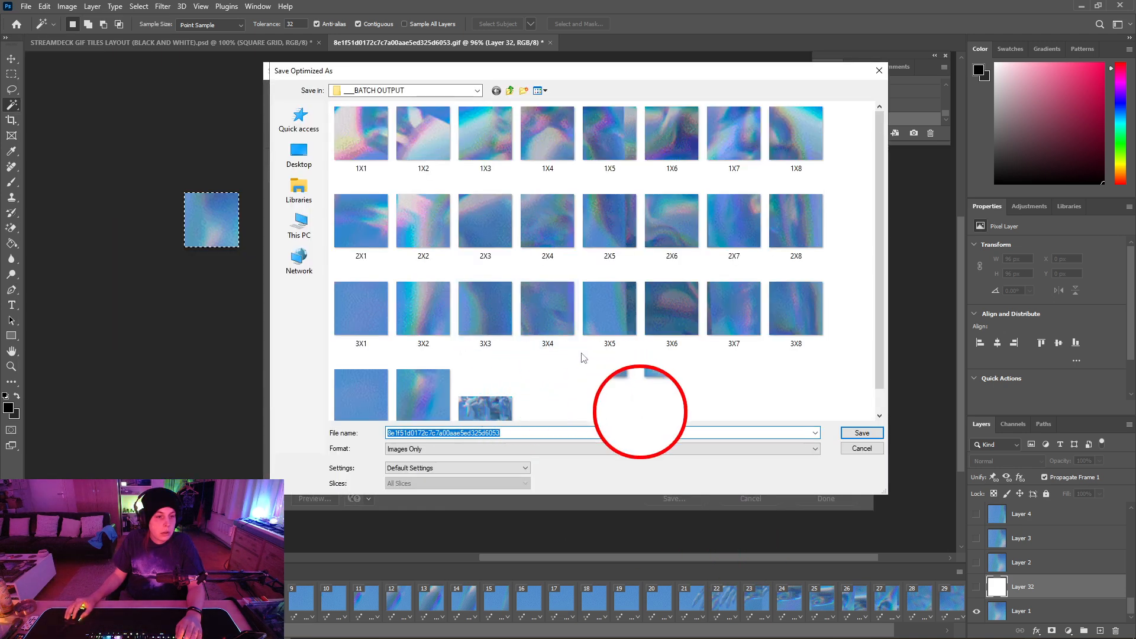
{"action": "type", "text": "4X3"}
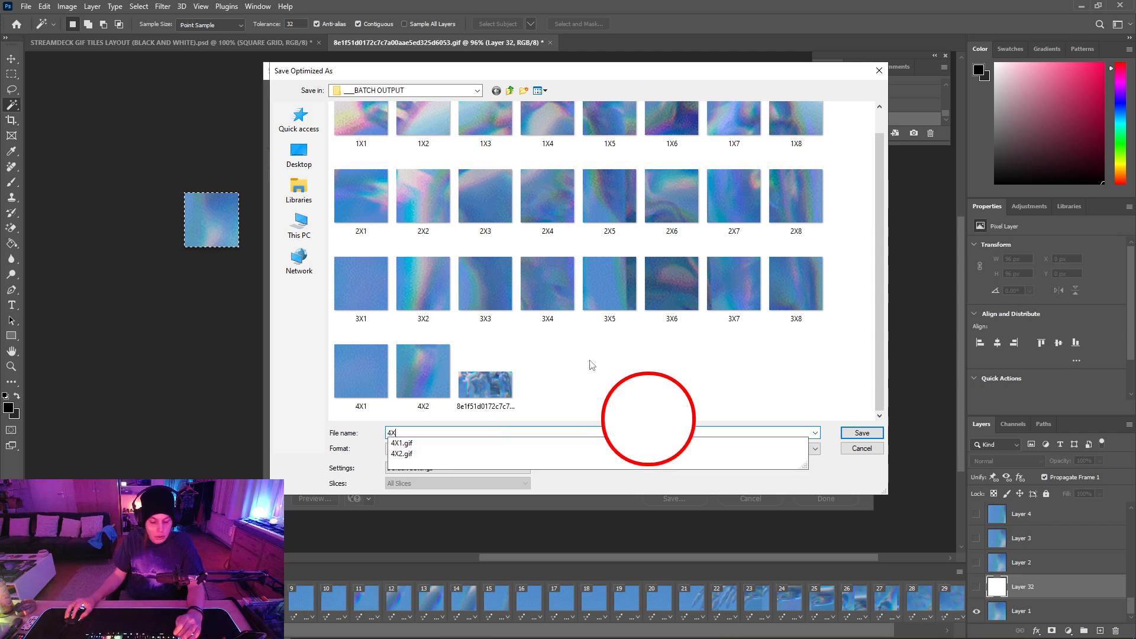
{"action": "left_click", "coordinate": [862, 434]}
Return to the full grid in the history, crop to the fourth white square in the fourth row and hide Layer 32
{"action": "left_click", "coordinate": [862, 94]}
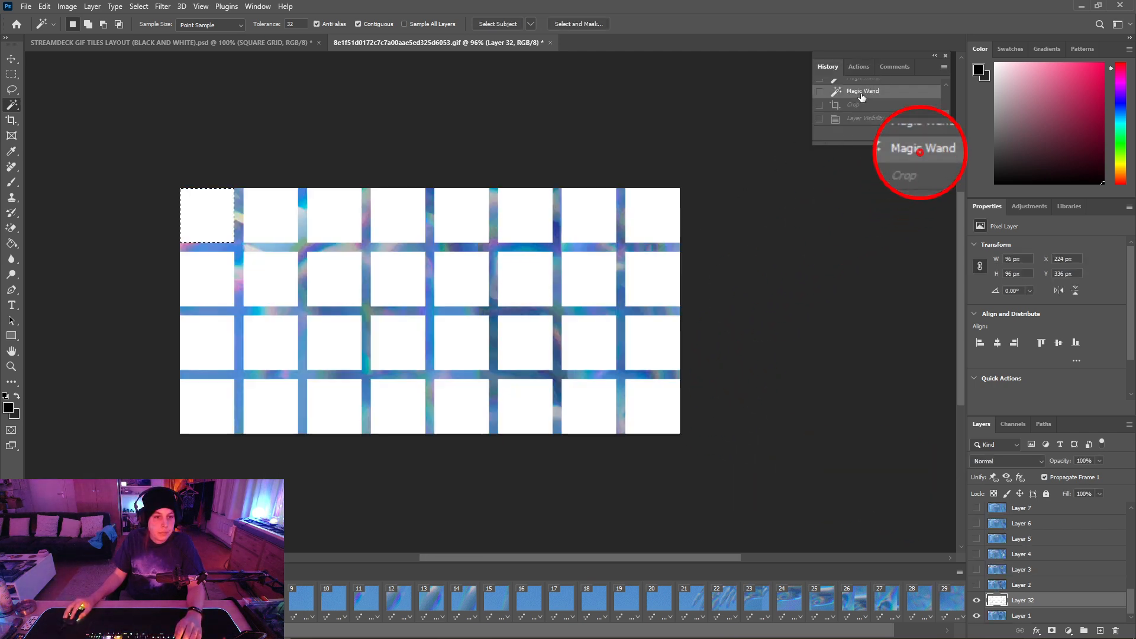
{"action": "left_click", "coordinate": [335, 406]}
{"action": "left_click", "coordinate": [398, 407]}
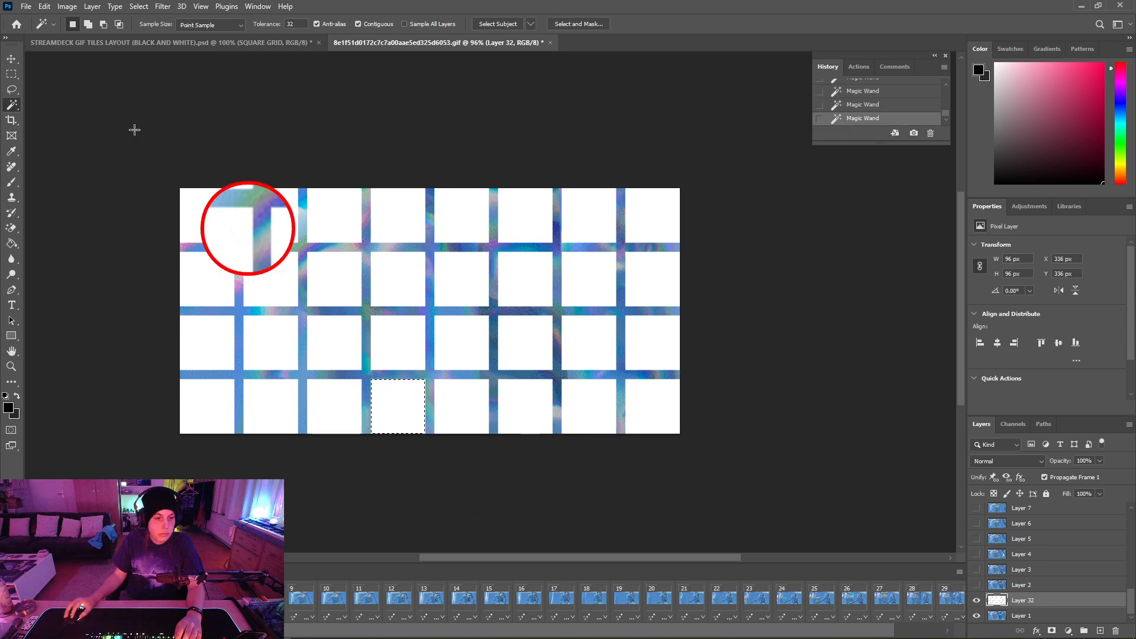
{"action": "left_click", "coordinate": [66, 6]}
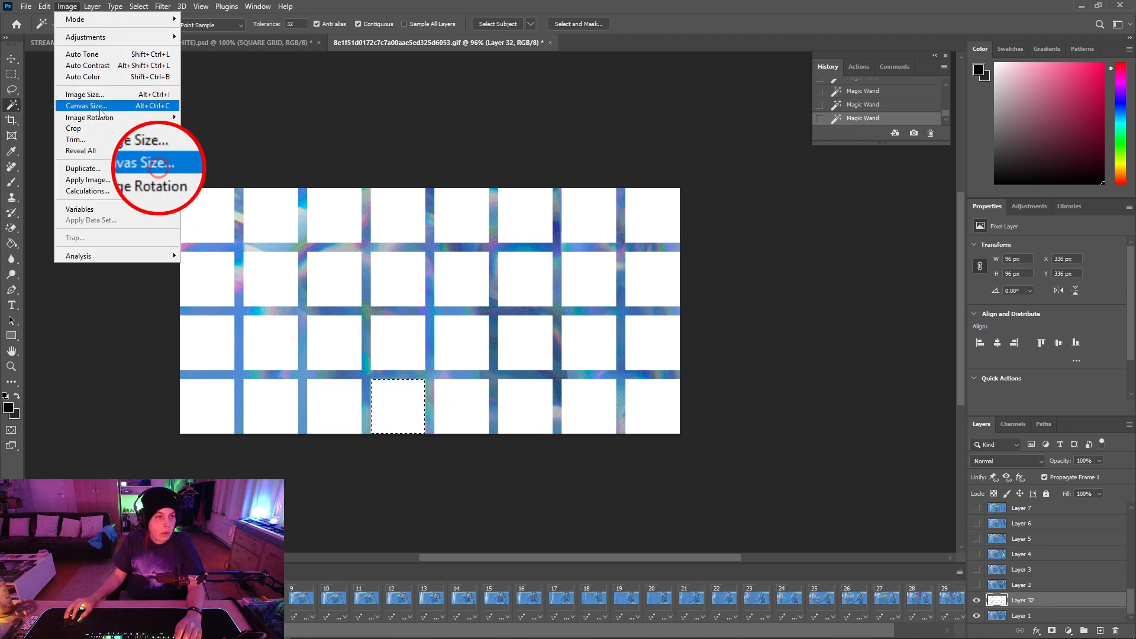
{"action": "left_click", "coordinate": [106, 139]}
{"action": "scroll", "coordinate": [999, 546], "scroll_direction": "down", "scroll_amount": 5}
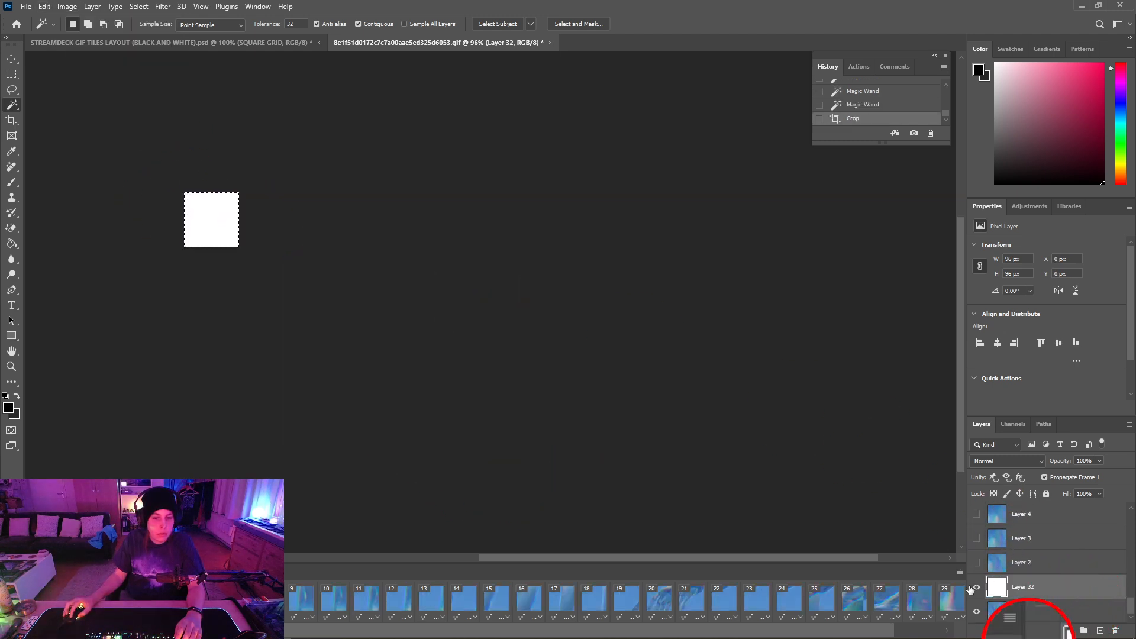
Export the fourth tile of the fourth row with Save for Web, original view, as a GIF named 4X4
{"action": "left_click", "coordinate": [26, 6]}
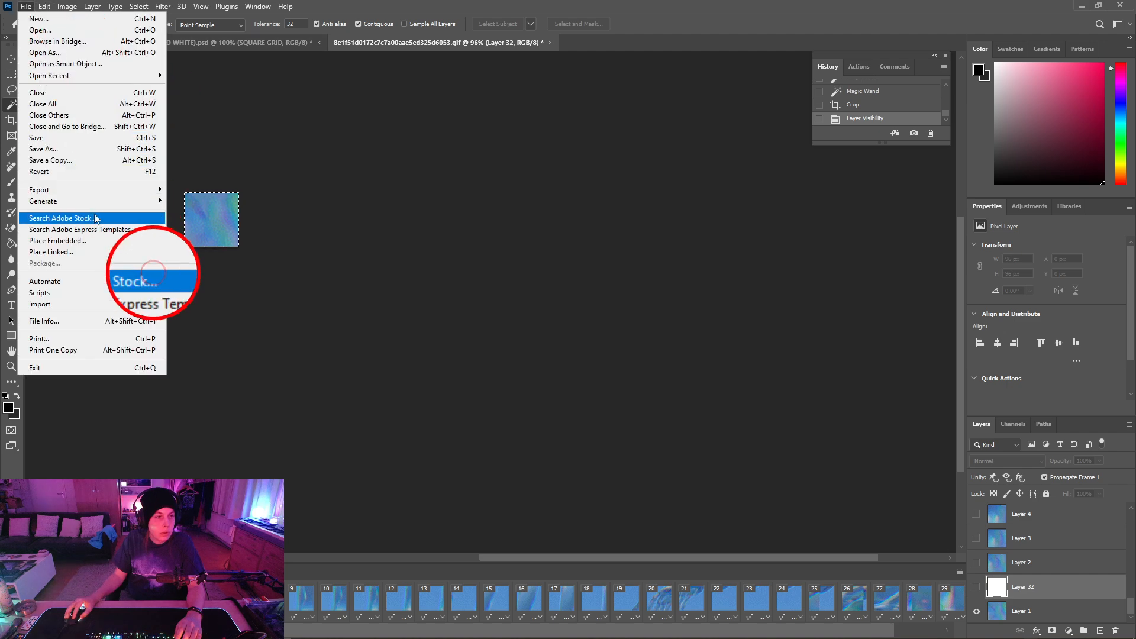
{"action": "left_click", "coordinate": [349, 284]}
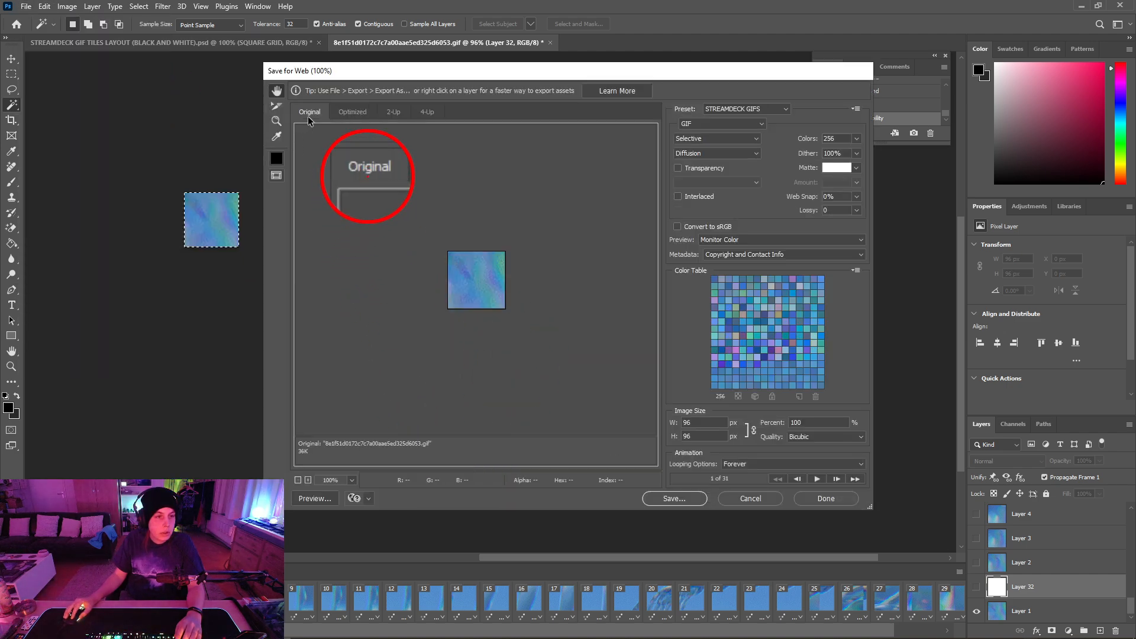
{"action": "left_click", "coordinate": [672, 499]}
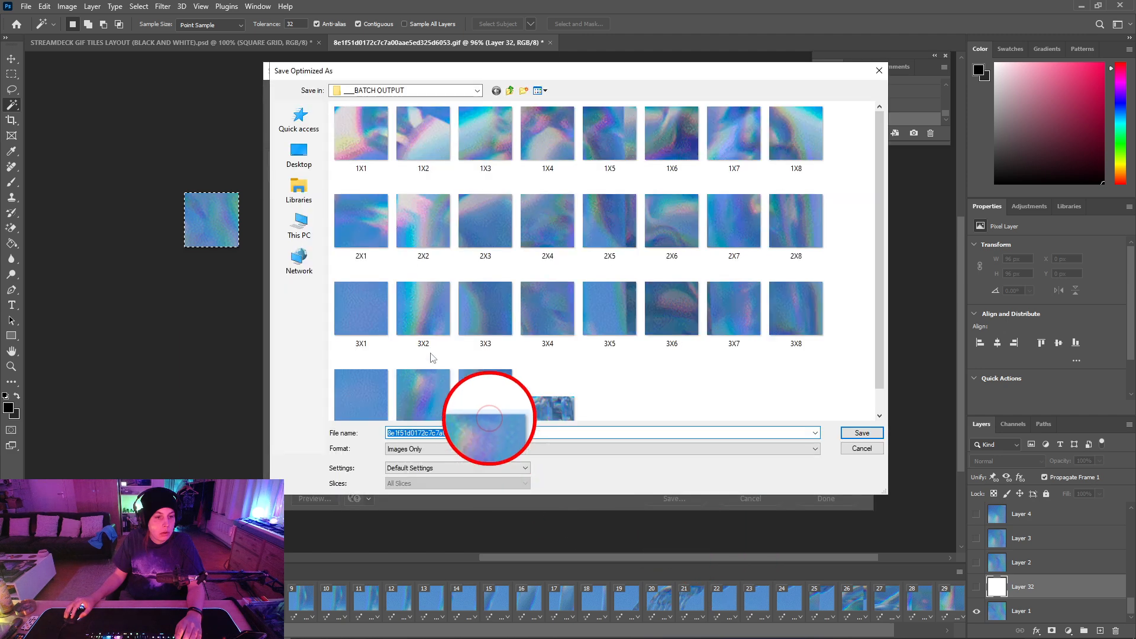
{"action": "scroll", "coordinate": [651, 387], "scroll_direction": "down", "scroll_amount": 1}
{"action": "type", "text": "4X"}
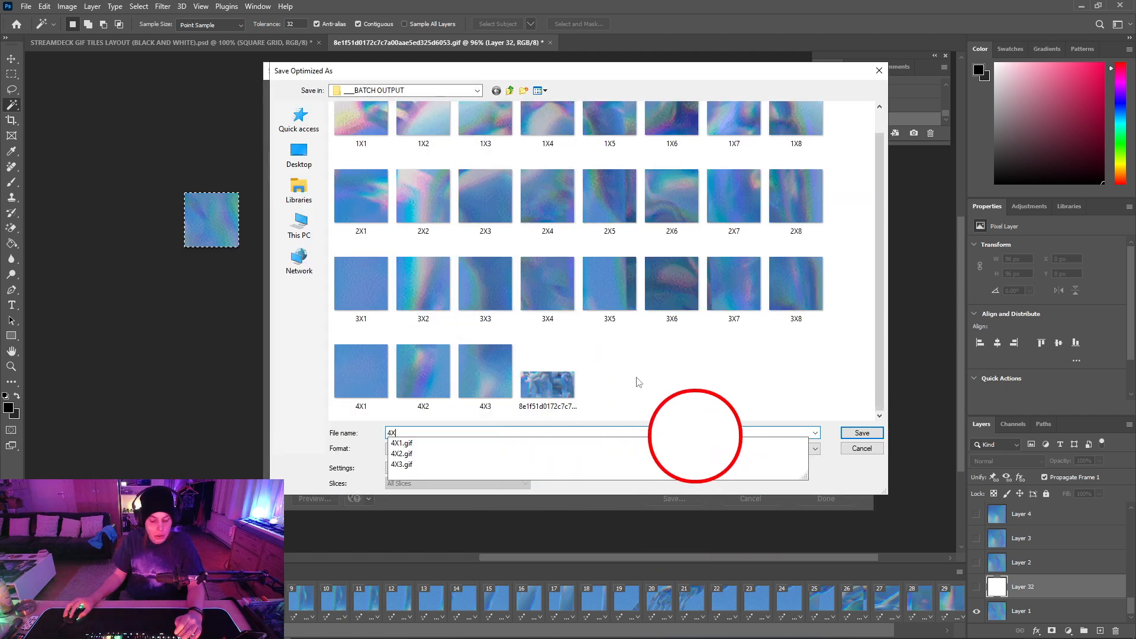
{"action": "type", "text": "4"}
{"action": "left_click", "coordinate": [862, 433]}
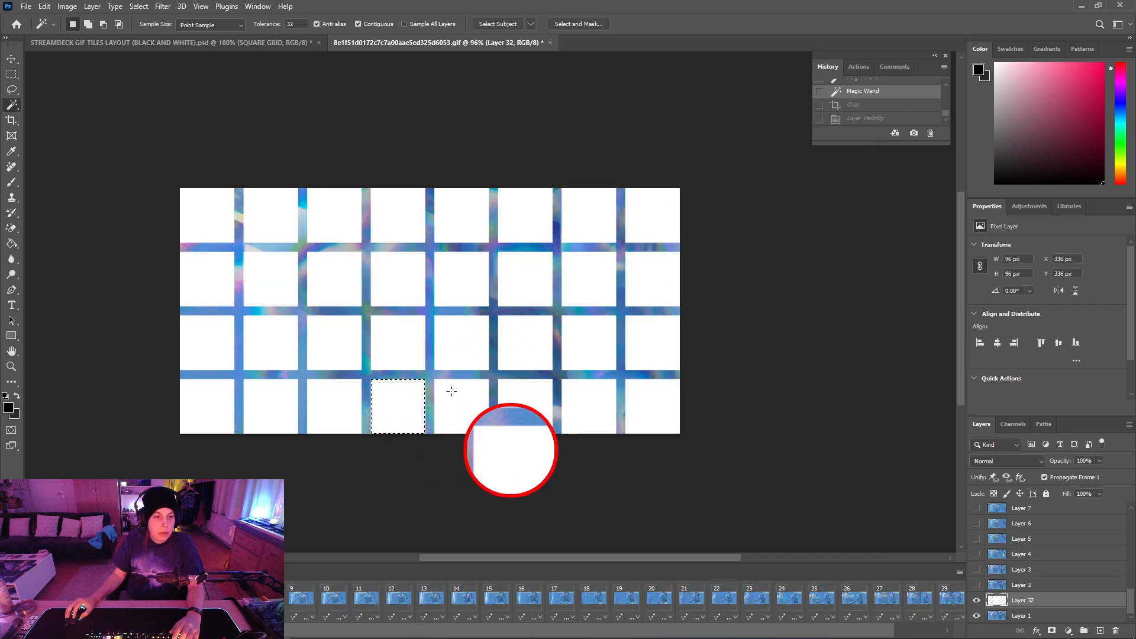
Crop the full grid to the fifth white square in the fourth row and hide Layer 32
{"action": "left_click", "coordinate": [452, 393]}
{"action": "left_click", "coordinate": [67, 6]}
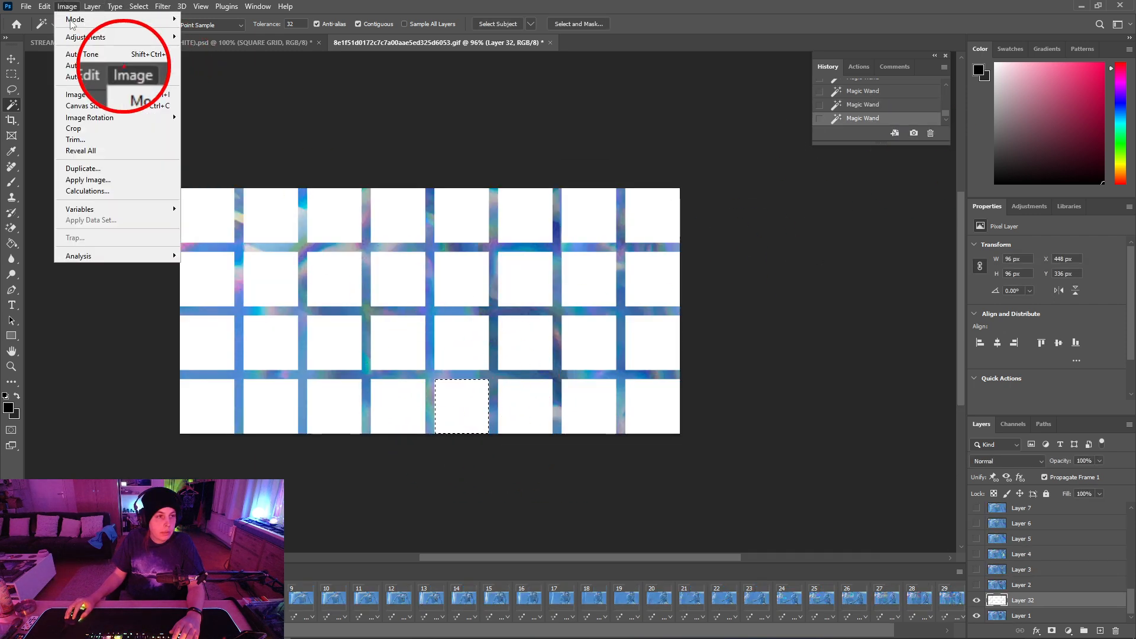
{"action": "left_click", "coordinate": [117, 122]}
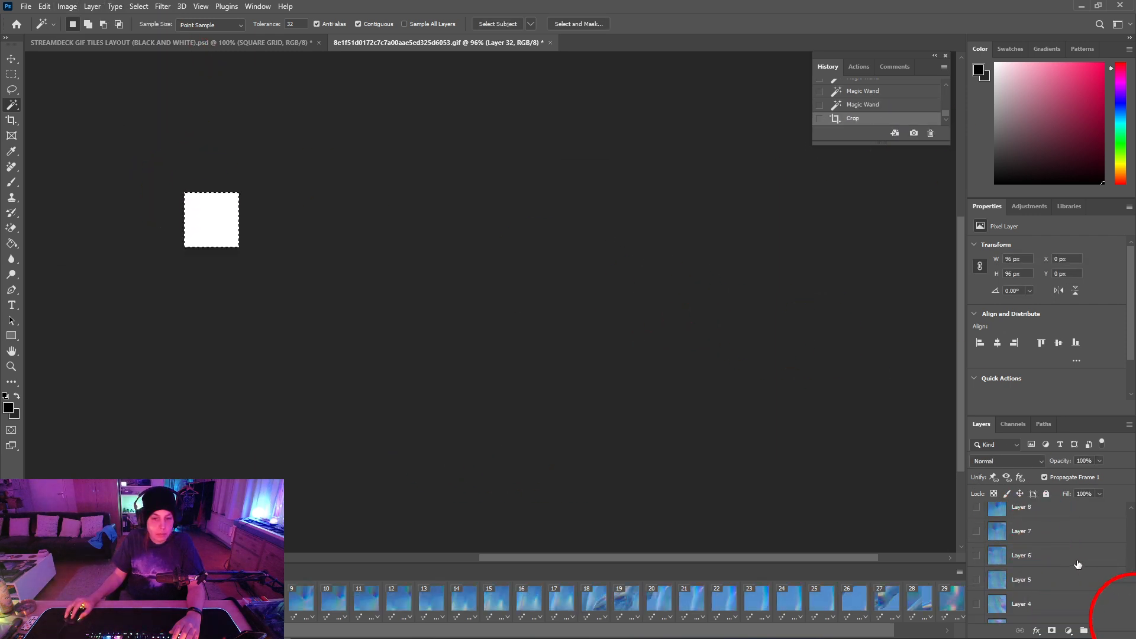
{"action": "left_click", "coordinate": [976, 588]}
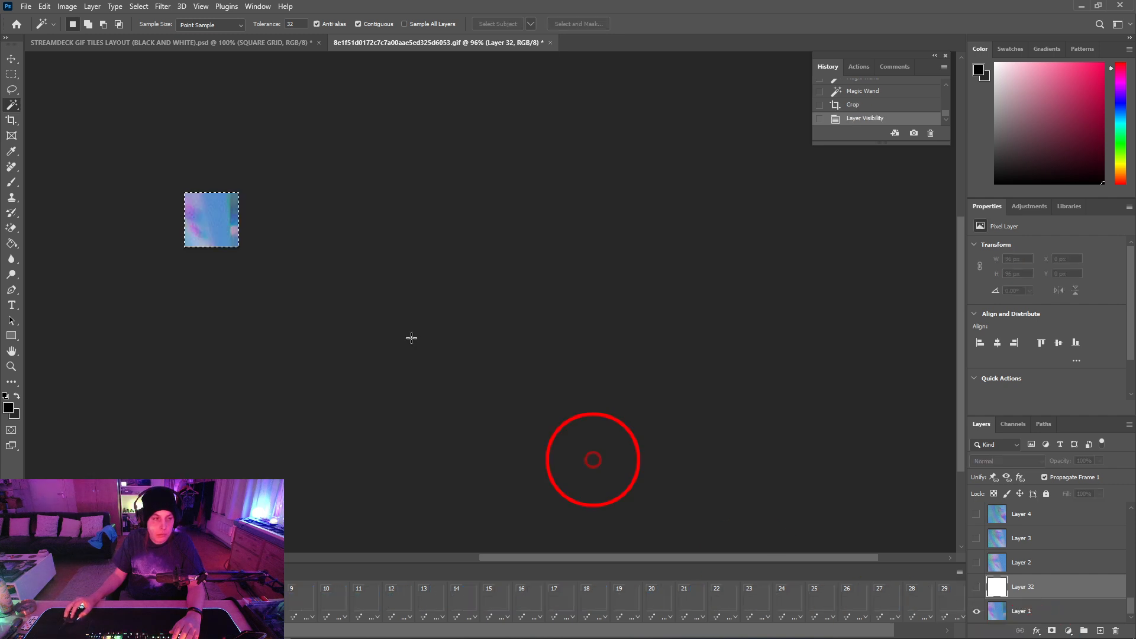
Export the fifth tile of the fourth row with Save for Web, original view, as a GIF named 4X5
{"action": "left_click", "coordinate": [26, 6]}
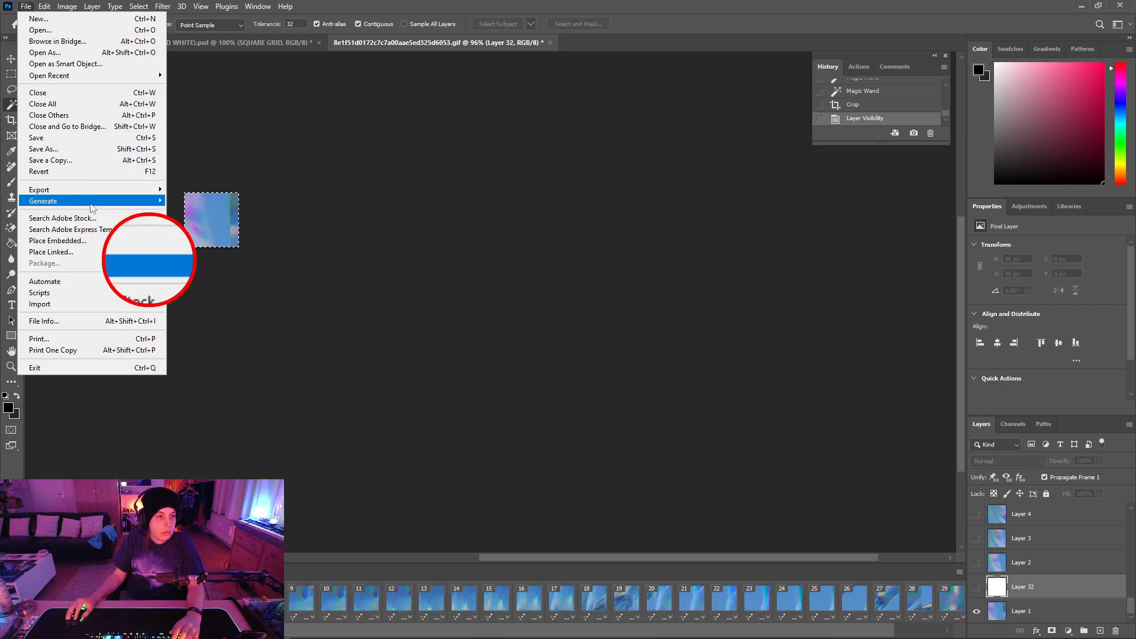
{"action": "mouse_move", "coordinate": [95, 190]}
{"action": "left_click", "coordinate": [240, 236]}
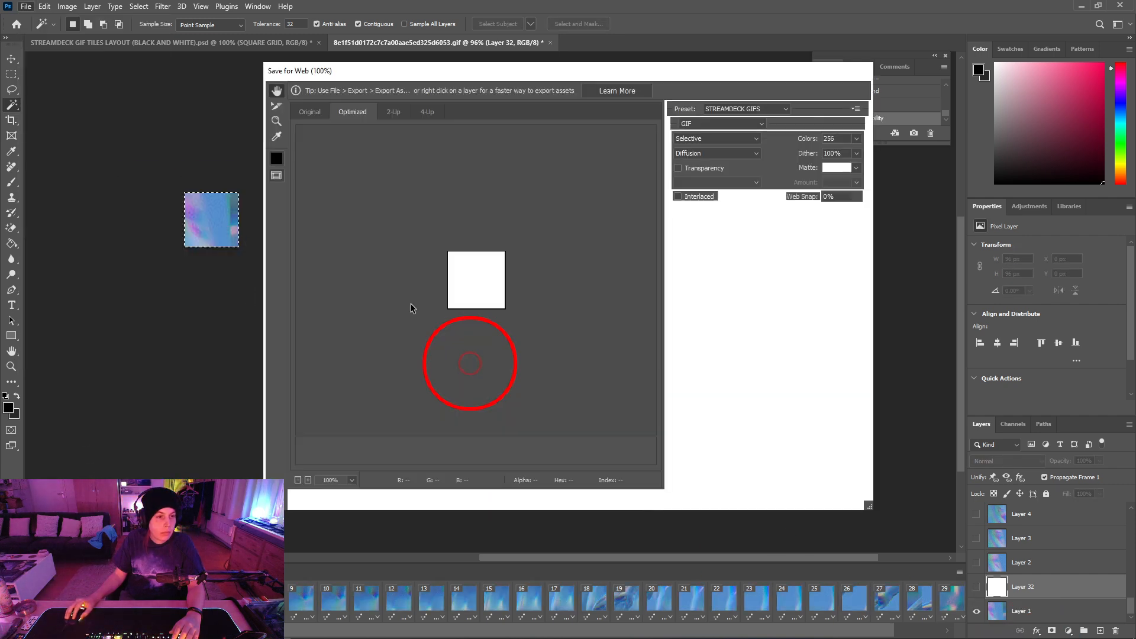
{"action": "left_click", "coordinate": [682, 495]}
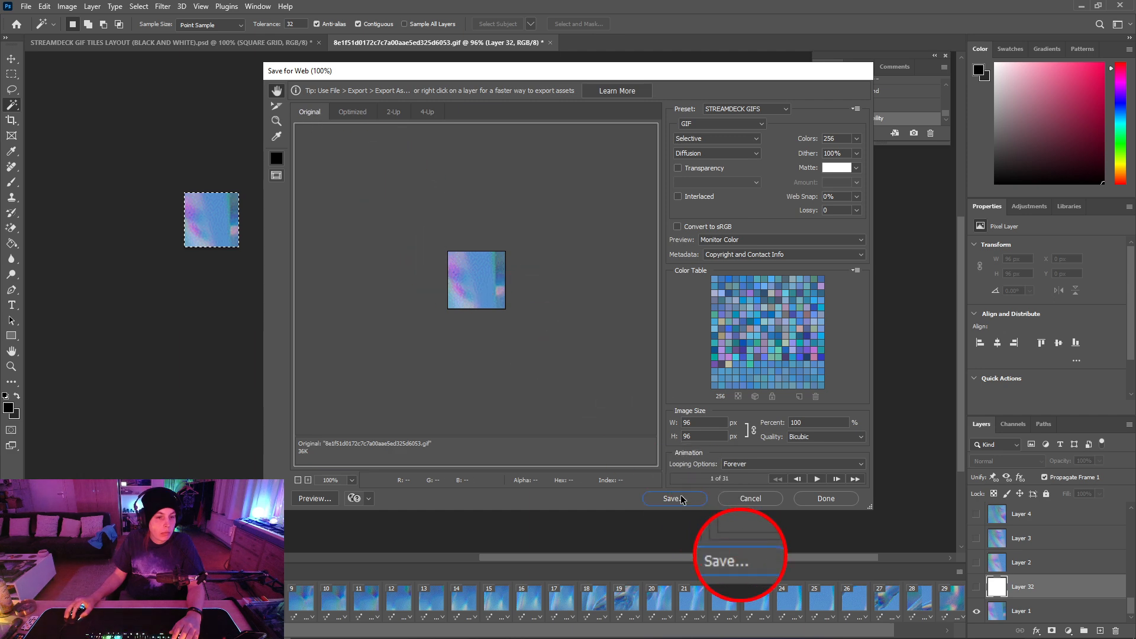
{"action": "type", "text": "4"}
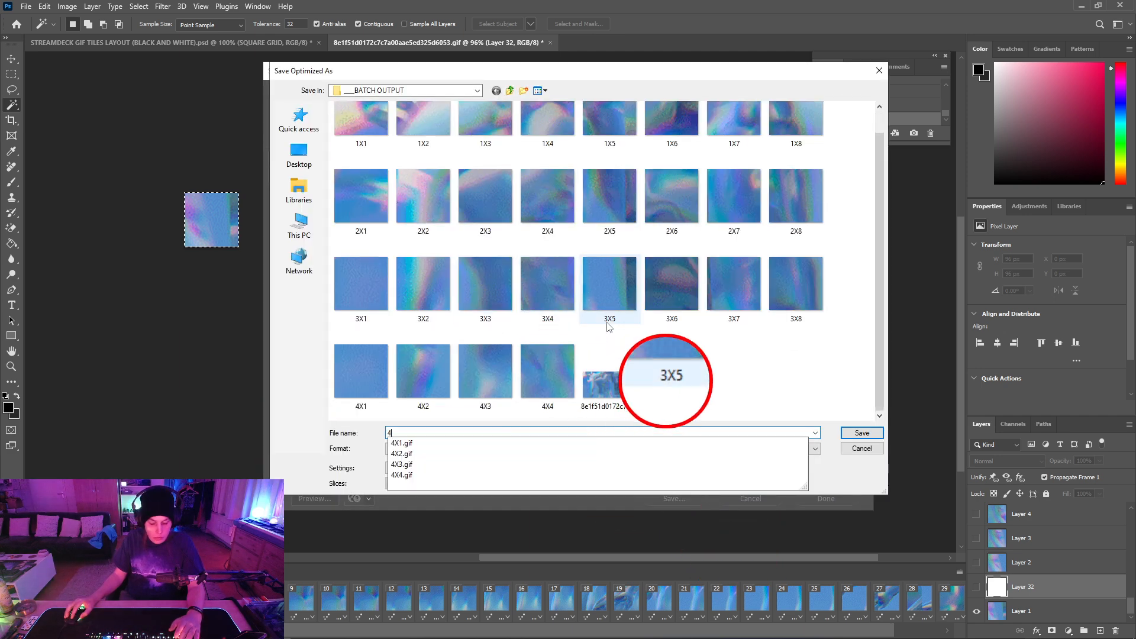
{"action": "type", "text": "X5"}
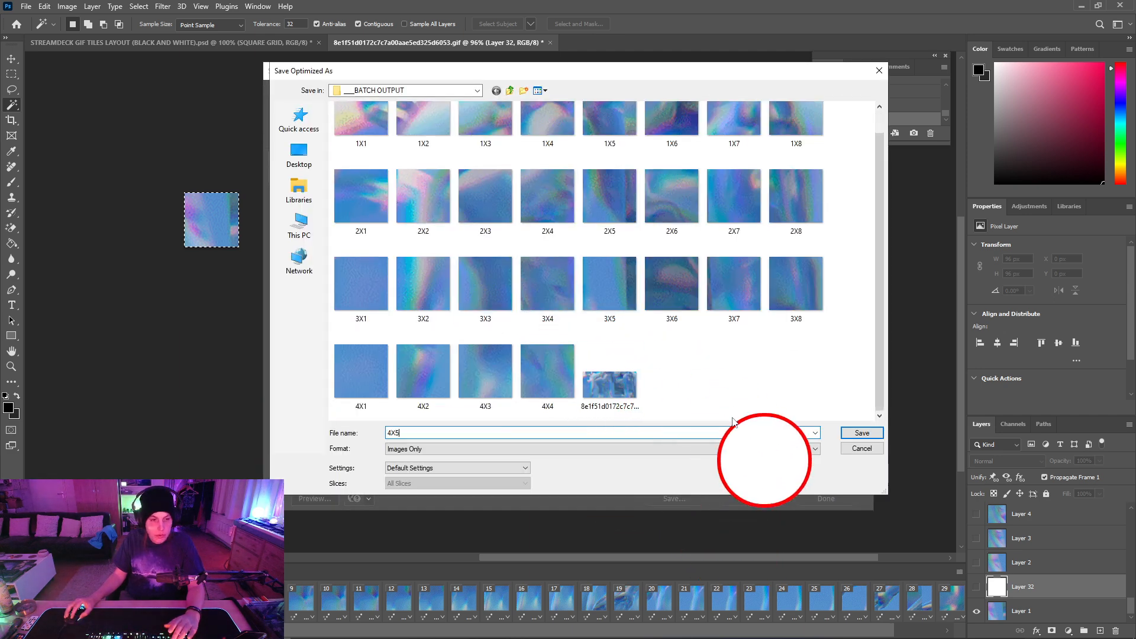
{"action": "left_click", "coordinate": [857, 435]}
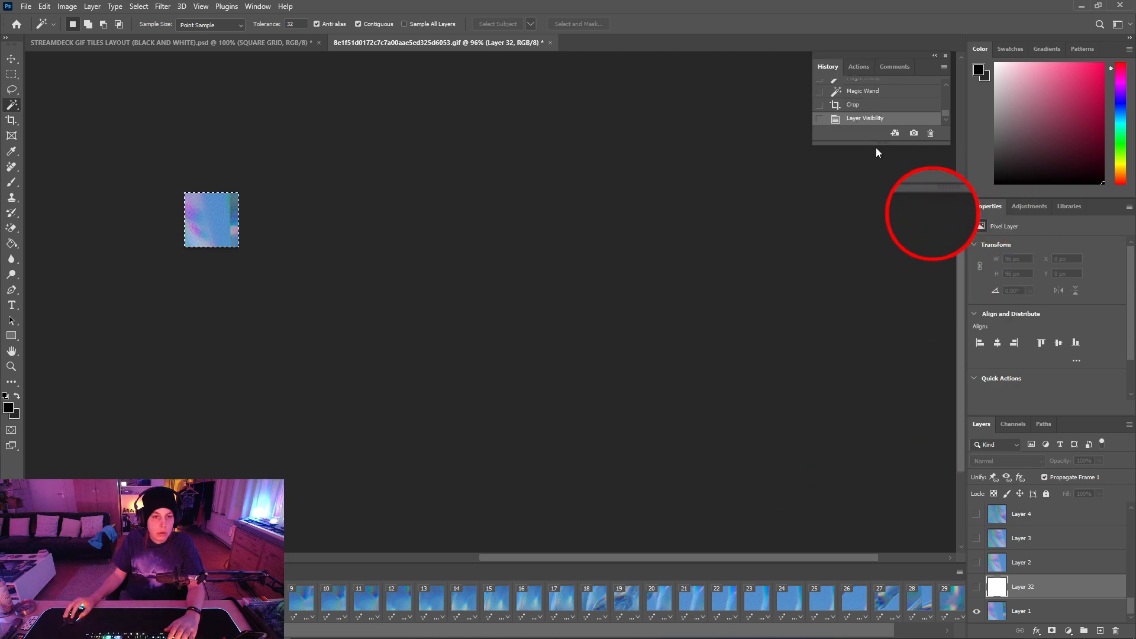
Return to the full grid in the history, crop to the sixth white square in the fourth row and hide Layer 32
{"action": "left_click", "coordinate": [875, 92]}
{"action": "left_click", "coordinate": [478, 397]}
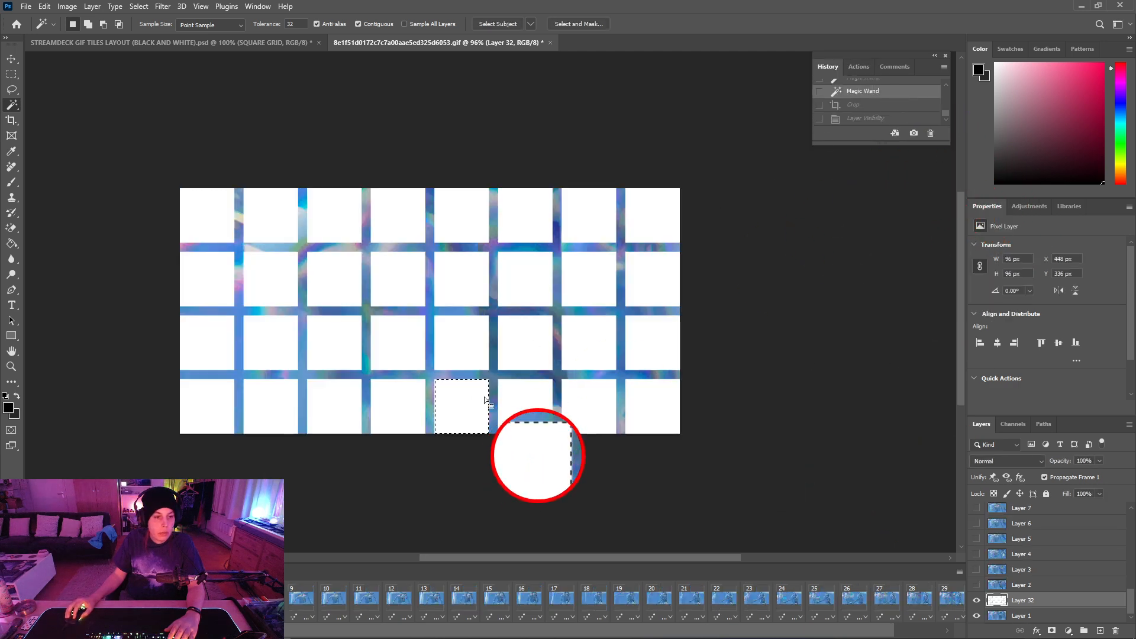
{"action": "left_click", "coordinate": [520, 403]}
{"action": "left_click", "coordinate": [67, 6]}
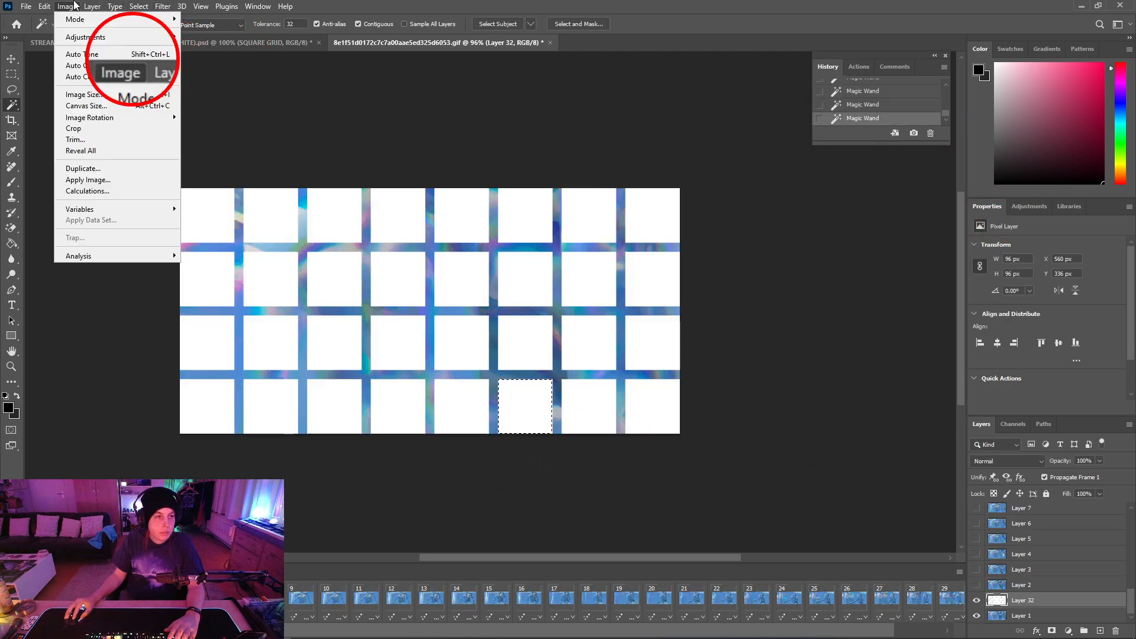
{"action": "left_click", "coordinate": [97, 133]}
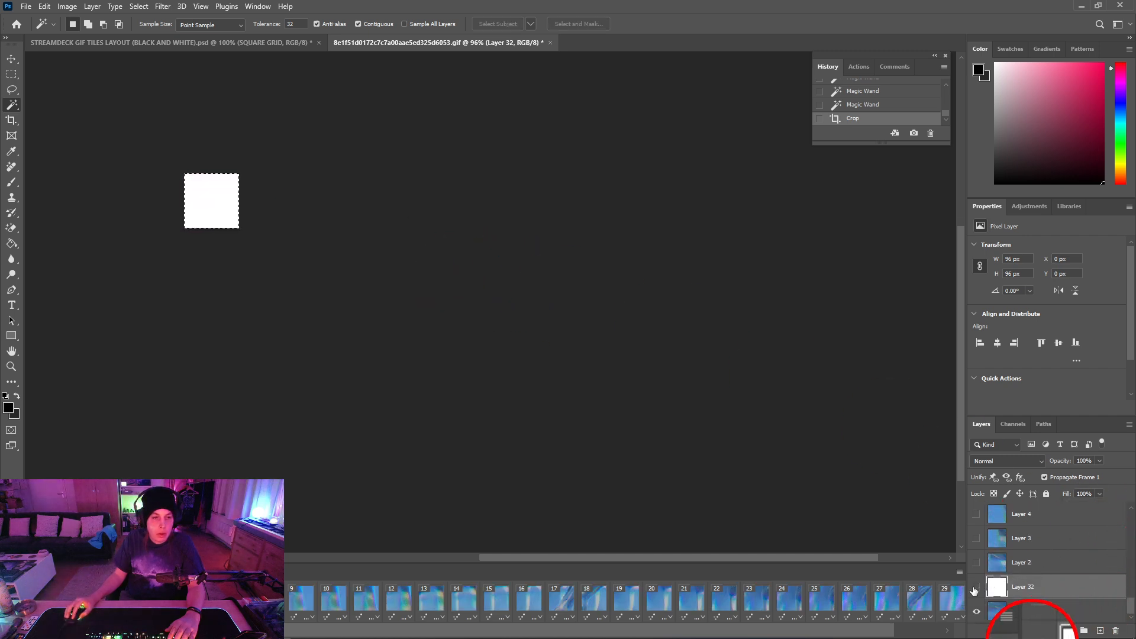
{"action": "left_click", "coordinate": [975, 588]}
{"action": "left_click_drag", "start_coordinate": [438, 310], "coordinate": [542, 387]}
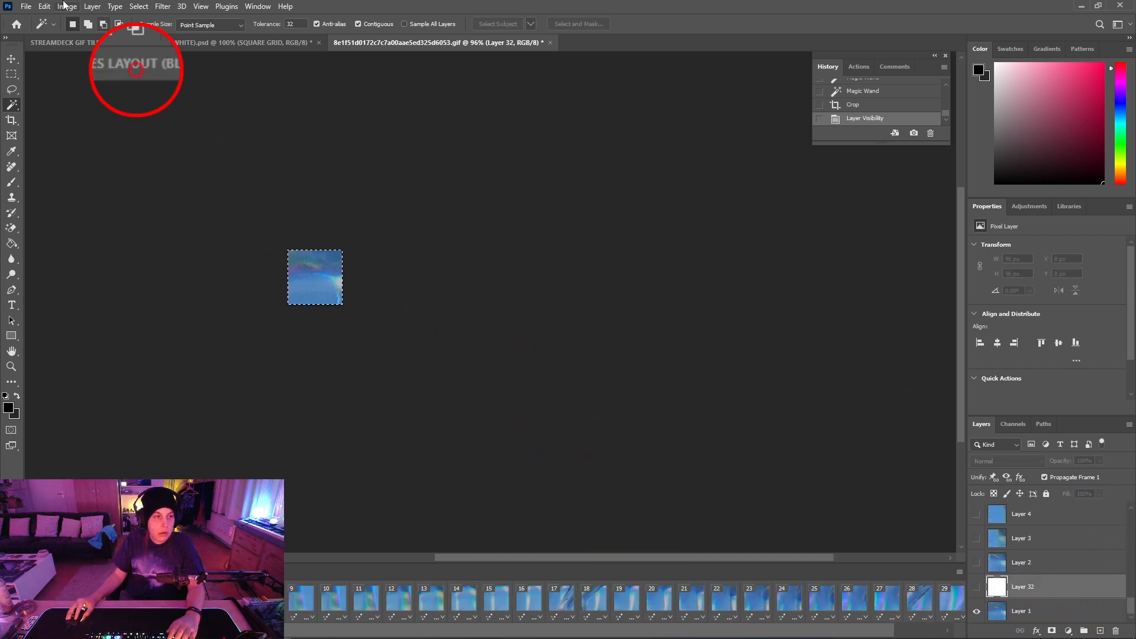
Export the sixth tile of the fourth row with Save for Web, original view, as a GIF named 4X6
{"action": "left_click", "coordinate": [26, 6]}
{"action": "mouse_move", "coordinate": [101, 190]}
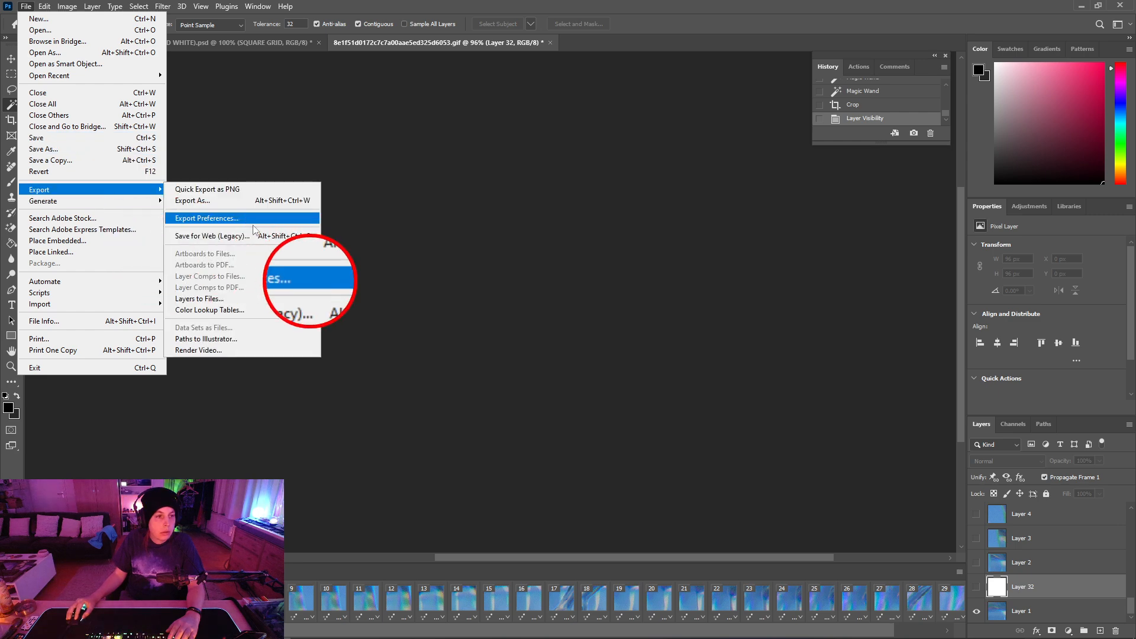
{"action": "left_click", "coordinate": [257, 235]}
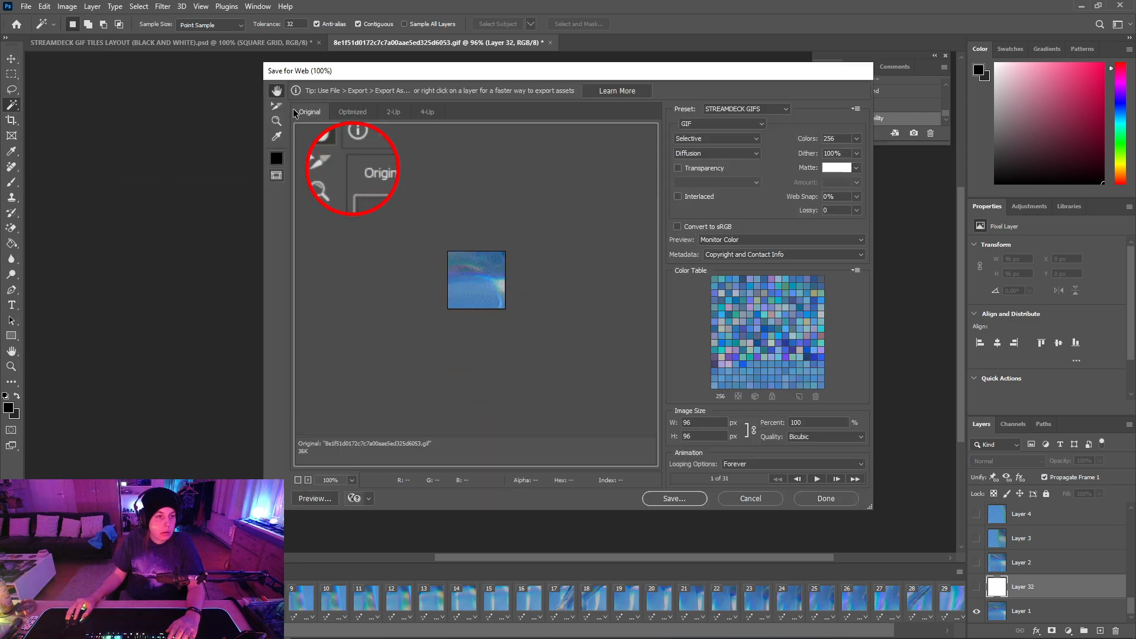
{"action": "left_click", "coordinate": [675, 499]}
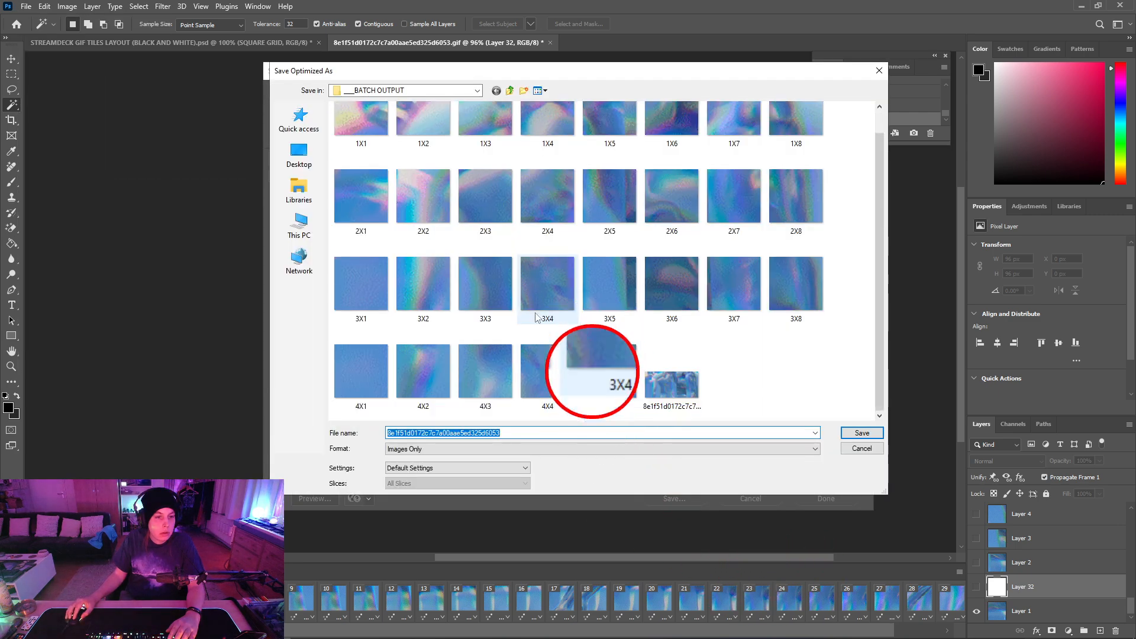
{"action": "type", "text": "4X"}
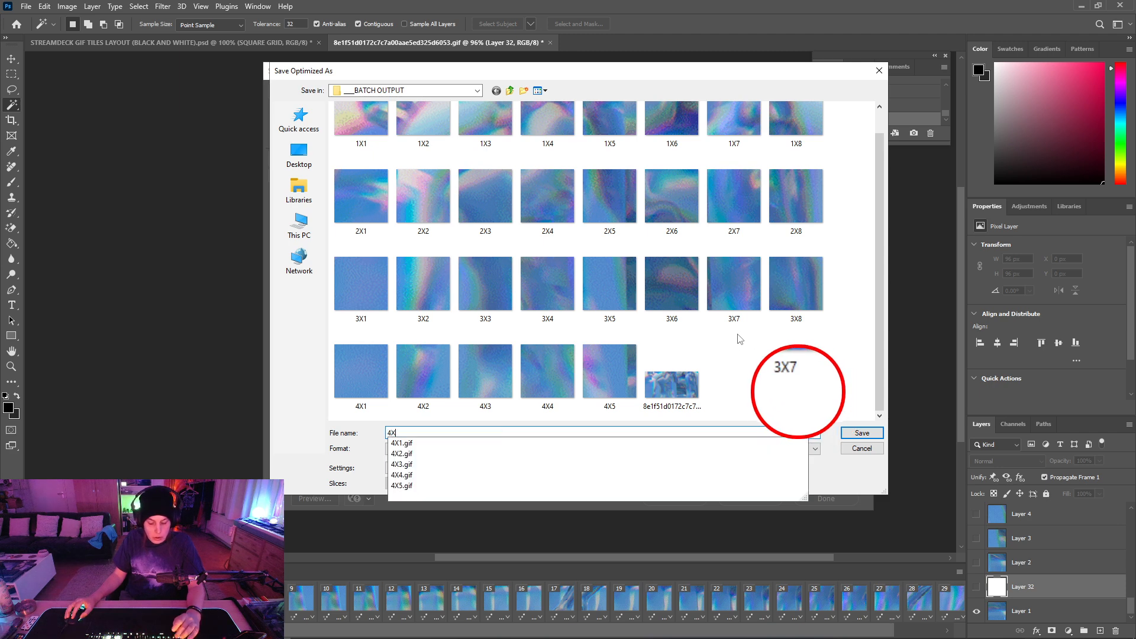
{"action": "type", "text": "6"}
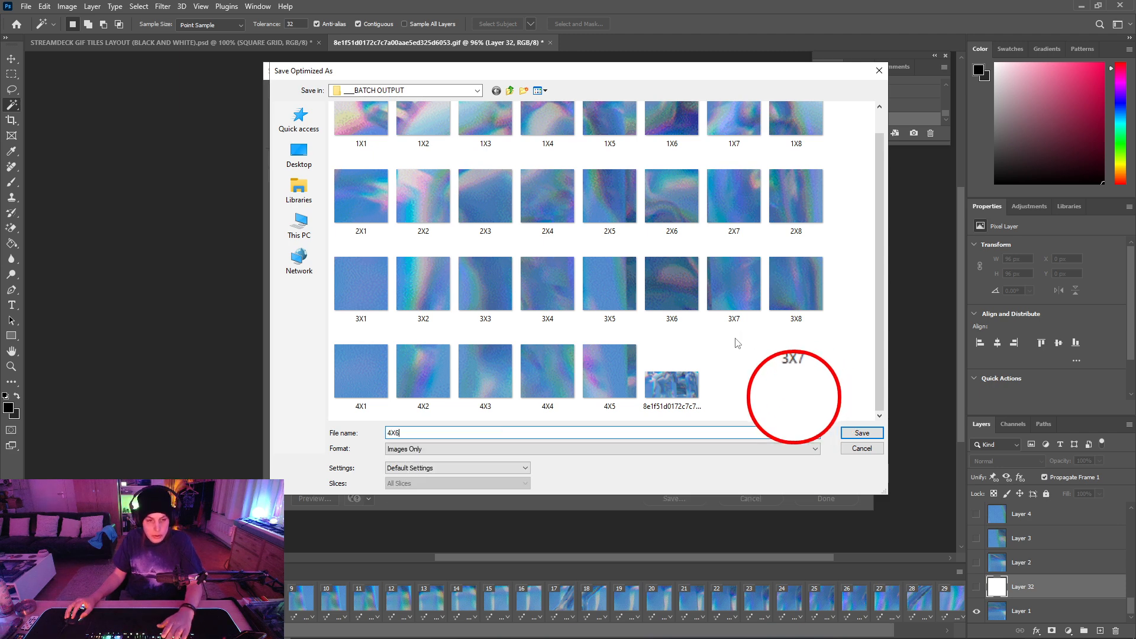
{"action": "left_click", "coordinate": [862, 433]}
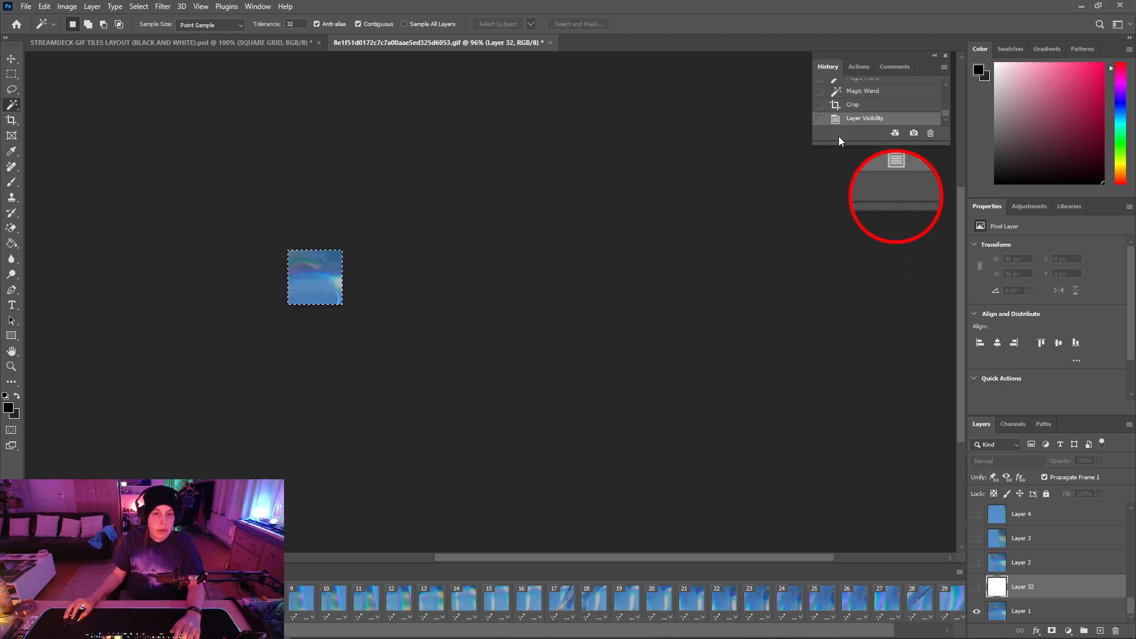
Return to the full grid in the history, crop to the seventh white square in the fourth row and hide Layer 32
{"action": "left_click", "coordinate": [867, 95]}
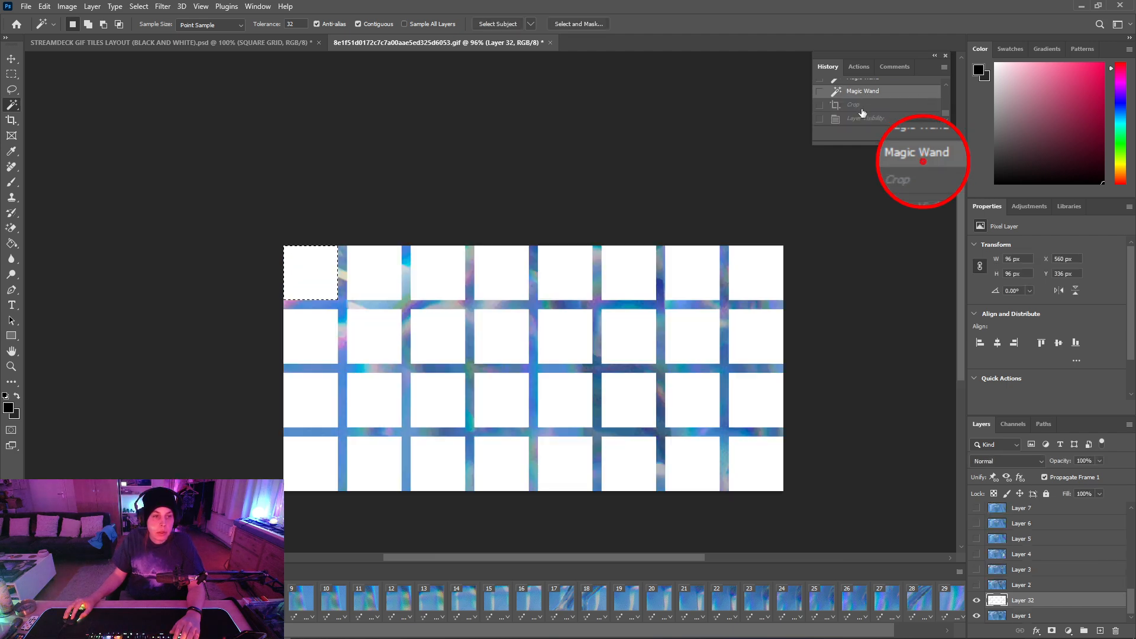
{"action": "left_click", "coordinate": [689, 467]}
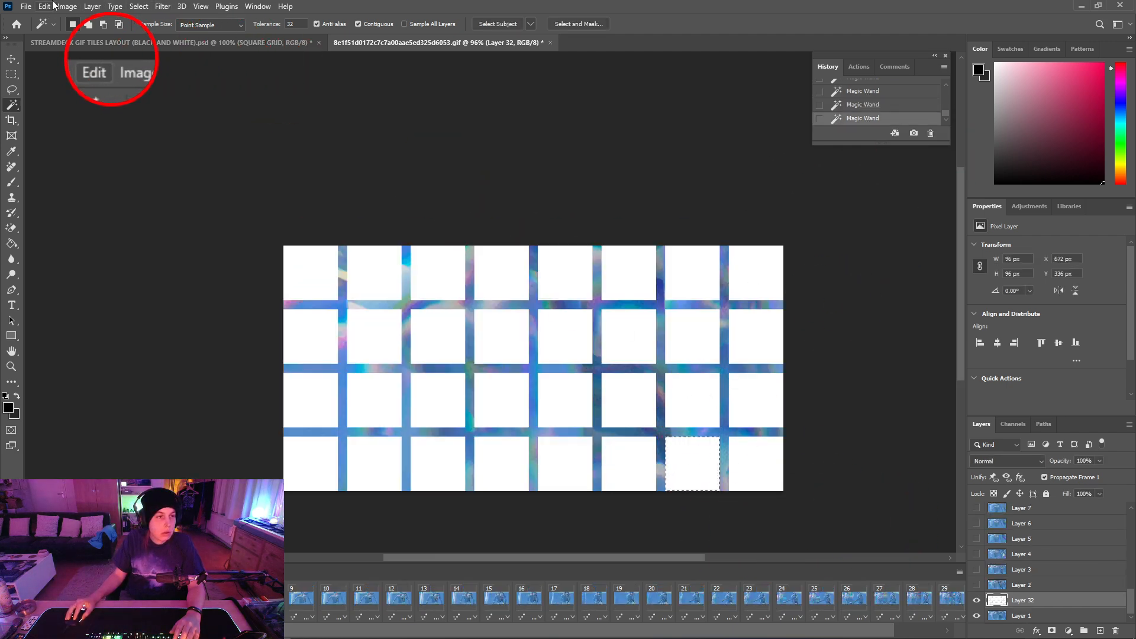
{"action": "left_click", "coordinate": [67, 6]}
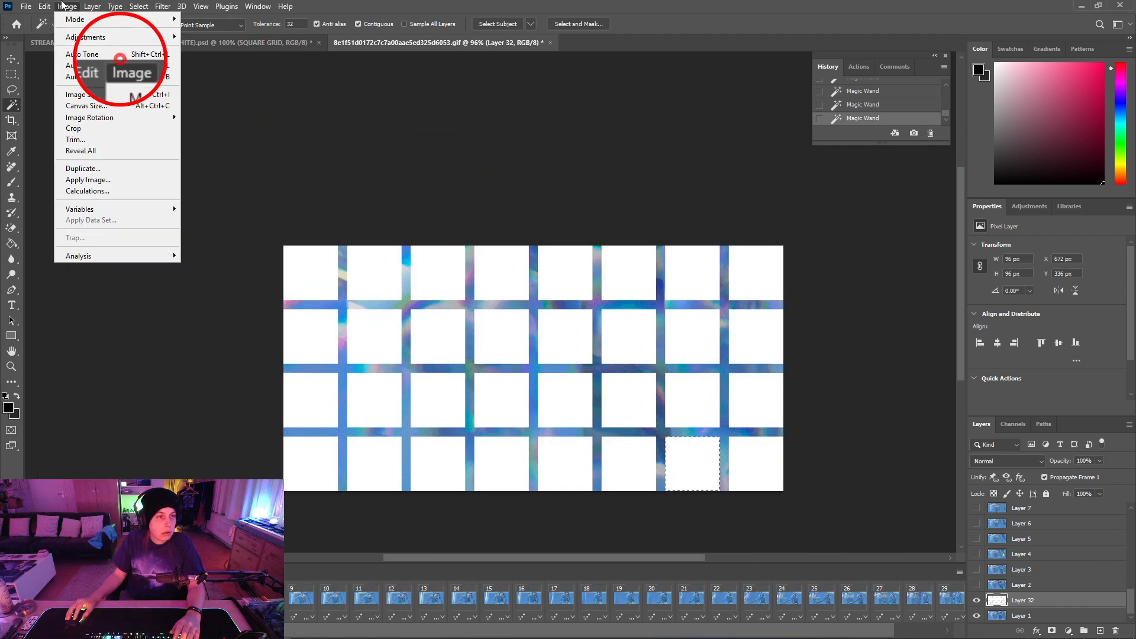
{"action": "left_click", "coordinate": [73, 129]}
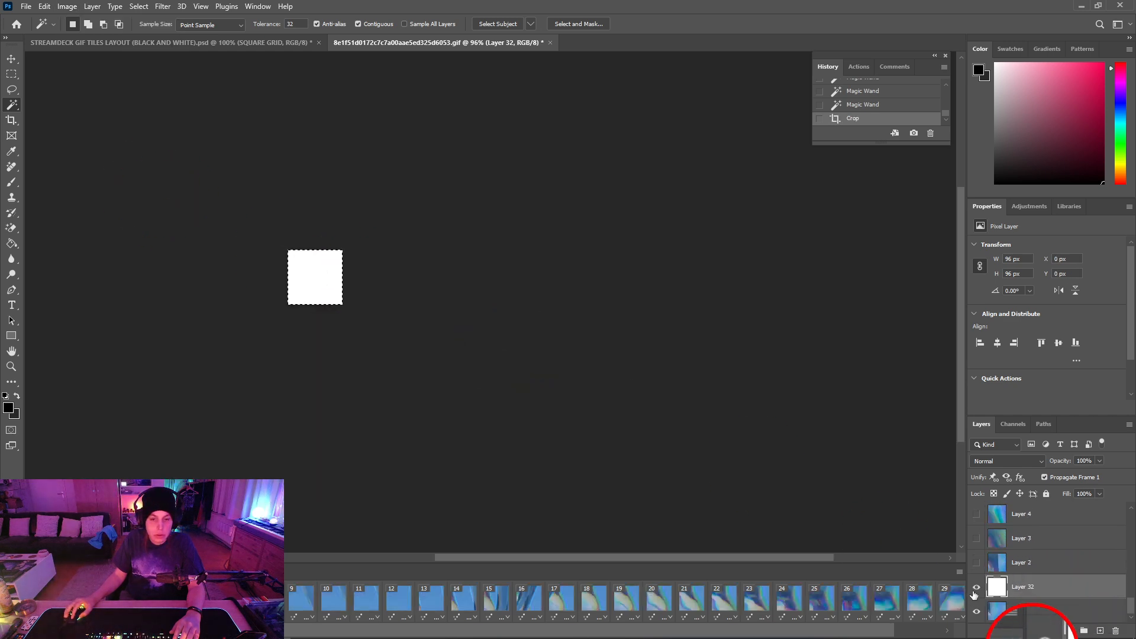
{"action": "left_click", "coordinate": [977, 587]}
Export the seventh tile of the fourth row with Save for Web, original view, as a GIF named 4X7
{"action": "left_click", "coordinate": [26, 6]}
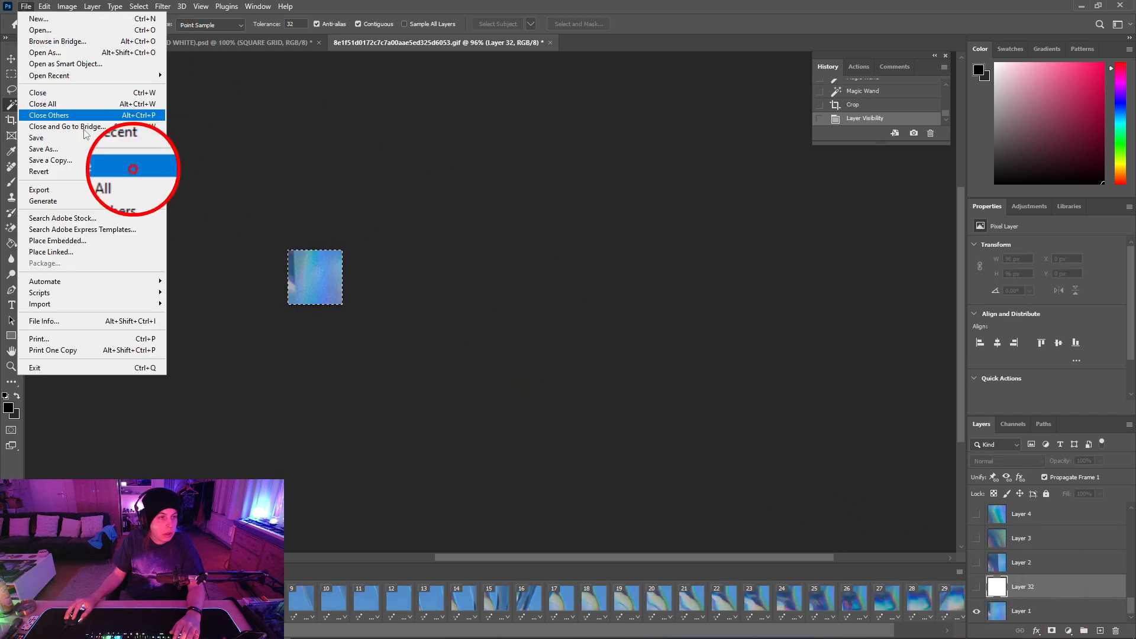
{"action": "mouse_move", "coordinate": [112, 190]}
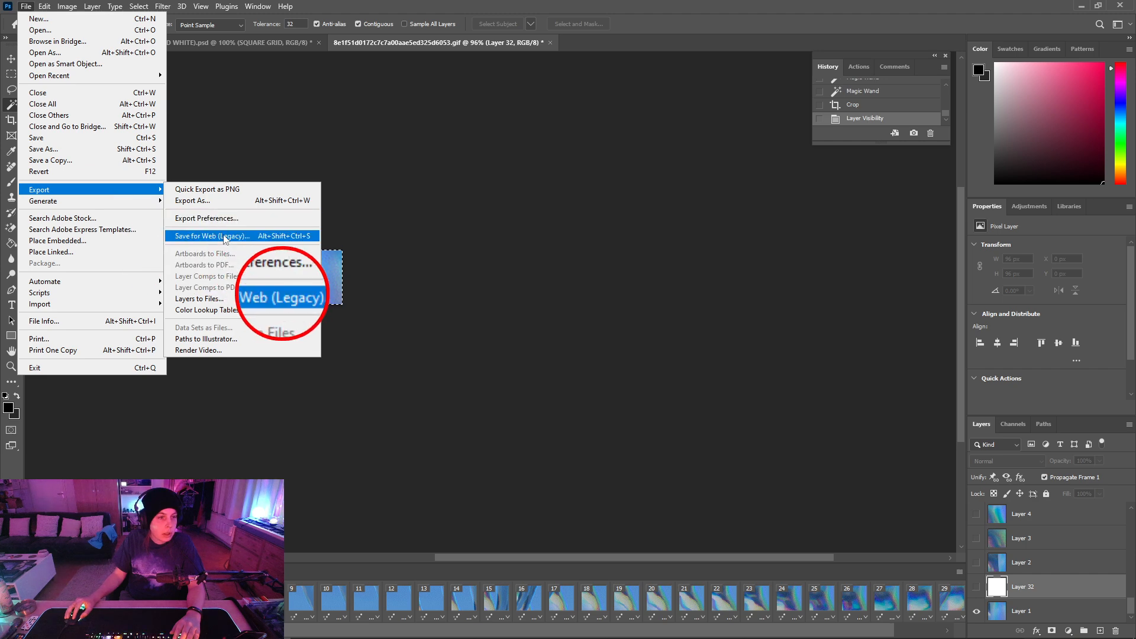
{"action": "left_click", "coordinate": [225, 236]}
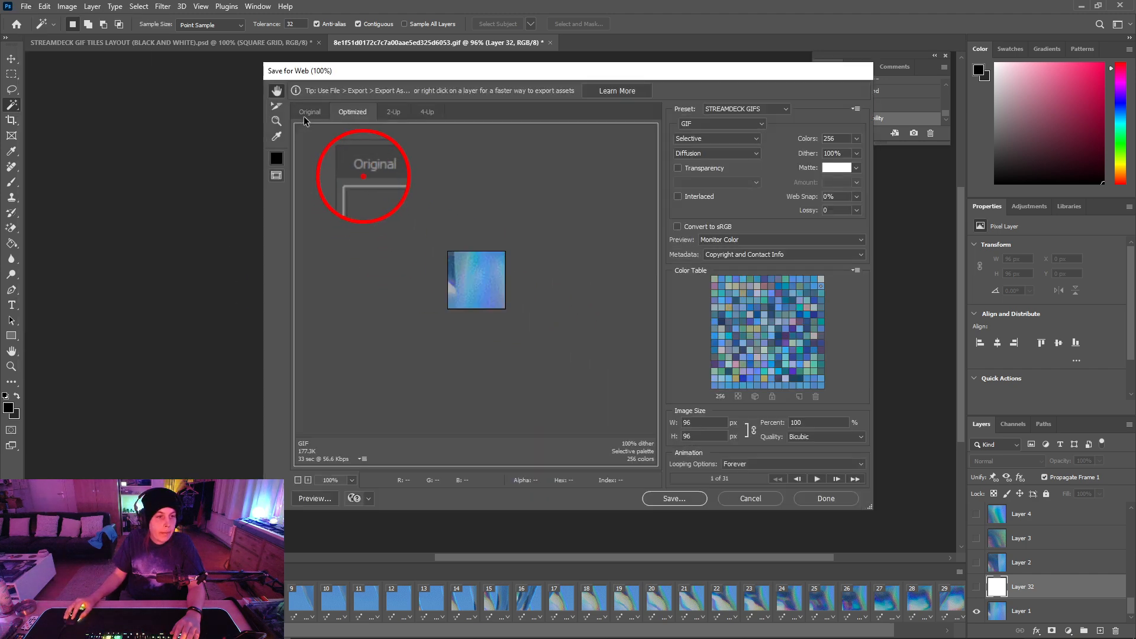
{"action": "left_click", "coordinate": [669, 498]}
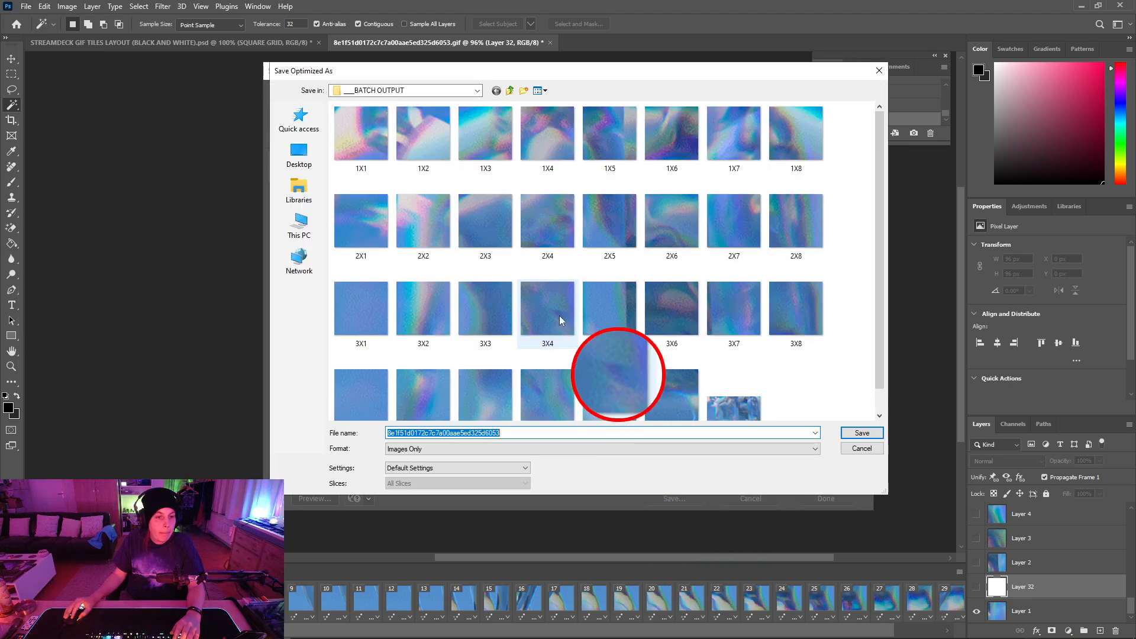
{"action": "scroll", "coordinate": [616, 331], "scroll_direction": "down", "scroll_amount": 1}
{"action": "type", "text": "4"}
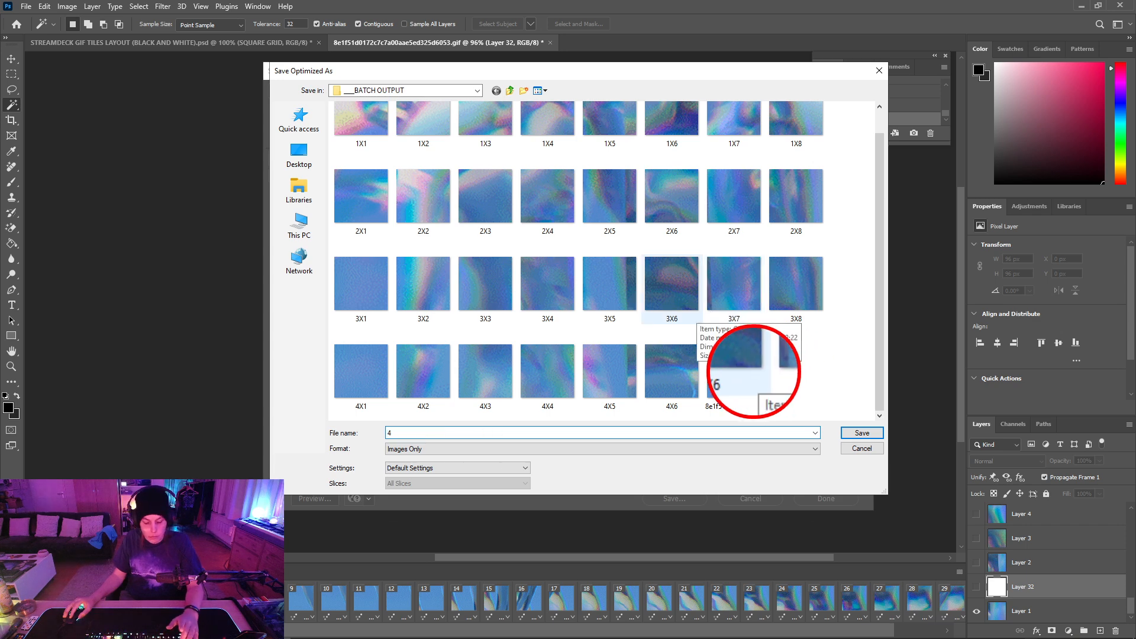
{"action": "type", "text": "X7"}
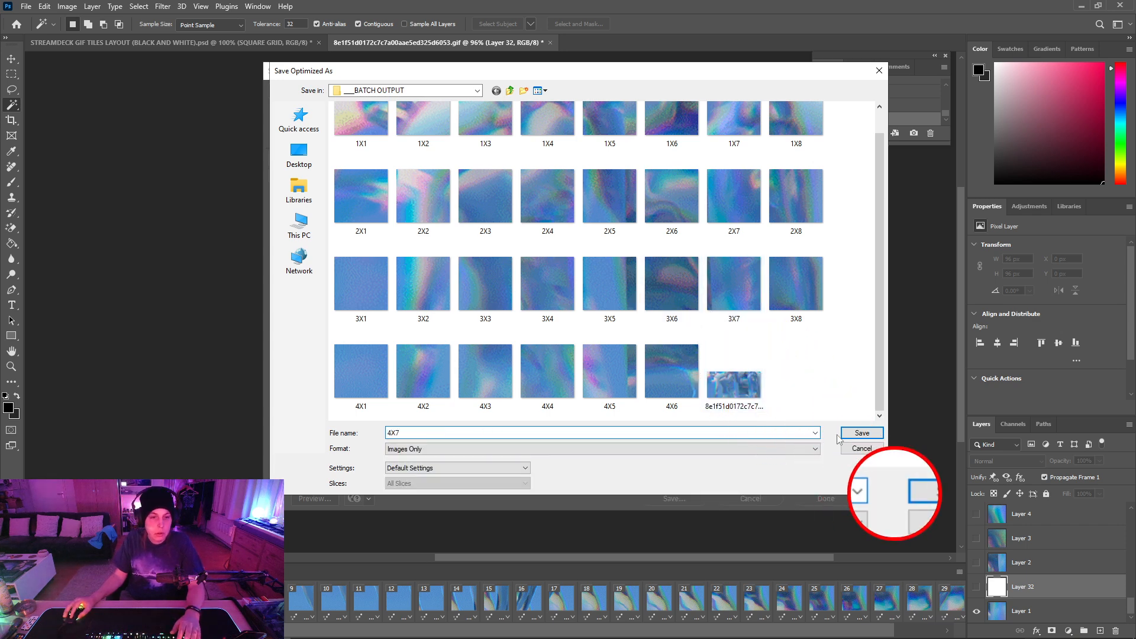
{"action": "left_click", "coordinate": [849, 435]}
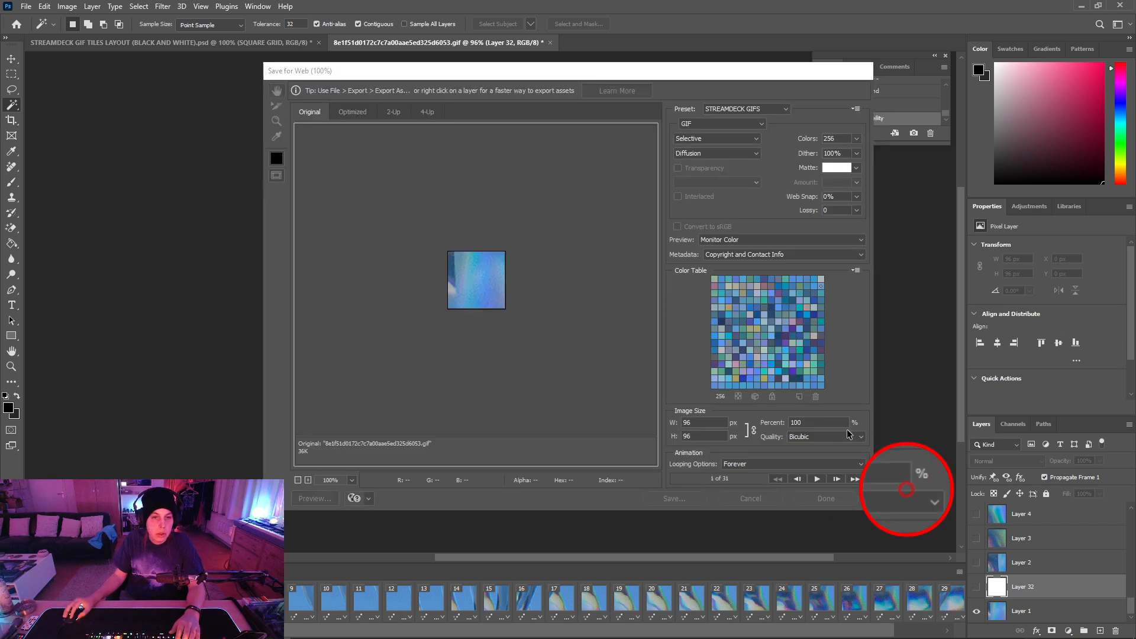
{"action": "left_click", "coordinate": [911, 476]}
Restore the full grid from the history and select the fourth row's eighth white square with the Magic Wand, checking the recorded action steps
{"action": "left_click", "coordinate": [862, 90]}
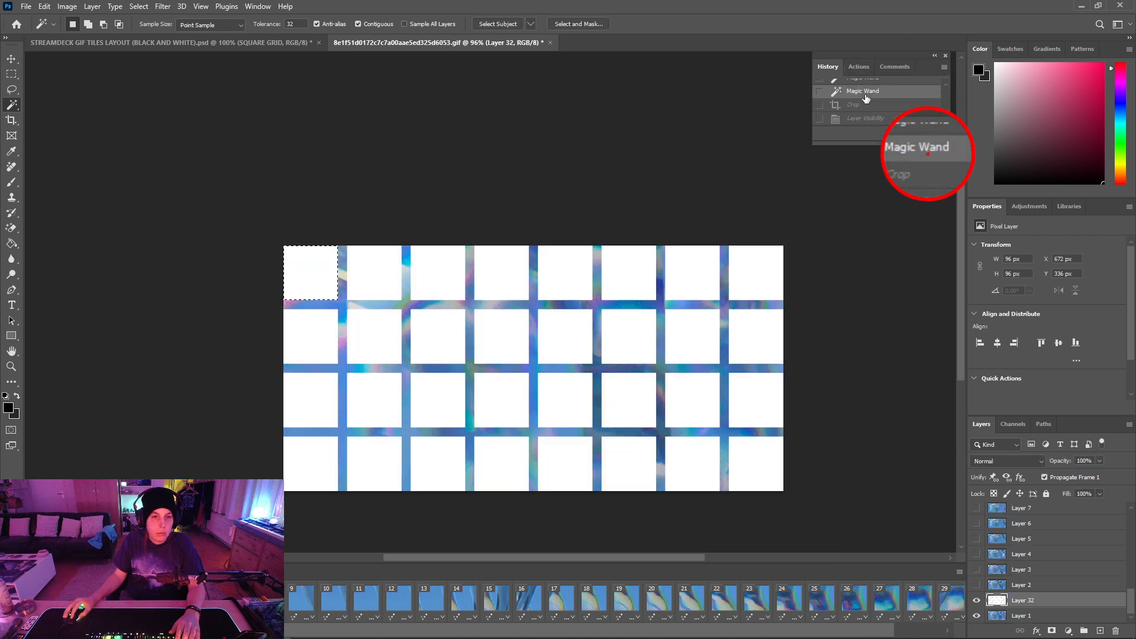
{"action": "left_click", "coordinate": [724, 467]}
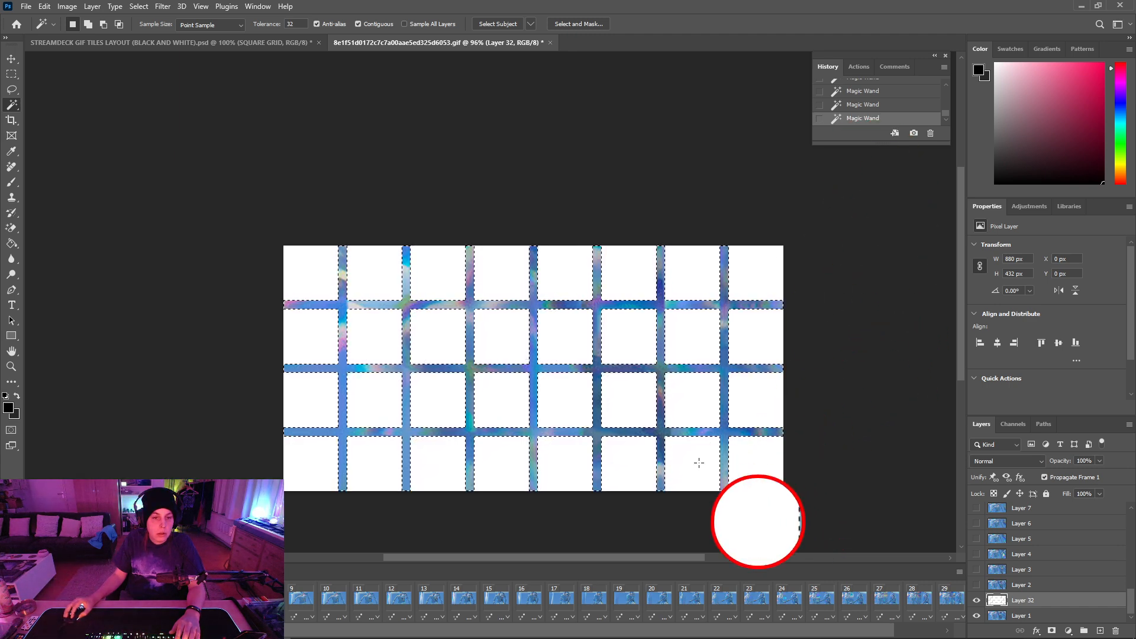
{"action": "left_click", "coordinate": [852, 70]}
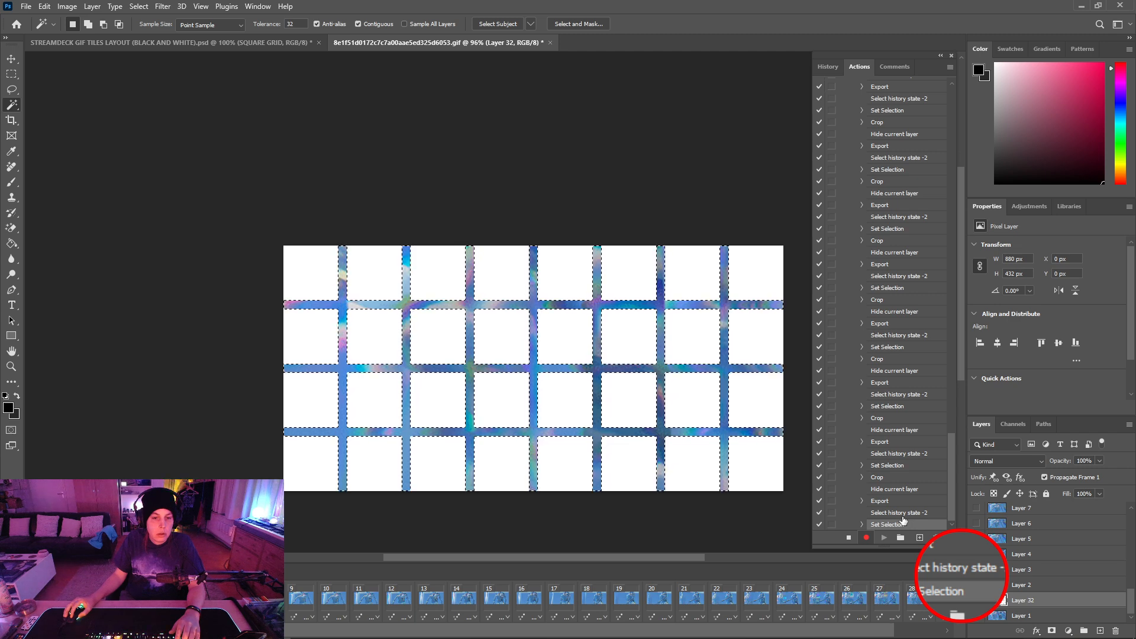
{"action": "left_click", "coordinate": [823, 67]}
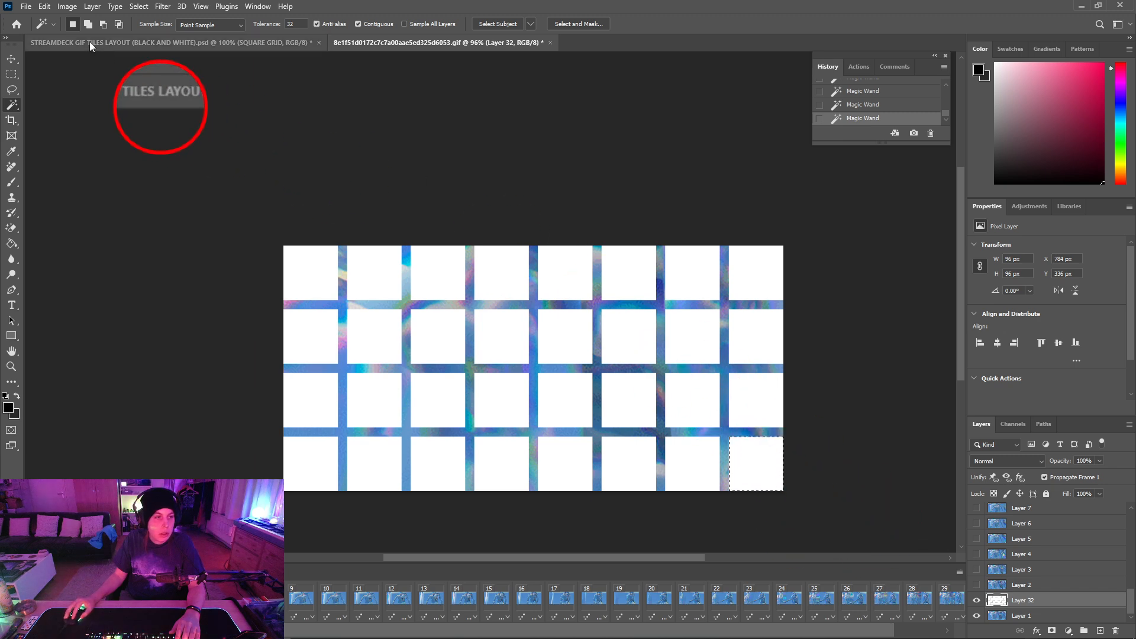
Crop the image to the selected eighth white square of the fourth row and hide Layer 32
{"action": "left_click", "coordinate": [26, 6]}
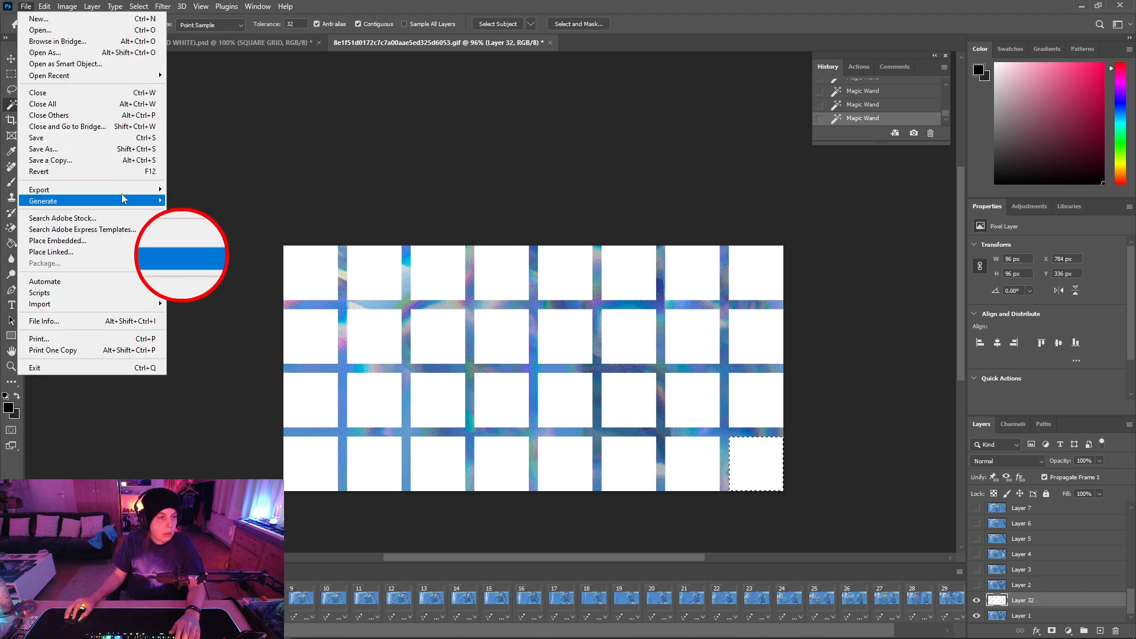
{"action": "mouse_move", "coordinate": [136, 190]}
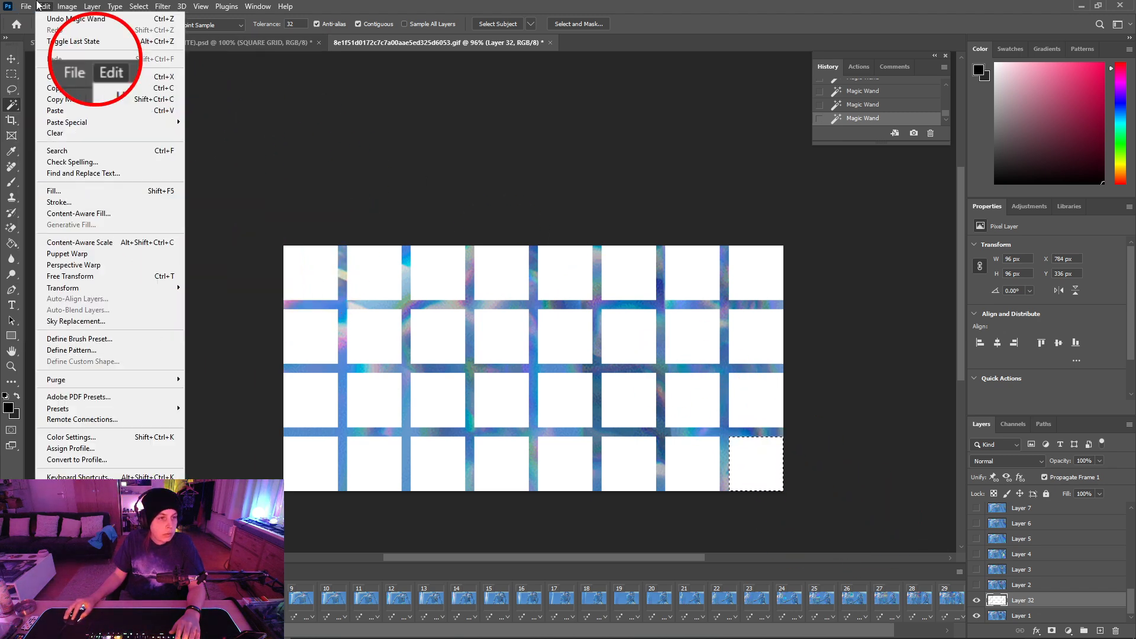
{"action": "mouse_move", "coordinate": [67, 6]}
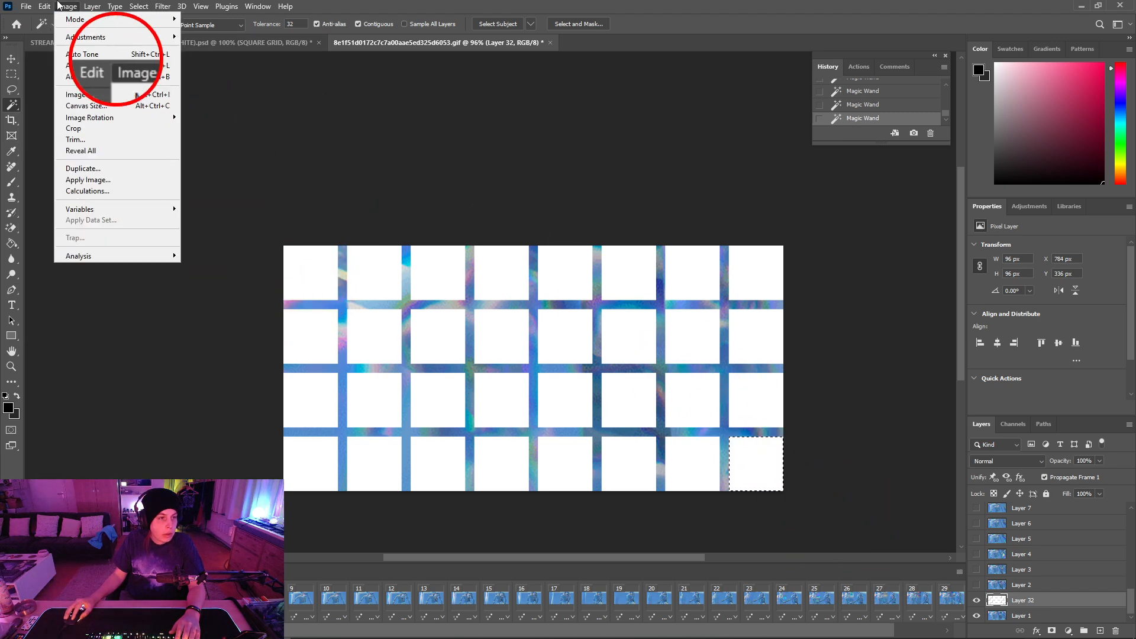
{"action": "left_click", "coordinate": [123, 129]}
{"action": "scroll", "coordinate": [1018, 539], "scroll_direction": "down", "scroll_amount": 4}
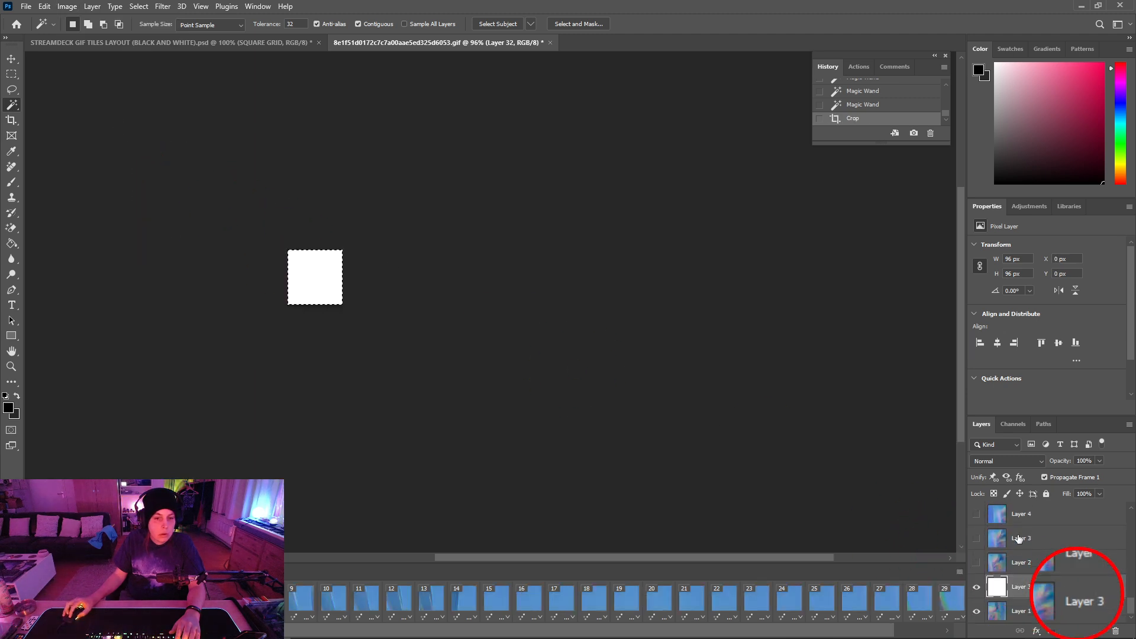
{"action": "left_click", "coordinate": [977, 586]}
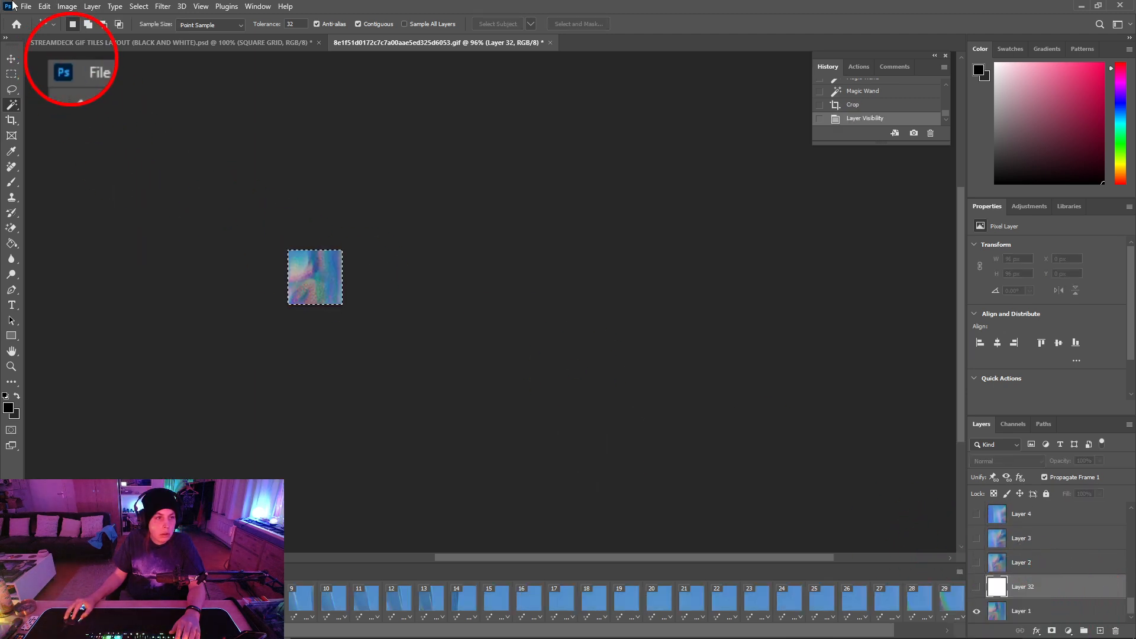
Export the eighth tile of the fourth row with Save for Web, original view, as a GIF named 4X8
{"action": "left_click", "coordinate": [27, 6]}
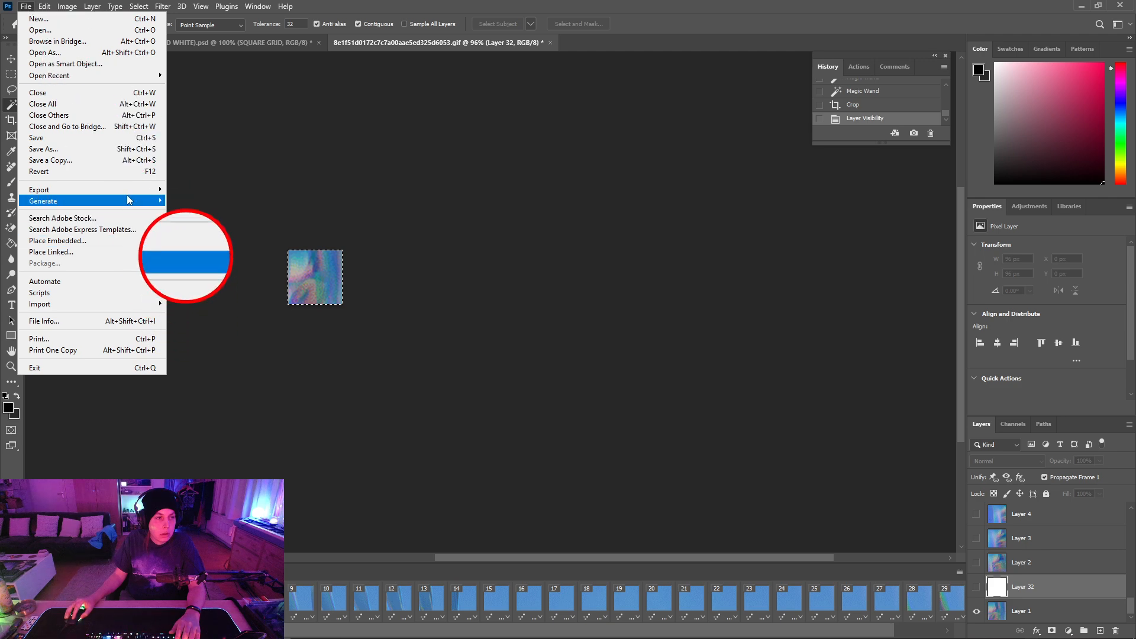
{"action": "left_click", "coordinate": [254, 235]}
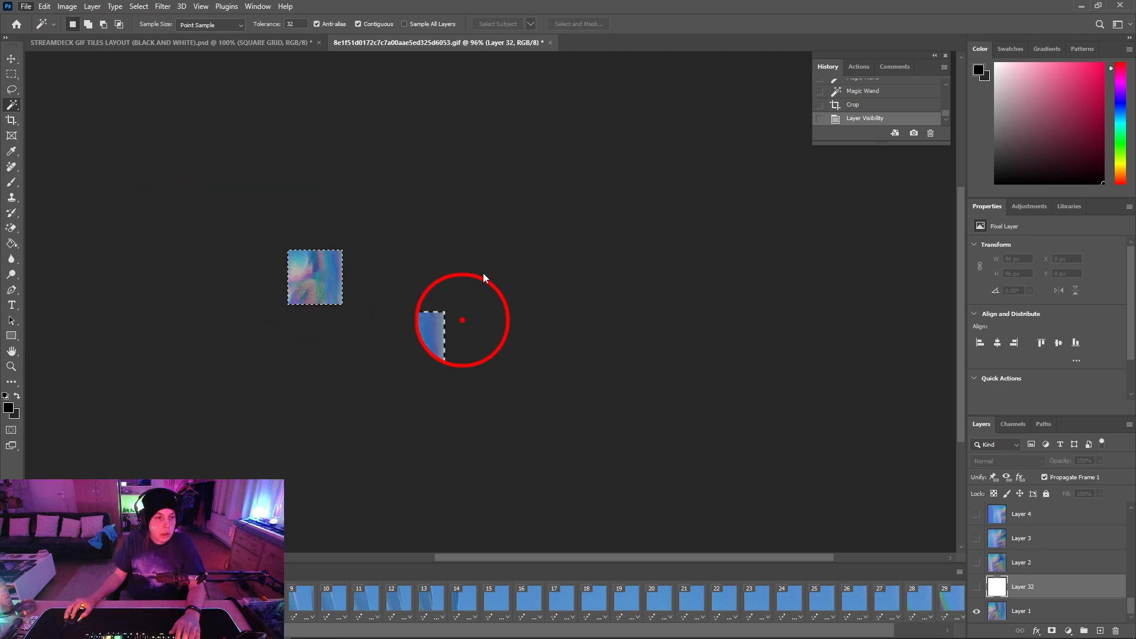
{"action": "left_click", "coordinate": [310, 111]}
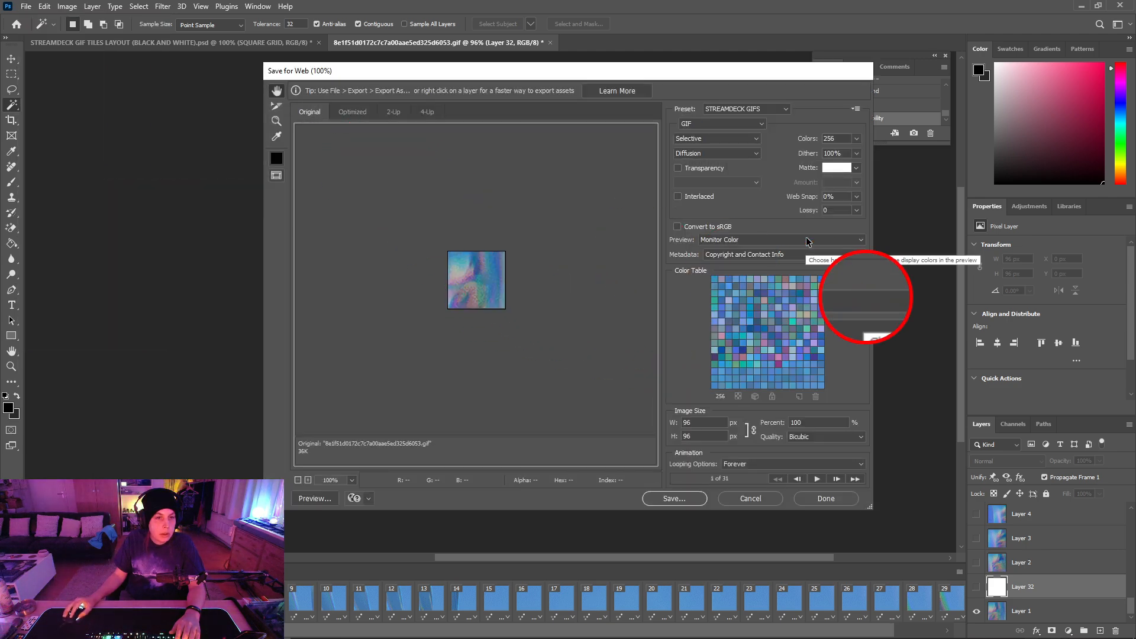
{"action": "left_click", "coordinate": [674, 498]}
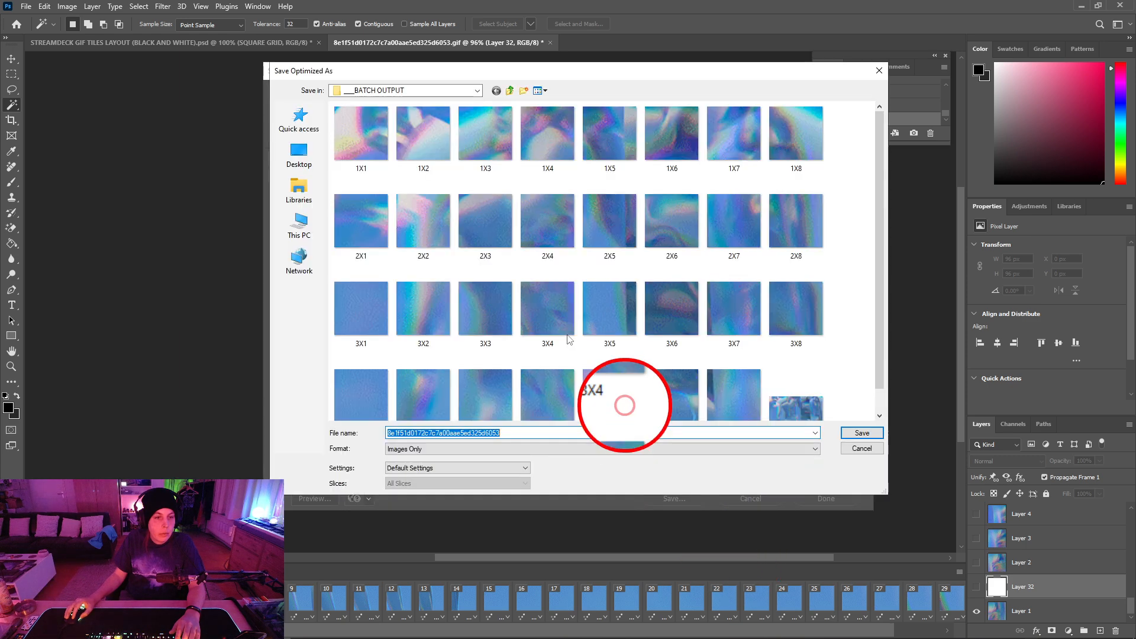
{"action": "type", "text": "4"}
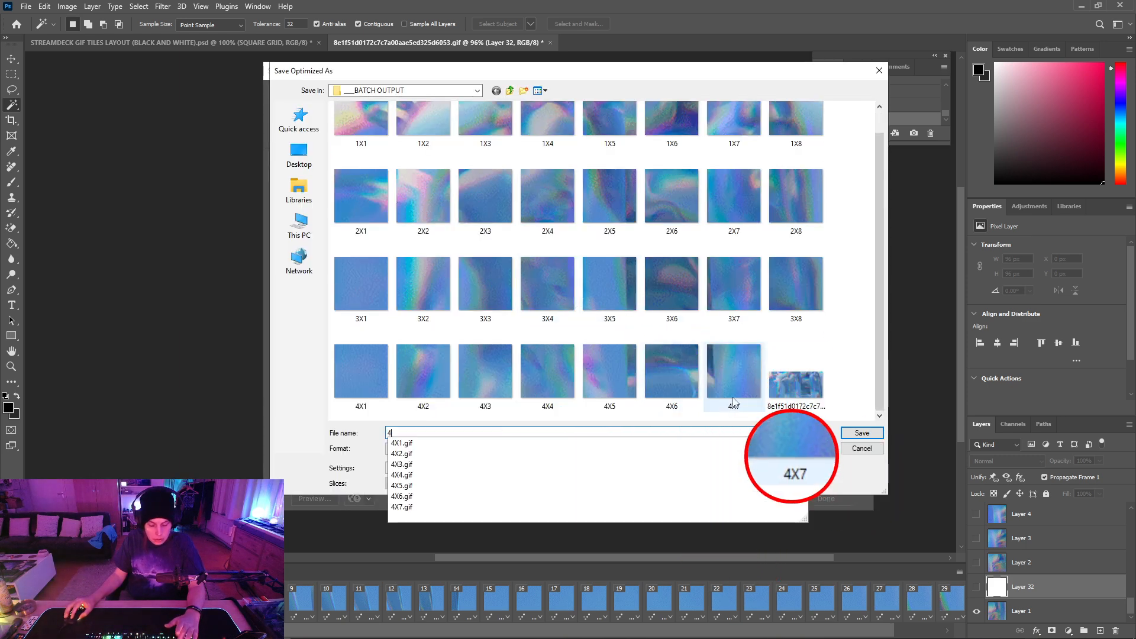
{"action": "type", "text": "X8"}
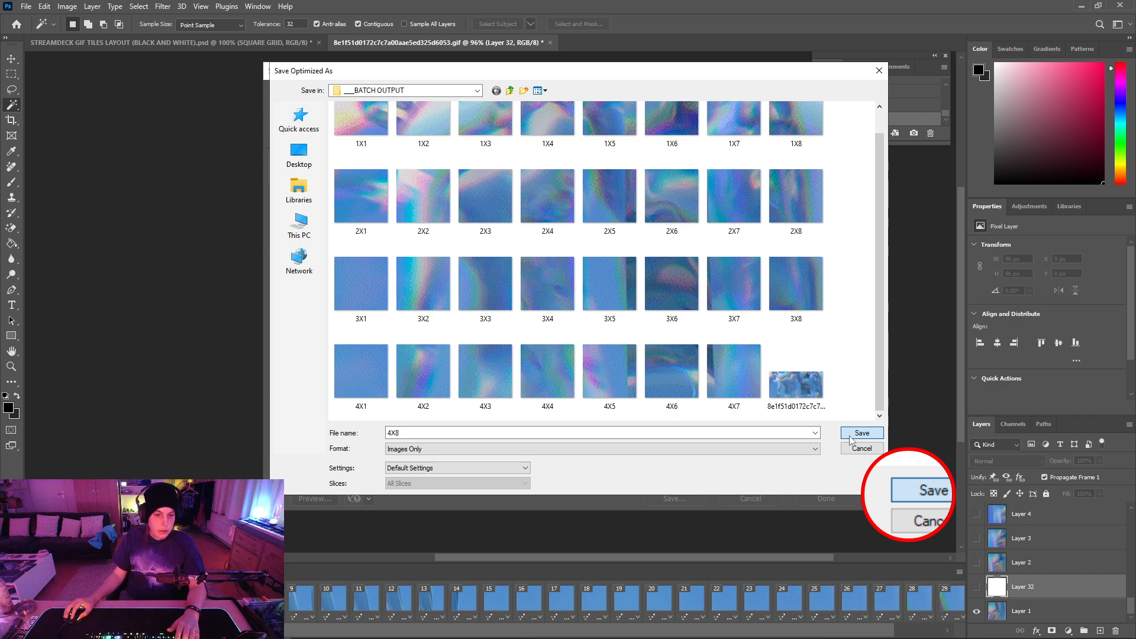
{"action": "left_click", "coordinate": [861, 433]}
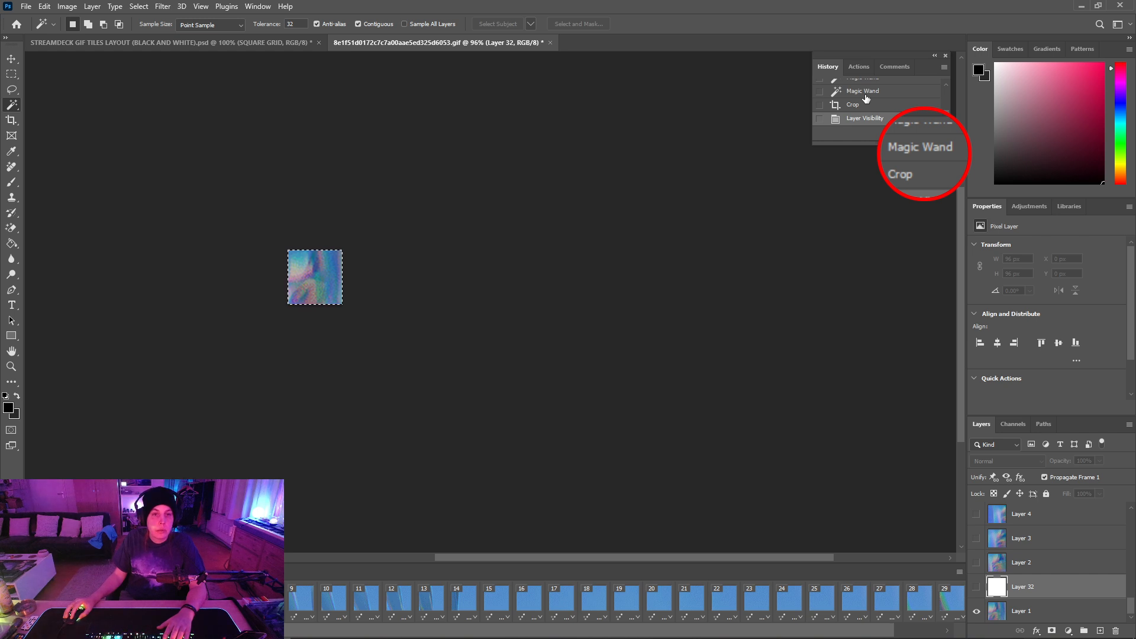
Return to the full grid in the history and stop recording the action
{"action": "left_click", "coordinate": [864, 93]}
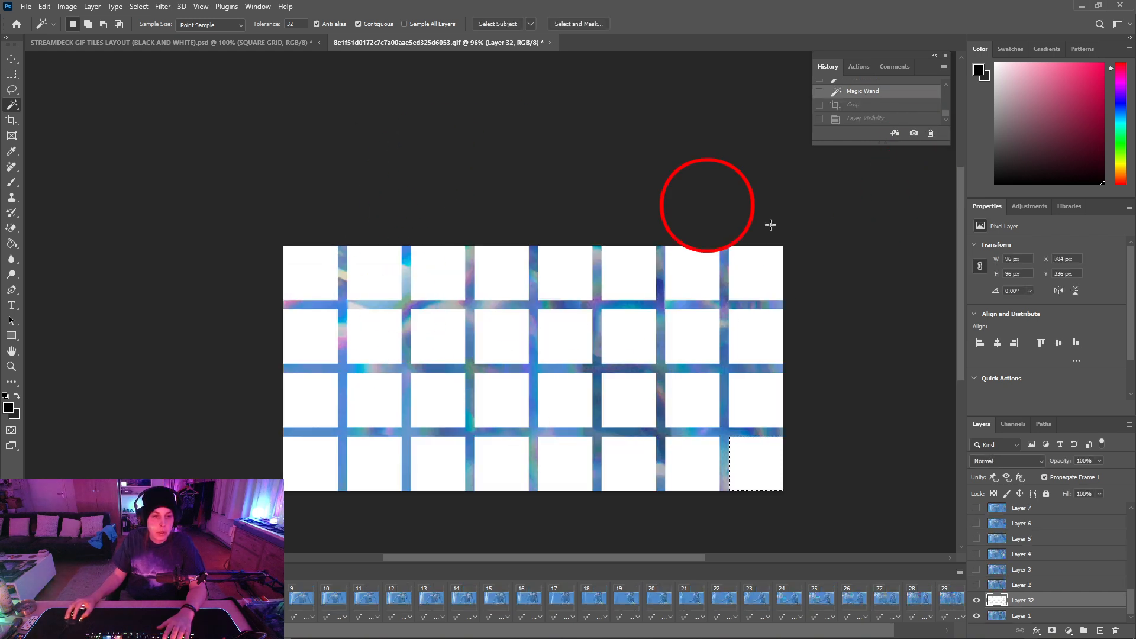
{"action": "left_click_drag", "start_coordinate": [484, 336], "coordinate": [453, 232]}
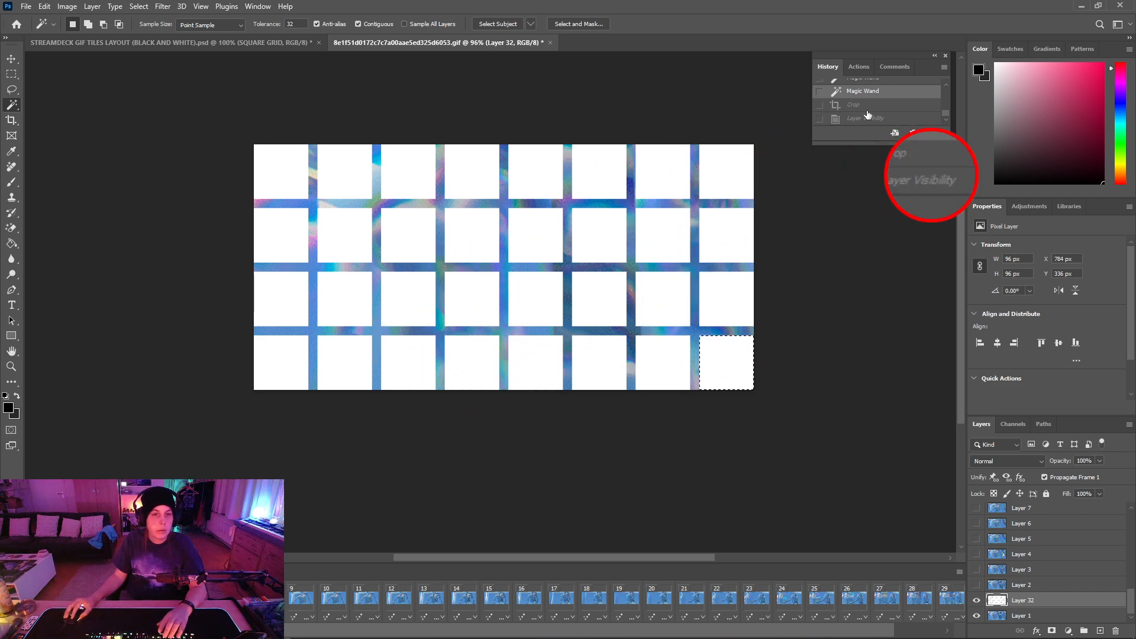
{"action": "left_click", "coordinate": [858, 67]}
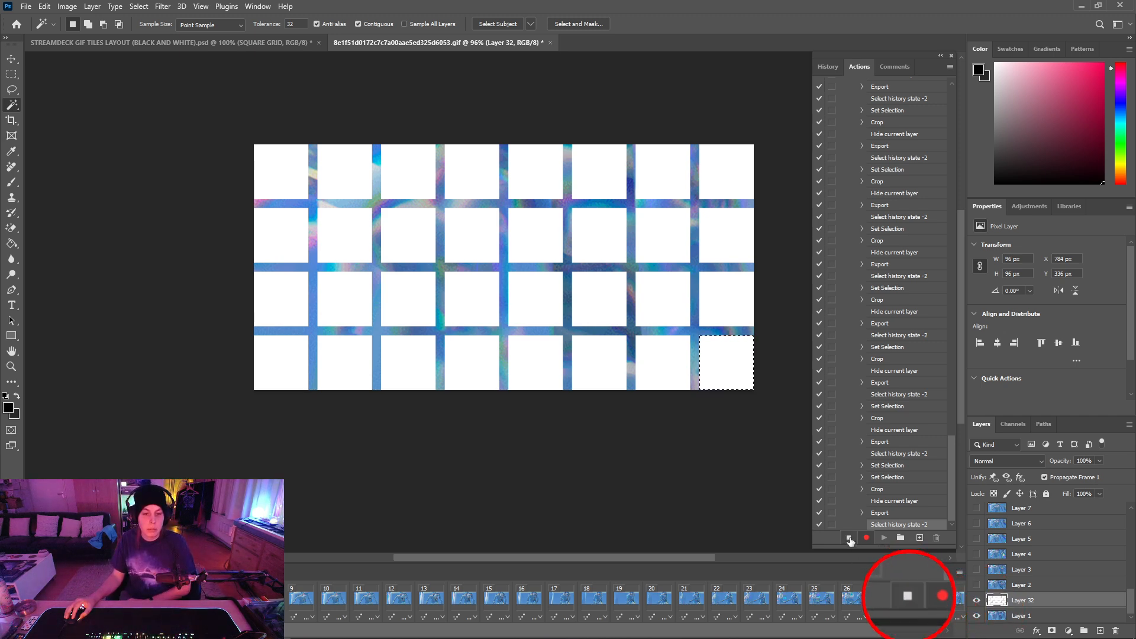
{"action": "left_click", "coordinate": [849, 539]}
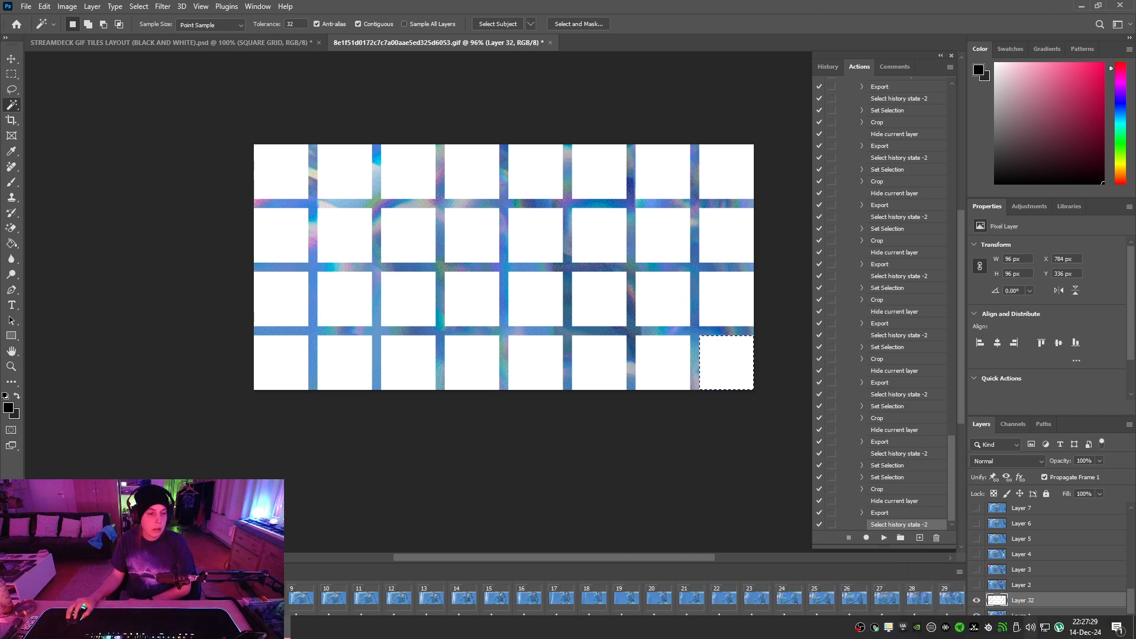
Switch to File Explorer and move all files in ___BATCH OUTPUT into a new subfolder named GIF 1
{"action": "left_click", "coordinate": [251, 628]}
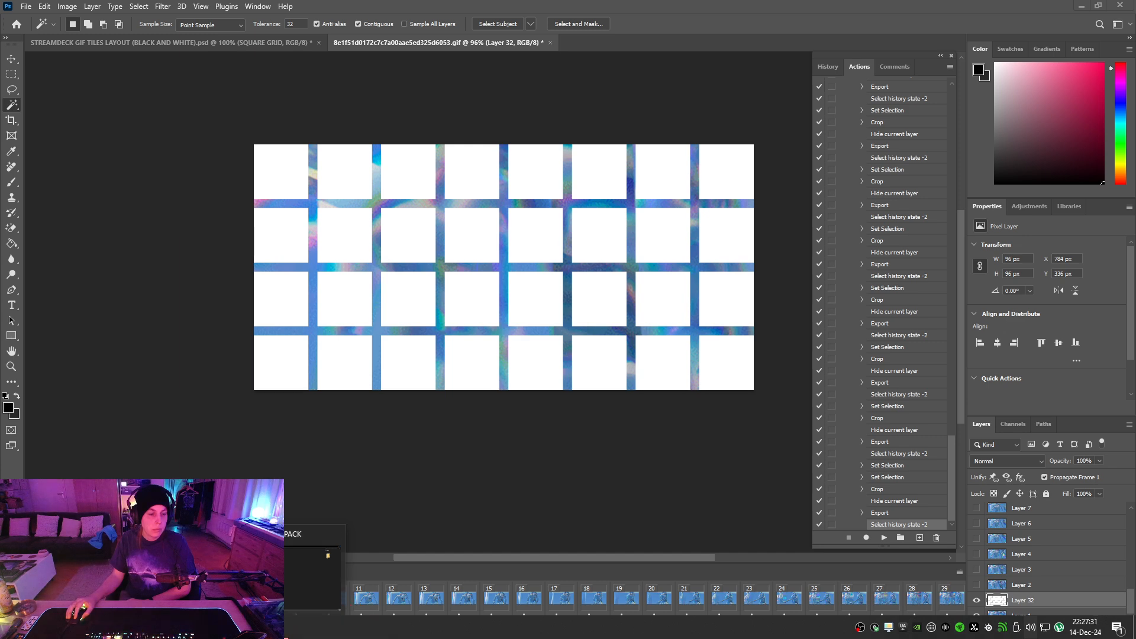
{"action": "left_click", "coordinate": [248, 576]}
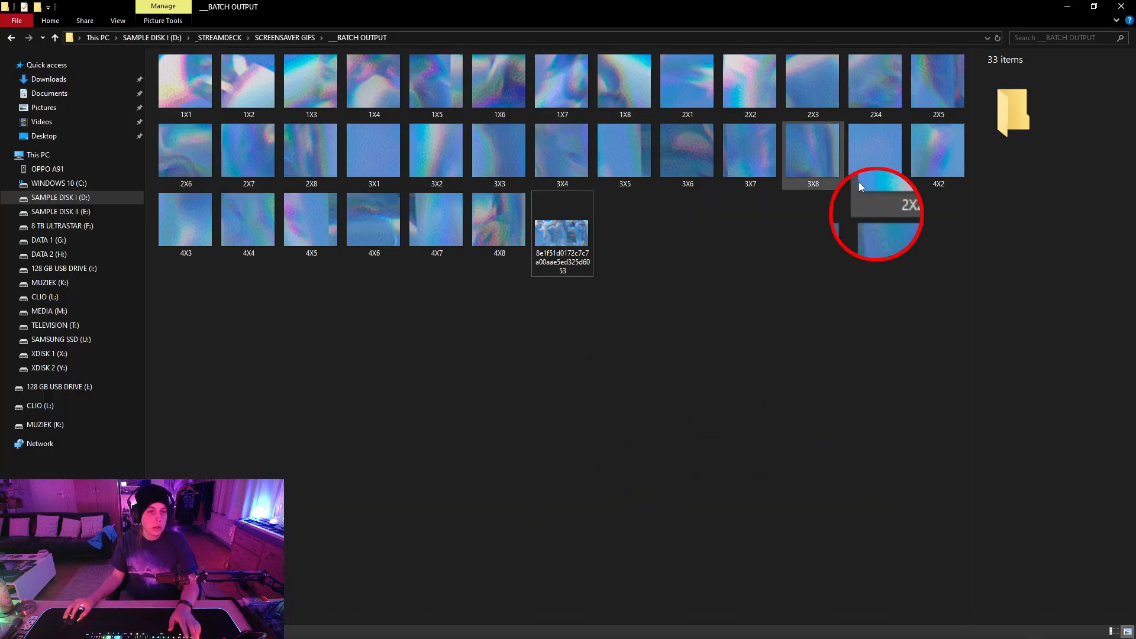
{"action": "key", "text": "ctrl+a"}
{"action": "right_click", "coordinate": [640, 404]}
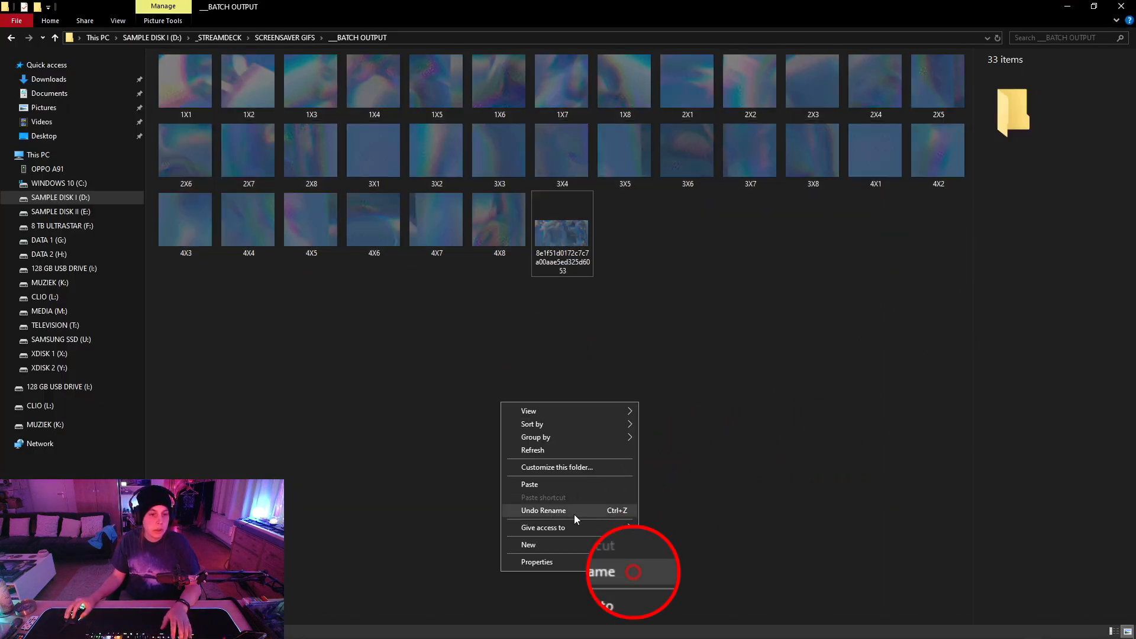
{"action": "mouse_move", "coordinate": [565, 544]}
{"action": "left_click", "coordinate": [713, 404]}
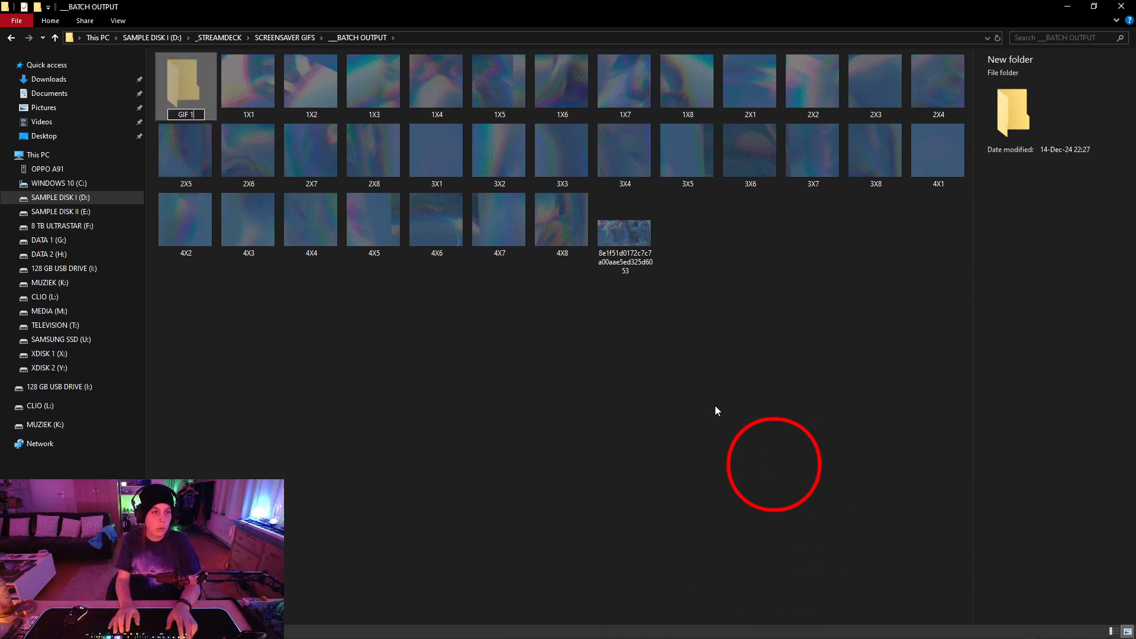
{"action": "type", "text": "GIF 1"}
{"action": "key", "text": "Return"}
{"action": "key", "text": "Return"}
{"action": "key", "text": "ctrl+v"}
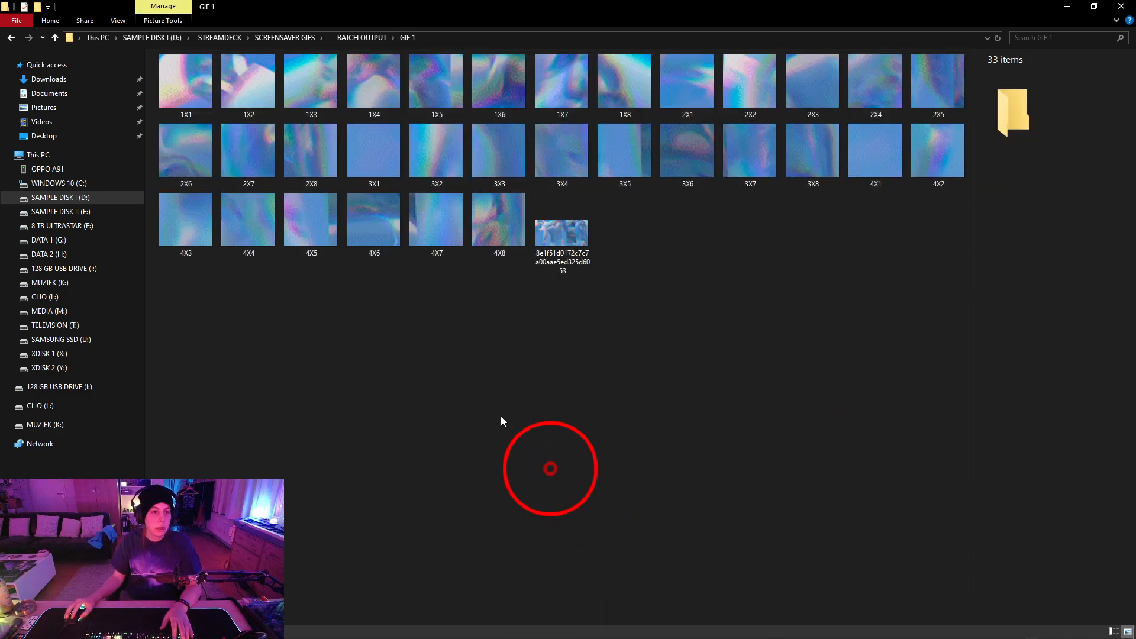
Open another File Explorer window and go to the ___SOURCES folder under SAMPLE DISK I (D:), _STREAMDECK, SCREENSAVER GIFS
{"action": "mouse_move", "coordinate": [216, 638]}
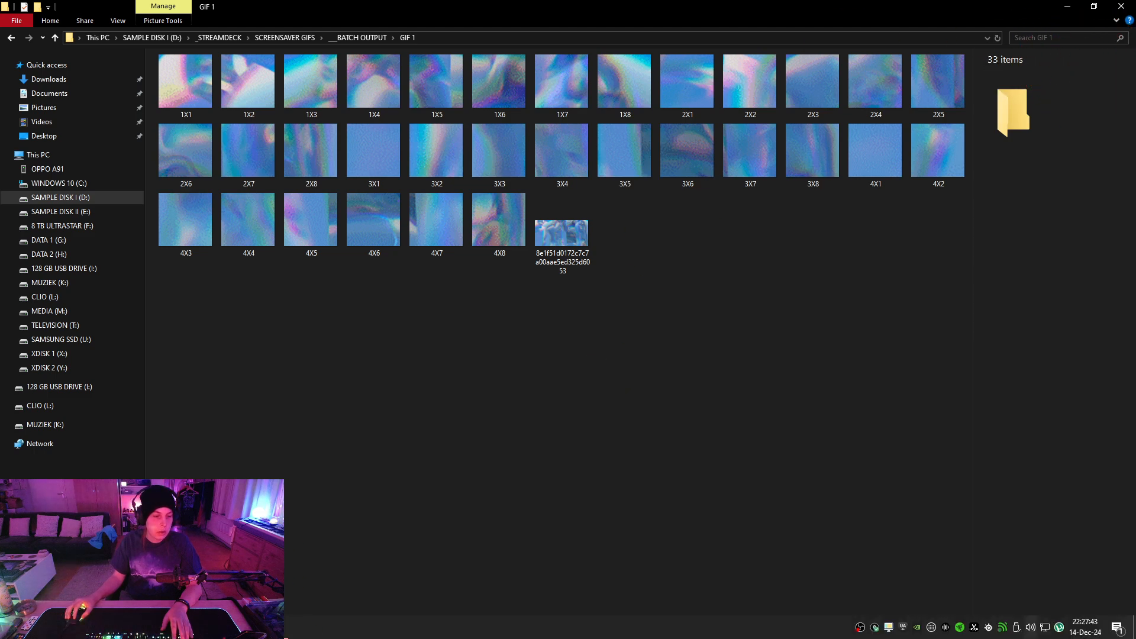
{"action": "left_click", "coordinate": [276, 638]}
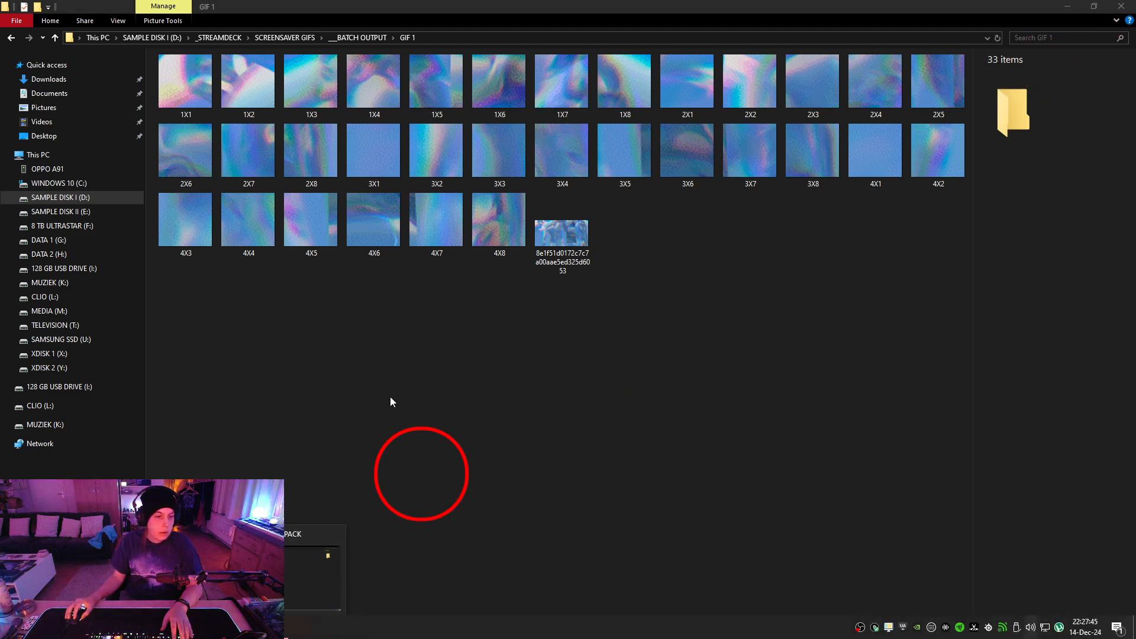
{"action": "key", "text": "super+e"}
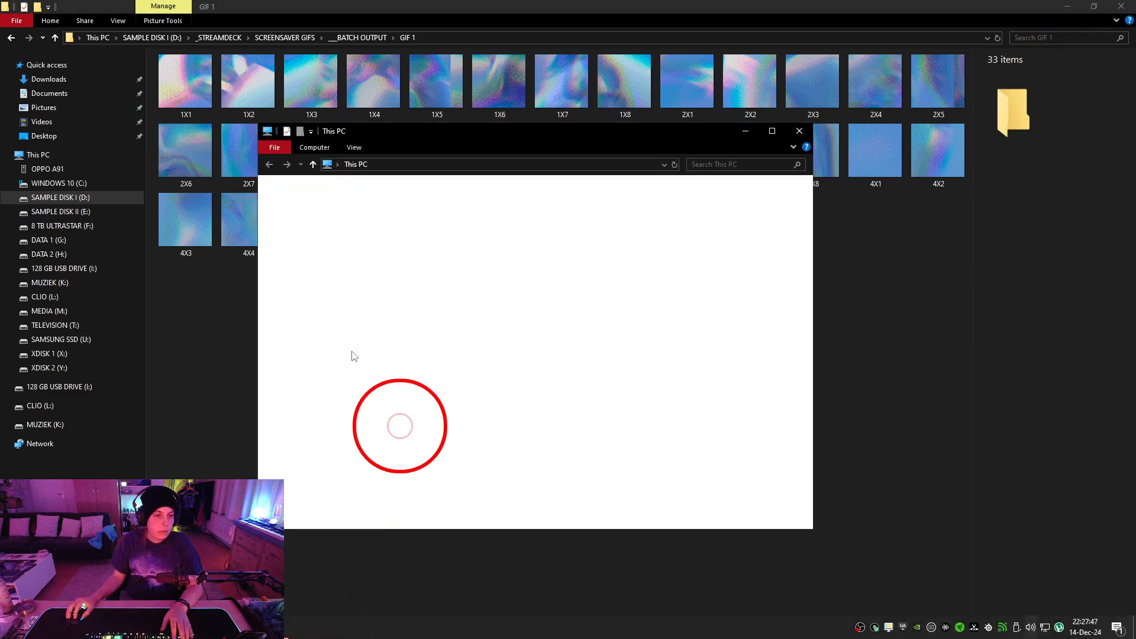
{"action": "double_click", "coordinate": [526, 140]}
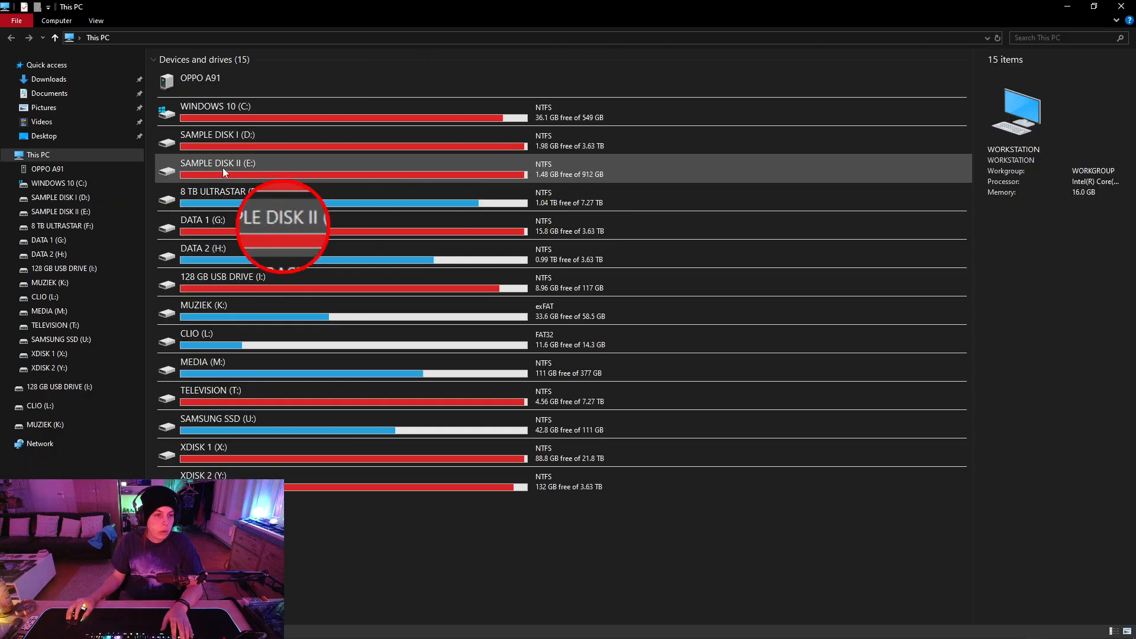
{"action": "double_click", "coordinate": [237, 141]}
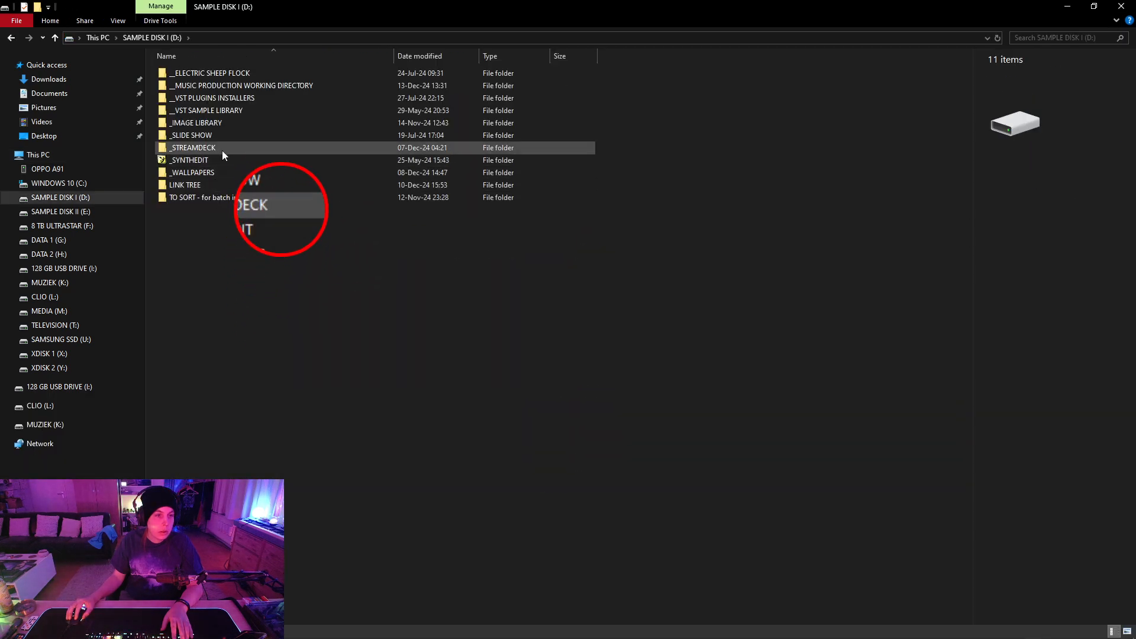
{"action": "double_click", "coordinate": [222, 151]}
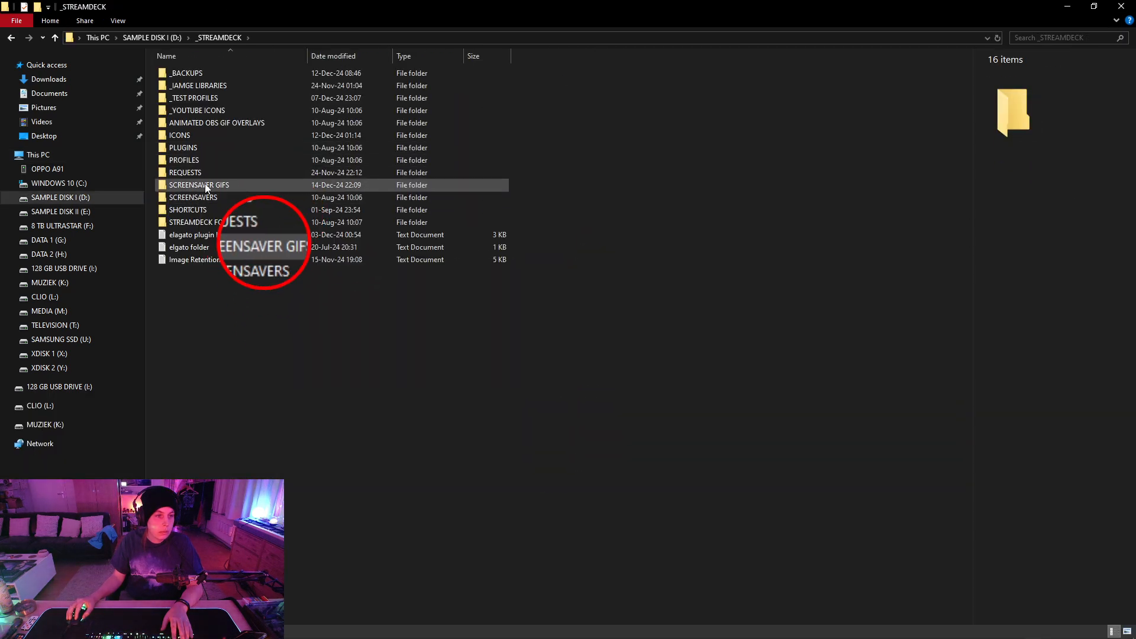
{"action": "double_click", "coordinate": [206, 186]}
{"action": "double_click", "coordinate": [248, 98]}
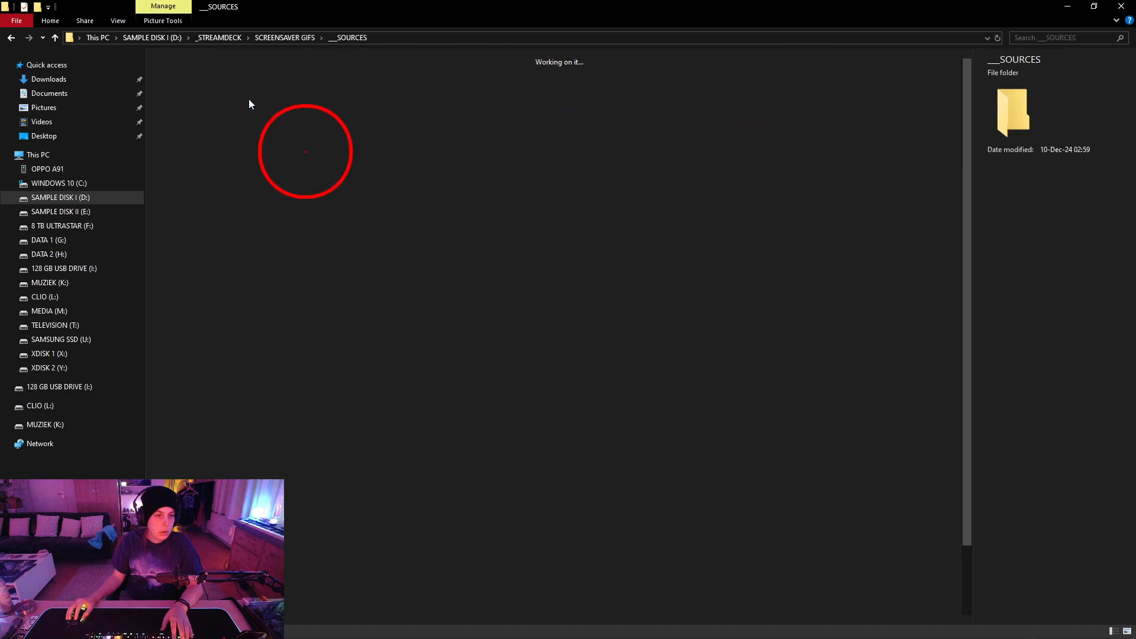
Open the purple isometric block GIF b729d228c7594423f578144f48cd1662 with Adobe Photoshop 2024
{"action": "scroll", "coordinate": [583, 421], "scroll_direction": "down", "scroll_amount": 2}
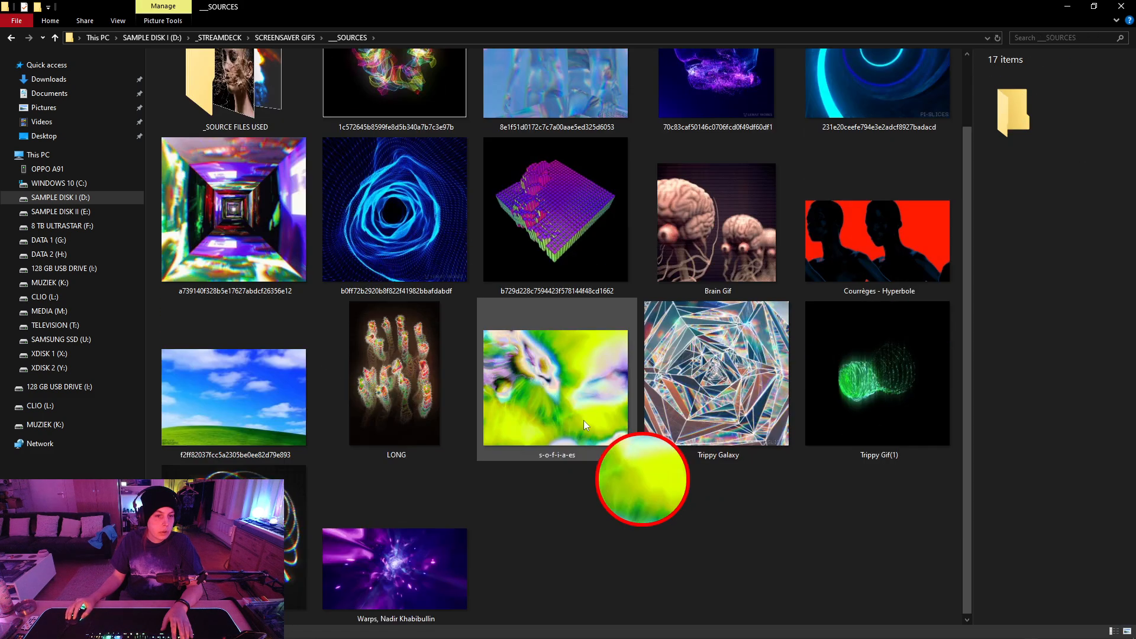
{"action": "left_click", "coordinate": [537, 226]}
{"action": "right_click", "coordinate": [538, 226]}
{"action": "mouse_move", "coordinate": [421, 393]}
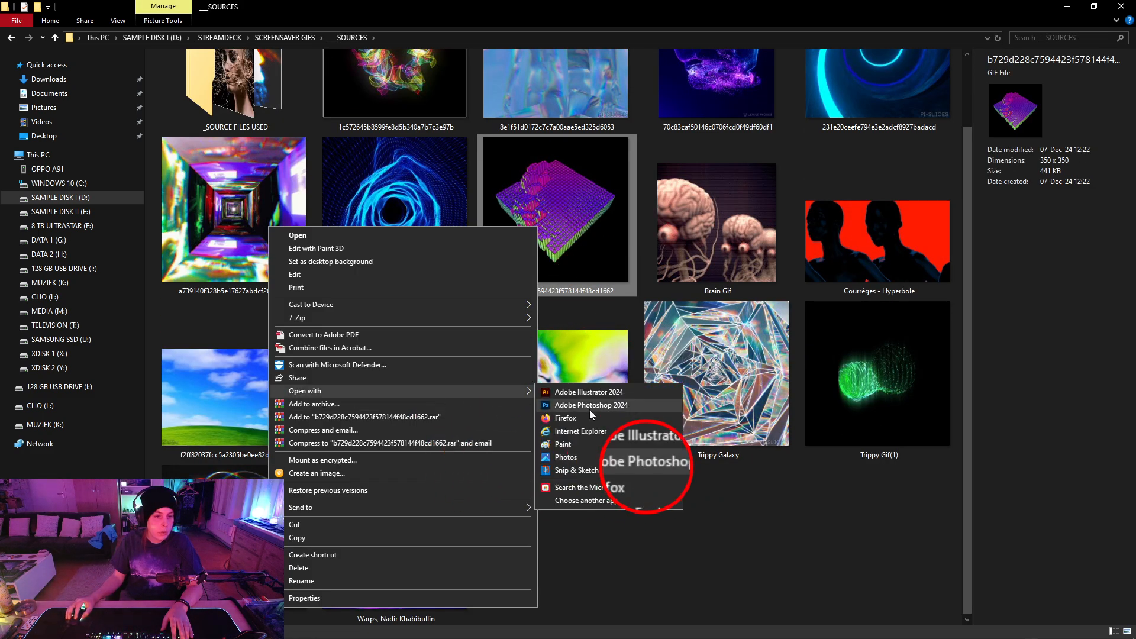
{"action": "left_click", "coordinate": [594, 407]}
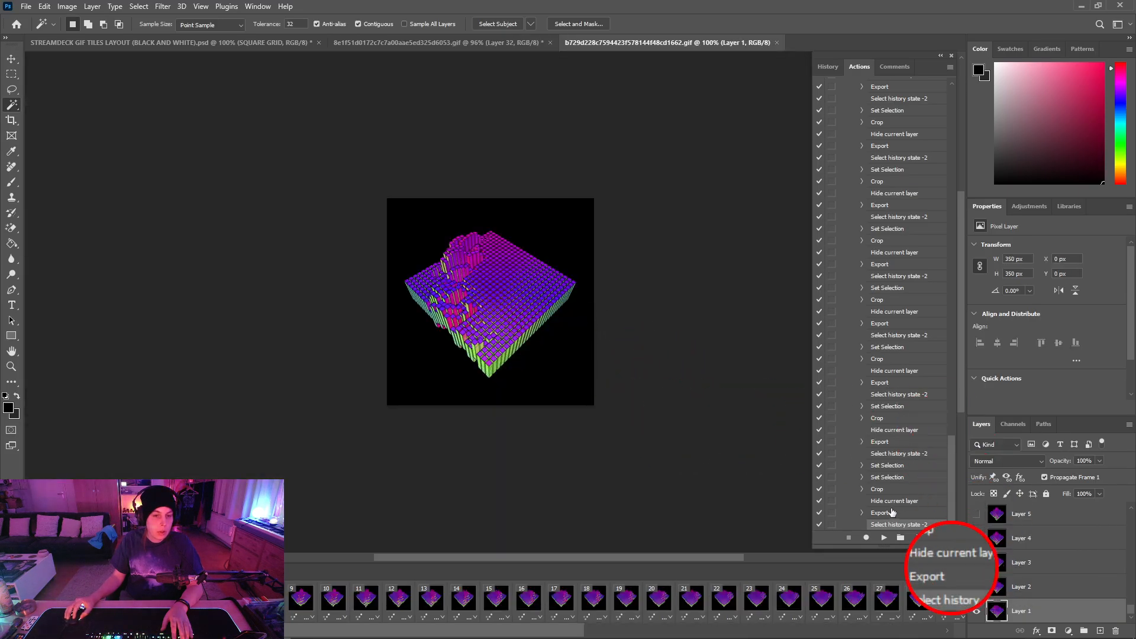
Collapse the GIF TILES AUTOMATION action's steps and play the RESIZE GIF ANIMATION action on the opened GIF
{"action": "scroll", "coordinate": [870, 294], "scroll_direction": "up", "scroll_amount": 3}
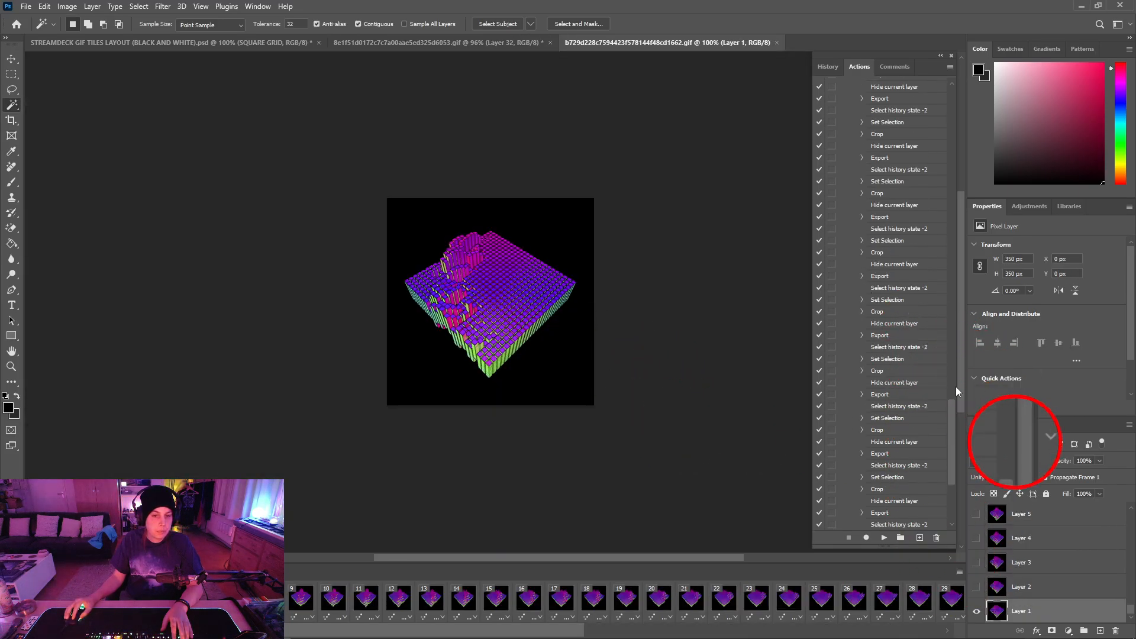
{"action": "scroll", "coordinate": [944, 383], "scroll_direction": "up", "scroll_amount": 2}
{"action": "left_click_drag", "start_coordinate": [942, 382], "coordinate": [941, 150]}
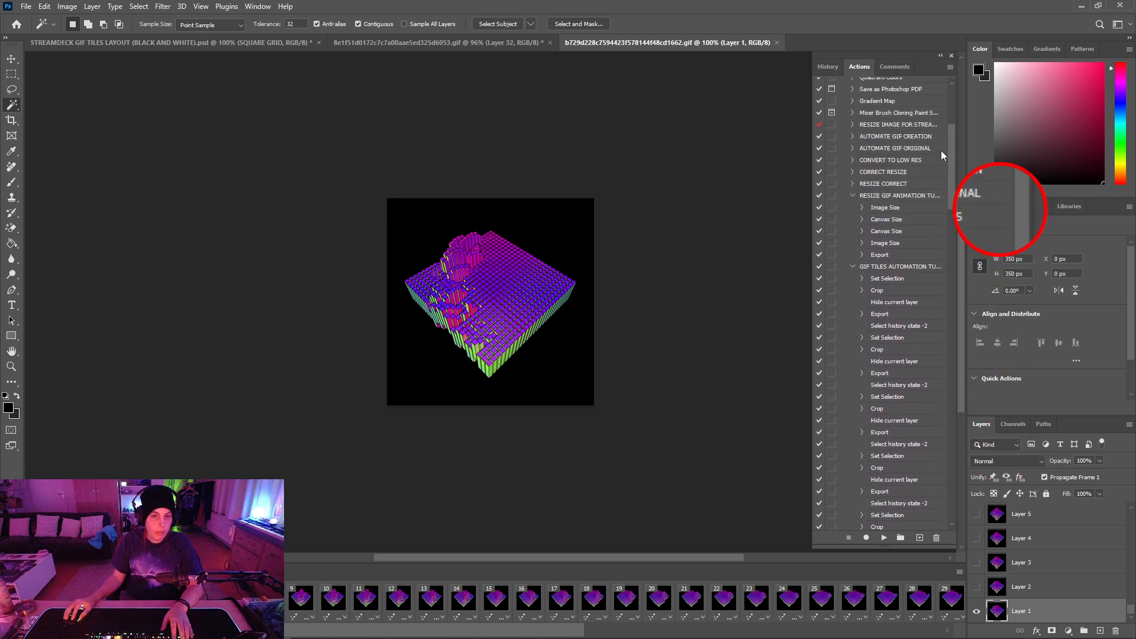
{"action": "left_click", "coordinate": [852, 267]}
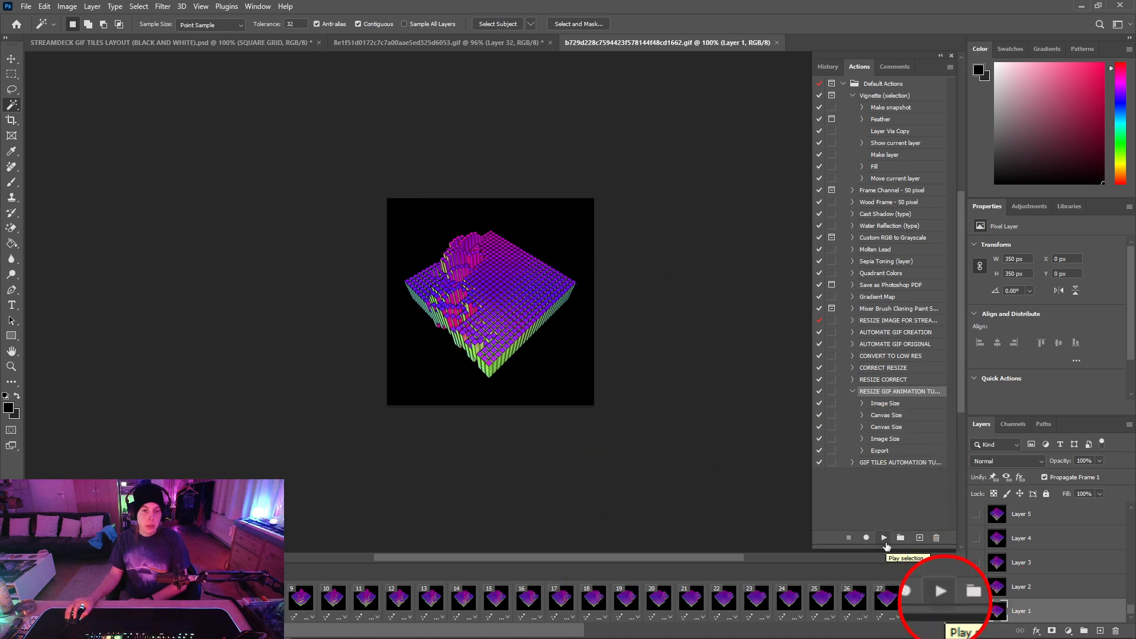
{"action": "left_click", "coordinate": [884, 540]}
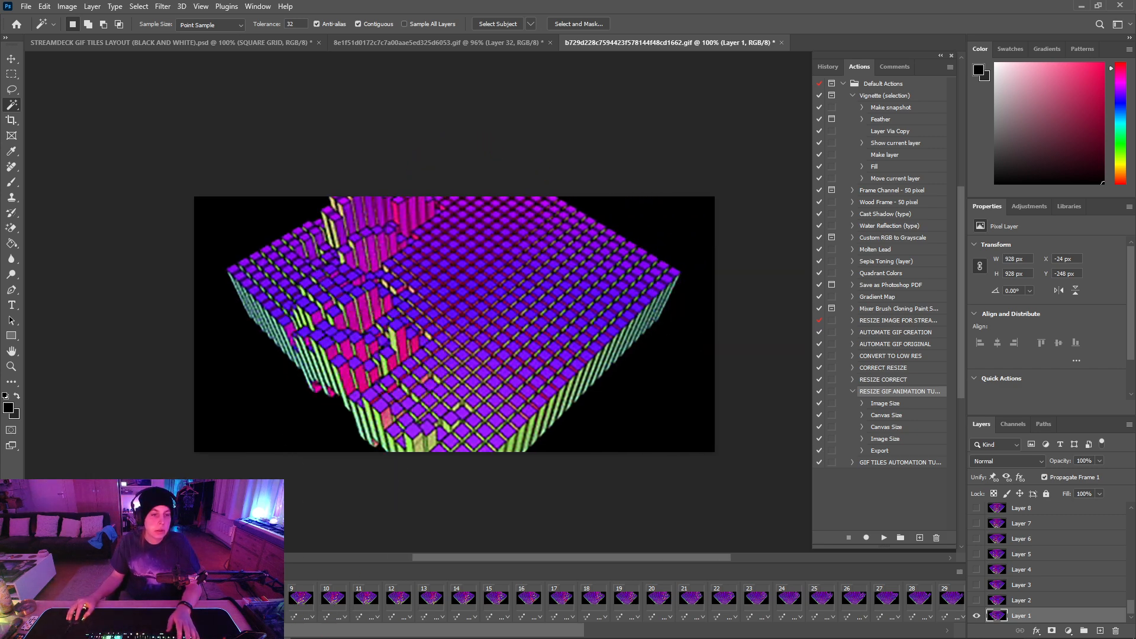
Switch to the ___BATCH OUTPUT folder in File Explorer and play back the exported b729d228c7594423f578144f48cd1662 GIF to check it
{"action": "mouse_move", "coordinate": [275, 628]}
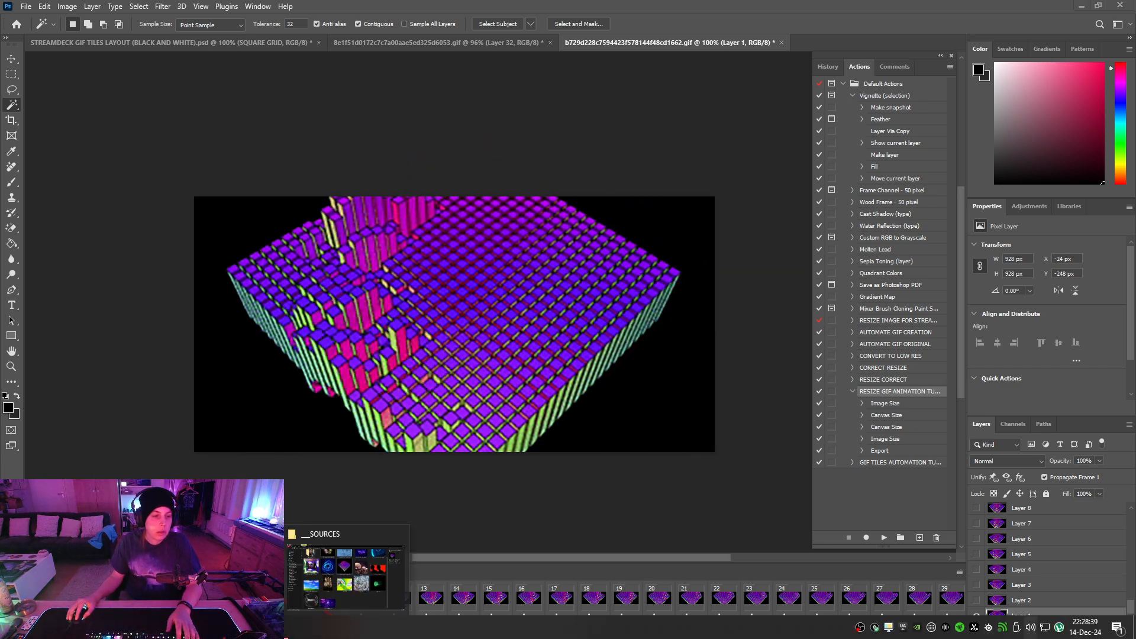
{"action": "left_click", "coordinate": [231, 568]}
{"action": "key", "text": "alt+Left"}
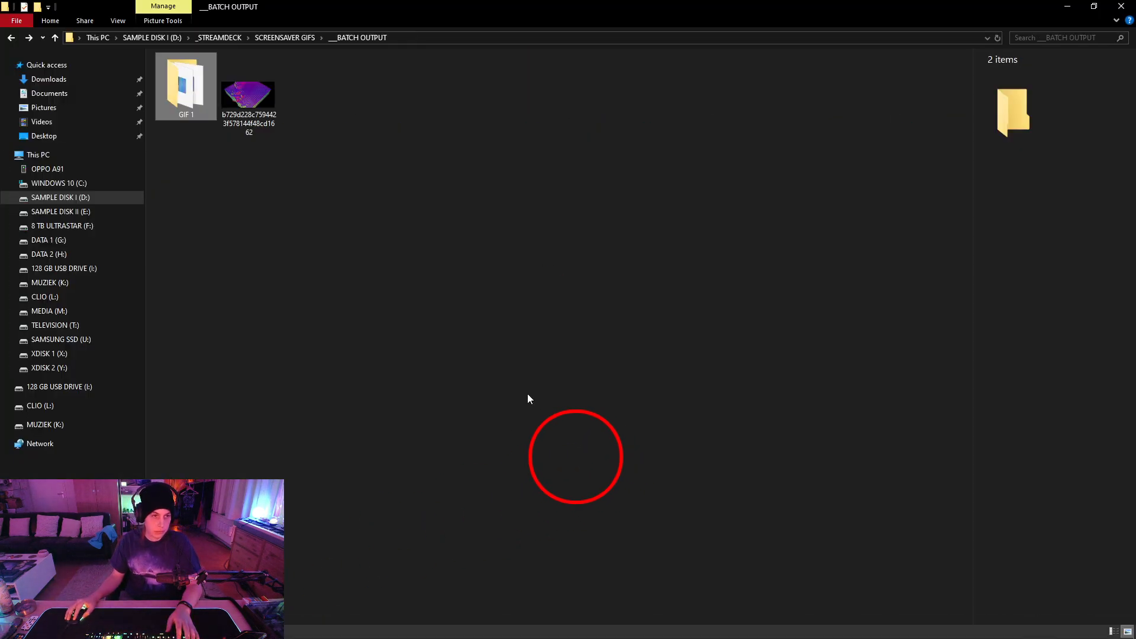
{"action": "left_click", "coordinate": [336, 203]}
{"action": "double_click", "coordinate": [249, 95]}
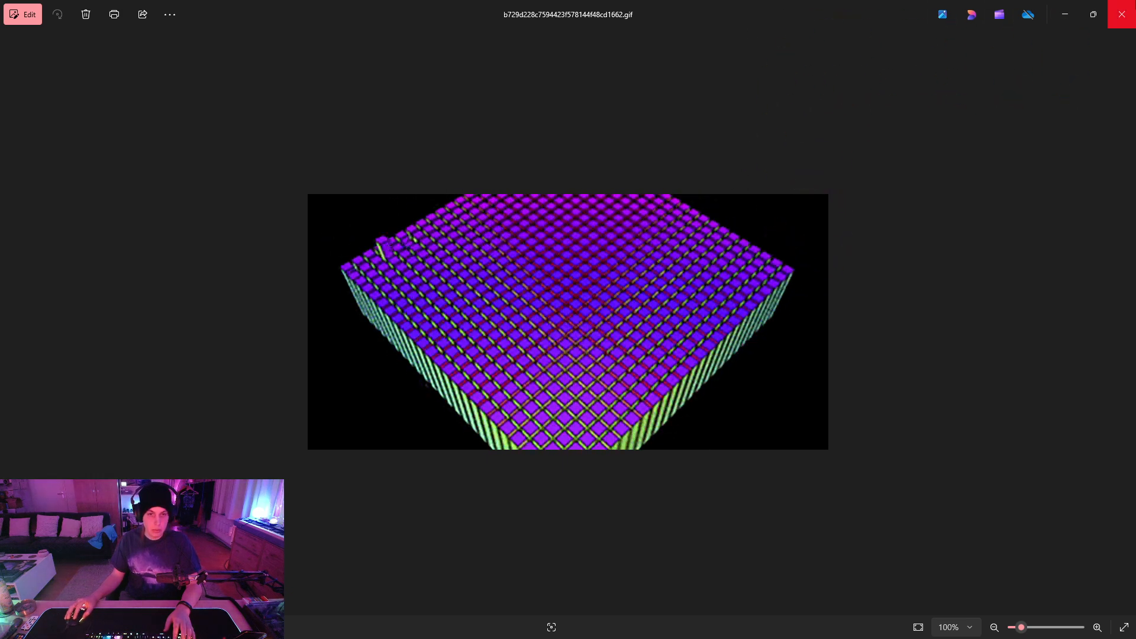
{"action": "left_click", "coordinate": [1121, 14]}
{"action": "left_click", "coordinate": [609, 384]}
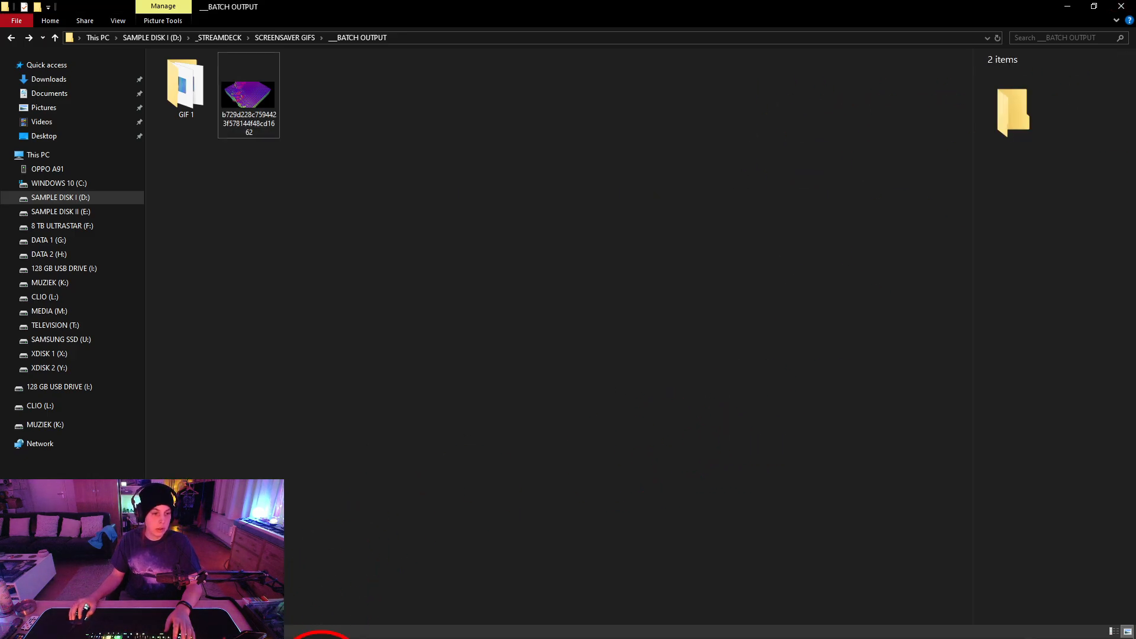
{"action": "left_click", "coordinate": [323, 631]}
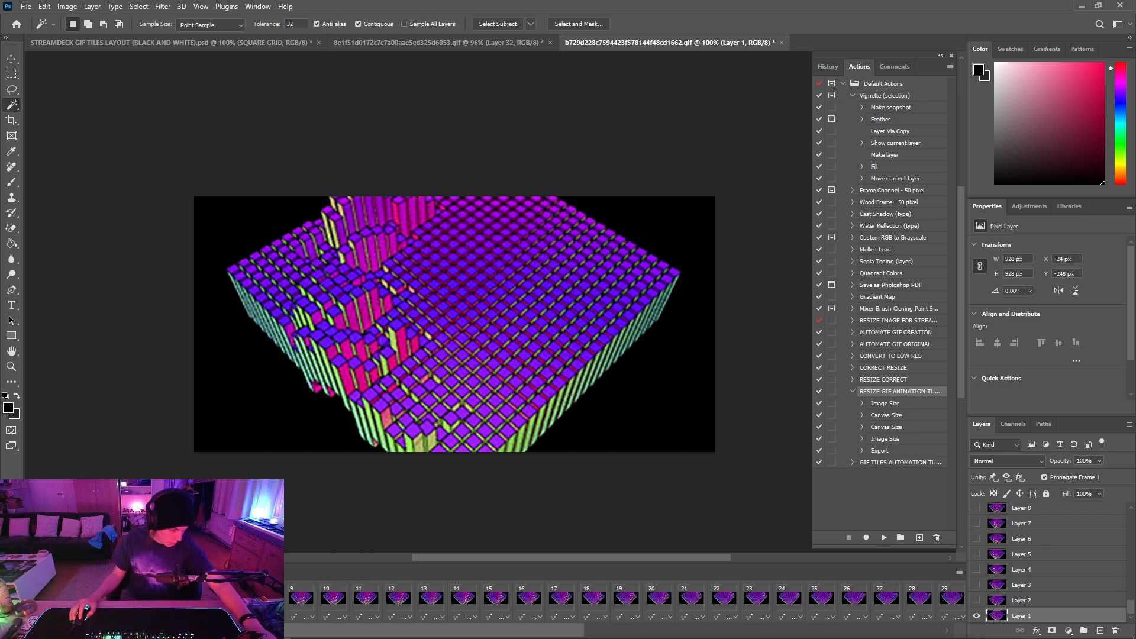
{"action": "left_click", "coordinate": [276, 632]}
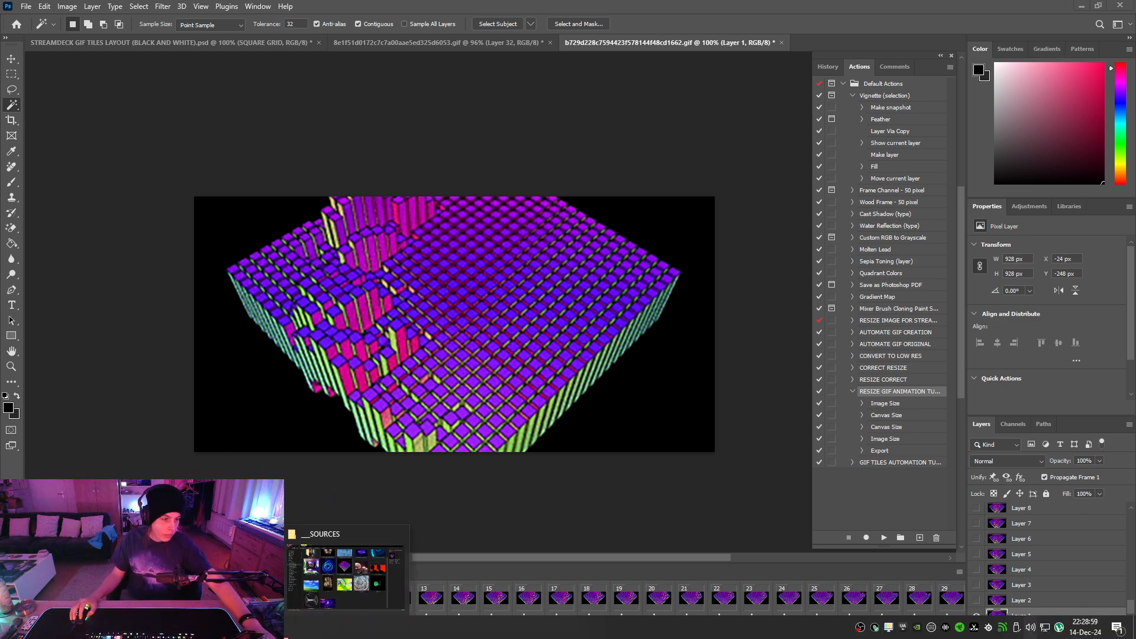
{"action": "left_click", "coordinate": [216, 571]}
{"action": "left_click", "coordinate": [510, 165]}
{"action": "left_click", "coordinate": [616, 79]}
{"action": "key", "text": "alt+Tab"}
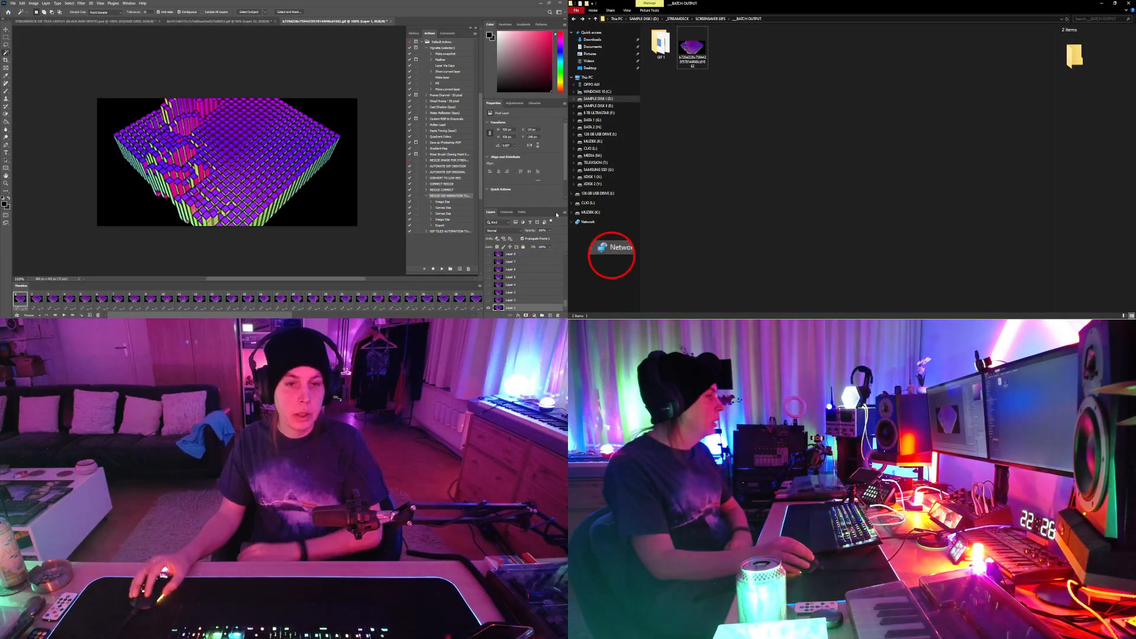
{"action": "left_click_drag", "start_coordinate": [731, 85], "coordinate": [967, 276]}
{"action": "left_click", "coordinate": [739, 25]}
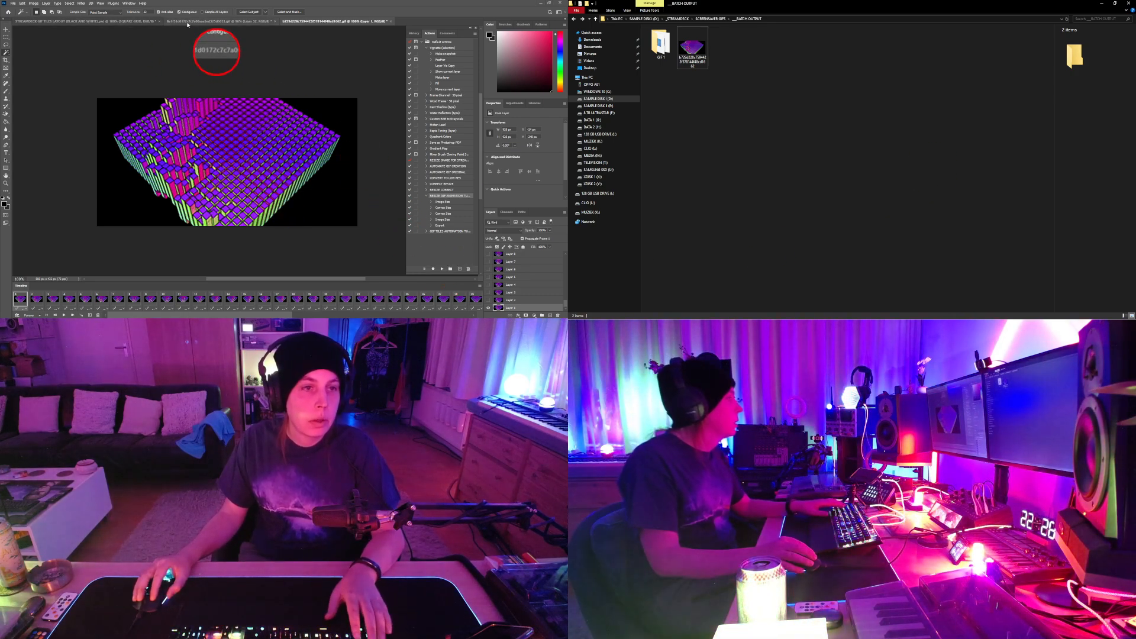
Close the previously sliced blue GIF document in Photoshop without saving its changes
{"action": "left_click", "coordinate": [219, 21]}
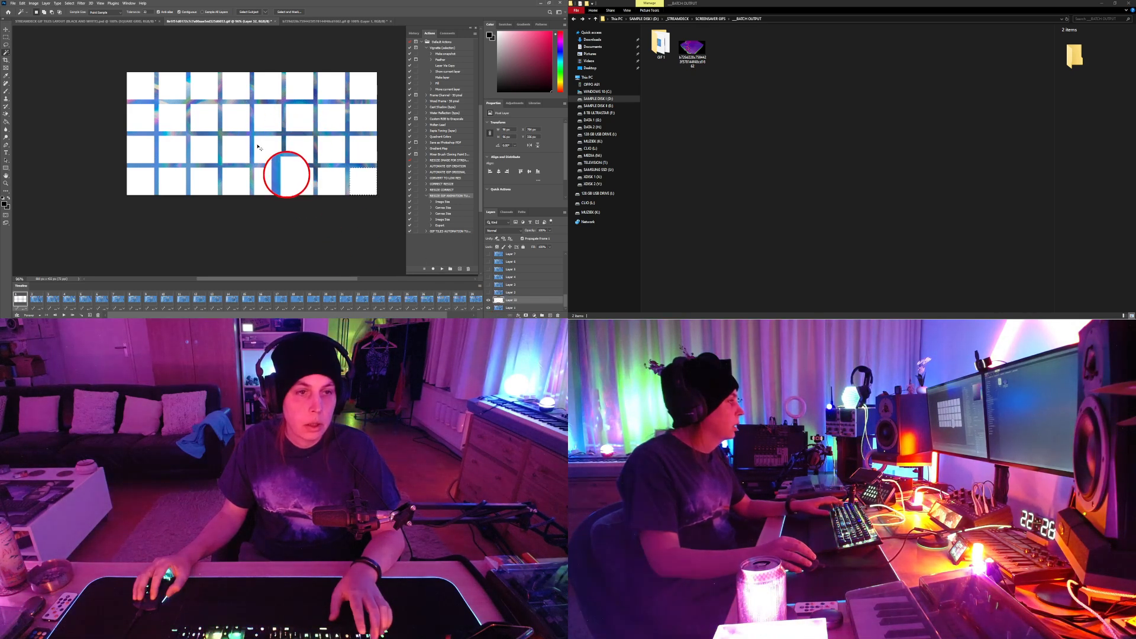
{"action": "left_click", "coordinate": [276, 23]}
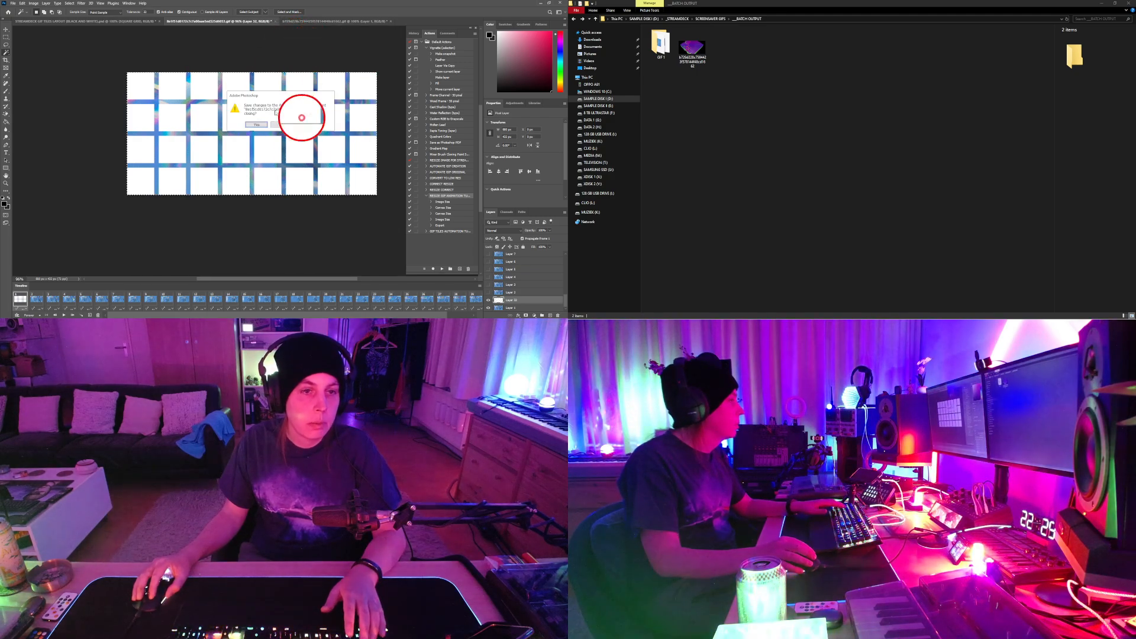
{"action": "left_click", "coordinate": [302, 135]}
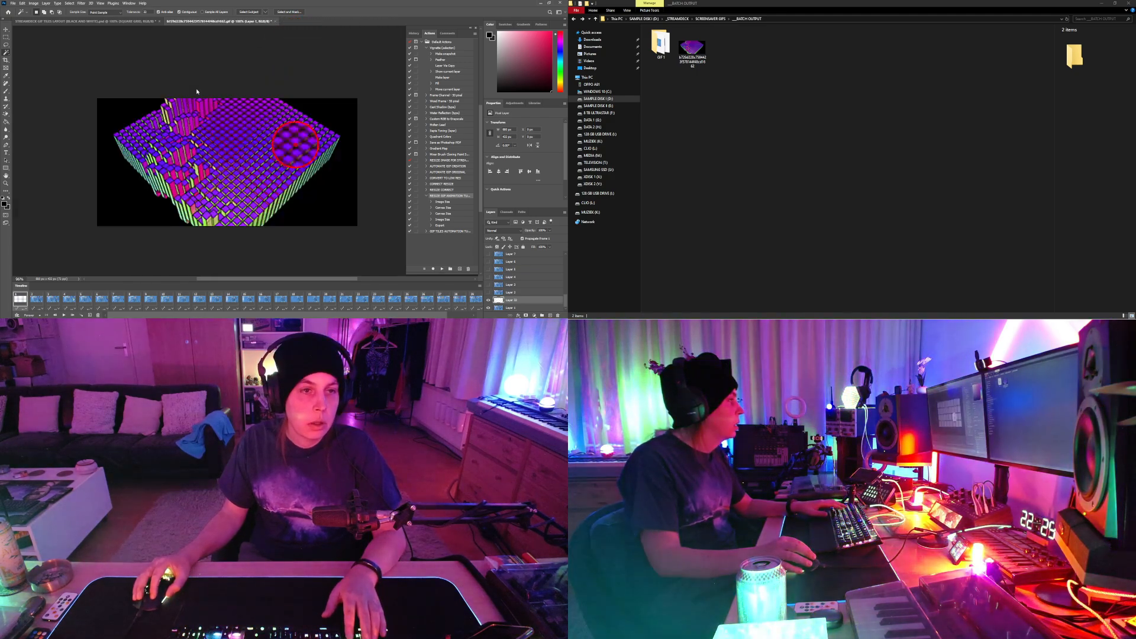
Copy the white square grid from the STREAMDECK GIF TILES LAYOUT document into the purple block GIF and activate the Magic Wand tool
{"action": "left_click", "coordinate": [83, 21]}
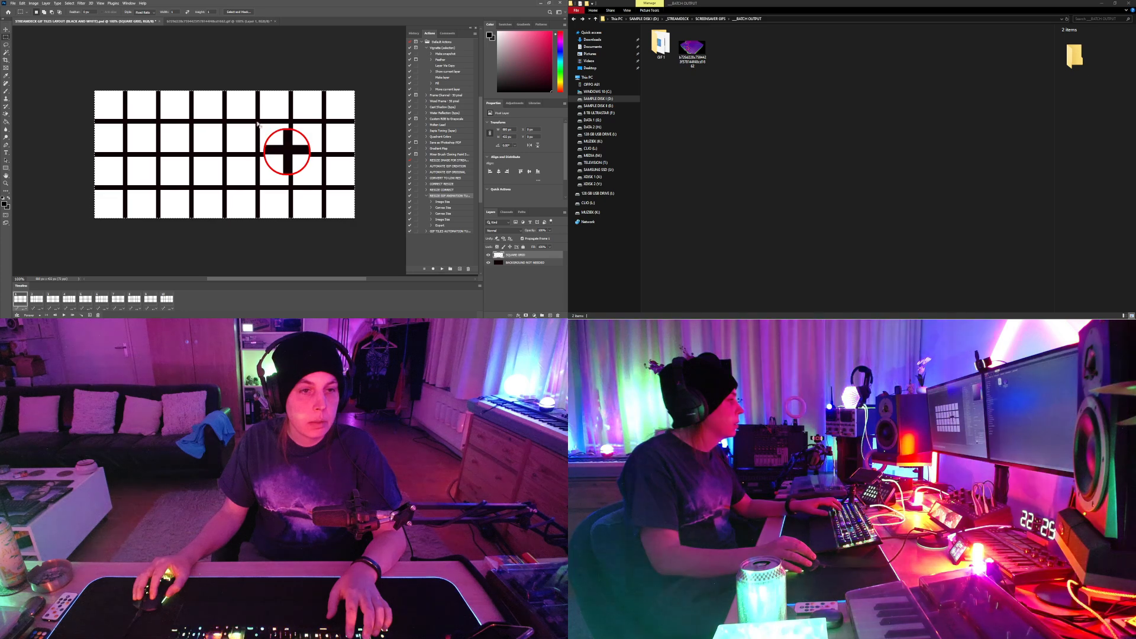
{"action": "left_click", "coordinate": [220, 23]}
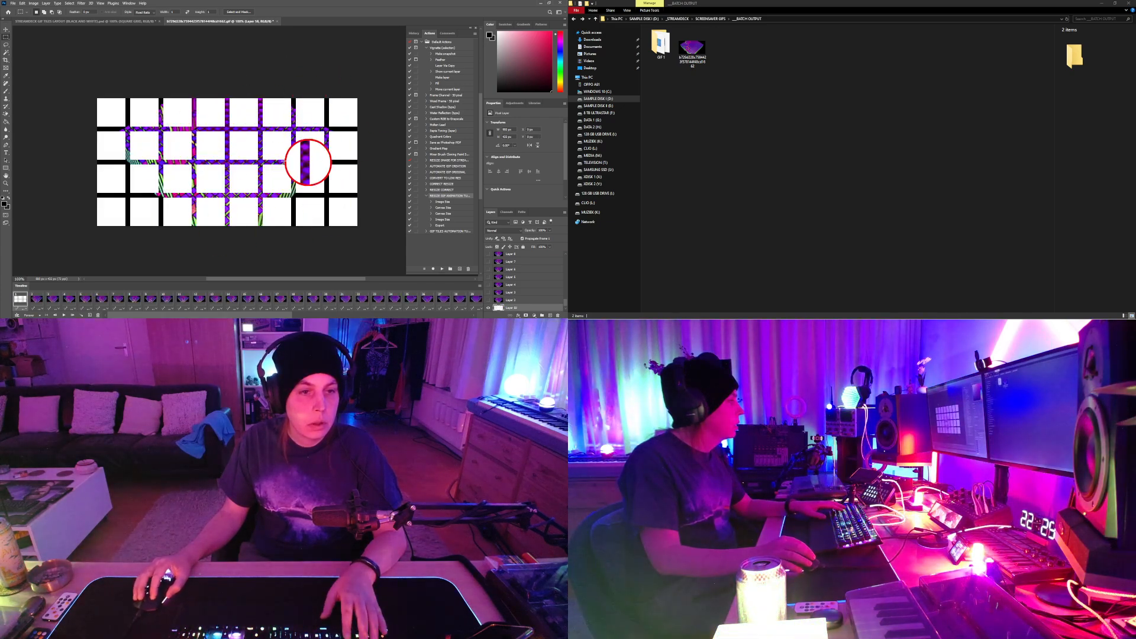
{"action": "left_click", "coordinate": [6, 52]}
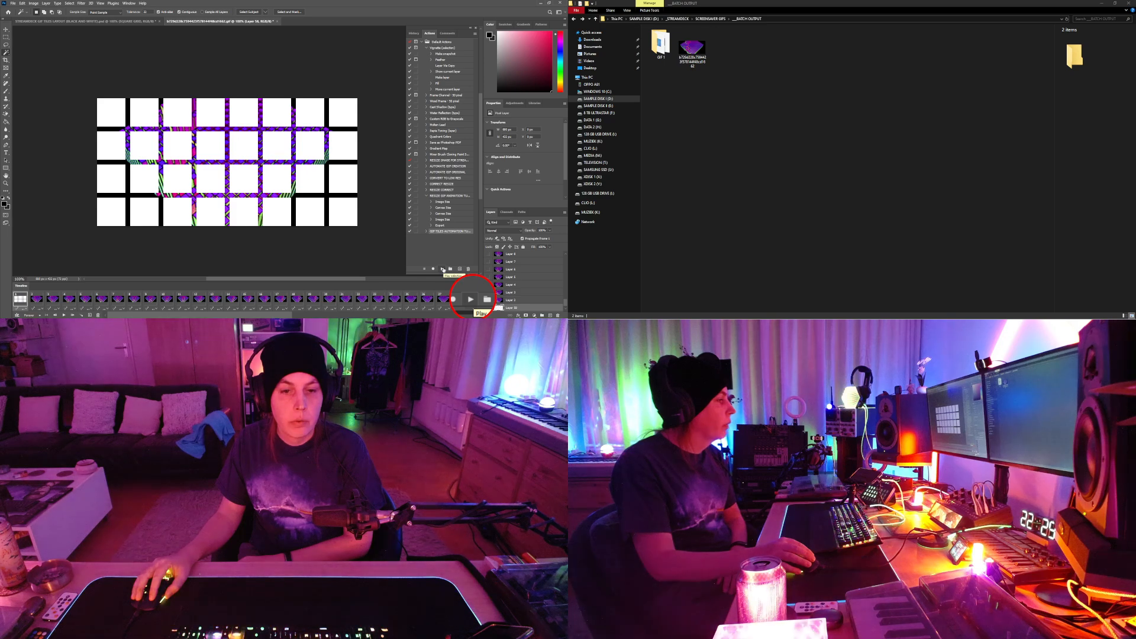
Play the GIF TILES AUTOMATION action on the block GIF and collapse its steps and those of RESIZE GIF ANIMATION
{"action": "left_click", "coordinate": [442, 269]}
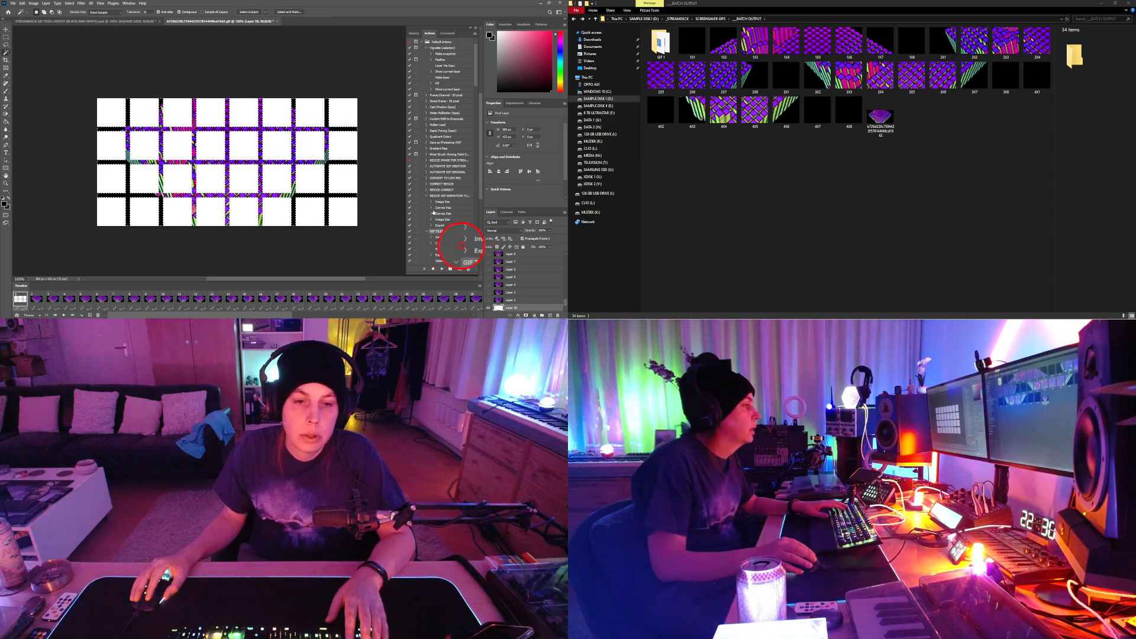
{"action": "scroll", "coordinate": [433, 212], "scroll_direction": "down", "scroll_amount": 3}
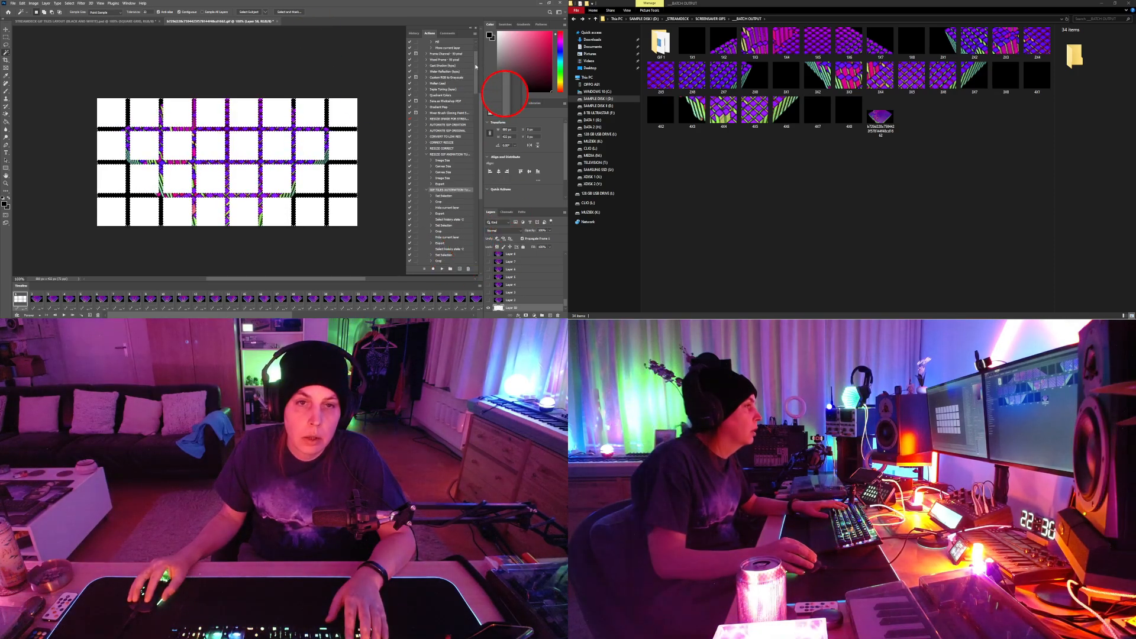
{"action": "mouse_move", "coordinate": [476, 66]}
{"action": "left_mouse_down"}
{"action": "mouse_move", "coordinate": [469, 249]}
{"action": "mouse_move", "coordinate": [475, 87]}
{"action": "left_mouse_up"}
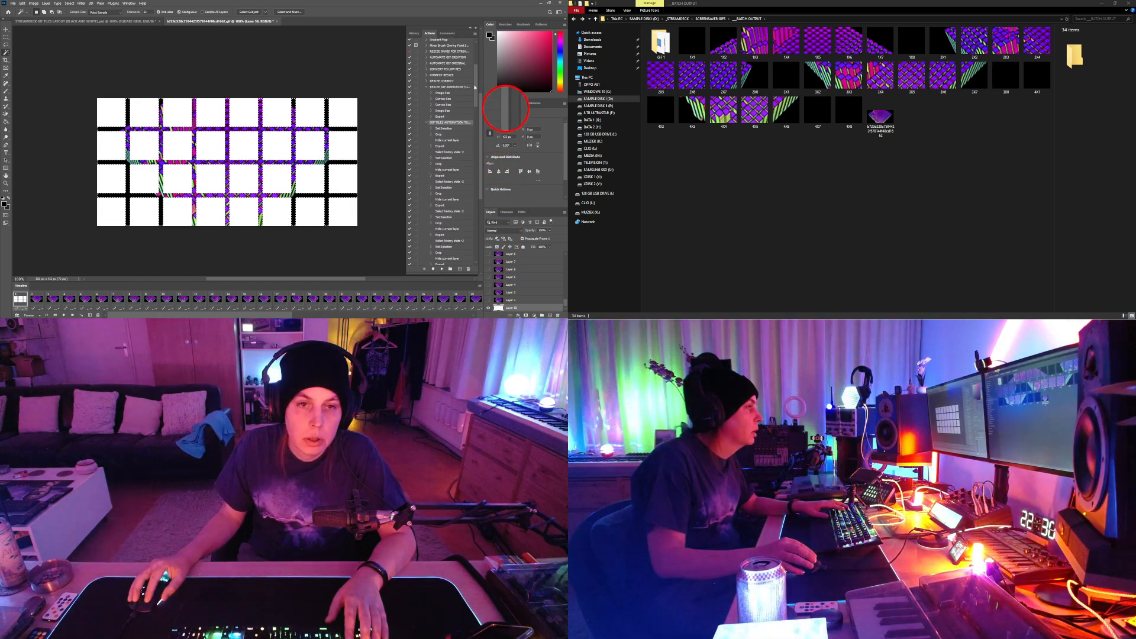
{"action": "left_click", "coordinate": [427, 122]}
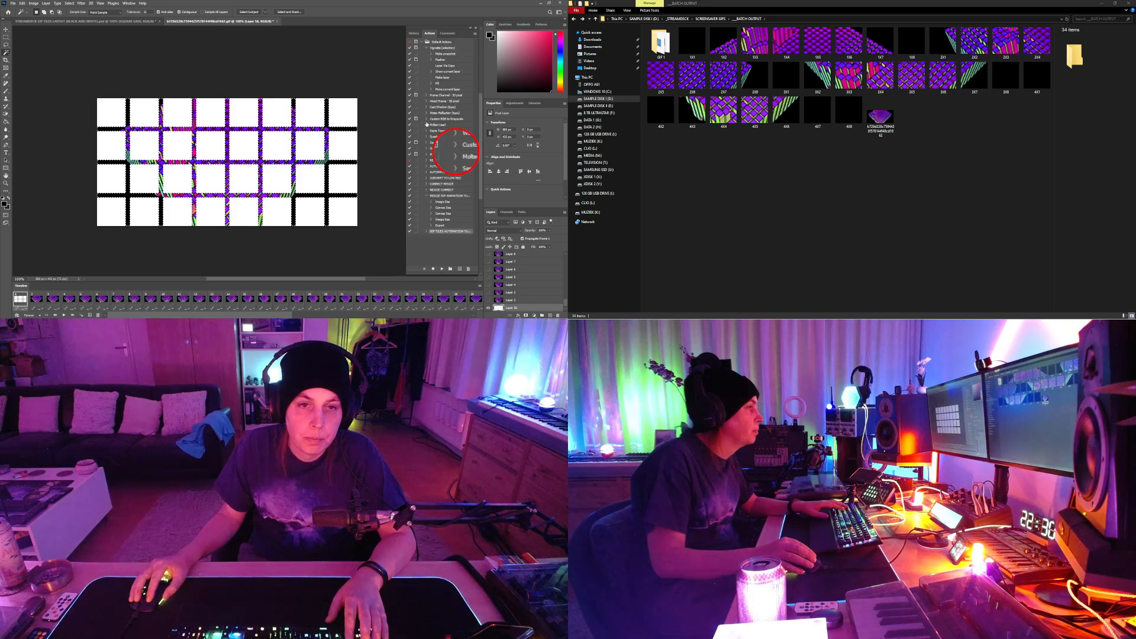
{"action": "left_click", "coordinate": [426, 196]}
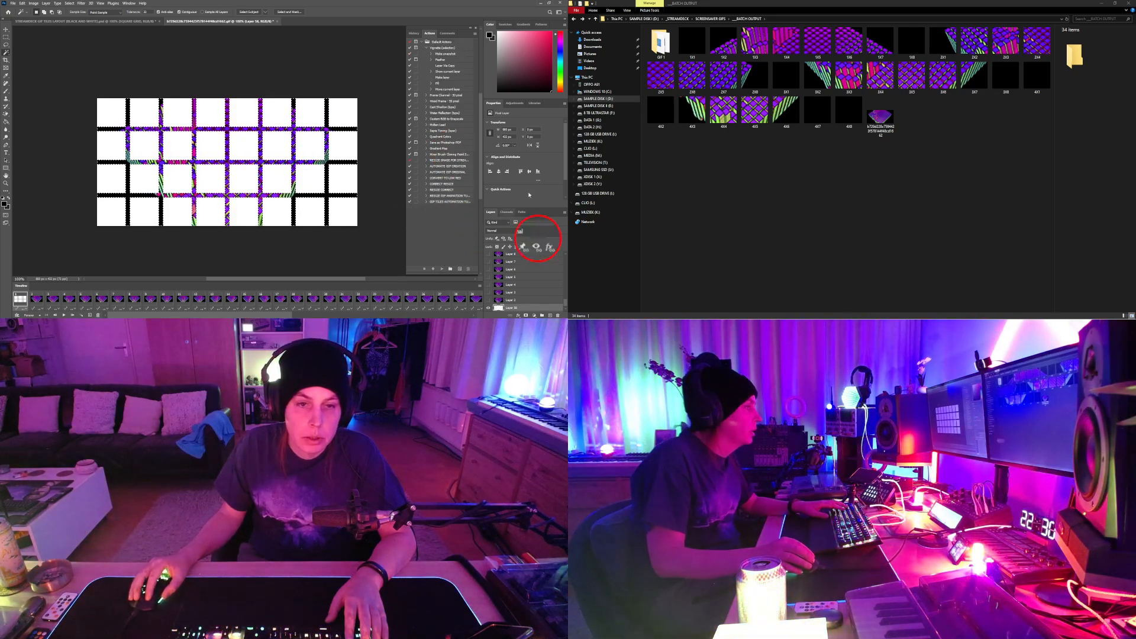
Move the sliced tile GIFs and the resized GIF in ___BATCH OUTPUT into a new subfolder named GIF 2
{"action": "left_click", "coordinate": [694, 42]}
{"action": "left_click", "coordinate": [871, 120], "text": "shift"}
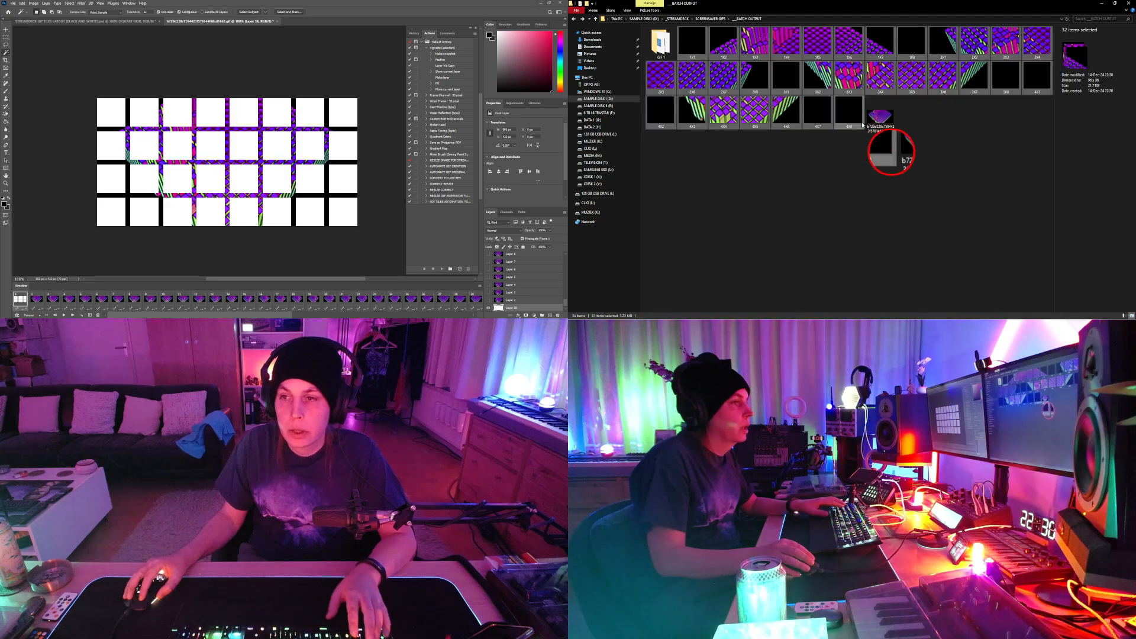
{"action": "right_click", "coordinate": [764, 205]}
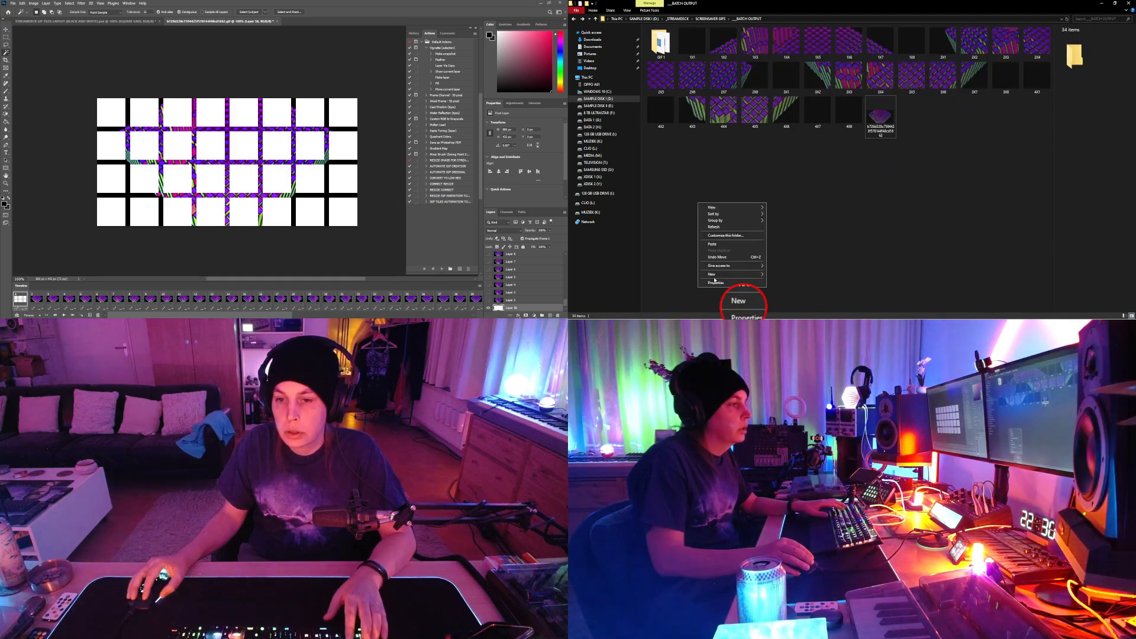
{"action": "mouse_move", "coordinate": [756, 271]}
{"action": "left_click", "coordinate": [790, 206]}
{"action": "type", "text": "GIF"}
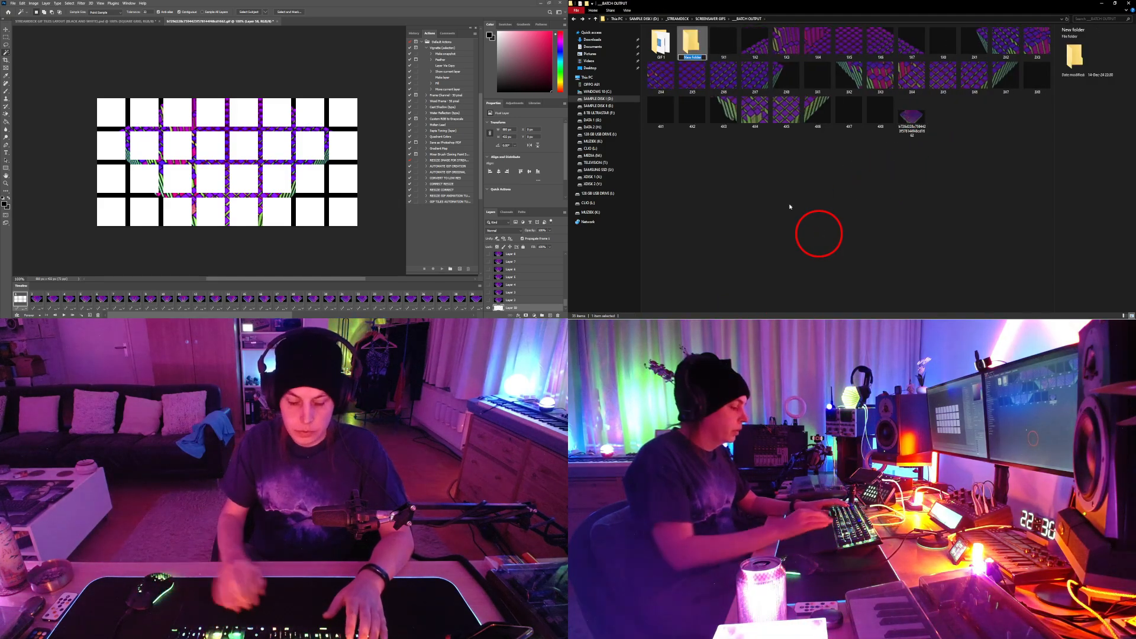
{"action": "type", "text": " 2"}
{"action": "key", "text": "Return"}
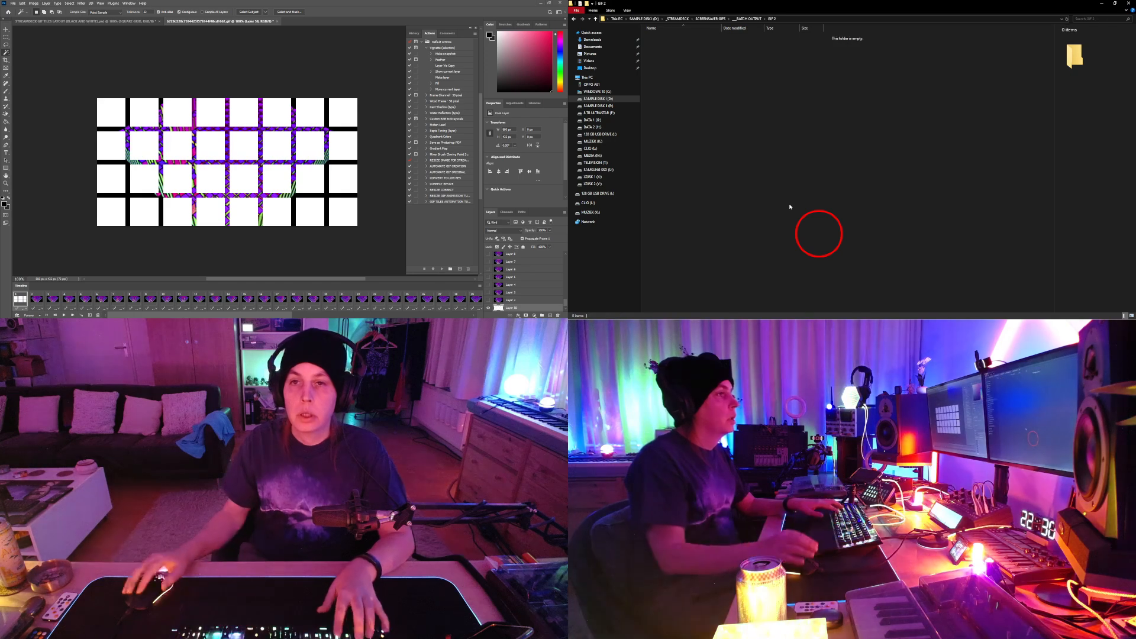
{"action": "key", "text": "ctrl+v"}
{"action": "key", "text": "alt+Left"}
{"action": "left_click_drag", "start_coordinate": [831, 242], "coordinate": [781, 216]}
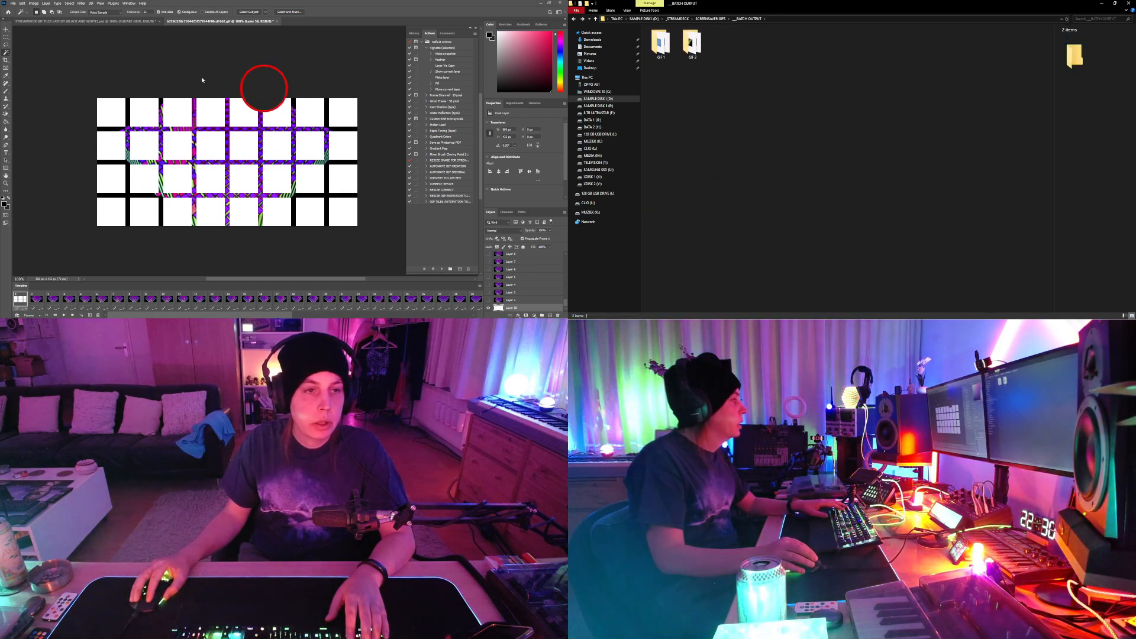
Close the purple block GIF document in Photoshop without saving its changes
{"action": "left_click", "coordinate": [276, 21]}
{"action": "left_click", "coordinate": [283, 123]}
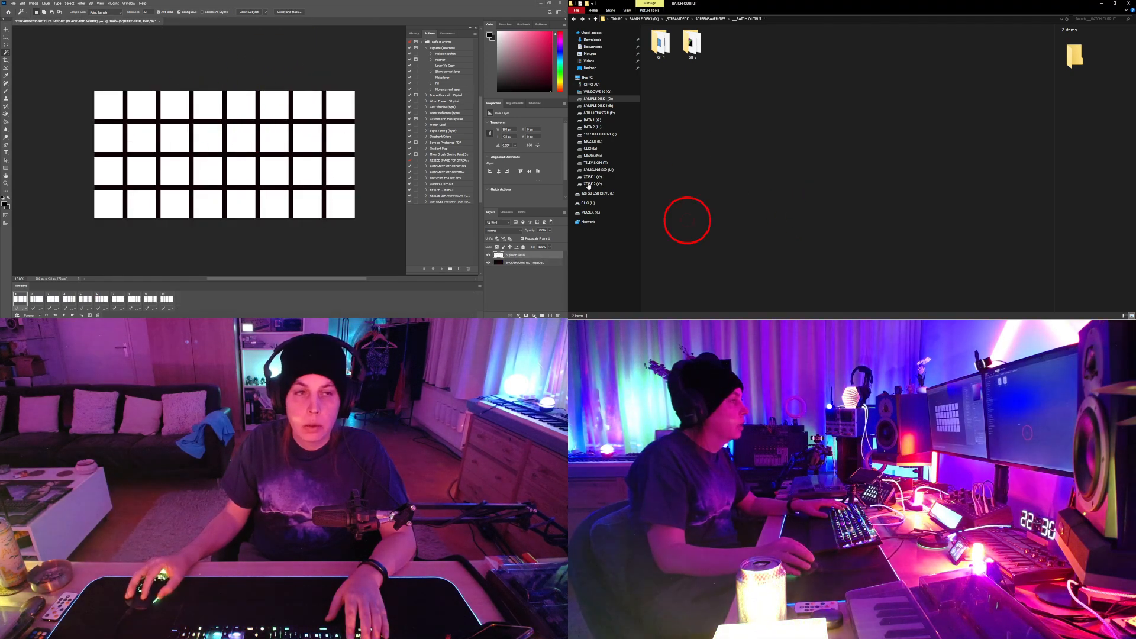
{"action": "left_click", "coordinate": [147, 107]}
{"action": "mouse_move", "coordinate": [95, 314]}
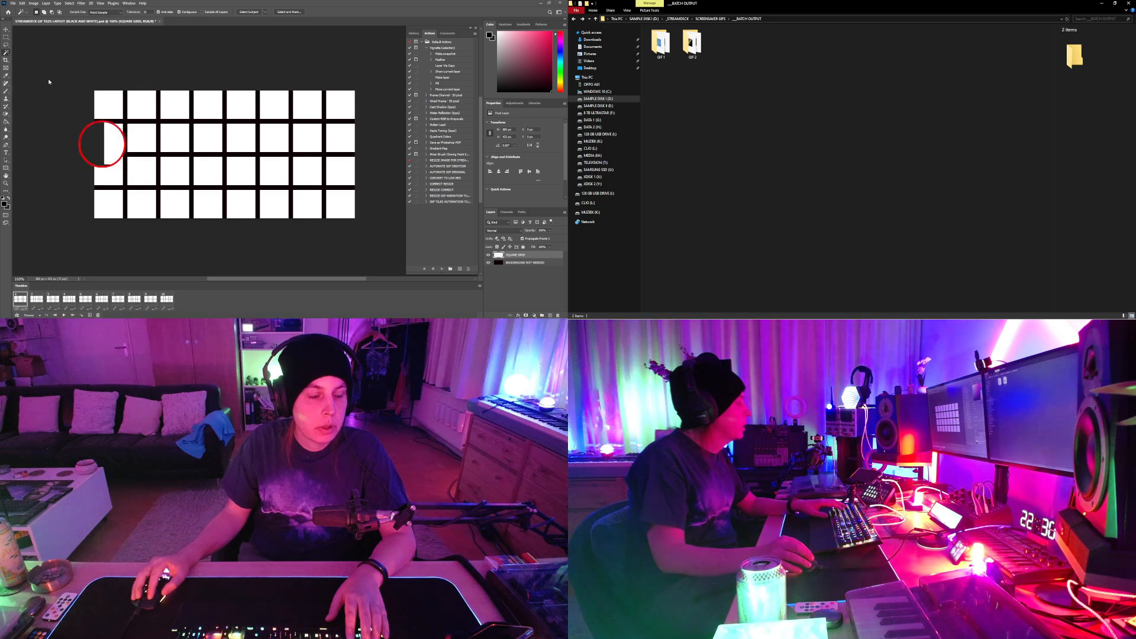
Select the RESIZE GIF ANIMATION action and close the STREAMDECK GIF TILES LAYOUT document without saving
{"action": "left_click", "coordinate": [13, 3]}
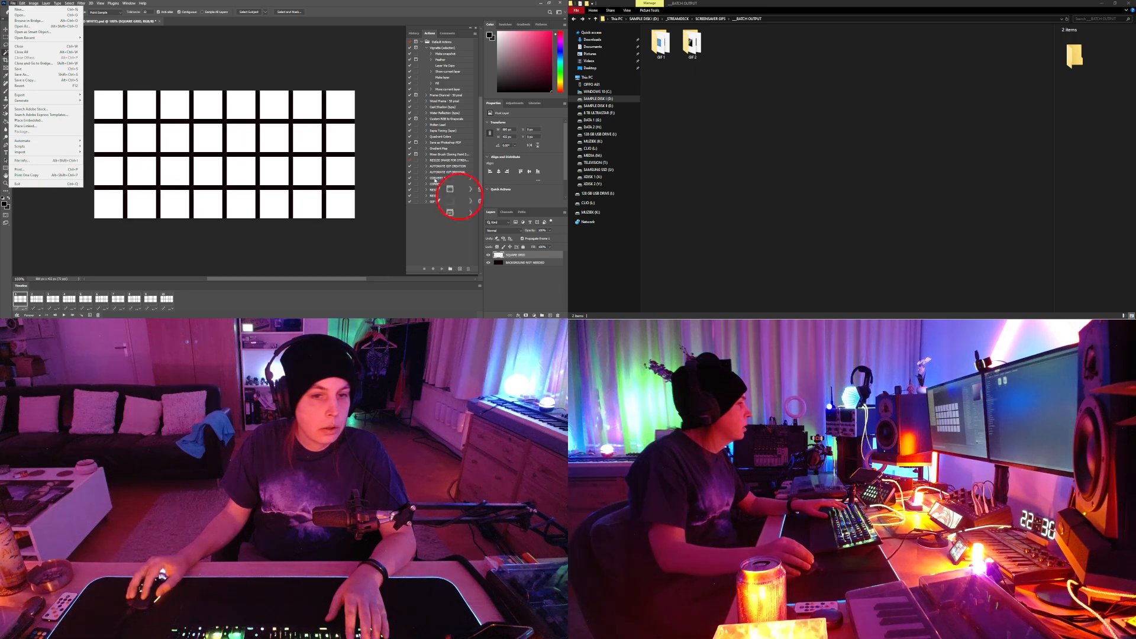
{"action": "left_click", "coordinate": [447, 219]}
{"action": "key", "text": "ctrl+a"}
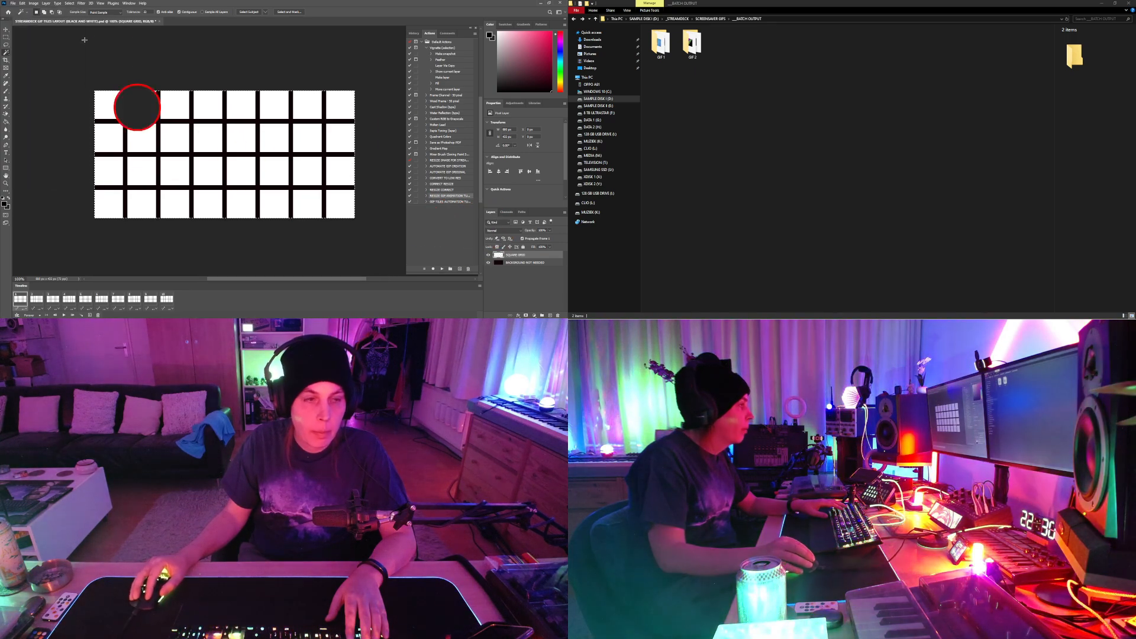
{"action": "left_click", "coordinate": [160, 23]}
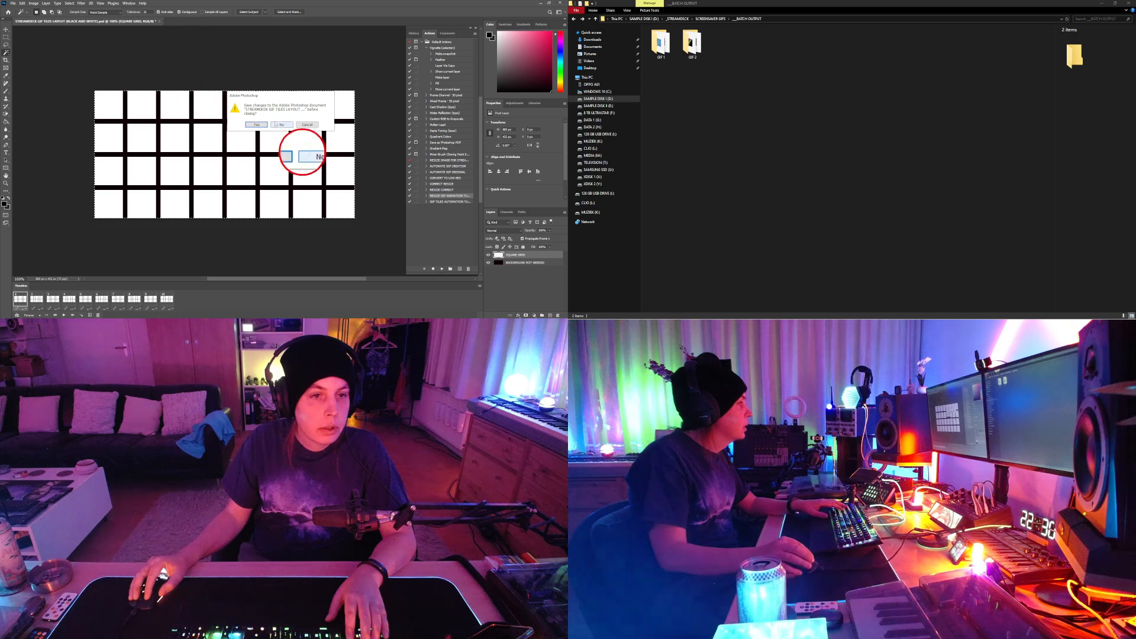
{"action": "left_click", "coordinate": [305, 155]}
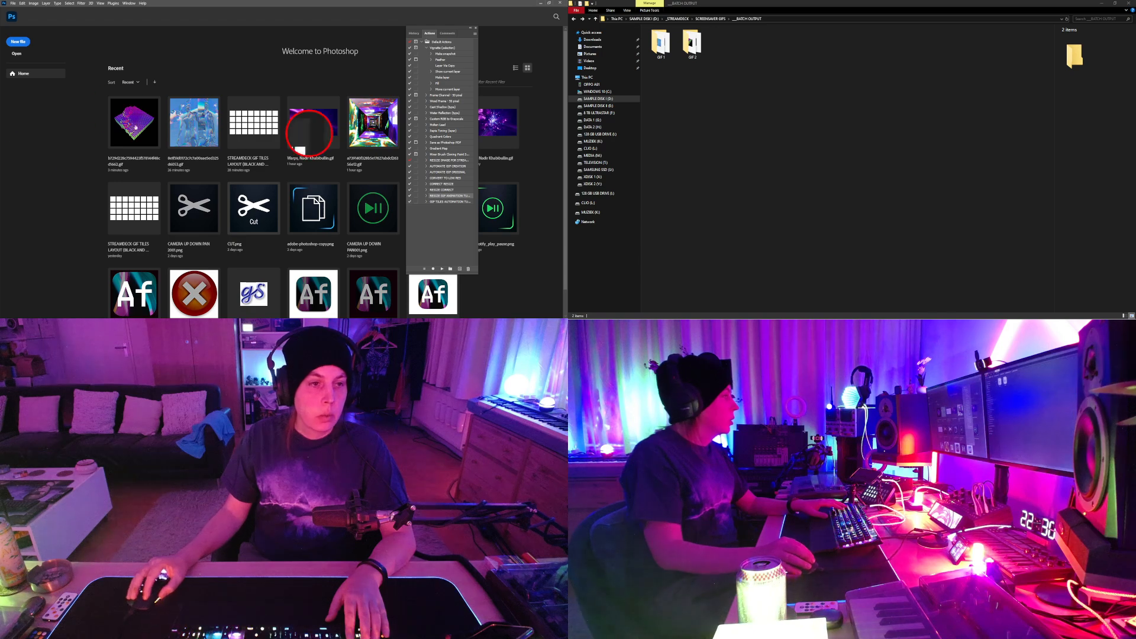
Start a Batch automation with the RESIZE GIF ANIMATION TUTORIAL action and set its source folder to ___SOURCES under SCREENSAVER GIFS
{"action": "left_click", "coordinate": [12, 3]}
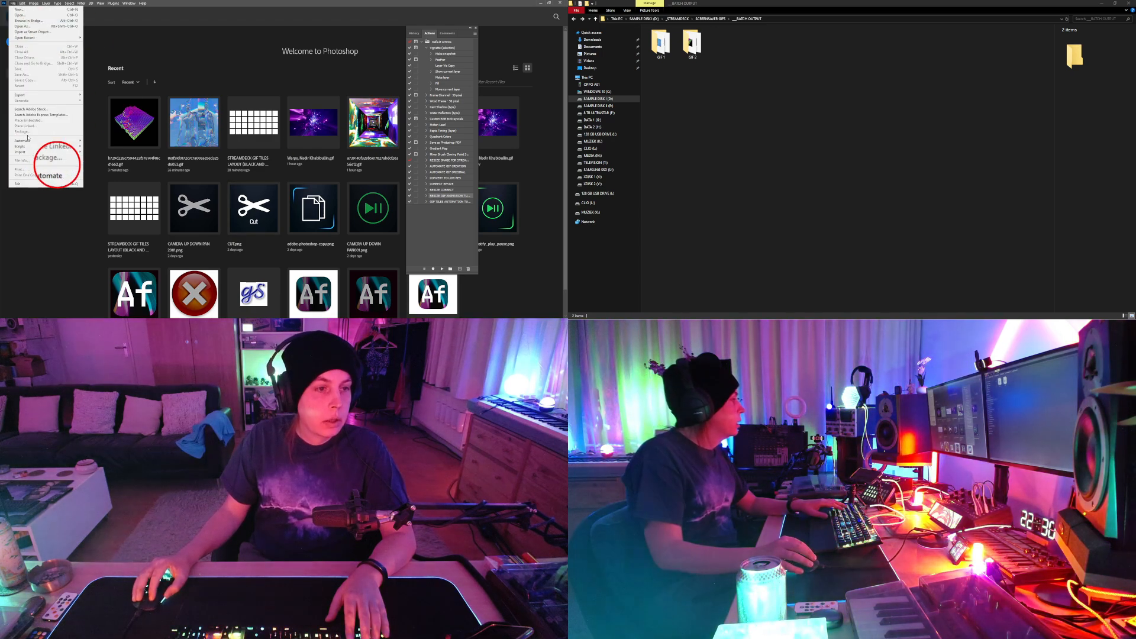
{"action": "mouse_move", "coordinate": [27, 140]}
{"action": "left_click", "coordinate": [107, 142]}
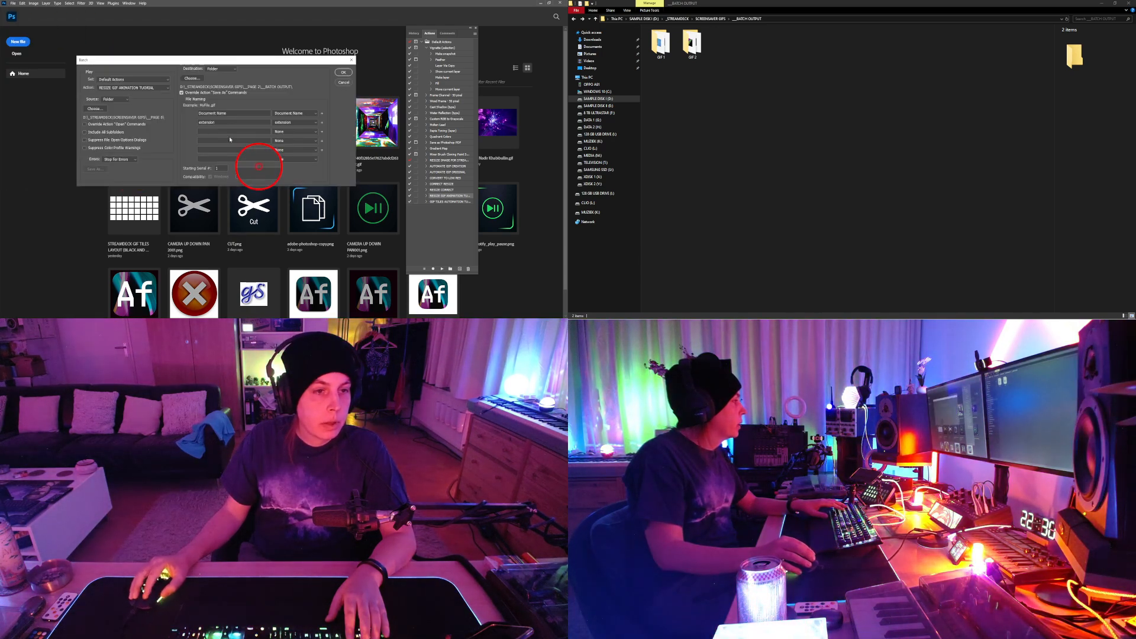
{"action": "left_click", "coordinate": [95, 109]}
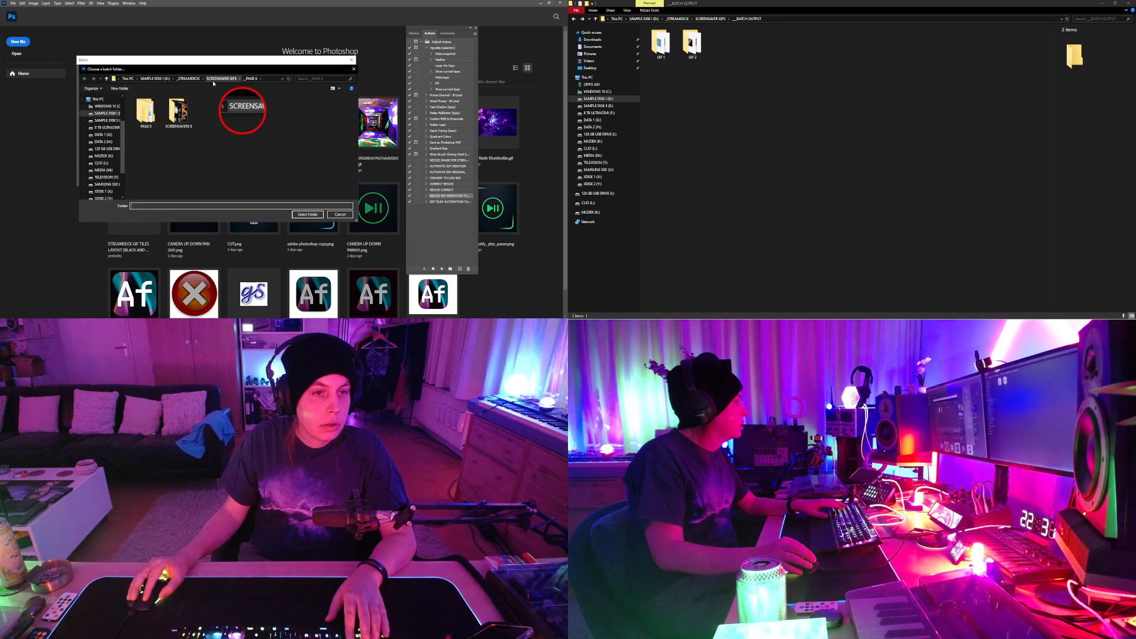
{"action": "left_click", "coordinate": [214, 79]}
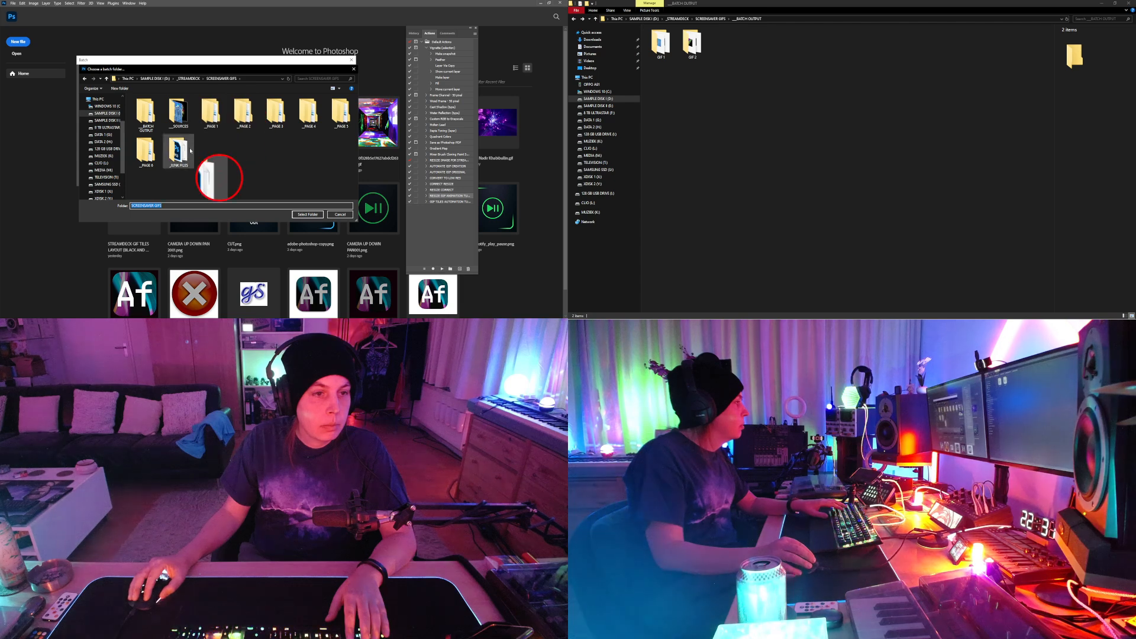
{"action": "double_click", "coordinate": [187, 127]}
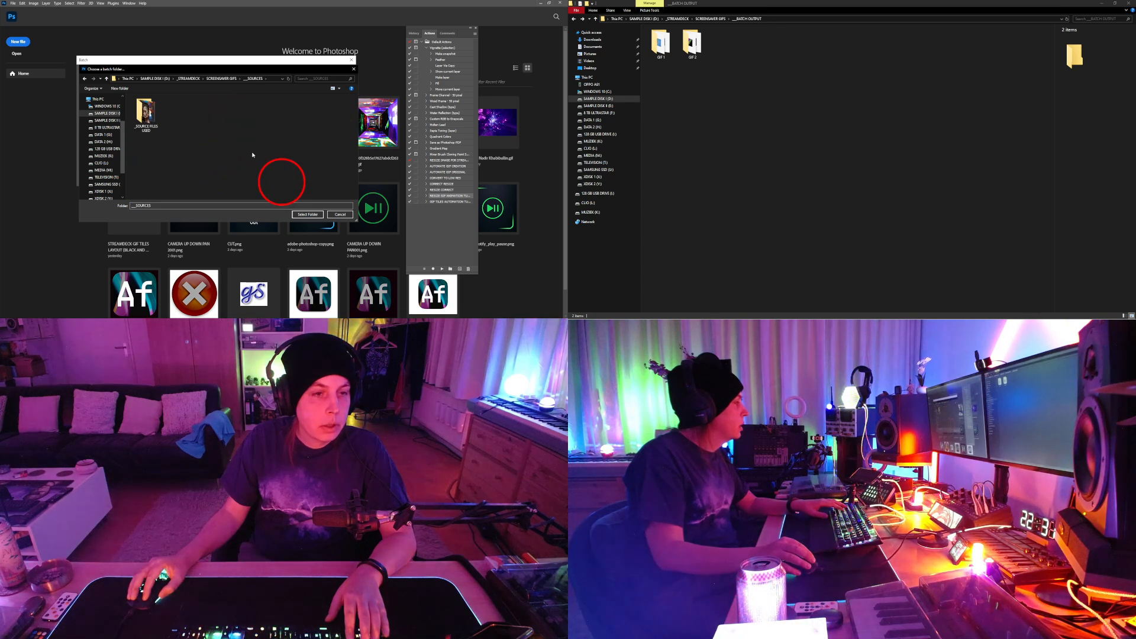
{"action": "left_click", "coordinate": [304, 217]}
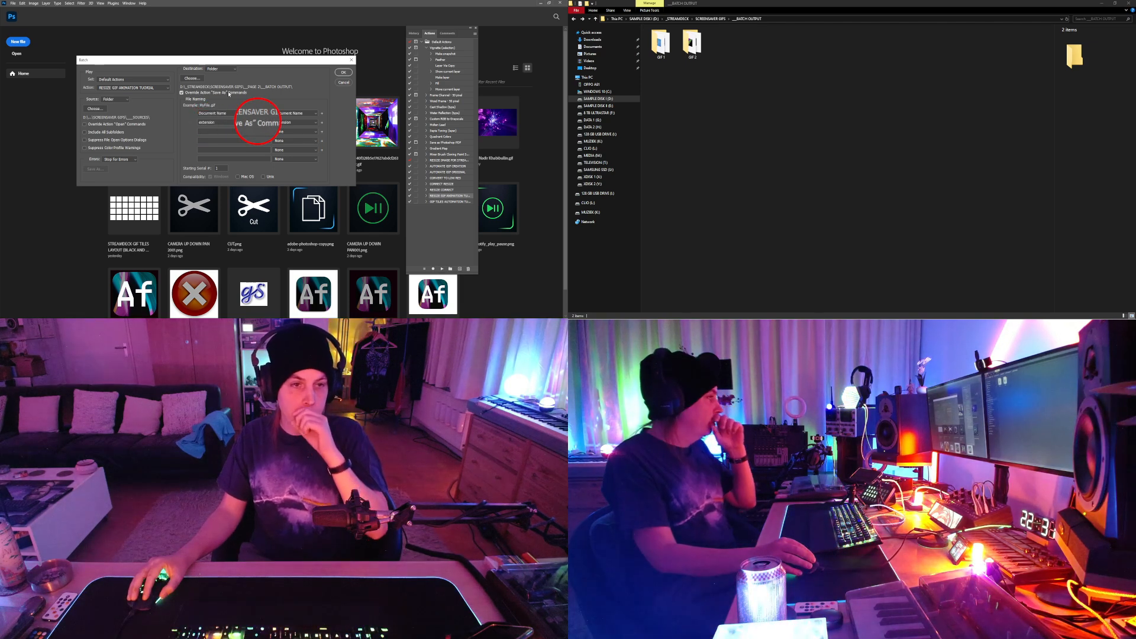
Open the destination folder selection for the batch automation
{"action": "left_click", "coordinate": [192, 80]}
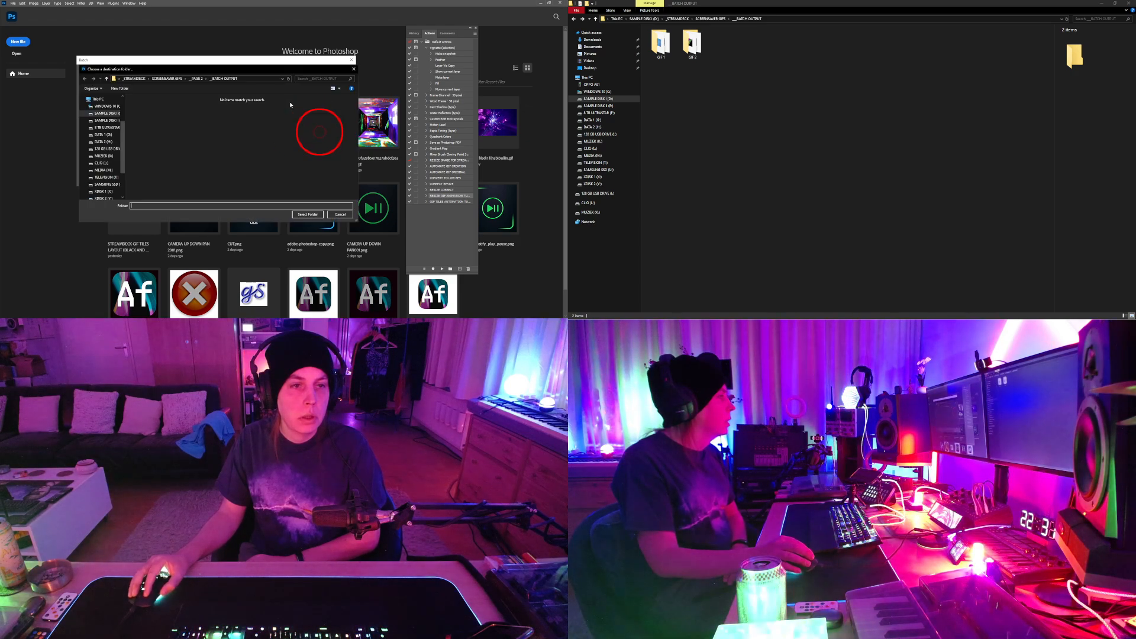
Set the batch destination to the __BATCH OUTPUT folder inside SCREENSAVER GIFS and run the batch resize
{"action": "left_click", "coordinate": [171, 79]}
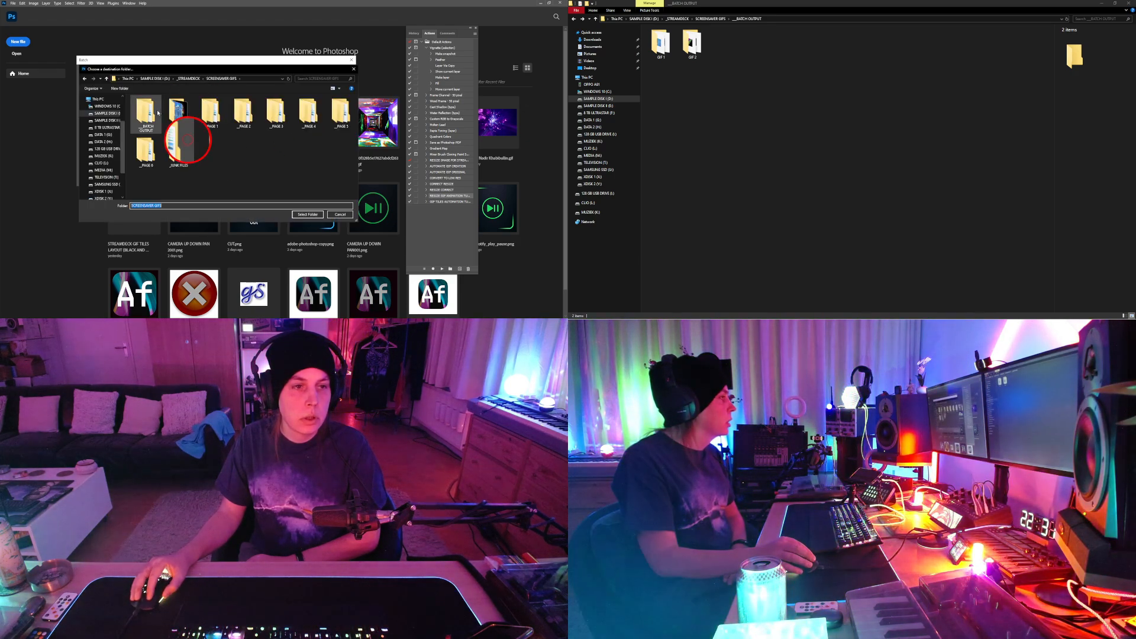
{"action": "double_click", "coordinate": [159, 107]}
{"action": "left_click", "coordinate": [308, 214]}
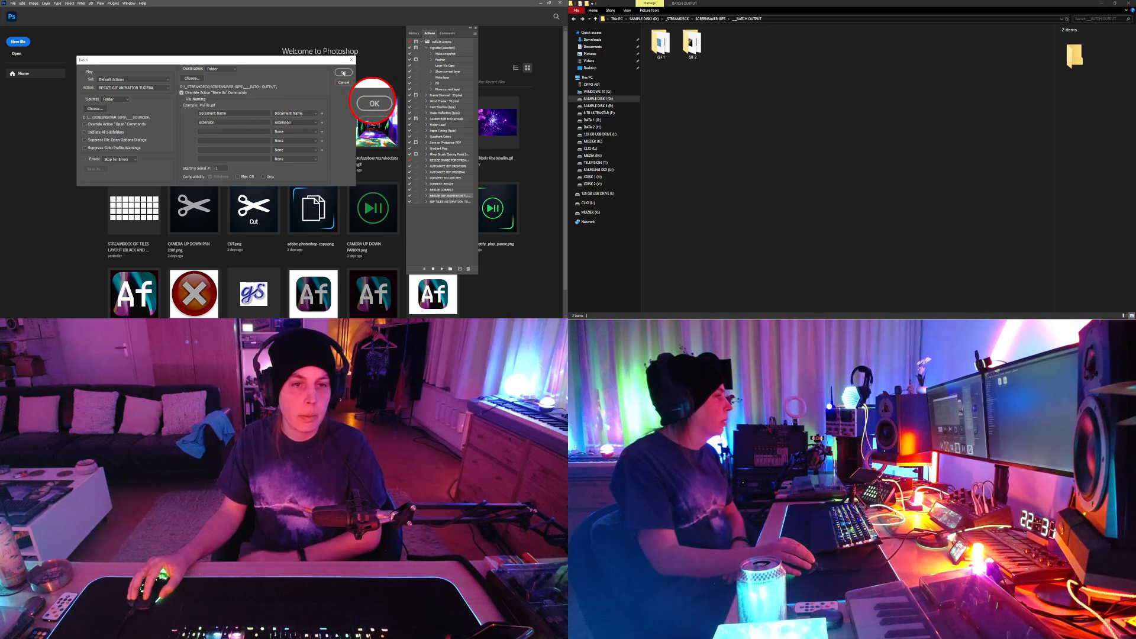
{"action": "left_click", "coordinate": [343, 73]}
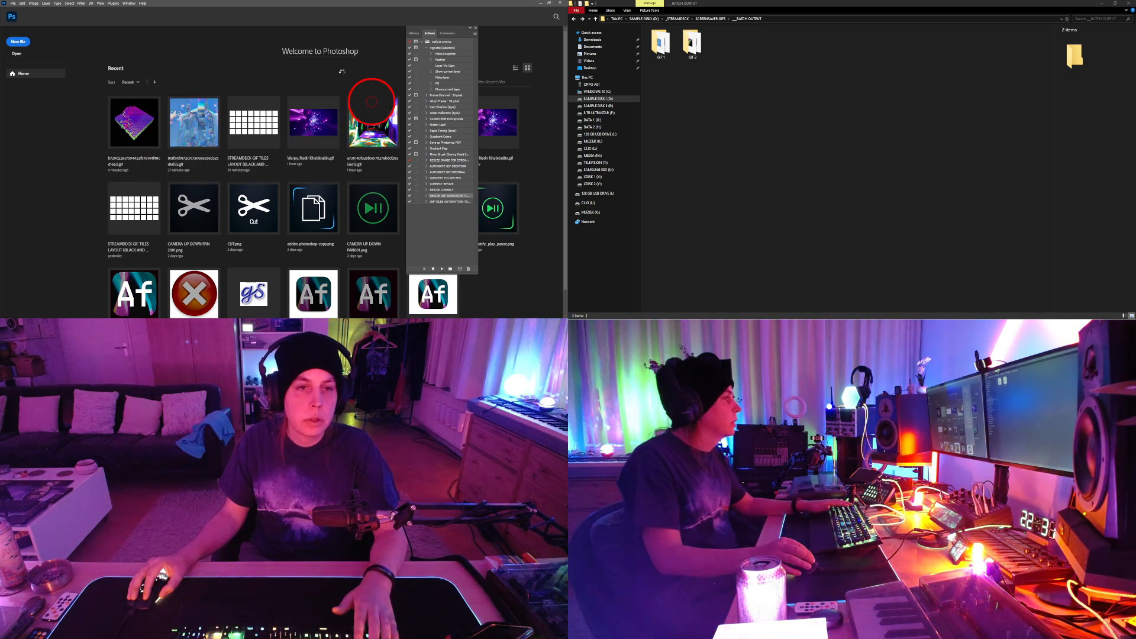
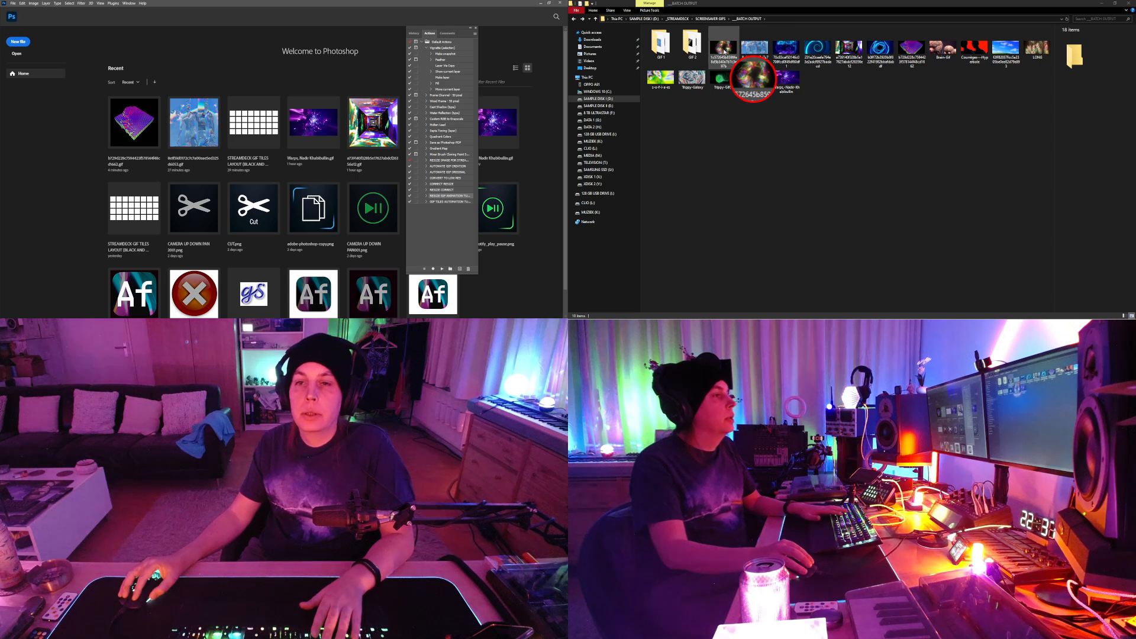
Preview the first GIF from the __BATCH OUTPUT folder in the image viewer and close it
{"action": "left_click_drag", "start_coordinate": [724, 51], "coordinate": [244, 101]}
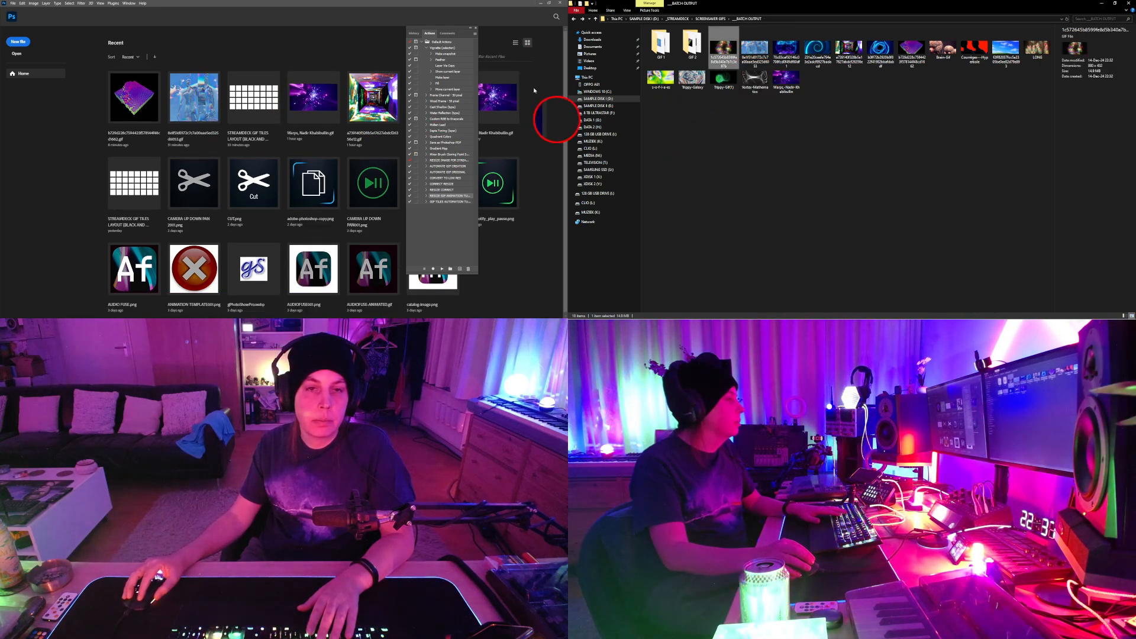
{"action": "left_click", "coordinate": [697, 153]}
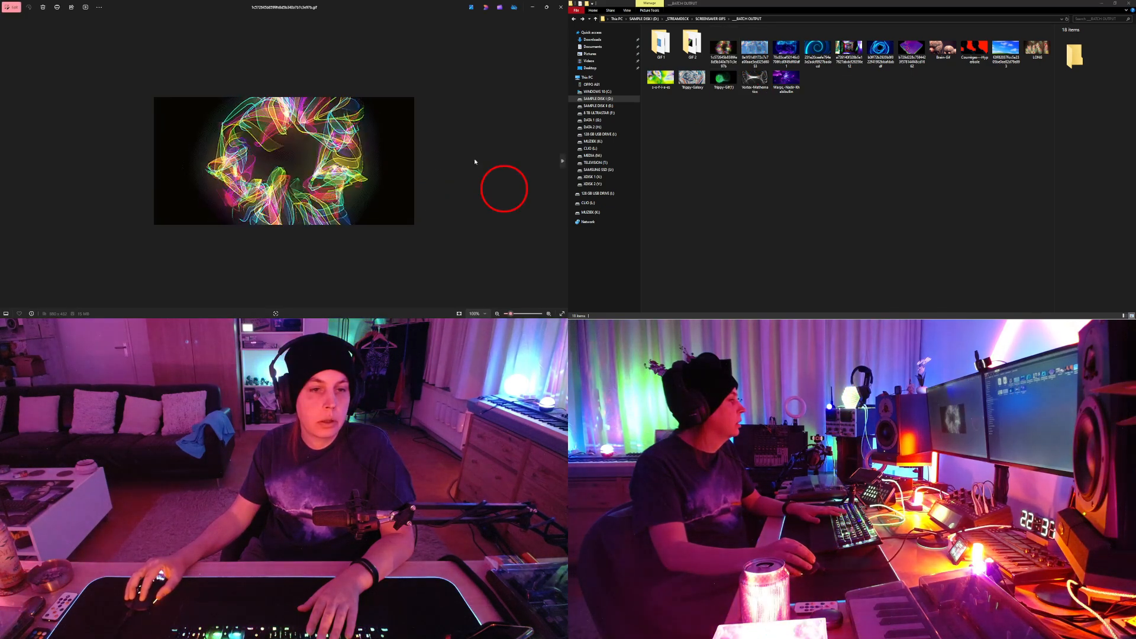
{"action": "left_click", "coordinate": [561, 7]}
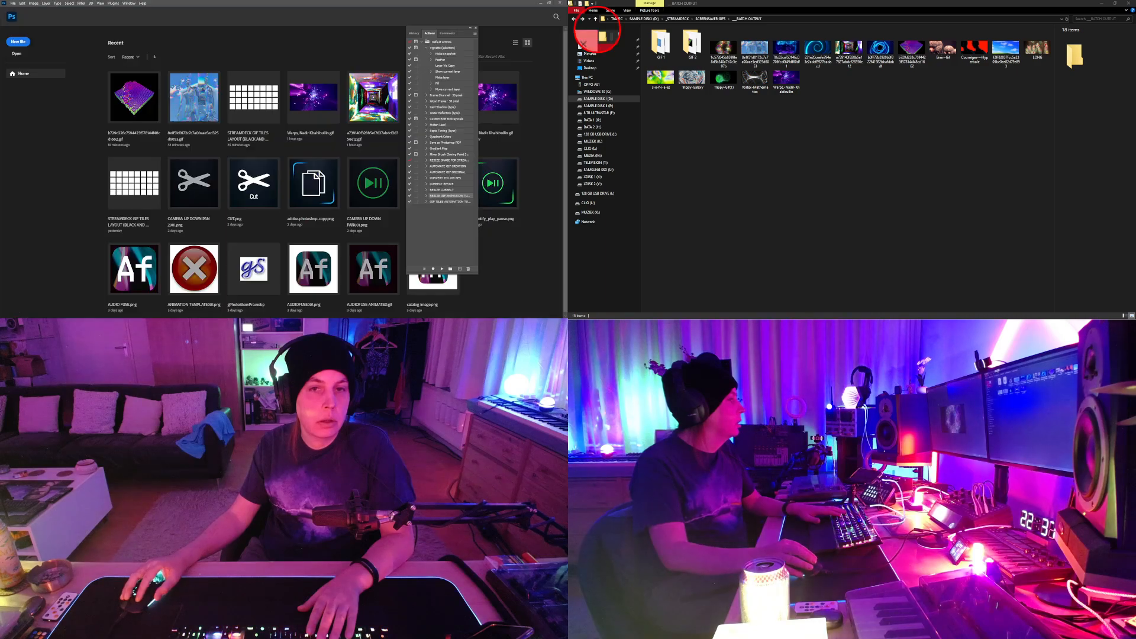
Purge the video cache in Photoshop
{"action": "left_click", "coordinate": [22, 3]}
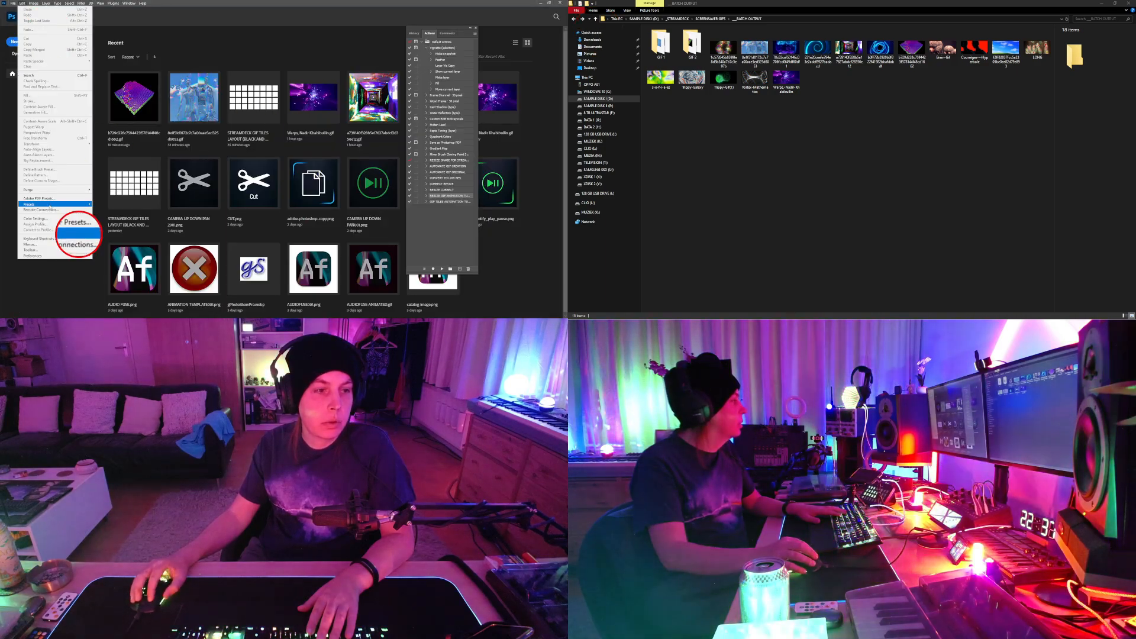
{"action": "mouse_move", "coordinate": [83, 190]}
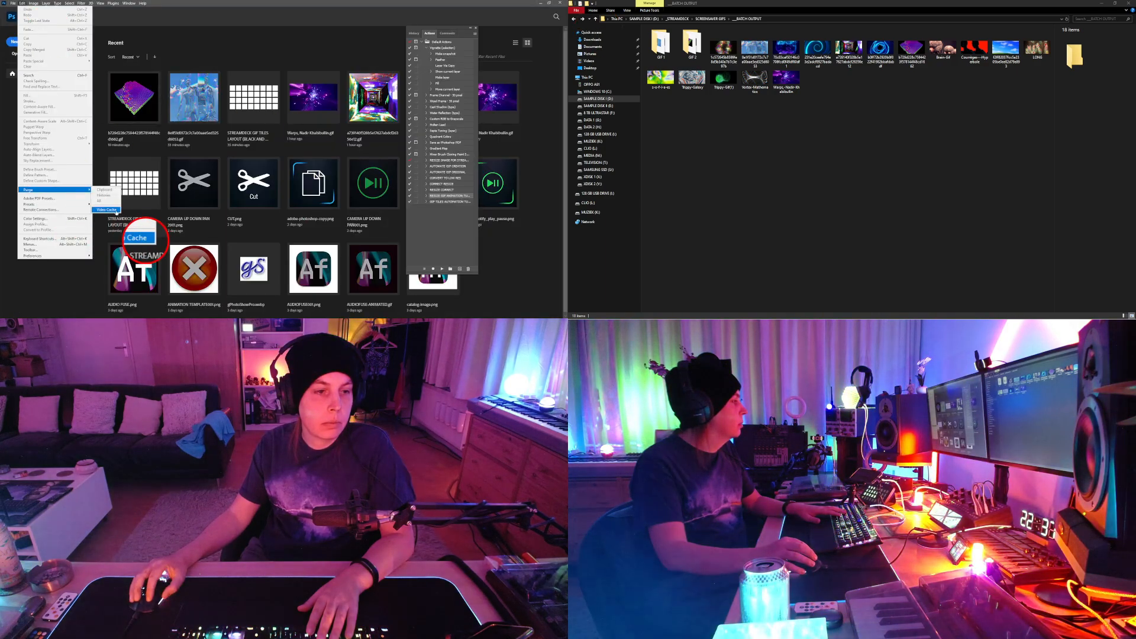
{"action": "left_click", "coordinate": [109, 210]}
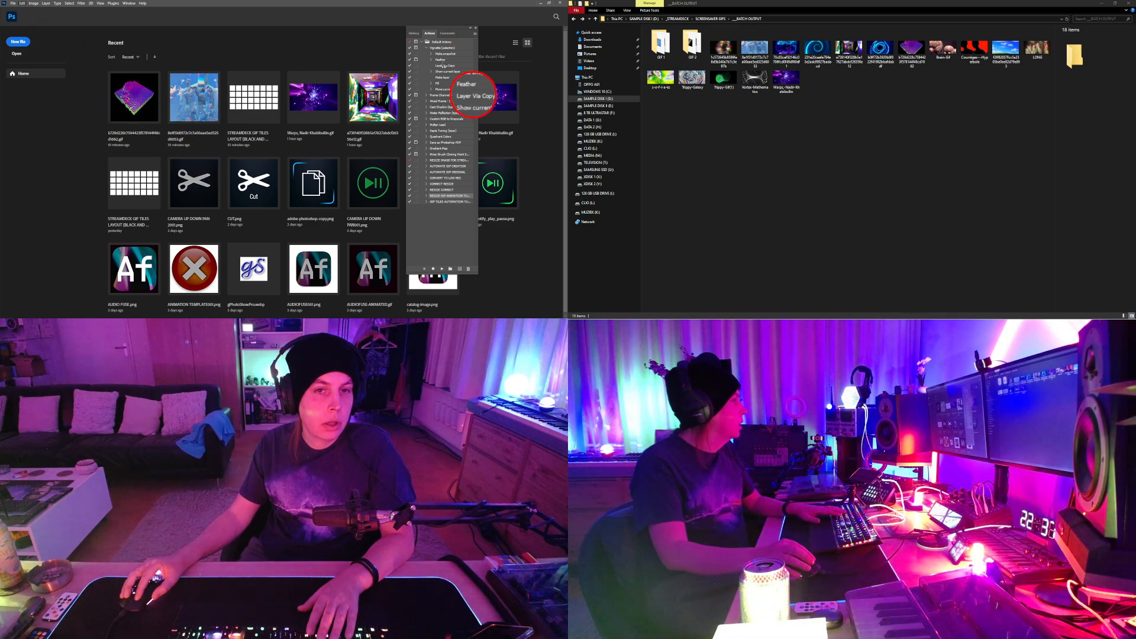
Open the most recent GIF to view the Purge options, and close it without saving changes
{"action": "left_click", "coordinate": [135, 101]}
{"action": "left_click", "coordinate": [22, 3]}
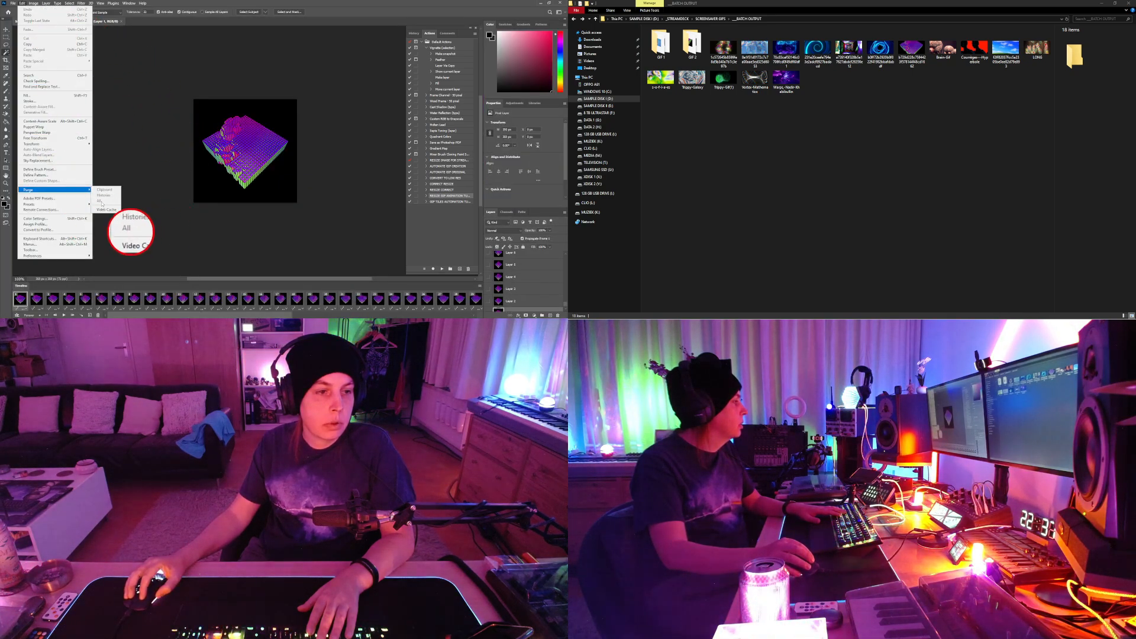
{"action": "left_click", "coordinate": [142, 97]}
{"action": "left_click", "coordinate": [121, 21]}
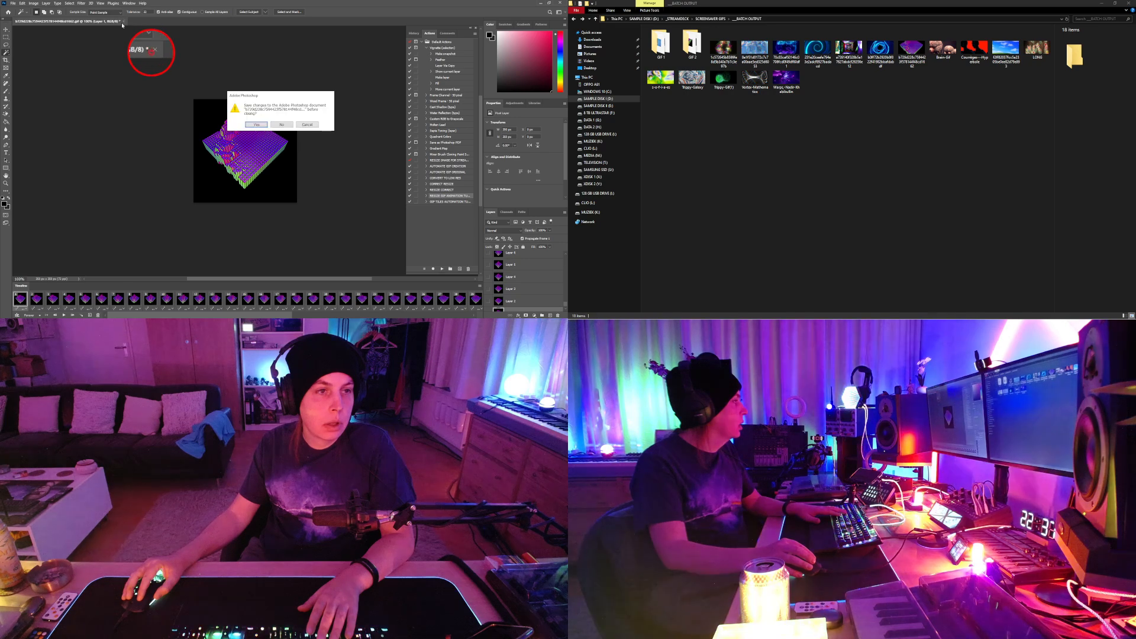
{"action": "left_click", "coordinate": [274, 122]}
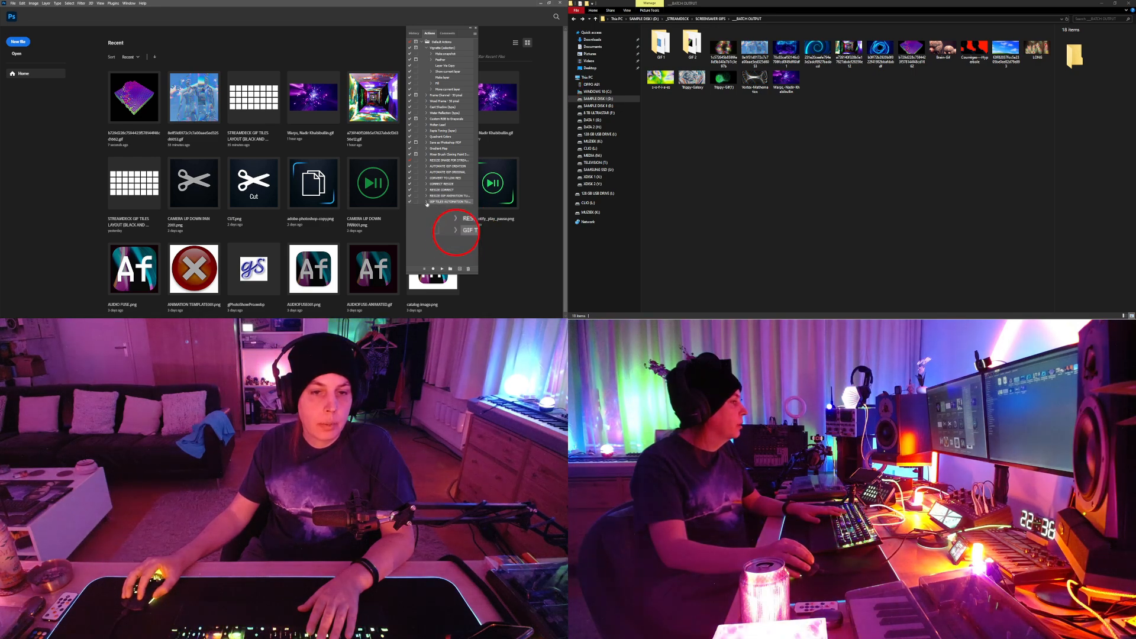
Examine the recorded commands inside the GIF TILES AUTOMATION action, from its first selection to its last export, and collapse it again
{"action": "mouse_move", "coordinate": [475, 82]}
{"action": "left_mouse_down"}
{"action": "mouse_move", "coordinate": [478, 255]}
{"action": "mouse_move", "coordinate": [475, 77]}
{"action": "left_mouse_up"}
{"action": "left_click", "coordinate": [426, 162]}
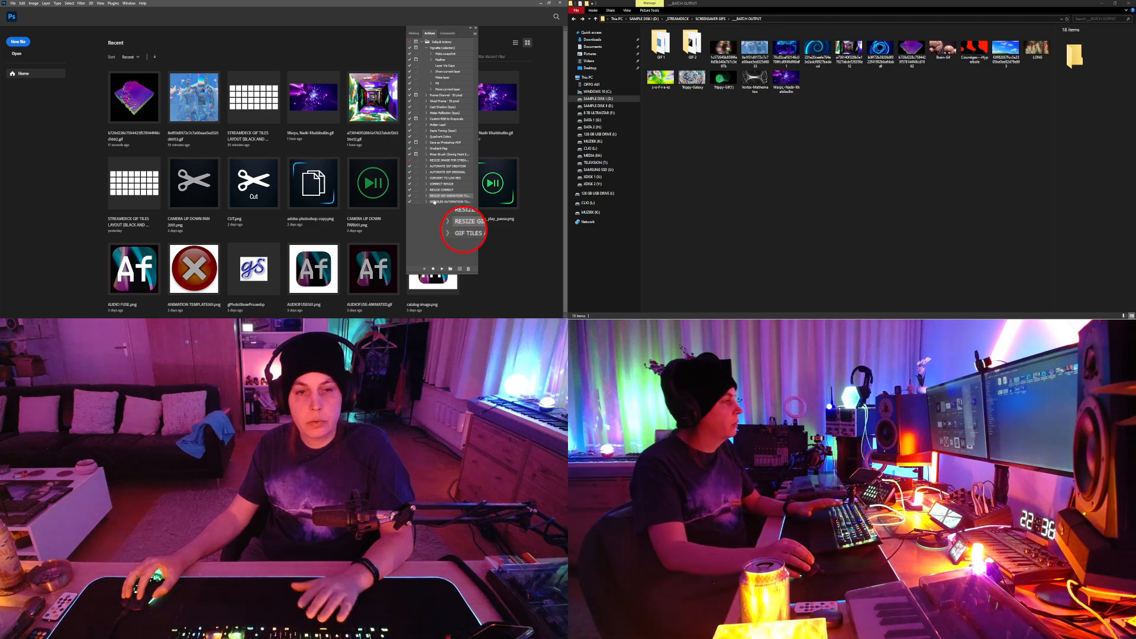
{"action": "left_click", "coordinate": [433, 202]}
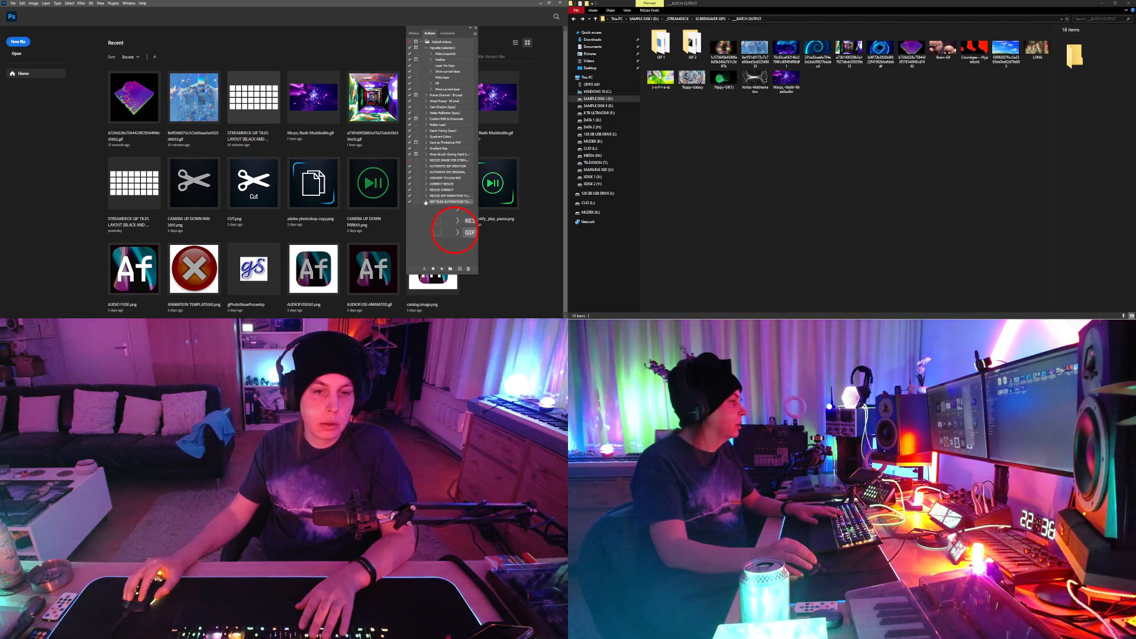
{"action": "scroll", "coordinate": [450, 213], "scroll_direction": "down", "scroll_amount": 2}
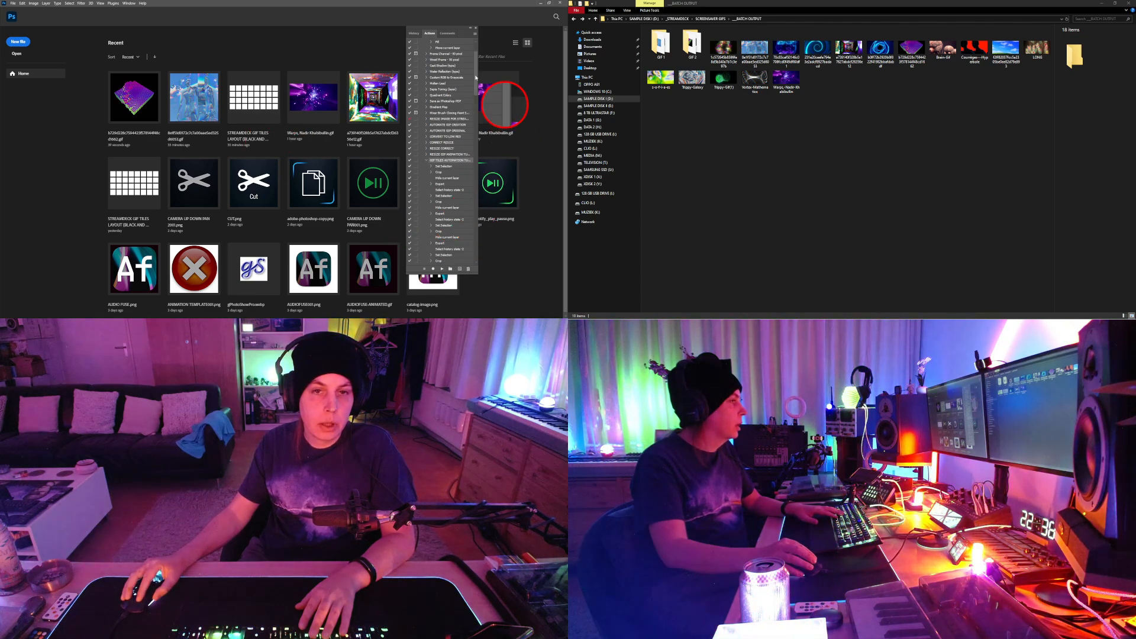
{"action": "left_click_drag", "start_coordinate": [475, 77], "coordinate": [458, 271]}
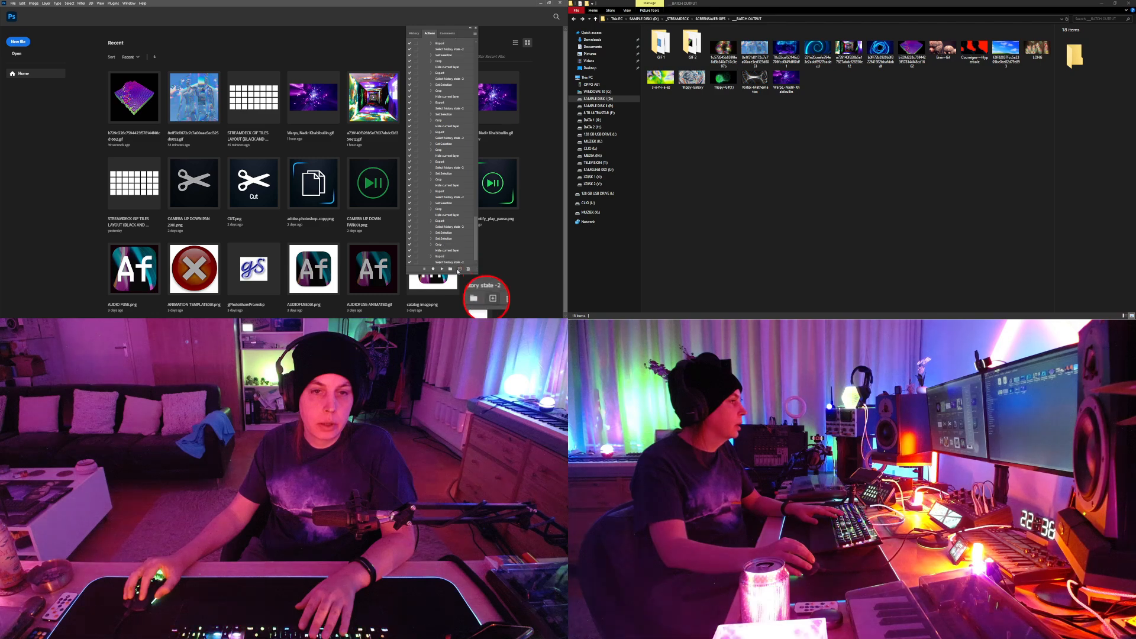
{"action": "scroll", "coordinate": [466, 95], "scroll_direction": "up", "scroll_amount": 5}
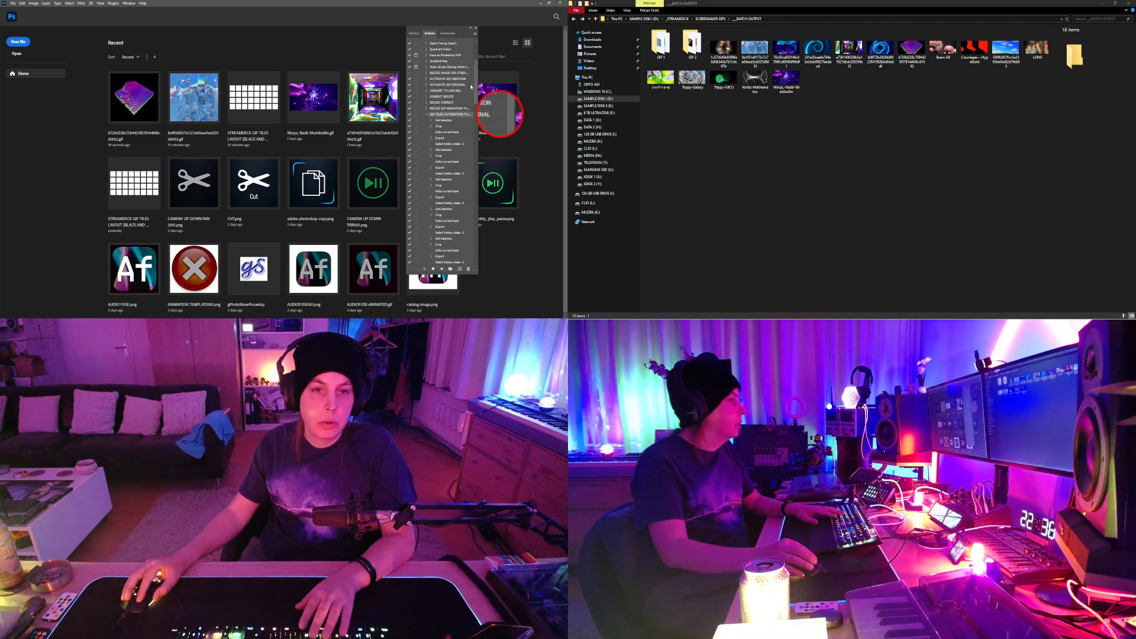
{"action": "scroll", "coordinate": [471, 85], "scroll_direction": "up", "scroll_amount": 1}
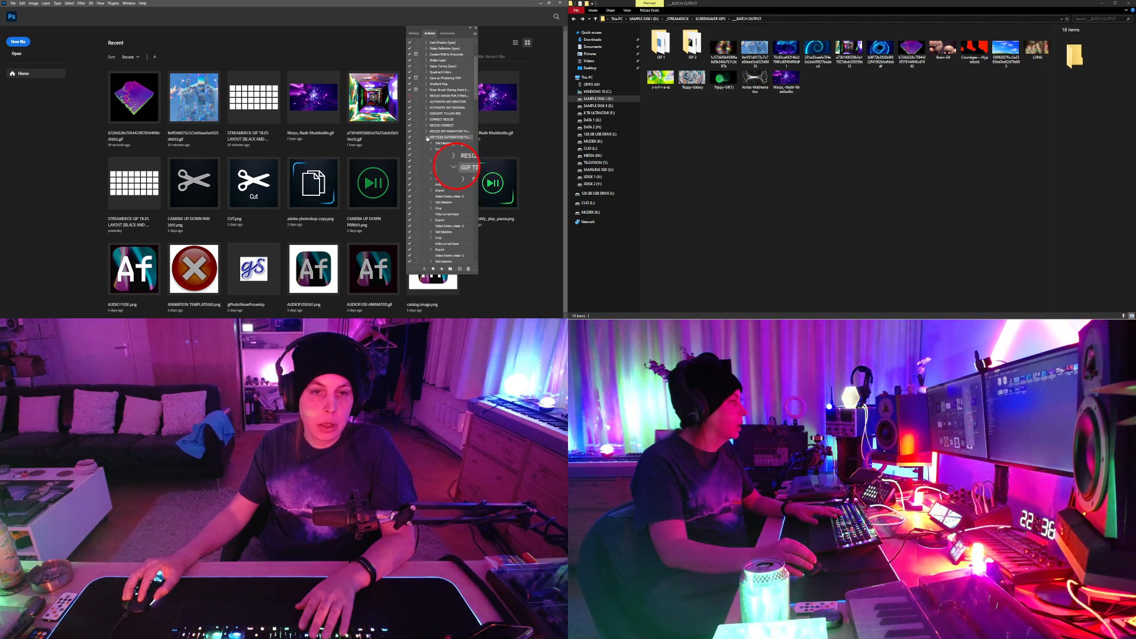
{"action": "left_click", "coordinate": [426, 137]}
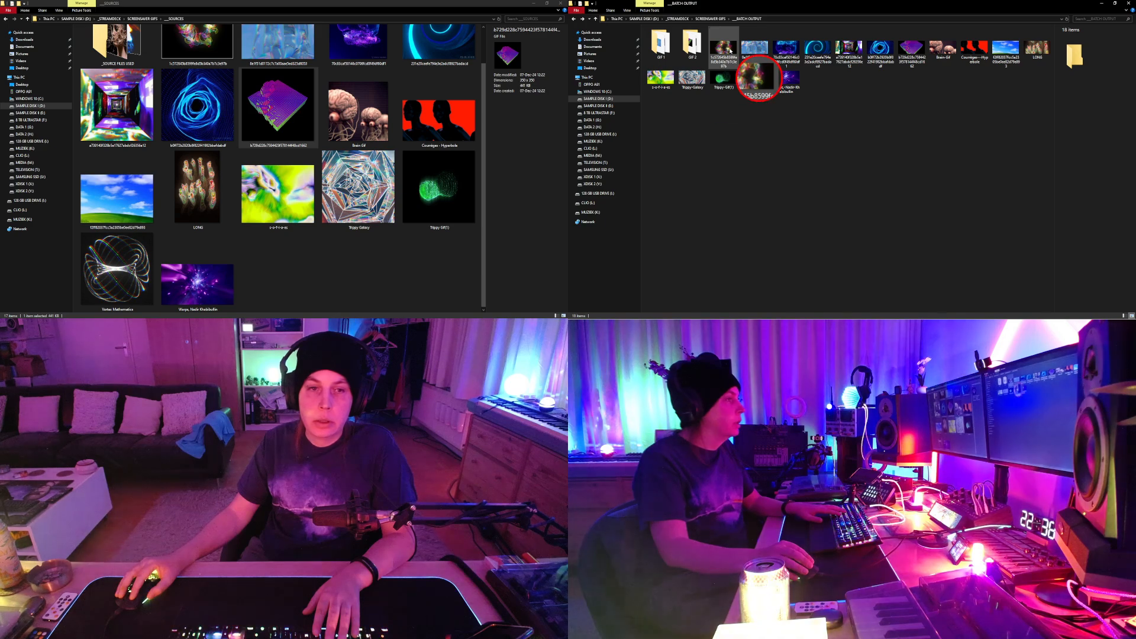
Close the __SOURCES folder and review the resized GIFs in __BATCH OUTPUT one after another in the image viewer, closing it after the last one
{"action": "left_click", "coordinate": [562, 2]}
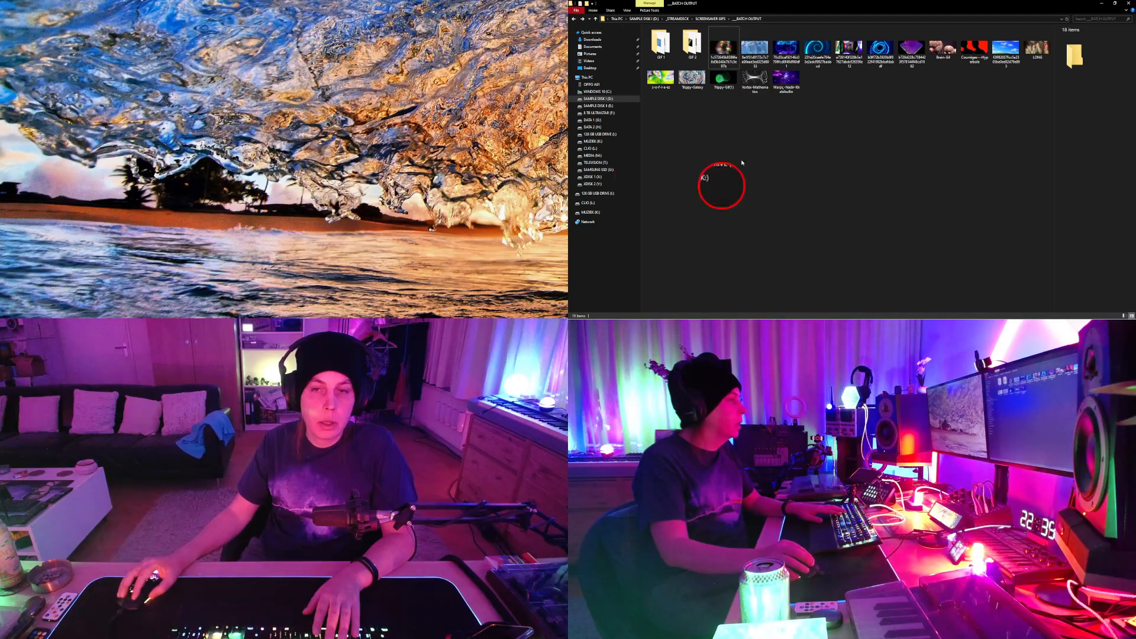
{"action": "left_click_drag", "start_coordinate": [747, 77], "coordinate": [391, 145]}
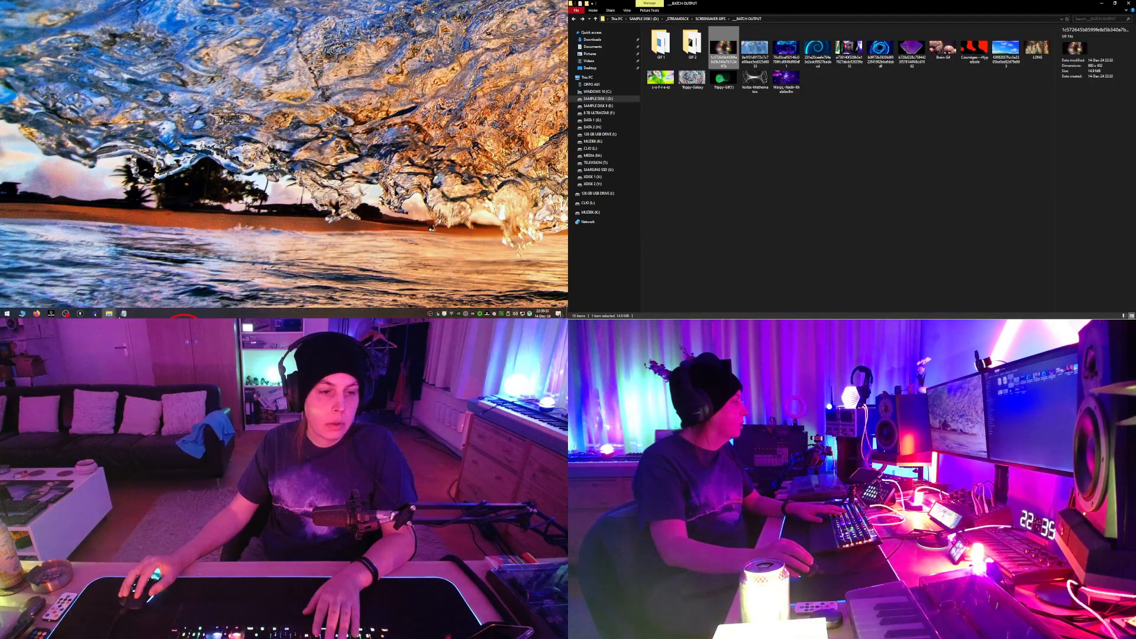
{"action": "mouse_move", "coordinate": [66, 314]}
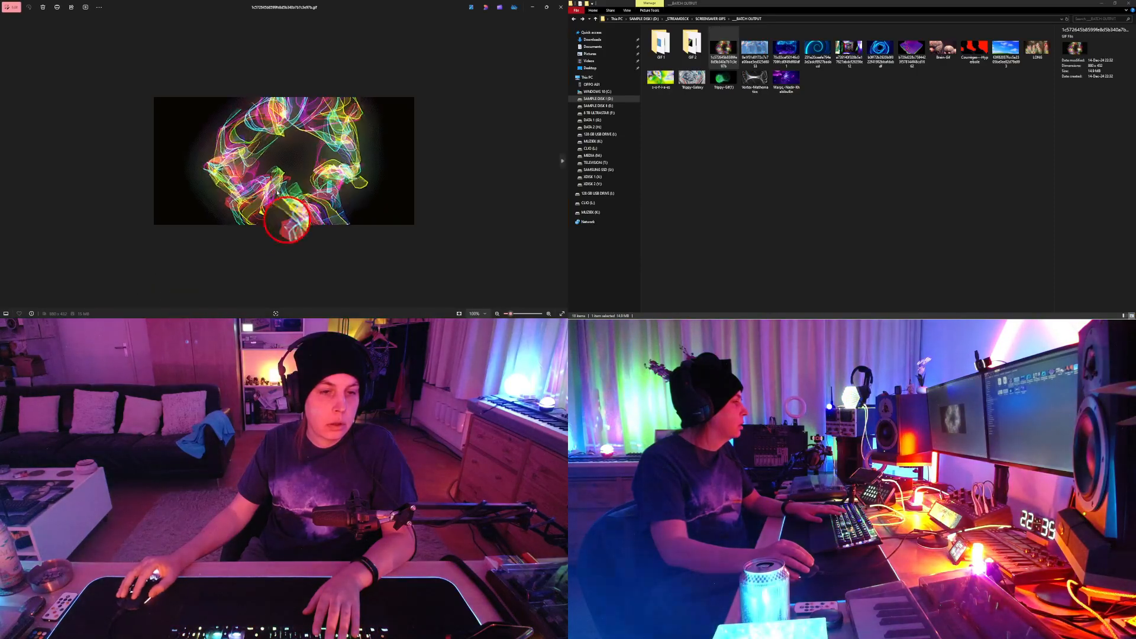
{"action": "left_click", "coordinate": [563, 162]}
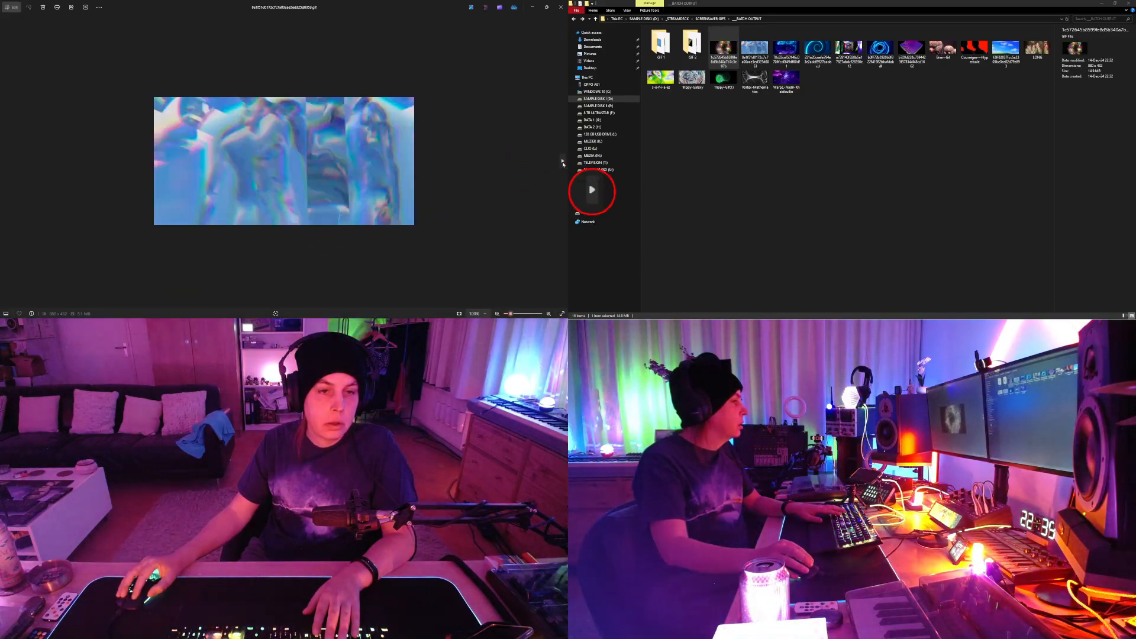
{"action": "left_click", "coordinate": [562, 162]}
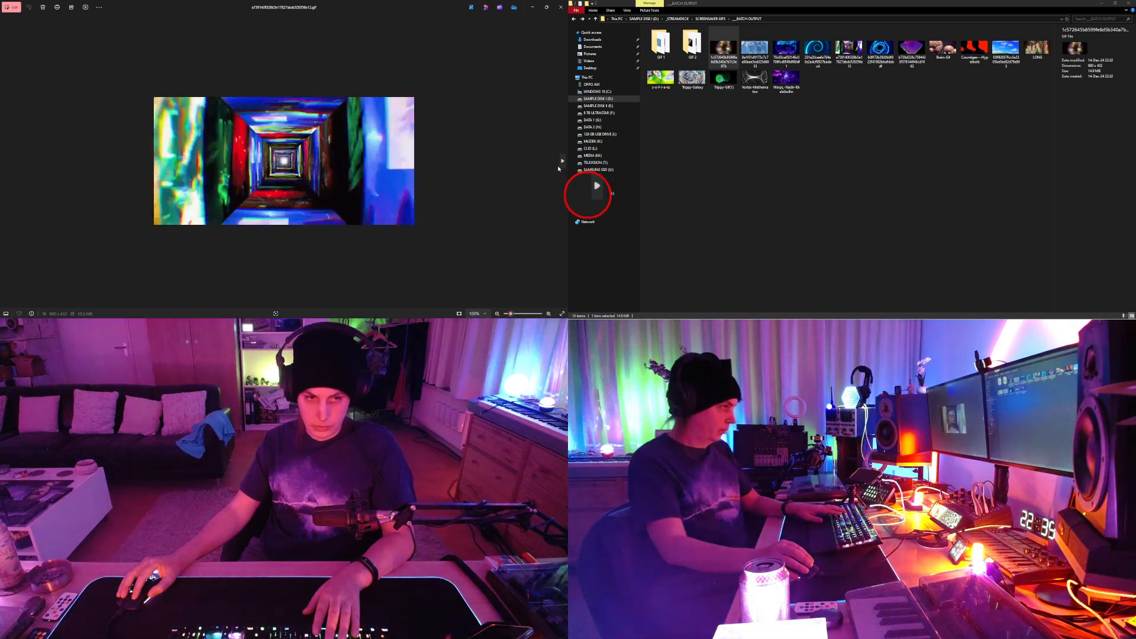
{"action": "left_click", "coordinate": [562, 161]}
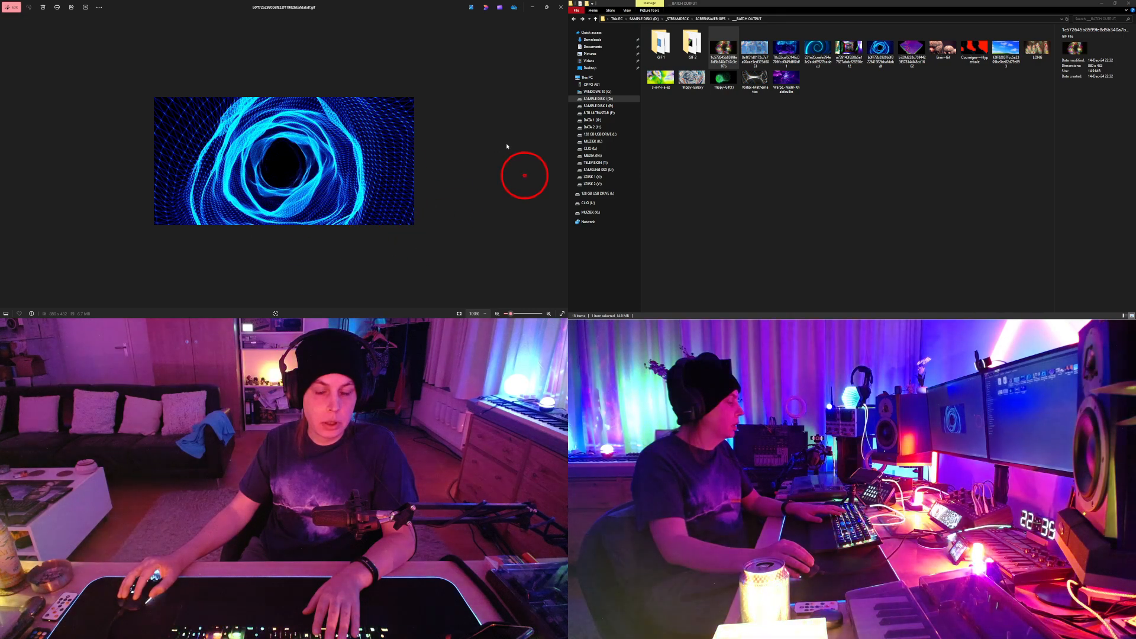
{"action": "left_click", "coordinate": [562, 161]}
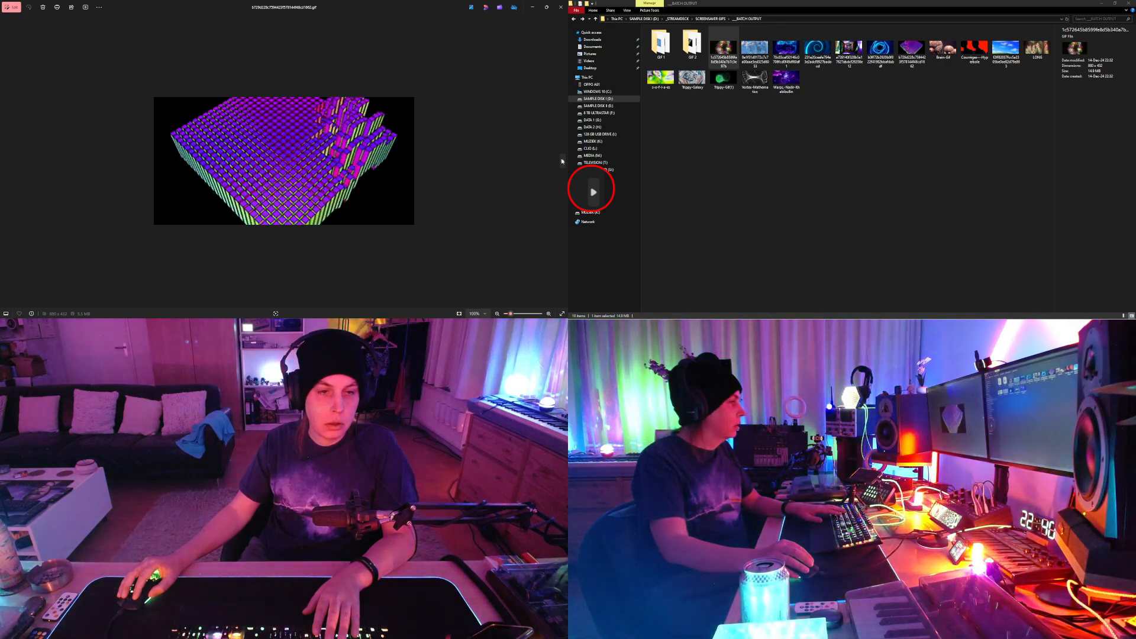
{"action": "left_click", "coordinate": [563, 161]}
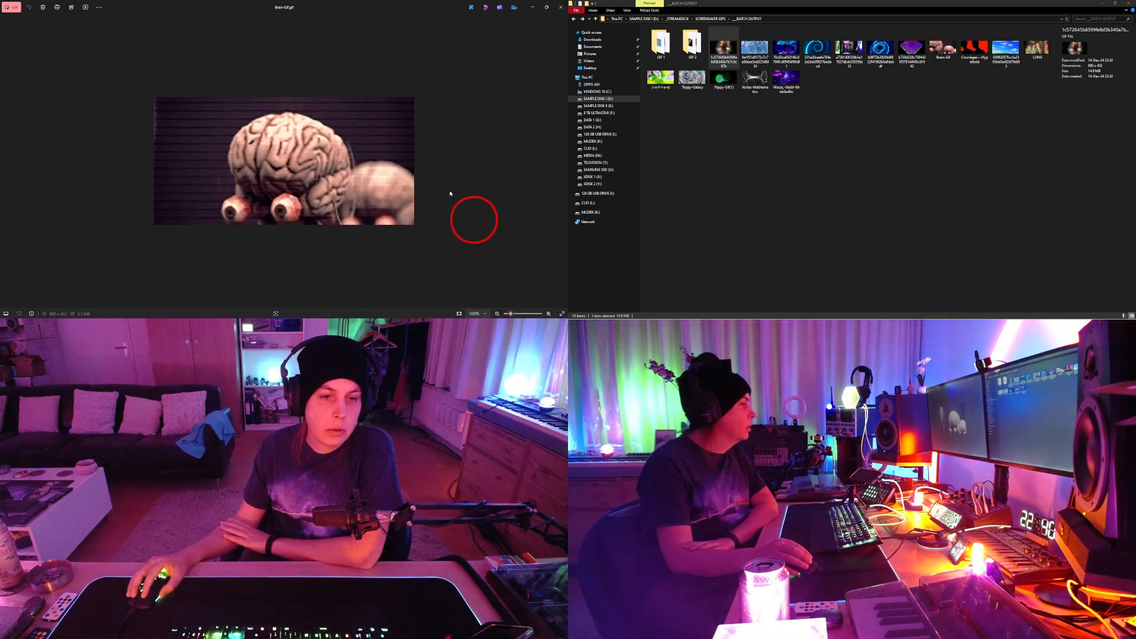
{"action": "key", "text": "Right"}
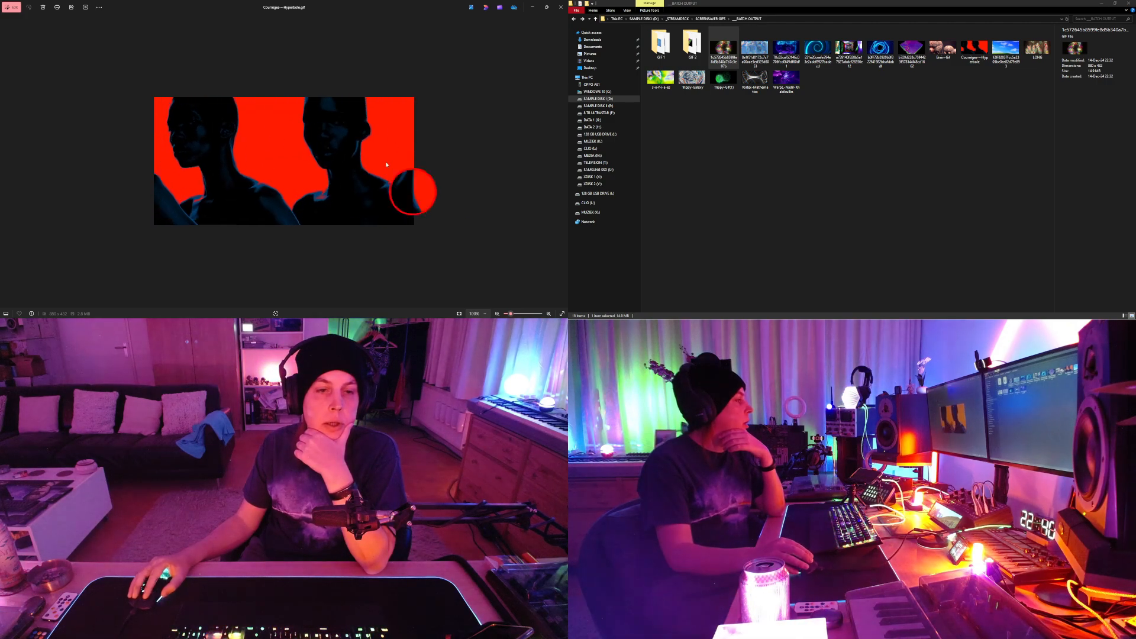
{"action": "left_click", "coordinate": [562, 163]}
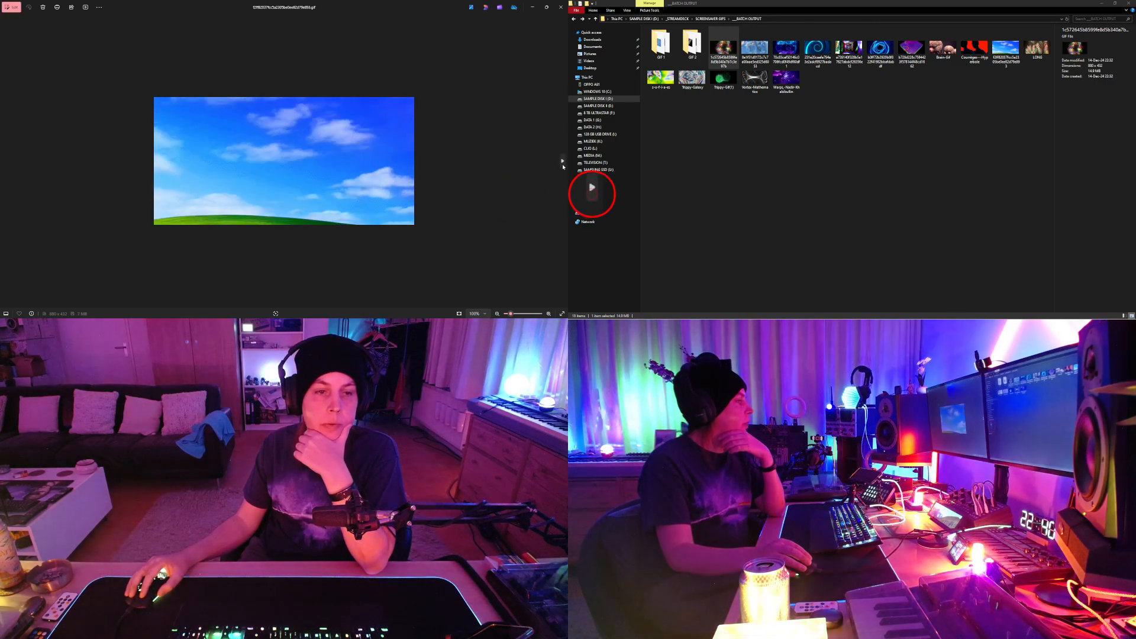
{"action": "left_click", "coordinate": [563, 164]}
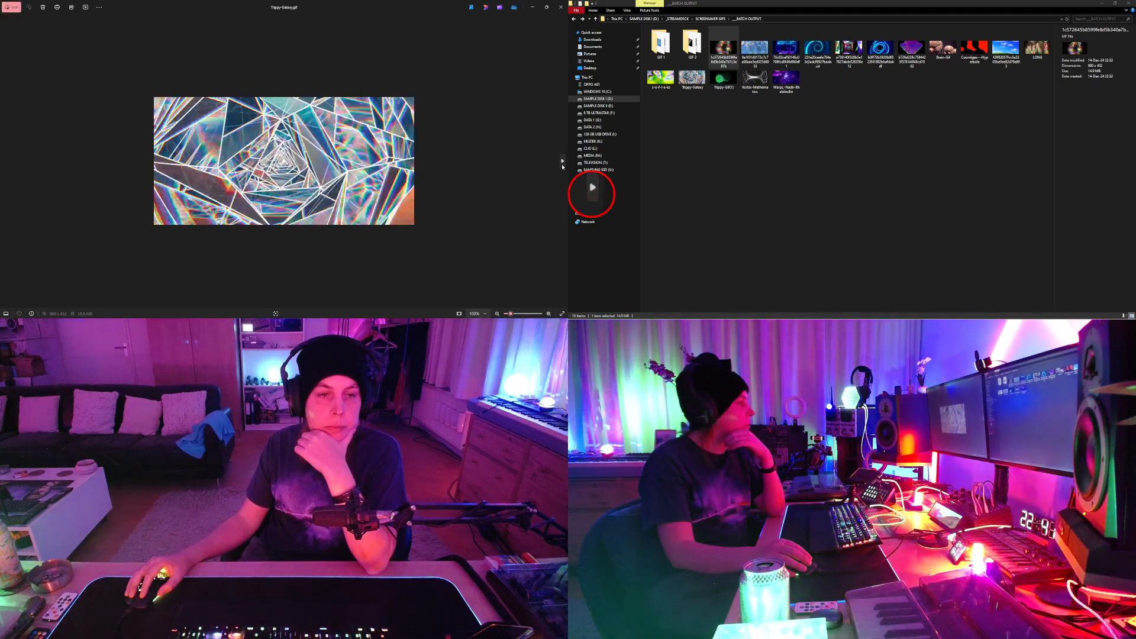
{"action": "left_click", "coordinate": [563, 165]}
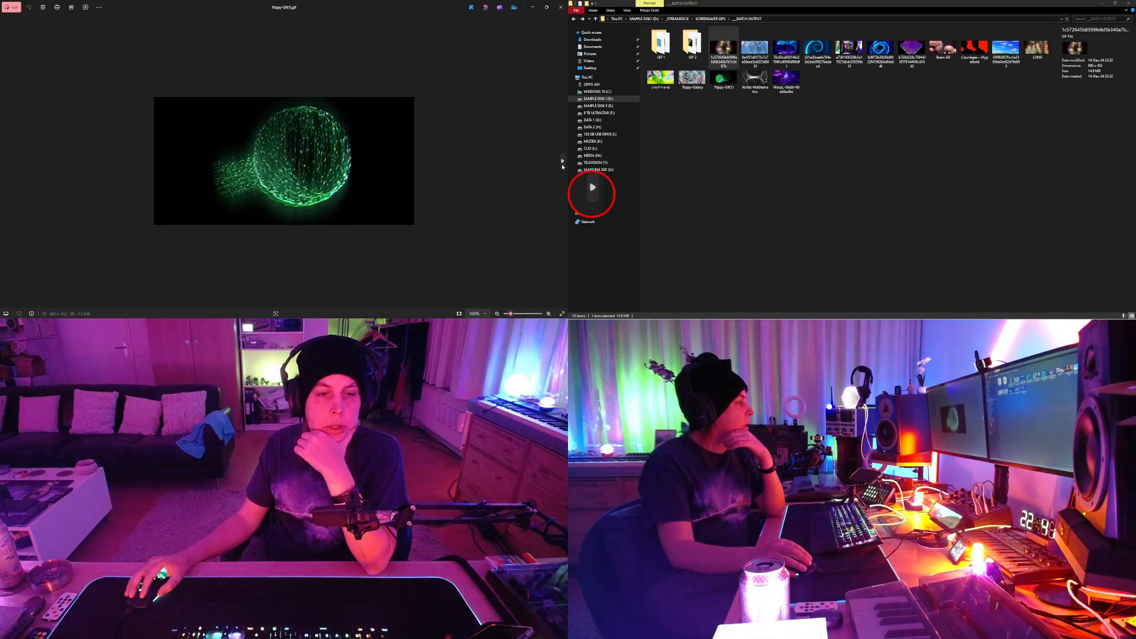
{"action": "left_click", "coordinate": [562, 166]}
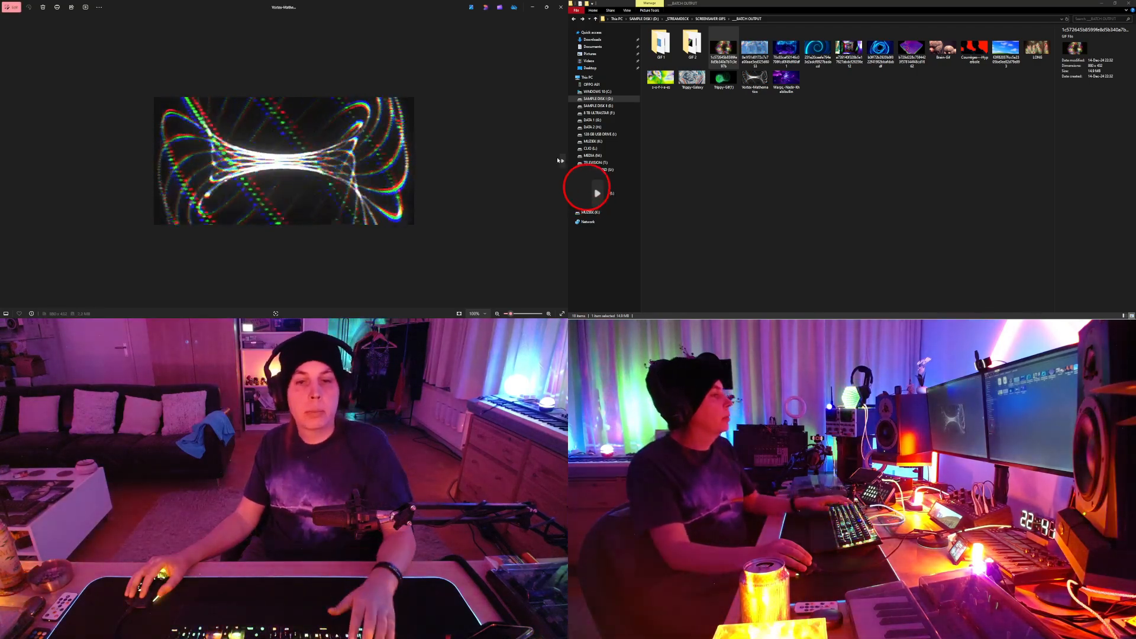
{"action": "left_click", "coordinate": [564, 161]}
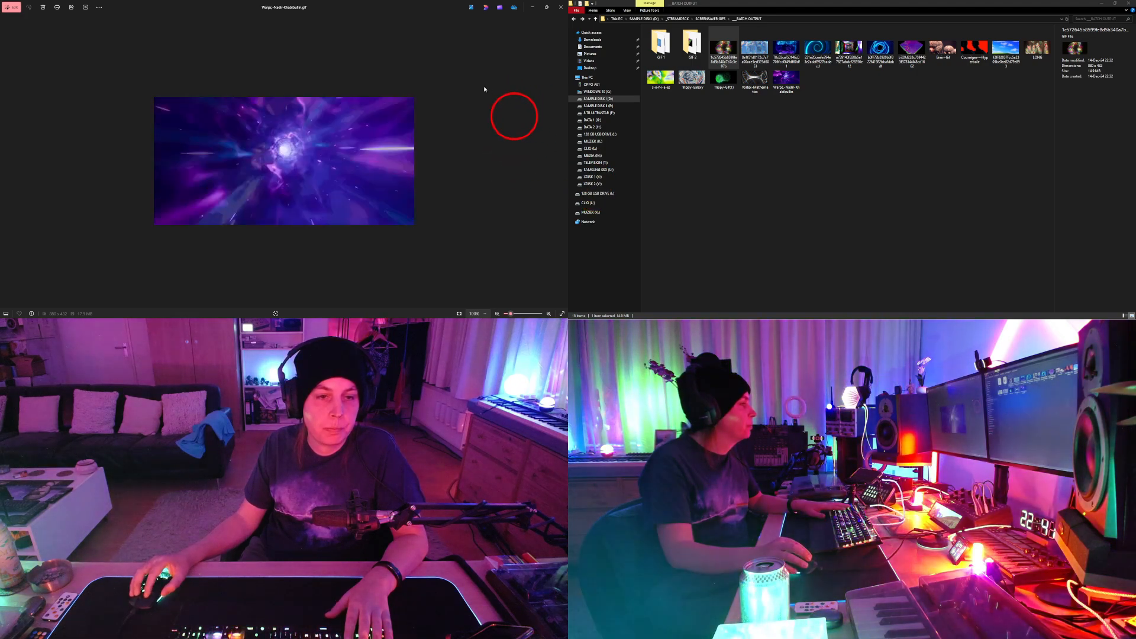
{"action": "left_click", "coordinate": [560, 7]}
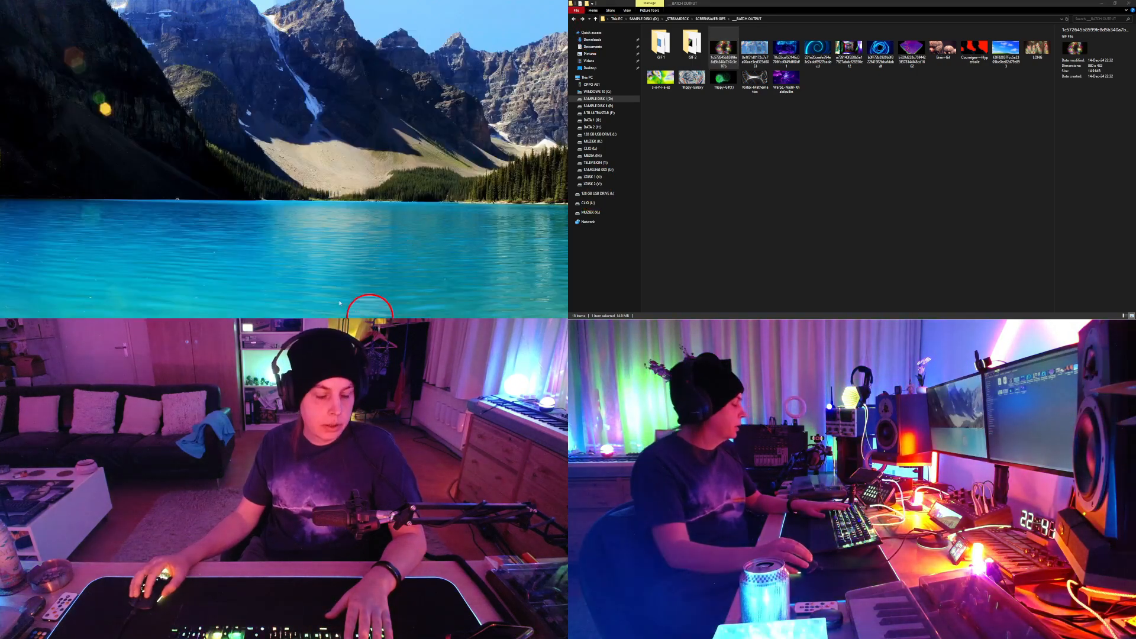
Switch to the Stream Deck app, maximize its window and look through the pages of the GIF SCREENSAVERS profile
{"action": "mouse_move", "coordinate": [368, 315]}
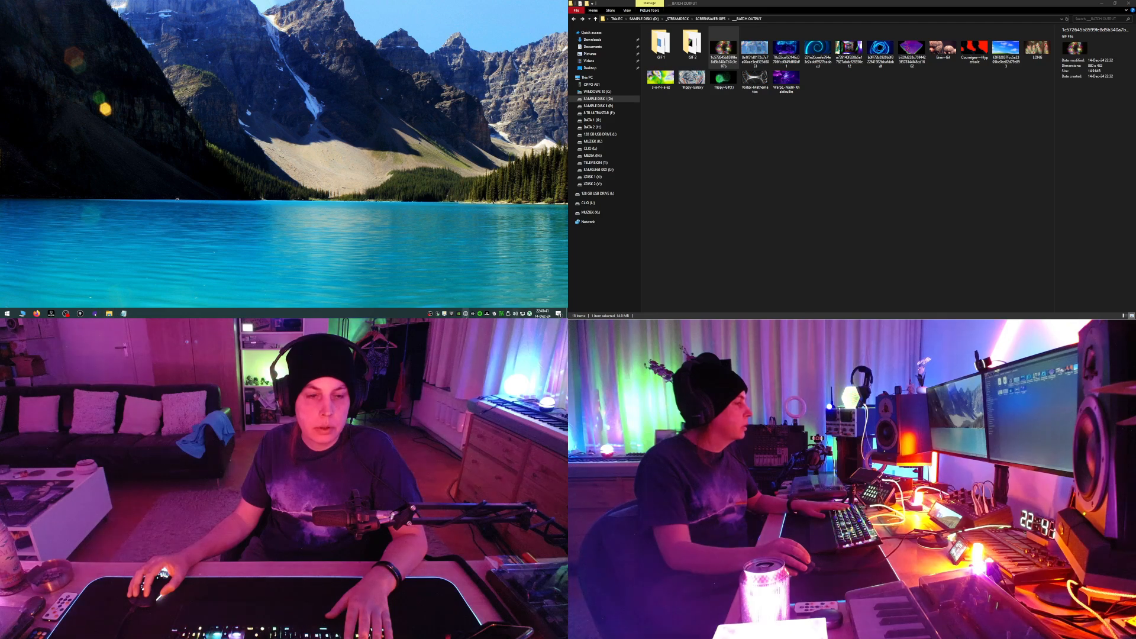
{"action": "left_click", "coordinate": [465, 315]}
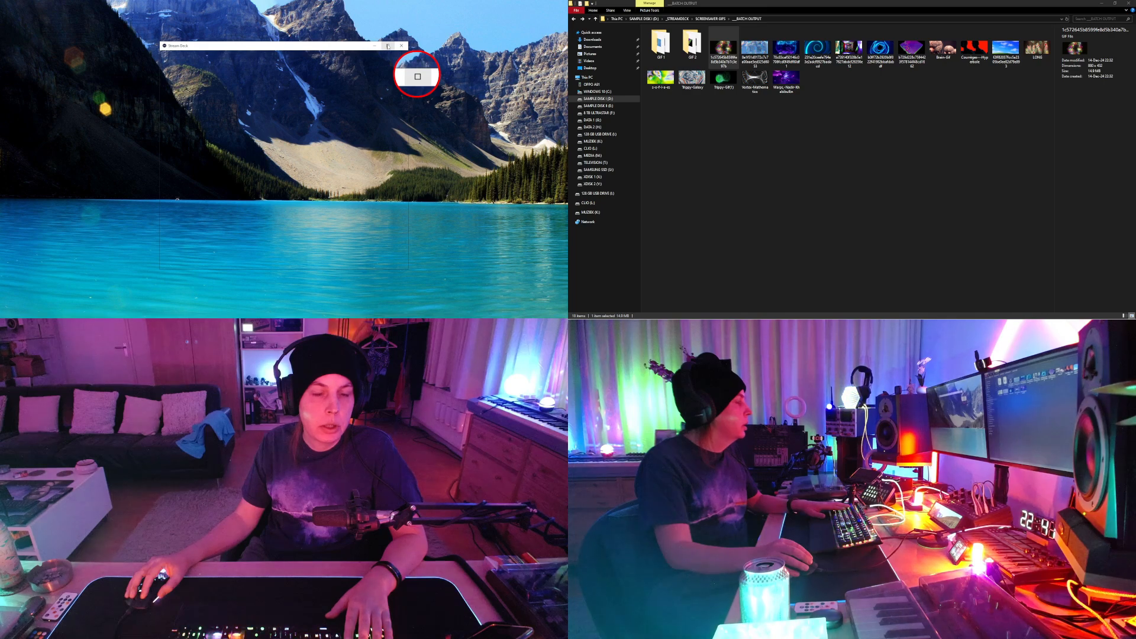
{"action": "left_click", "coordinate": [388, 46]}
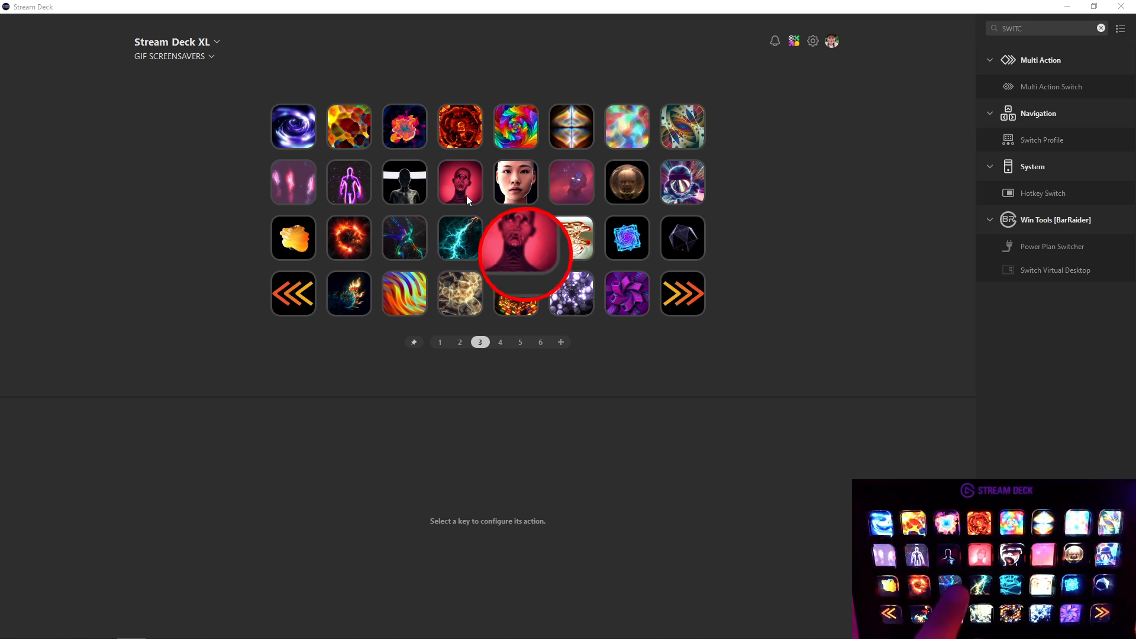
{"action": "double_click", "coordinate": [467, 197]}
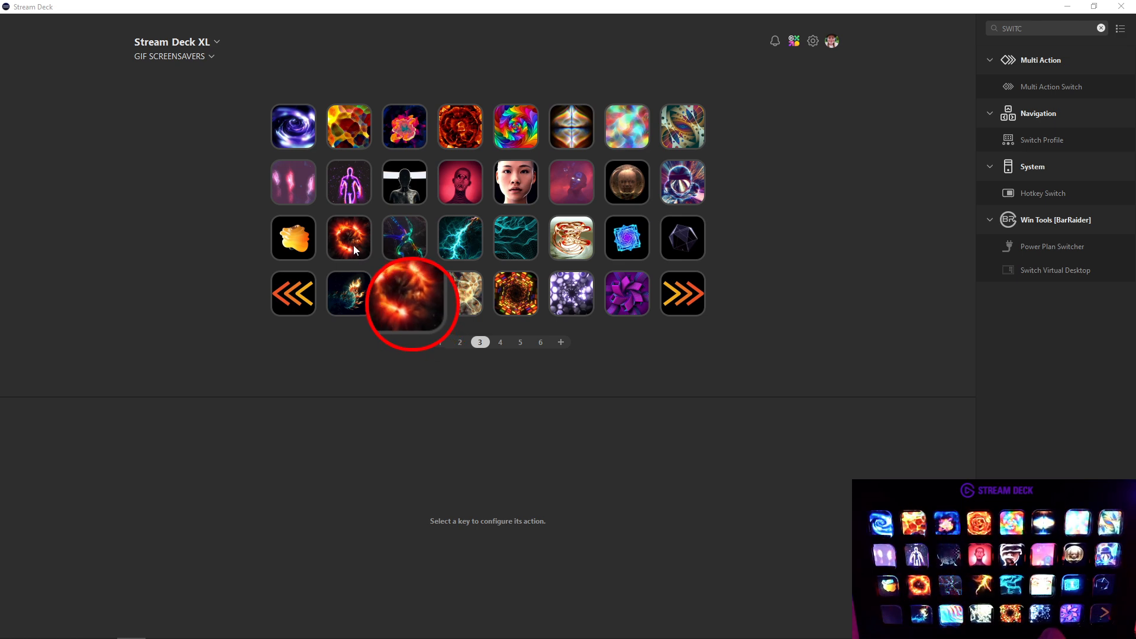
{"action": "scroll", "coordinate": [351, 247], "scroll_direction": "down", "scroll_amount": 1}
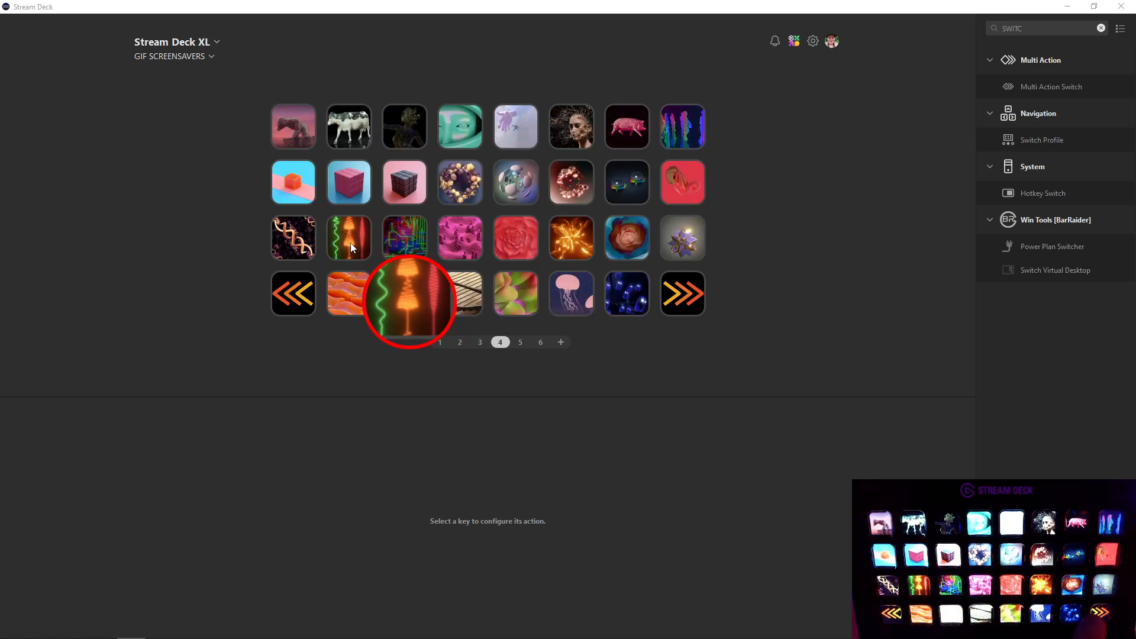
{"action": "double_click", "coordinate": [350, 243]}
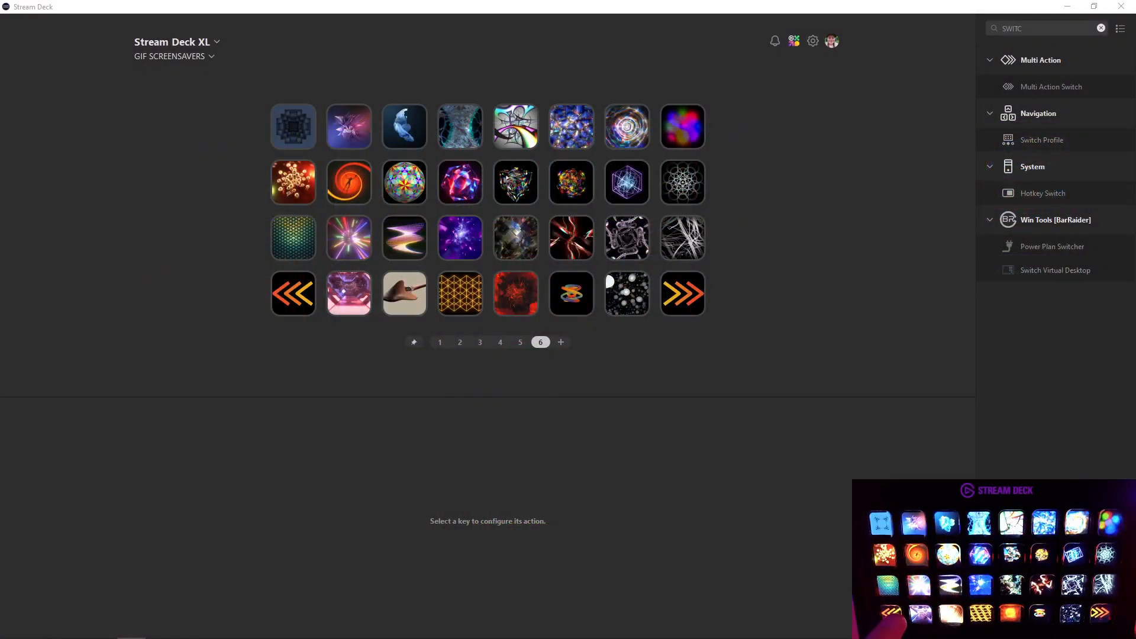
Add a new page to the GIF SCREENSAVERS profile and give its previous-page key the ARROW2 icon from the ICONS folder
{"action": "left_click", "coordinate": [561, 342]}
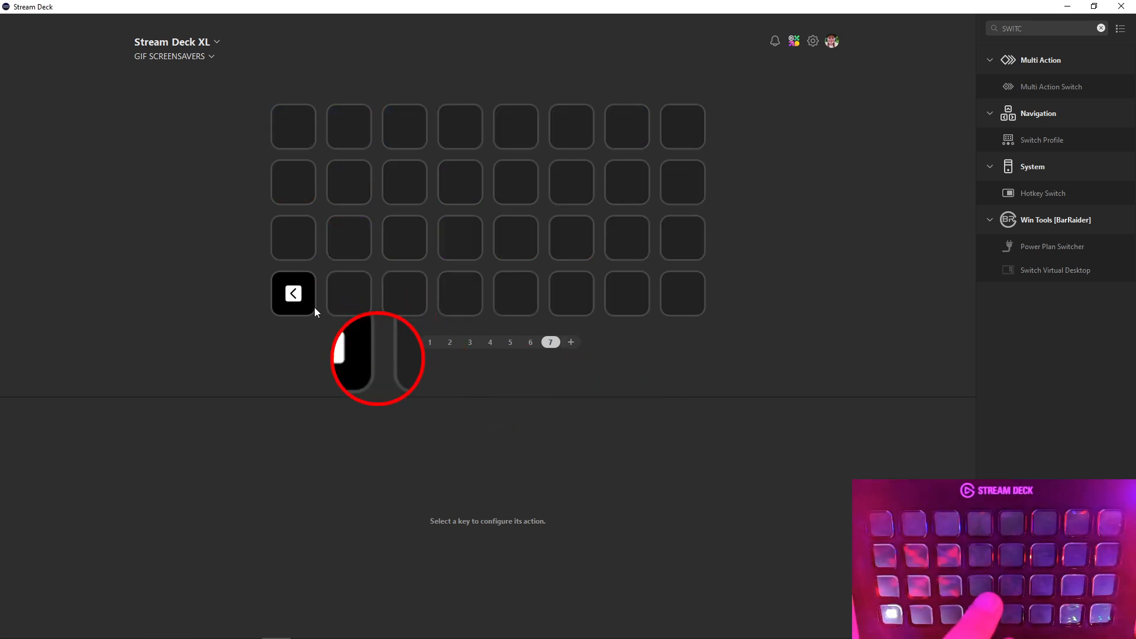
{"action": "left_click", "coordinate": [285, 297]}
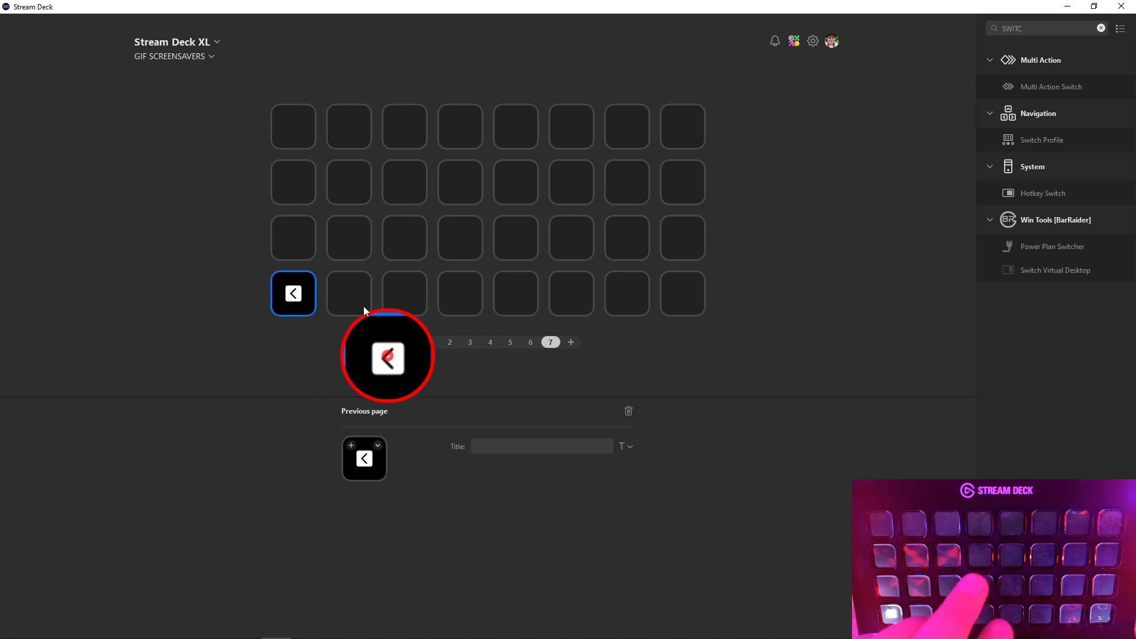
{"action": "left_click", "coordinate": [365, 464]}
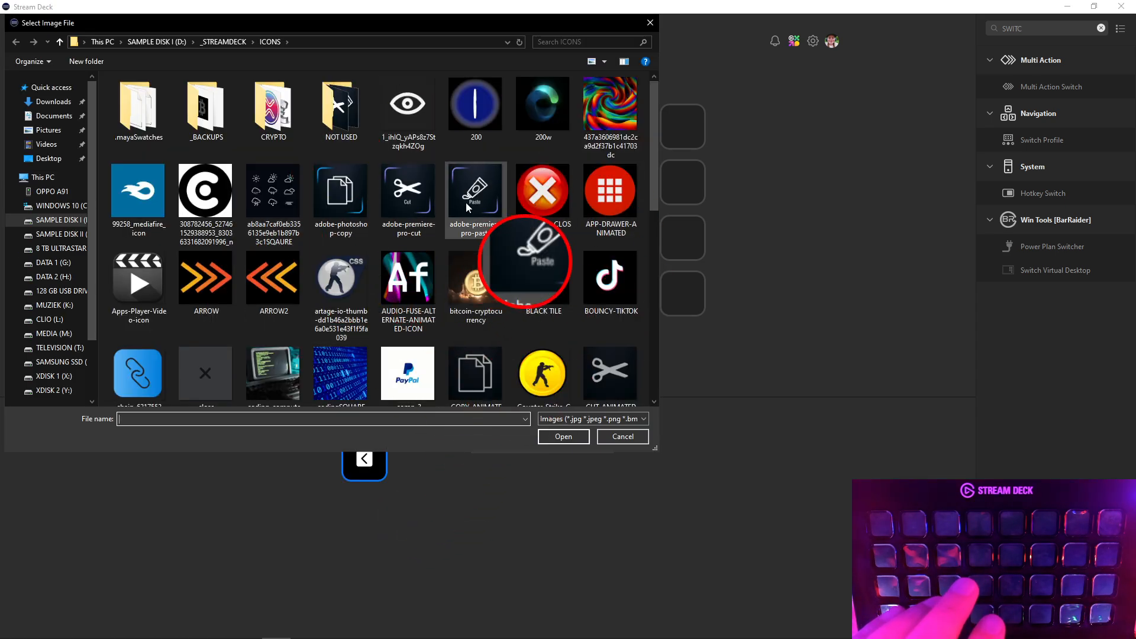
{"action": "scroll", "coordinate": [466, 201], "scroll_direction": "down", "scroll_amount": 10}
{"action": "scroll", "coordinate": [476, 259], "scroll_direction": "up", "scroll_amount": 10}
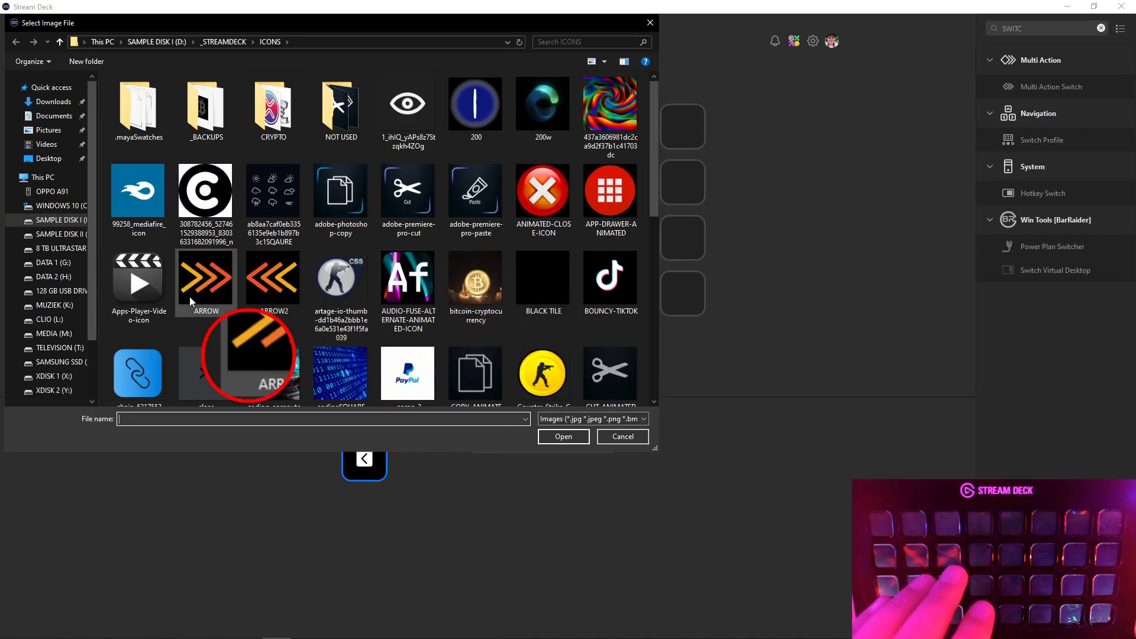
{"action": "left_click", "coordinate": [264, 290]}
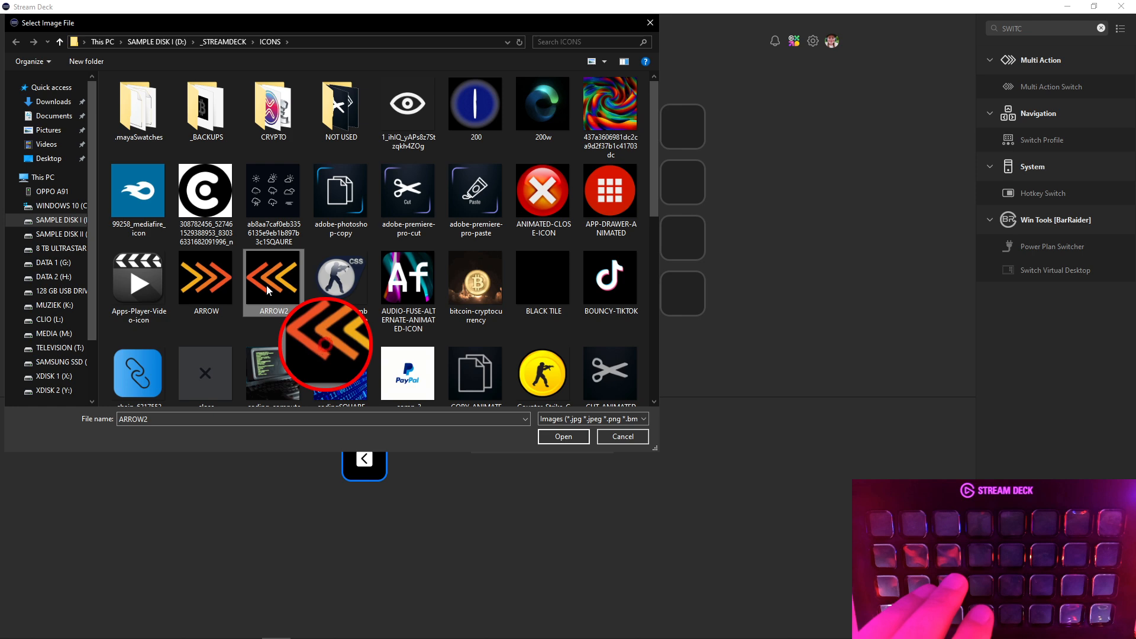
{"action": "double_click", "coordinate": [274, 290]}
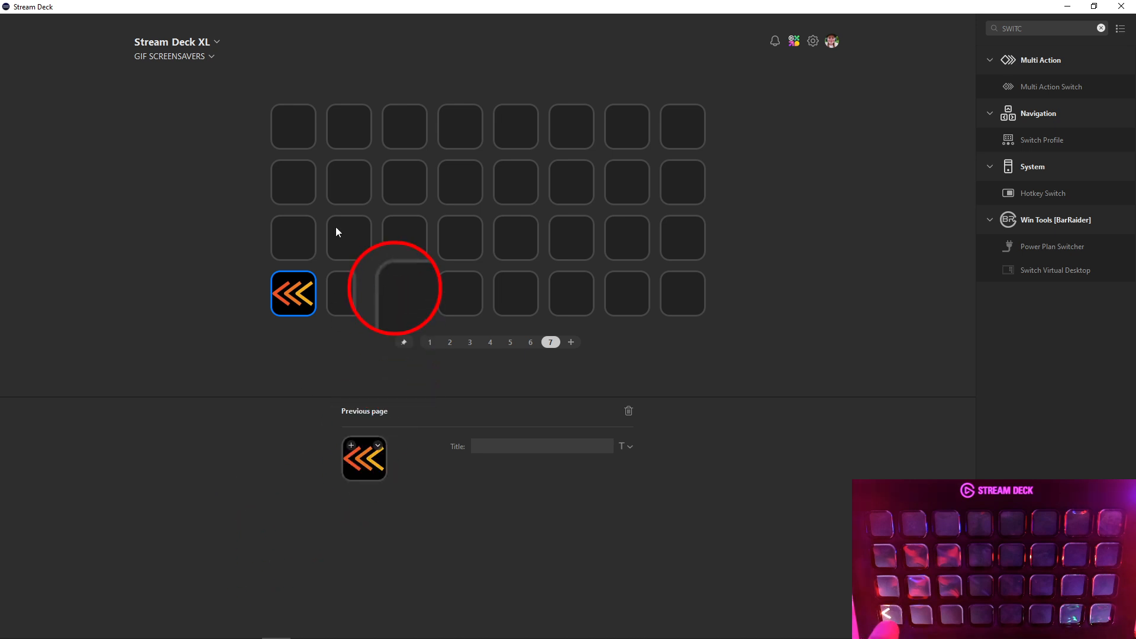
Create a folder on the first key of page 7 and select it for configuration
{"action": "left_click", "coordinate": [292, 140]}
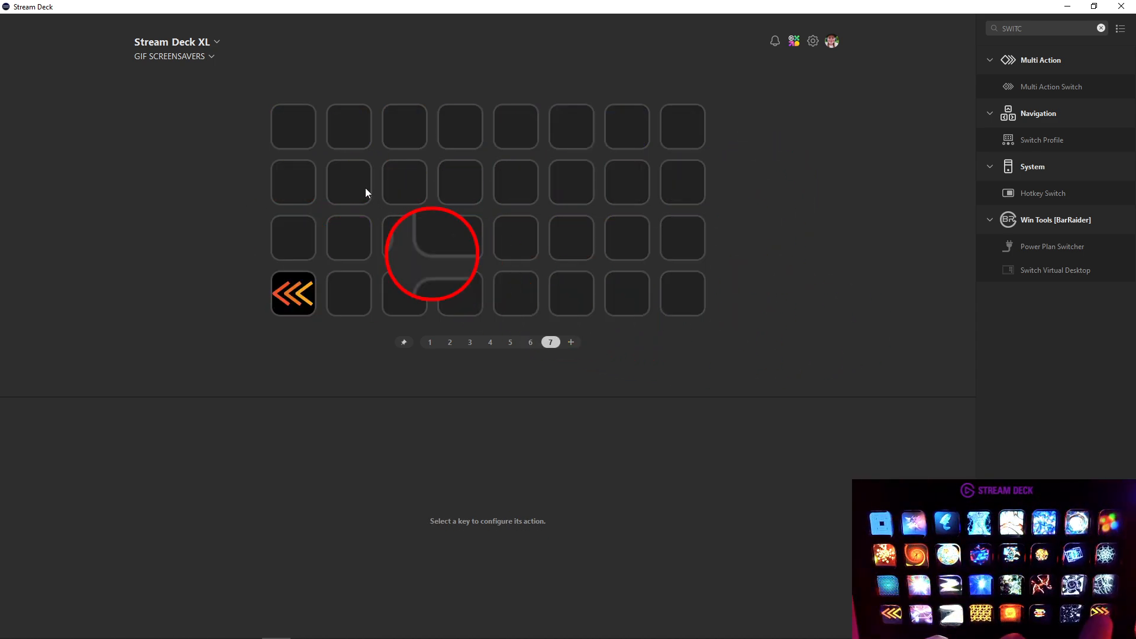
{"action": "right_click", "coordinate": [292, 122]}
{"action": "left_click", "coordinate": [328, 130]}
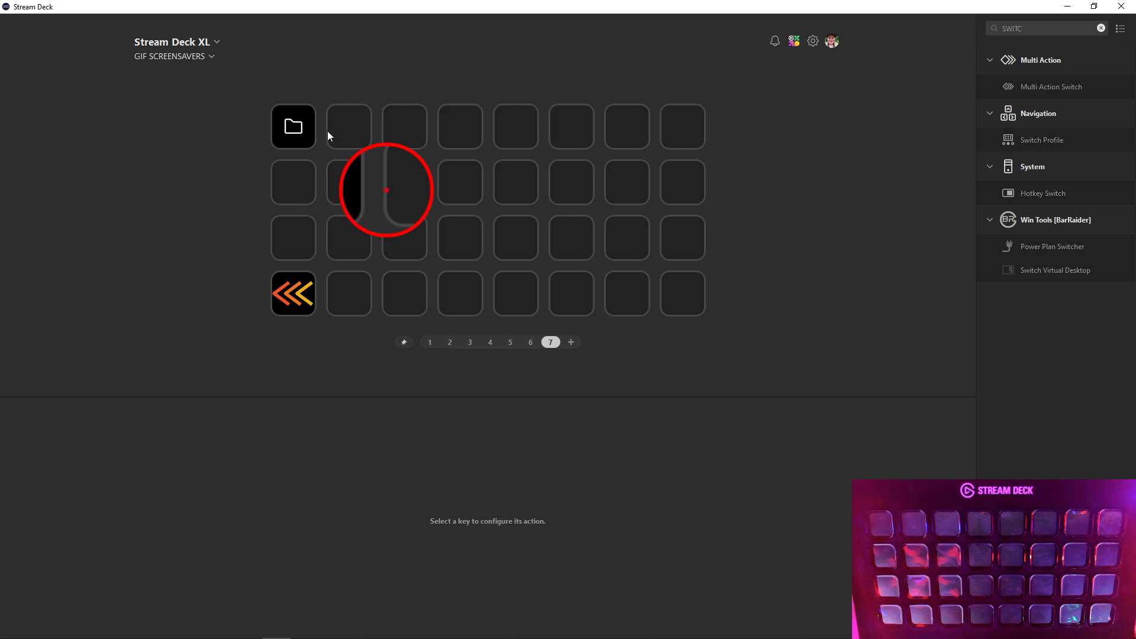
{"action": "left_click", "coordinate": [293, 127]}
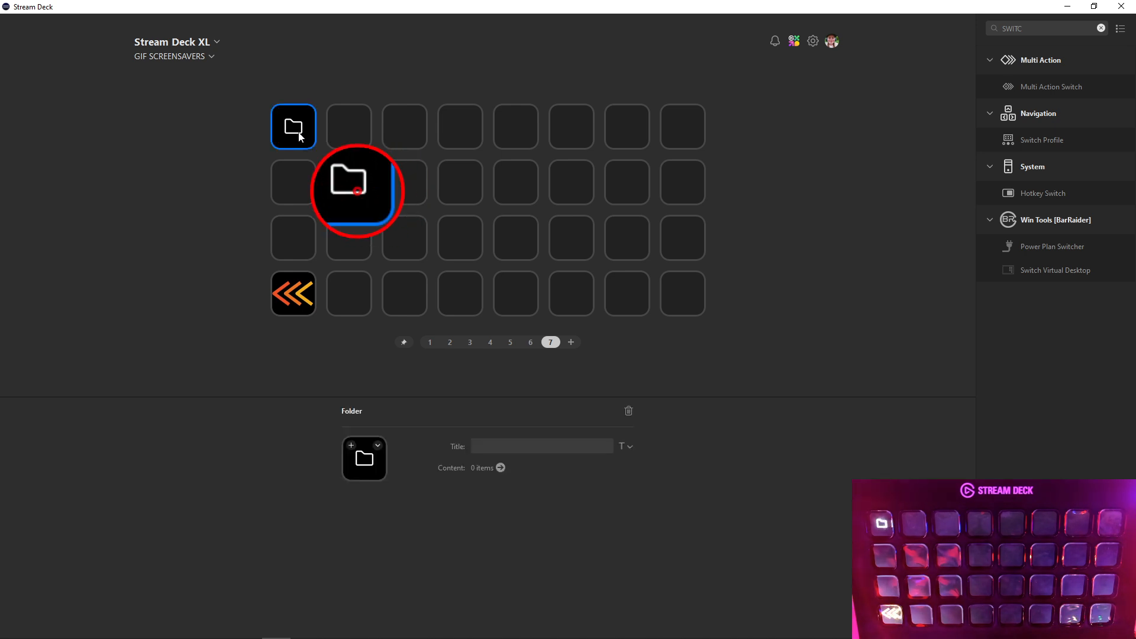
Start choosing an icon for the folder key by browsing to SCREENSAVER GIFS, __BATCH OUTPUT, GIF 1, down to the full-size GIF
{"action": "left_click", "coordinate": [372, 471]}
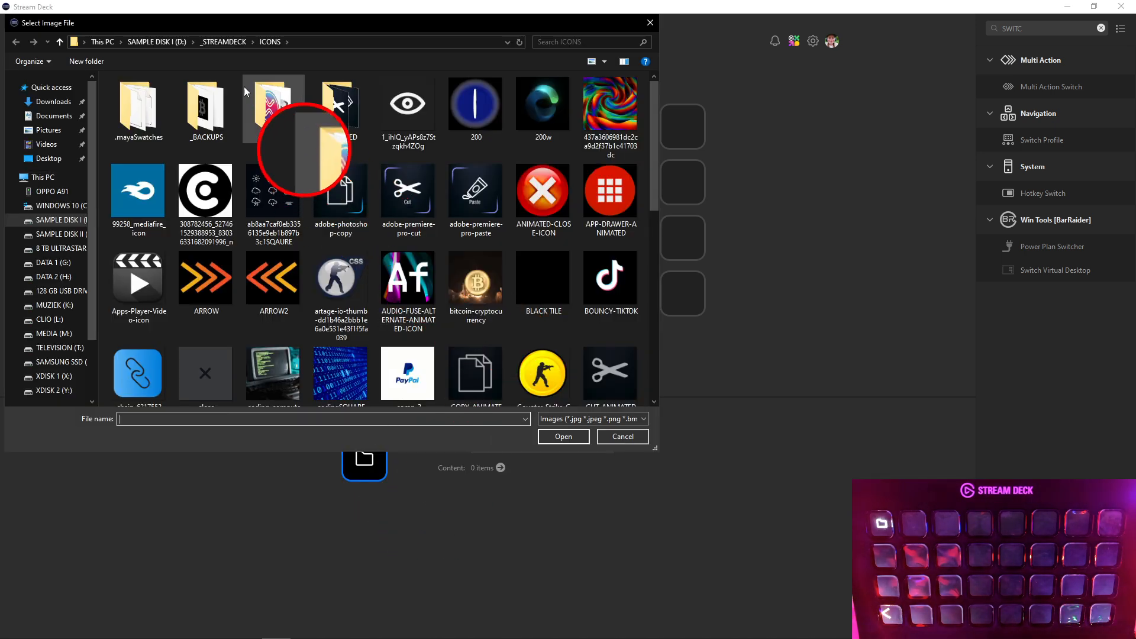
{"action": "left_click", "coordinate": [224, 42]}
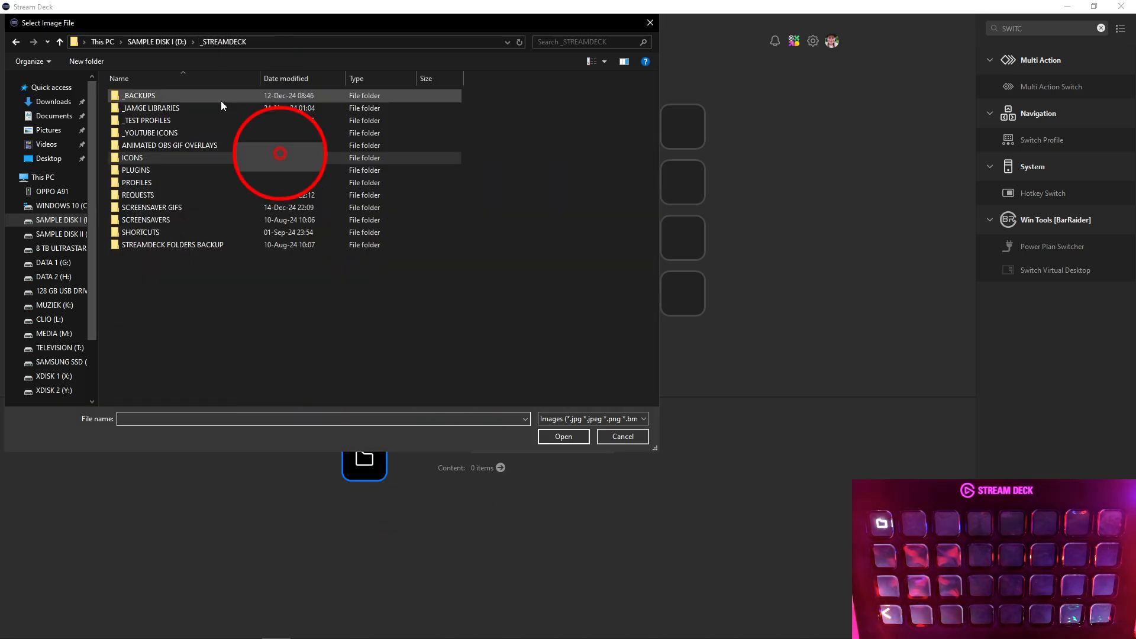
{"action": "double_click", "coordinate": [182, 208]}
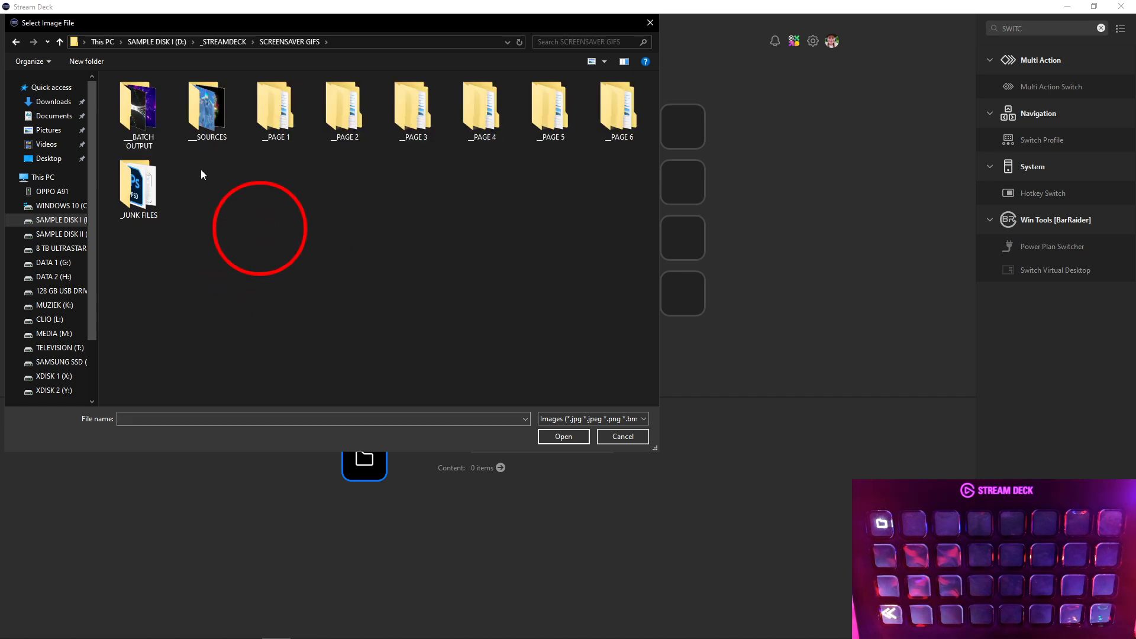
{"action": "double_click", "coordinate": [142, 118]}
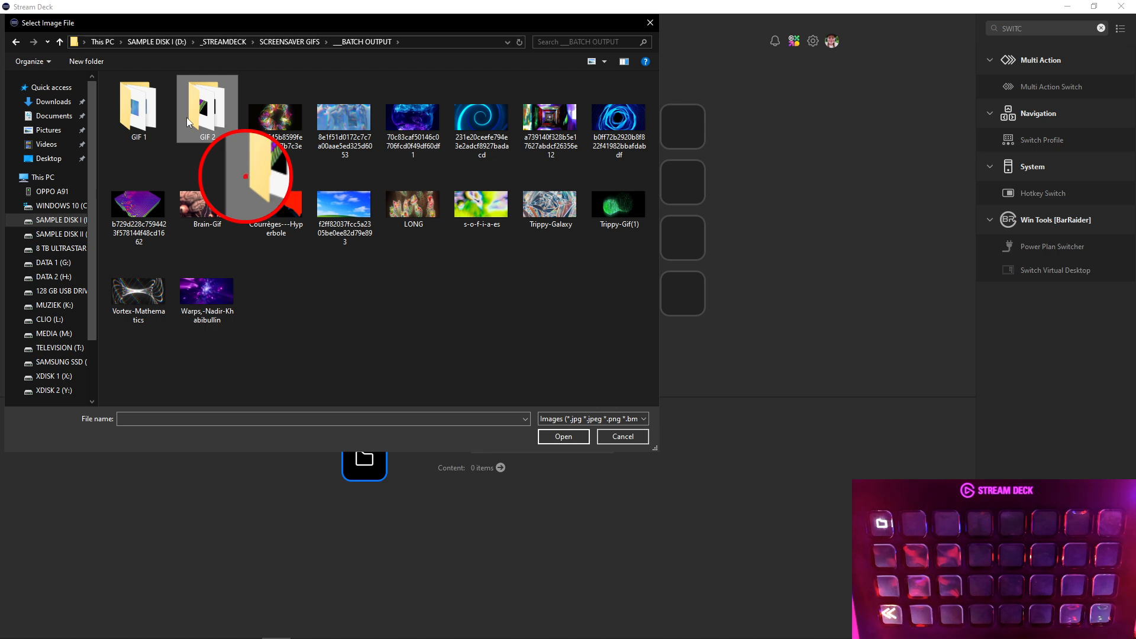
{"action": "double_click", "coordinate": [201, 115]}
{"action": "left_click", "coordinate": [349, 42]}
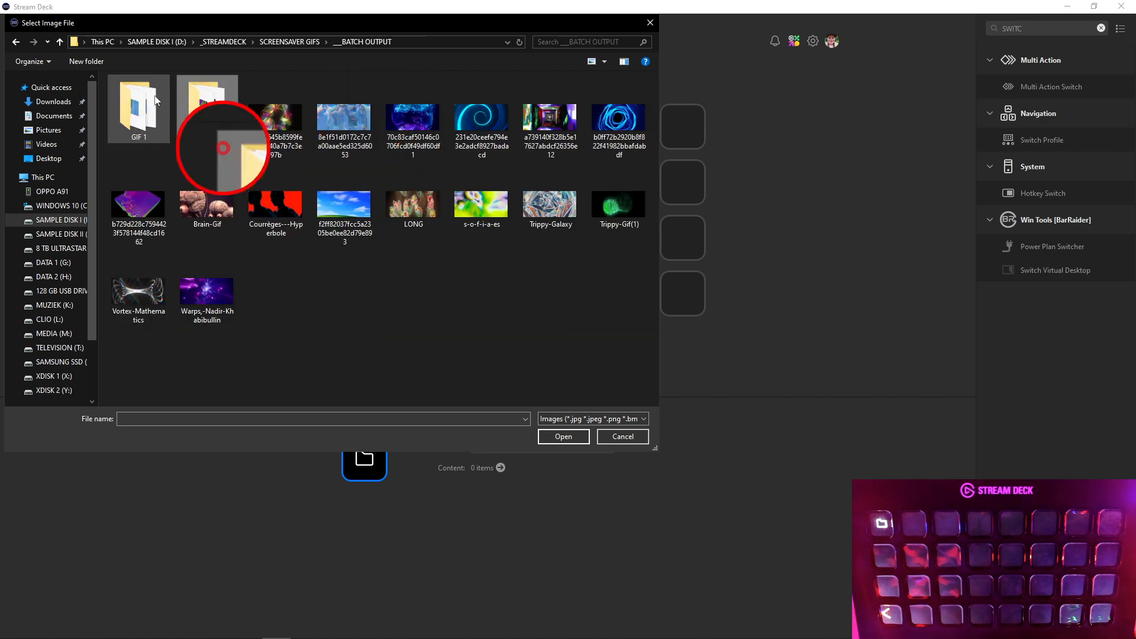
{"action": "double_click", "coordinate": [133, 116]}
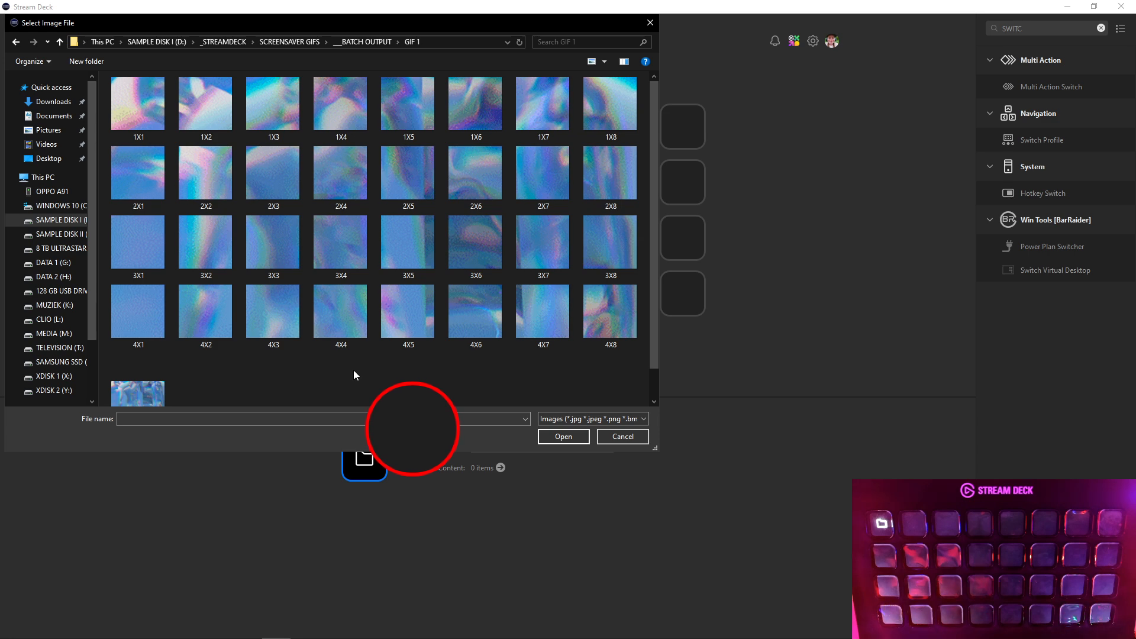
{"action": "scroll", "coordinate": [353, 370], "scroll_direction": "down", "scroll_amount": 1}
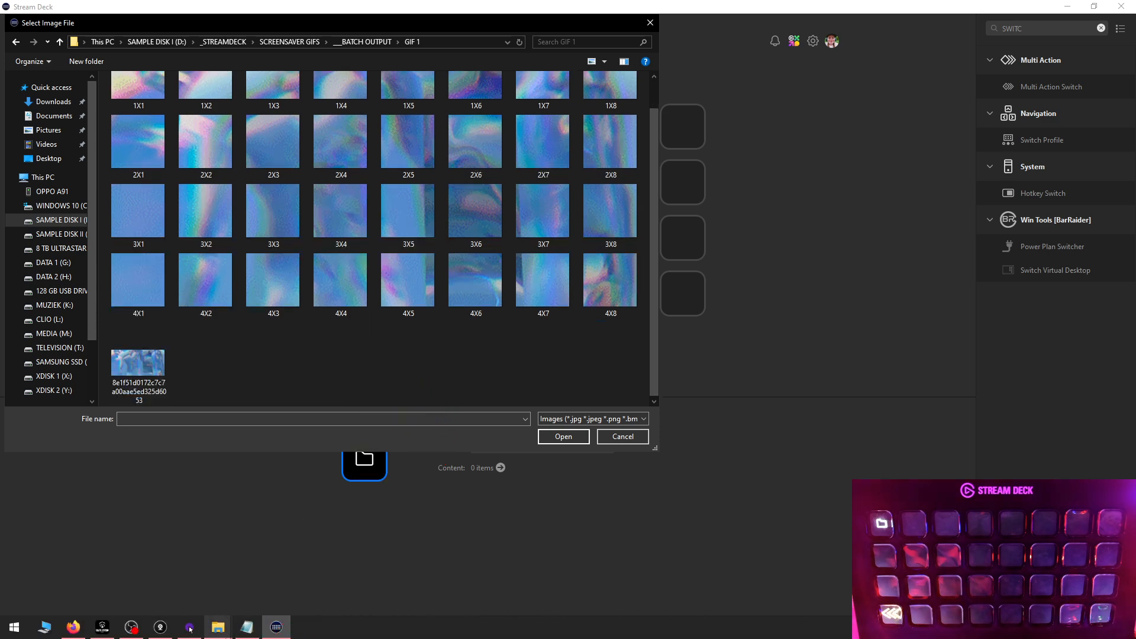
Switch to Photoshop and set the canvas size of the blue-figures source GIF to 450 × 450 pixels
{"action": "mouse_move", "coordinate": [219, 627]}
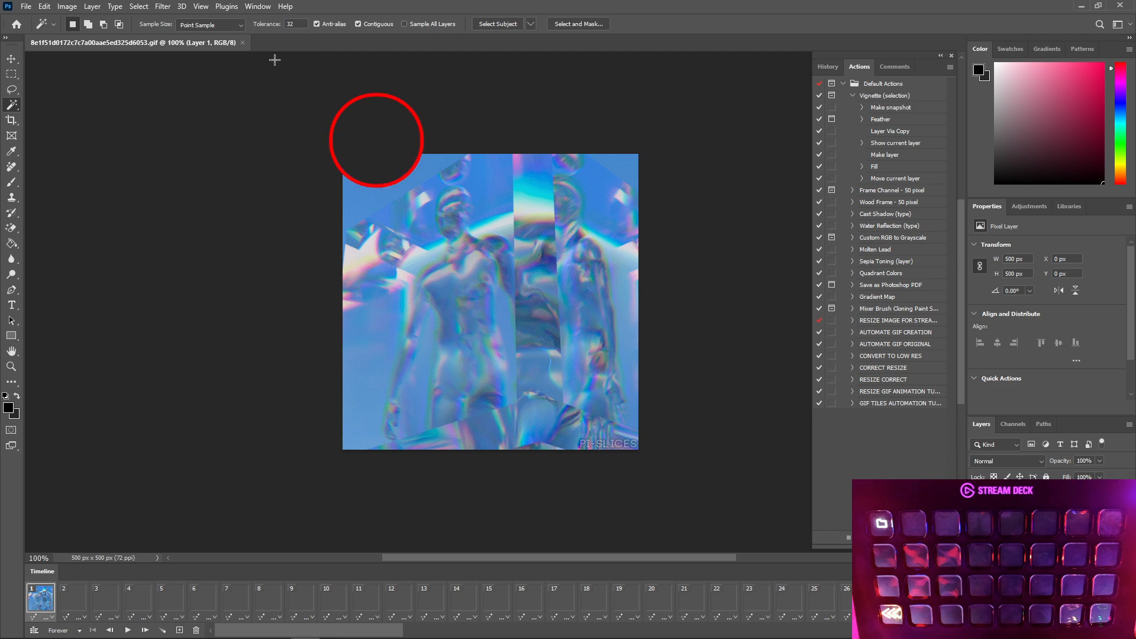
{"action": "left_click", "coordinate": [67, 6]}
{"action": "mouse_move", "coordinate": [116, 117]}
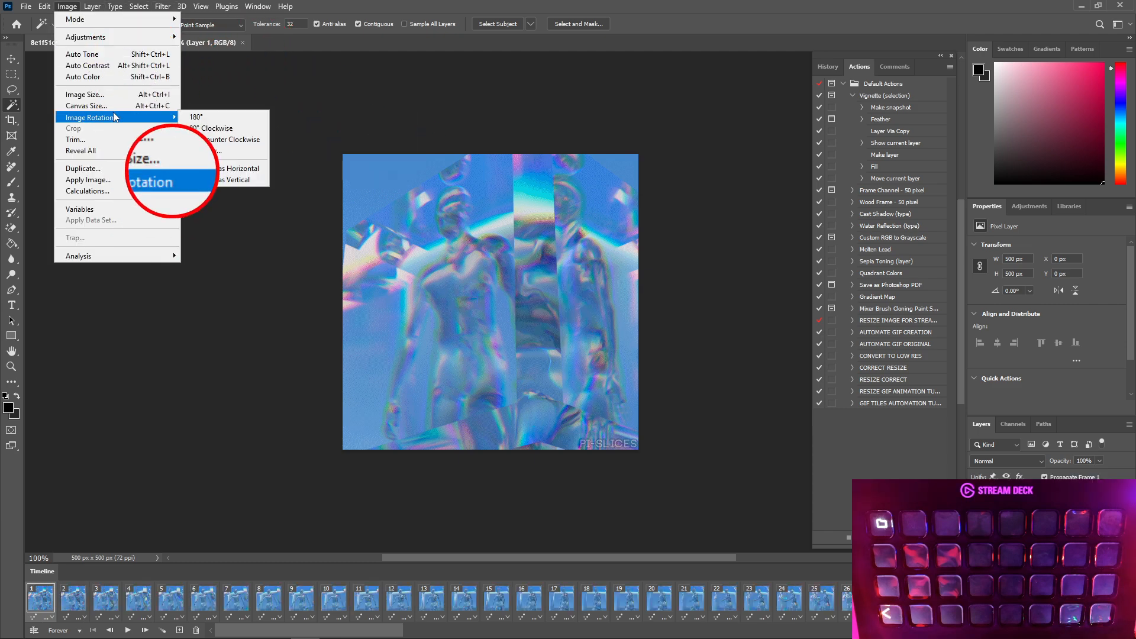
{"action": "left_click", "coordinate": [86, 106]}
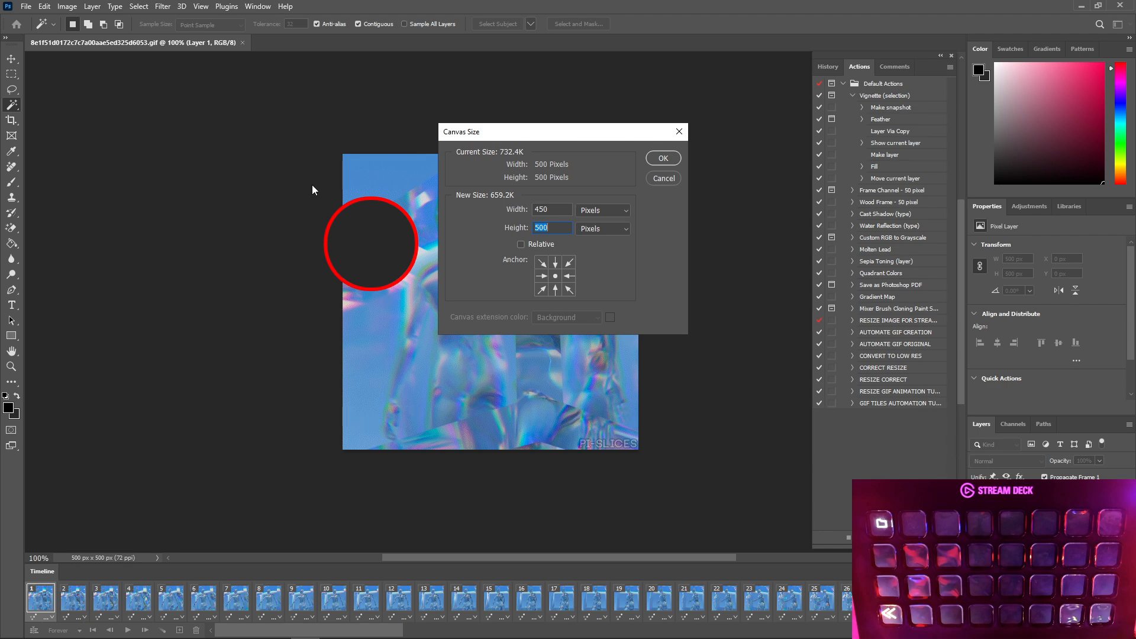
{"action": "key", "text": "Return"}
{"action": "key", "text": "Return"}
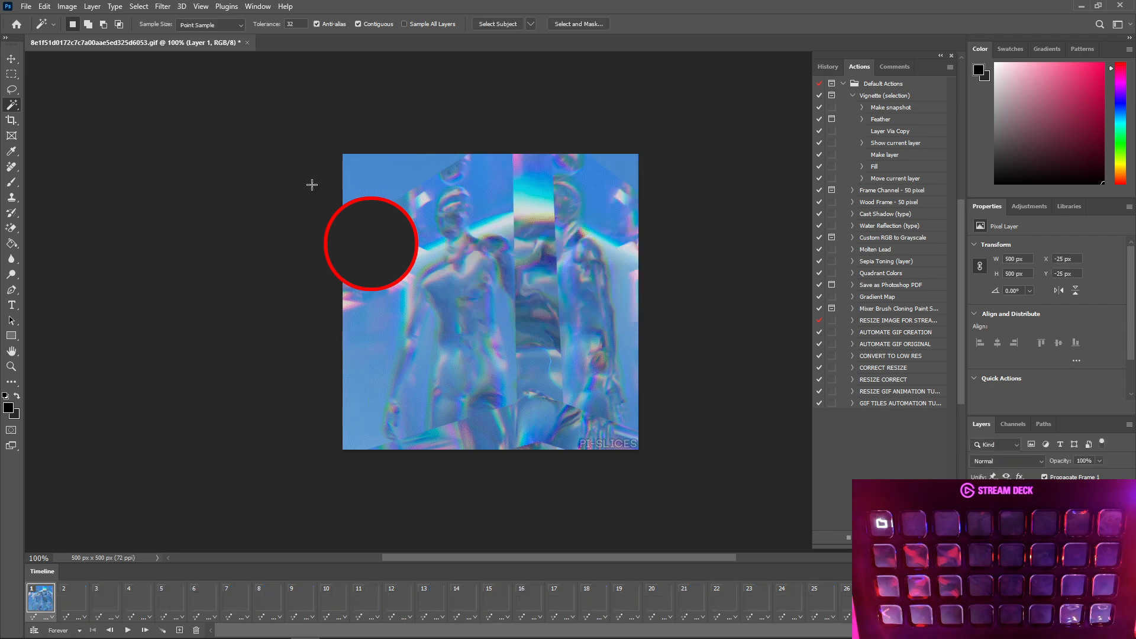
Export the cropped animation for web with the STREAMDECK GIFS preset and save it in the GIF 1 folder of __BATCH OUTPUT
{"action": "left_click", "coordinate": [22, 6]}
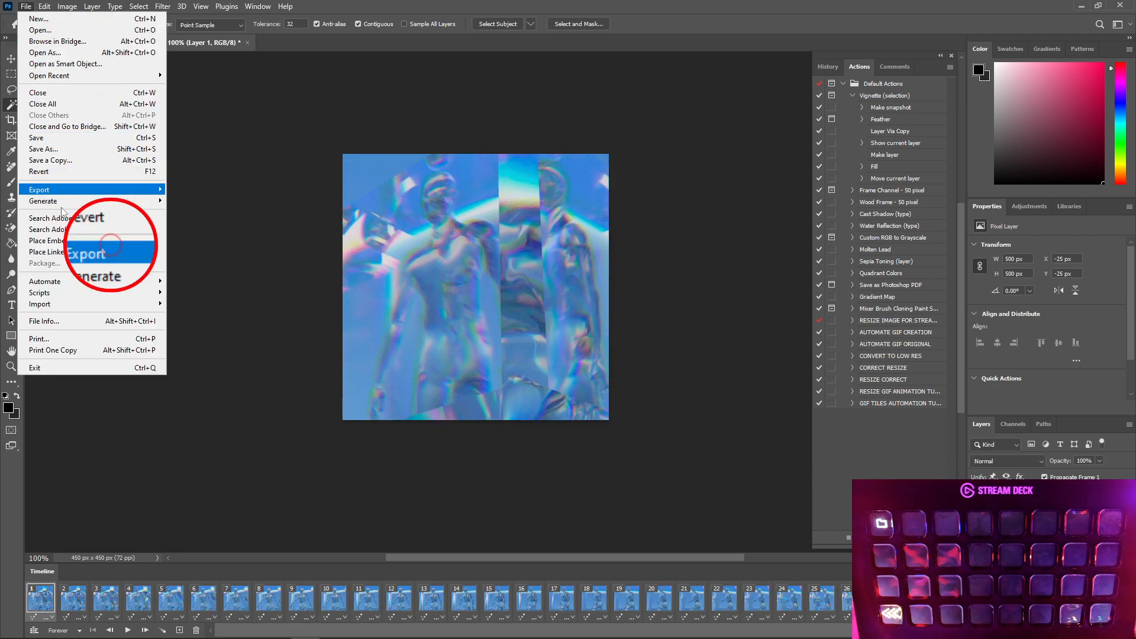
{"action": "mouse_move", "coordinate": [105, 190]}
{"action": "left_click", "coordinate": [204, 236]}
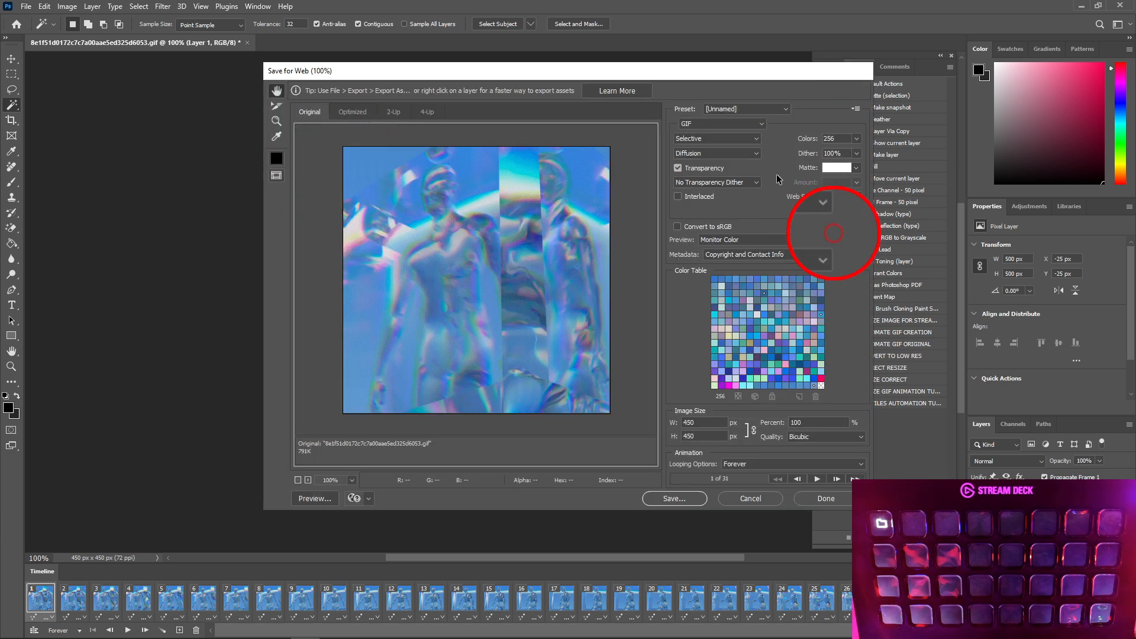
{"action": "left_click", "coordinate": [732, 109]}
{"action": "left_click", "coordinate": [757, 227]}
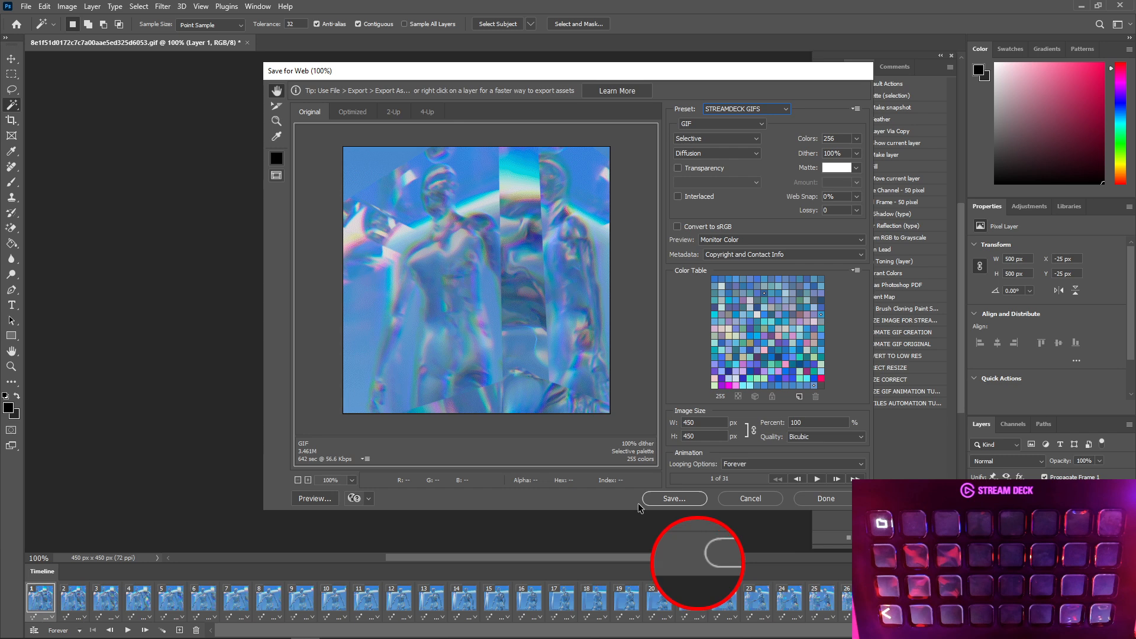
{"action": "left_click", "coordinate": [675, 498]}
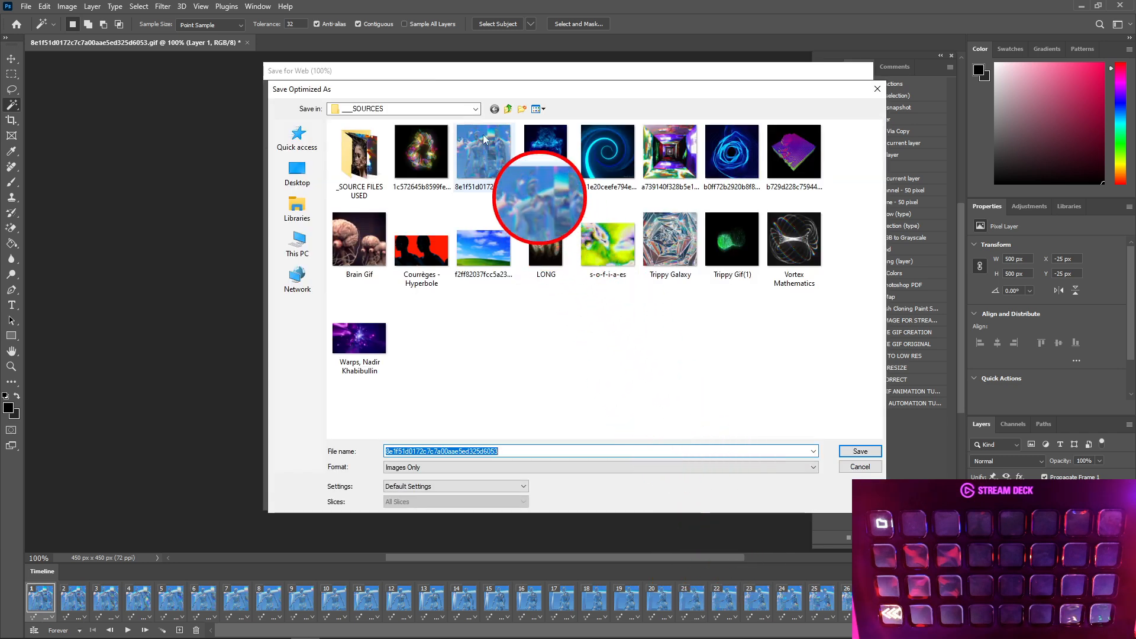
{"action": "double_click", "coordinate": [359, 163]}
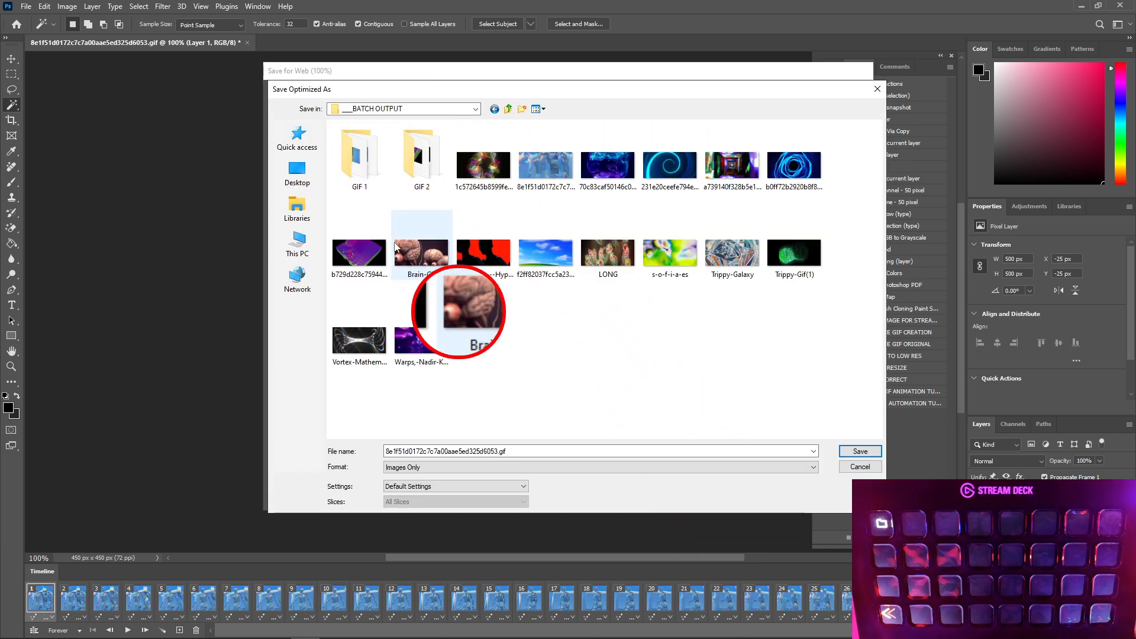
{"action": "double_click", "coordinate": [361, 169]}
{"action": "left_click", "coordinate": [532, 452]}
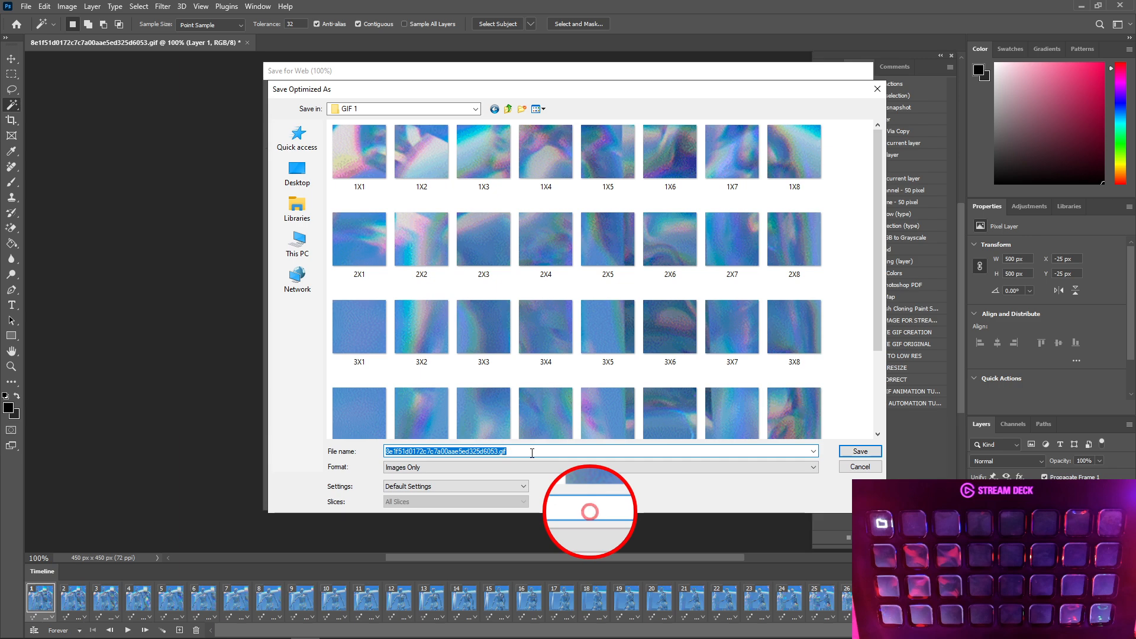
{"action": "key", "text": "Return"}
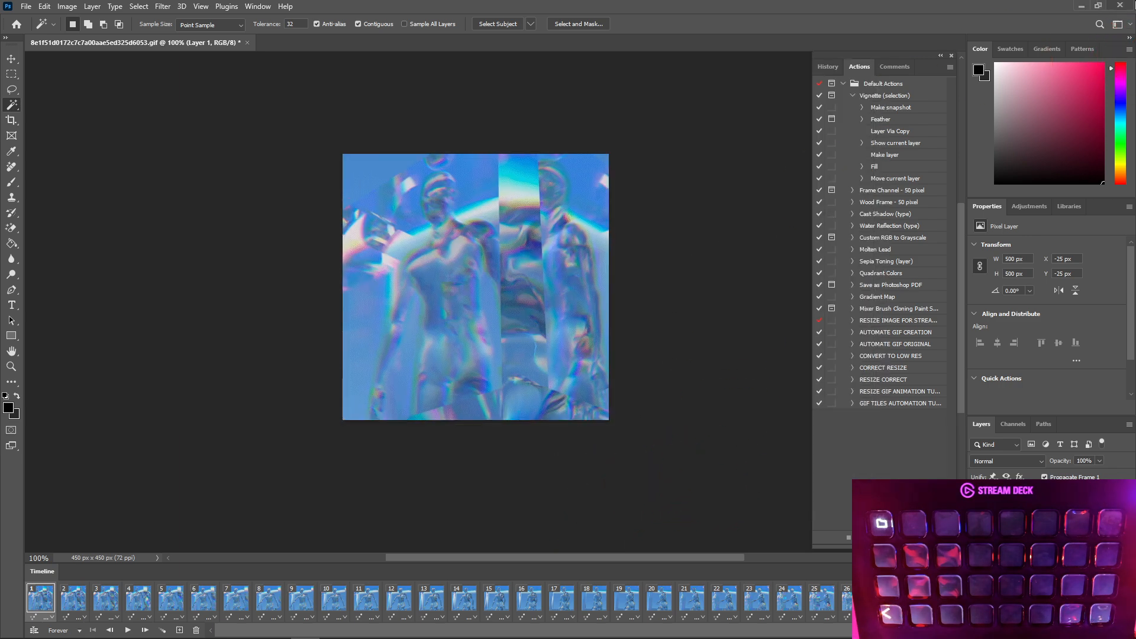
Close Photoshop without saving the document and apply the newly exported square GIF as the folder key's icon
{"action": "left_click", "coordinate": [1127, 5]}
{"action": "left_click", "coordinate": [545, 249]}
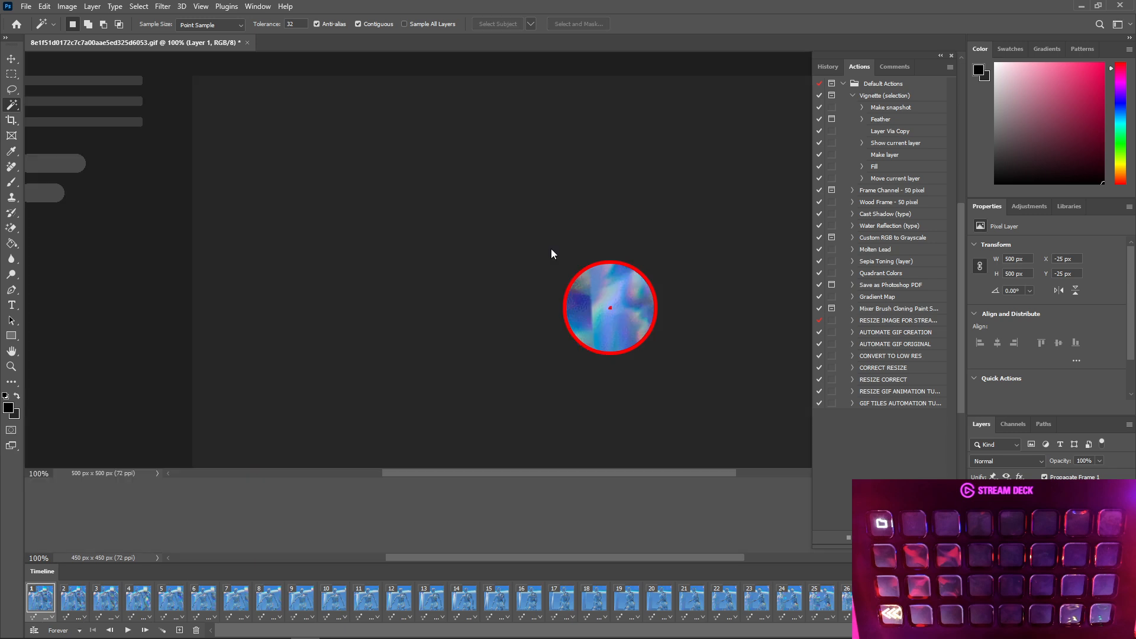
{"action": "double_click", "coordinate": [212, 373]}
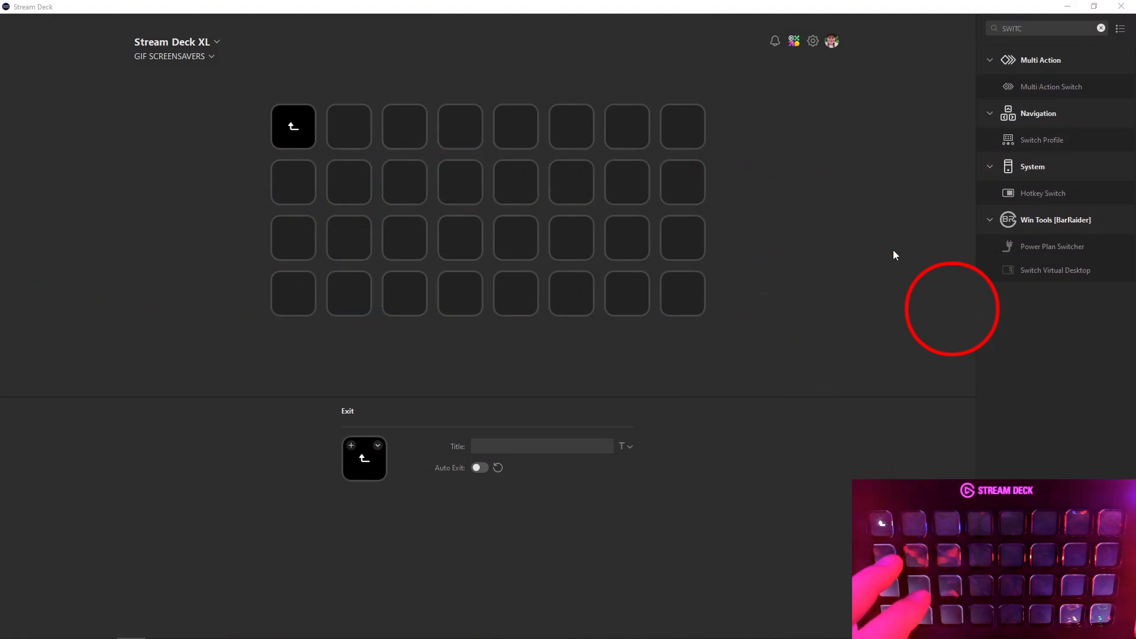
Add a Switch Profile action to each of the seven empty keys in the folder's first row
{"action": "left_click_drag", "start_coordinate": [1046, 145], "coordinate": [357, 139]}
{"action": "left_click_drag", "start_coordinate": [1051, 141], "coordinate": [463, 136]}
{"action": "left_click_drag", "start_coordinate": [1039, 143], "coordinate": [498, 127]}
{"action": "left_click_drag", "start_coordinate": [1047, 138], "coordinate": [583, 132]}
{"action": "left_click_drag", "start_coordinate": [1042, 139], "coordinate": [628, 130]}
Fill all eight keys of the second row with Switch Profile actions
{"action": "left_click_drag", "start_coordinate": [1030, 137], "coordinate": [313, 184]}
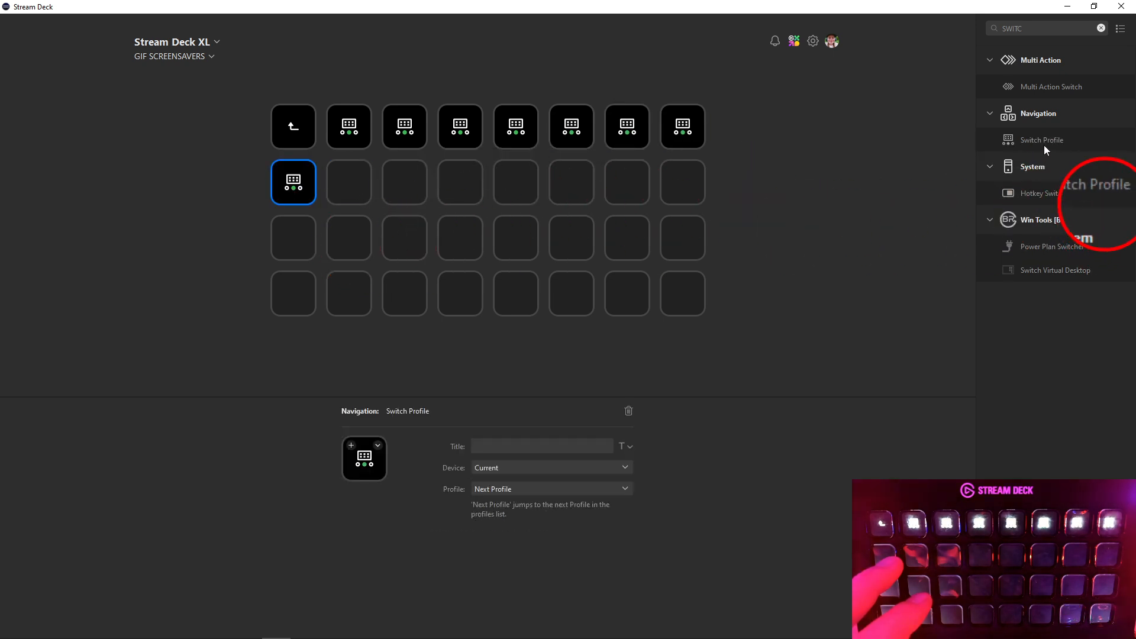
{"action": "left_click_drag", "start_coordinate": [1044, 142], "coordinate": [351, 183]}
{"action": "left_click_drag", "start_coordinate": [1042, 139], "coordinate": [409, 187]}
{"action": "left_click_drag", "start_coordinate": [1048, 137], "coordinate": [462, 188]}
{"action": "left_click_drag", "start_coordinate": [1044, 147], "coordinate": [512, 187]}
{"action": "left_click_drag", "start_coordinate": [1023, 139], "coordinate": [577, 199]}
{"action": "left_click_drag", "start_coordinate": [1059, 141], "coordinate": [627, 183]}
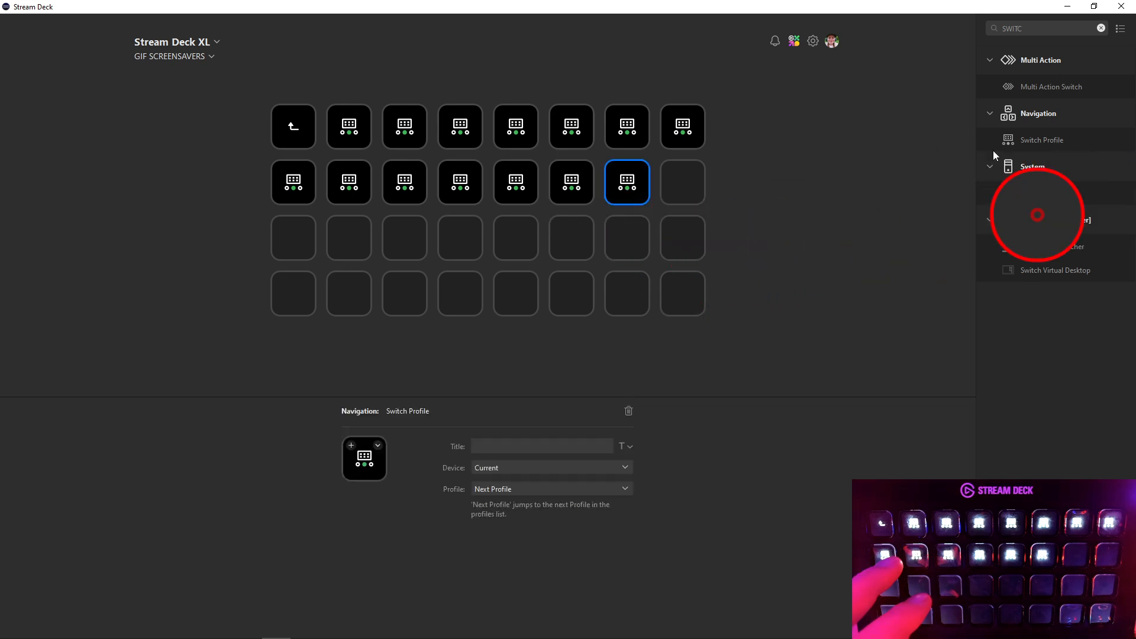
{"action": "left_click_drag", "start_coordinate": [993, 147], "coordinate": [683, 182]}
Place Switch Profile actions on all eight keys of the third row
{"action": "left_click_drag", "start_coordinate": [1035, 139], "coordinate": [349, 243]}
{"action": "left_click_drag", "start_coordinate": [1039, 142], "coordinate": [392, 248]}
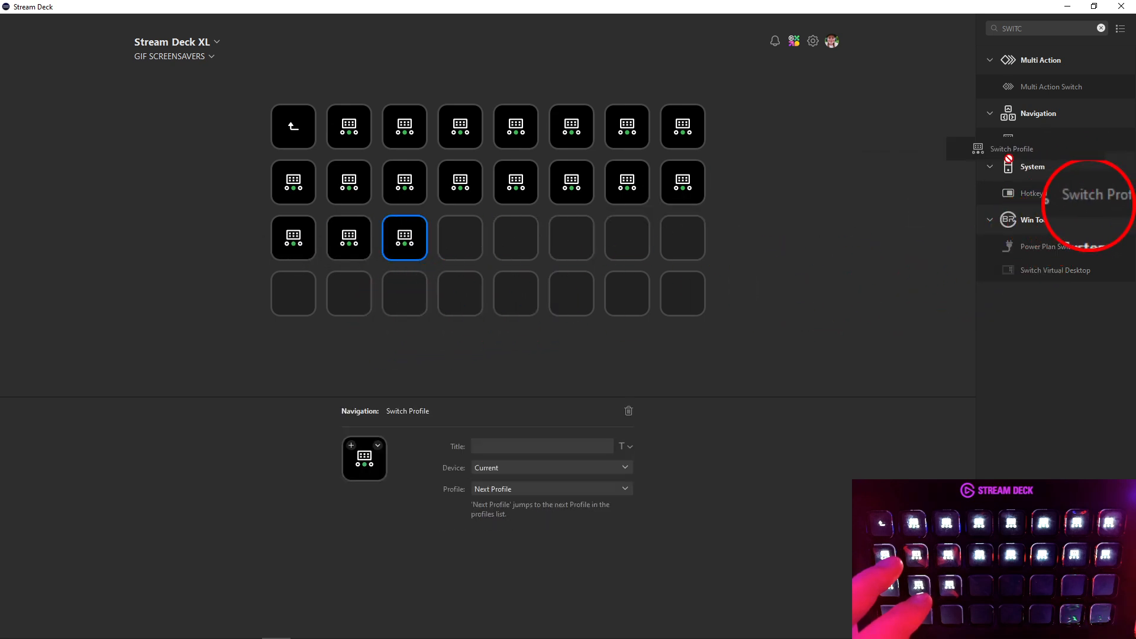
{"action": "left_click_drag", "start_coordinate": [1009, 159], "coordinate": [467, 261]}
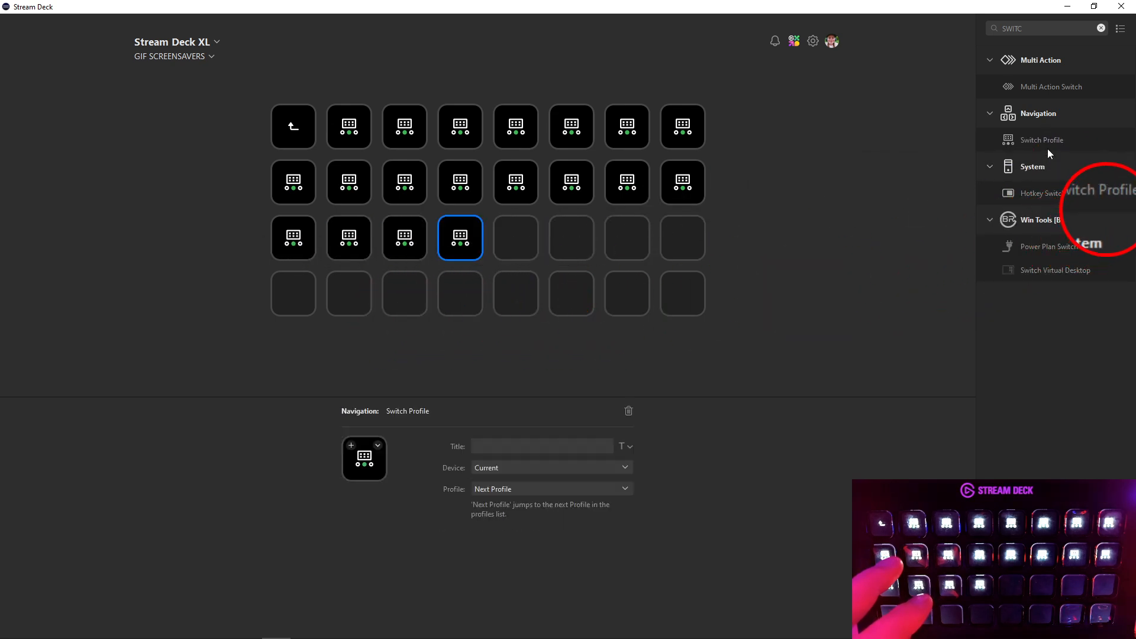
{"action": "left_click_drag", "start_coordinate": [1047, 148], "coordinate": [519, 258]}
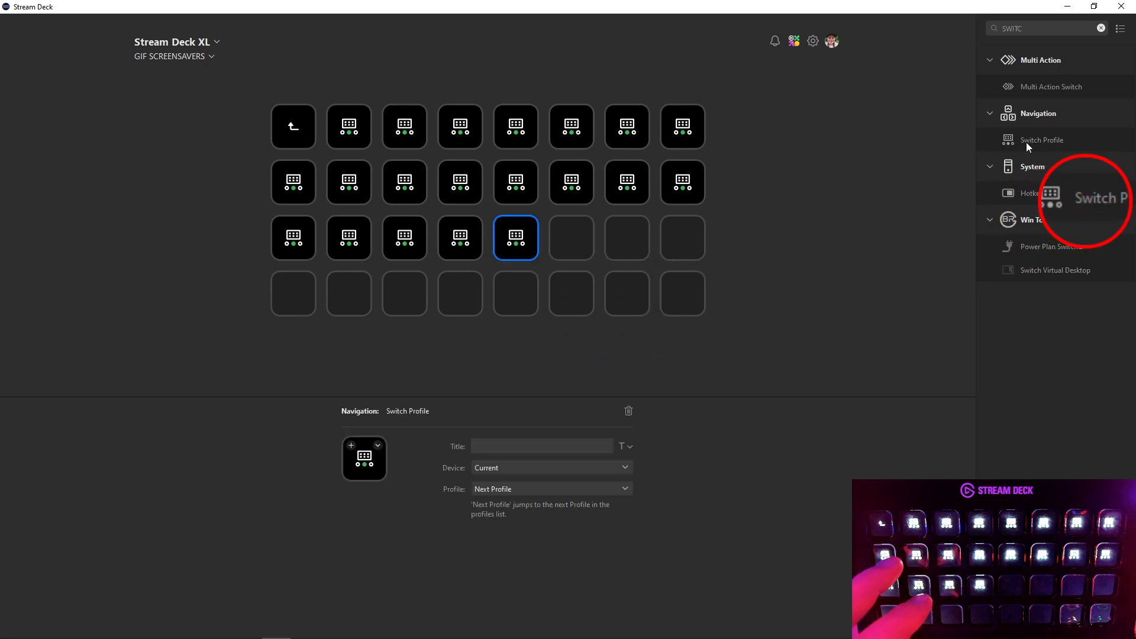
{"action": "left_click_drag", "start_coordinate": [1028, 145], "coordinate": [588, 250]}
{"action": "left_click_drag", "start_coordinate": [1059, 142], "coordinate": [687, 243]}
{"action": "left_click", "coordinate": [649, 254]}
Place Switch Profile actions on all eight keys of the fourth row
{"action": "left_click_drag", "start_coordinate": [1036, 141], "coordinate": [311, 304]}
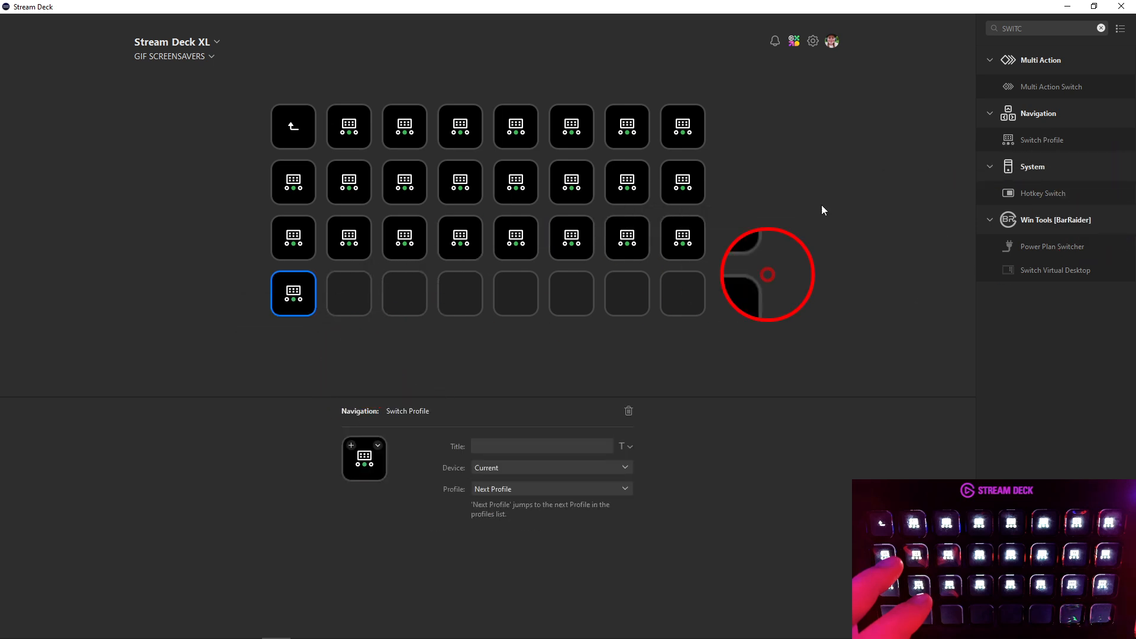
{"action": "left_click_drag", "start_coordinate": [1053, 144], "coordinate": [379, 291]}
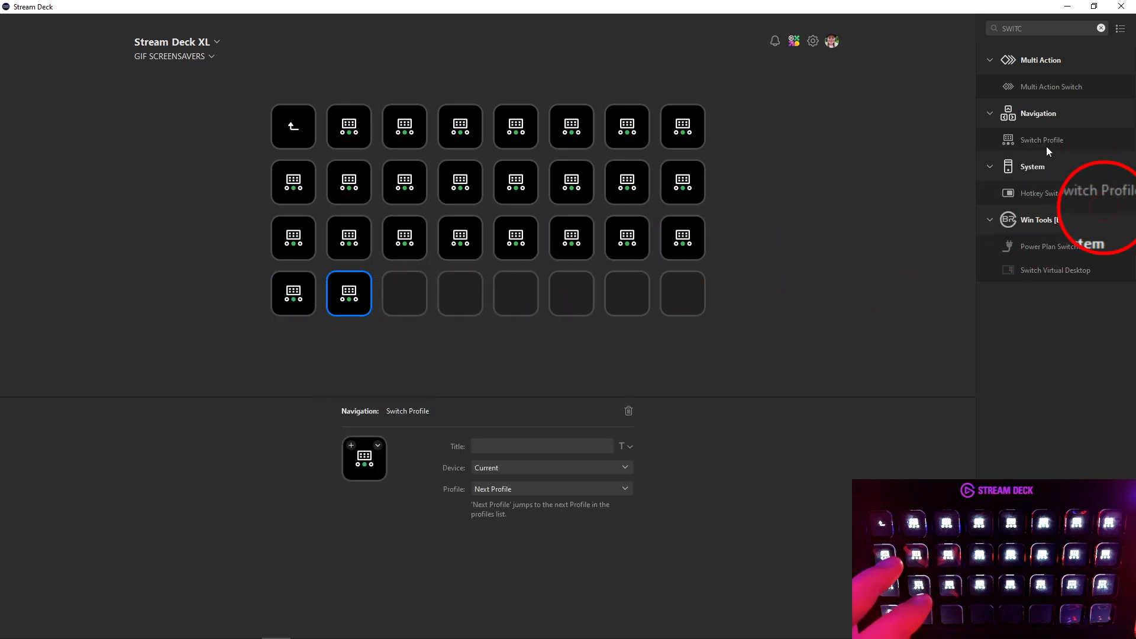
{"action": "left_click_drag", "start_coordinate": [1046, 147], "coordinate": [403, 296]}
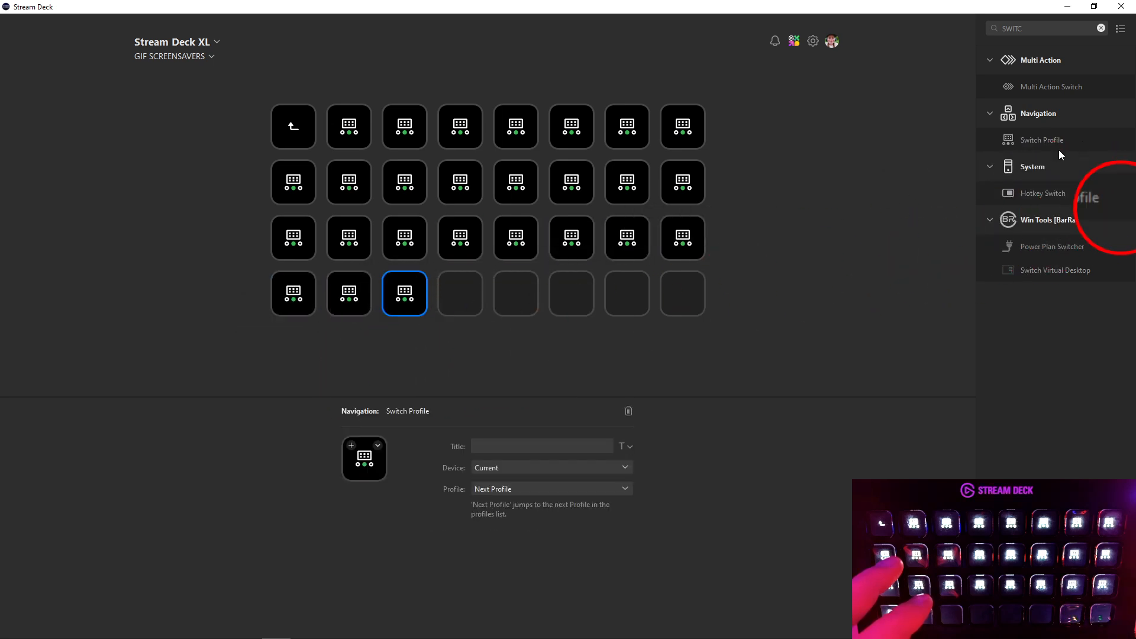
{"action": "left_click_drag", "start_coordinate": [1057, 145], "coordinate": [464, 305]}
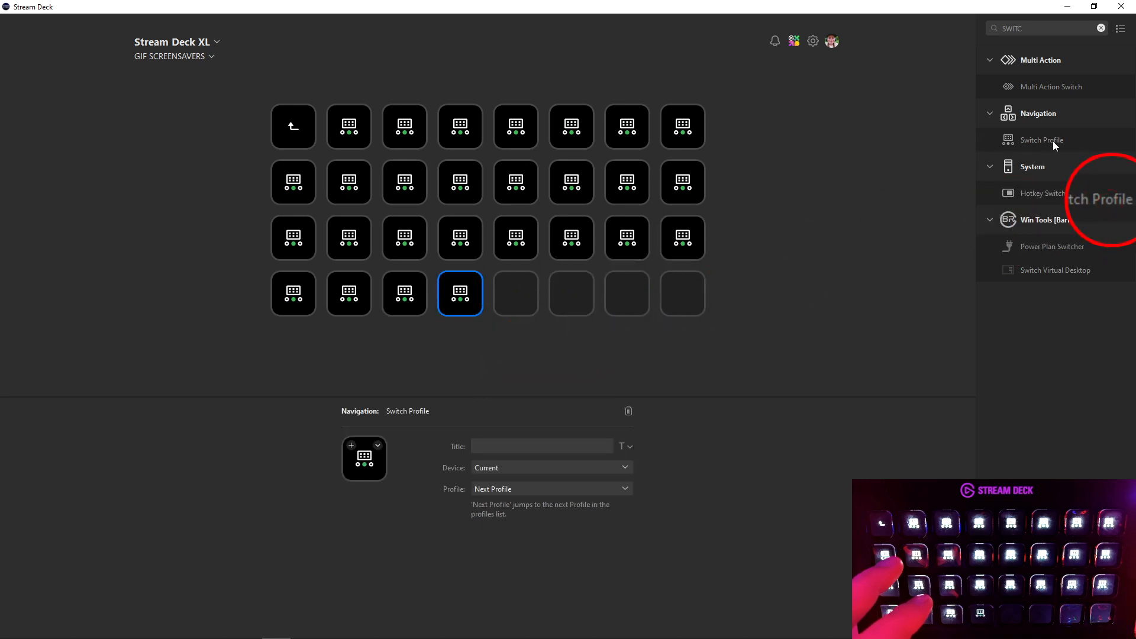
{"action": "left_click_drag", "start_coordinate": [1053, 140], "coordinate": [542, 298]}
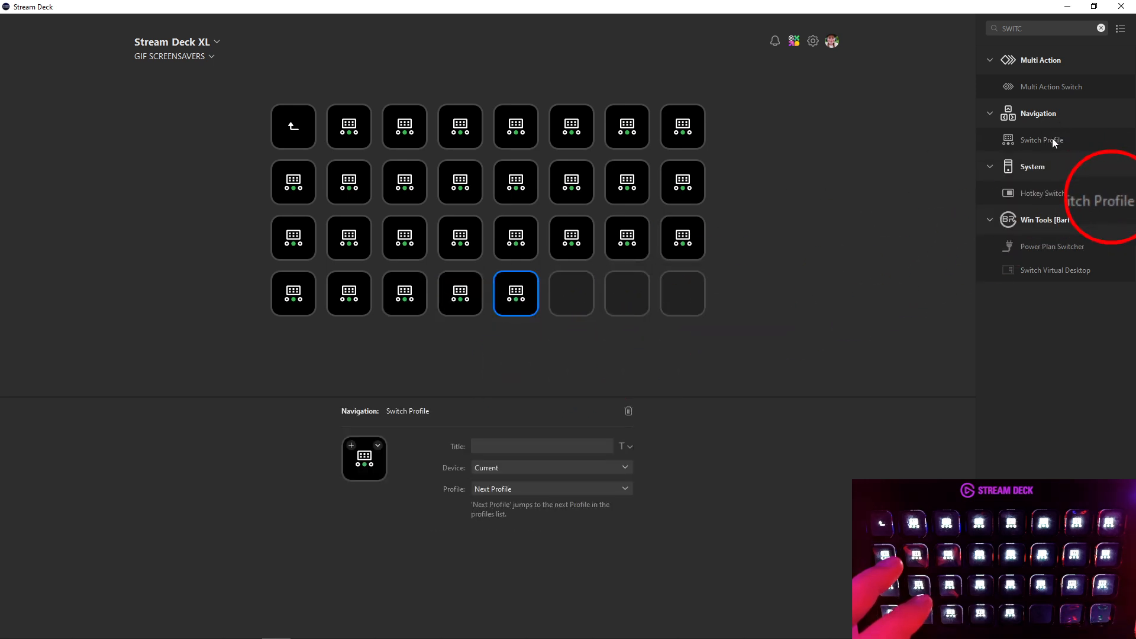
{"action": "left_click_drag", "start_coordinate": [1052, 141], "coordinate": [689, 304]}
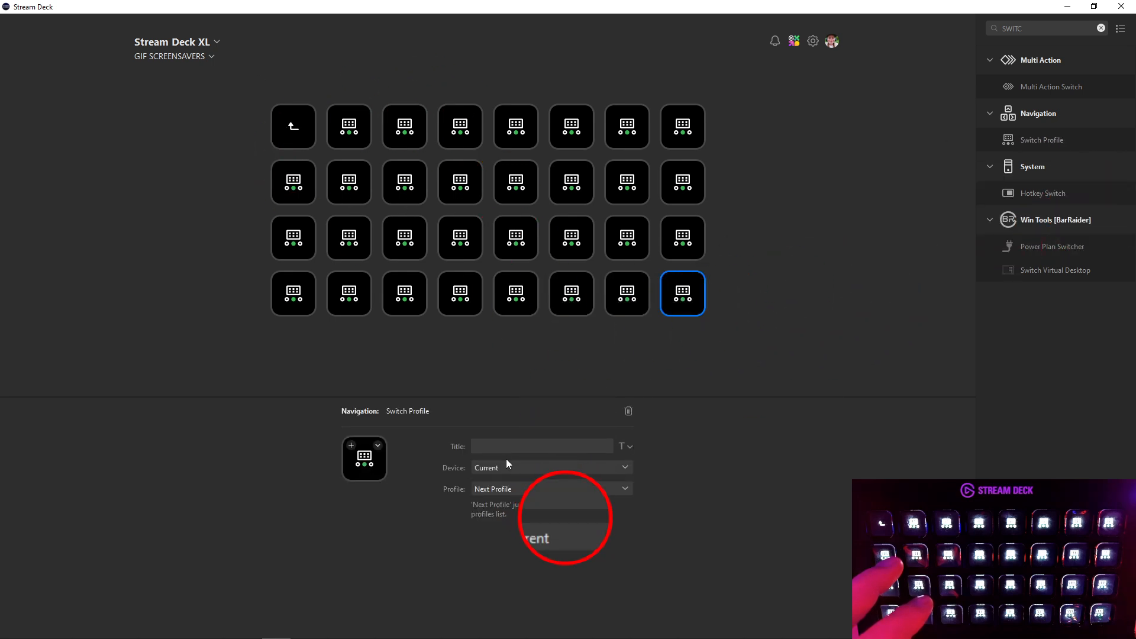
Set the Switch Profile key beside the folder's exit key to open page 7 of the GIF SCREENSAVERS profile
{"action": "left_click", "coordinate": [339, 137]}
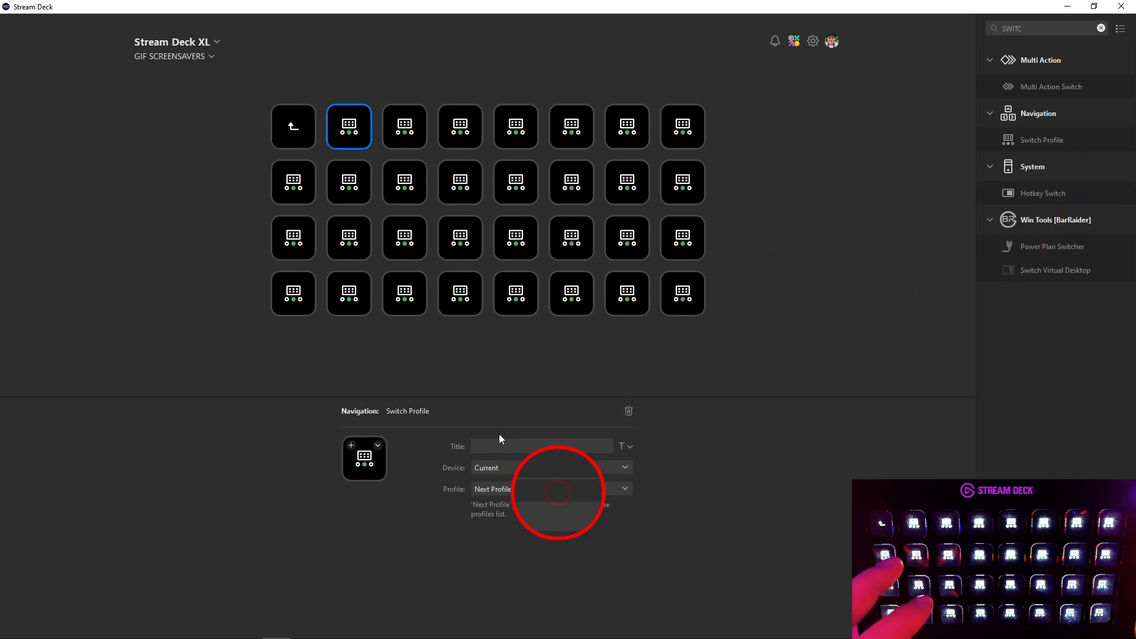
{"action": "left_click", "coordinate": [510, 490]}
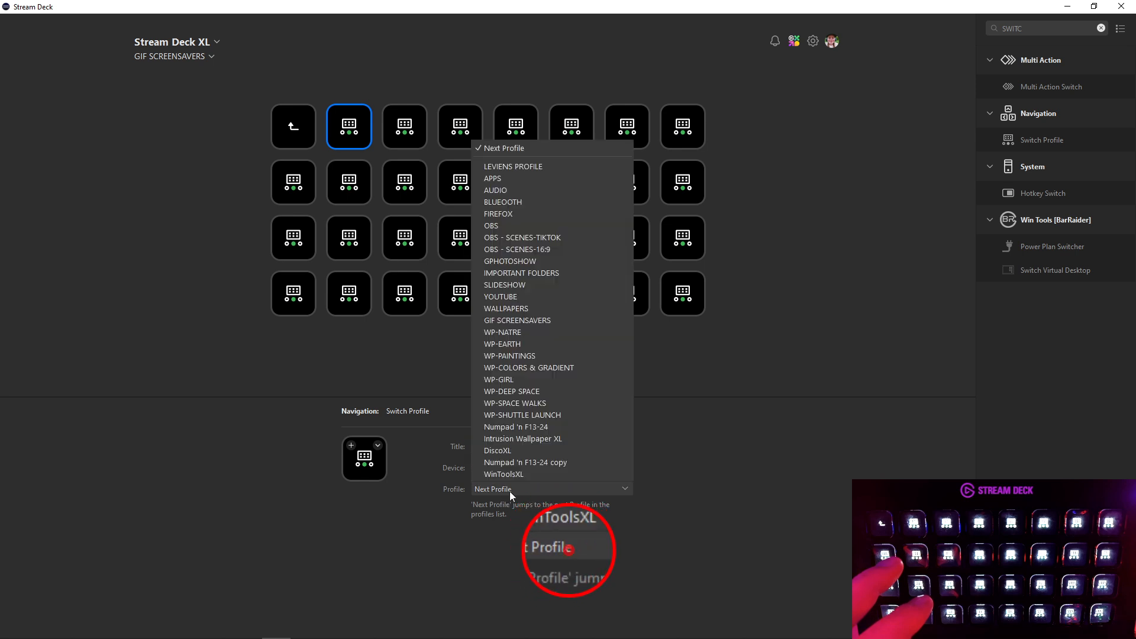
{"action": "left_click", "coordinate": [562, 323]}
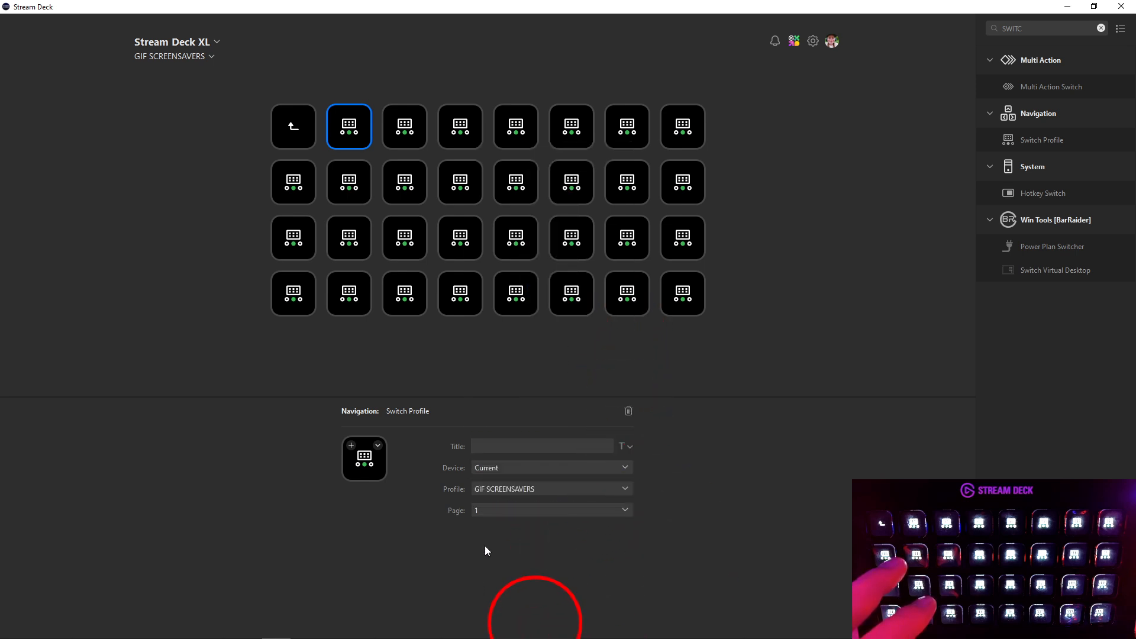
{"action": "left_click", "coordinate": [507, 515]}
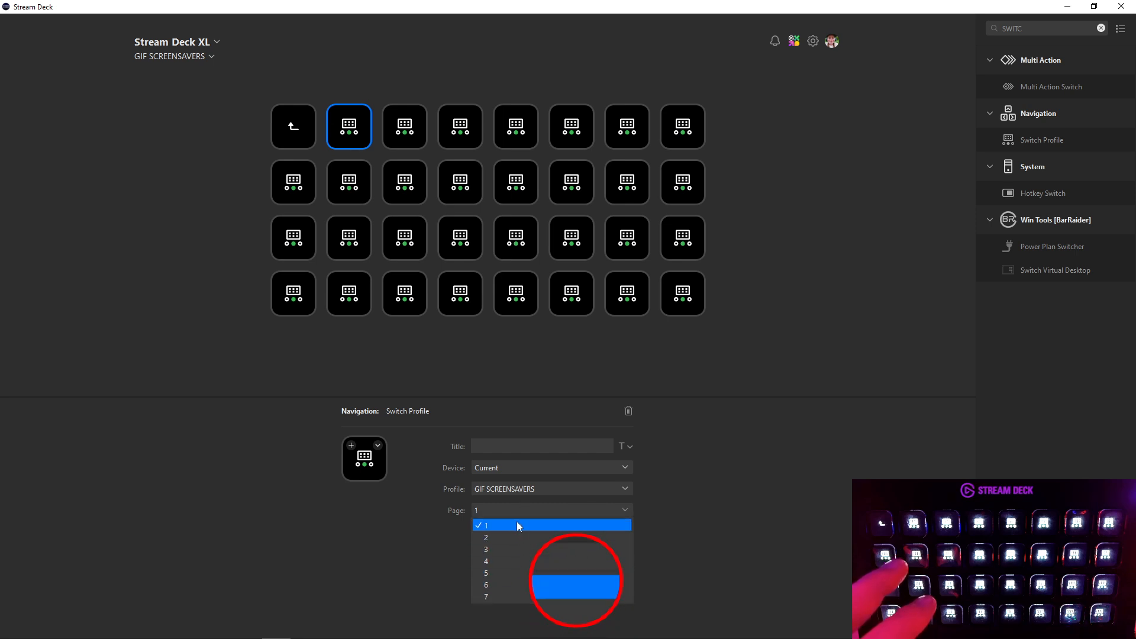
{"action": "left_click", "coordinate": [516, 600]}
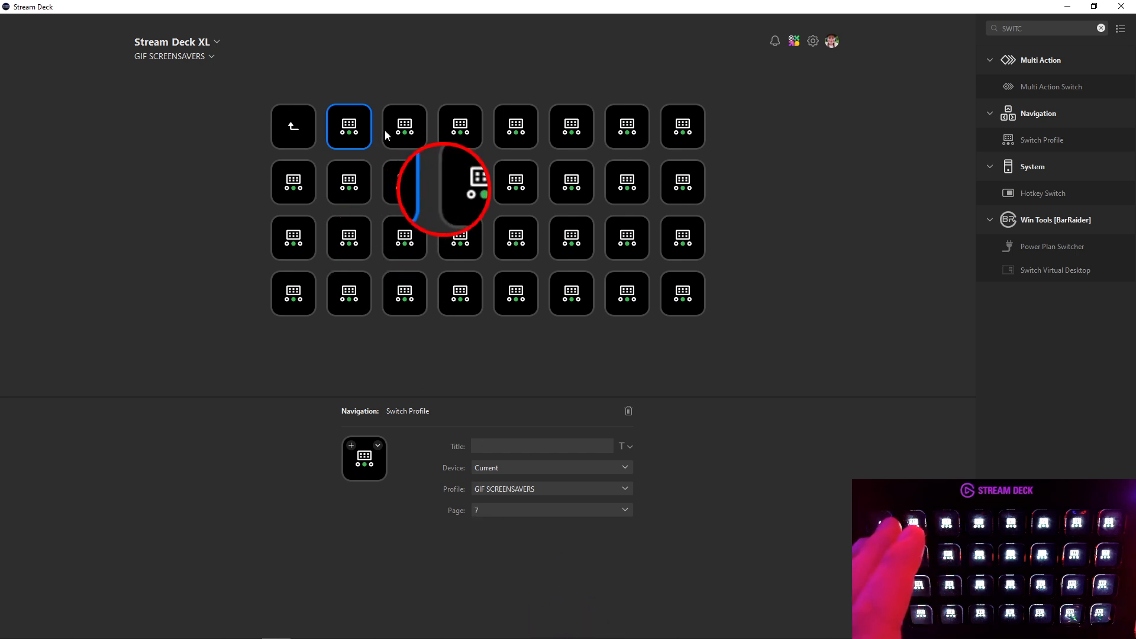
Copy the configured Switch Profile key beside the exit key
{"action": "left_click", "coordinate": [405, 127]}
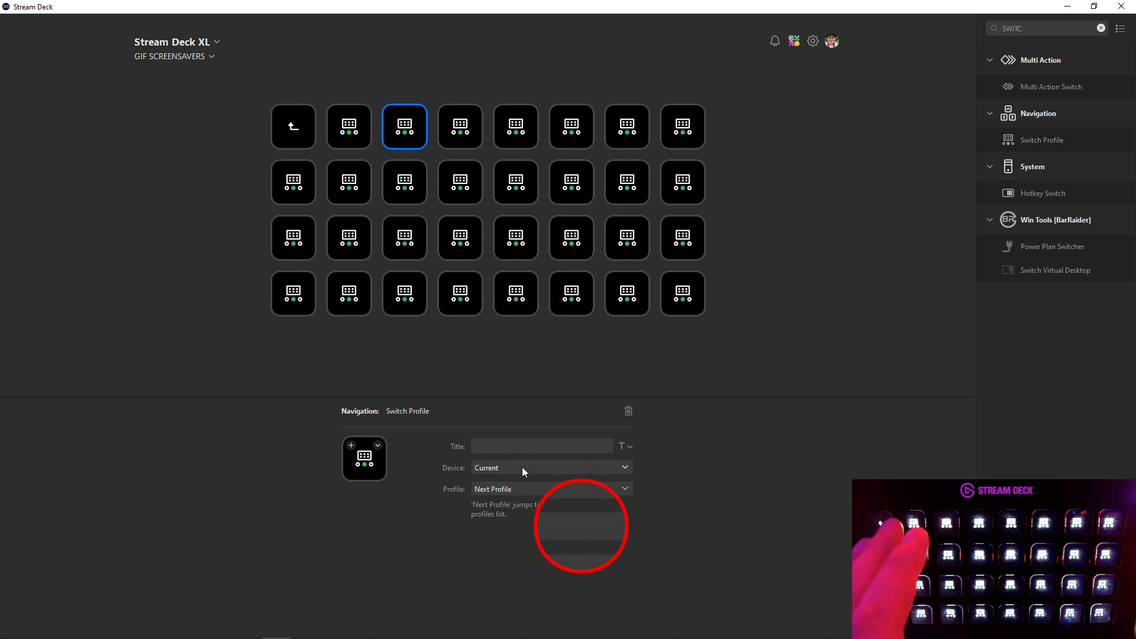
{"action": "right_click", "coordinate": [353, 120]}
{"action": "left_click", "coordinate": [384, 146]}
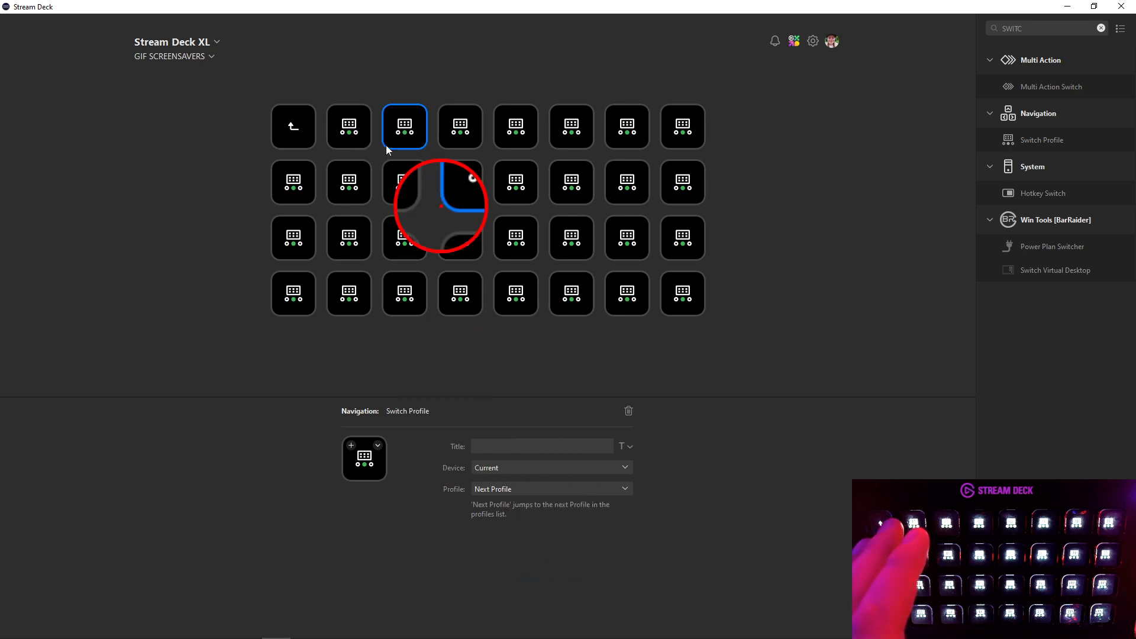
Delete the six unconfigured Switch Profile actions from the first row, keeping the configured key beside the exit key
{"action": "right_click", "coordinate": [400, 134]}
{"action": "left_click", "coordinate": [437, 268]}
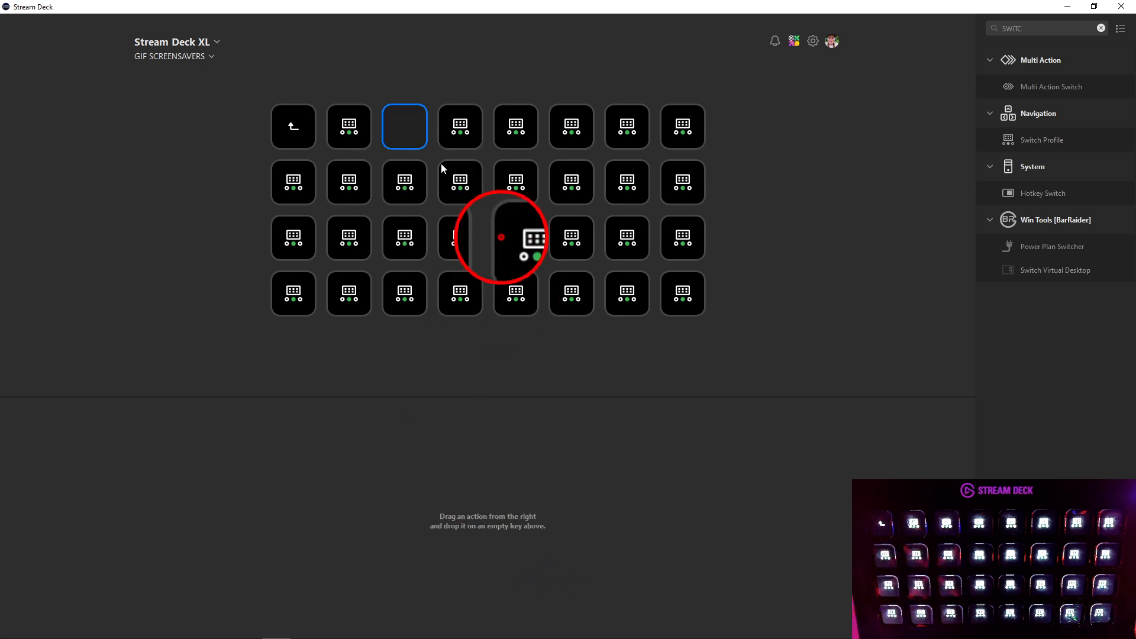
{"action": "right_click", "coordinate": [445, 140]}
{"action": "left_click", "coordinate": [467, 258]}
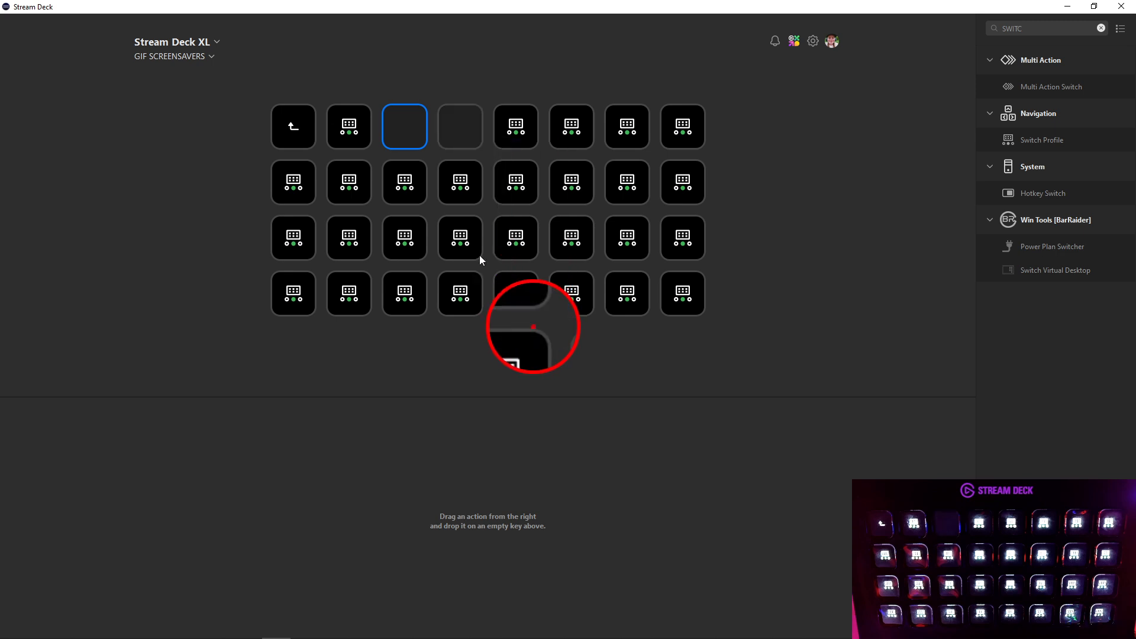
{"action": "right_click", "coordinate": [503, 129]}
{"action": "left_click", "coordinate": [530, 262]}
{"action": "right_click", "coordinate": [587, 142]}
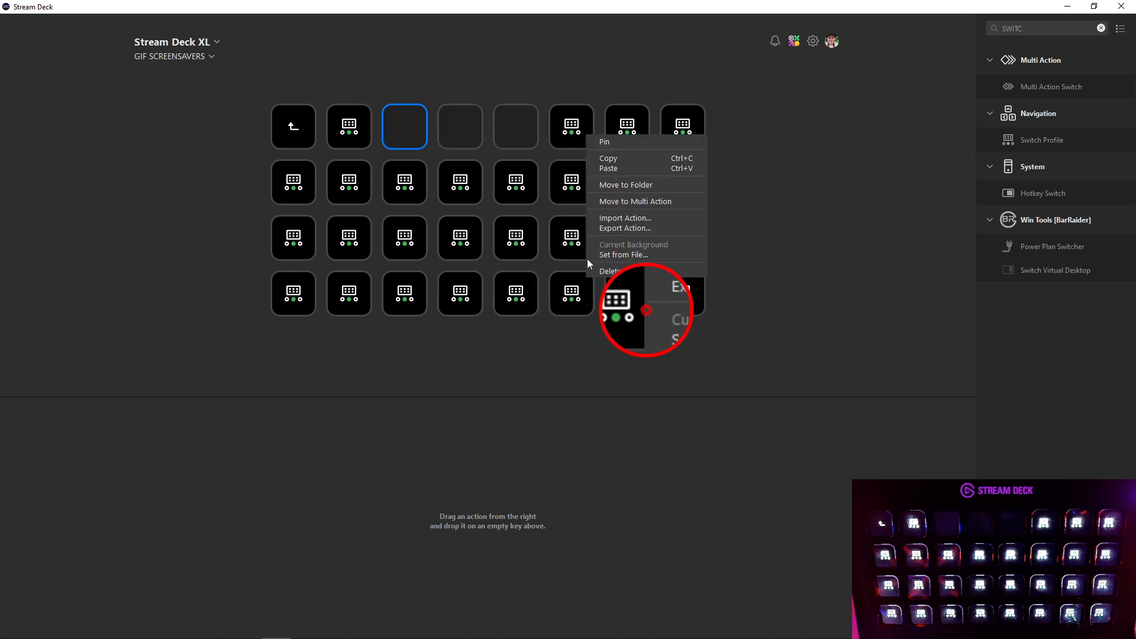
{"action": "left_click", "coordinate": [608, 270]}
{"action": "right_click", "coordinate": [611, 131]}
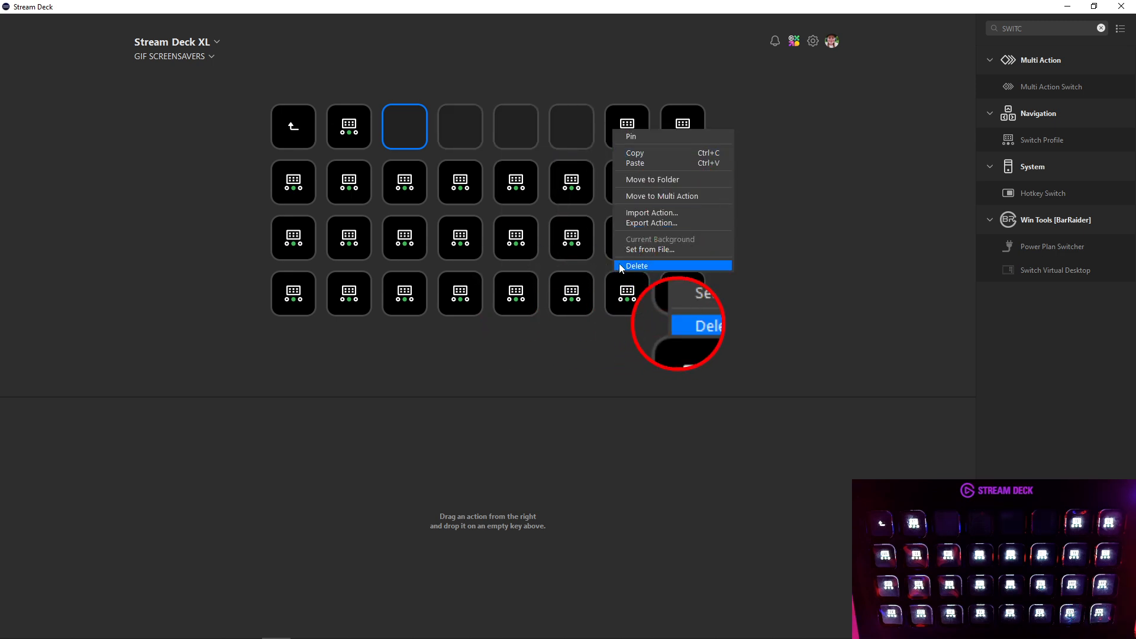
{"action": "left_click", "coordinate": [621, 266]}
{"action": "right_click", "coordinate": [675, 145]}
{"action": "left_click", "coordinate": [704, 257]}
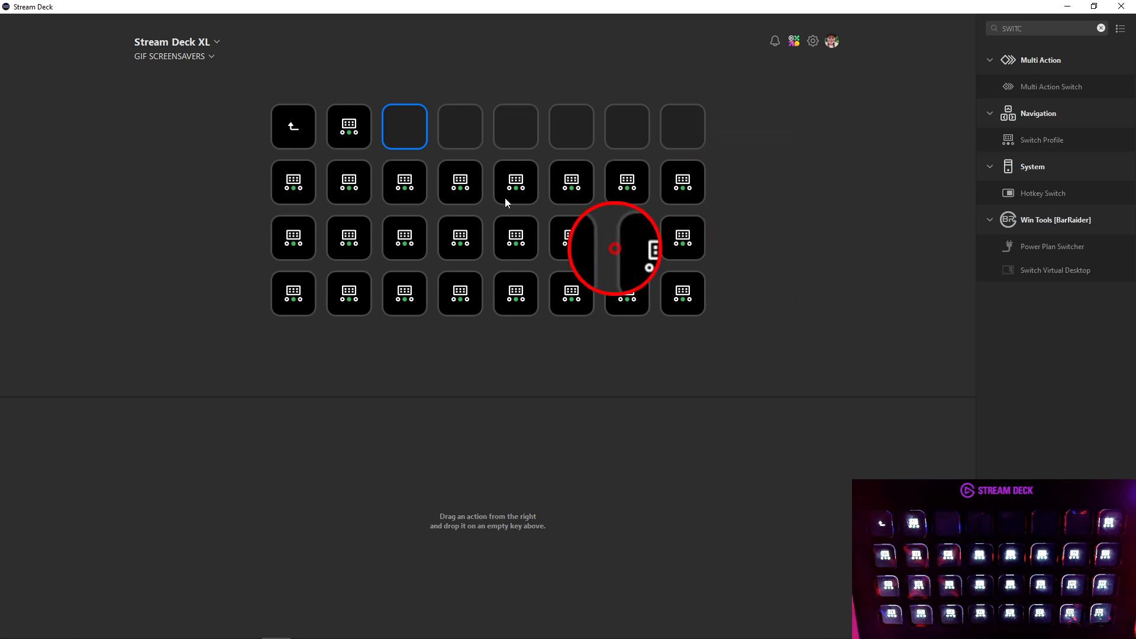
Delete all eight Switch Profile actions from the second row
{"action": "right_click", "coordinate": [305, 180]}
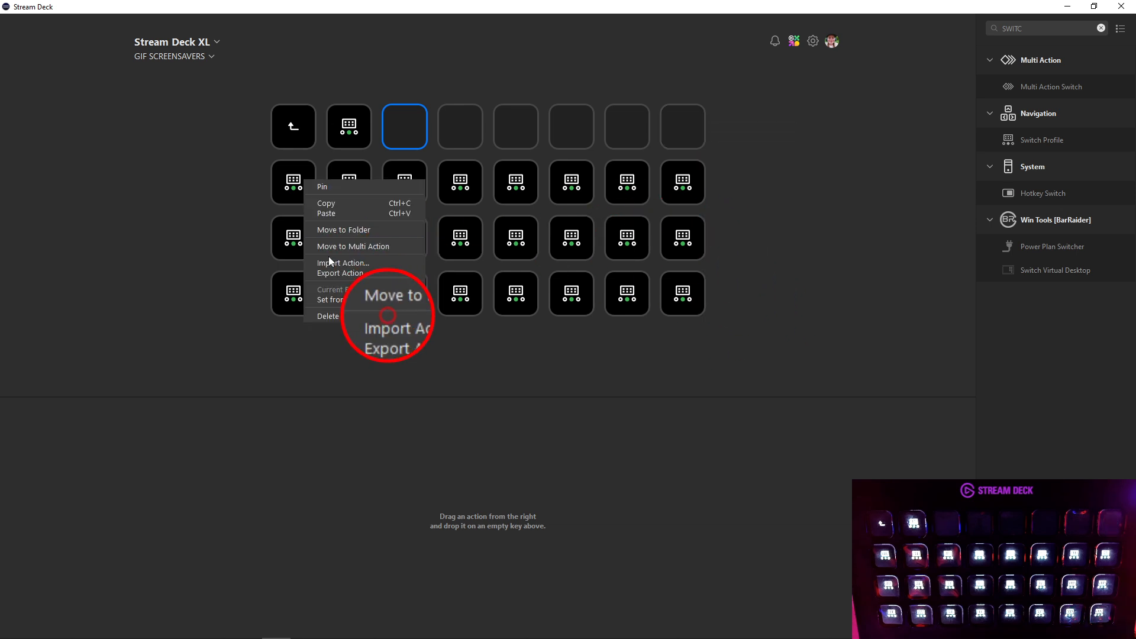
{"action": "left_click", "coordinate": [342, 317]}
{"action": "left_click", "coordinate": [348, 140]}
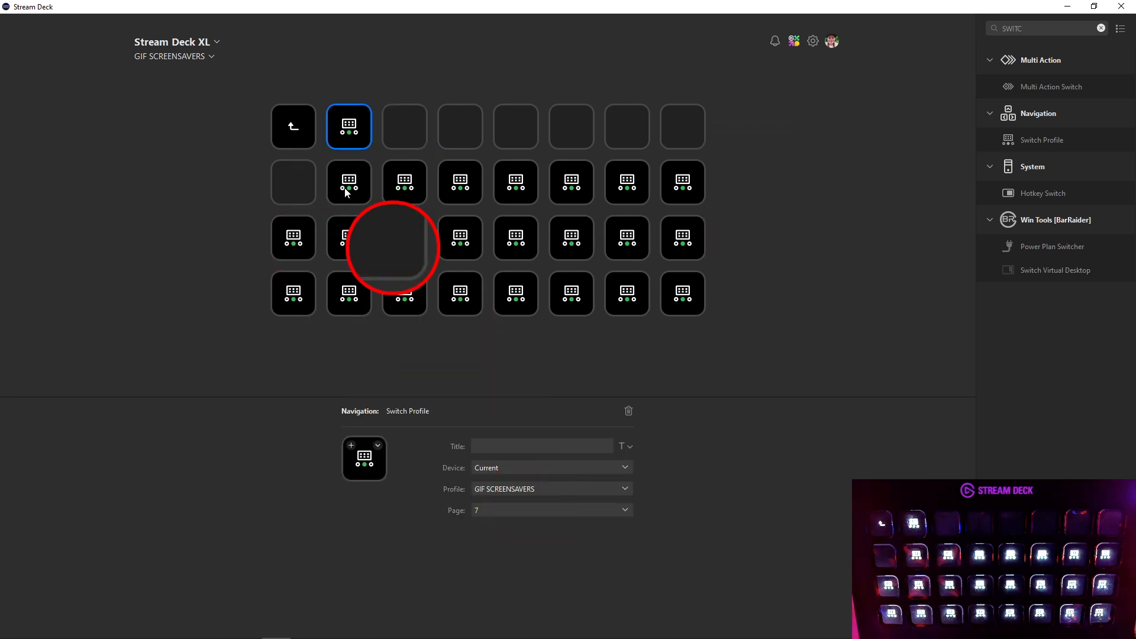
{"action": "right_click", "coordinate": [345, 188]}
{"action": "left_click", "coordinate": [396, 322]}
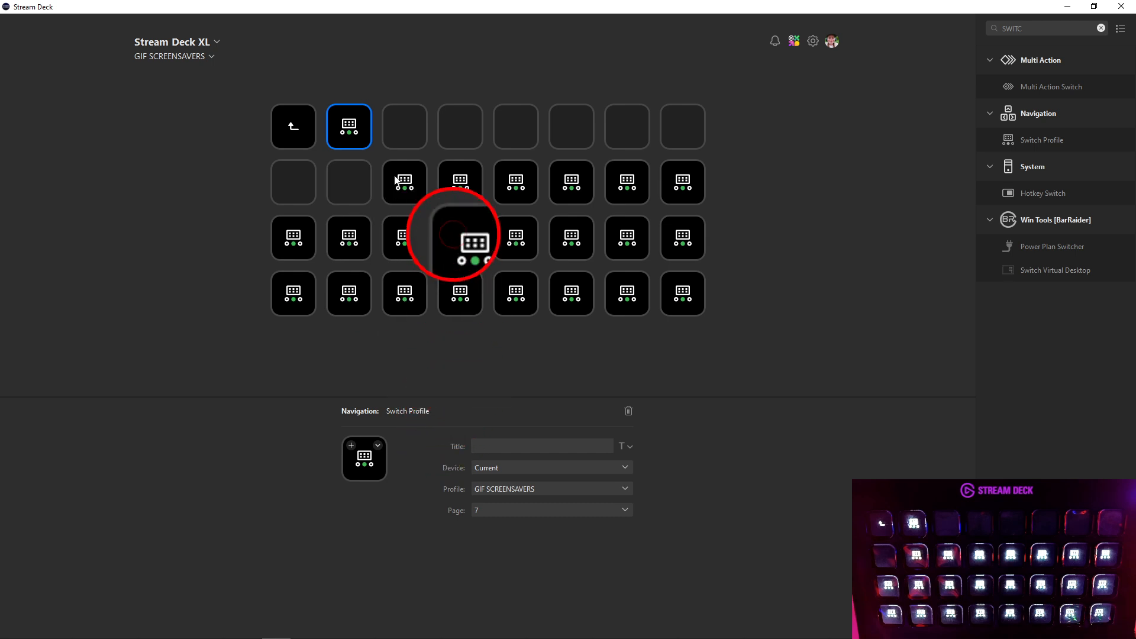
{"action": "right_click", "coordinate": [395, 176]}
{"action": "left_click", "coordinate": [424, 312]}
{"action": "right_click", "coordinate": [465, 190]}
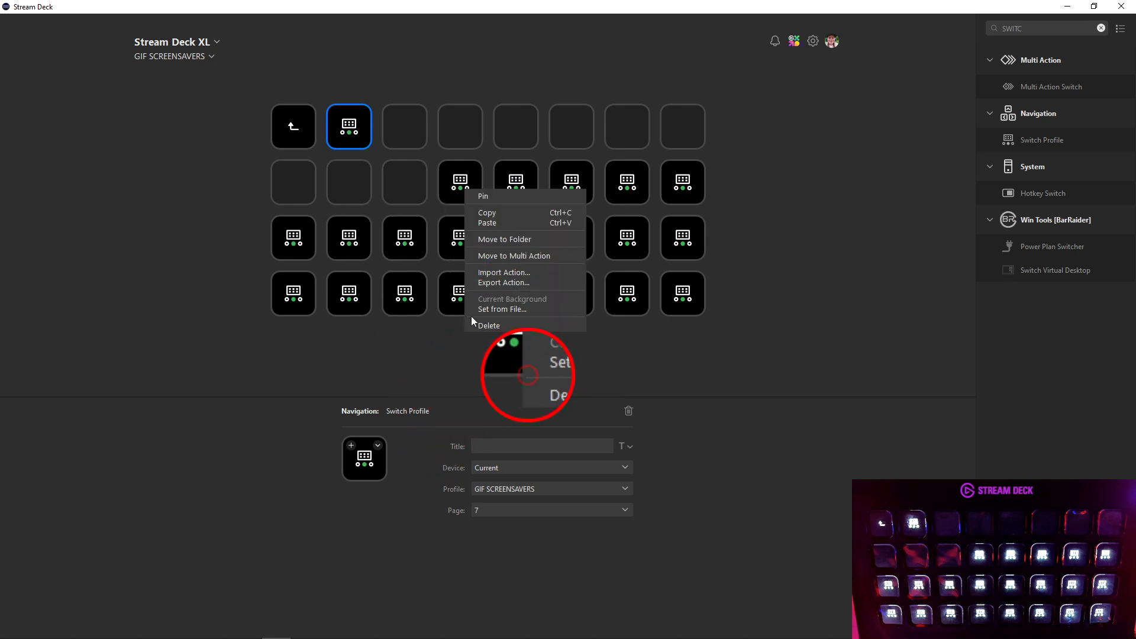
{"action": "left_click", "coordinate": [489, 324]}
{"action": "right_click", "coordinate": [515, 181]}
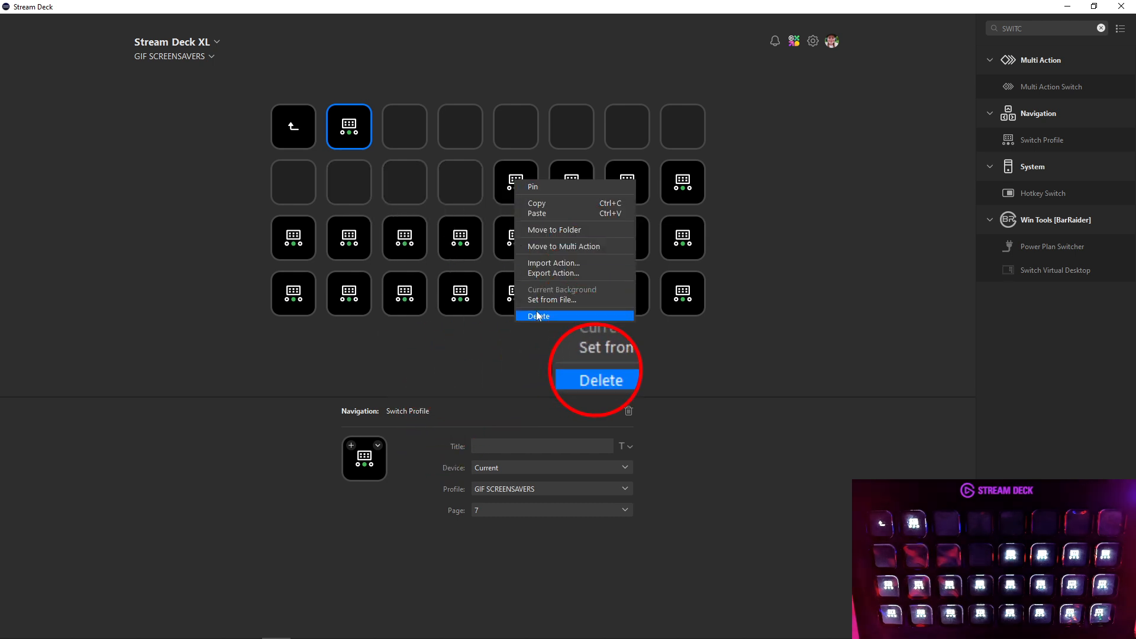
{"action": "left_click", "coordinate": [535, 325]}
{"action": "right_click", "coordinate": [573, 176]}
{"action": "left_click", "coordinate": [592, 320]}
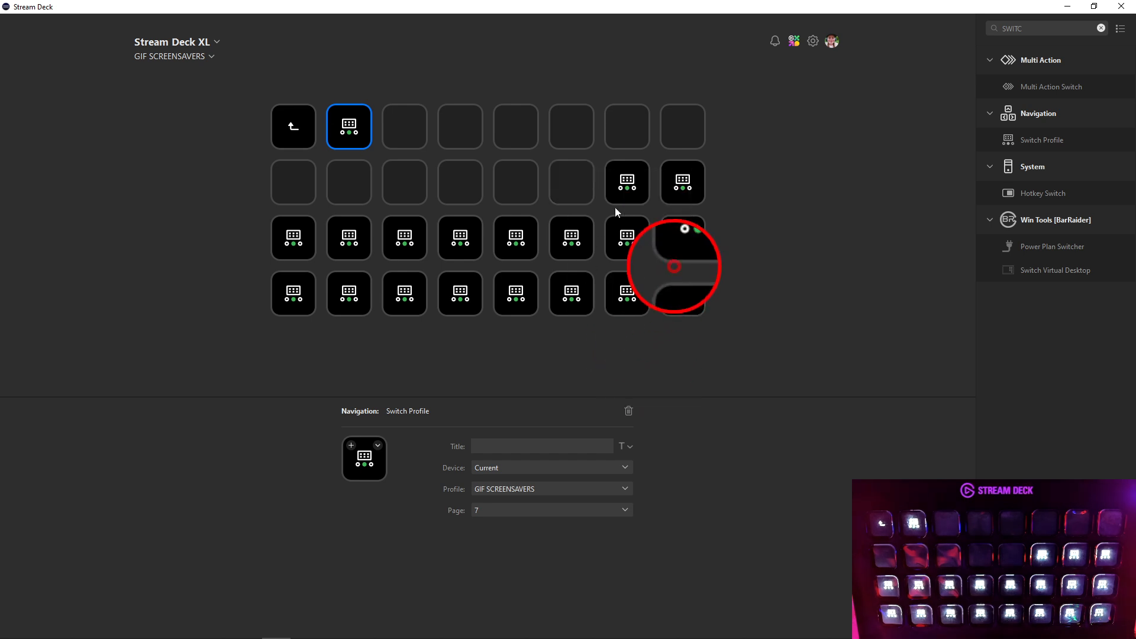
{"action": "right_click", "coordinate": [628, 191]}
{"action": "left_click", "coordinate": [649, 327]}
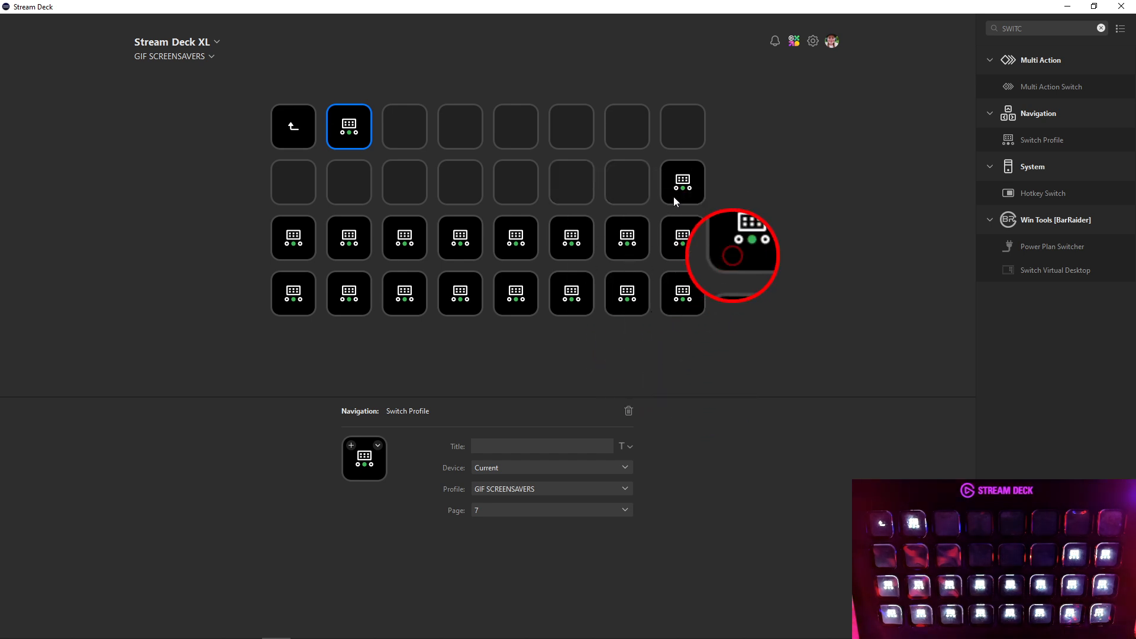
{"action": "right_click", "coordinate": [678, 192]}
{"action": "left_click", "coordinate": [695, 326]}
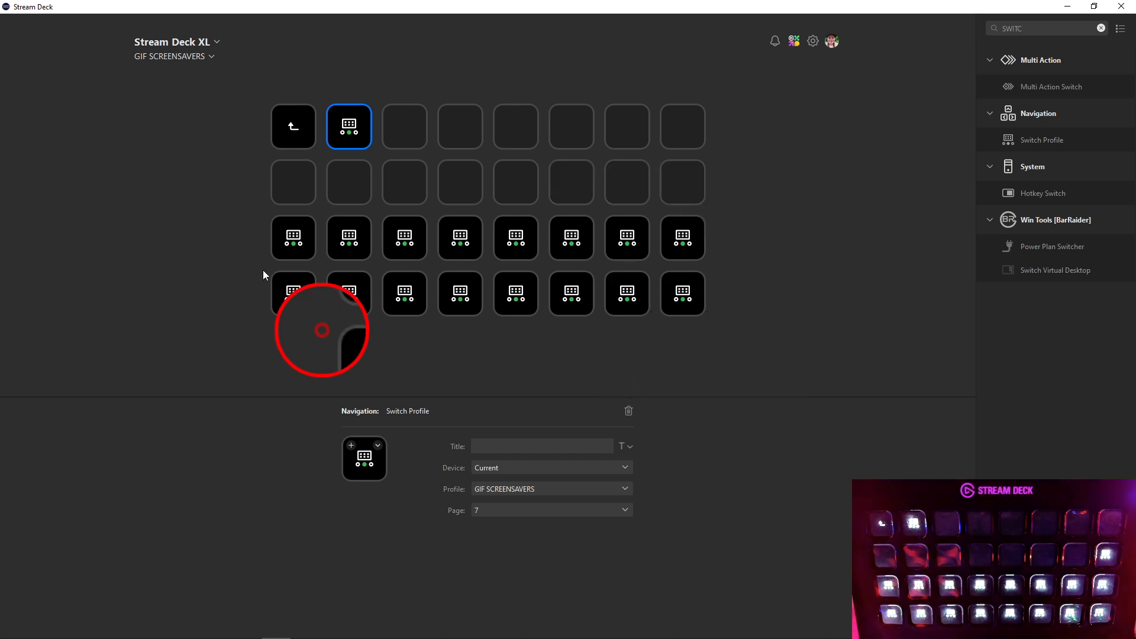
Delete all eight Switch Profile actions from the third row of keys
{"action": "right_click", "coordinate": [295, 242]}
{"action": "left_click", "coordinate": [324, 378]}
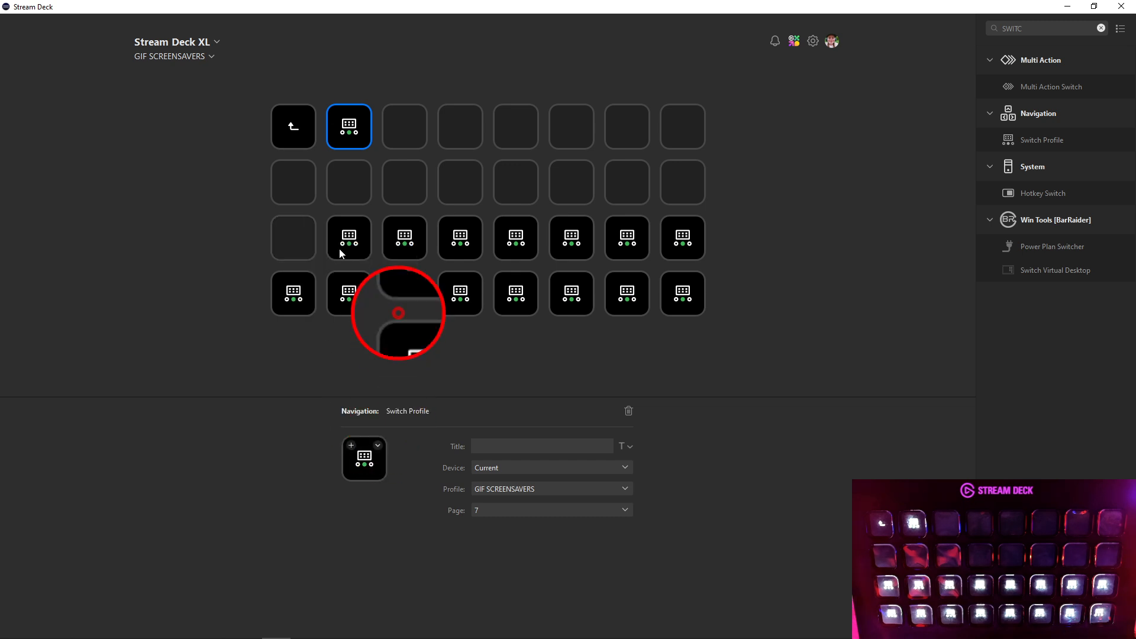
{"action": "right_click", "coordinate": [349, 227]}
{"action": "left_click", "coordinate": [376, 362]}
{"action": "right_click", "coordinate": [406, 252]}
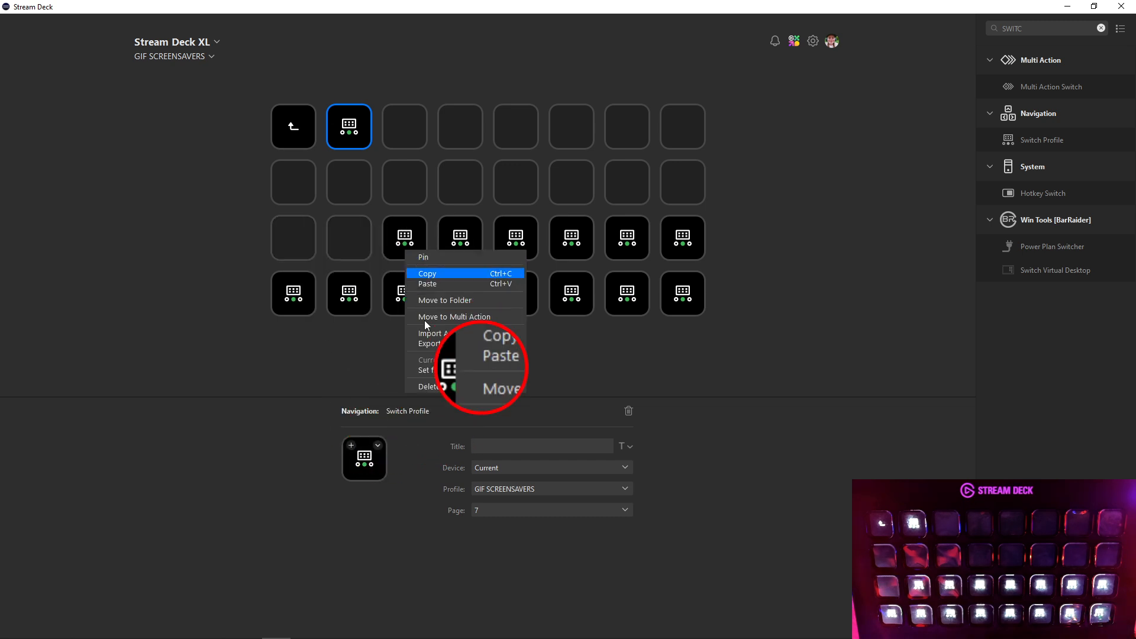
{"action": "left_click_drag", "start_coordinate": [434, 397], "coordinate": [433, 366]}
{"action": "right_click", "coordinate": [406, 233]}
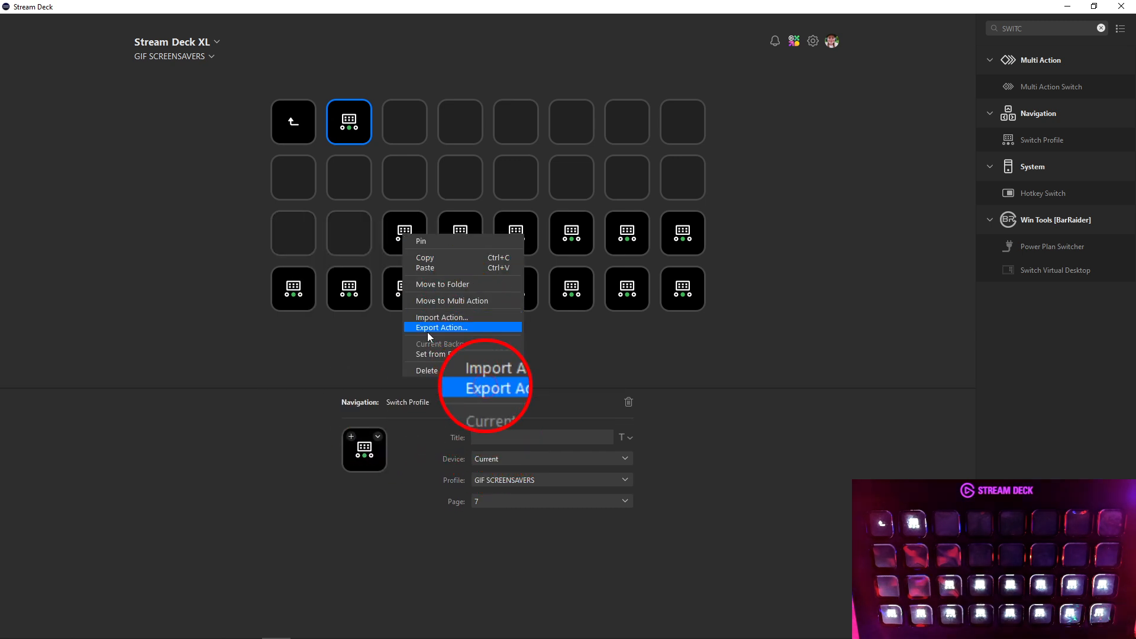
{"action": "left_click", "coordinate": [435, 368]}
{"action": "right_click", "coordinate": [470, 236]}
{"action": "left_click", "coordinate": [491, 367]}
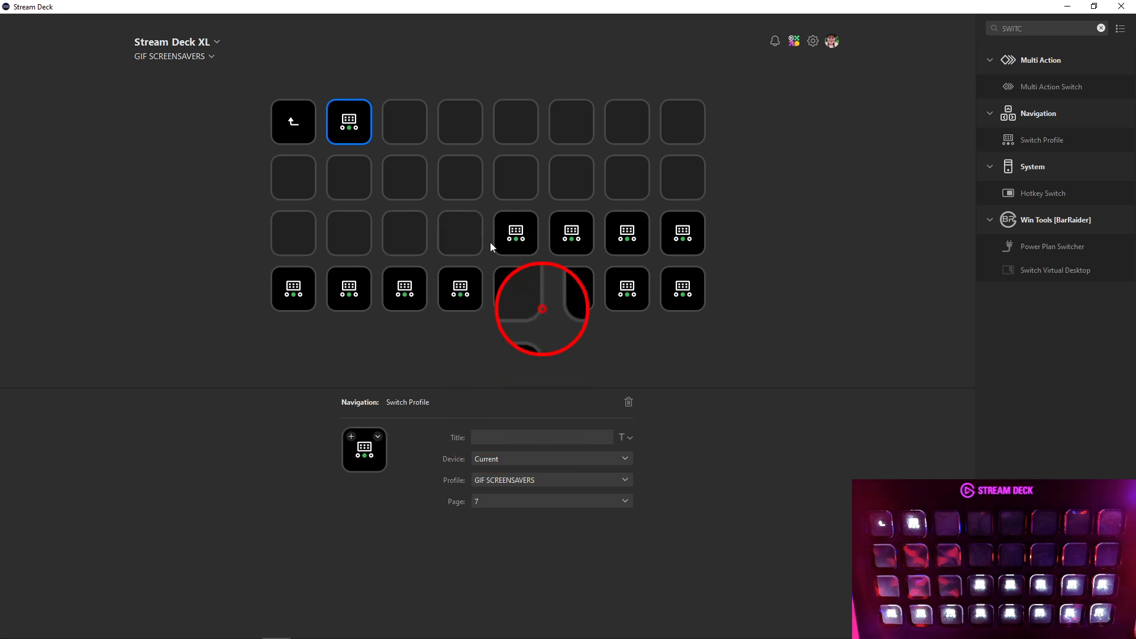
{"action": "right_click", "coordinate": [504, 235]}
{"action": "left_click", "coordinate": [535, 368]}
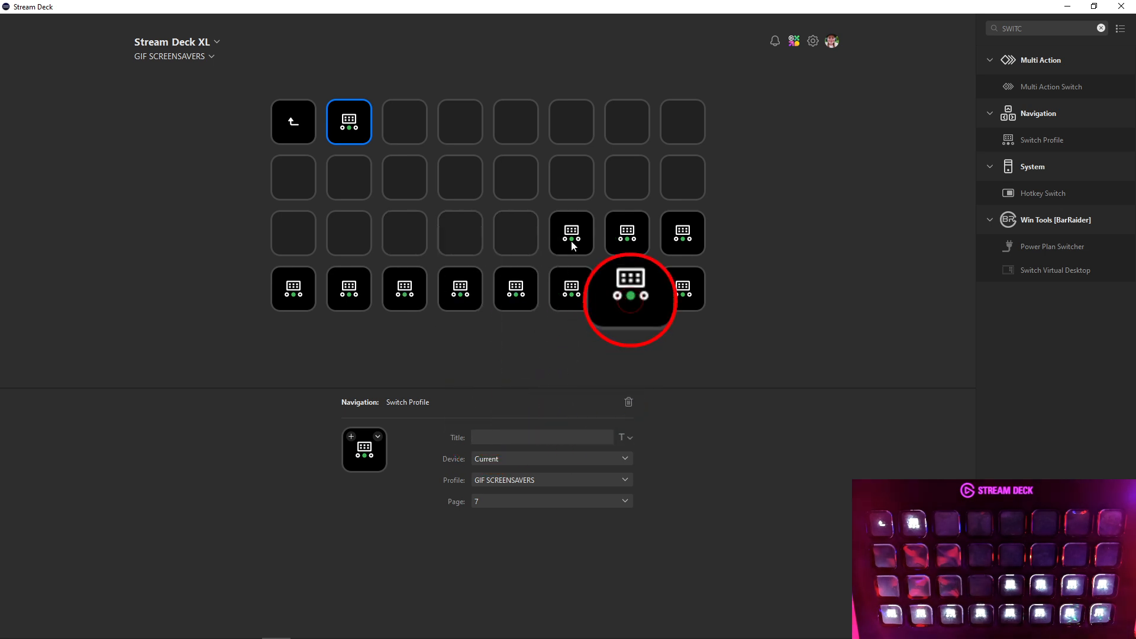
{"action": "right_click", "coordinate": [570, 240]}
{"action": "left_click", "coordinate": [593, 383]}
{"action": "left_click_drag", "start_coordinate": [593, 383], "coordinate": [593, 377]}
{"action": "right_click", "coordinate": [575, 214]}
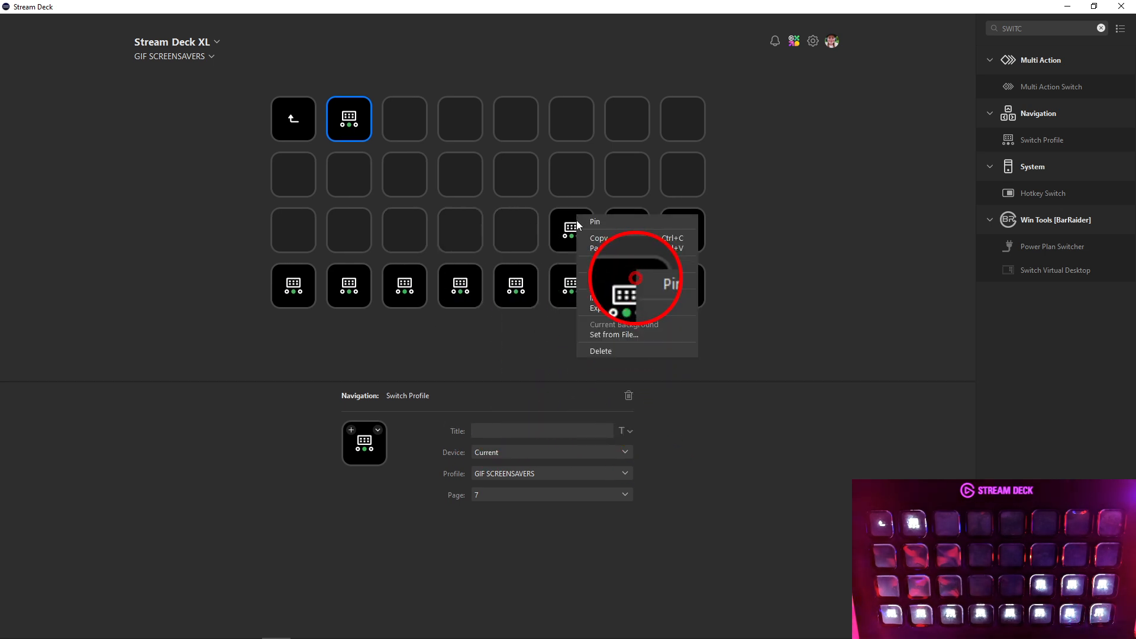
{"action": "left_click", "coordinate": [577, 221]}
{"action": "right_click", "coordinate": [578, 227]}
{"action": "left_click", "coordinate": [619, 359]}
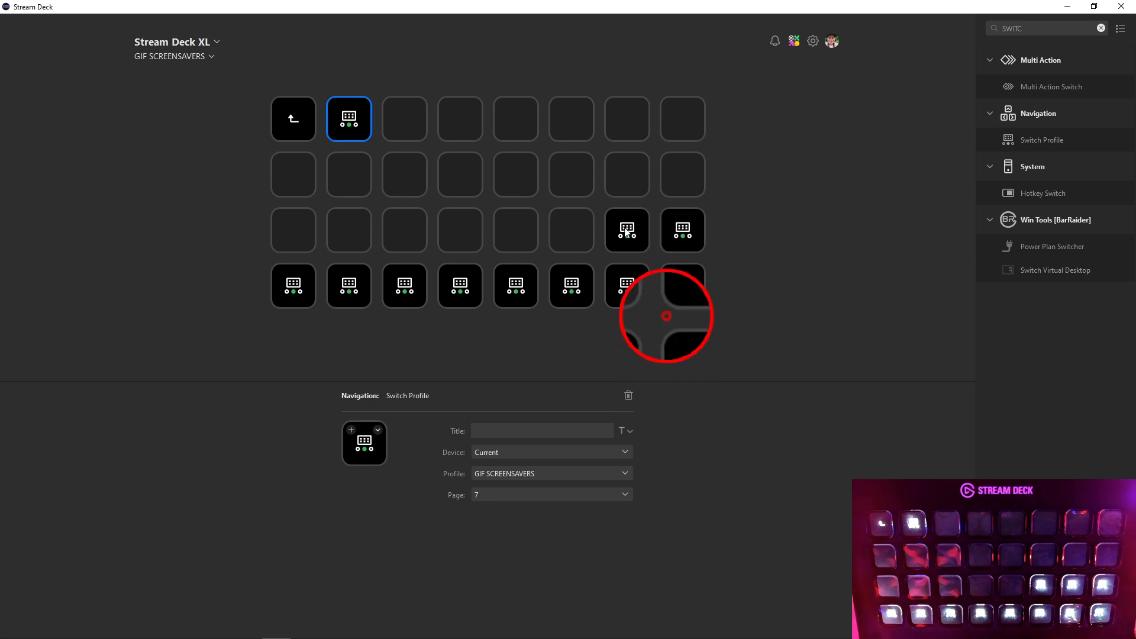
{"action": "right_click", "coordinate": [628, 226]}
{"action": "left_click", "coordinate": [647, 361]}
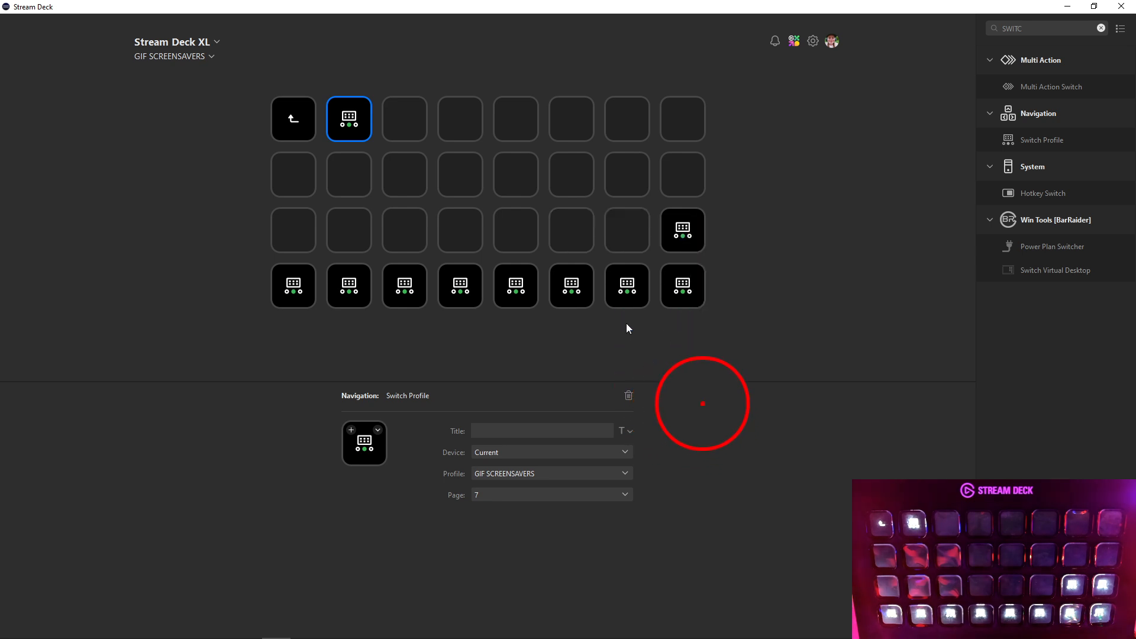
{"action": "right_click", "coordinate": [672, 235]}
{"action": "left_click", "coordinate": [698, 372]}
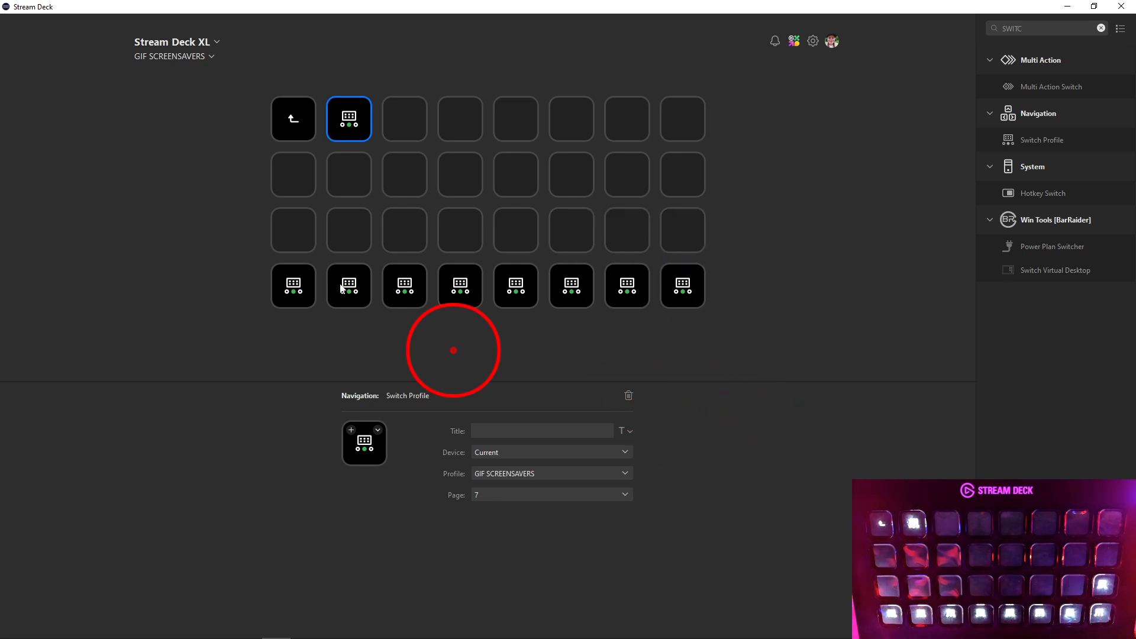
Delete all eight Switch Profile actions from the fourth row, leaving that row empty
{"action": "right_click", "coordinate": [290, 283]}
{"action": "left_click", "coordinate": [329, 417]}
{"action": "right_click", "coordinate": [350, 287]}
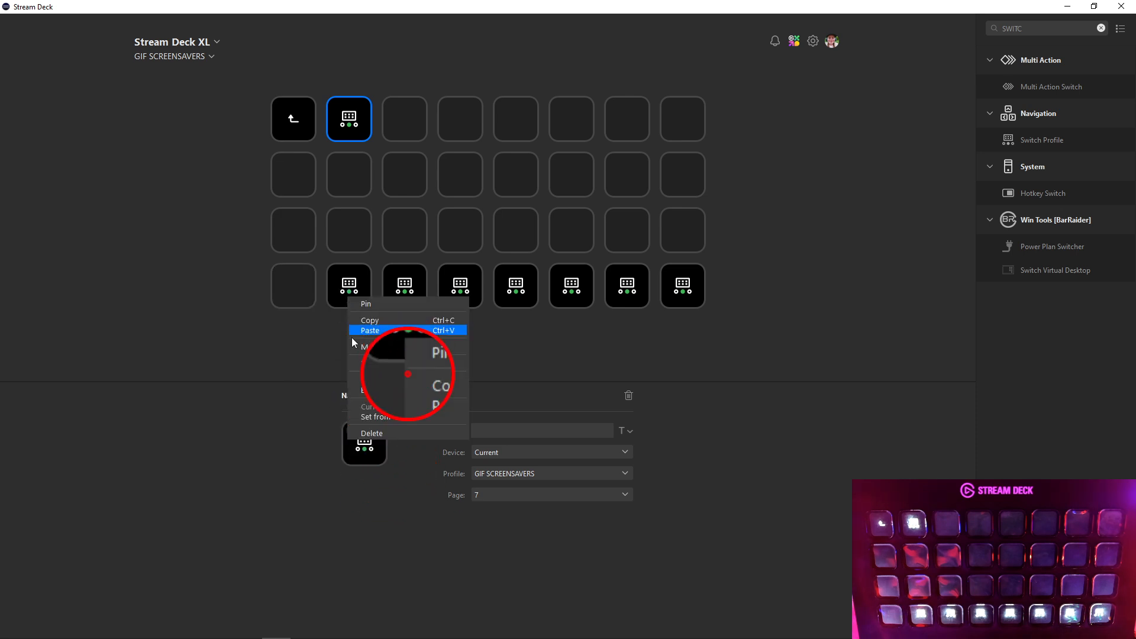
{"action": "left_click", "coordinate": [361, 422]}
{"action": "right_click", "coordinate": [399, 302]}
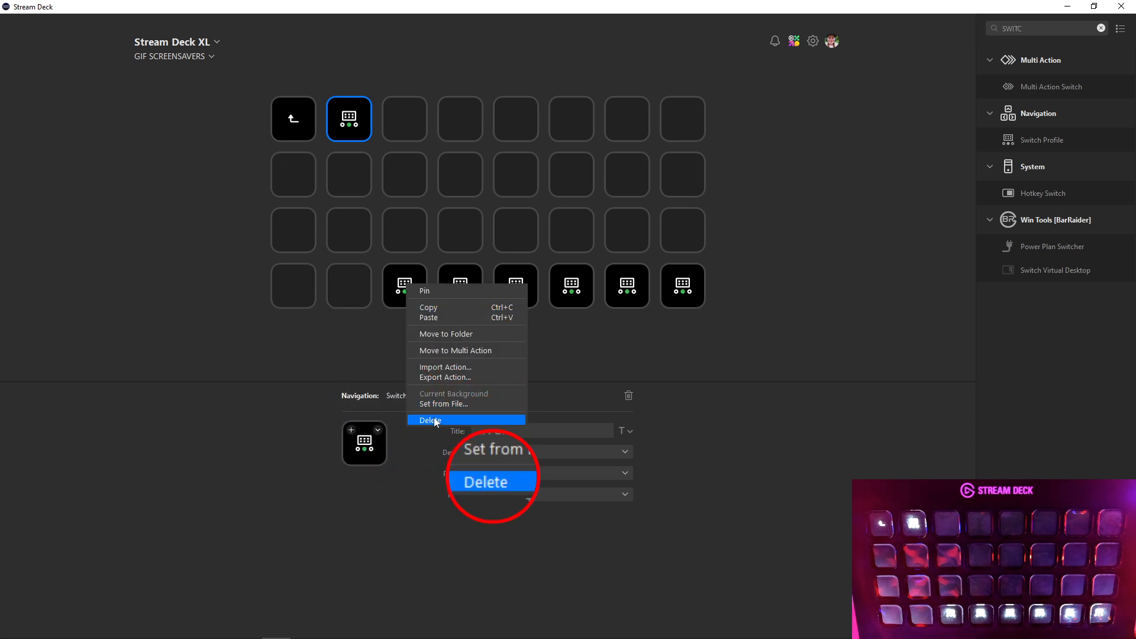
{"action": "left_click", "coordinate": [416, 422]}
{"action": "right_click", "coordinate": [461, 283]}
{"action": "left_click", "coordinate": [492, 422]}
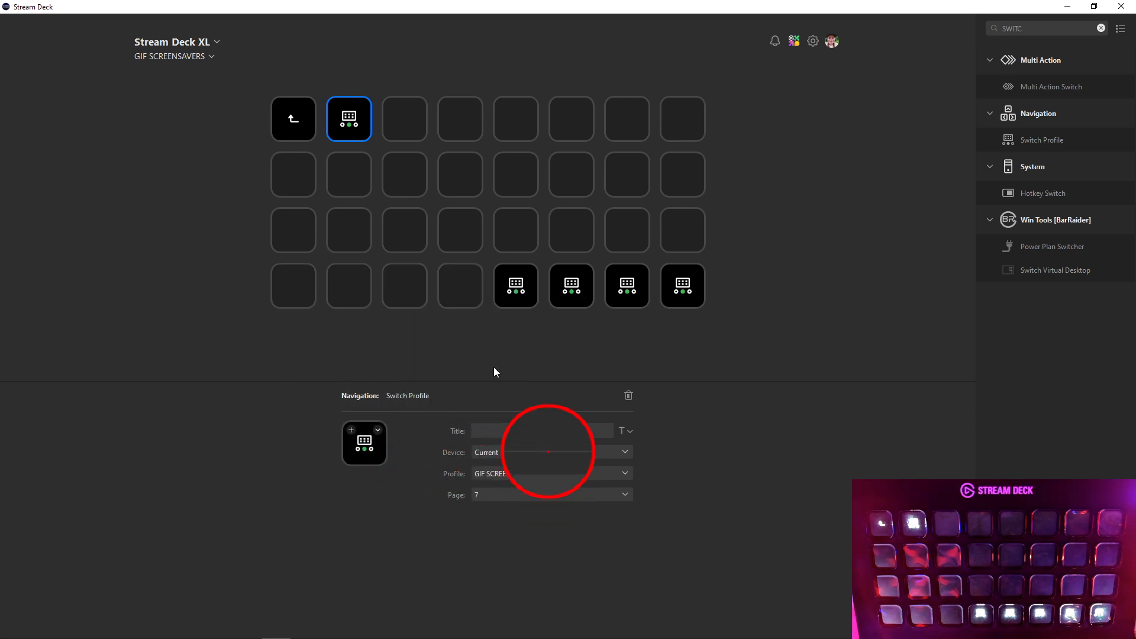
{"action": "right_click", "coordinate": [514, 286]}
{"action": "left_click", "coordinate": [546, 421]}
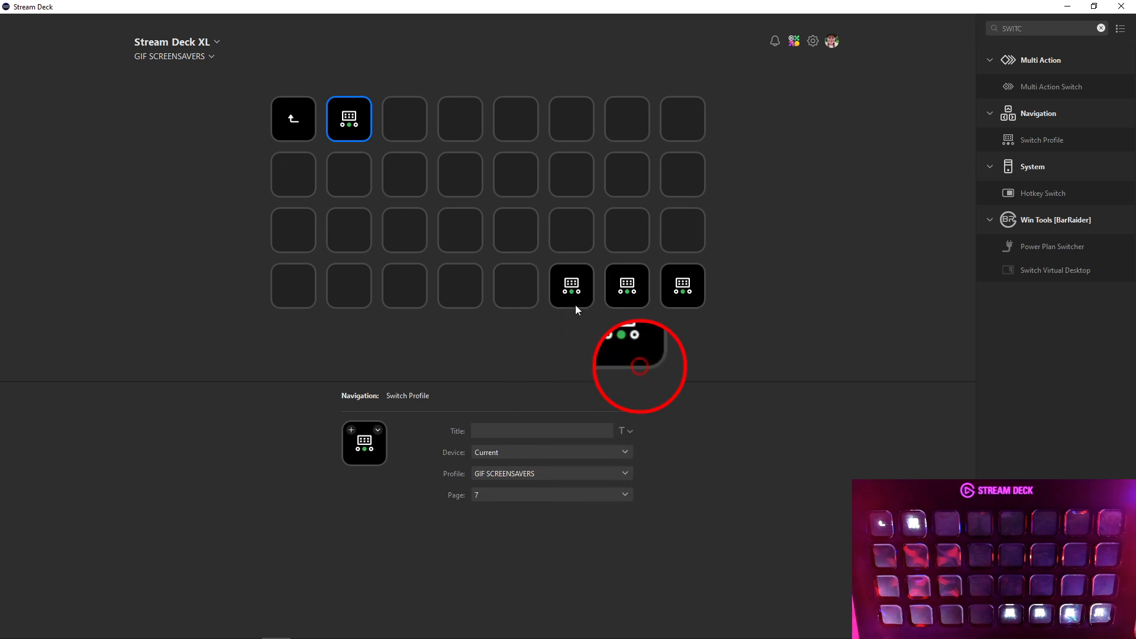
{"action": "right_click", "coordinate": [575, 292]}
{"action": "left_click", "coordinate": [613, 425]}
{"action": "right_click", "coordinate": [628, 303]}
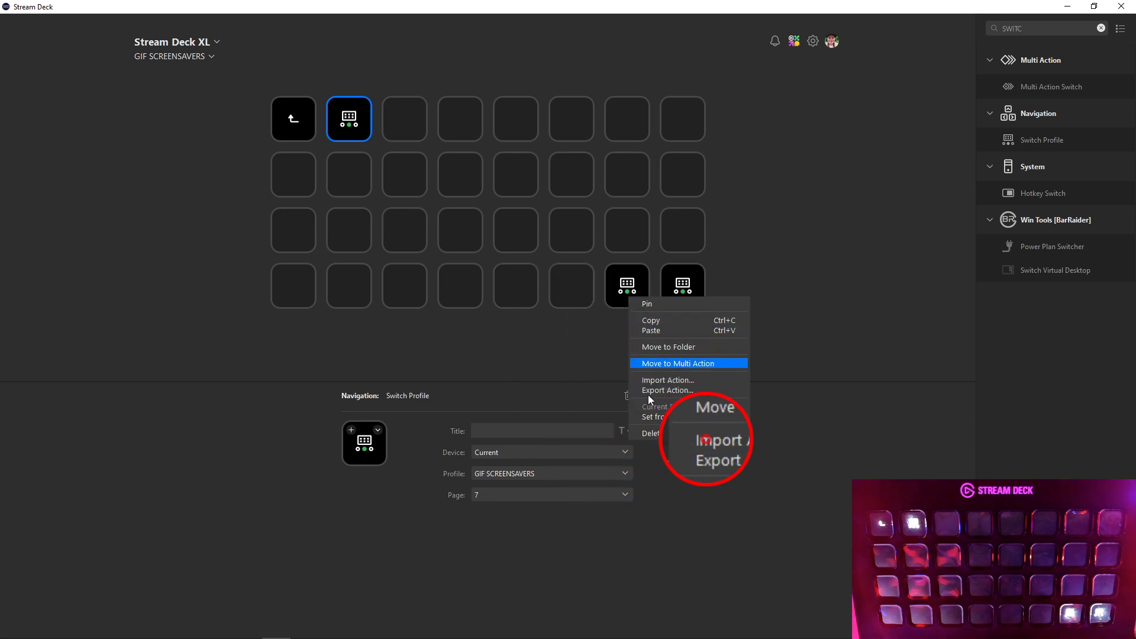
{"action": "left_click", "coordinate": [652, 427]}
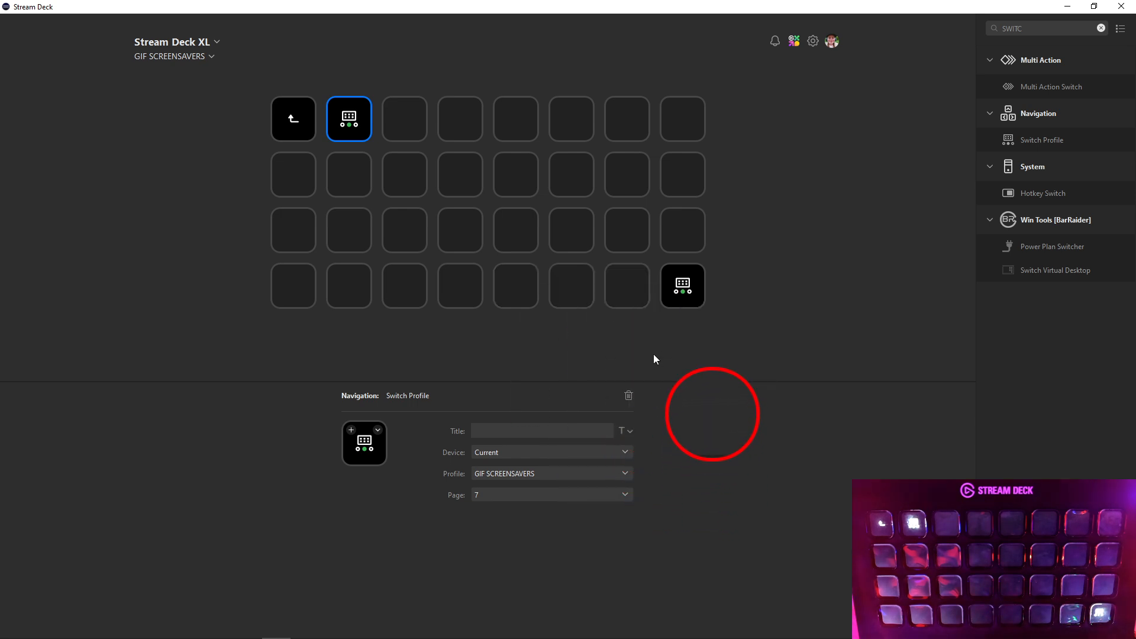
{"action": "right_click", "coordinate": [698, 285]}
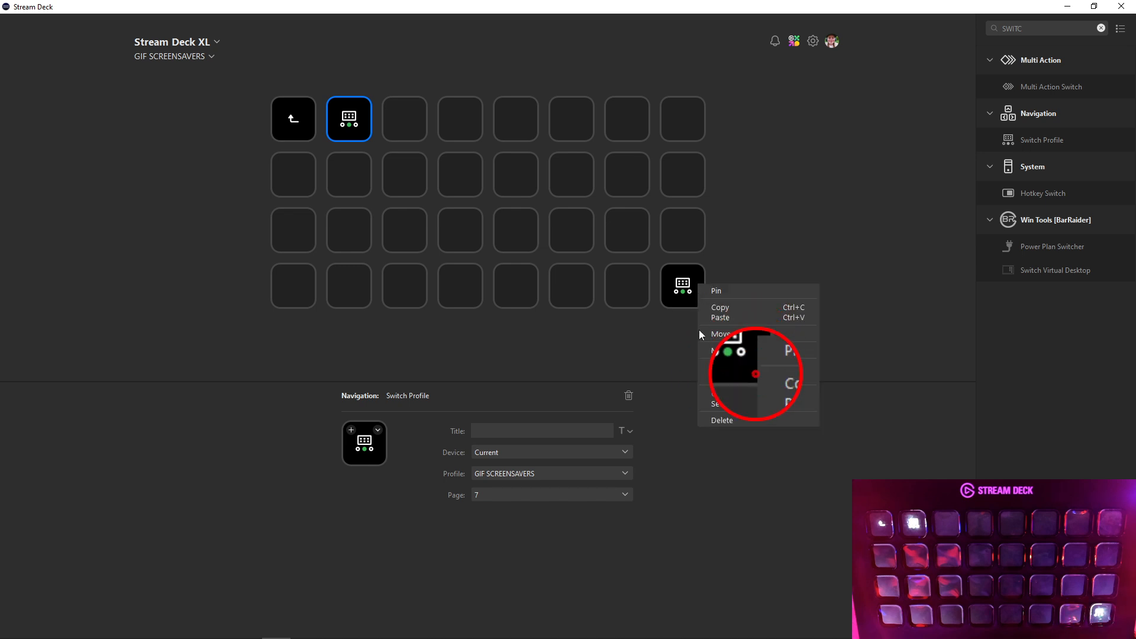
{"action": "left_click", "coordinate": [732, 419]}
Copy the configured Switch Profile key beside the exit key and paste it onto the first row's third key
{"action": "right_click", "coordinate": [354, 120]}
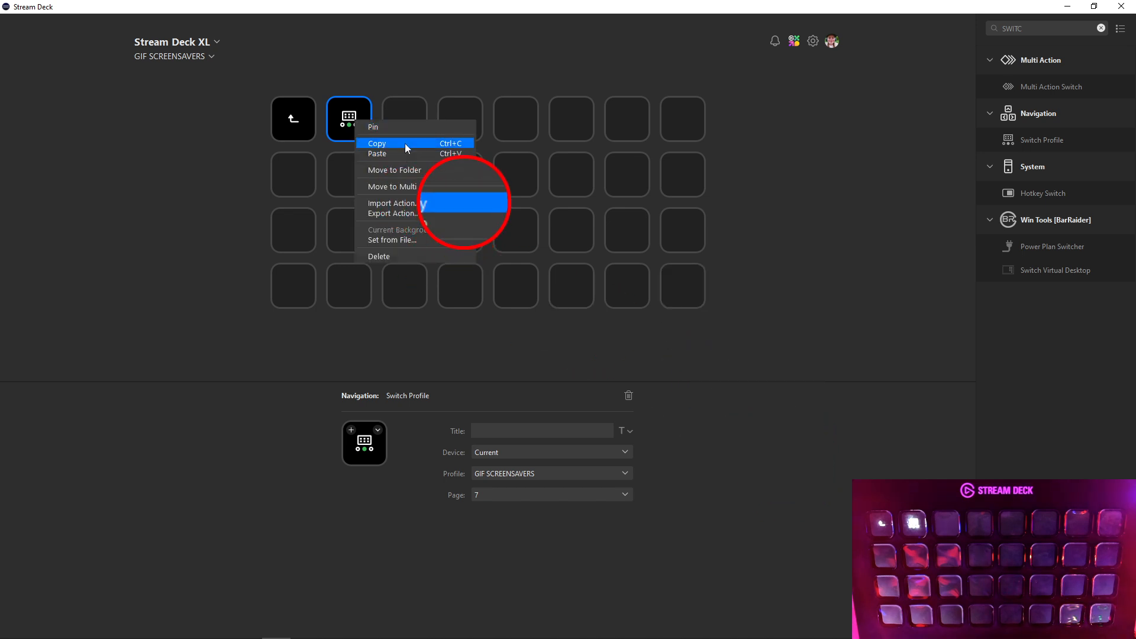
{"action": "left_click", "coordinate": [405, 143]}
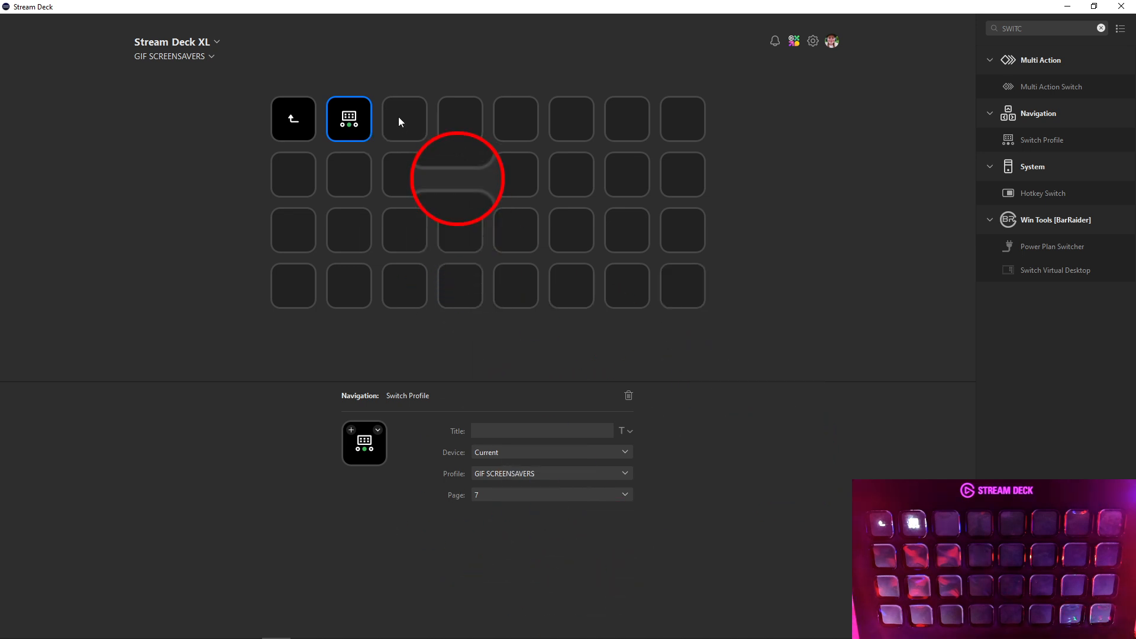
{"action": "right_click", "coordinate": [399, 118]}
{"action": "left_click", "coordinate": [429, 122]}
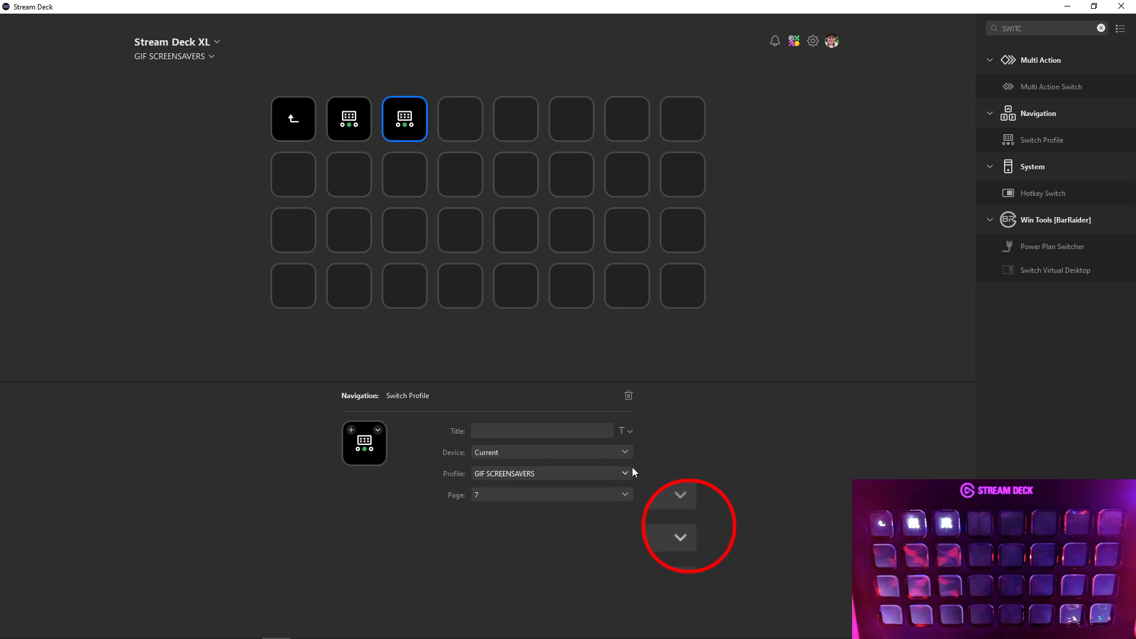
Paste the copied Switch Profile action onto the five remaining empty keys of the first row
{"action": "right_click", "coordinate": [465, 127]}
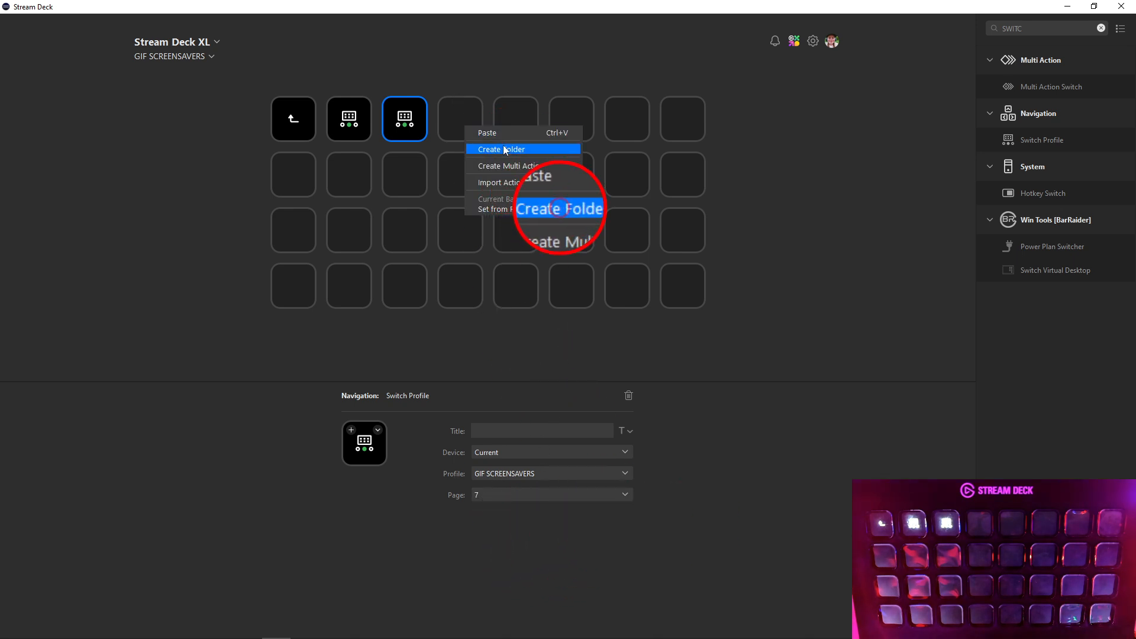
{"action": "left_click", "coordinate": [510, 126]}
{"action": "right_click", "coordinate": [455, 123]}
{"action": "left_click", "coordinate": [482, 125]}
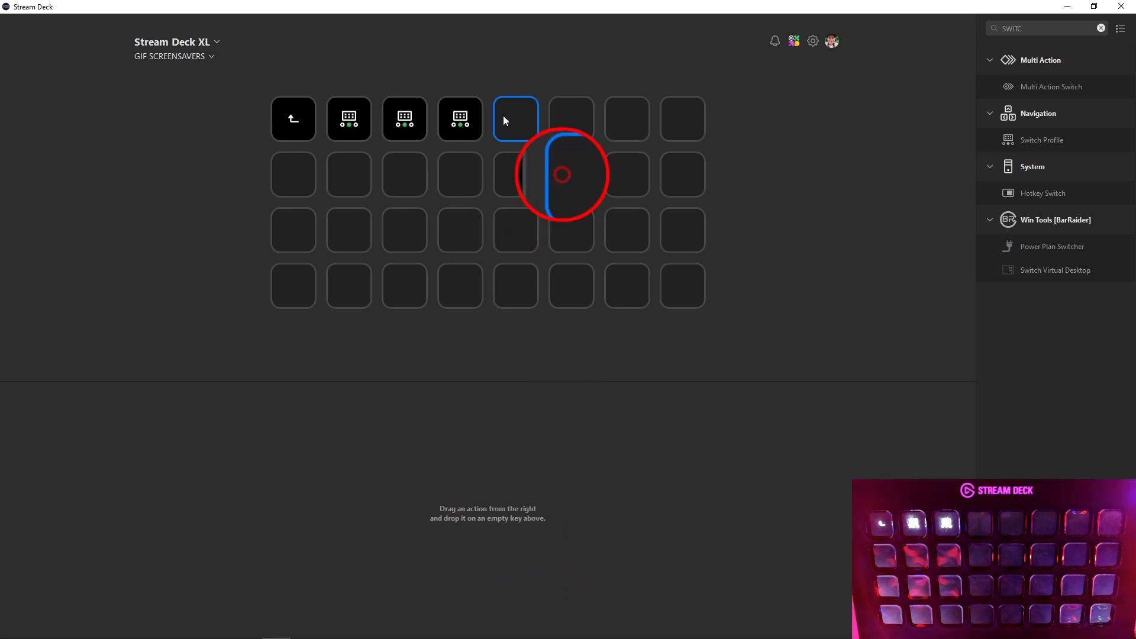
{"action": "right_click", "coordinate": [503, 116]}
{"action": "left_click", "coordinate": [527, 121]}
{"action": "right_click", "coordinate": [574, 120]}
{"action": "left_click", "coordinate": [589, 122]}
{"action": "right_click", "coordinate": [632, 118]}
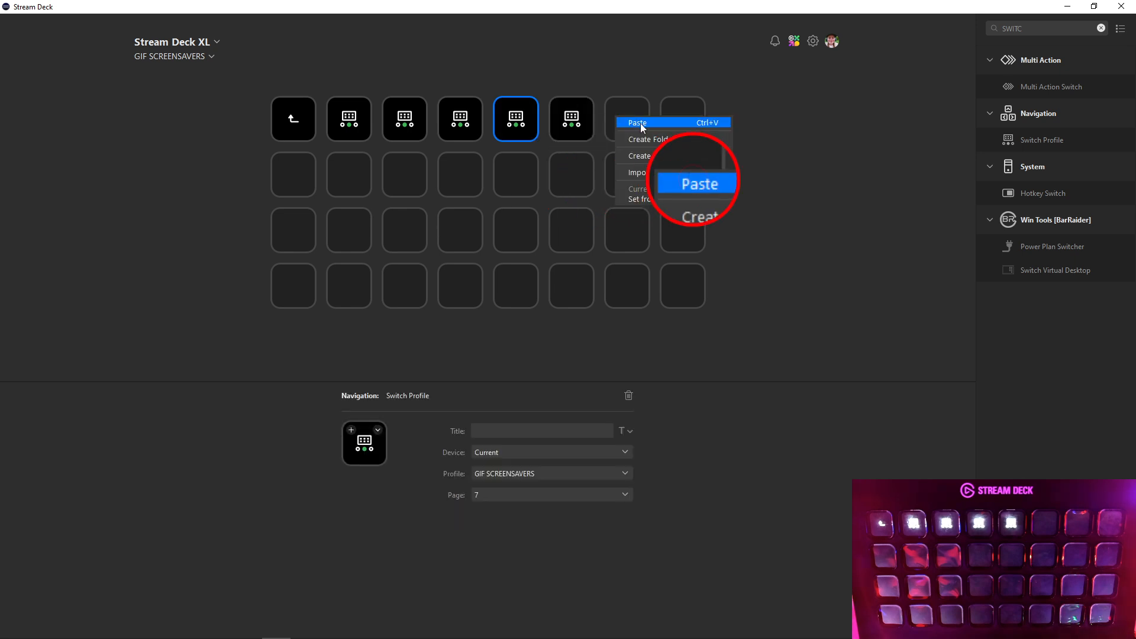
{"action": "left_click", "coordinate": [645, 122]}
{"action": "right_click", "coordinate": [670, 118]}
{"action": "left_click", "coordinate": [677, 122]}
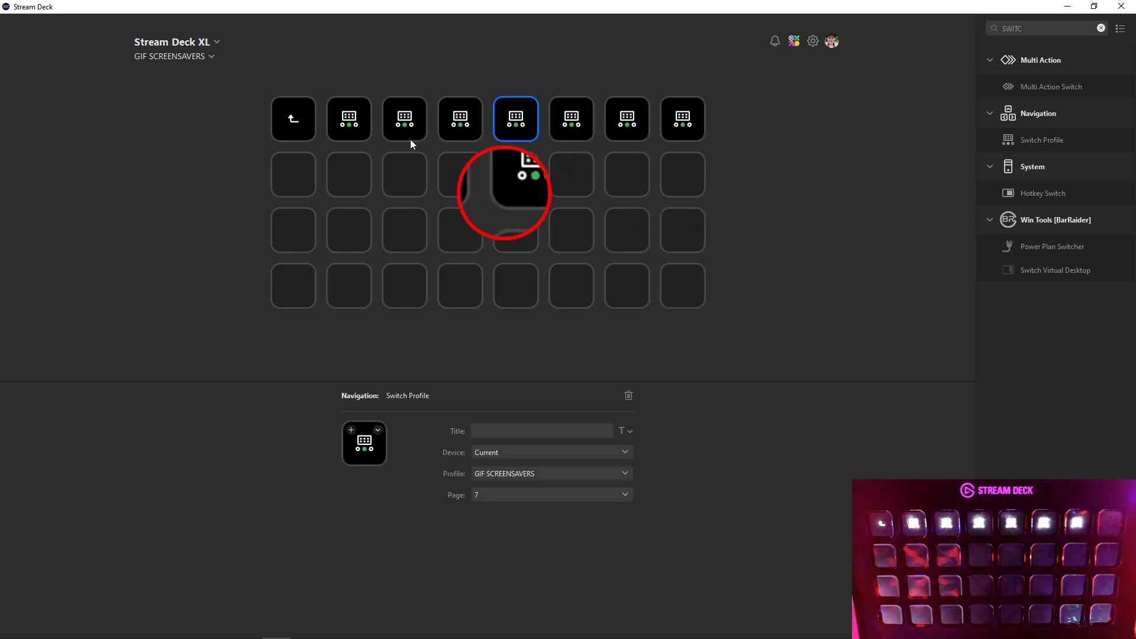
Paste the copied Switch Profile action onto all eight keys of the second row
{"action": "right_click", "coordinate": [287, 175]}
{"action": "left_click", "coordinate": [317, 182]}
{"action": "right_click", "coordinate": [363, 173]}
{"action": "left_click", "coordinate": [385, 177]}
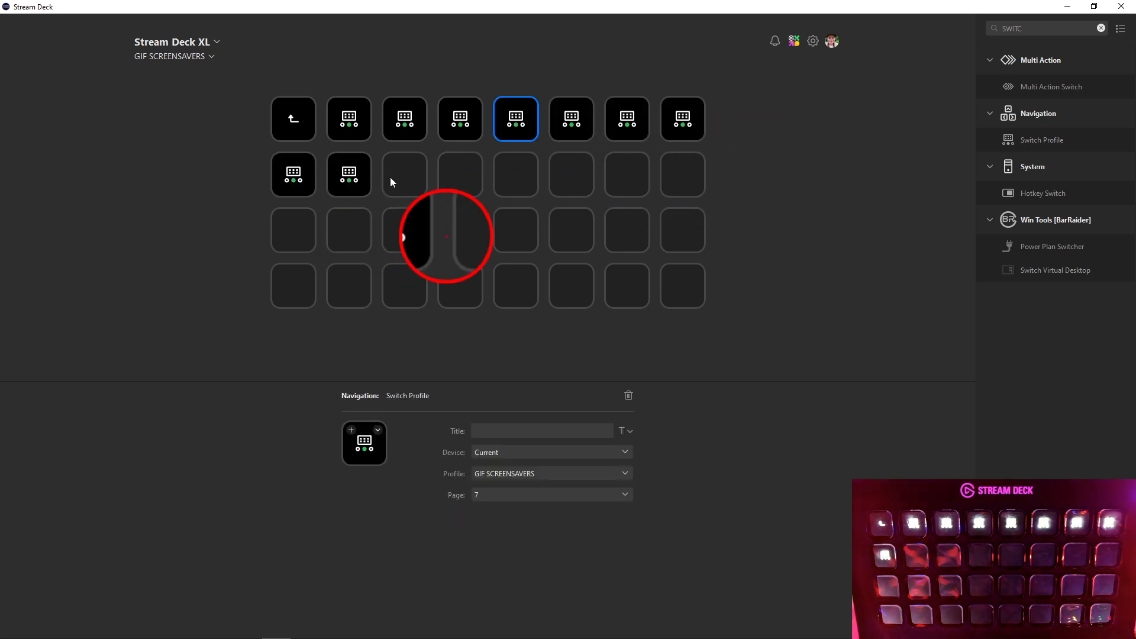
{"action": "right_click", "coordinate": [393, 177]}
{"action": "right_click", "coordinate": [460, 174]}
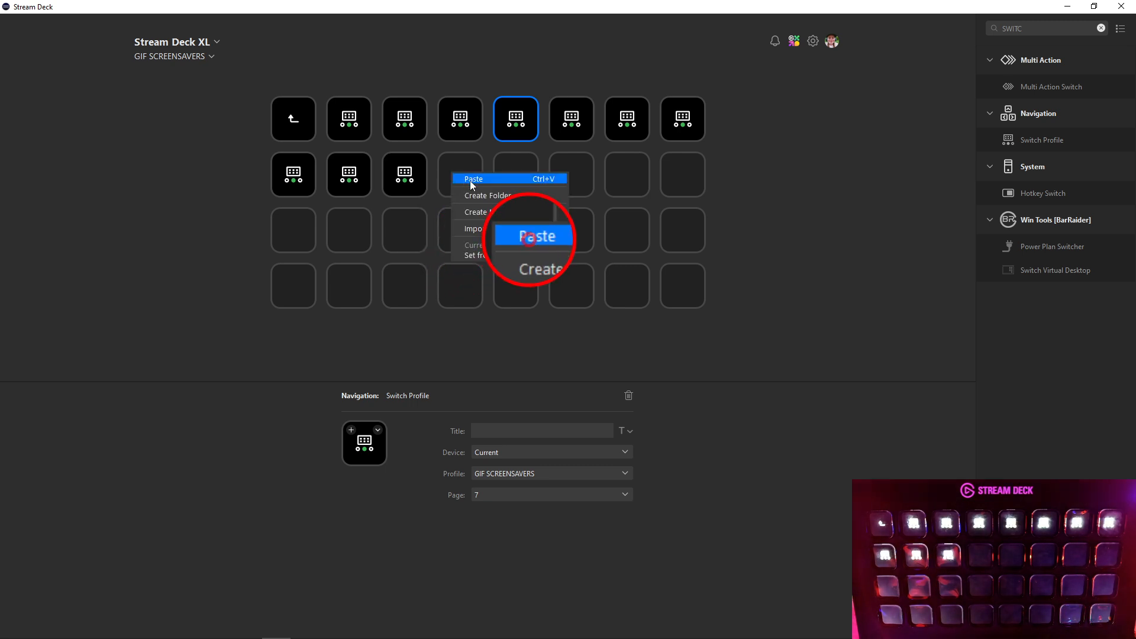
{"action": "left_click", "coordinate": [469, 181]}
{"action": "right_click", "coordinate": [519, 173]}
{"action": "left_click", "coordinate": [540, 178]}
{"action": "left_click", "coordinate": [586, 177]}
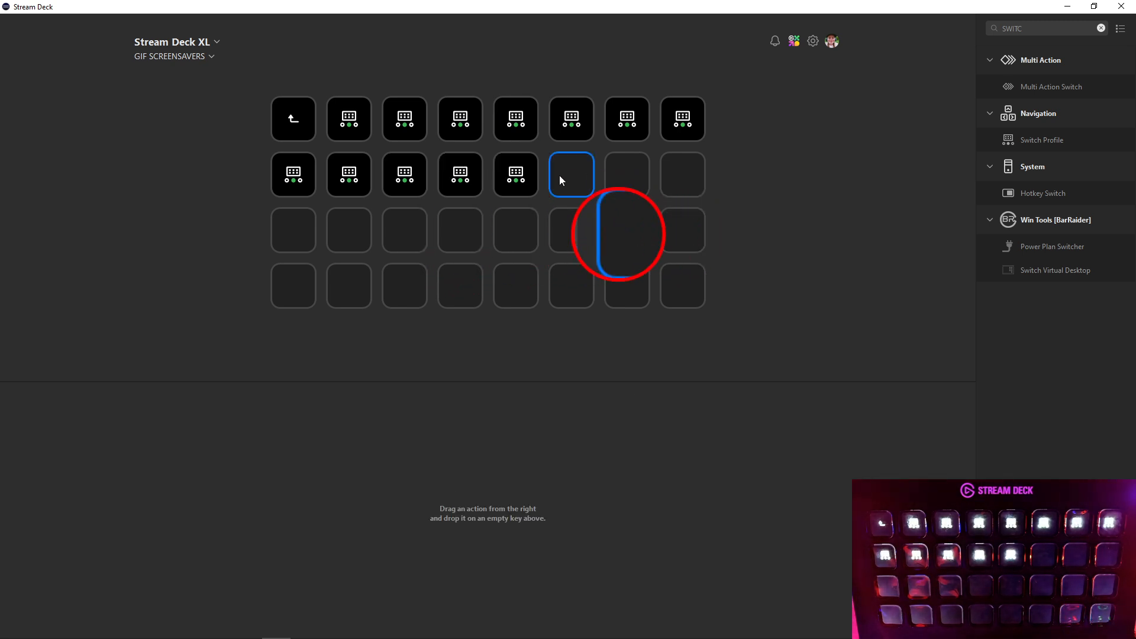
{"action": "right_click", "coordinate": [564, 176]}
{"action": "left_click", "coordinate": [579, 186]}
{"action": "right_click", "coordinate": [630, 171]}
{"action": "left_click", "coordinate": [662, 179]}
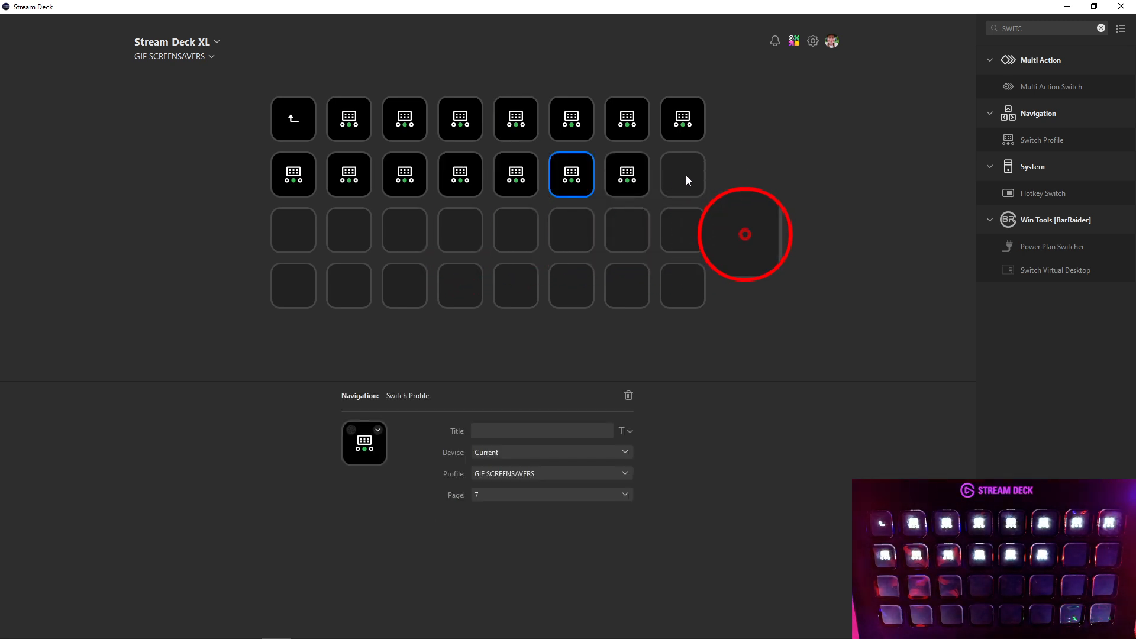
{"action": "right_click", "coordinate": [687, 175]}
{"action": "left_click", "coordinate": [704, 180]}
Paste the copied Switch Profile action onto all eight keys of the third row
{"action": "right_click", "coordinate": [311, 233]}
{"action": "left_click", "coordinate": [326, 240]}
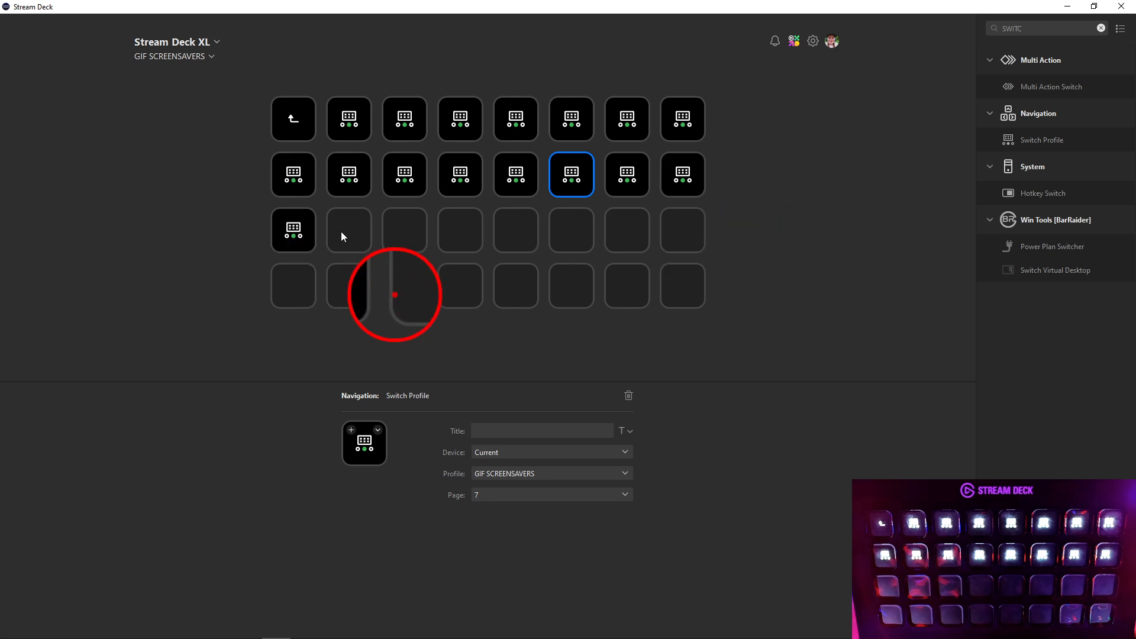
{"action": "right_click", "coordinate": [364, 231]}
{"action": "left_click", "coordinate": [371, 233]}
{"action": "right_click", "coordinate": [393, 229]}
{"action": "left_click", "coordinate": [402, 235]}
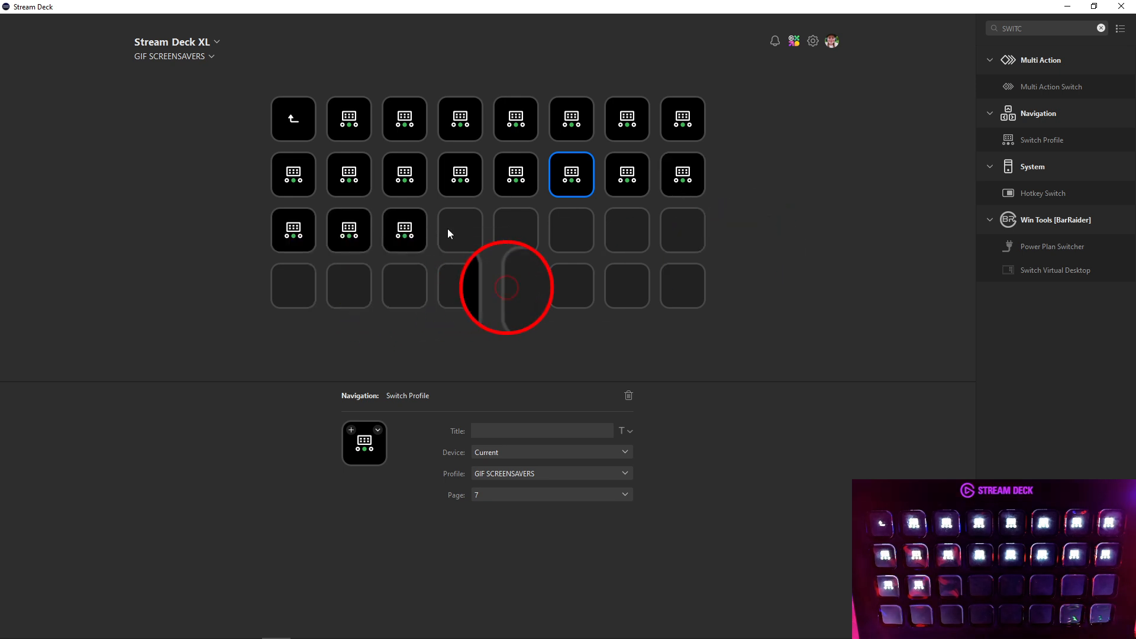
{"action": "right_click", "coordinate": [454, 232]}
{"action": "left_click", "coordinate": [467, 237]}
{"action": "right_click", "coordinate": [519, 232]}
{"action": "left_click", "coordinate": [533, 237]}
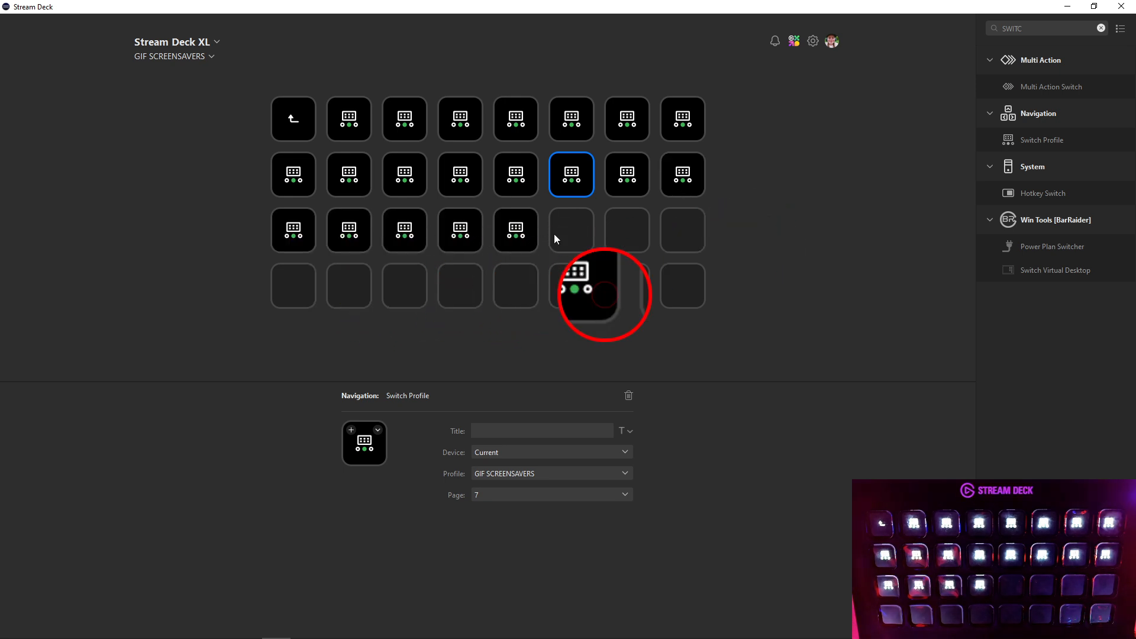
{"action": "right_click", "coordinate": [561, 230]}
{"action": "left_click", "coordinate": [594, 236]}
{"action": "right_click", "coordinate": [630, 232]}
{"action": "left_click", "coordinate": [643, 243]}
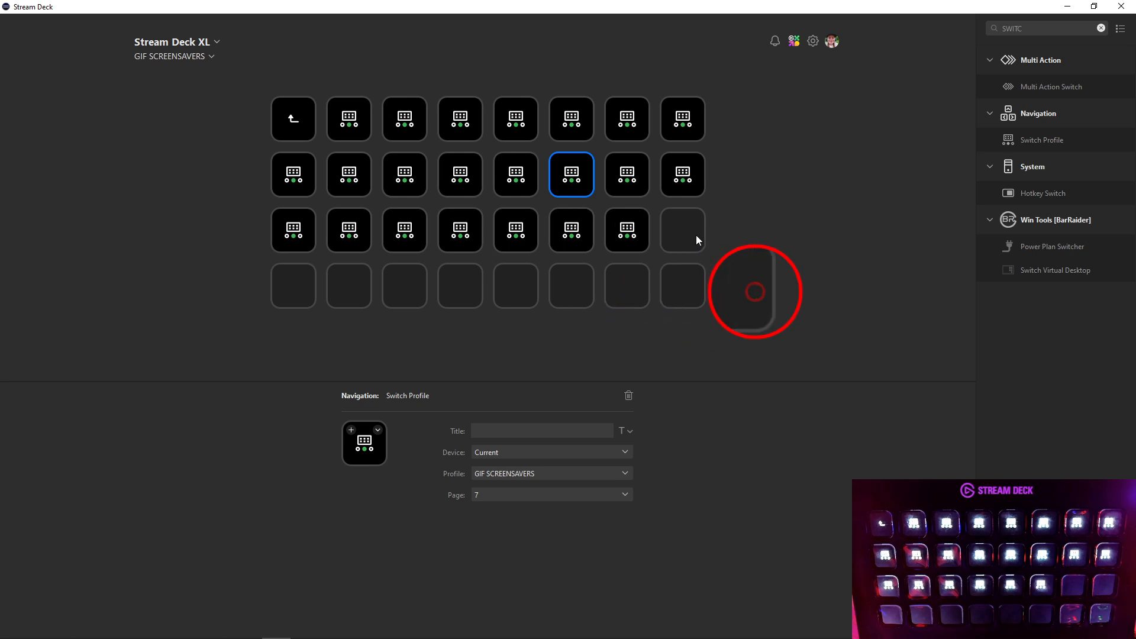
{"action": "right_click", "coordinate": [696, 235]}
{"action": "left_click", "coordinate": [707, 243]}
Paste the copied Switch Profile action onto all eight keys of the fourth row
{"action": "right_click", "coordinate": [286, 294]}
{"action": "left_click", "coordinate": [310, 302]}
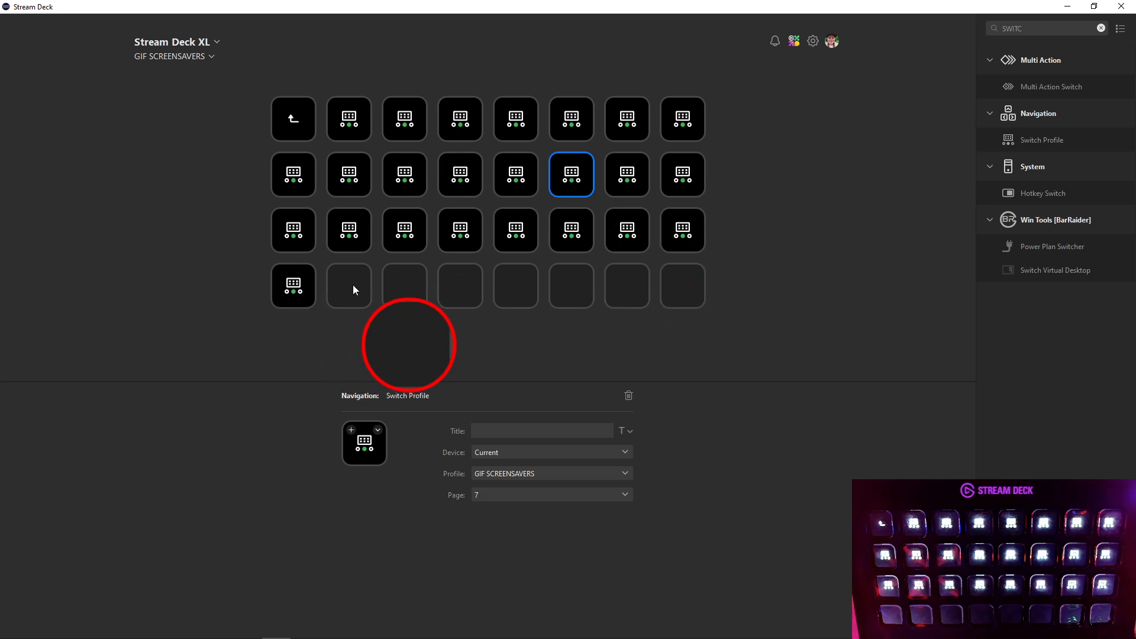
{"action": "right_click", "coordinate": [353, 286]}
{"action": "left_click", "coordinate": [375, 292]}
{"action": "right_click", "coordinate": [406, 278]}
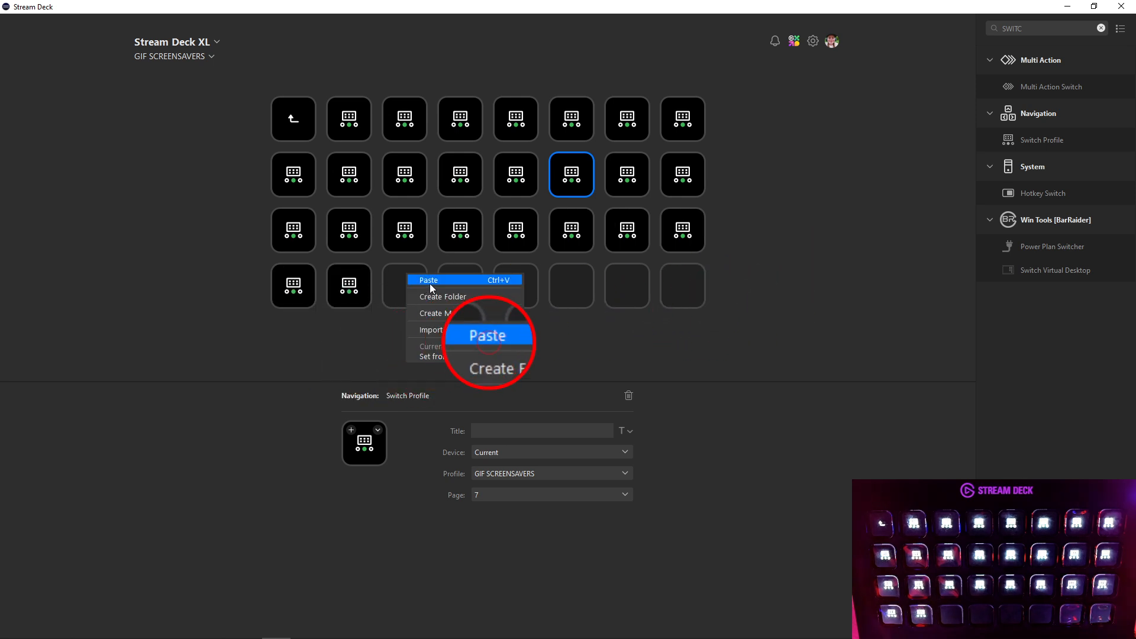
{"action": "left_click", "coordinate": [429, 284]}
{"action": "right_click", "coordinate": [468, 289]}
{"action": "left_click", "coordinate": [493, 294]}
{"action": "right_click", "coordinate": [530, 283]}
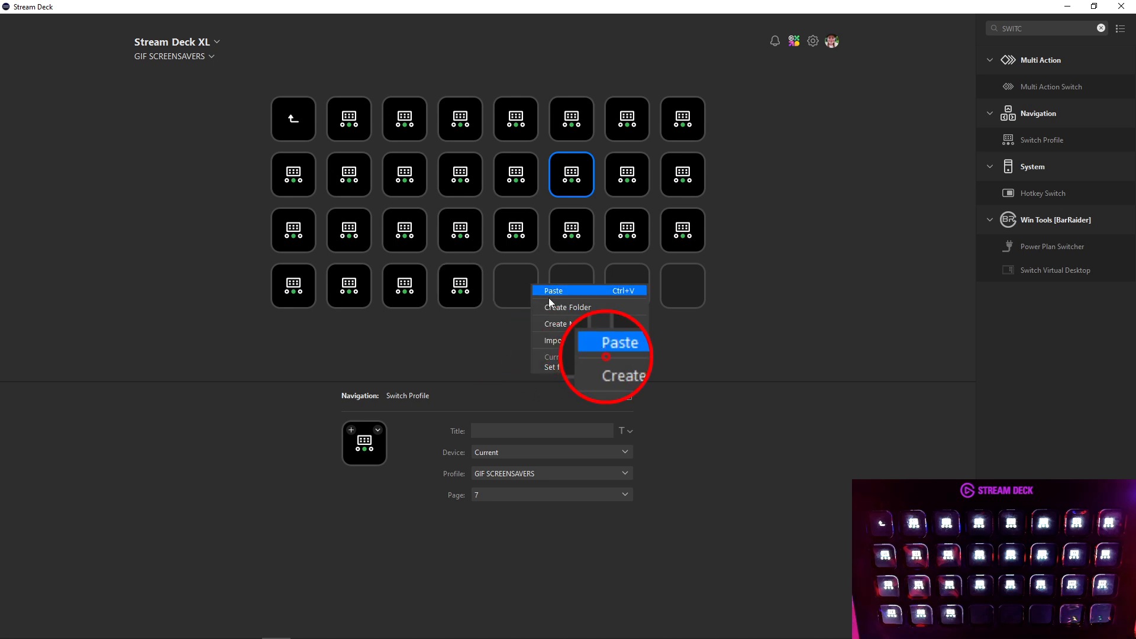
{"action": "left_click", "coordinate": [564, 287]}
{"action": "right_click", "coordinate": [585, 284]}
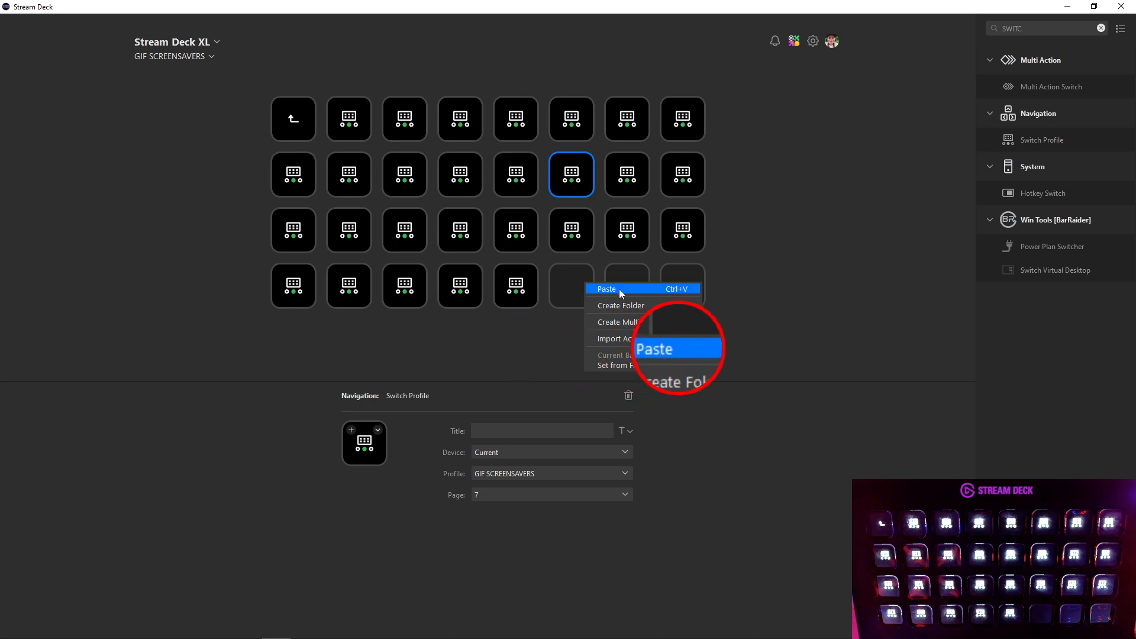
{"action": "left_click", "coordinate": [619, 289]}
{"action": "right_click", "coordinate": [640, 284]}
{"action": "left_click", "coordinate": [681, 293]}
{"action": "right_click", "coordinate": [687, 290]}
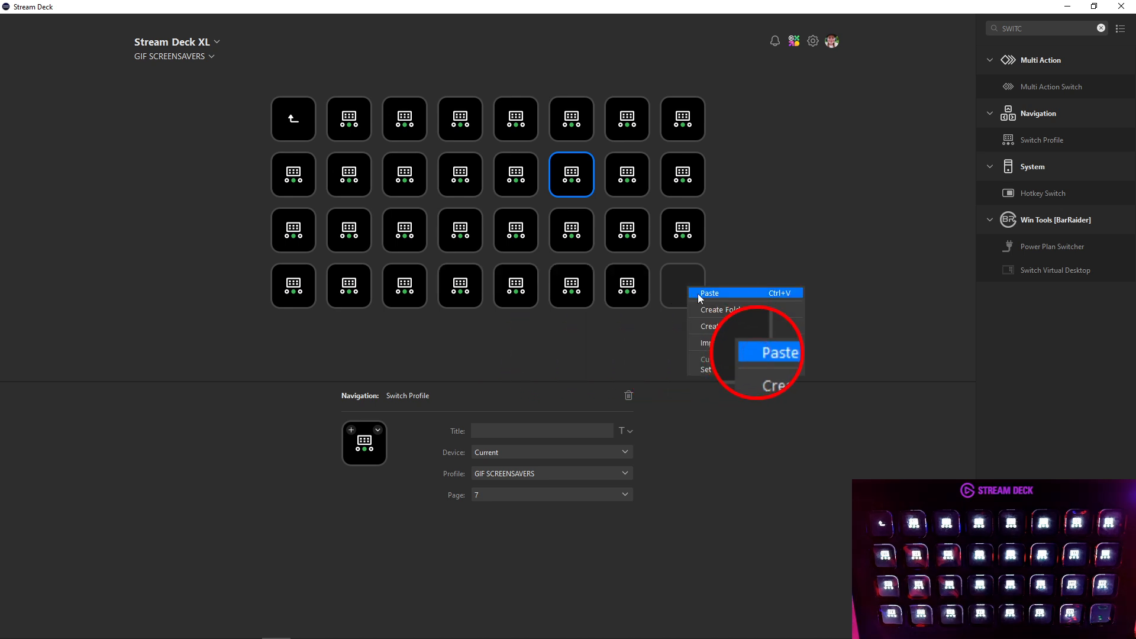
{"action": "left_click", "coordinate": [698, 293]}
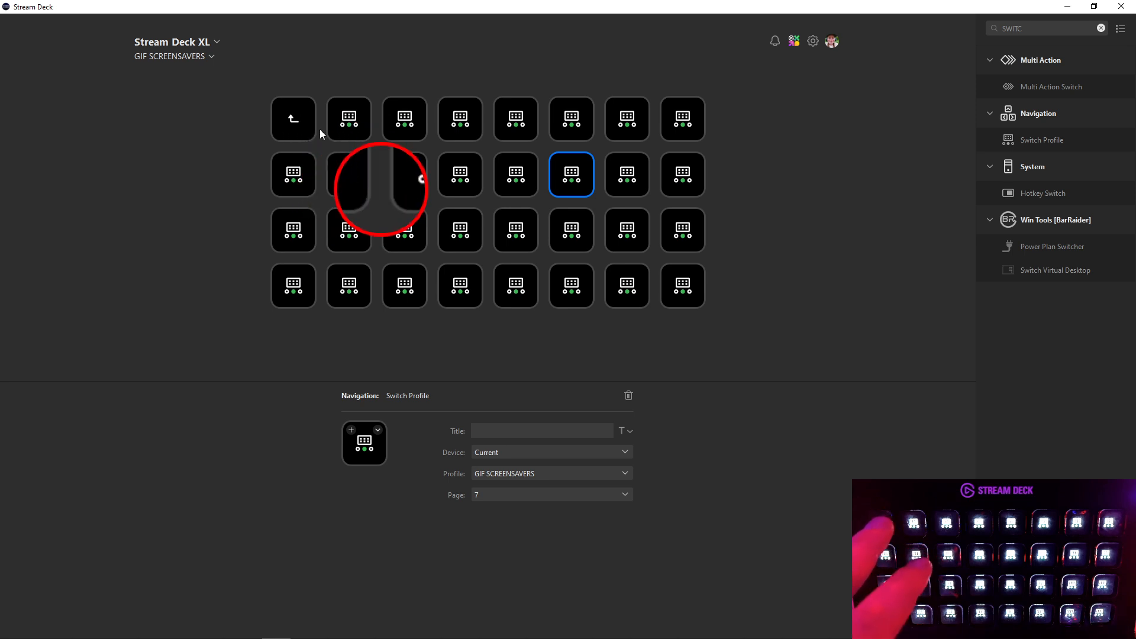
Leave and reopen the screensaver folder, and set its exit key's icon to the 1X1 image from the GIF 1 folder
{"action": "left_click", "coordinate": [312, 128]}
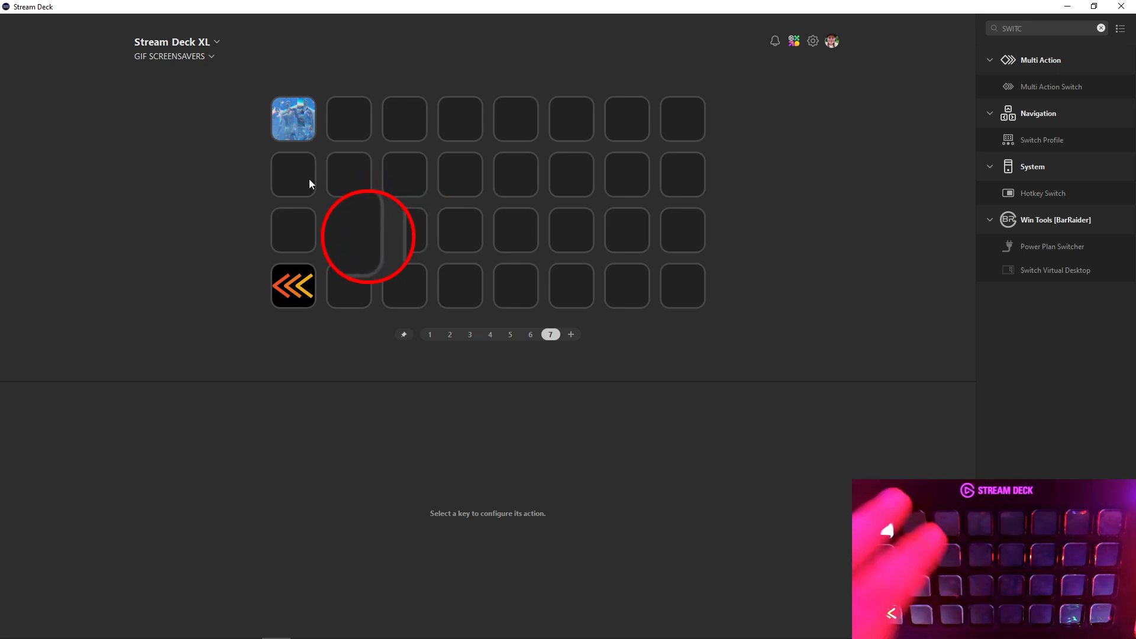
{"action": "double_click", "coordinate": [294, 132]}
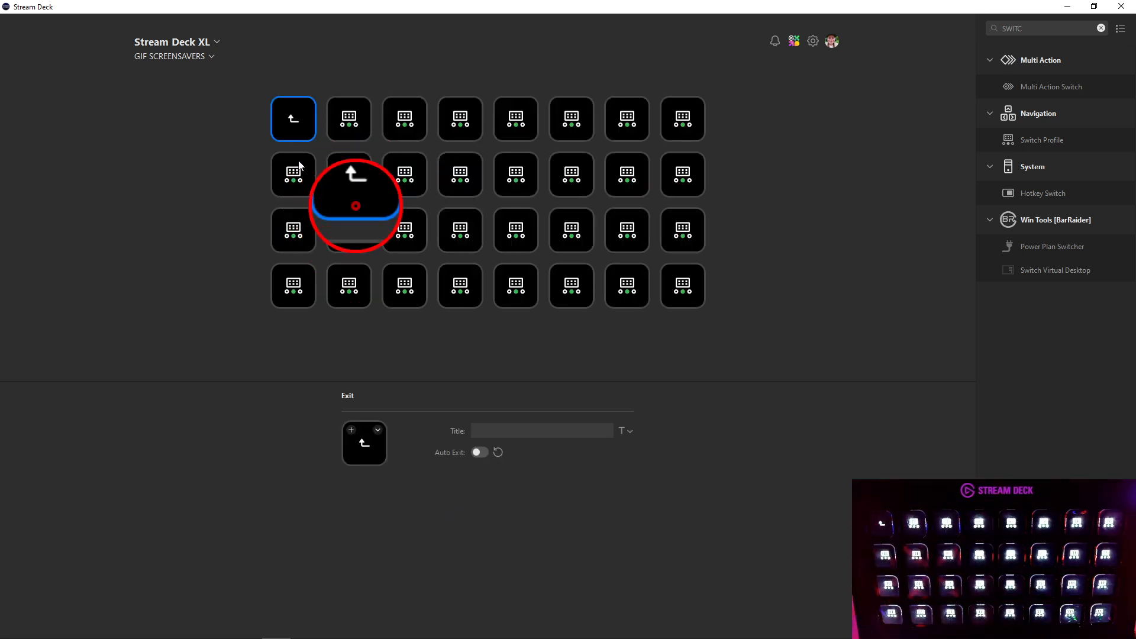
{"action": "left_click", "coordinate": [368, 449]}
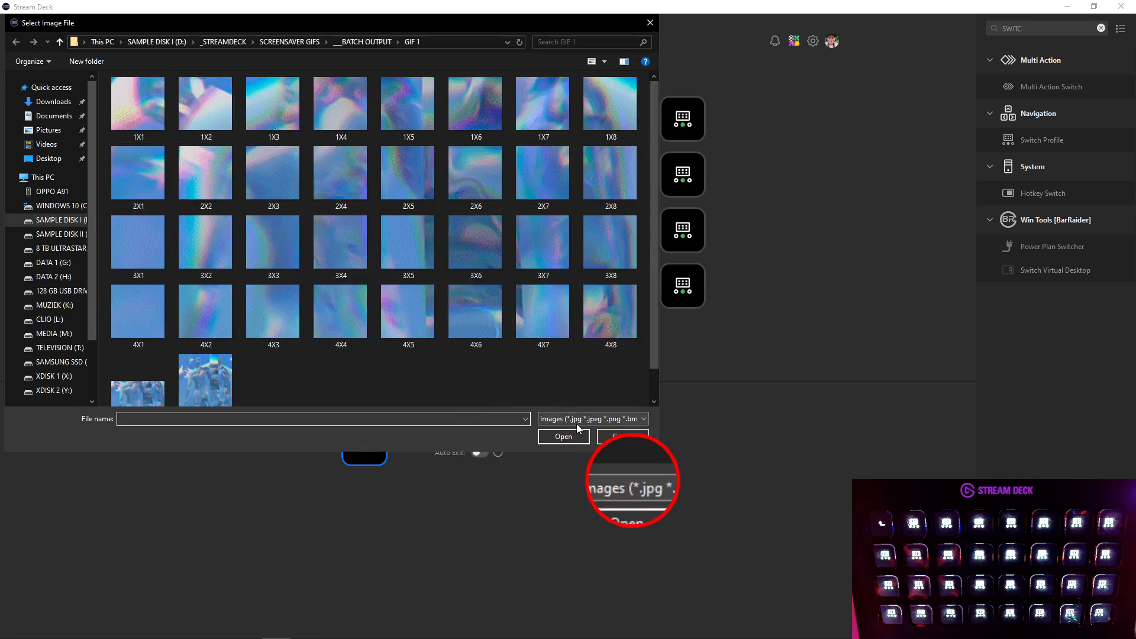
{"action": "left_click_drag", "start_coordinate": [652, 450], "coordinate": [374, 268]}
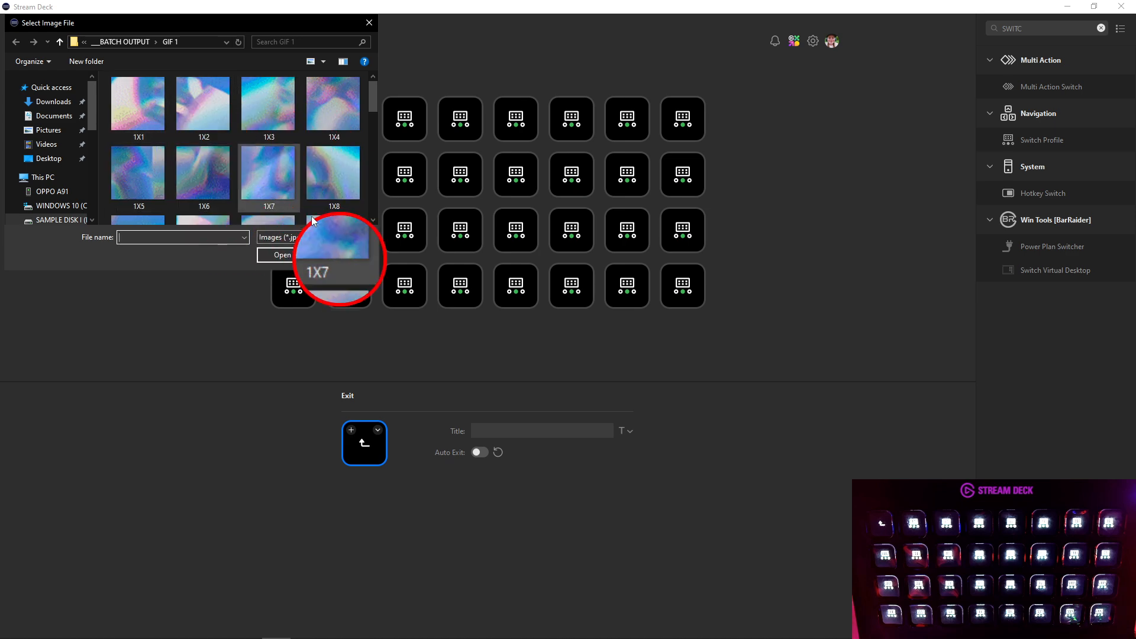
{"action": "left_click_drag", "start_coordinate": [377, 269], "coordinate": [650, 413]}
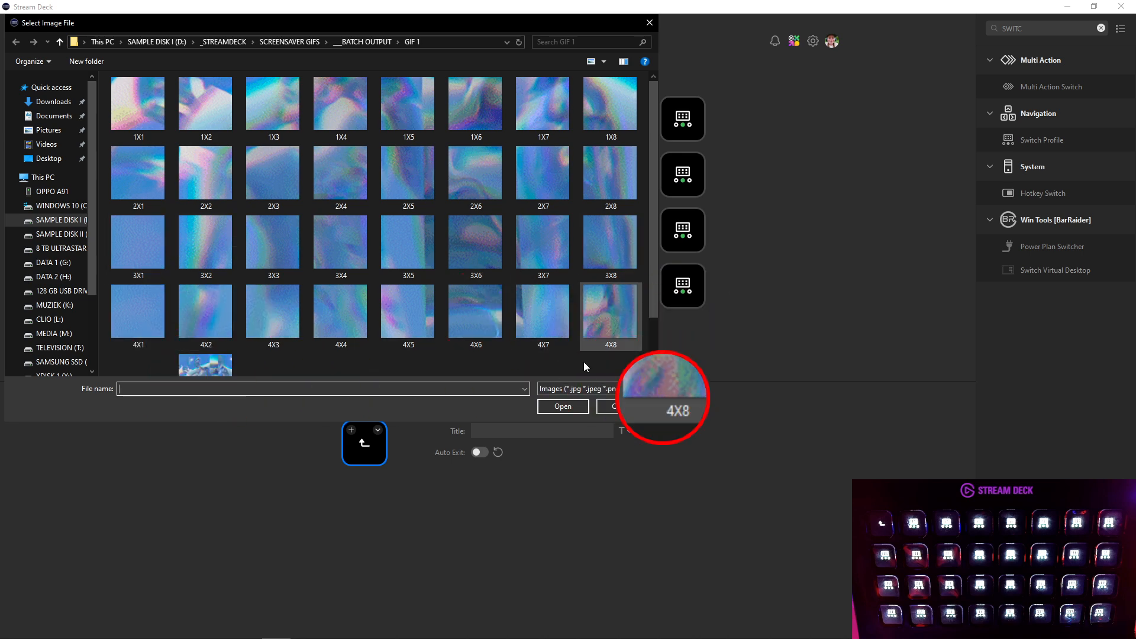
{"action": "double_click", "coordinate": [136, 104]}
Assign the tile images 1X2, 1X3 and 1X4 to the first row's second, third and fourth keys
{"action": "left_click", "coordinate": [352, 133]}
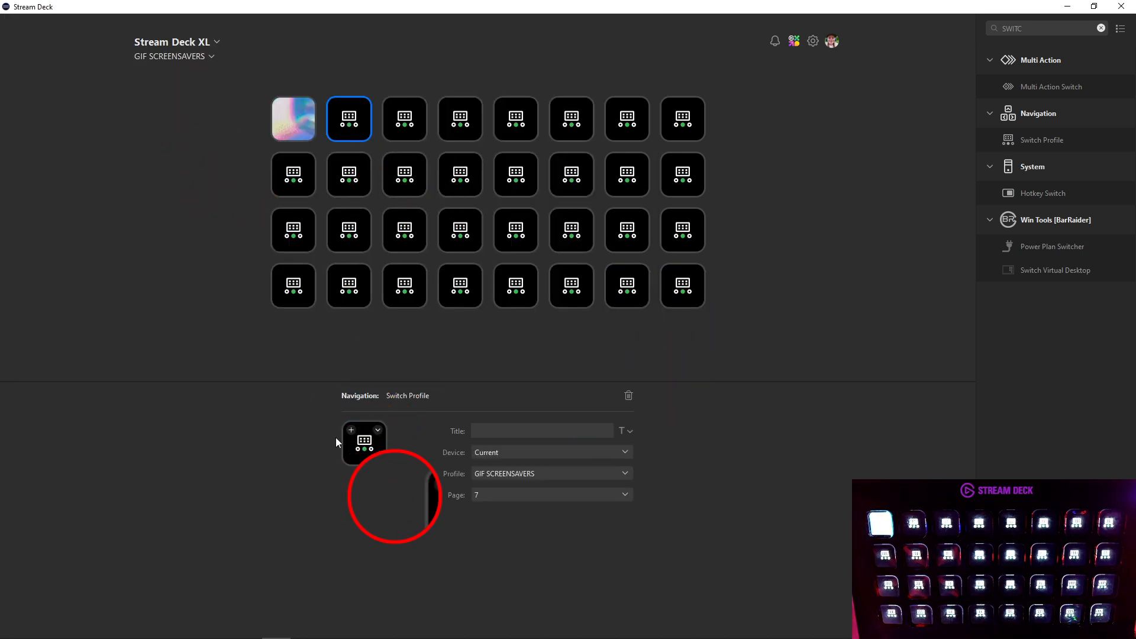
{"action": "left_click", "coordinate": [368, 450]}
{"action": "double_click", "coordinate": [217, 96]}
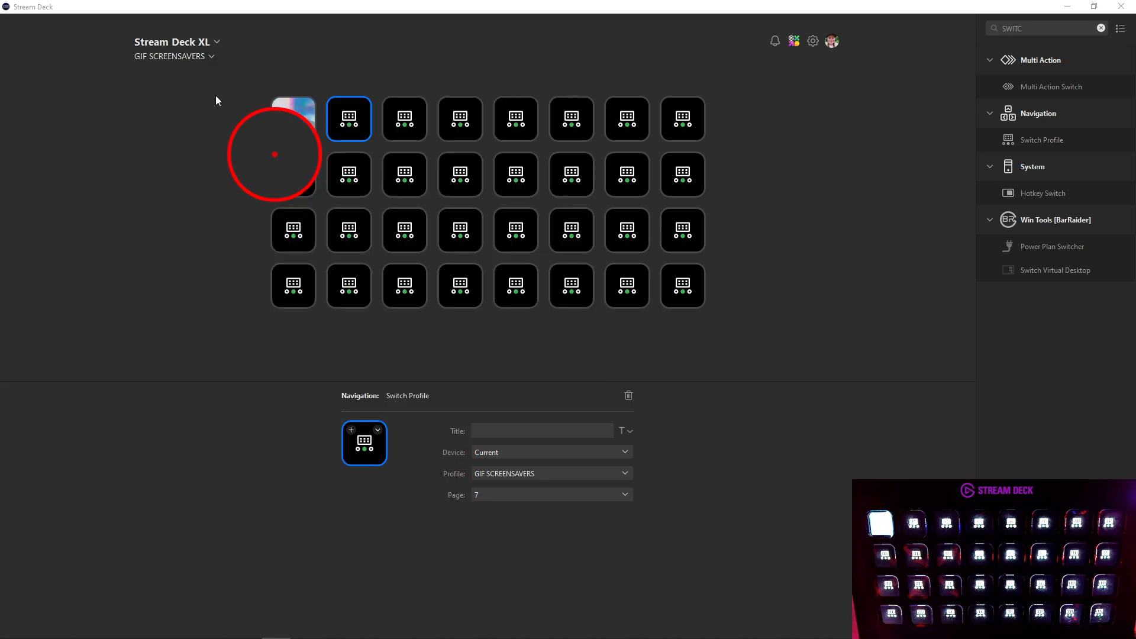
{"action": "left_click", "coordinate": [421, 114]}
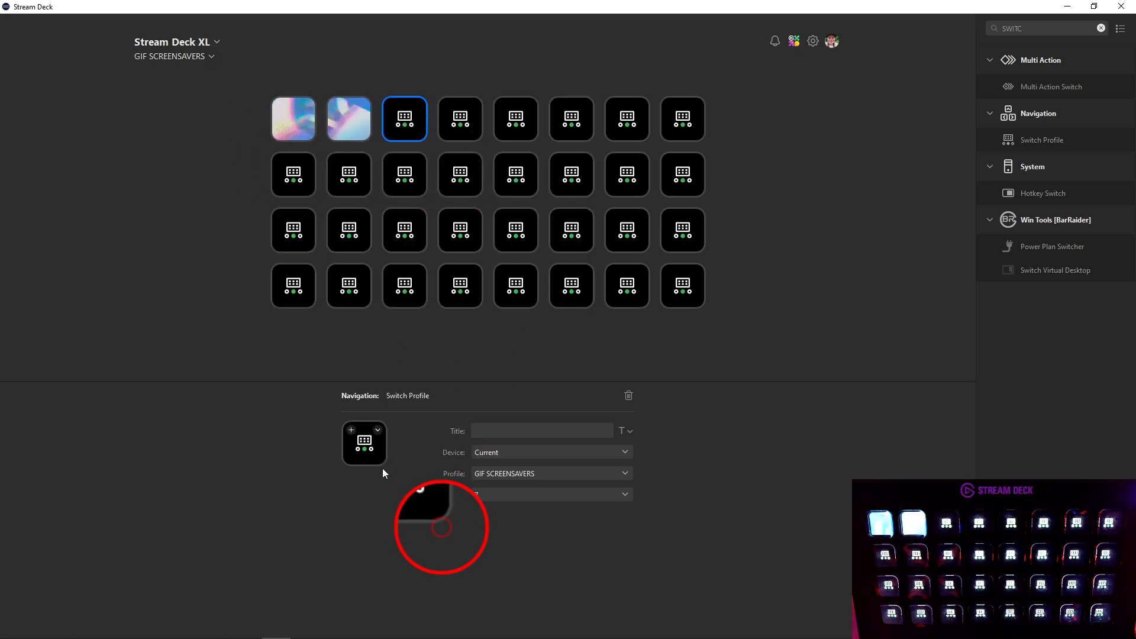
{"action": "left_click", "coordinate": [378, 431]}
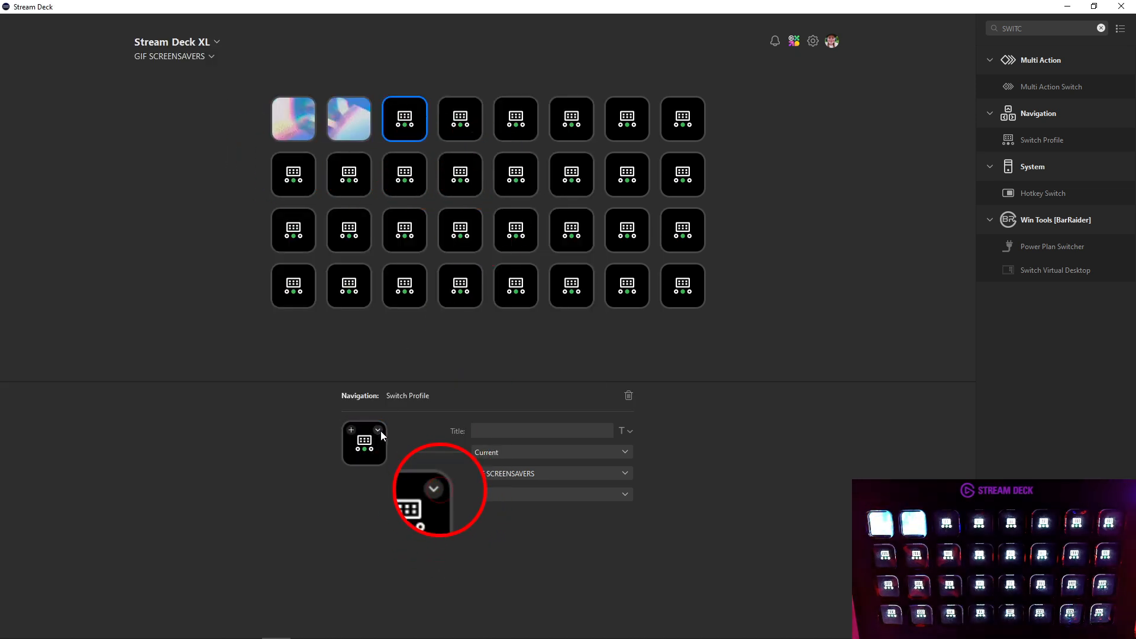
{"action": "left_click", "coordinate": [381, 434]}
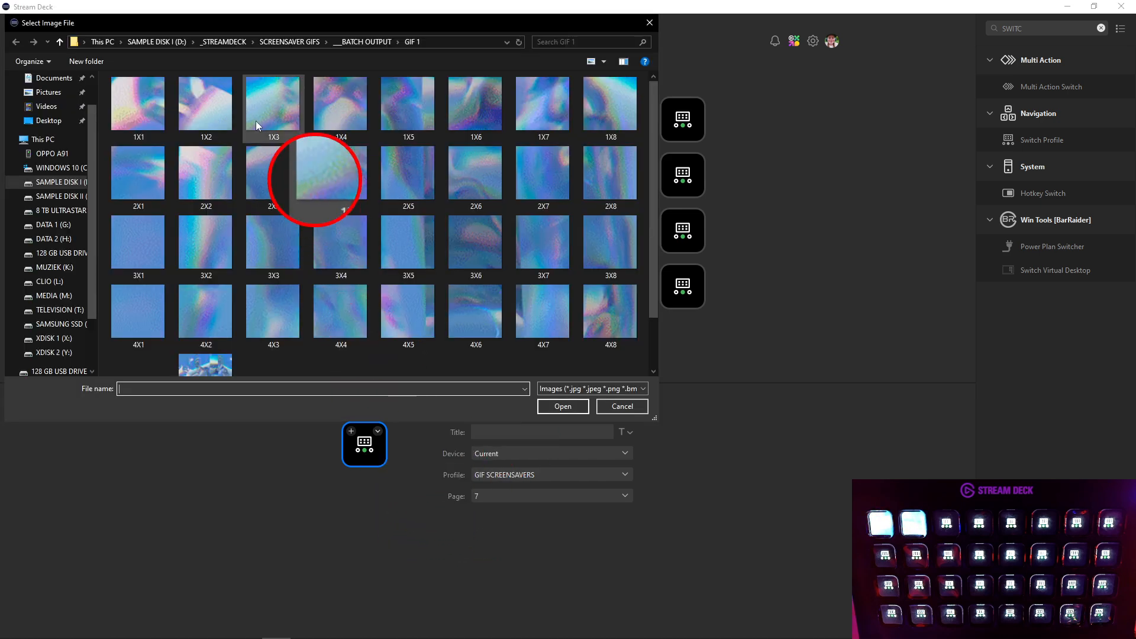
{"action": "double_click", "coordinate": [256, 119]}
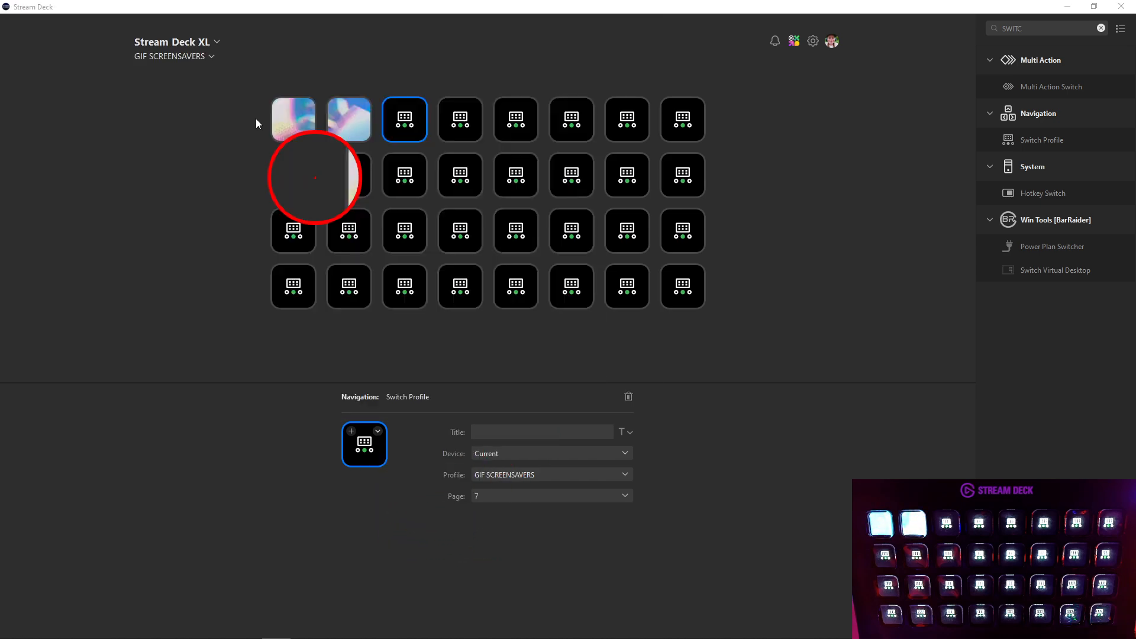
{"action": "left_click", "coordinate": [445, 122]}
{"action": "left_click", "coordinate": [368, 453]}
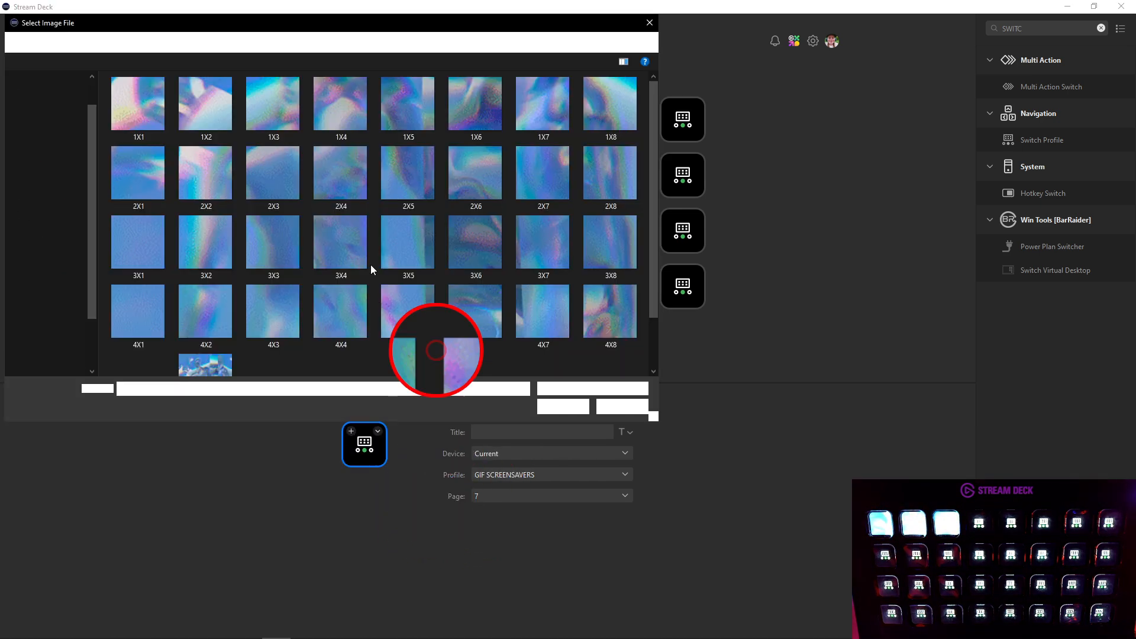
{"action": "double_click", "coordinate": [339, 115]}
Assign the tile images 1X5, 1X6, 1X7 and 1X8 to the last four keys of the first row
{"action": "left_click", "coordinate": [517, 124]}
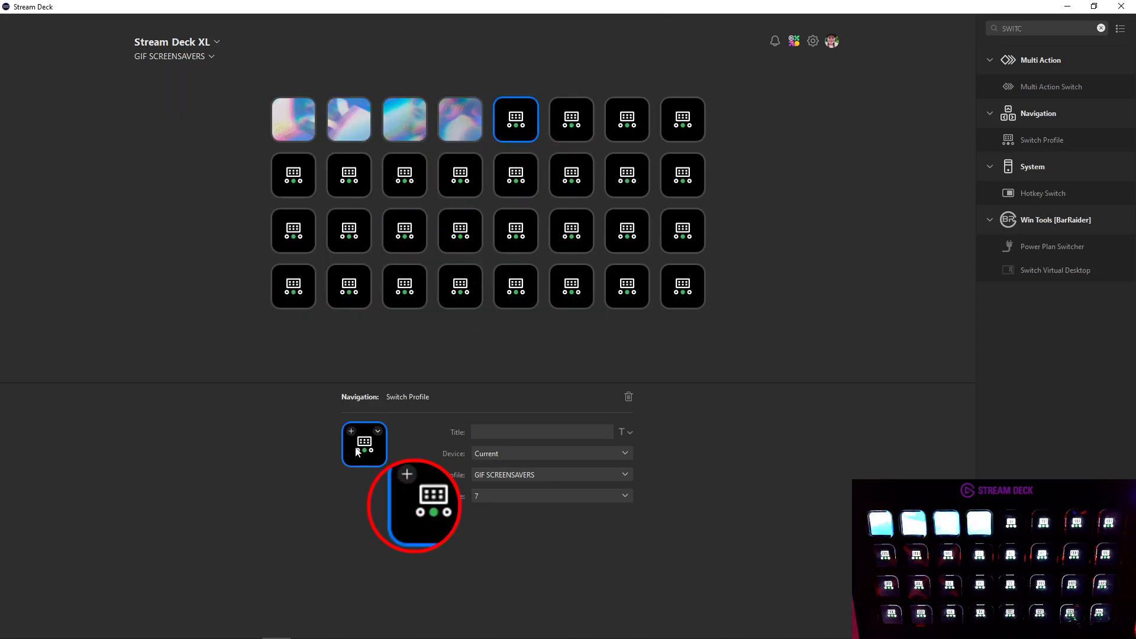
{"action": "left_click", "coordinate": [357, 452]}
{"action": "double_click", "coordinate": [410, 108]}
{"action": "left_click", "coordinate": [578, 126]}
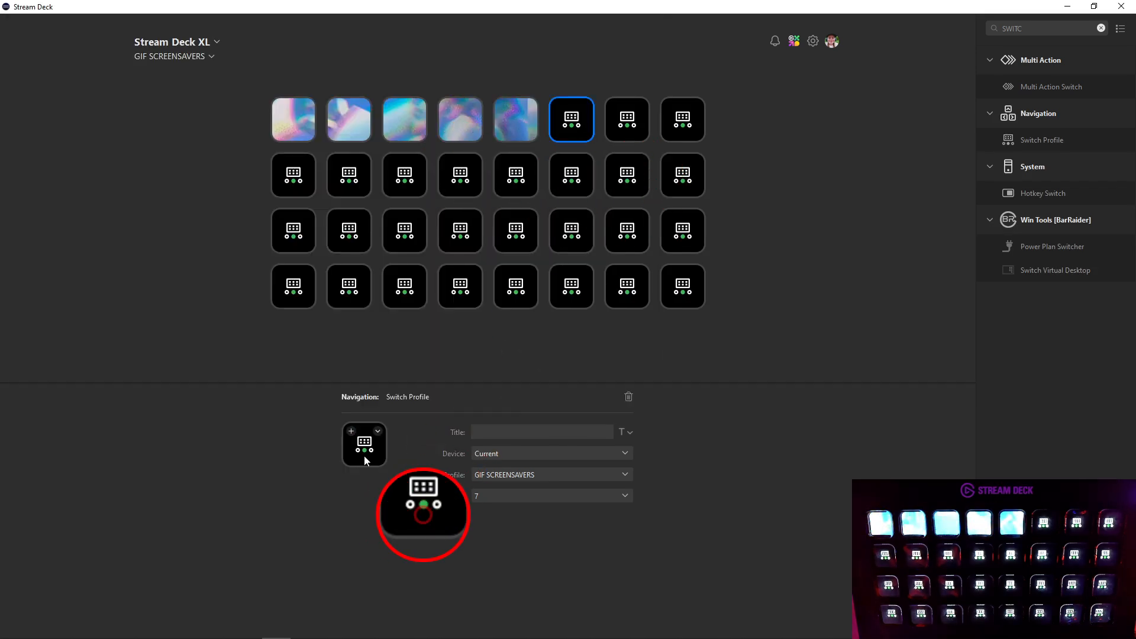
{"action": "left_click", "coordinate": [364, 456]}
{"action": "double_click", "coordinate": [469, 125]}
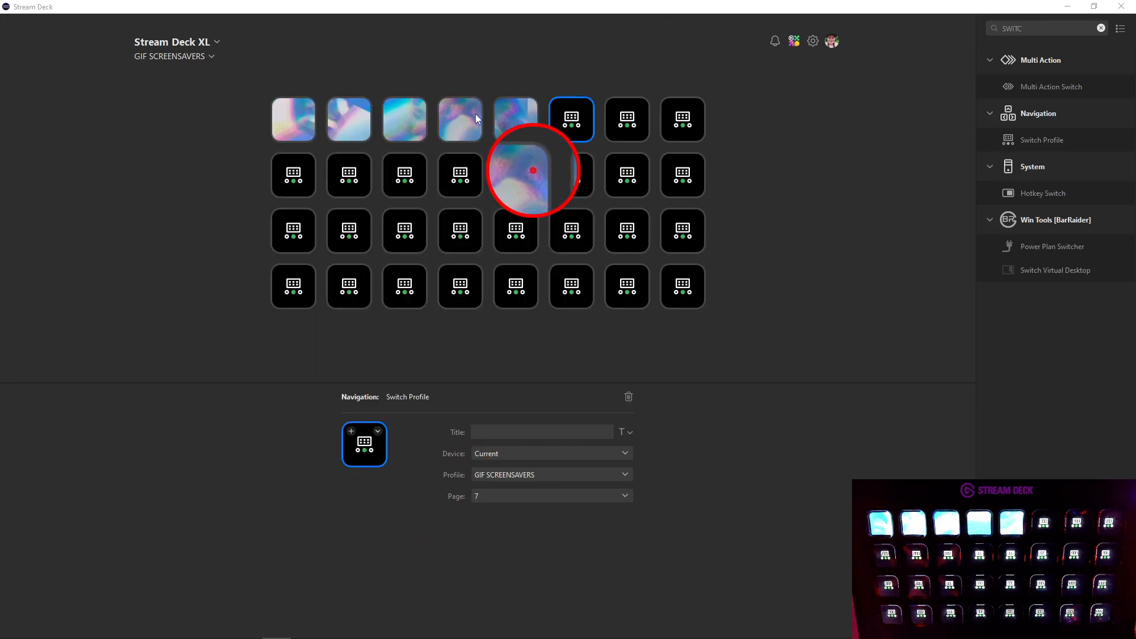
{"action": "left_click", "coordinate": [633, 121]}
{"action": "left_click", "coordinate": [364, 449]}
{"action": "double_click", "coordinate": [605, 163]}
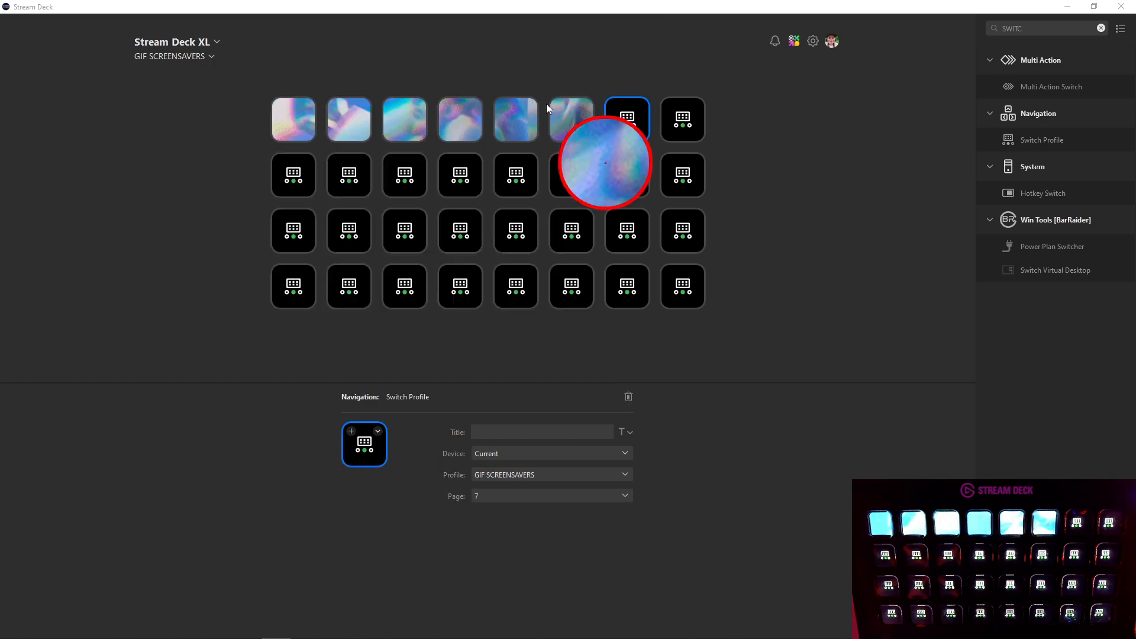
{"action": "left_click", "coordinate": [682, 121]}
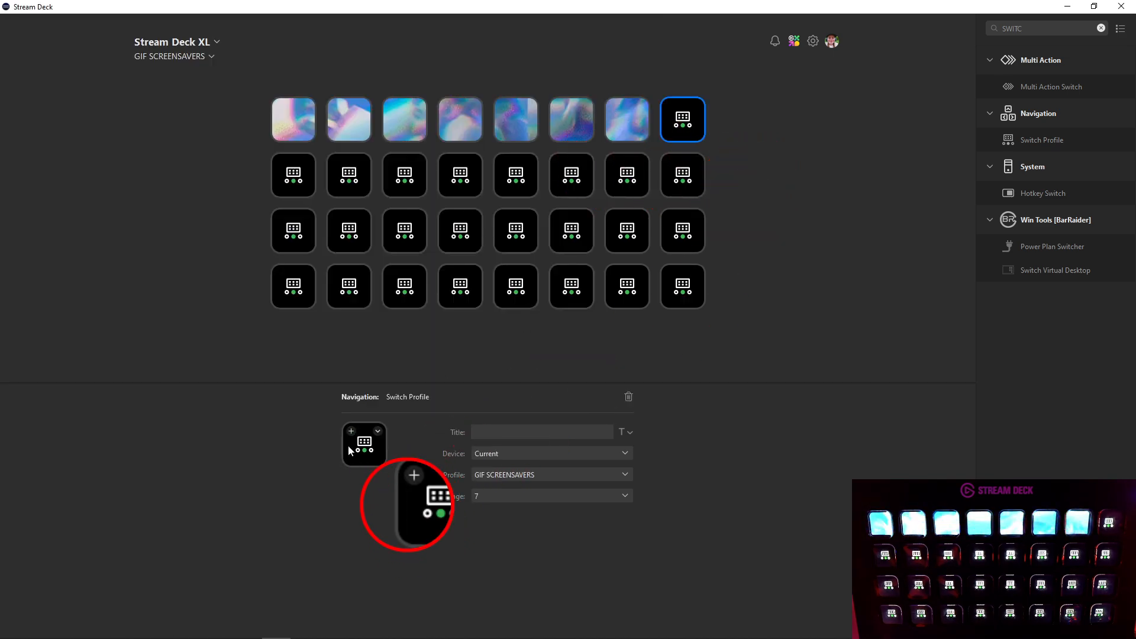
{"action": "left_click", "coordinate": [366, 451]}
{"action": "double_click", "coordinate": [588, 100]}
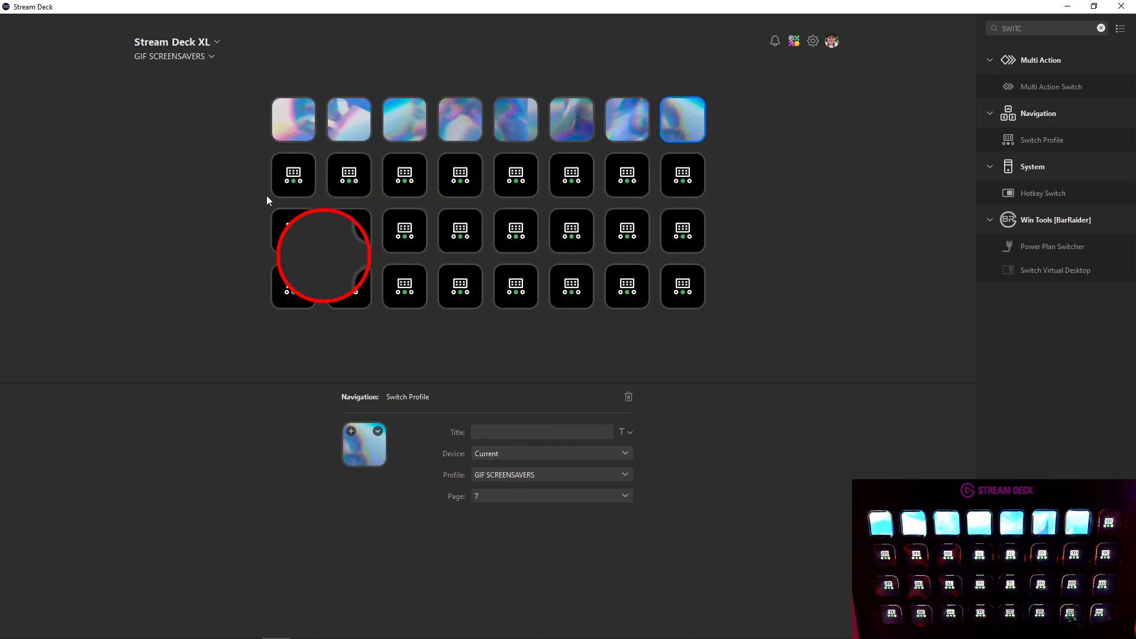
Assign the tile images 2X1, 2X2, 2X3 and 2X4 to the first four keys of the second row
{"action": "left_click", "coordinate": [293, 175]}
{"action": "left_click", "coordinate": [365, 459]}
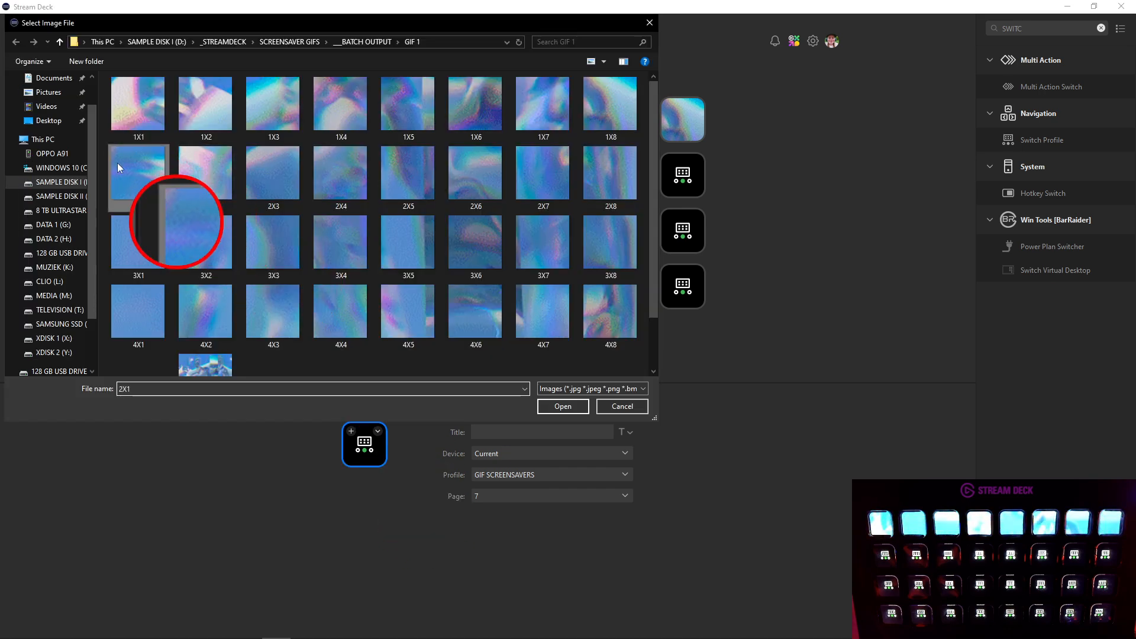
{"action": "double_click", "coordinate": [136, 168]}
{"action": "left_click", "coordinate": [349, 175]}
{"action": "left_click", "coordinate": [364, 444]}
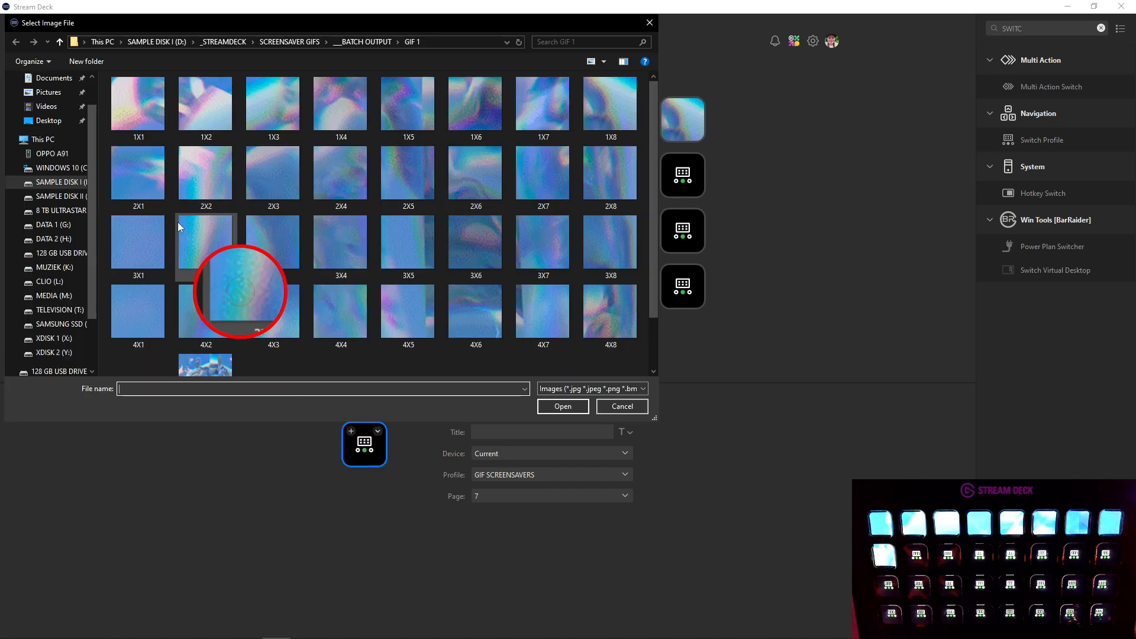
{"action": "double_click", "coordinate": [213, 170]}
{"action": "left_click", "coordinate": [405, 175]}
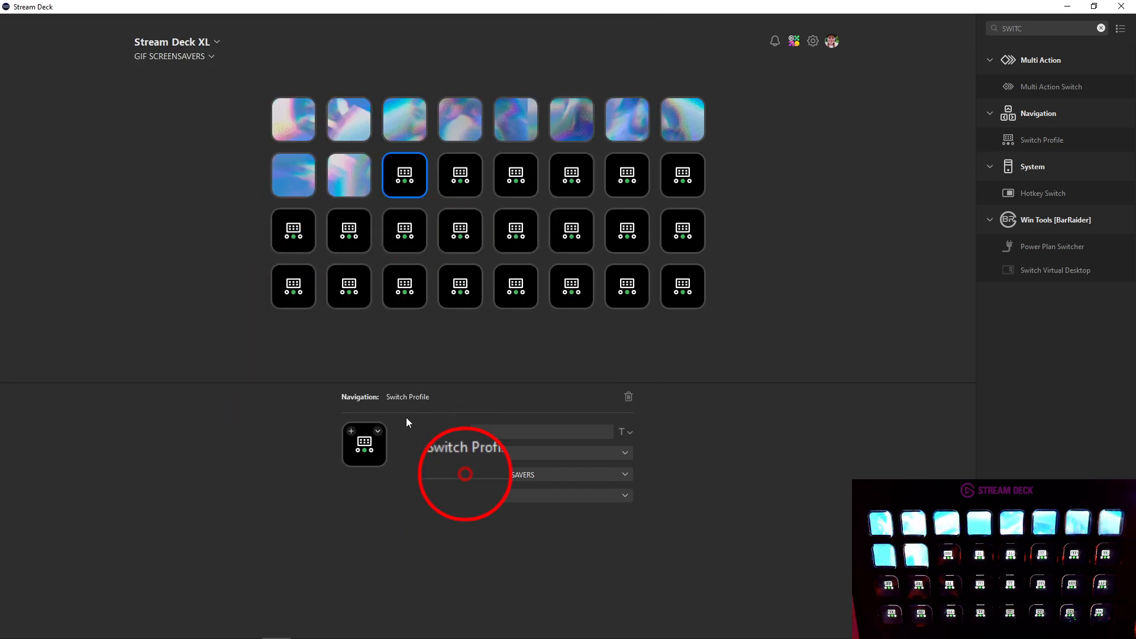
{"action": "left_click", "coordinate": [365, 443]}
{"action": "double_click", "coordinate": [297, 178]}
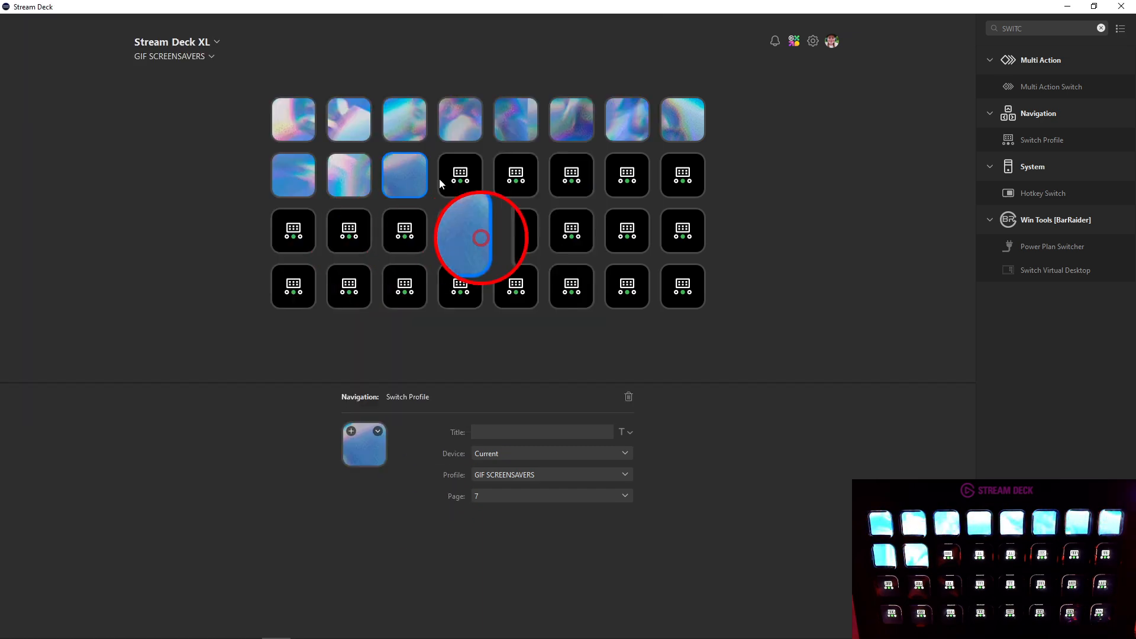
{"action": "left_click", "coordinate": [443, 179]}
{"action": "left_click", "coordinate": [369, 459]}
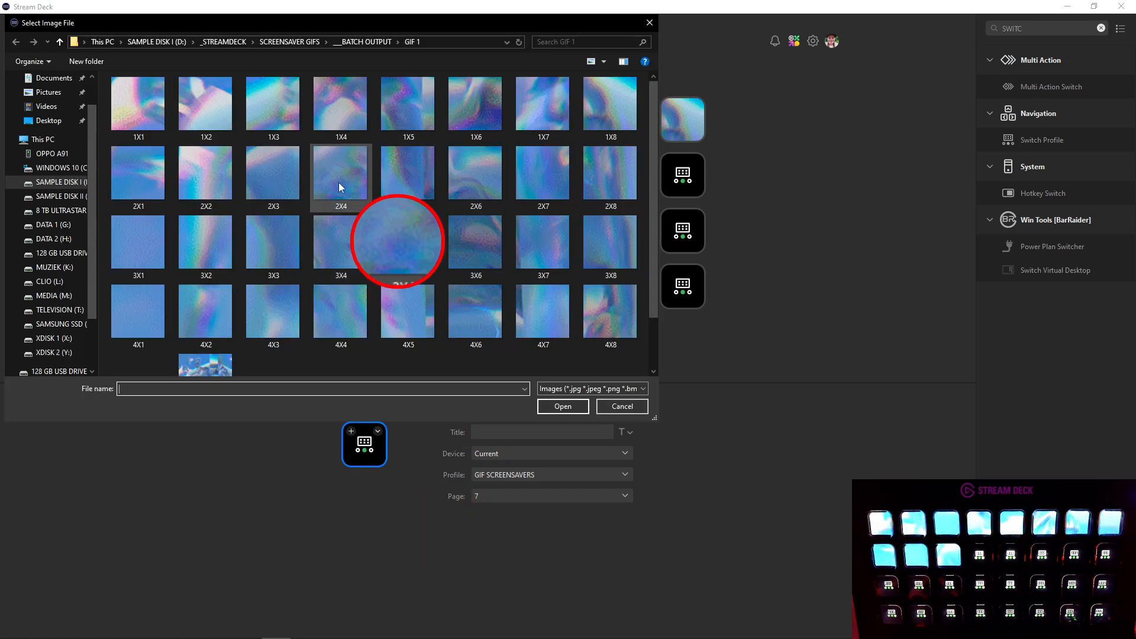
{"action": "double_click", "coordinate": [339, 183]}
Assign the tile images 2X5, 2X6, 2X7 and 2X8 to the last four keys of the second row
{"action": "left_click", "coordinate": [500, 185]}
{"action": "left_click", "coordinate": [365, 445]}
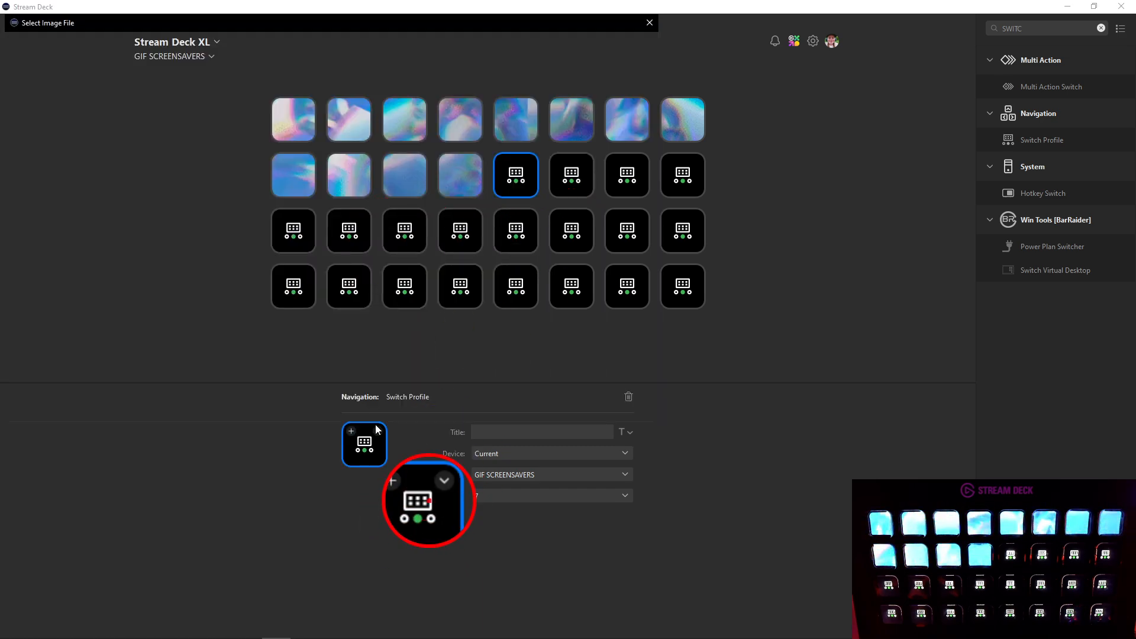
{"action": "double_click", "coordinate": [436, 172]}
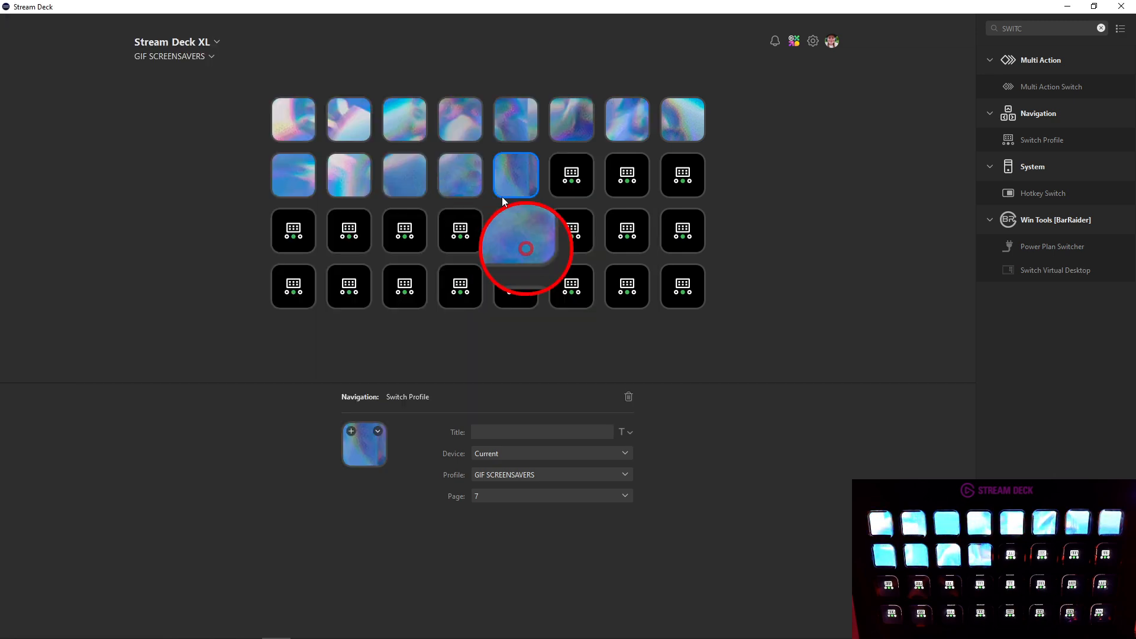
{"action": "left_click", "coordinate": [573, 177]}
{"action": "left_click", "coordinate": [374, 453]}
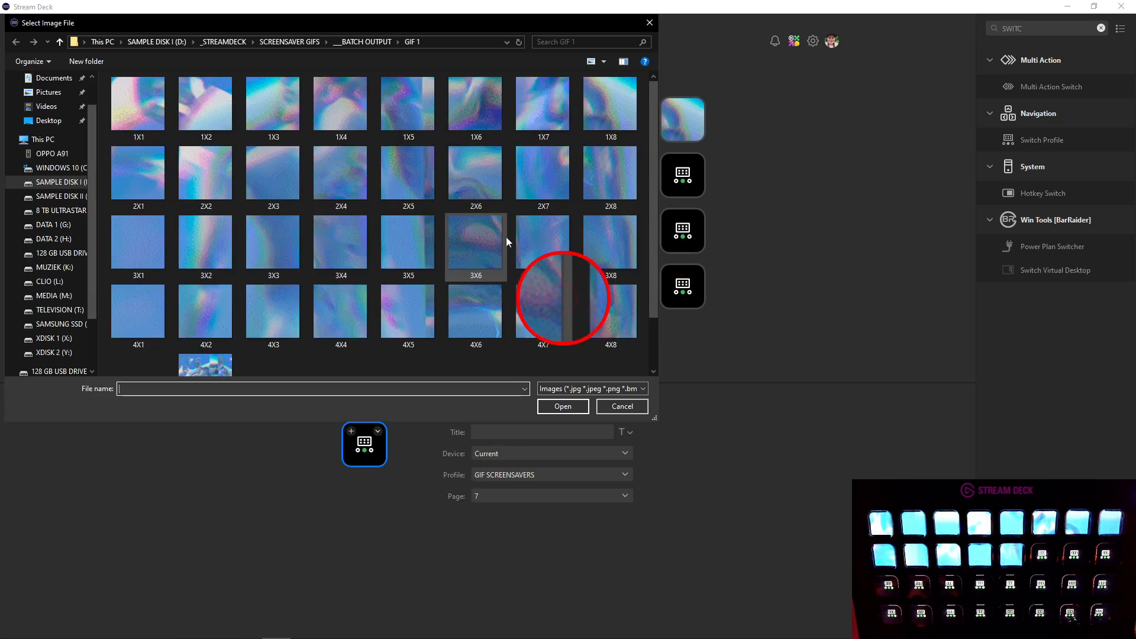
{"action": "double_click", "coordinate": [500, 178]}
{"action": "left_click", "coordinate": [627, 185]}
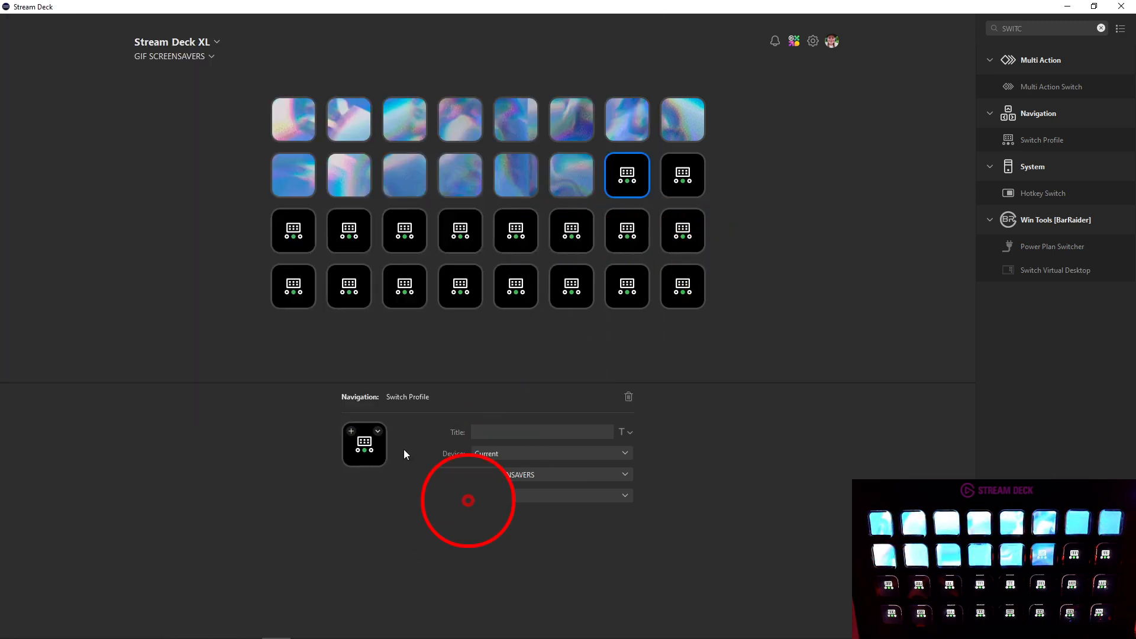
{"action": "left_click", "coordinate": [366, 444]}
{"action": "left_click", "coordinate": [559, 171]}
{"action": "double_click", "coordinate": [559, 169]}
{"action": "left_click", "coordinate": [682, 175]}
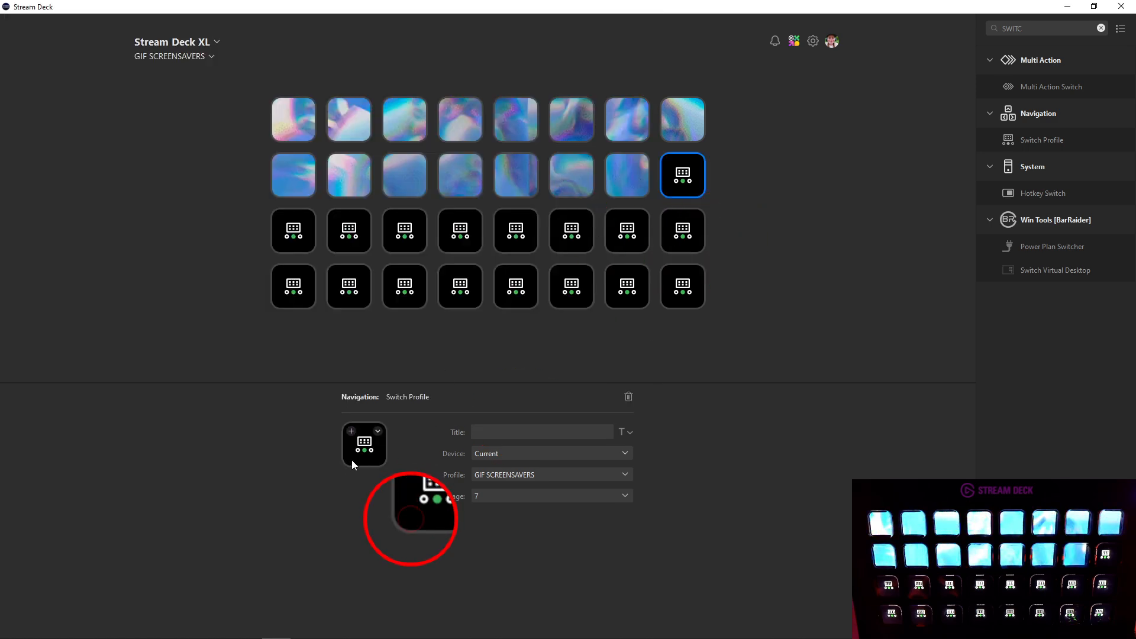
{"action": "left_click", "coordinate": [365, 444]}
{"action": "double_click", "coordinate": [594, 161]}
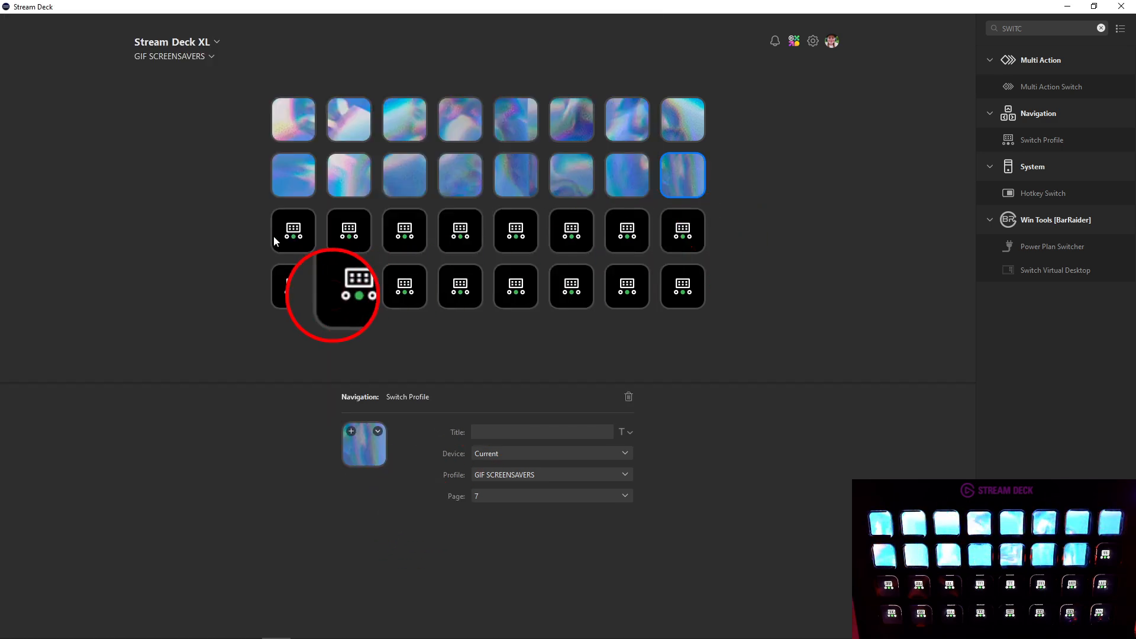
Assign the tile images 3X1, 3X2, 3X3 and 3X4 to the first four keys of the third row
{"action": "left_click", "coordinate": [364, 460]}
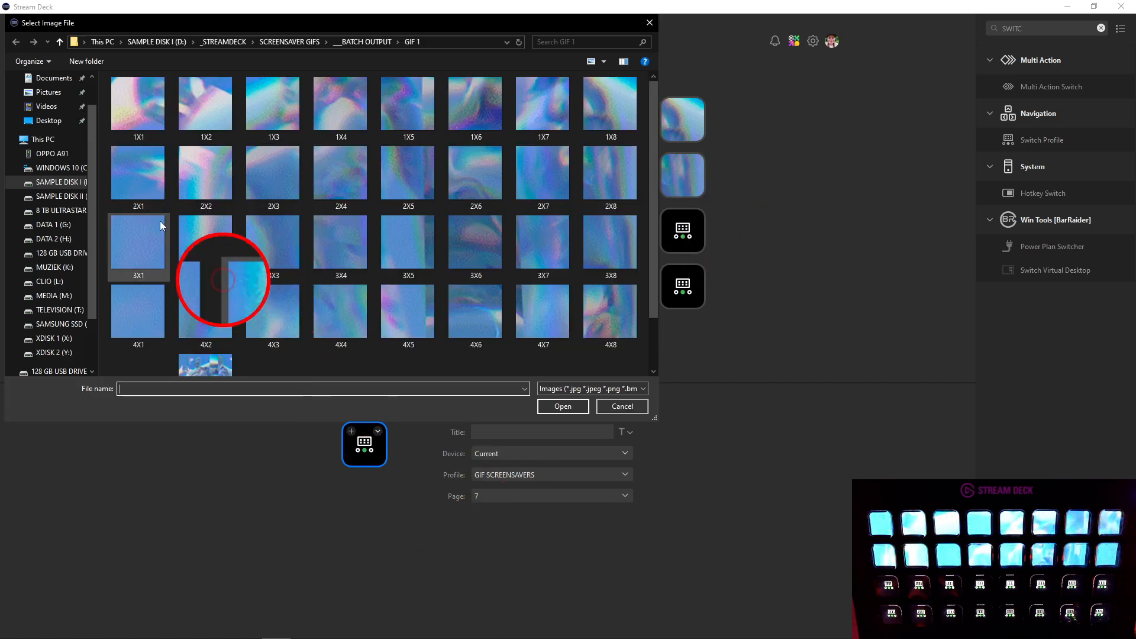
{"action": "double_click", "coordinate": [120, 243]}
{"action": "left_click", "coordinate": [333, 232]}
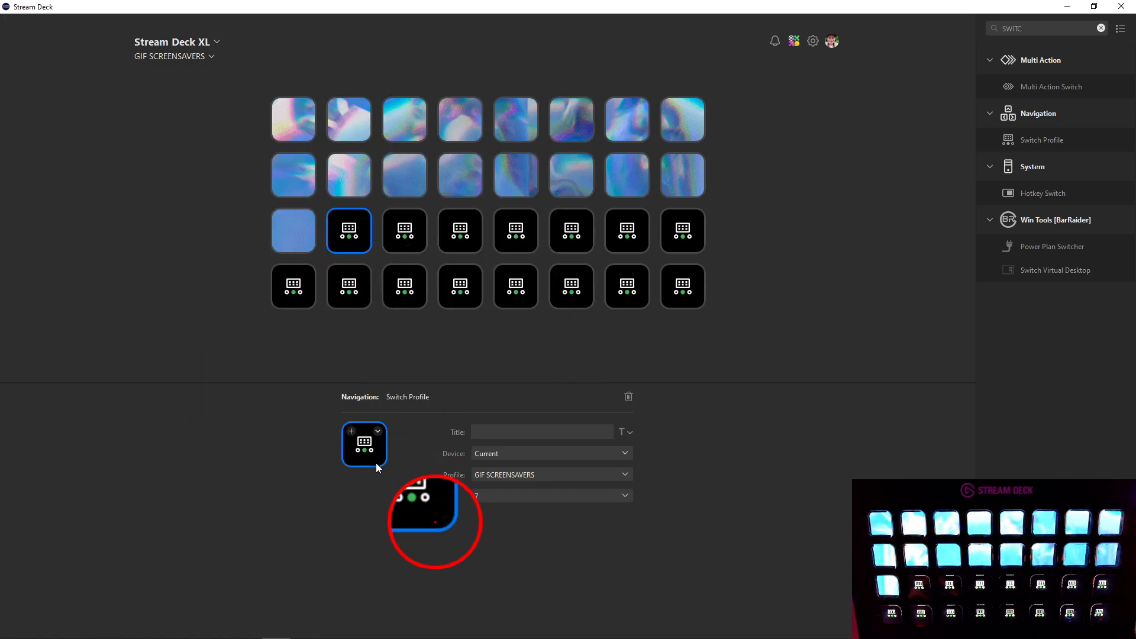
{"action": "left_click", "coordinate": [375, 463]}
{"action": "double_click", "coordinate": [237, 247]}
{"action": "left_click", "coordinate": [405, 231]}
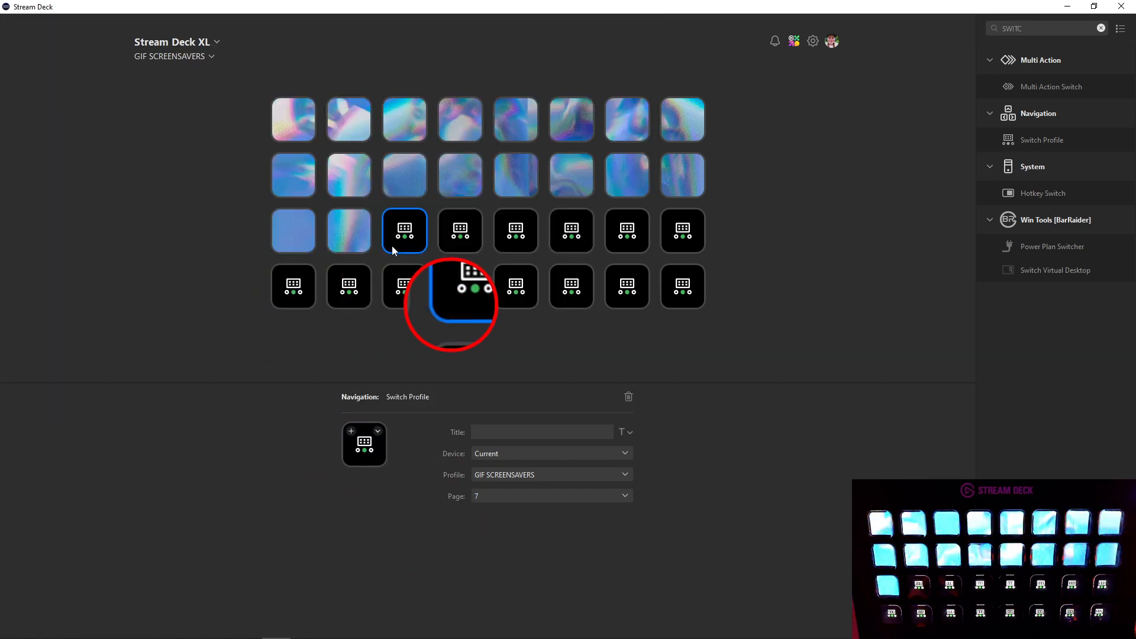
{"action": "left_click", "coordinate": [359, 453]}
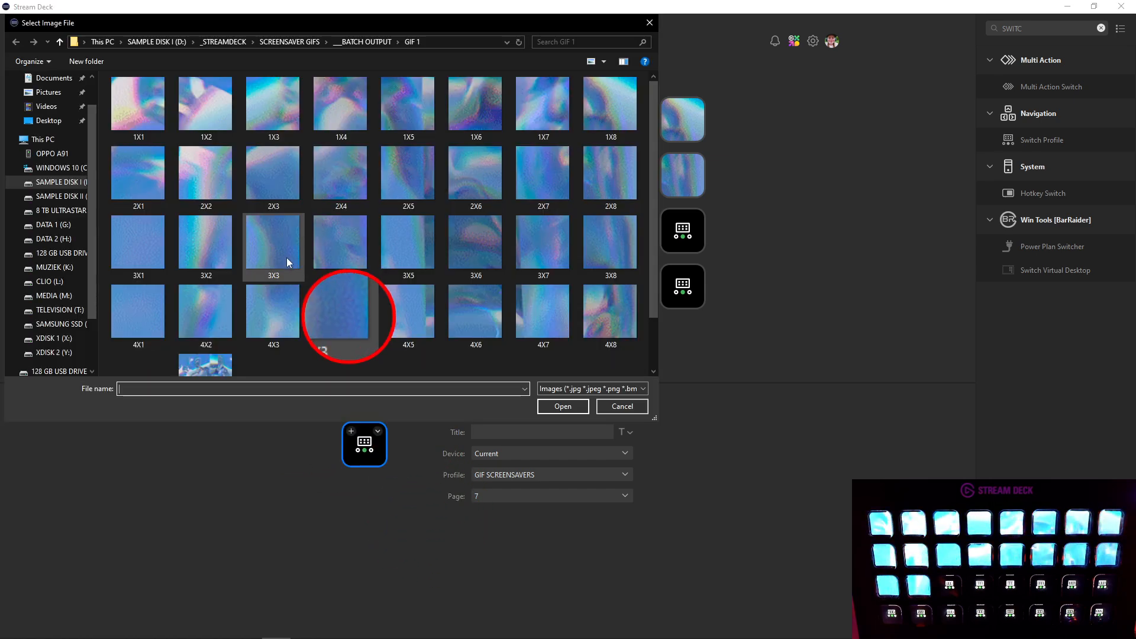
{"action": "double_click", "coordinate": [286, 258]}
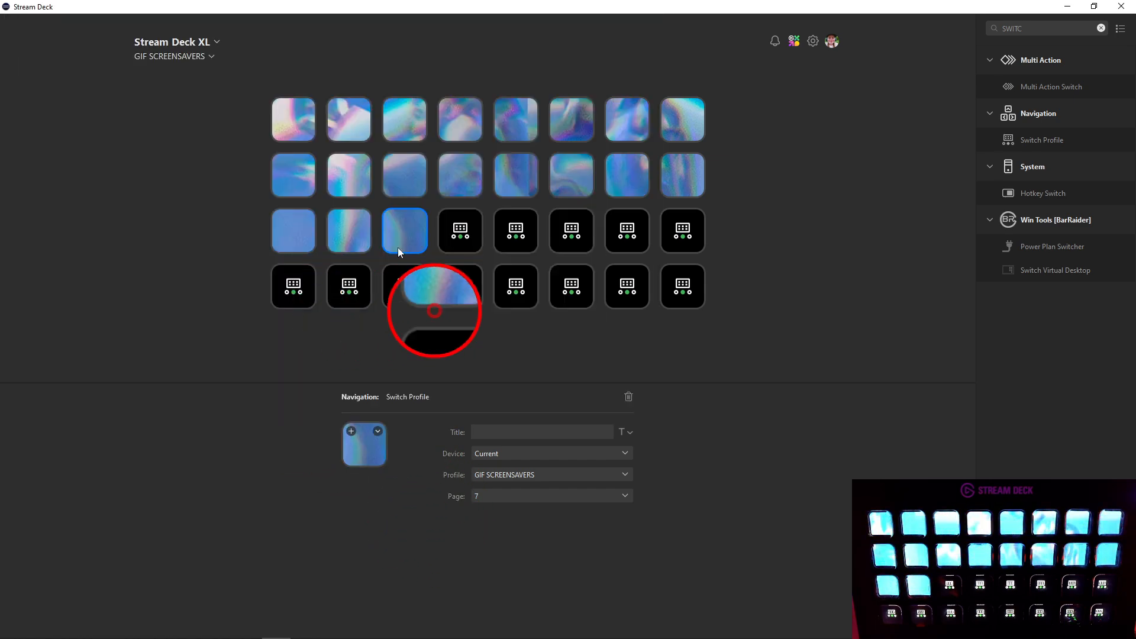
{"action": "left_click", "coordinate": [456, 235]}
{"action": "left_click", "coordinate": [367, 443]}
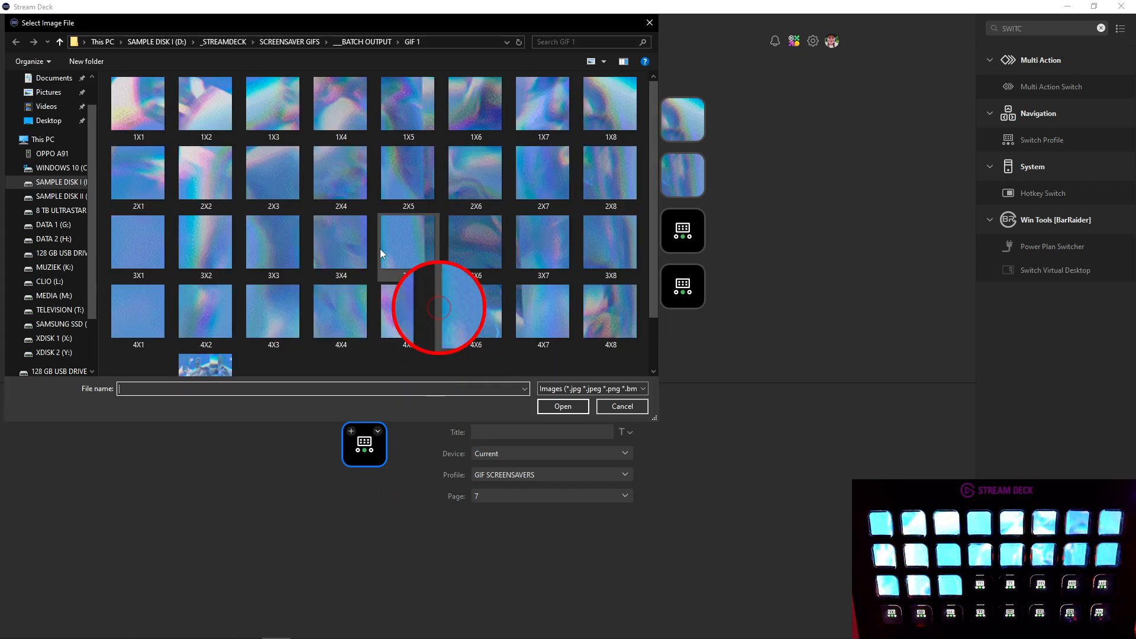
{"action": "double_click", "coordinate": [353, 247]}
Assign the tile images 3X5, 3X6, 3X7 and 3X8 to the last four keys of the third row
{"action": "left_click", "coordinate": [505, 236]}
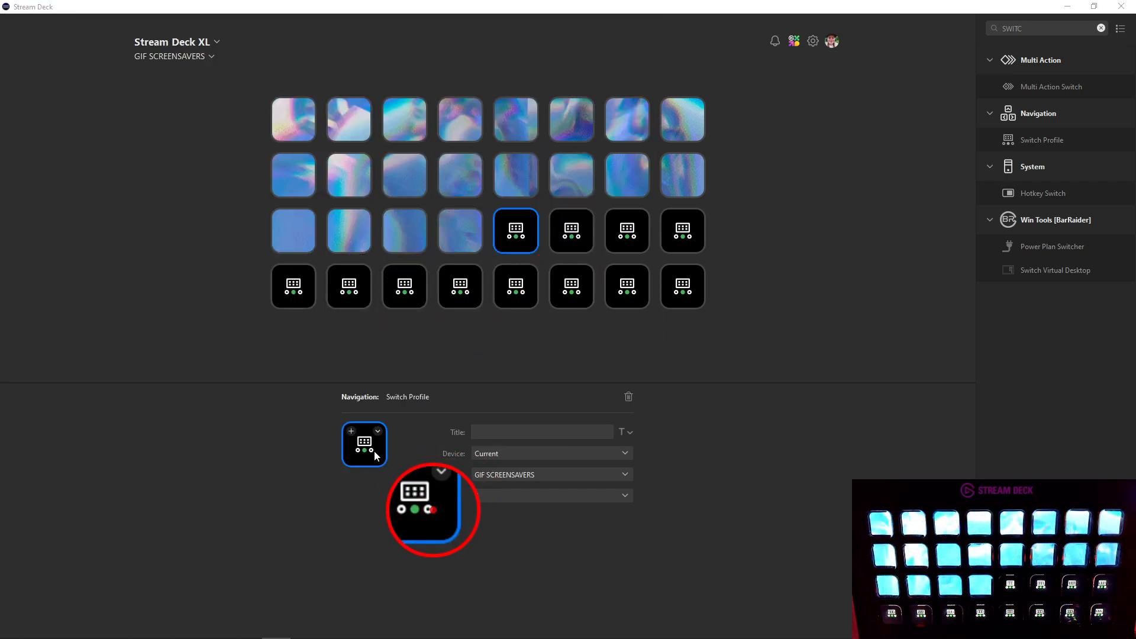
{"action": "left_click", "coordinate": [374, 451]}
{"action": "double_click", "coordinate": [414, 254]}
{"action": "left_click", "coordinate": [571, 231]}
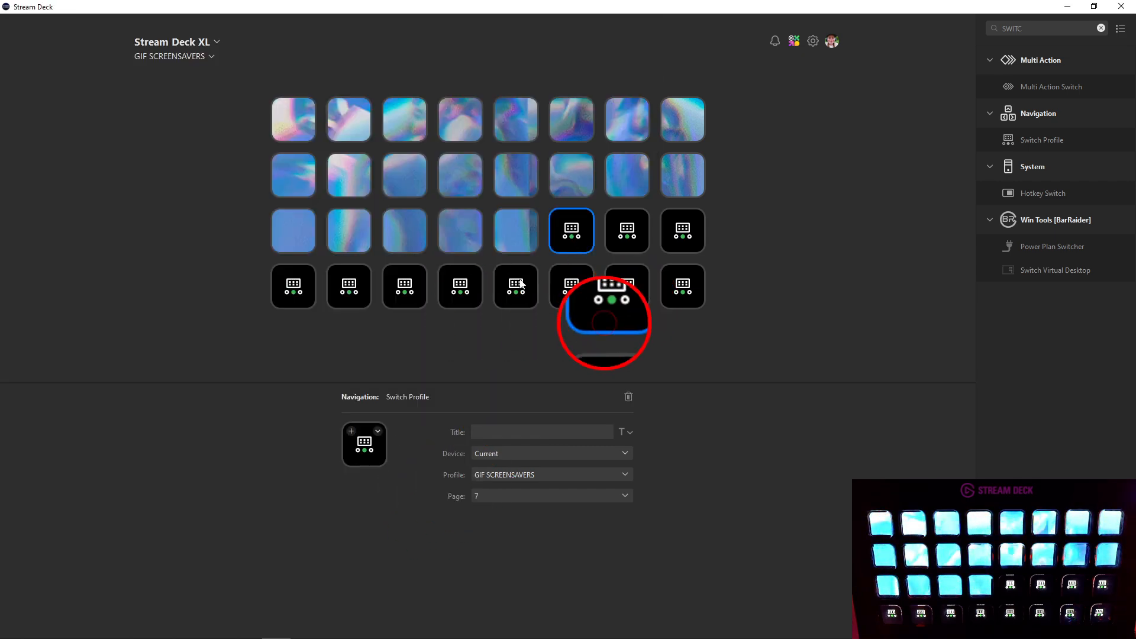
{"action": "left_click", "coordinate": [364, 444]}
{"action": "double_click", "coordinate": [500, 265]}
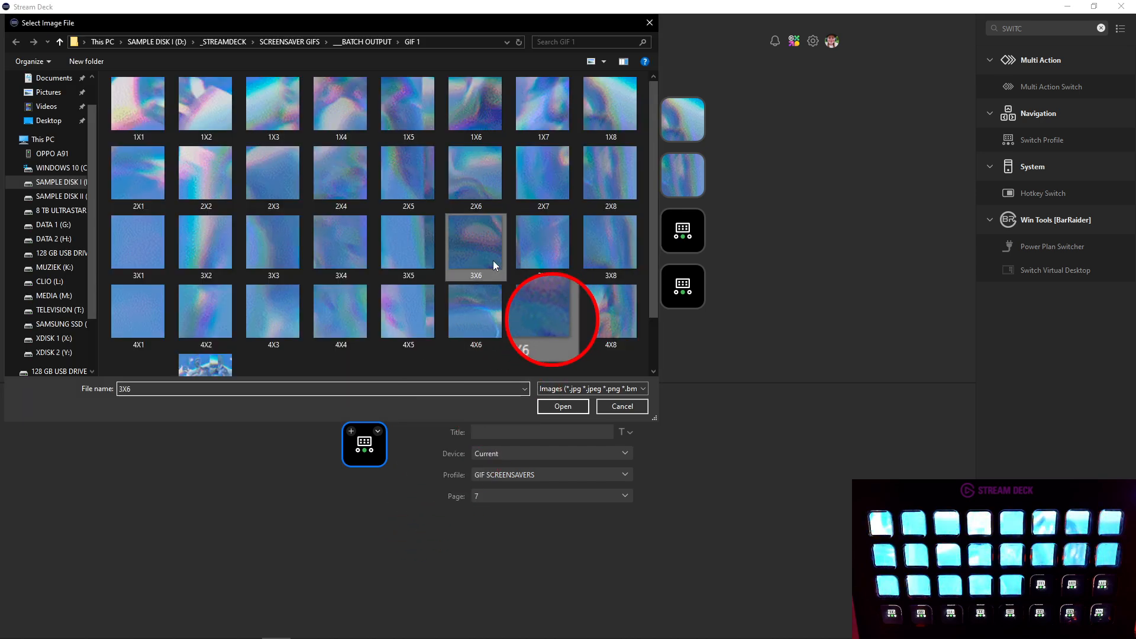
{"action": "left_click", "coordinate": [626, 237]}
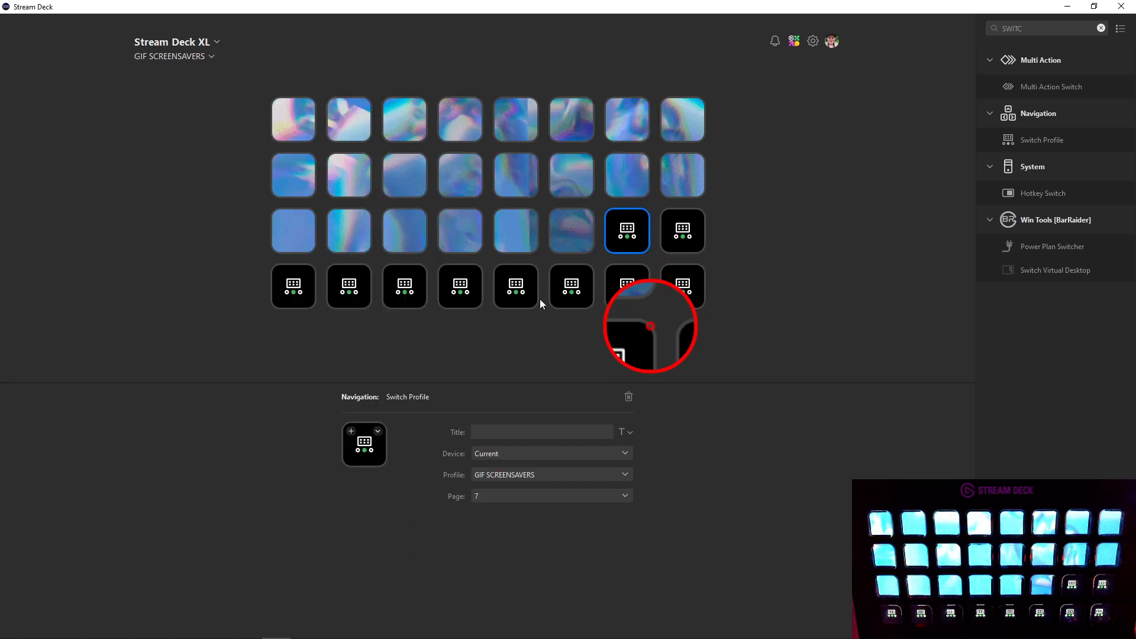
{"action": "left_click", "coordinate": [371, 455]}
{"action": "double_click", "coordinate": [541, 254]}
{"action": "left_click", "coordinate": [682, 234]}
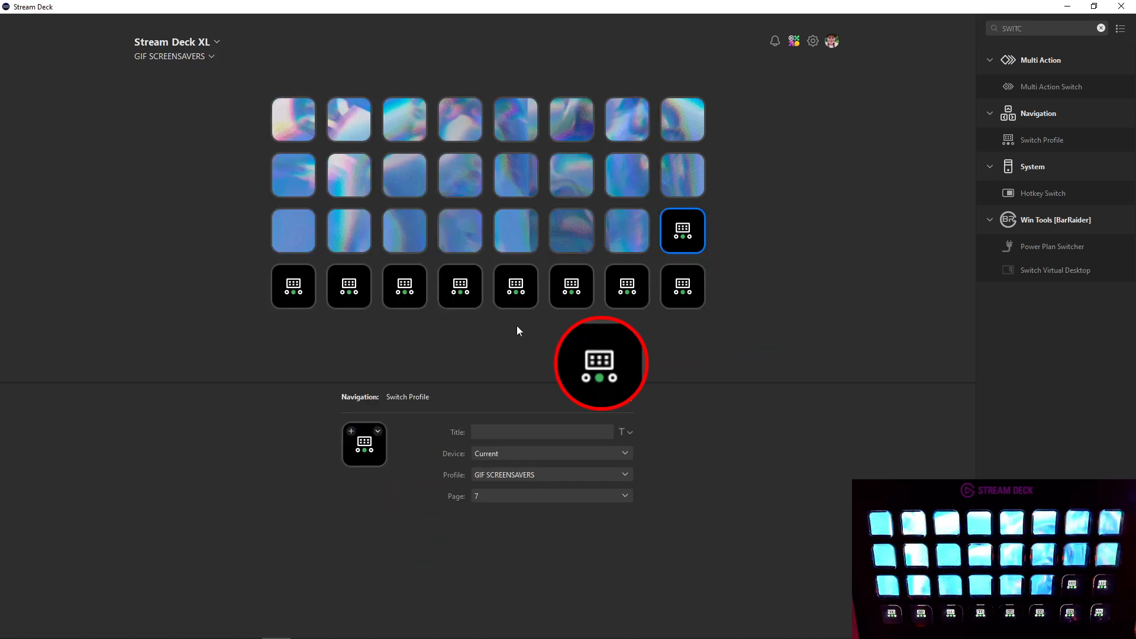
{"action": "left_click", "coordinate": [363, 453]}
{"action": "left_click", "coordinate": [601, 239]}
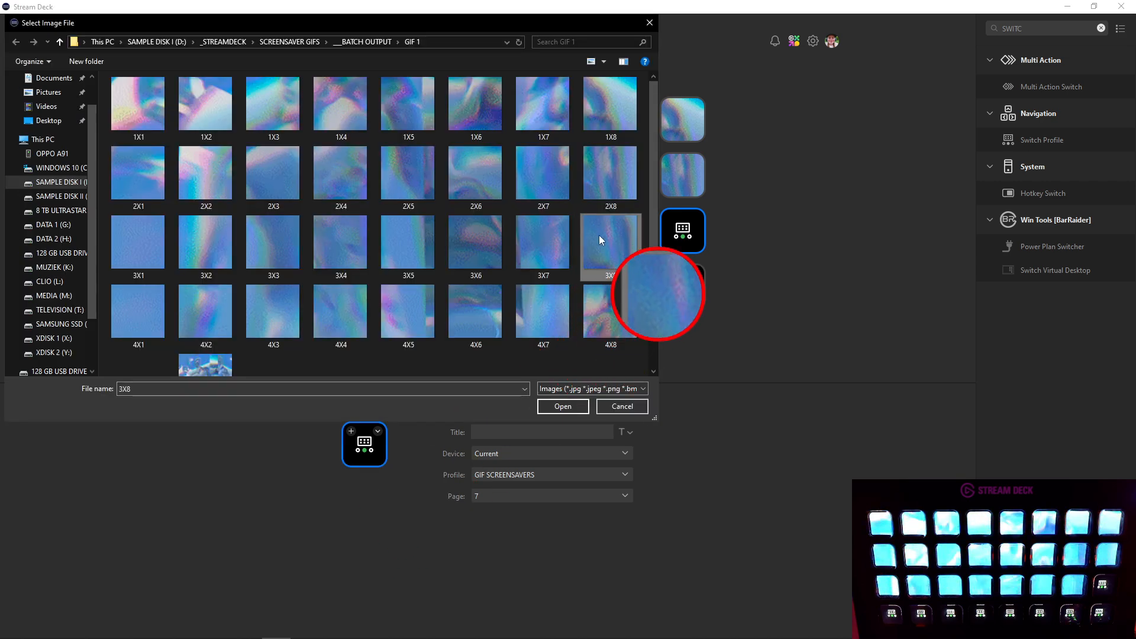
{"action": "double_click", "coordinate": [598, 238]}
Assign the tile images 4X1, 4X2, 4X3 and 4X4 to the first four keys of the fourth row
{"action": "left_click", "coordinate": [278, 298]}
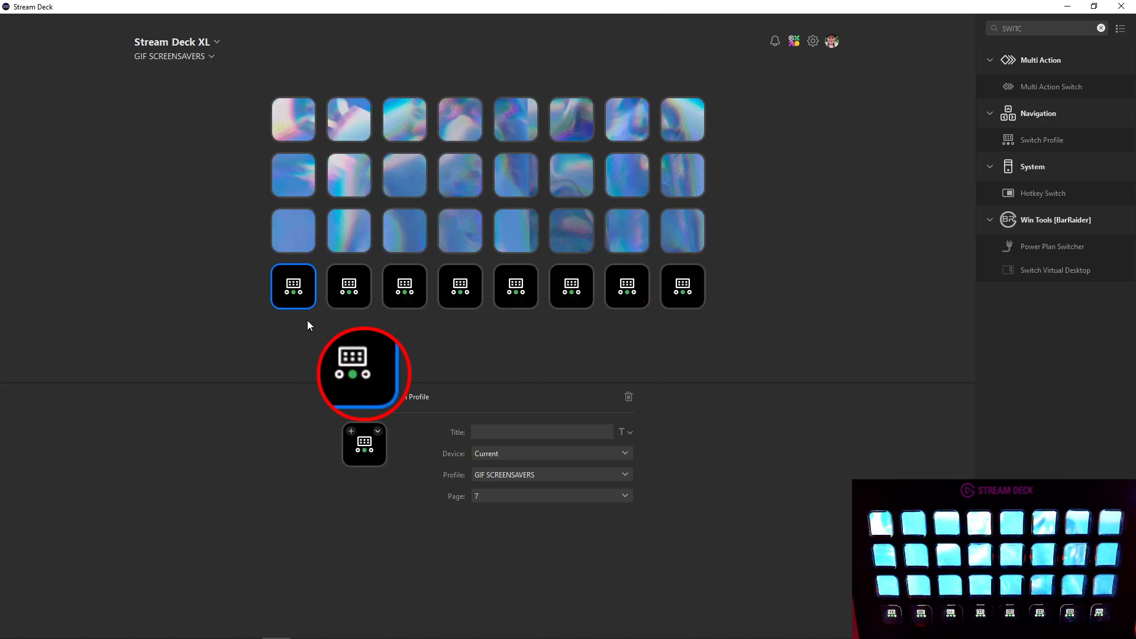
{"action": "left_click", "coordinate": [367, 459]}
{"action": "left_click", "coordinate": [148, 312]}
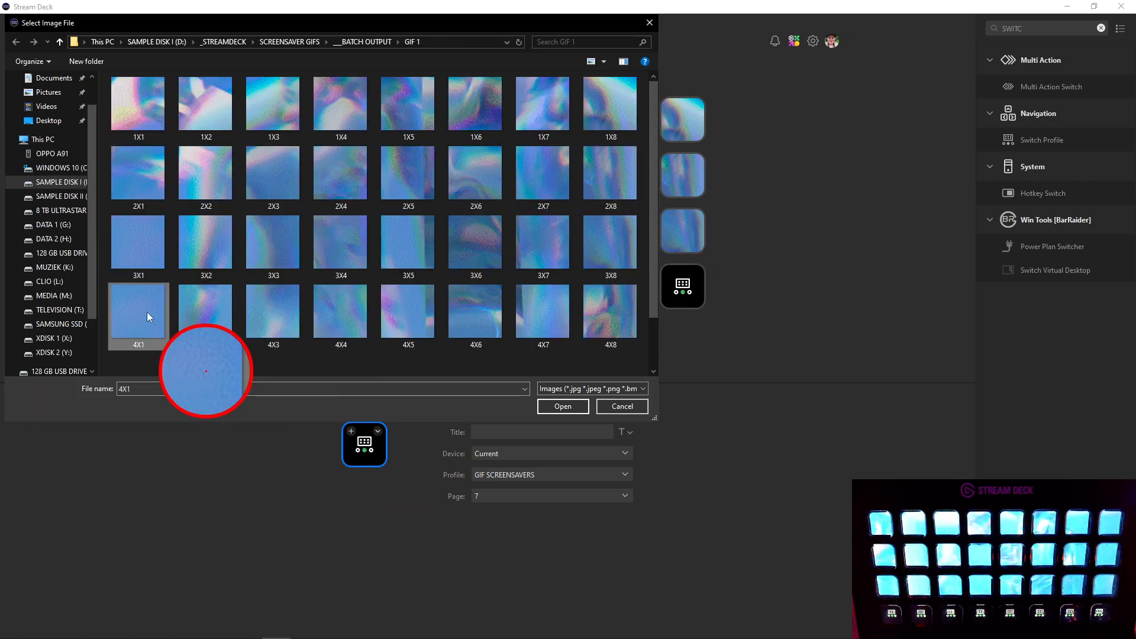
{"action": "double_click", "coordinate": [147, 311]}
{"action": "left_click", "coordinate": [339, 303]}
{"action": "left_click", "coordinate": [354, 450]}
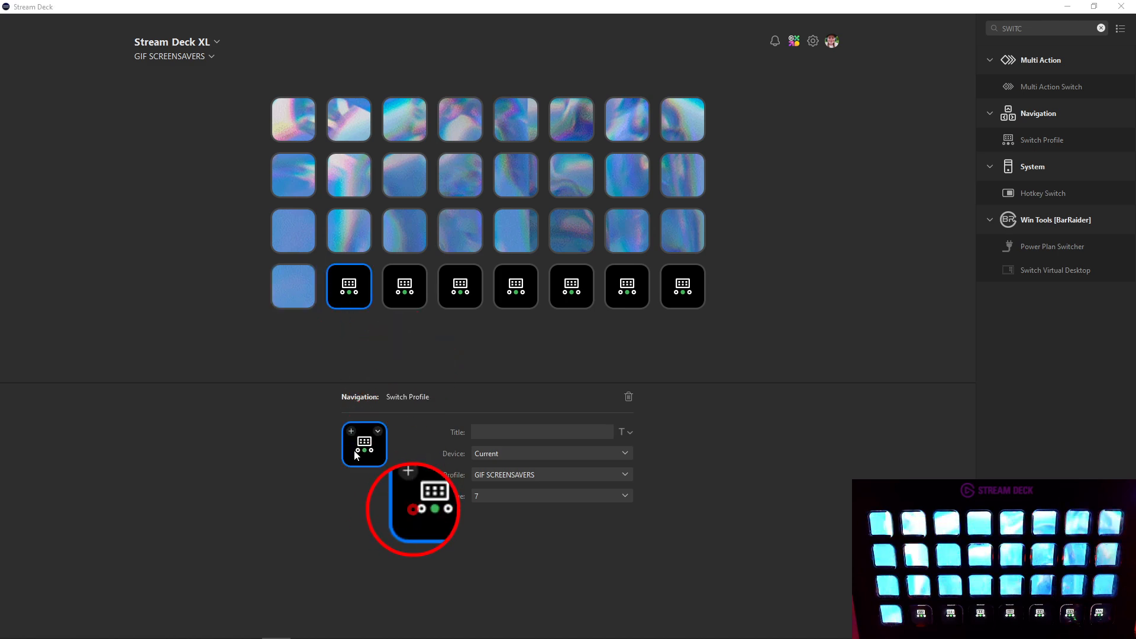
{"action": "double_click", "coordinate": [204, 286]}
{"action": "left_click", "coordinate": [392, 293]}
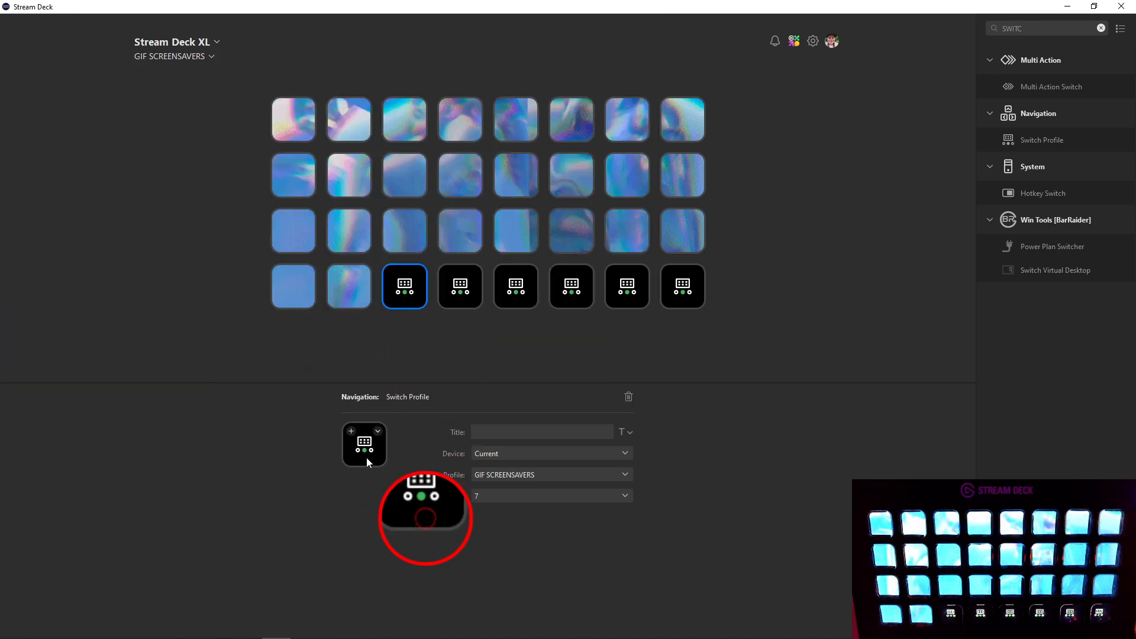
{"action": "left_click", "coordinate": [368, 461]}
{"action": "double_click", "coordinate": [286, 328]}
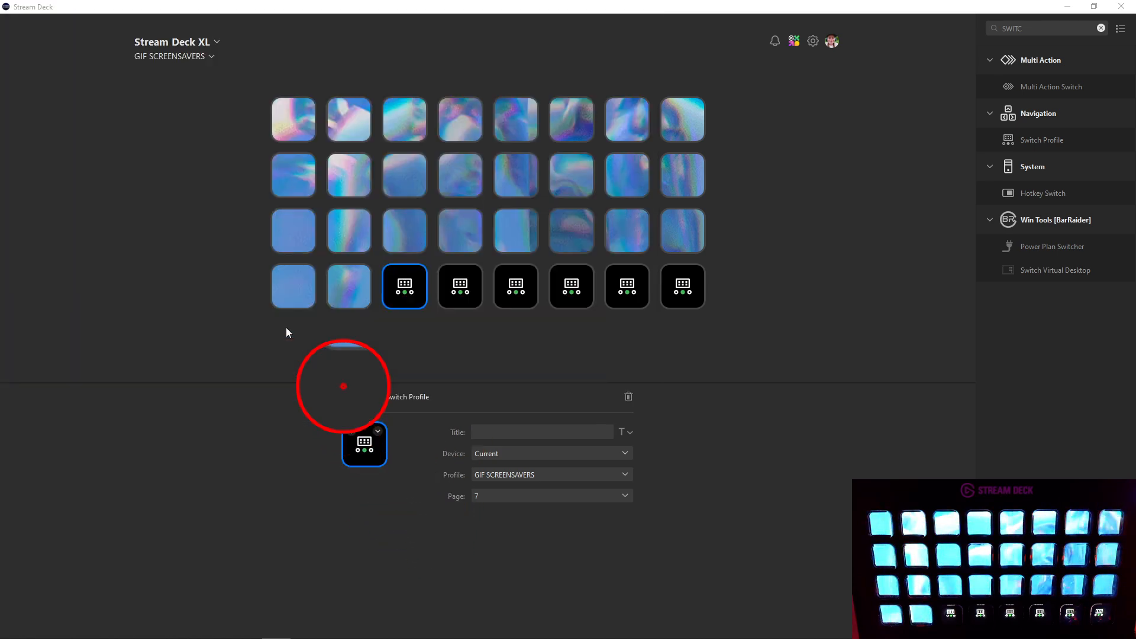
{"action": "left_click", "coordinate": [464, 301]}
{"action": "left_click", "coordinate": [374, 452]}
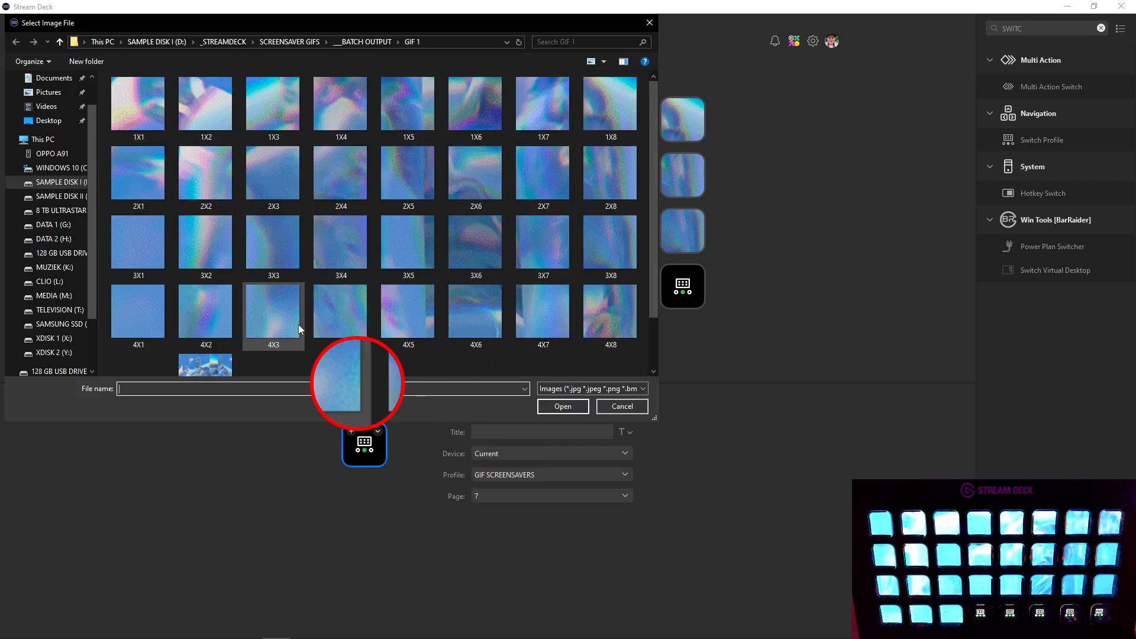
{"action": "double_click", "coordinate": [333, 327]}
Assign the tile images 4X5, 4X6, 4X7 and 4X8 to the last four keys of the fourth row
{"action": "left_click", "coordinate": [516, 287]}
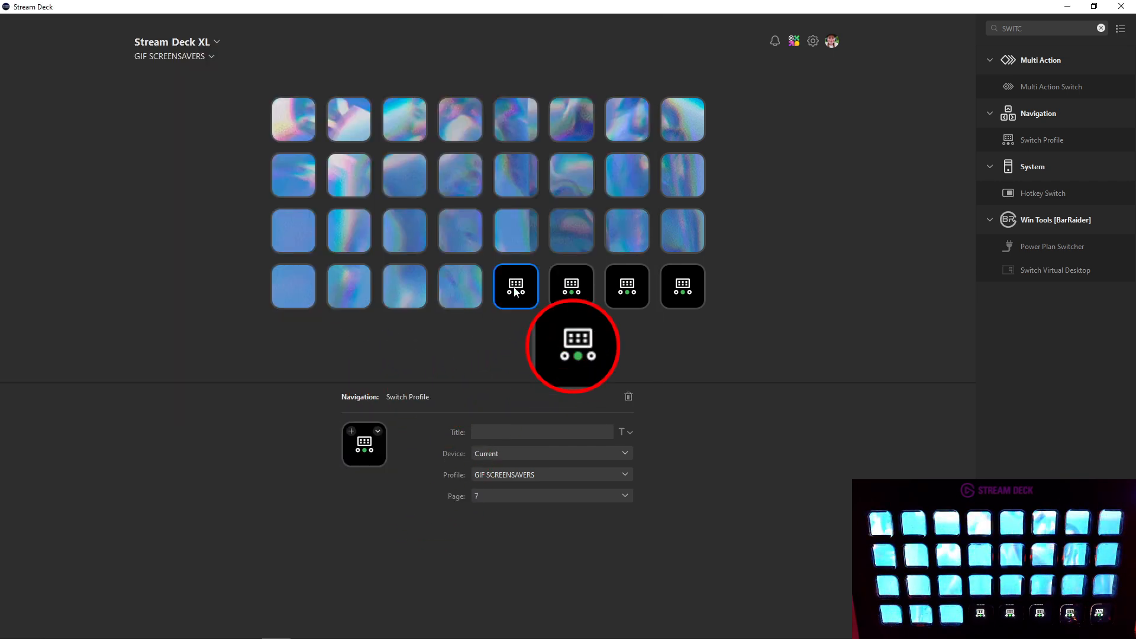
{"action": "left_click", "coordinate": [362, 462]}
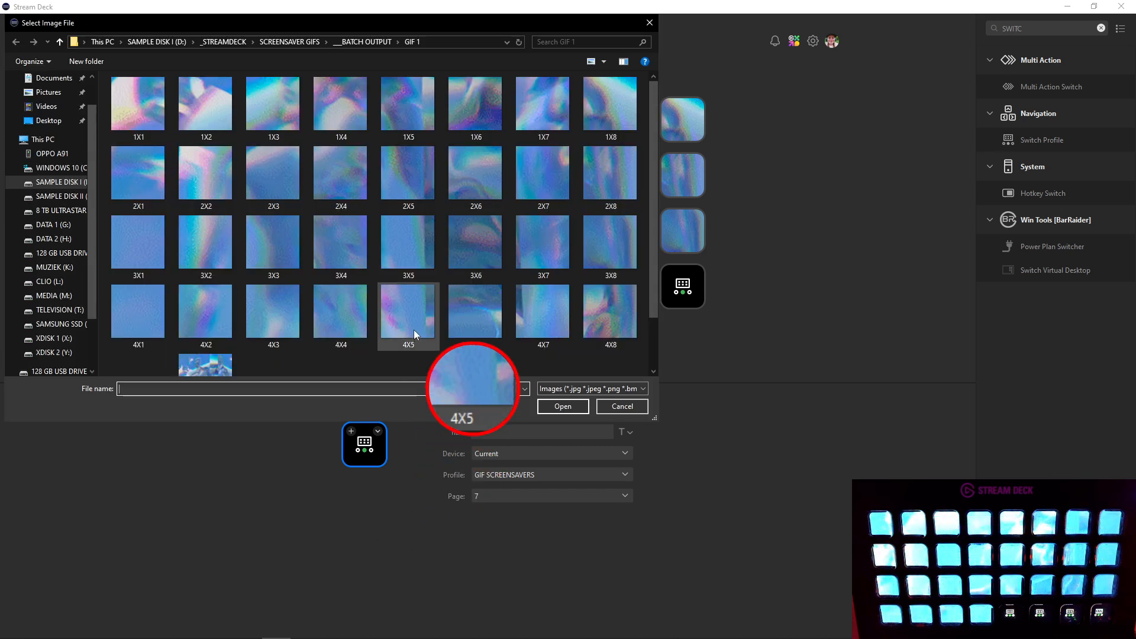
{"action": "double_click", "coordinate": [406, 326]}
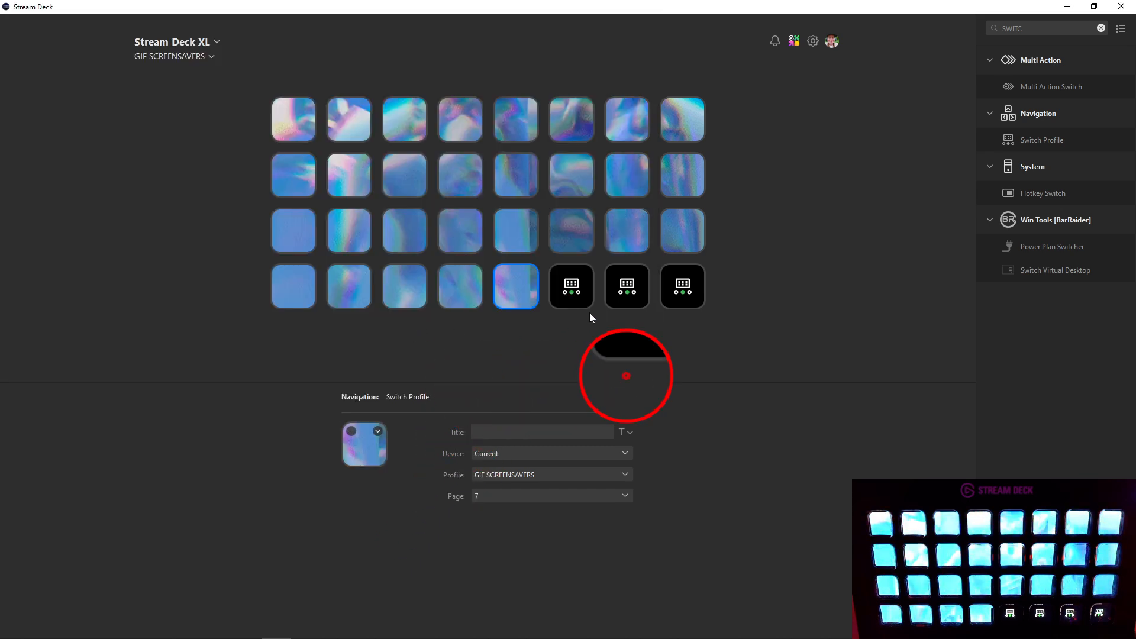
{"action": "left_click", "coordinate": [570, 302]}
{"action": "left_click", "coordinate": [365, 440]}
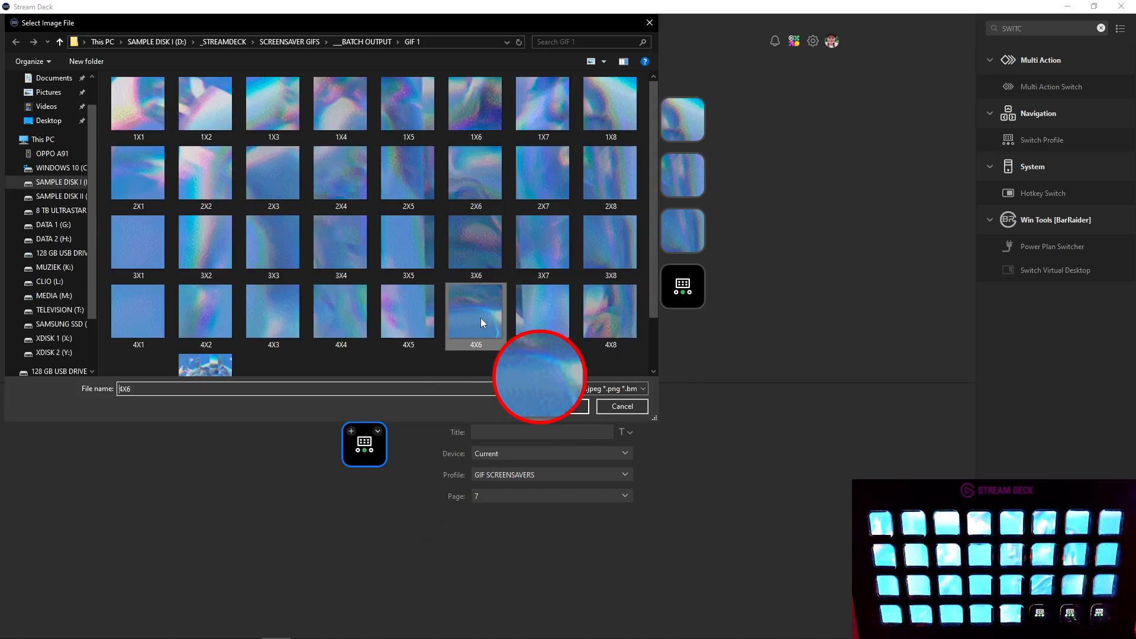
{"action": "double_click", "coordinate": [480, 322]}
{"action": "left_click", "coordinate": [615, 297]}
{"action": "left_click", "coordinate": [353, 452]}
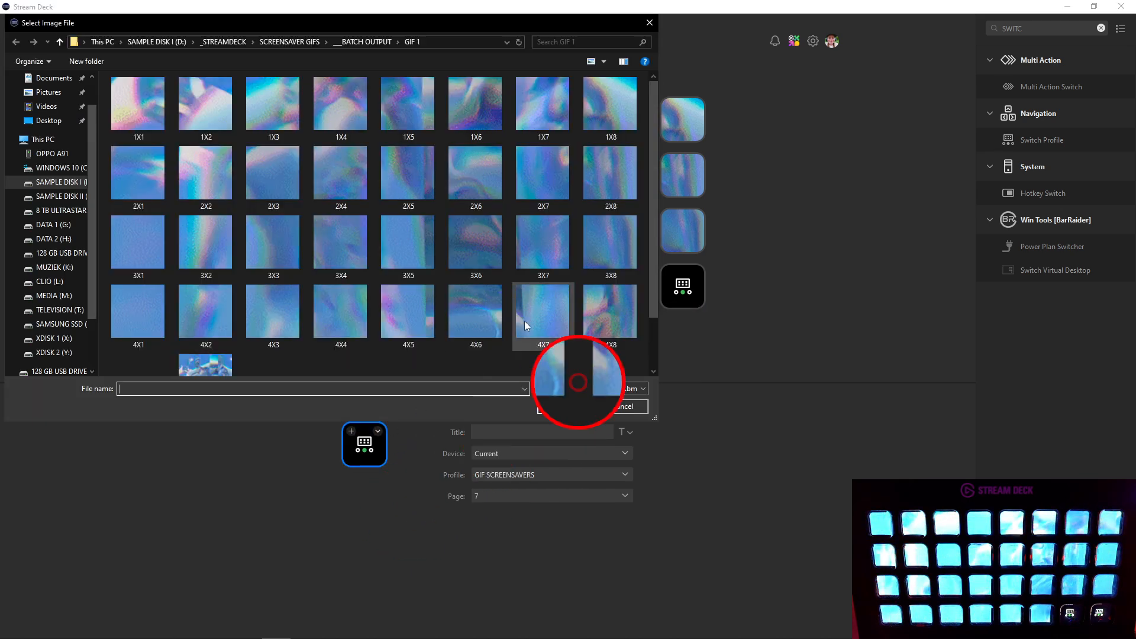
{"action": "double_click", "coordinate": [524, 320]}
{"action": "left_click", "coordinate": [684, 290]}
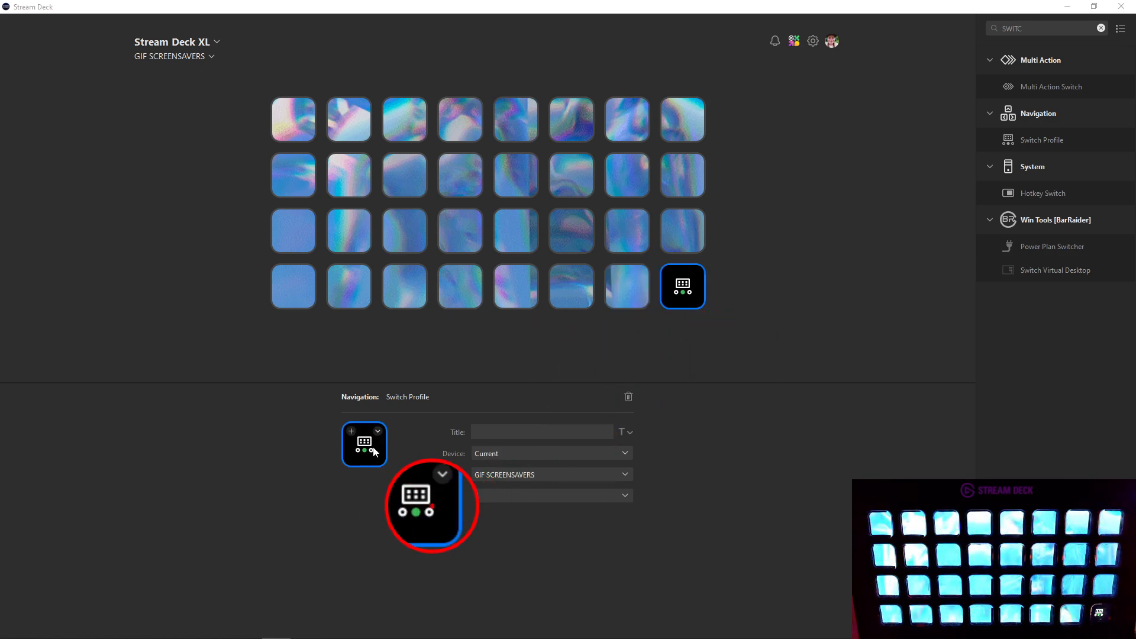
{"action": "left_click", "coordinate": [355, 449]}
{"action": "double_click", "coordinate": [610, 299]}
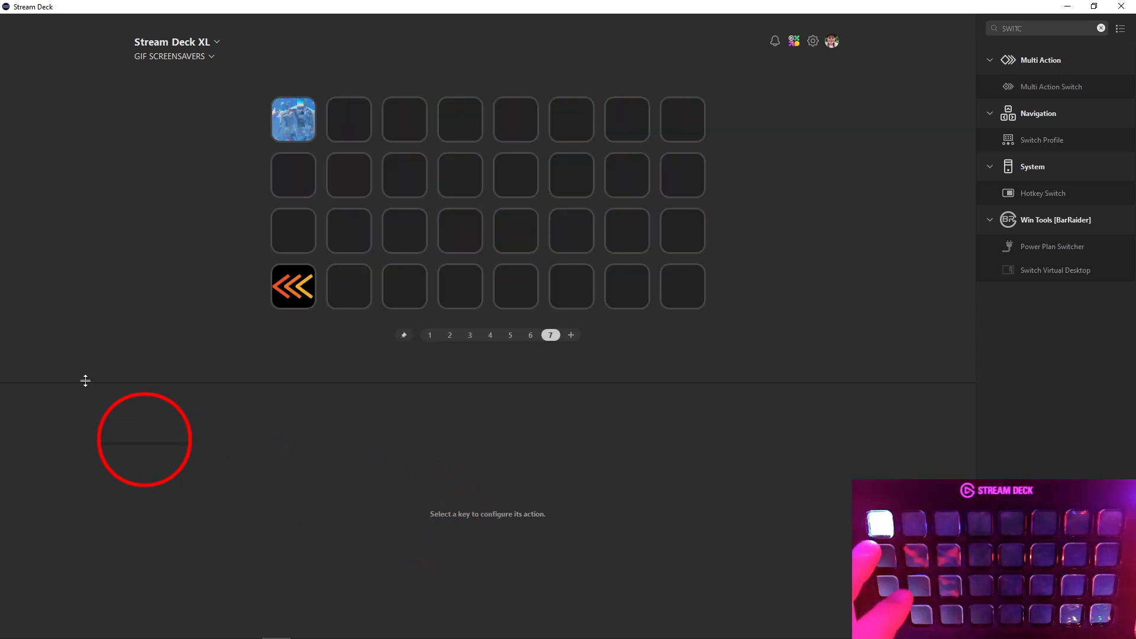
Copy the screensaver folder key on page 7 and paste it onto the empty key beside it
{"action": "right_click", "coordinate": [292, 127]}
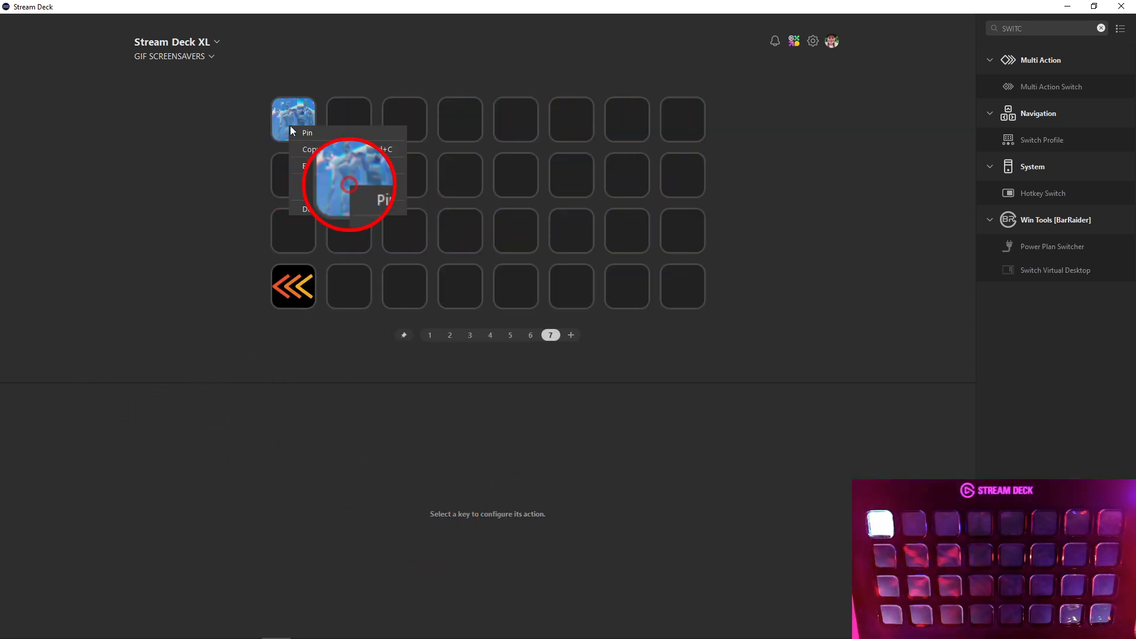
{"action": "left_click", "coordinate": [320, 149]}
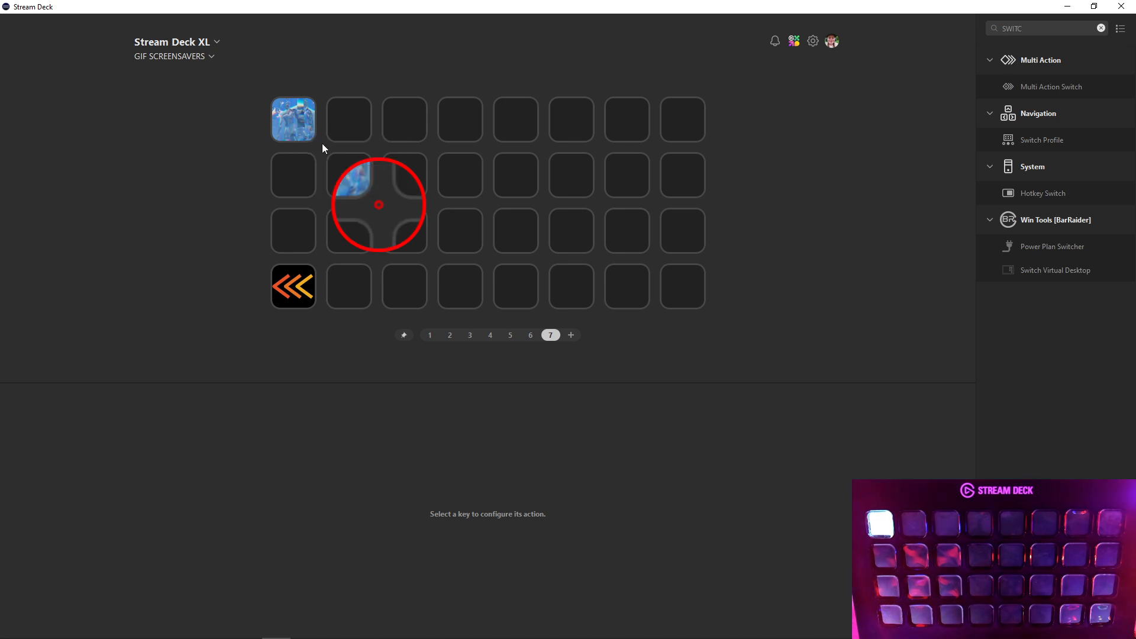
{"action": "left_click", "coordinate": [351, 115]}
{"action": "right_click", "coordinate": [355, 115]}
{"action": "left_click", "coordinate": [371, 120]}
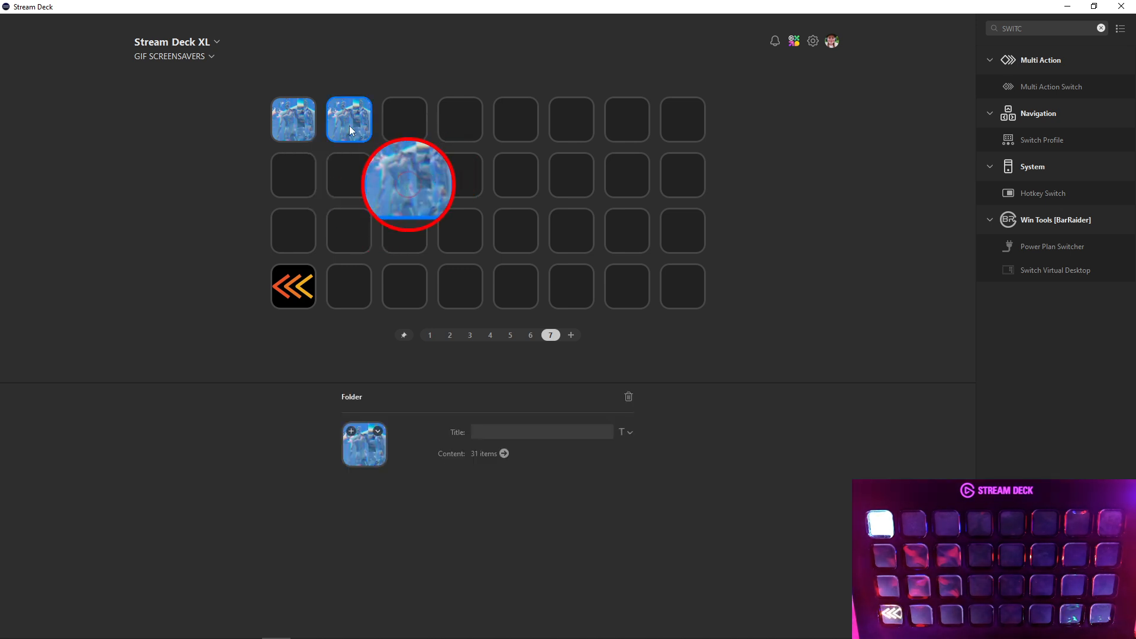
Start choosing a new image for the duplicated folder key and browse to the GIF 2 folder in __BATCH OUTPUT
{"action": "left_click", "coordinate": [349, 126]}
{"action": "left_click", "coordinate": [377, 447]}
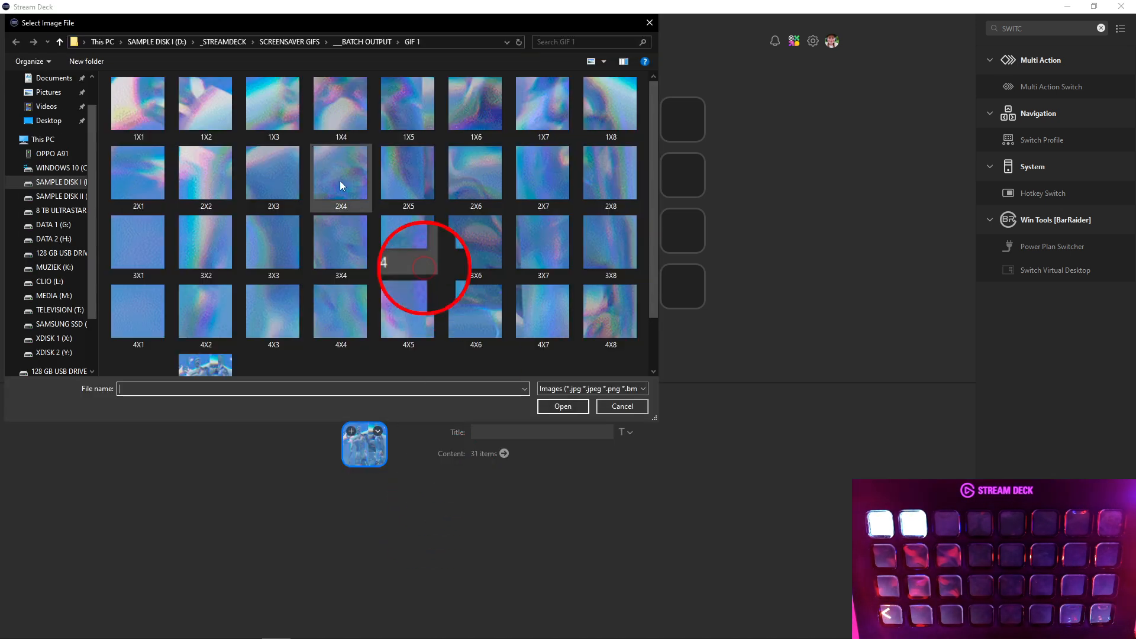
{"action": "left_click", "coordinate": [349, 42]}
{"action": "double_click", "coordinate": [195, 116]}
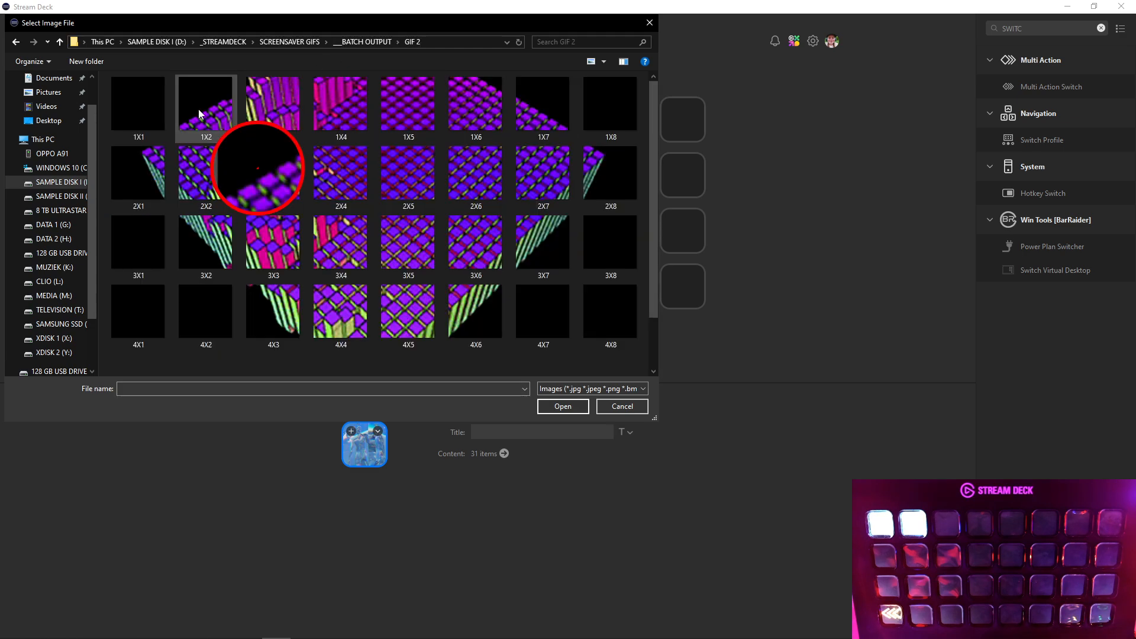
{"action": "scroll", "coordinate": [345, 200], "scroll_direction": "down", "scroll_amount": 1}
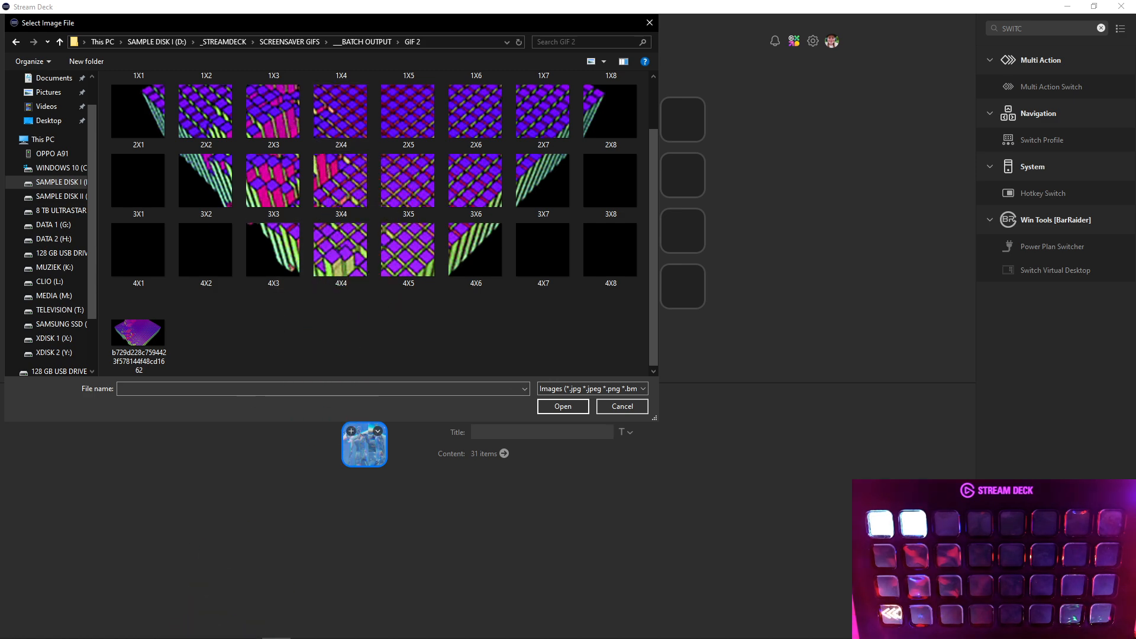
Switch to File Explorer and open the GIF 2 folder inside SCREENSAVER GIFS, __BATCH OUTPUT
{"action": "left_click", "coordinate": [223, 631]}
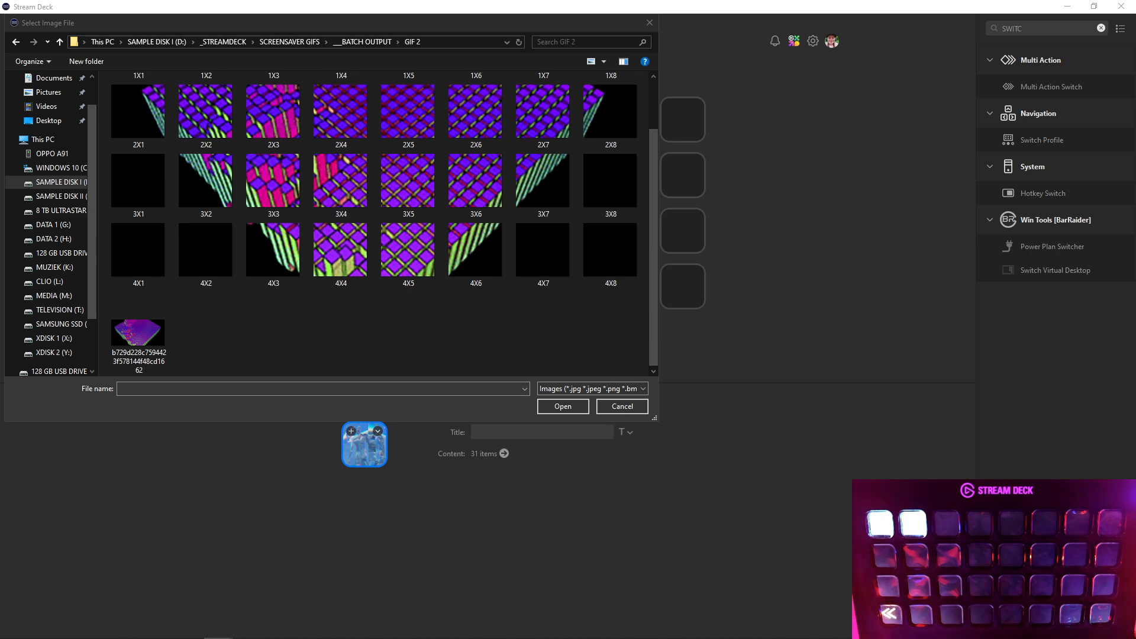
{"action": "key", "text": "alt+Tab"}
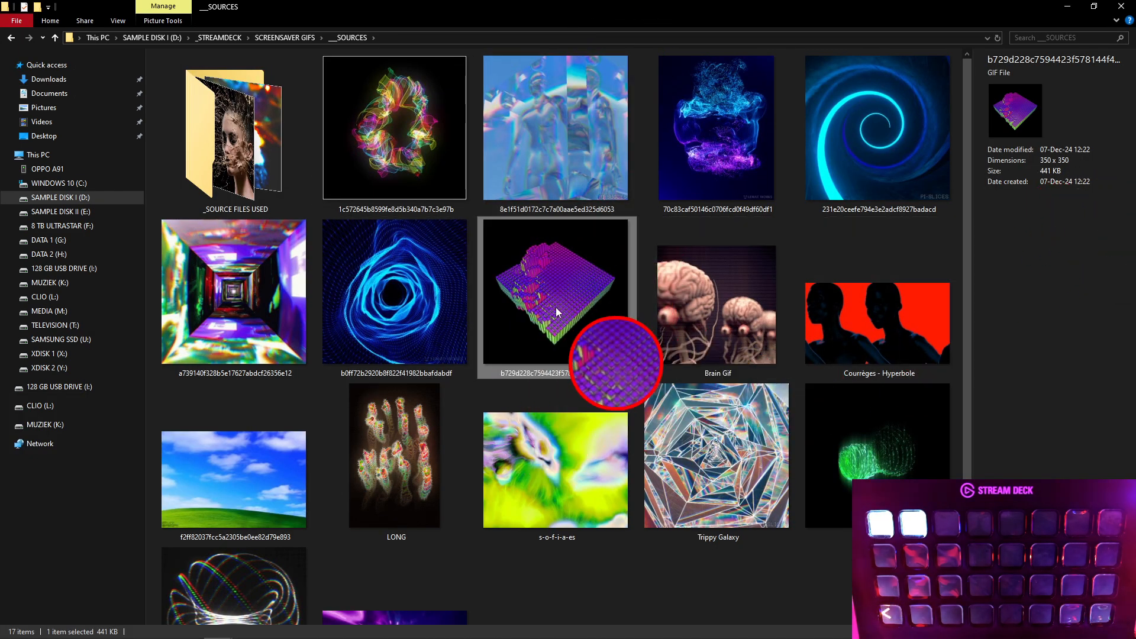
{"action": "key", "text": "alt+Up"}
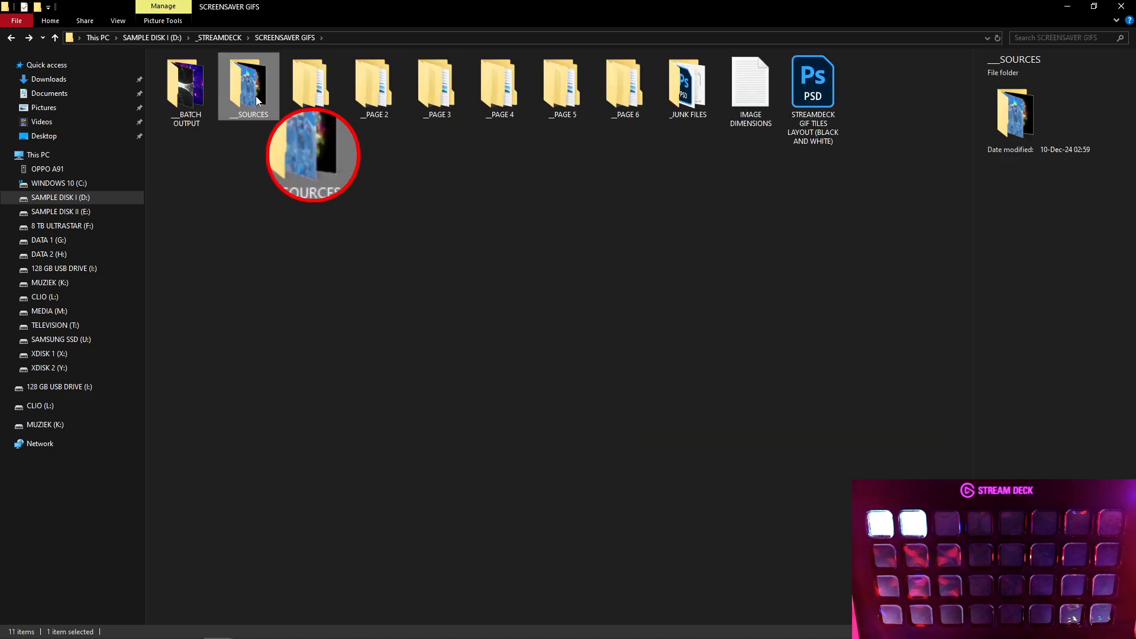
{"action": "double_click", "coordinate": [204, 118]}
{"action": "double_click", "coordinate": [247, 83]}
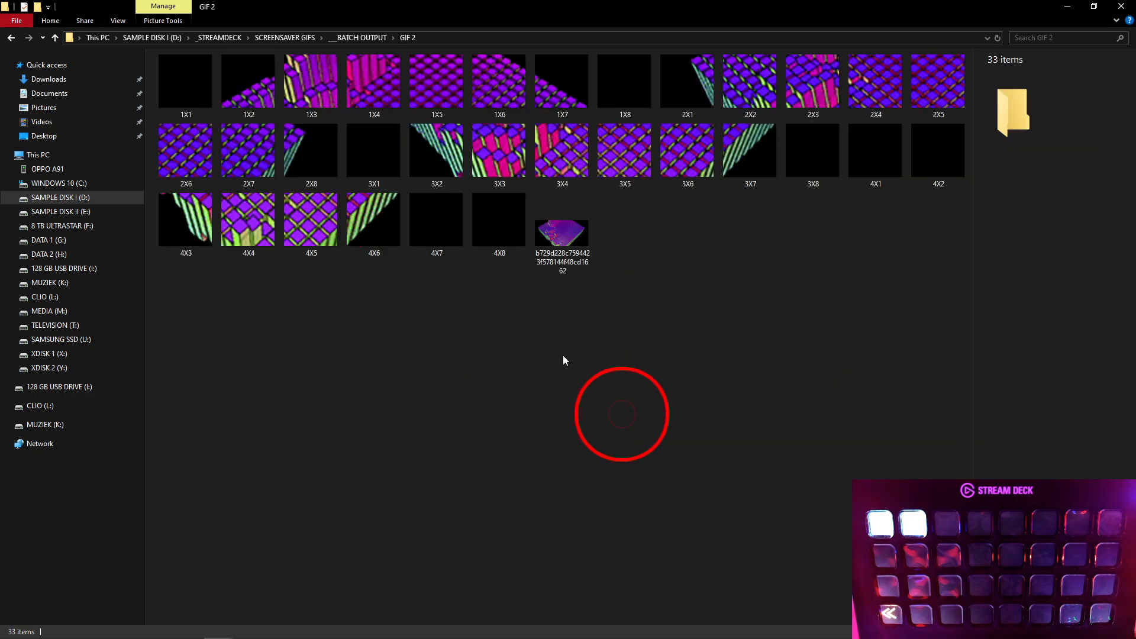
Try to paste the copied source GIF into the GIF 2 folder, skipping the file with the conflicting name
{"action": "key", "text": "ctrl+v"}
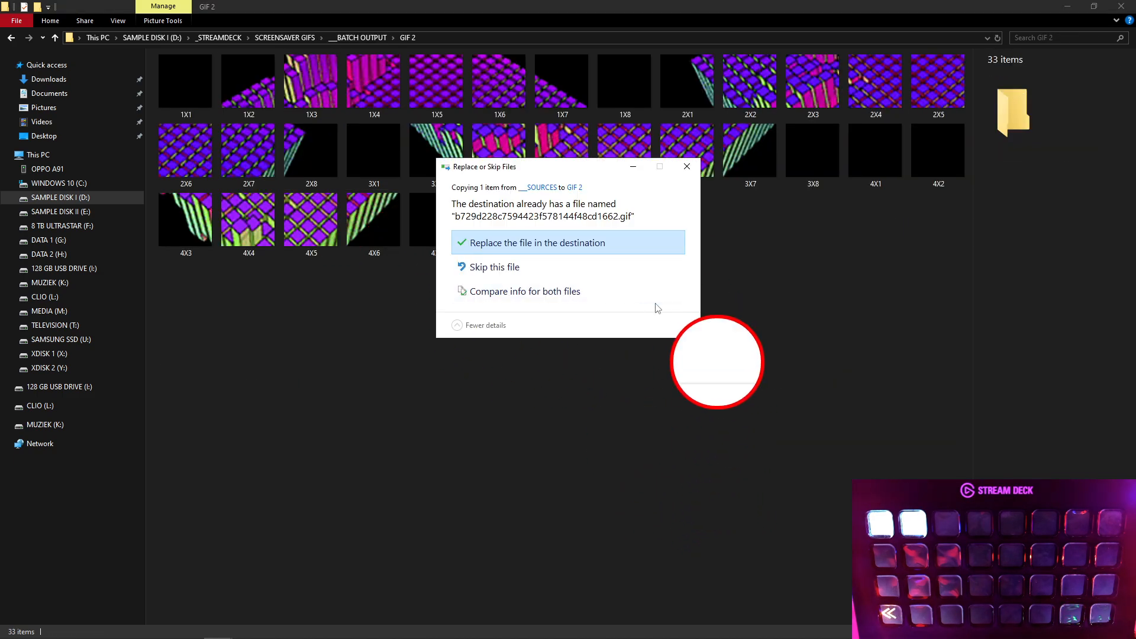
{"action": "left_click", "coordinate": [539, 277]}
In the __SOURCES folder, duplicate the purple block GIF b729d228c7594423f578144f48cd1662 and rename the copy SQUARE
{"action": "key", "text": "alt+Up"}
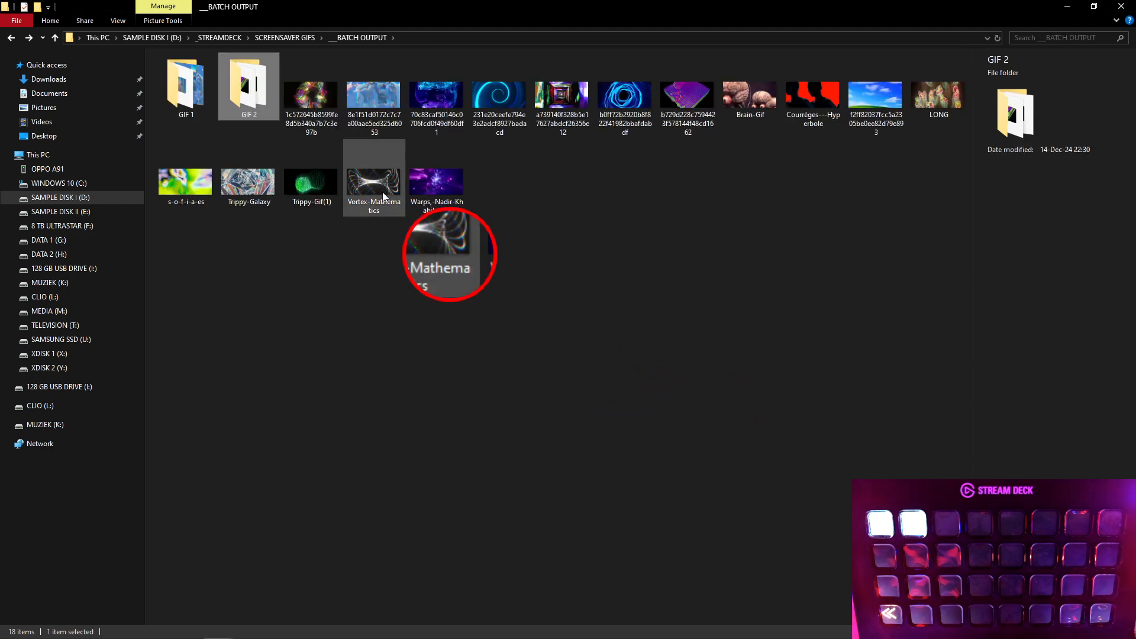
{"action": "key", "text": "alt+Up"}
{"action": "double_click", "coordinate": [276, 91]}
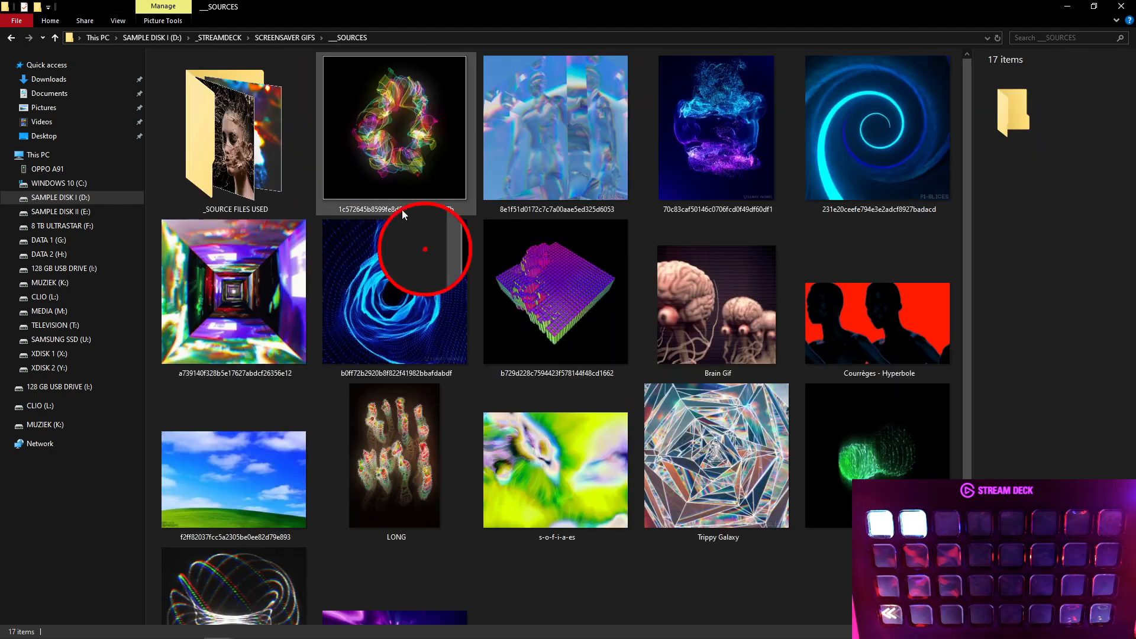
{"action": "left_click", "coordinate": [586, 354]}
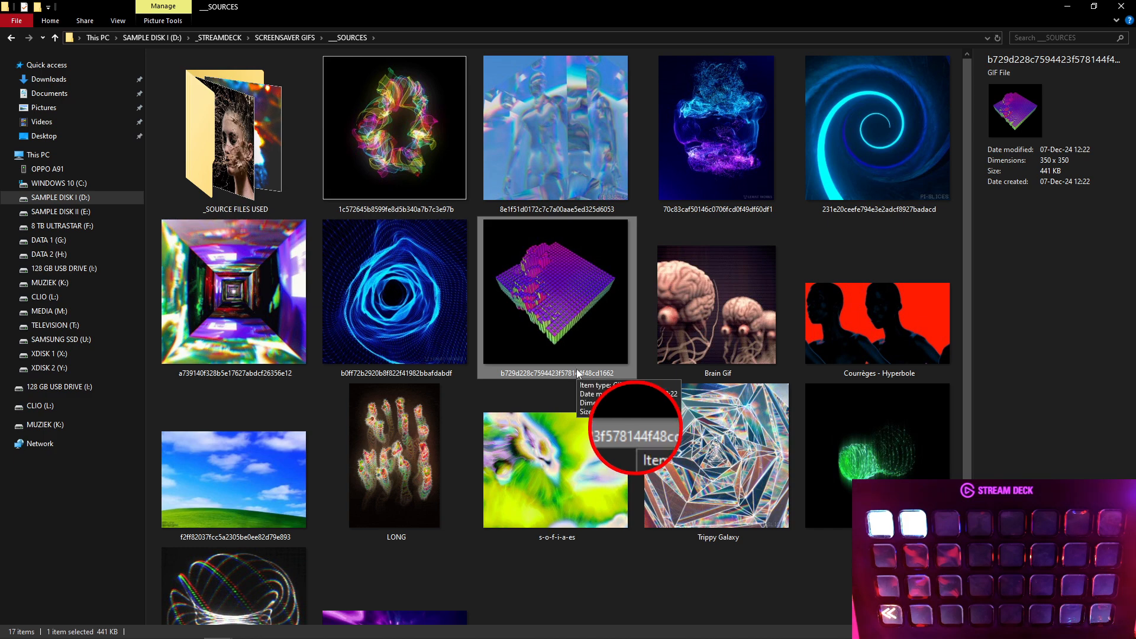
{"action": "key", "text": "ctrl+c"}
{"action": "key", "text": "ctrl+v"}
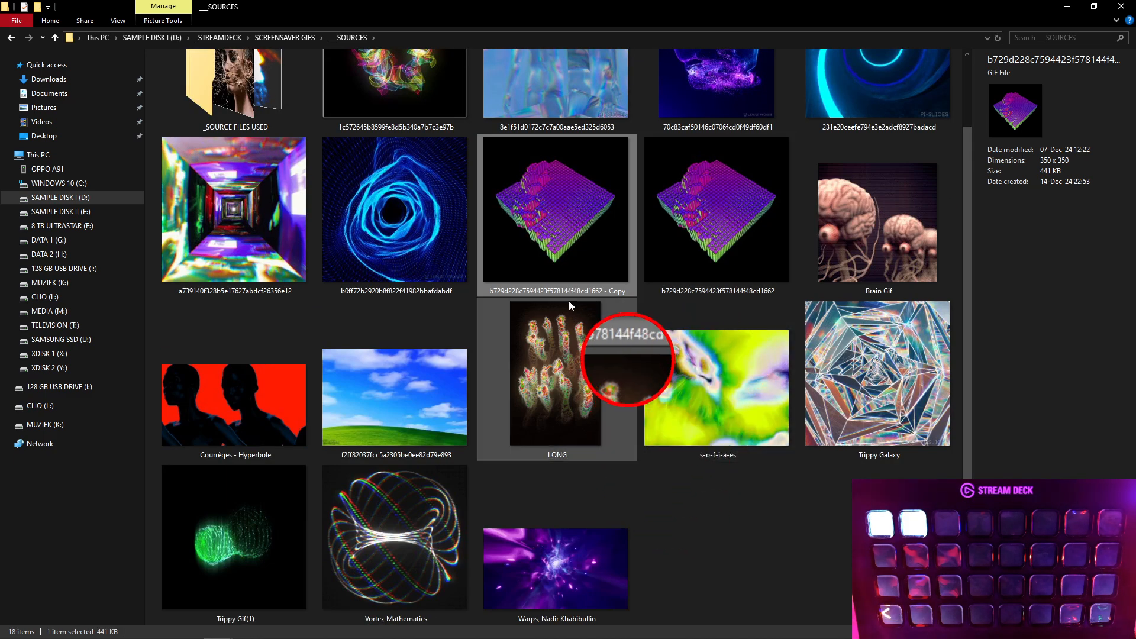
{"action": "left_click", "coordinate": [623, 294]}
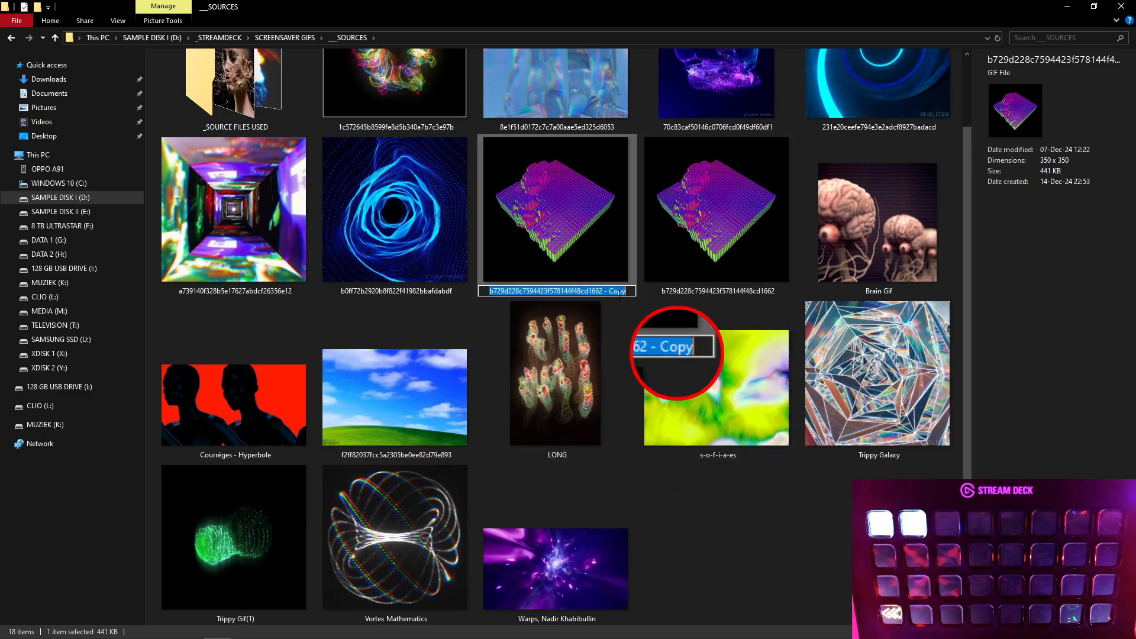
{"action": "type", "text": "SQUARE"}
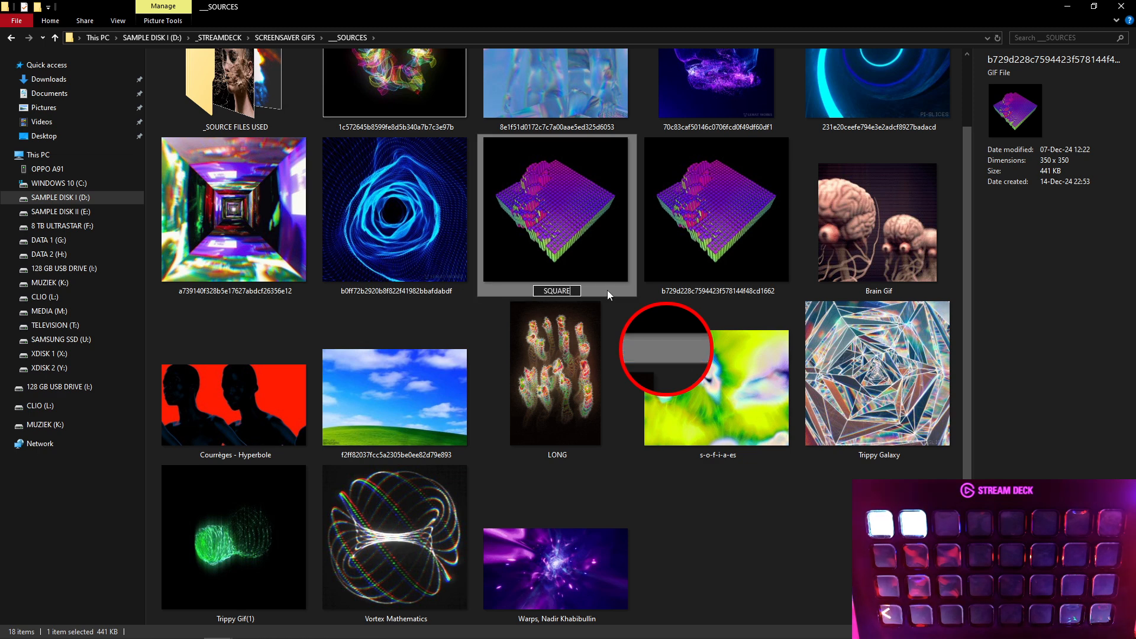
{"action": "key", "text": "Return"}
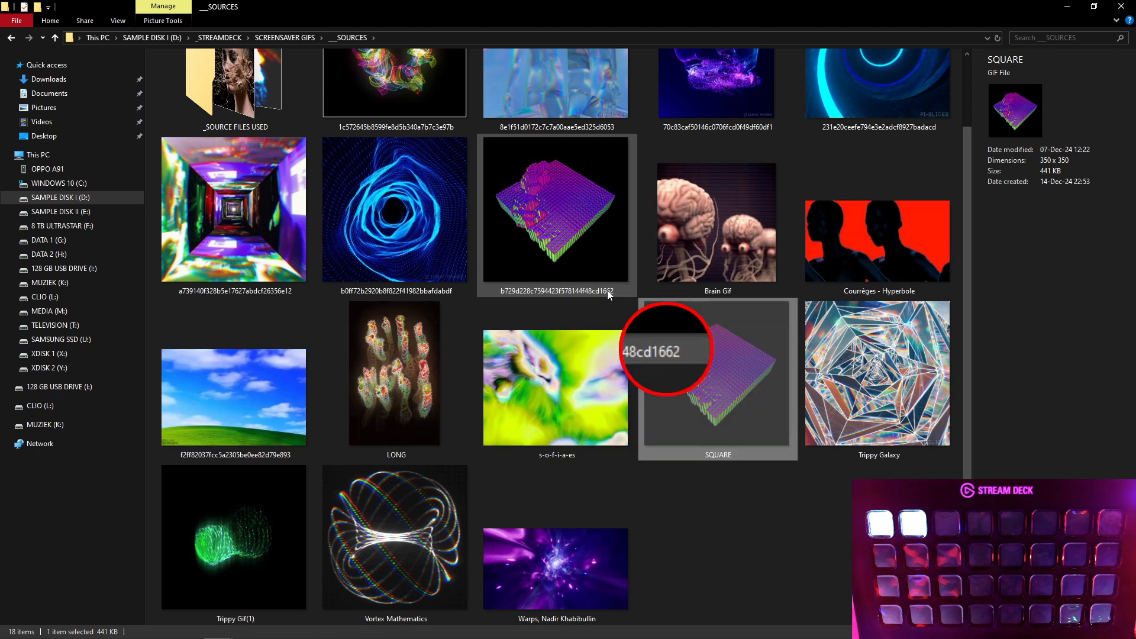
Place the SQUARE GIF in the GIF 2 folder inside __BATCH OUTPUT
{"action": "key", "text": "alt+Up"}
{"action": "left_click", "coordinate": [205, 87]}
{"action": "double_click", "coordinate": [206, 87]}
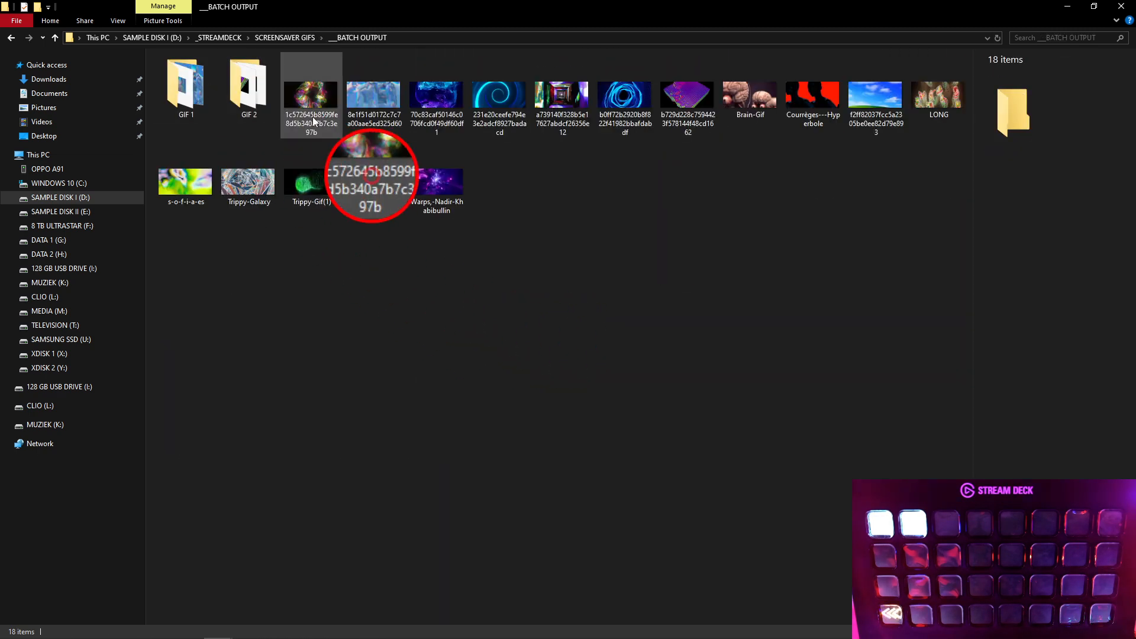
{"action": "double_click", "coordinate": [249, 88]}
{"action": "left_click", "coordinate": [626, 222]}
{"action": "left_click", "coordinate": [669, 489]}
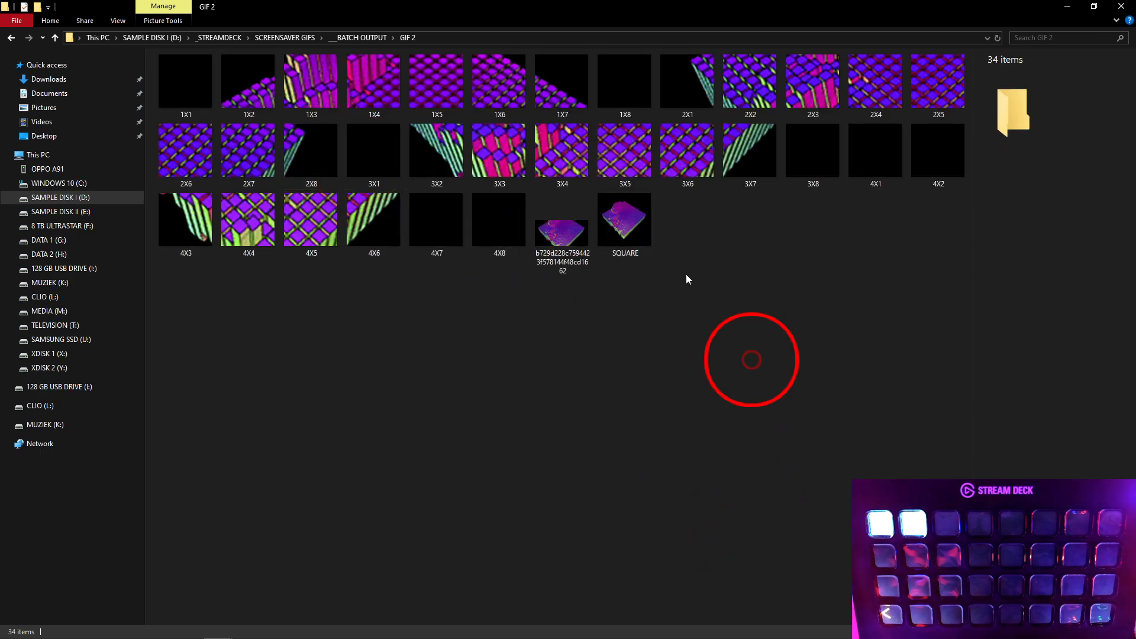
Close File Explorer to return to Stream Deck and assign the SQUARE image to the duplicated folder key
{"action": "left_click", "coordinate": [1120, 6]}
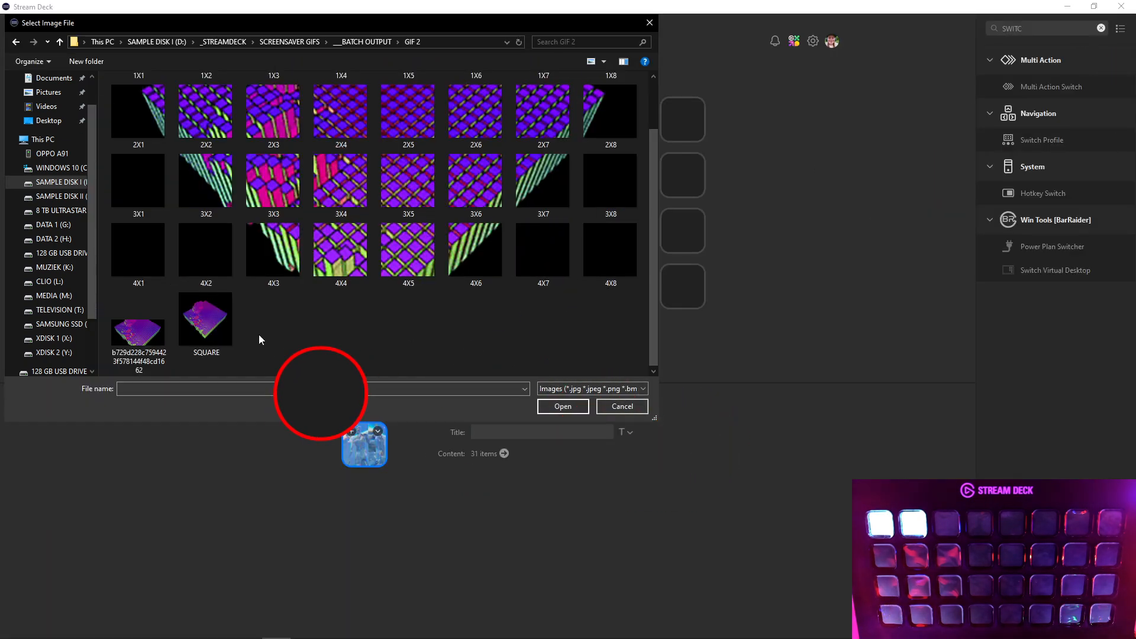
{"action": "double_click", "coordinate": [204, 341]}
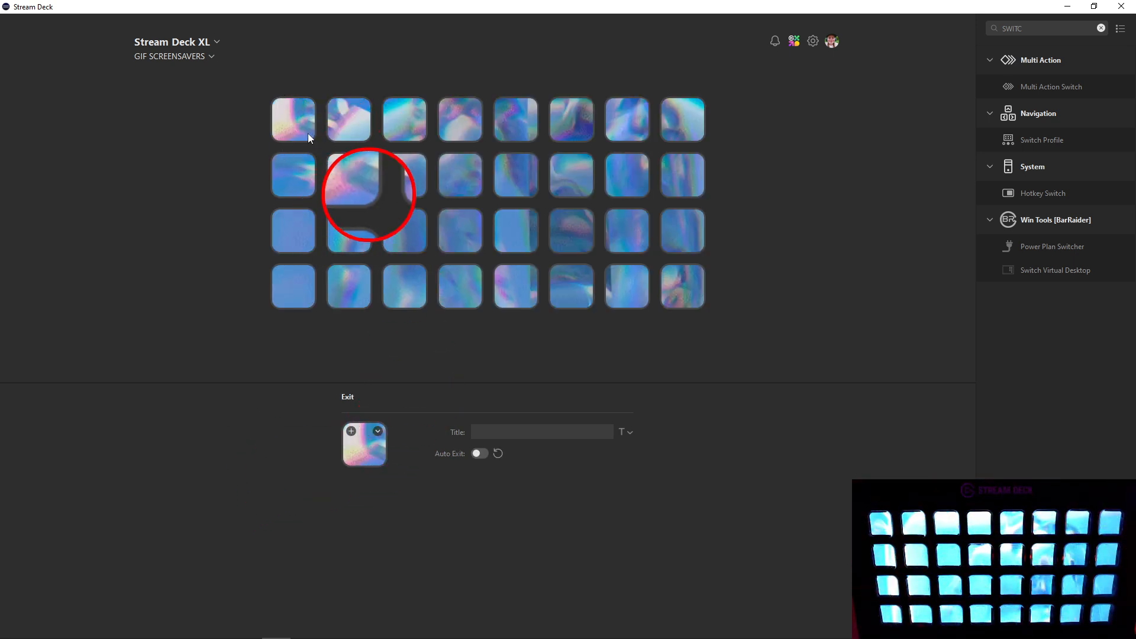
Inside the duplicated folder, assign GIF 2 tile images 1X1 and 1X2 to the first two keys of the first row
{"action": "left_click", "coordinate": [289, 125]}
{"action": "left_click", "coordinate": [374, 456]}
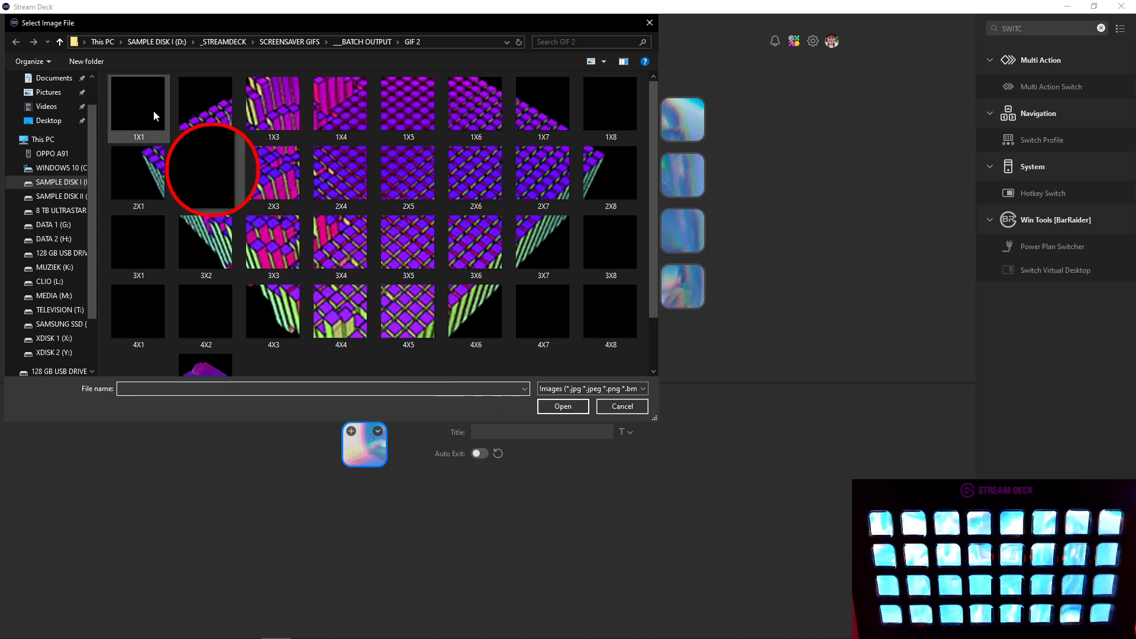
{"action": "scroll", "coordinate": [244, 260], "scroll_direction": "down", "scroll_amount": 2}
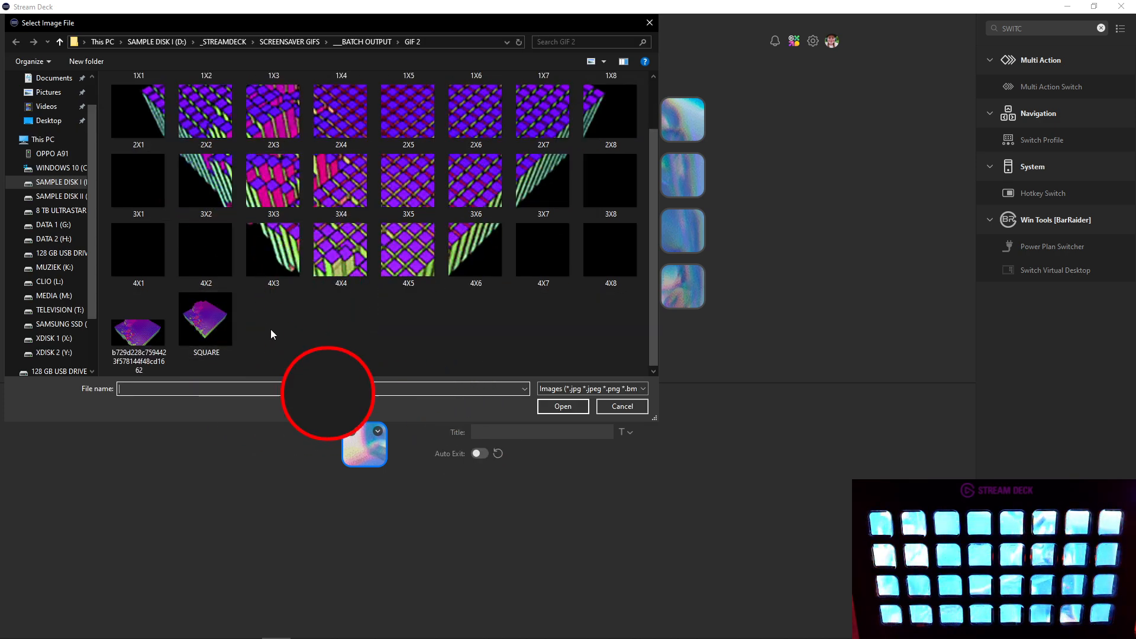
{"action": "scroll", "coordinate": [207, 336], "scroll_direction": "up", "scroll_amount": 1}
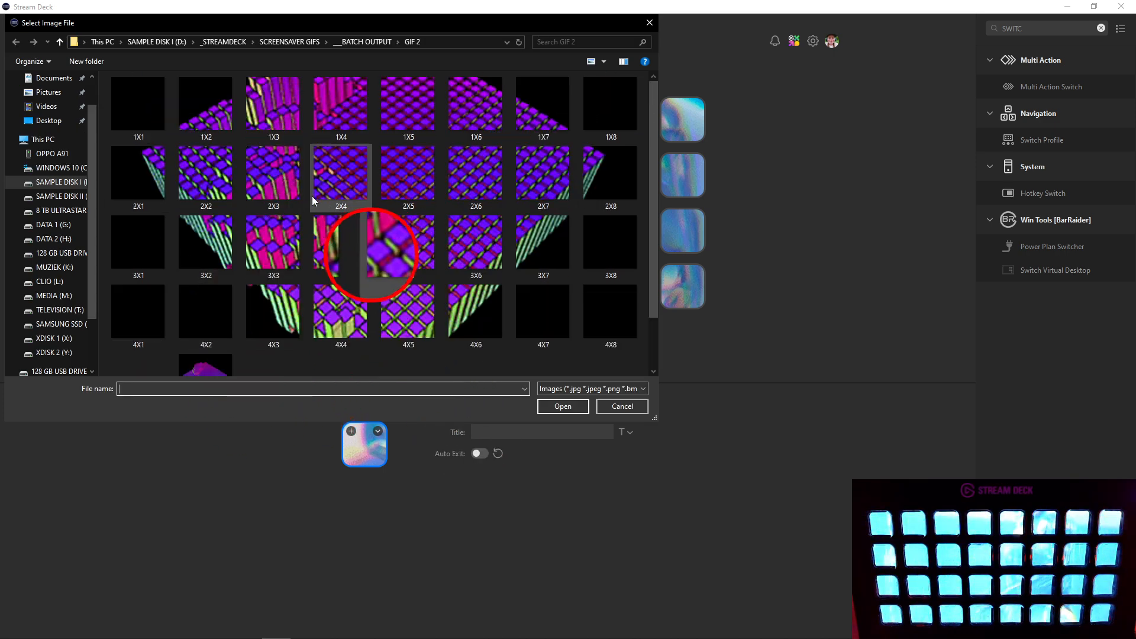
{"action": "double_click", "coordinate": [127, 126]}
{"action": "left_click", "coordinate": [330, 130]}
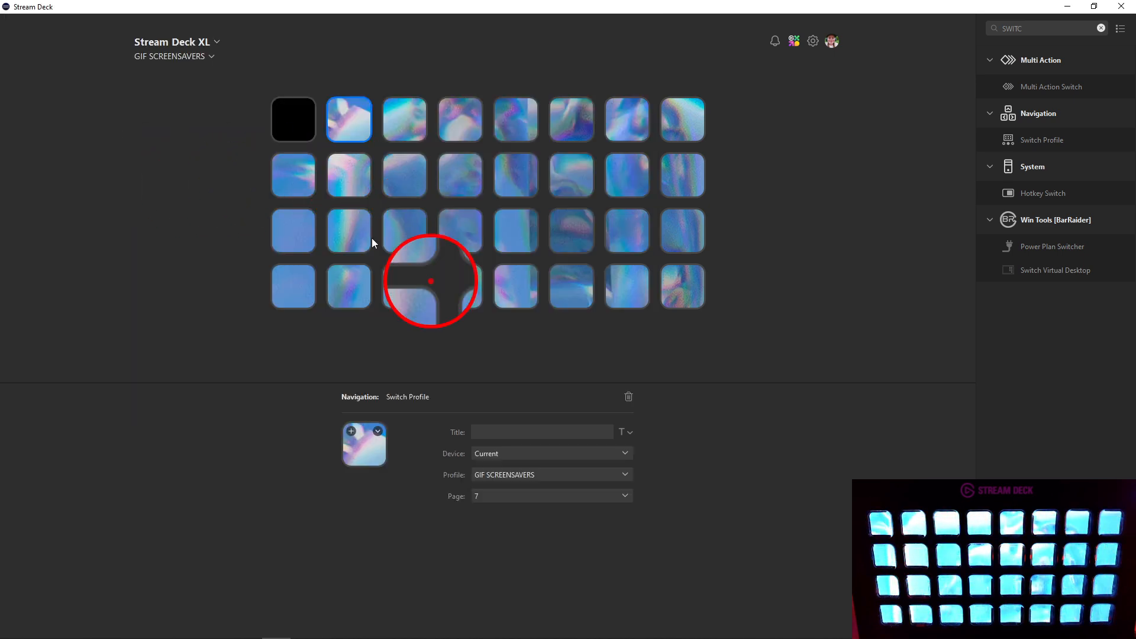
{"action": "left_click", "coordinate": [370, 448]}
{"action": "left_click", "coordinate": [191, 101]}
{"action": "double_click", "coordinate": [191, 101]}
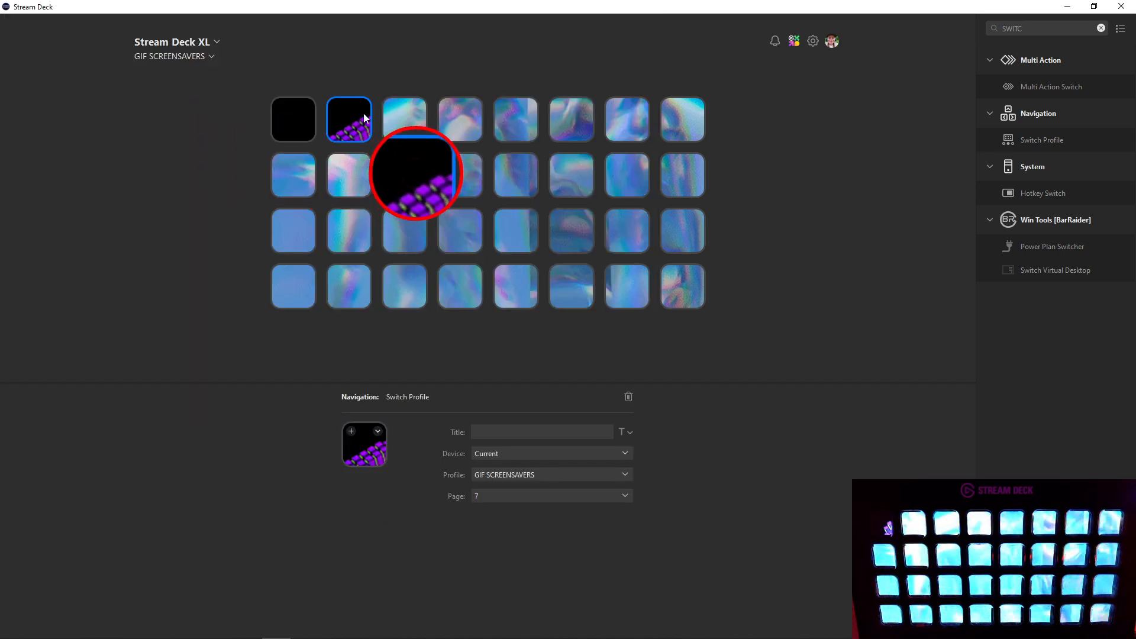
Assign GIF 2 tile images 1X3 and 1X4 to the third and fourth keys of the first row
{"action": "left_click", "coordinate": [363, 444]}
{"action": "double_click", "coordinate": [278, 101]}
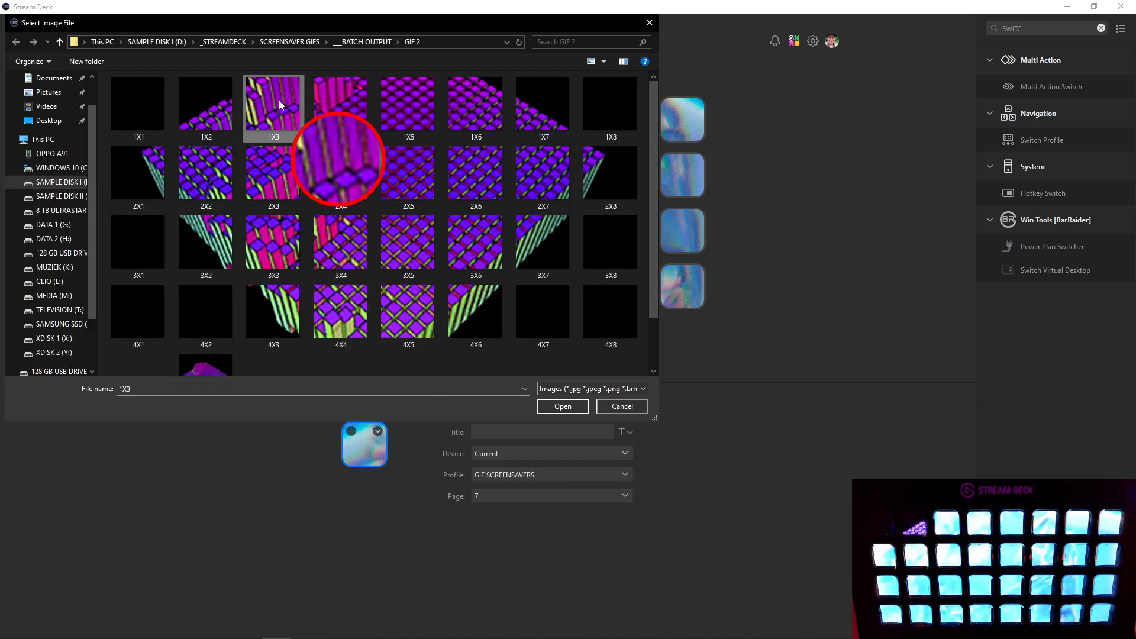
{"action": "left_click", "coordinate": [454, 115]}
{"action": "left_click", "coordinate": [367, 432]}
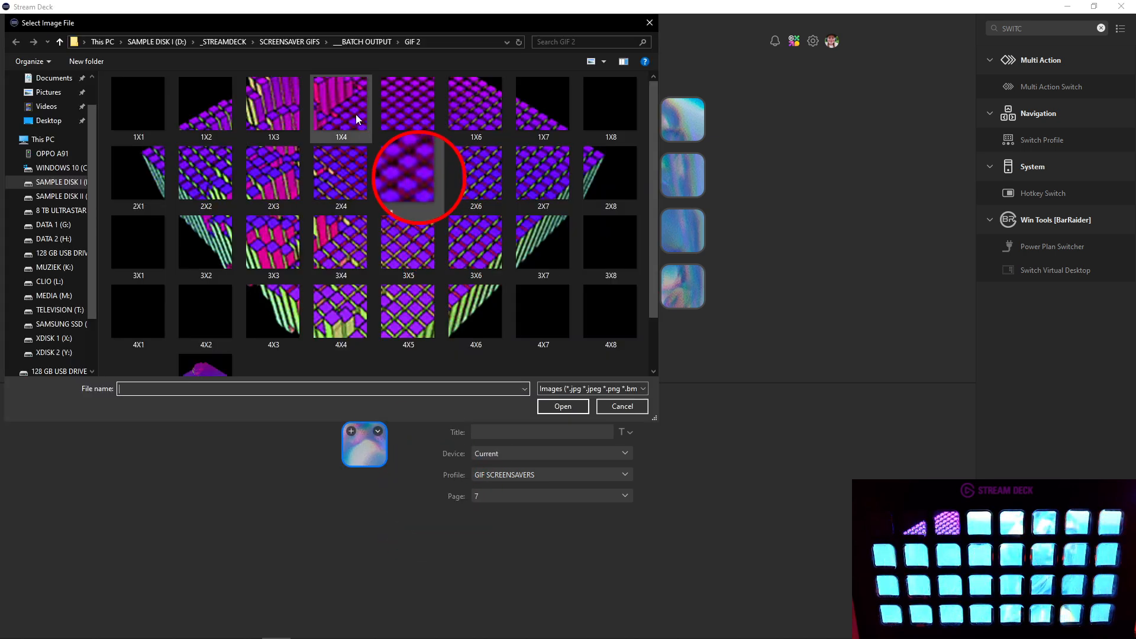
{"action": "double_click", "coordinate": [364, 104]}
Assign GIF 2 tile images 1X5 and 1X6 to the fifth and sixth keys of the first row
{"action": "left_click", "coordinate": [512, 115]}
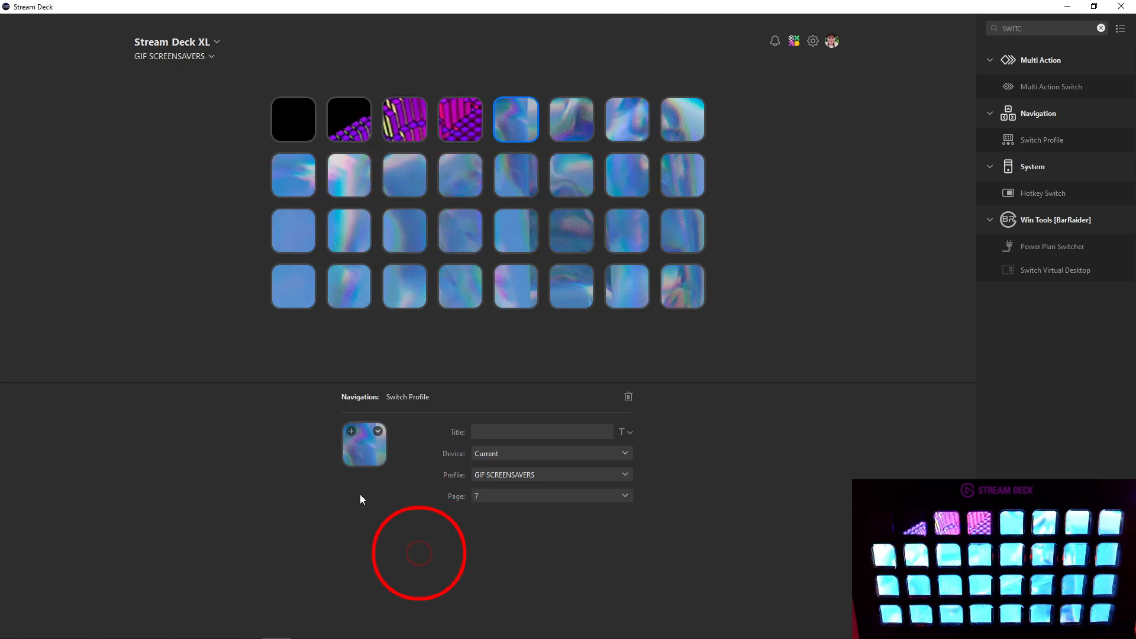
{"action": "left_click", "coordinate": [357, 450]}
{"action": "double_click", "coordinate": [453, 105]}
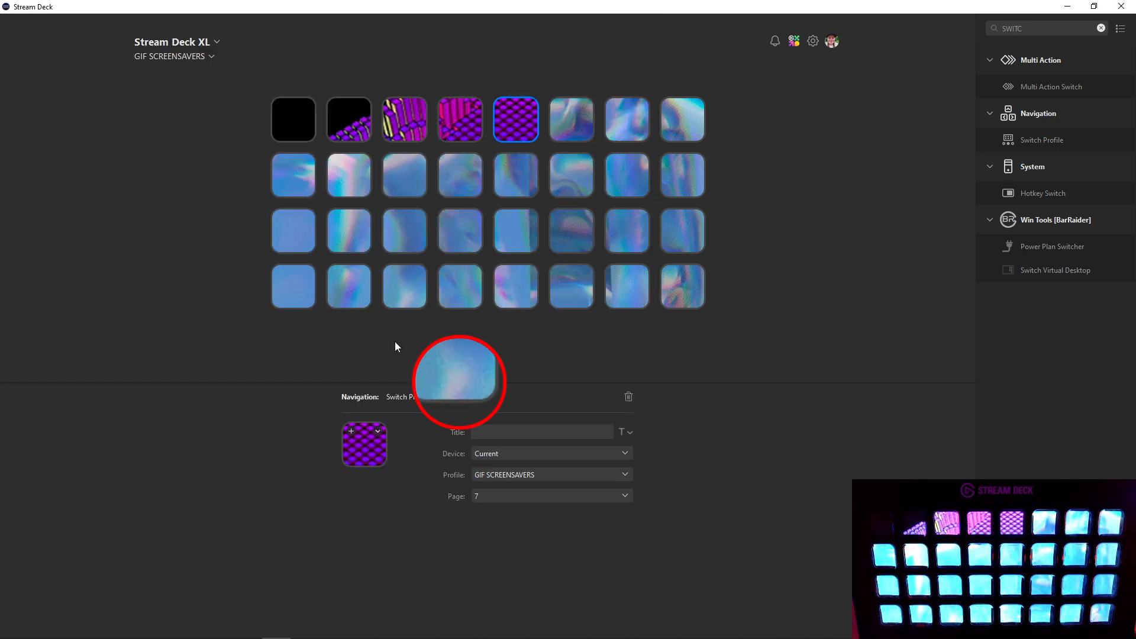
{"action": "left_click", "coordinate": [358, 456]}
{"action": "double_click", "coordinate": [406, 108]}
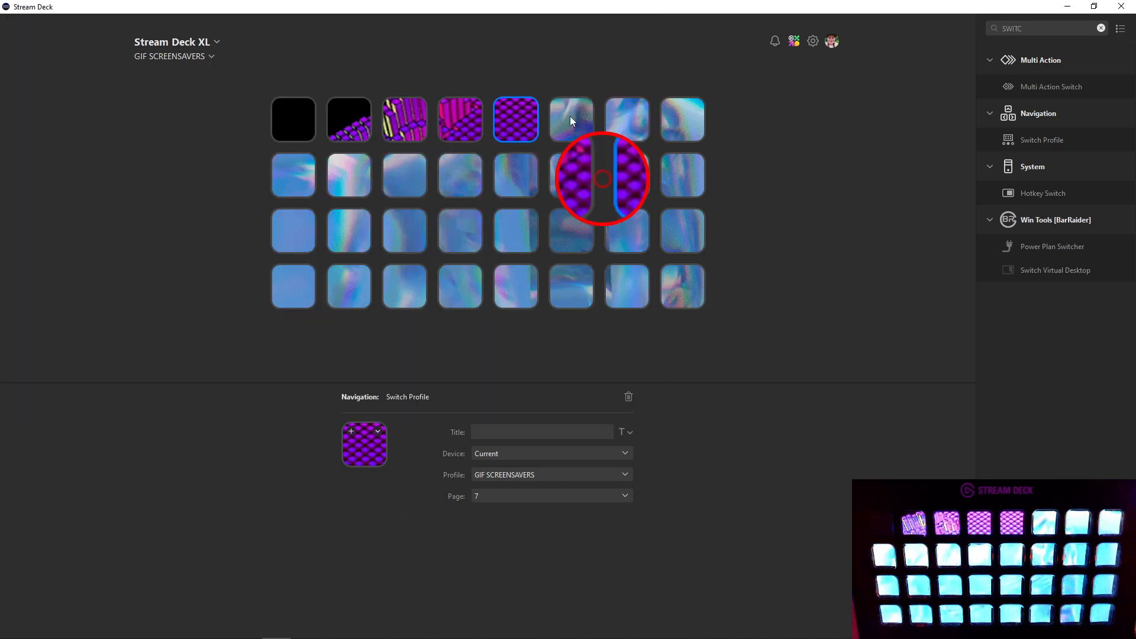
{"action": "left_click", "coordinate": [570, 116]}
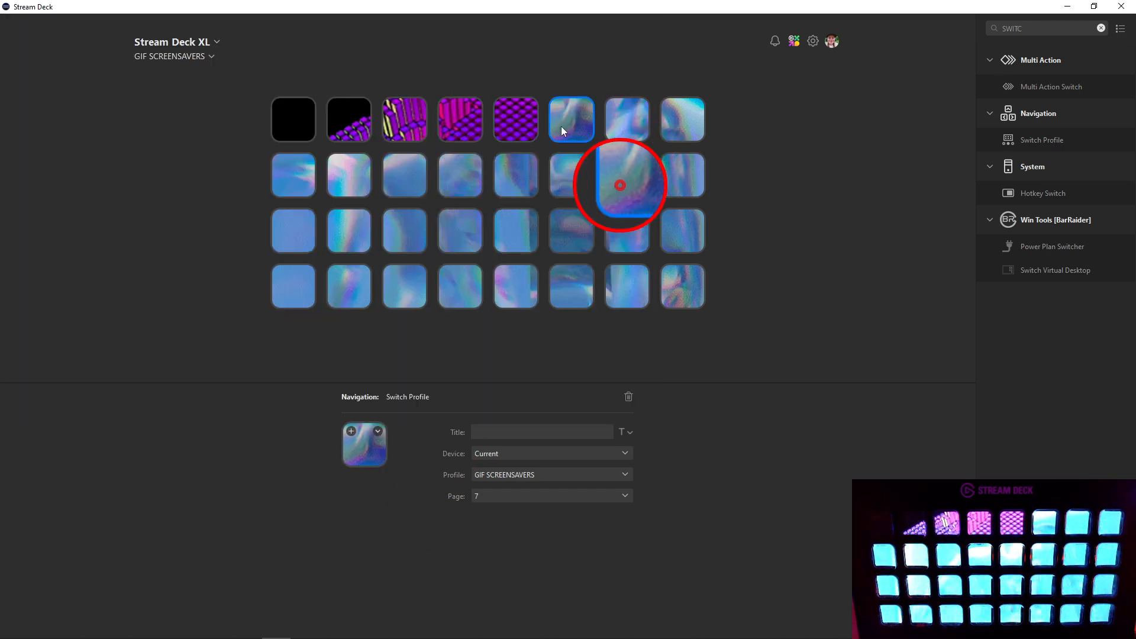
{"action": "left_click", "coordinate": [361, 454]}
{"action": "double_click", "coordinate": [505, 122]}
Assign GIF 2 tile images 1X7 and 1X8 to the last two keys of the first row
{"action": "left_click", "coordinate": [609, 126]}
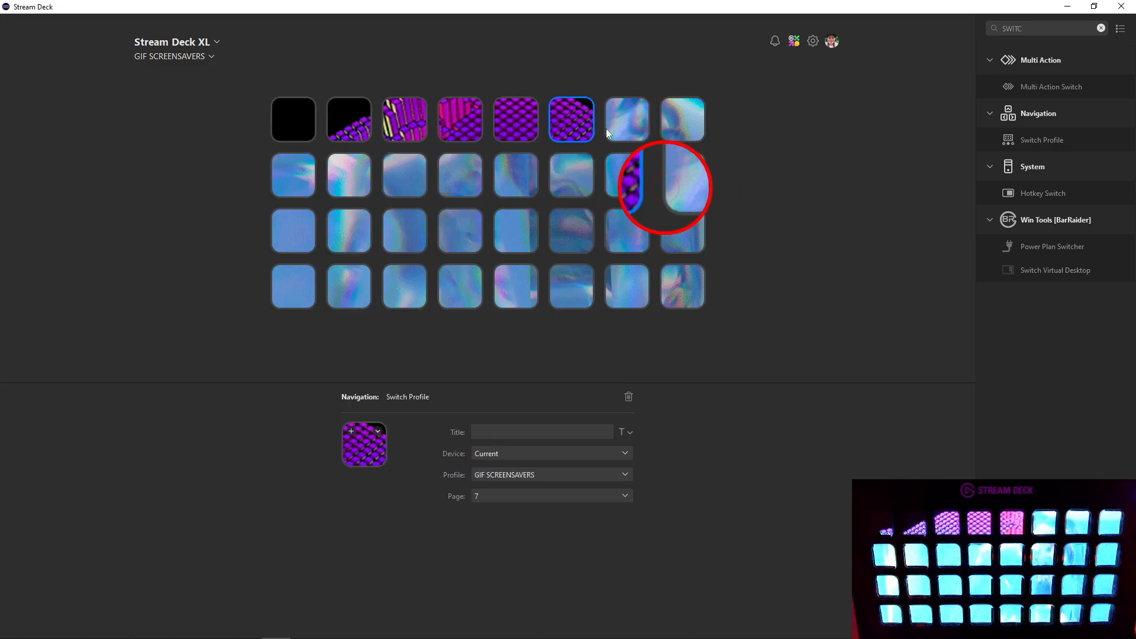
{"action": "left_click", "coordinate": [365, 458]}
{"action": "double_click", "coordinate": [540, 116]}
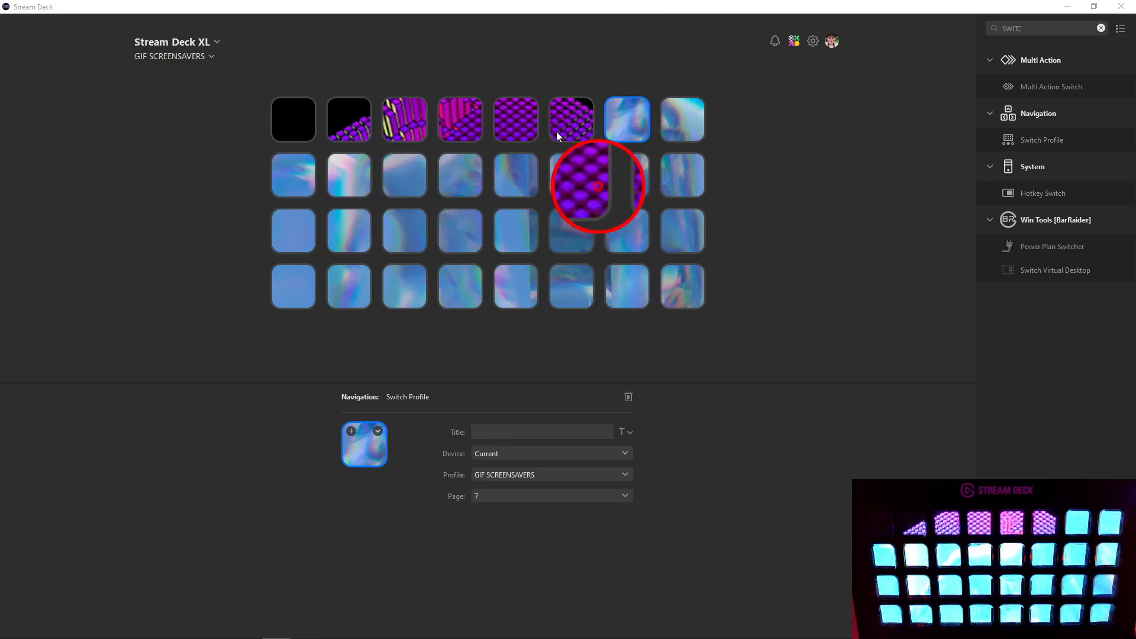
{"action": "left_click", "coordinate": [674, 133]}
{"action": "left_click", "coordinate": [356, 456]}
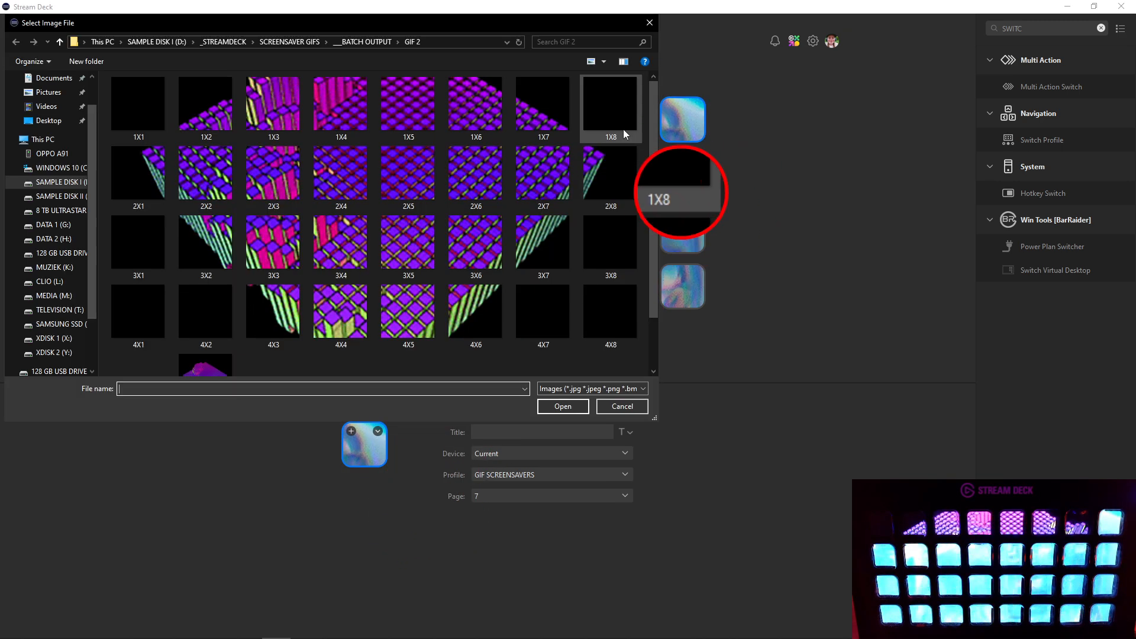
{"action": "double_click", "coordinate": [619, 127]}
Assign GIF 2 tile images 2X1 and 2X2 to the first two keys of the second row
{"action": "left_click", "coordinate": [284, 187]}
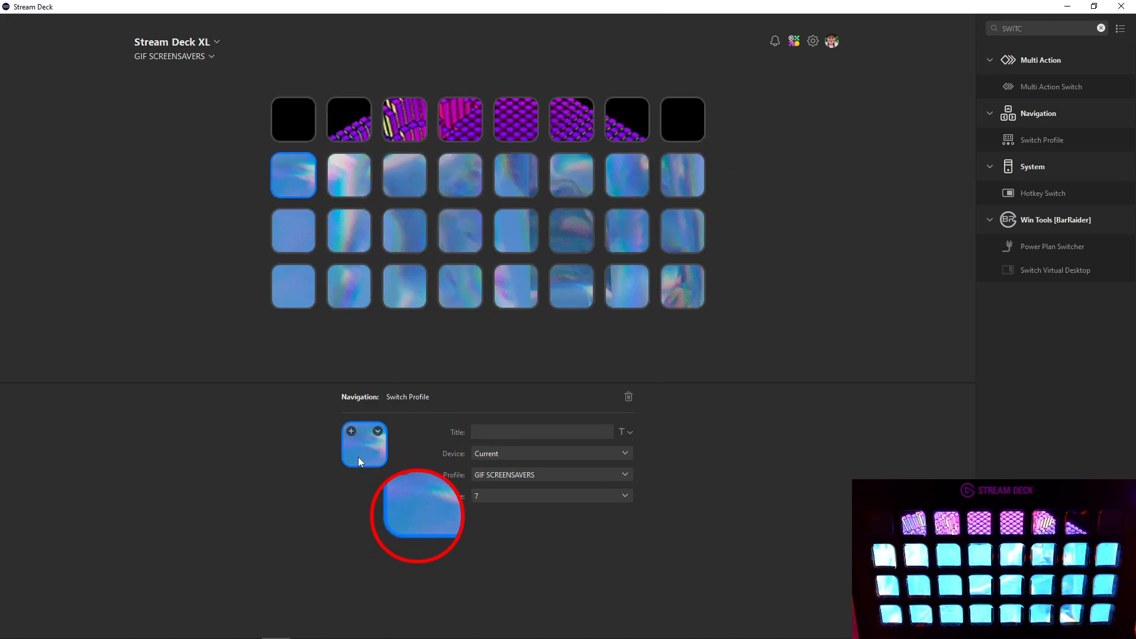
{"action": "left_click", "coordinate": [358, 457]}
{"action": "double_click", "coordinate": [142, 180]}
{"action": "left_click", "coordinate": [335, 172]}
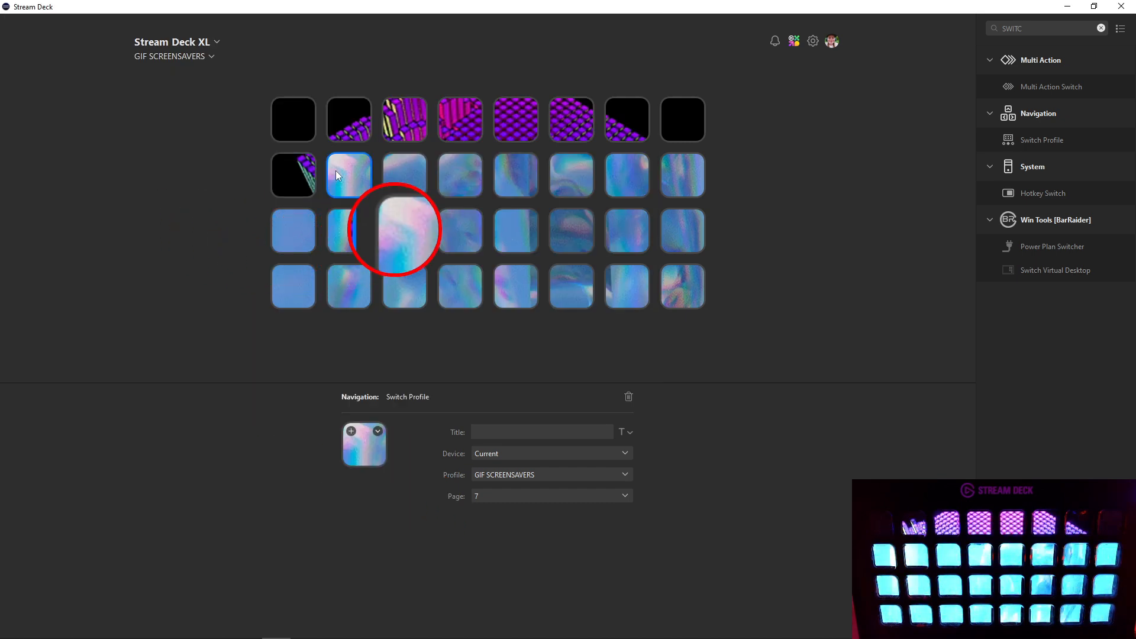
{"action": "left_click", "coordinate": [359, 453]}
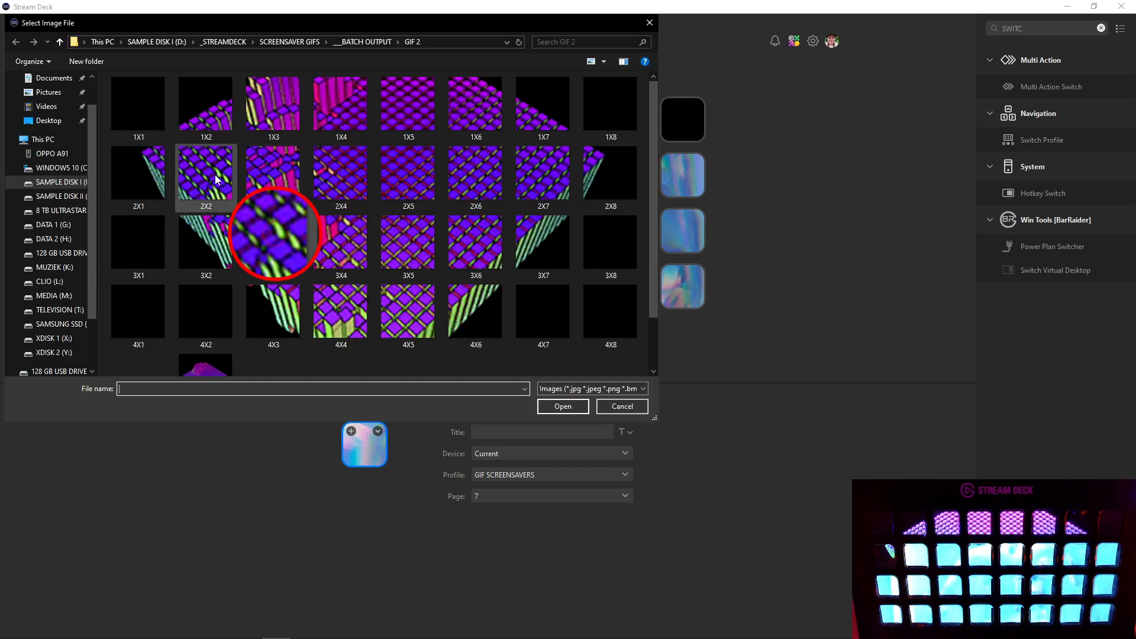
{"action": "double_click", "coordinate": [225, 190]}
Assign GIF 2 tile images 2X3 and 2X4 to the third and fourth keys of the second row
{"action": "left_click", "coordinate": [396, 183]}
{"action": "left_click", "coordinate": [370, 453]}
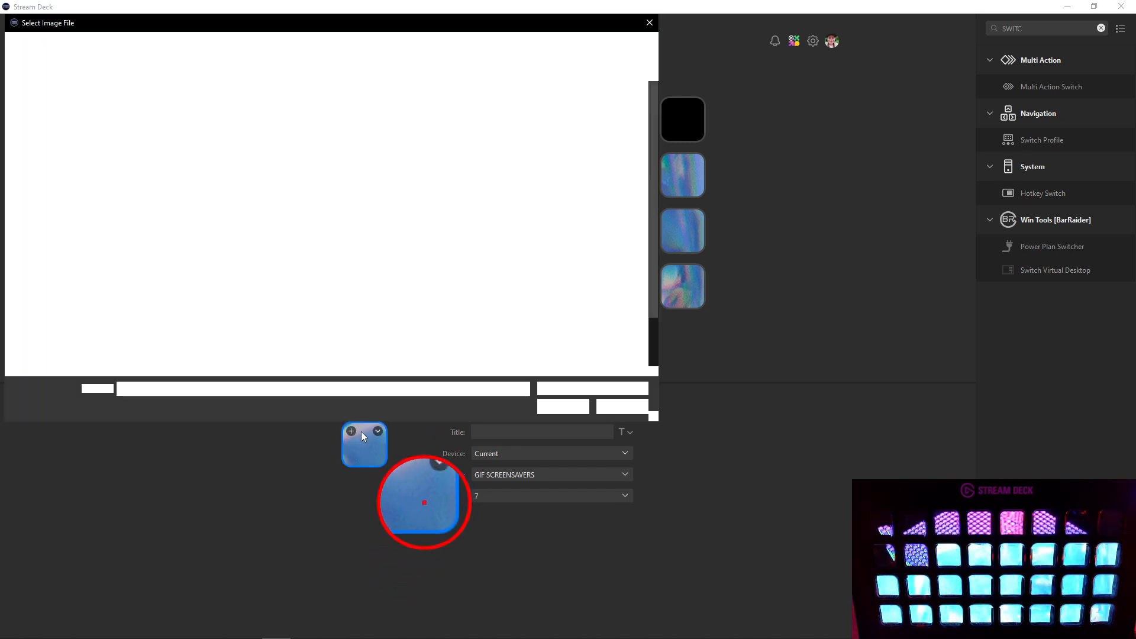
{"action": "double_click", "coordinate": [249, 180]}
{"action": "left_click", "coordinate": [456, 176]}
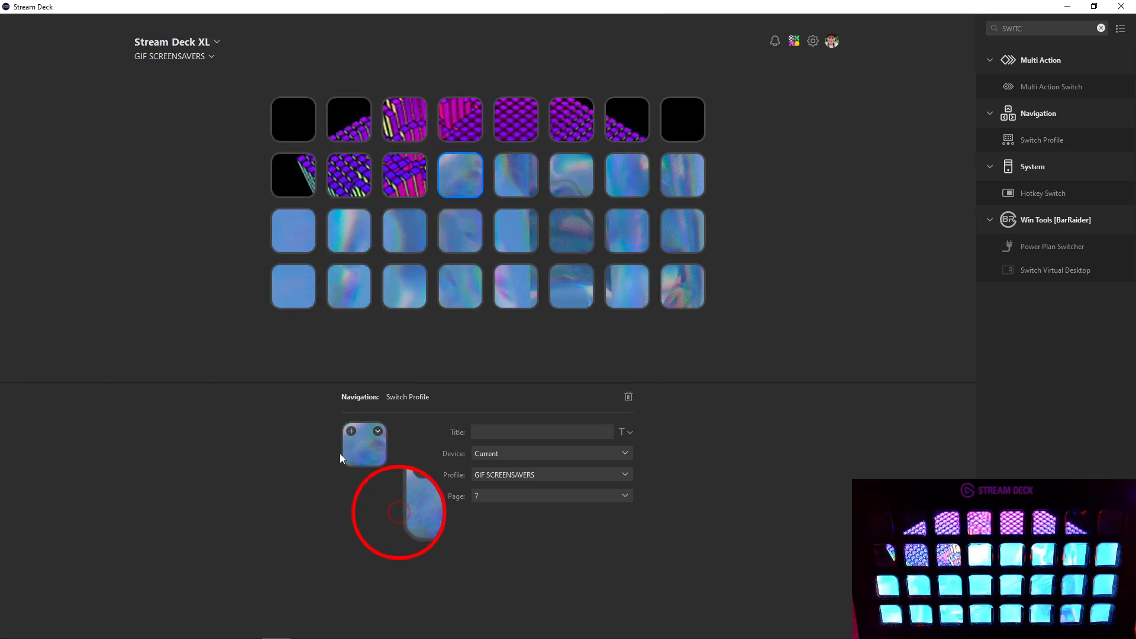
{"action": "left_click", "coordinate": [371, 448]}
{"action": "left_click", "coordinate": [330, 173]}
{"action": "double_click", "coordinate": [330, 173]}
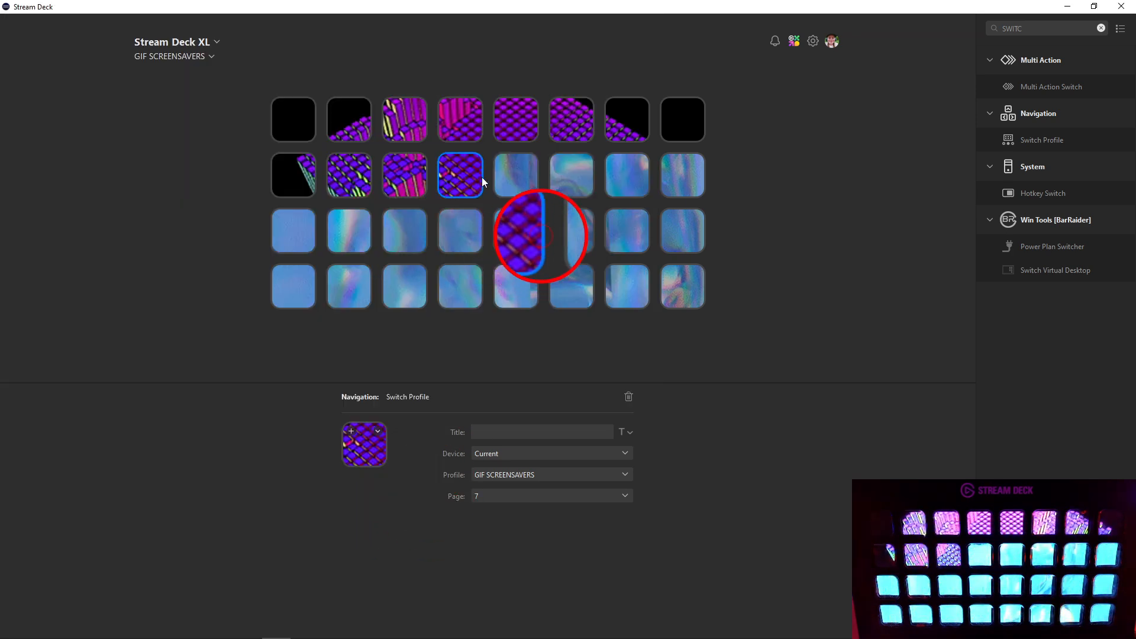
Assign GIF 2 tile images 2X5 and 2X6 to the fifth and sixth keys of the second row
{"action": "left_click", "coordinate": [513, 176]}
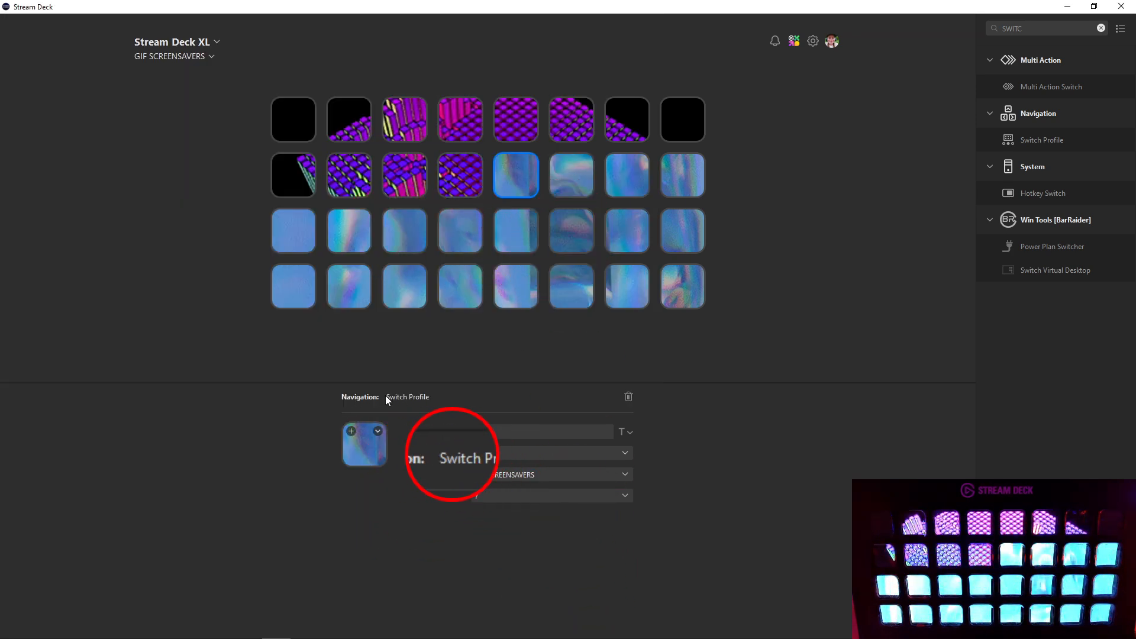
{"action": "left_click", "coordinate": [360, 449]}
{"action": "double_click", "coordinate": [396, 187]}
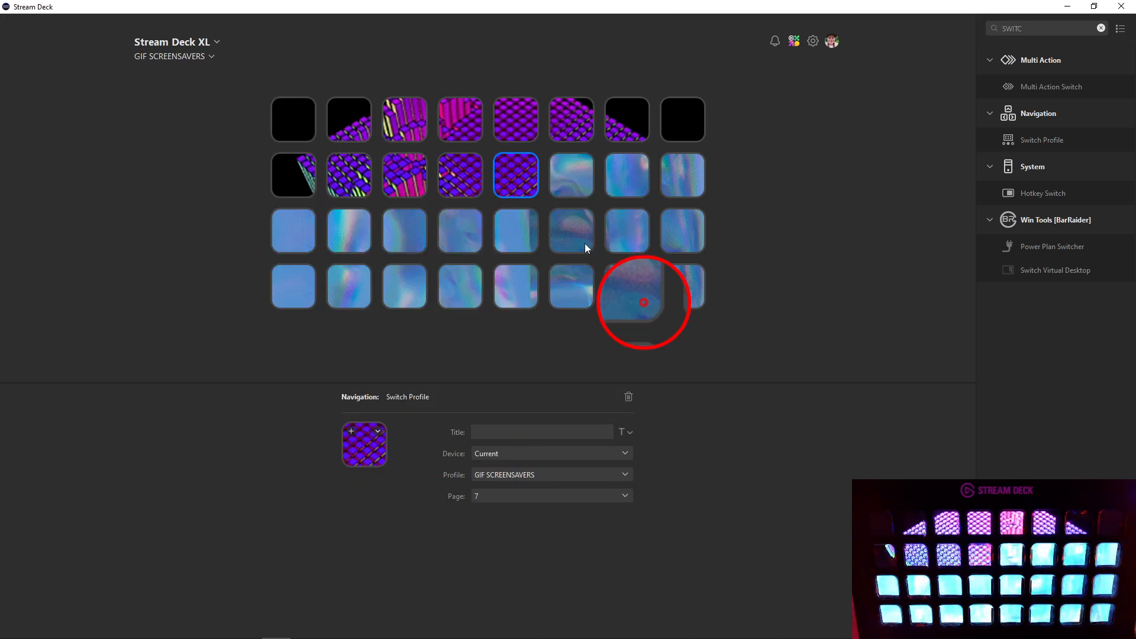
{"action": "left_click", "coordinate": [567, 187]}
{"action": "left_click", "coordinate": [347, 454]}
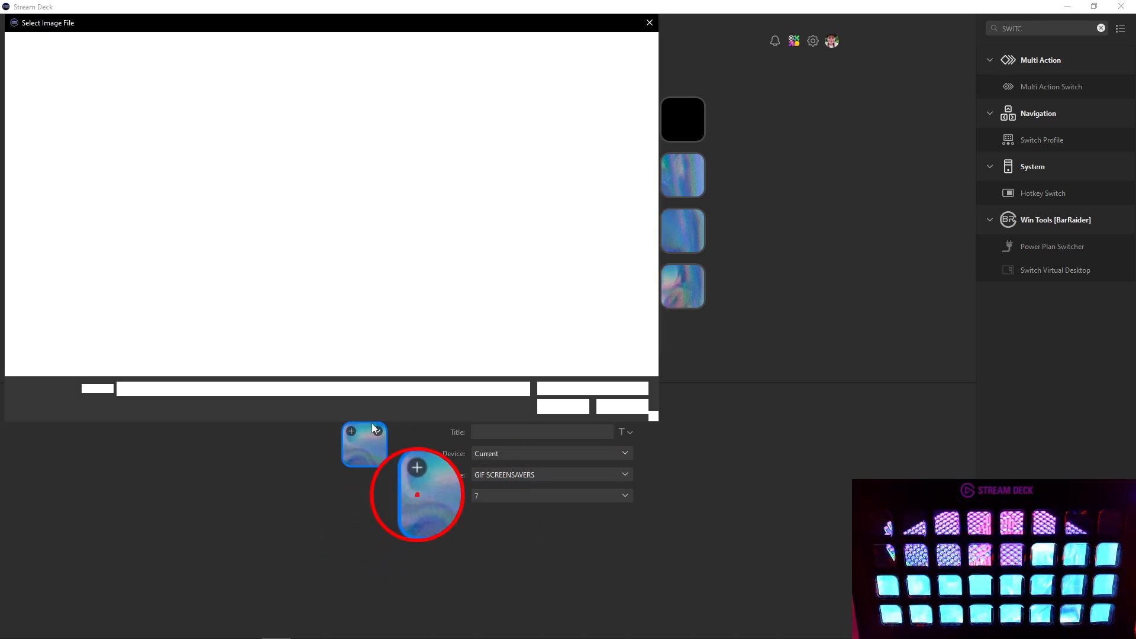
{"action": "double_click", "coordinate": [477, 190]}
Assign GIF 2 tile image 2X7 to the seventh key of the second row
{"action": "left_click", "coordinate": [620, 186]}
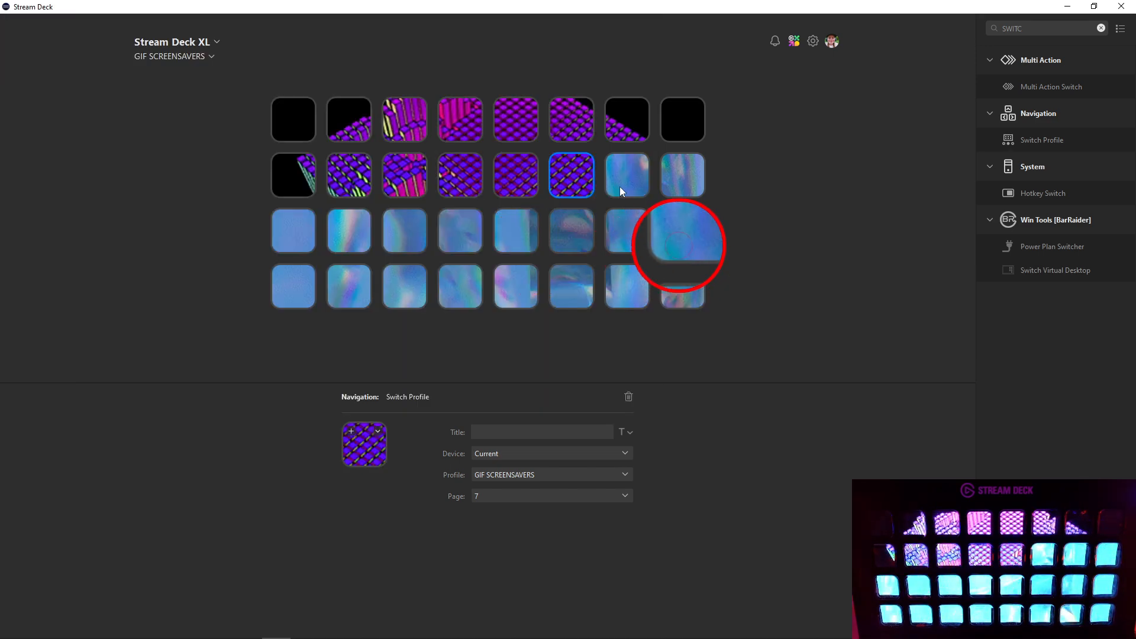
{"action": "left_click", "coordinate": [359, 456]}
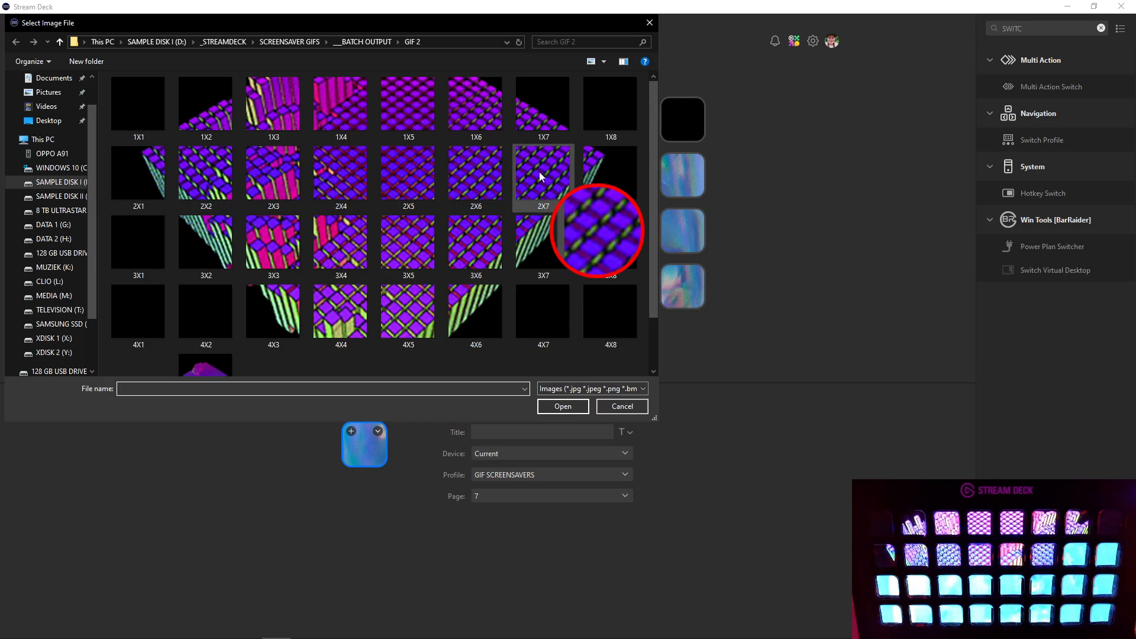
{"action": "double_click", "coordinate": [539, 171]}
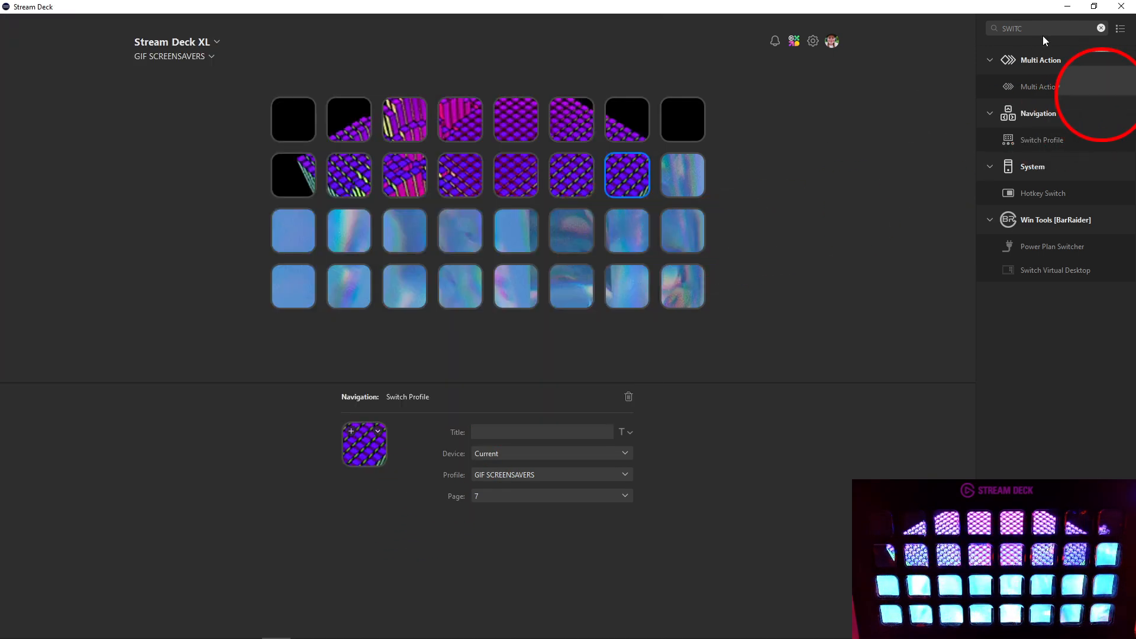
Replace the action search term with PAGE to find the page navigation actions
{"action": "left_click_drag", "start_coordinate": [1044, 31], "coordinate": [919, 17]}
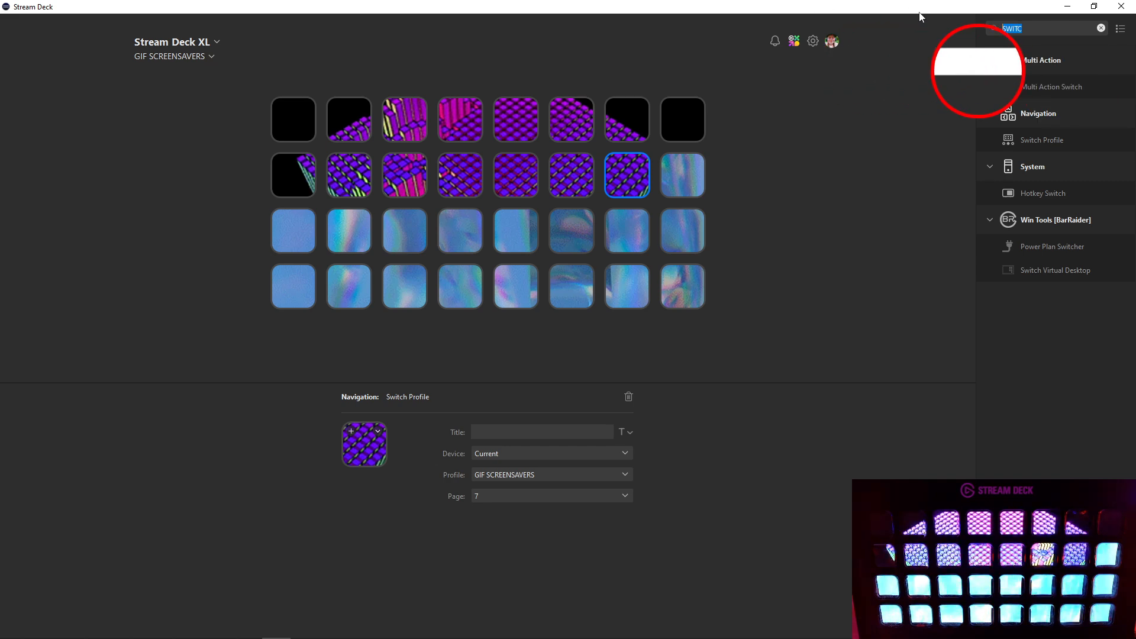
{"action": "key", "text": "BackSpace"}
{"action": "key", "text": "BackSpace"}
{"action": "key", "text": "BackSpace"}
{"action": "key", "text": "BackSpace"}
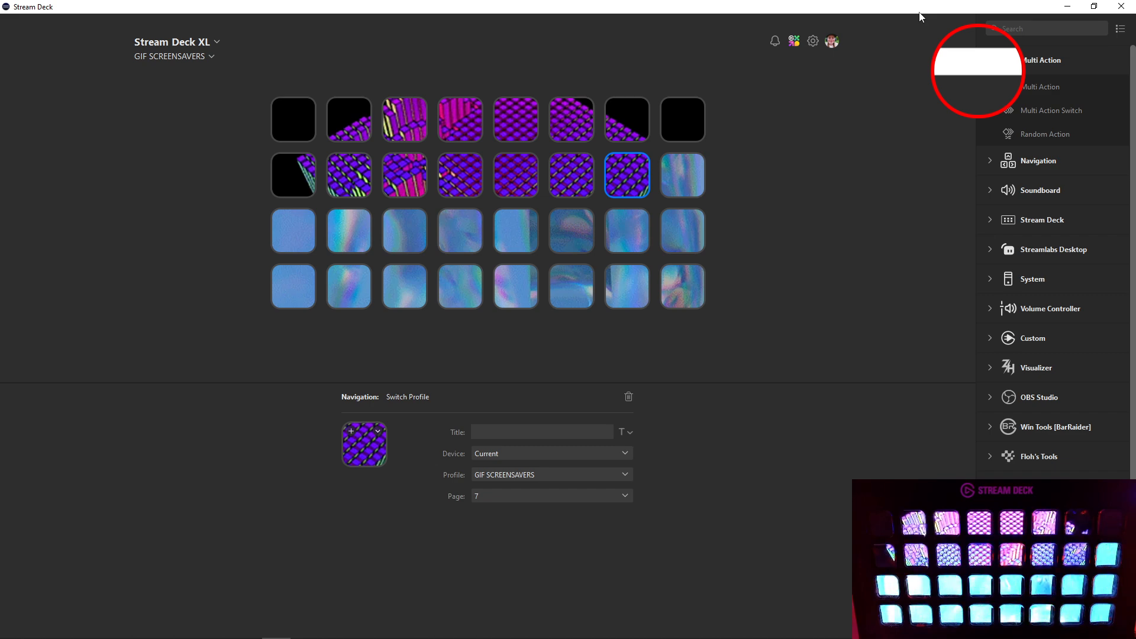
{"action": "type", "text": "PAGE"}
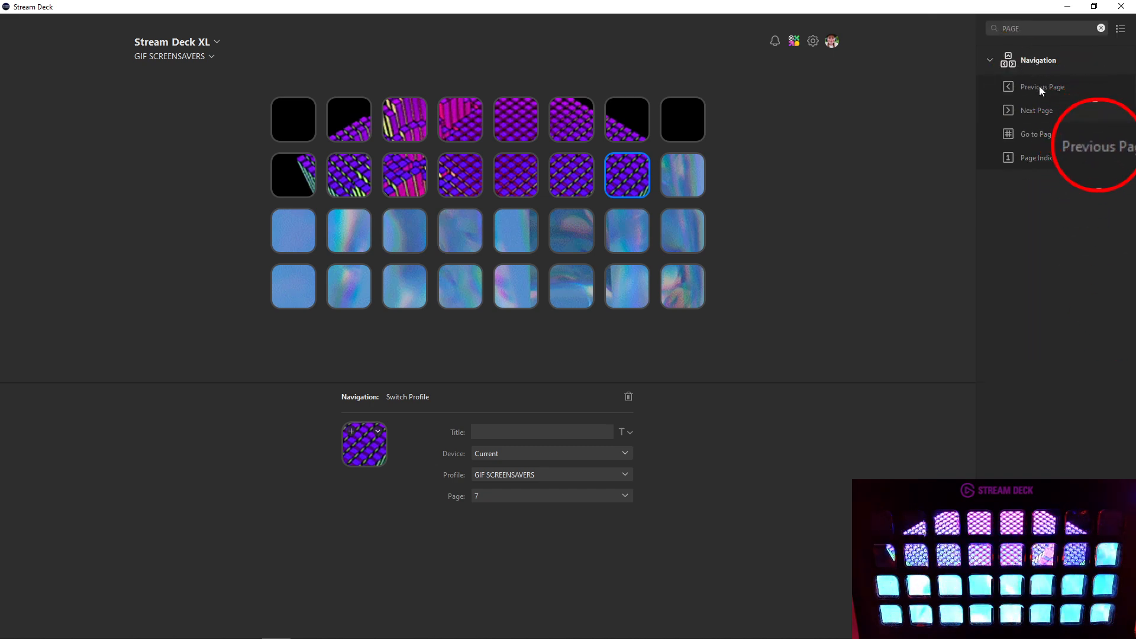
Assign GIF 2 tile image 2X8 to the second row's last key and 3X1 to the third row's first key
{"action": "left_click", "coordinate": [671, 178]}
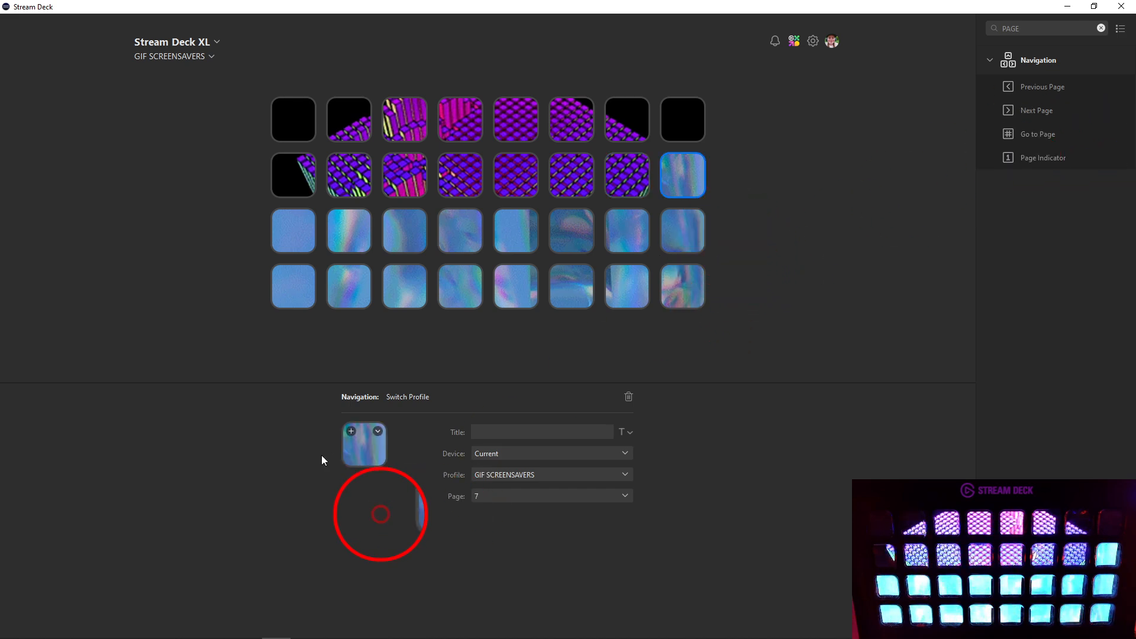
{"action": "left_click", "coordinate": [360, 445]}
{"action": "double_click", "coordinate": [603, 179]}
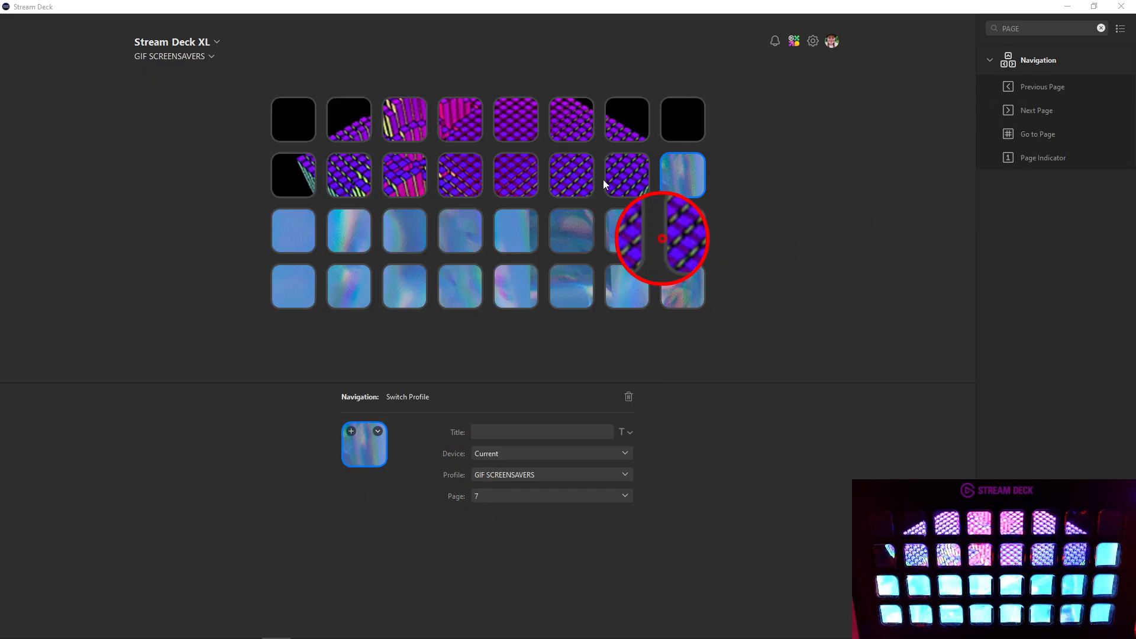
{"action": "left_click", "coordinate": [304, 249]}
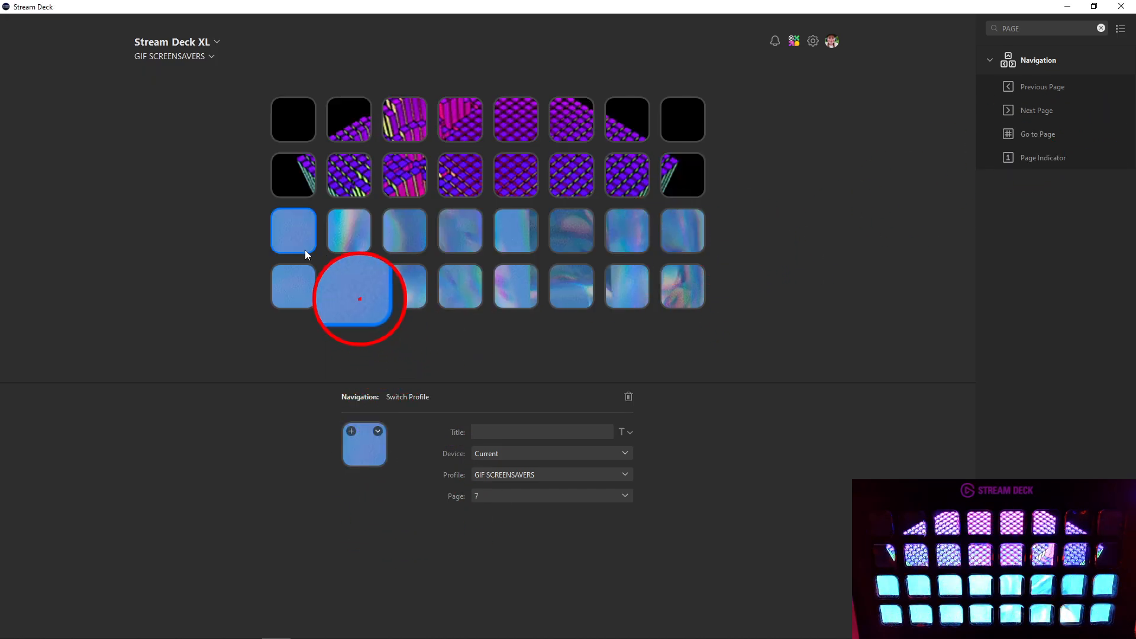
{"action": "left_click", "coordinate": [350, 444]}
{"action": "double_click", "coordinate": [138, 247]}
Assign GIF 2 tile images 3X2 and 3X3 to the second and third keys of the third row
{"action": "left_click", "coordinate": [341, 242]}
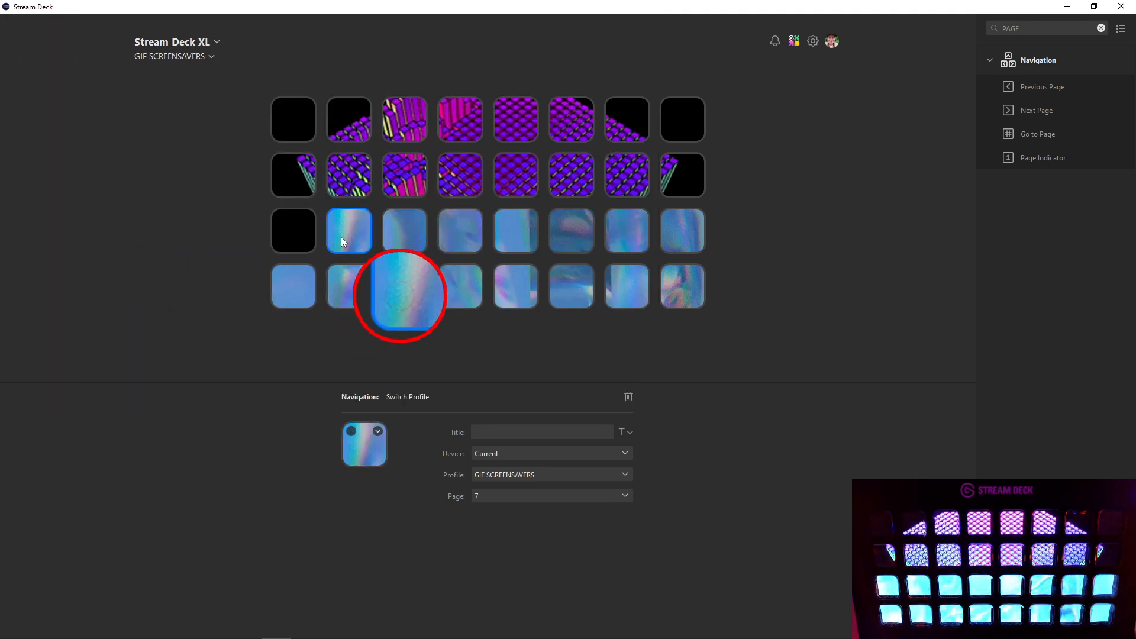
{"action": "left_click", "coordinate": [356, 442]}
{"action": "double_click", "coordinate": [267, 260]}
{"action": "left_click", "coordinate": [393, 224]}
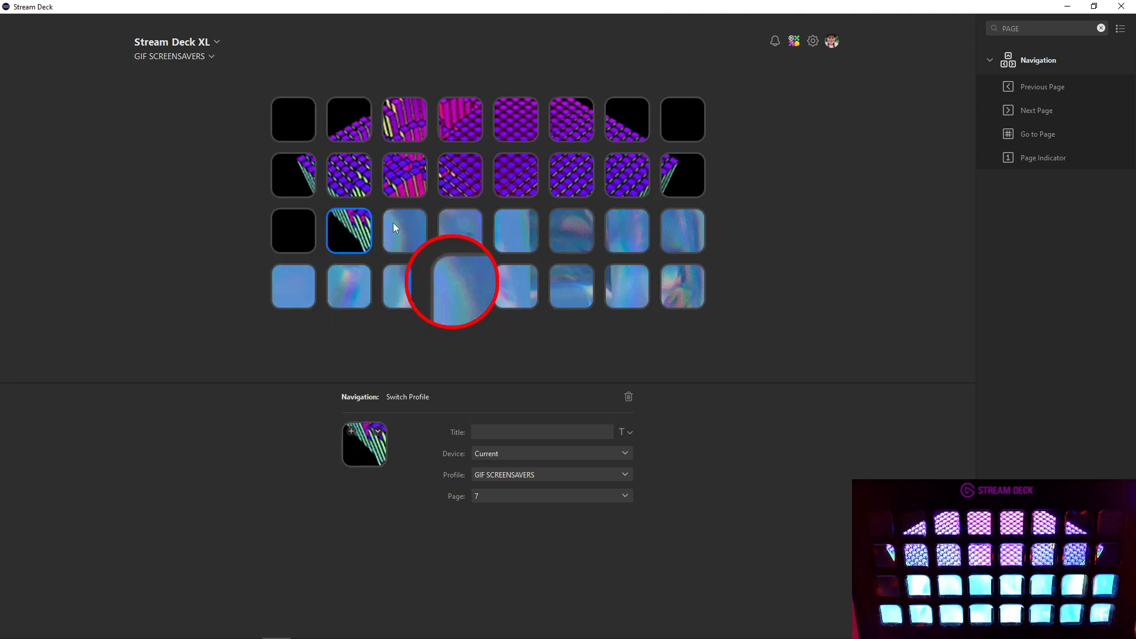
{"action": "left_click", "coordinate": [368, 445]}
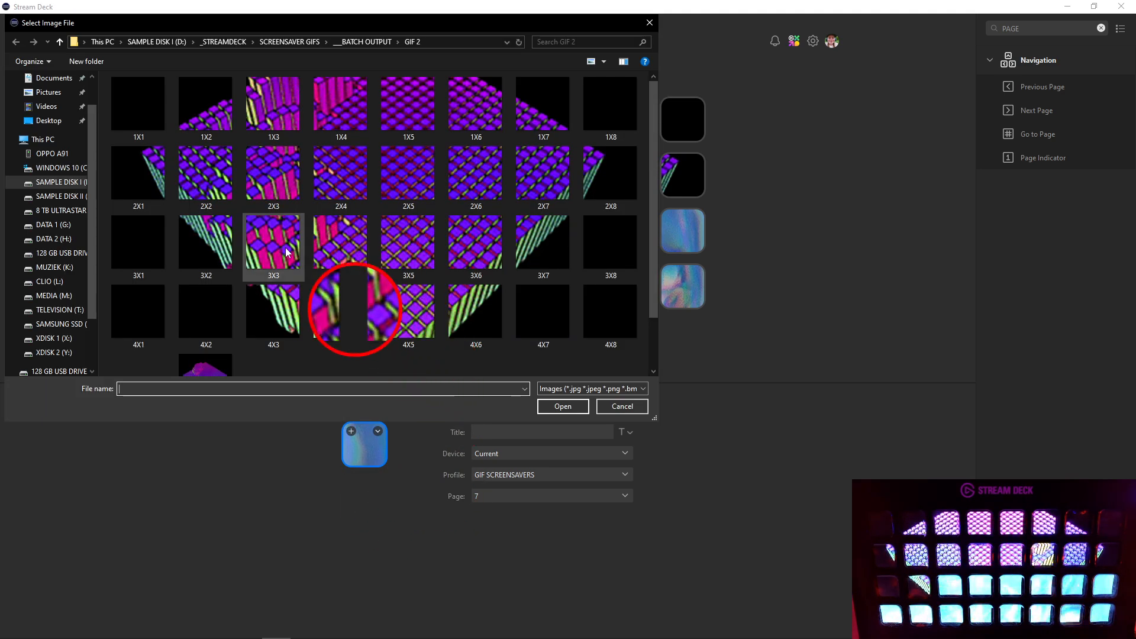
{"action": "double_click", "coordinate": [274, 248]}
Assign GIF 2 tile images 3X4 and 3X5 to the fourth and fifth keys of the third row
{"action": "left_click", "coordinate": [449, 251]}
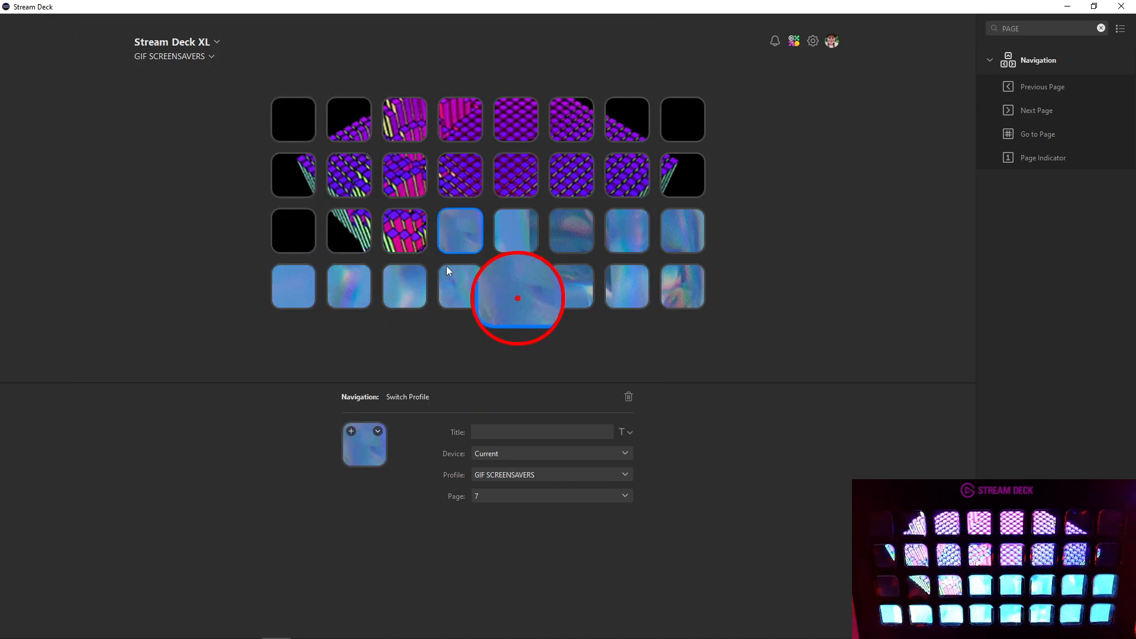
{"action": "left_click", "coordinate": [367, 464]}
{"action": "double_click", "coordinate": [329, 261]}
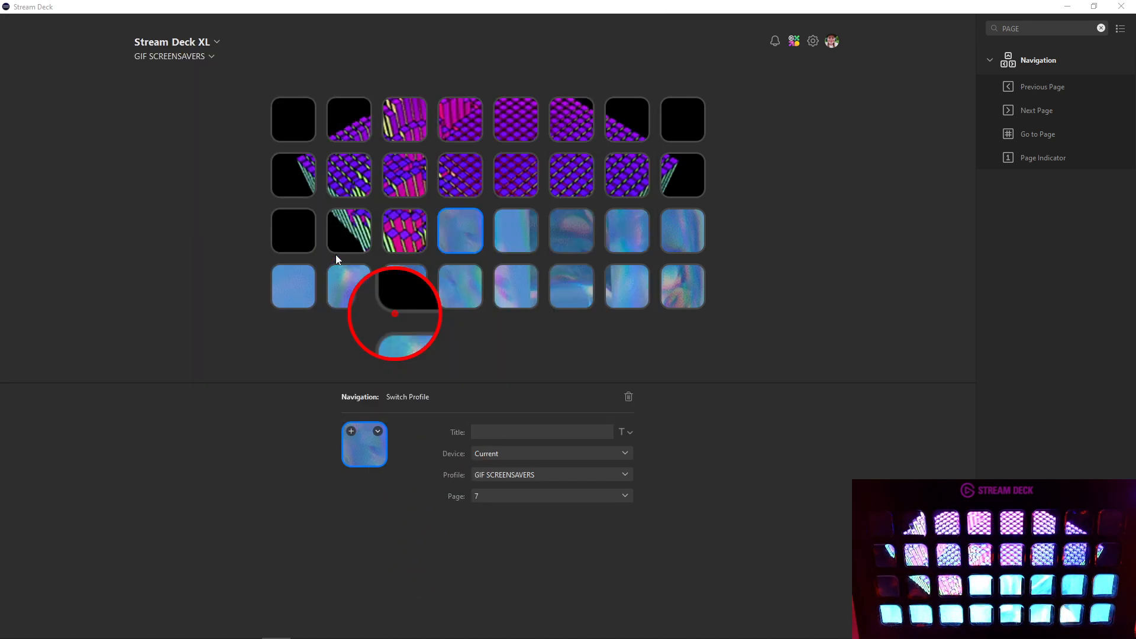
{"action": "left_click", "coordinate": [500, 229]}
{"action": "left_click", "coordinate": [361, 463]}
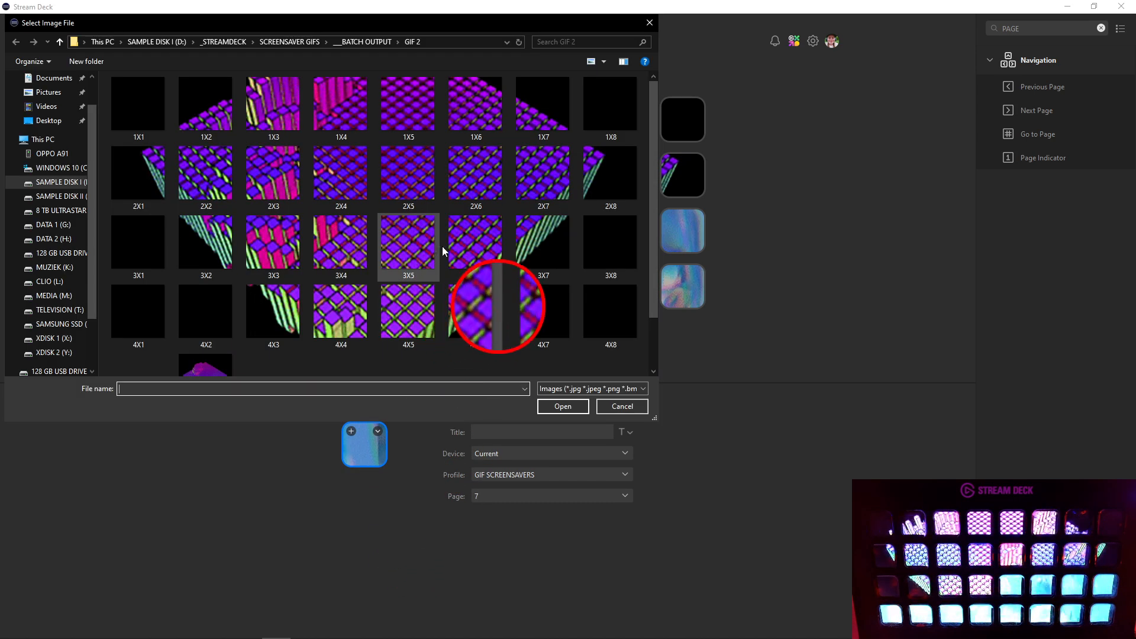
{"action": "double_click", "coordinate": [485, 296]}
Assign GIF 2 tile images 3X6 and 3X7 to the sixth and seventh keys of the third row
{"action": "left_click", "coordinate": [559, 237]}
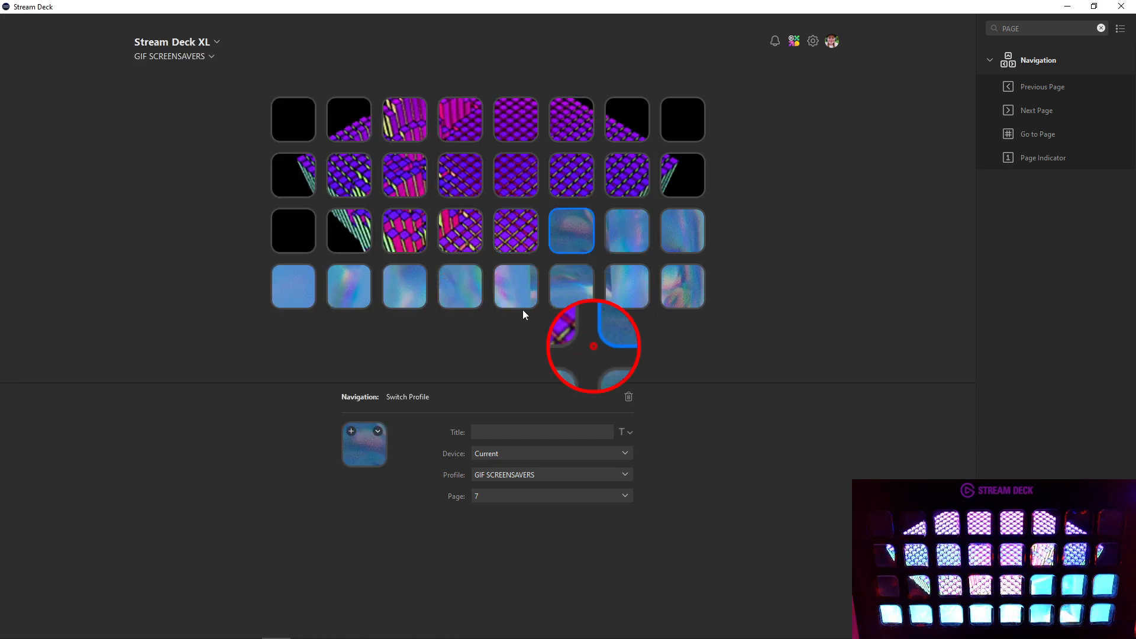
{"action": "left_click", "coordinate": [364, 435]}
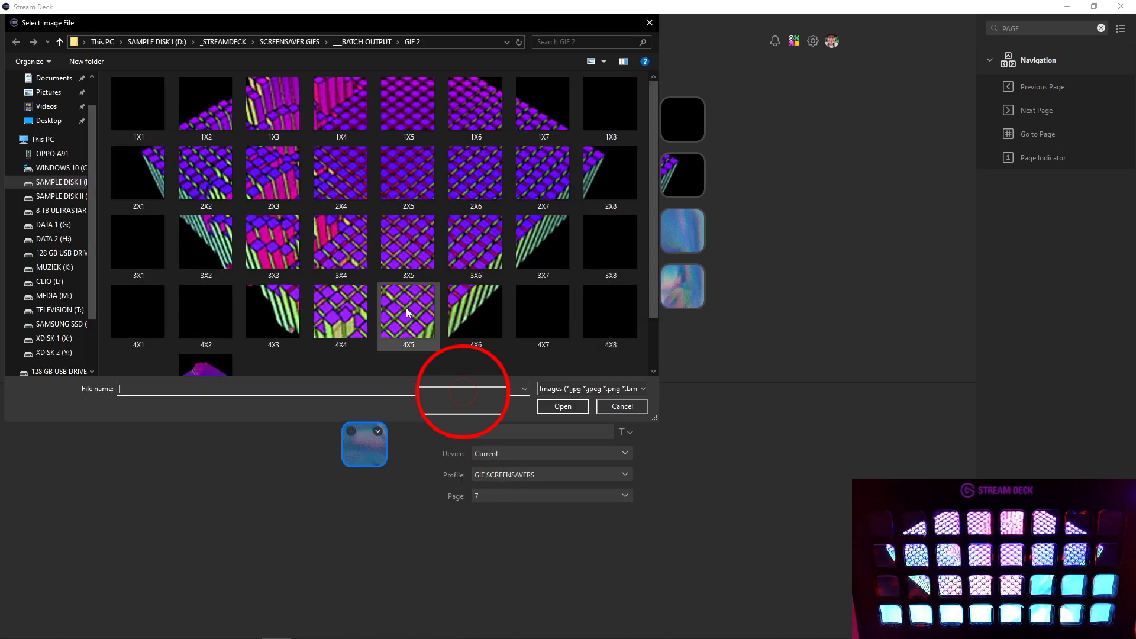
{"action": "double_click", "coordinate": [475, 239]}
{"action": "left_click", "coordinate": [616, 237]}
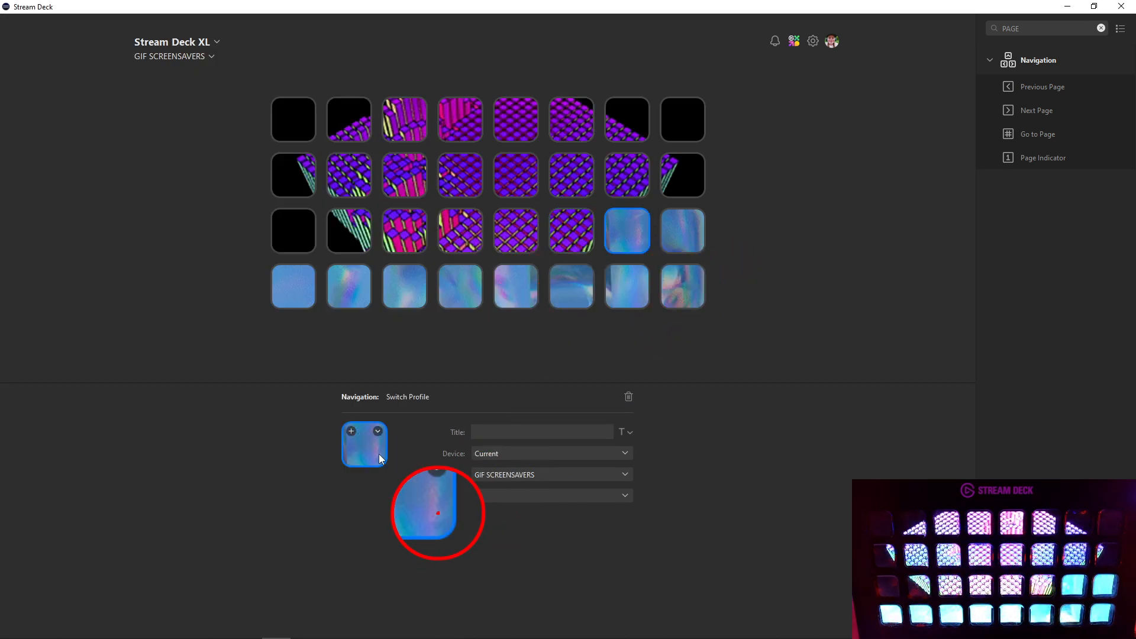
{"action": "left_click", "coordinate": [379, 453]}
{"action": "double_click", "coordinate": [548, 255]}
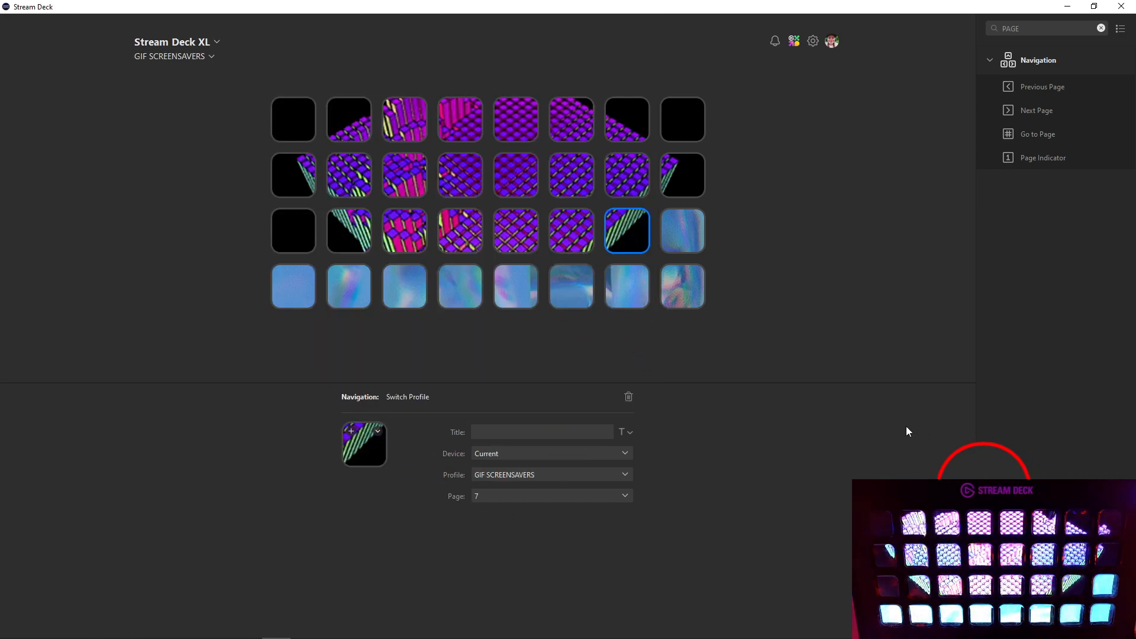
Assign GIF 2 tile image 3X8 to the third row's last key and 4X1 to the fourth row's first key
{"action": "left_click", "coordinate": [683, 231]}
{"action": "left_click", "coordinate": [369, 456]}
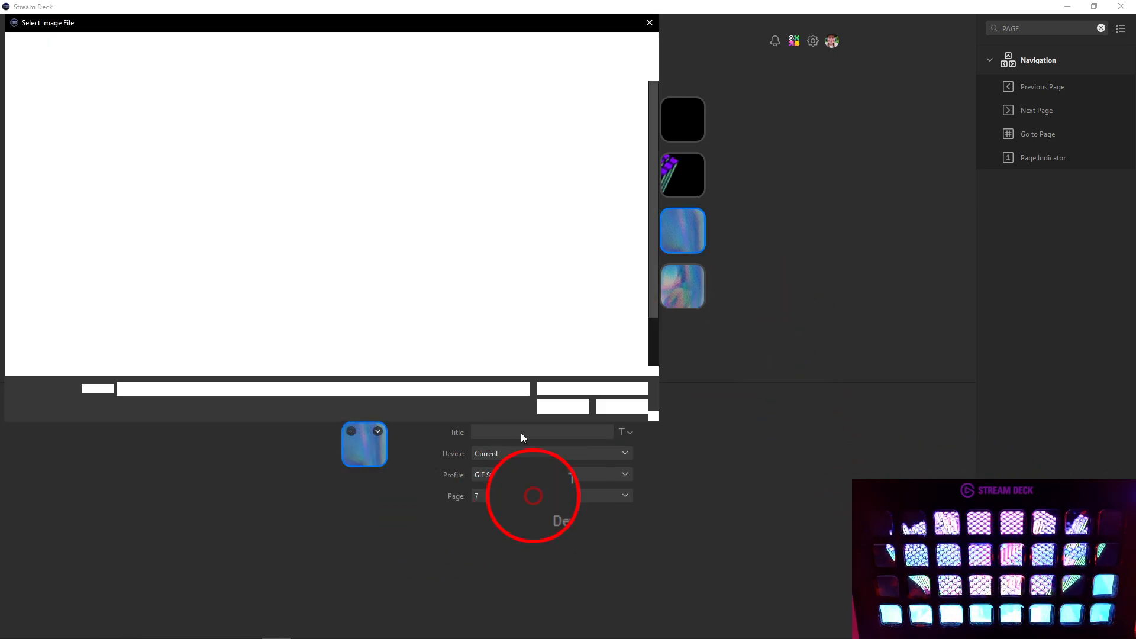
{"action": "double_click", "coordinate": [627, 252]}
{"action": "left_click", "coordinate": [286, 300]}
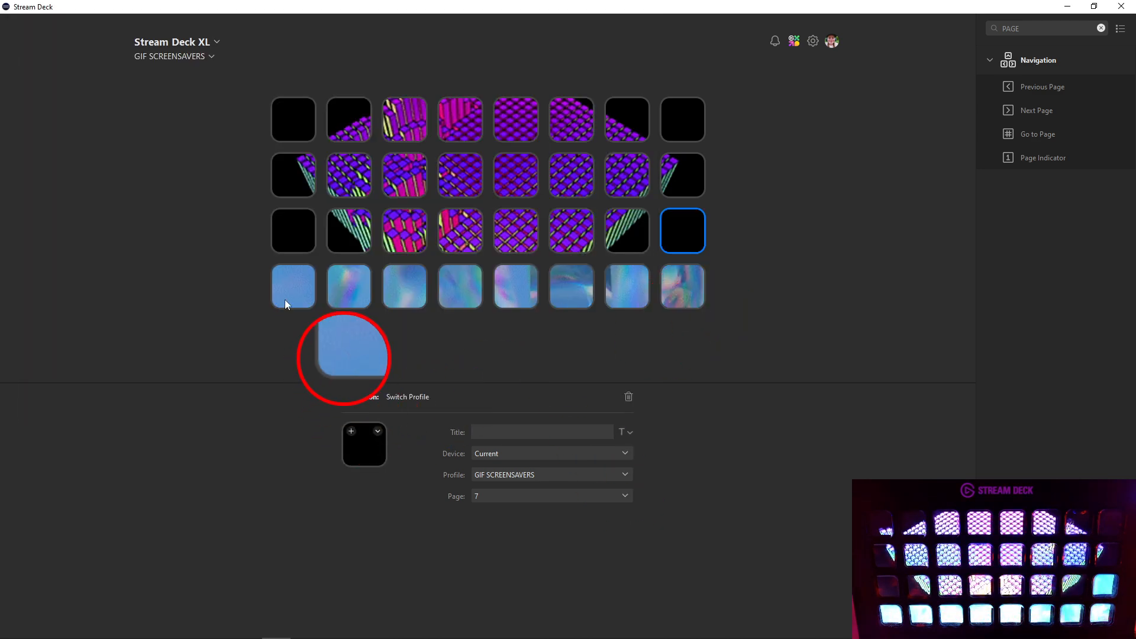
{"action": "left_click", "coordinate": [373, 451]}
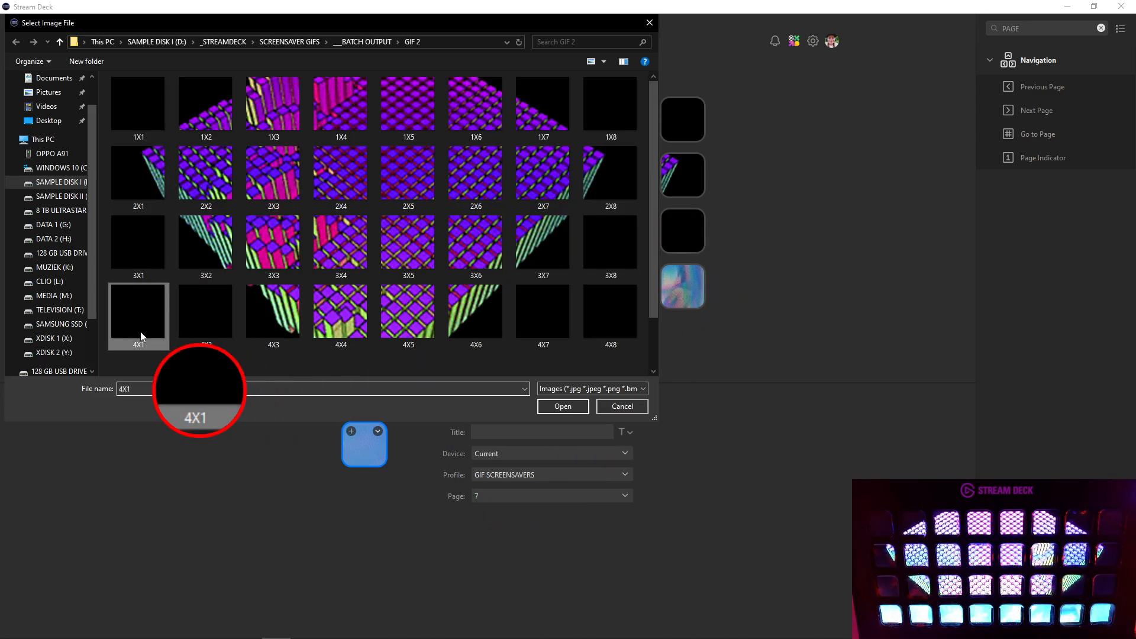
{"action": "double_click", "coordinate": [140, 315]}
Assign GIF 2 tile images 4X2 and 4X3 to the second and third keys of the fourth row
{"action": "left_click", "coordinate": [341, 294]}
{"action": "left_click", "coordinate": [349, 453]}
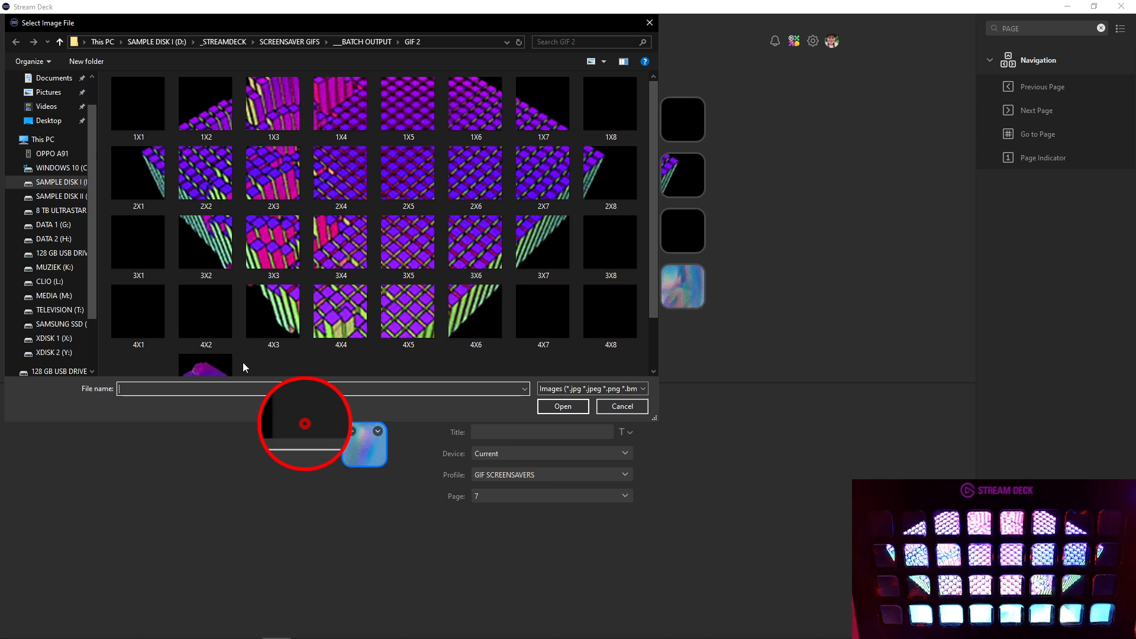
{"action": "left_click", "coordinate": [218, 334]}
{"action": "double_click", "coordinate": [218, 335]}
{"action": "left_click", "coordinate": [388, 298]}
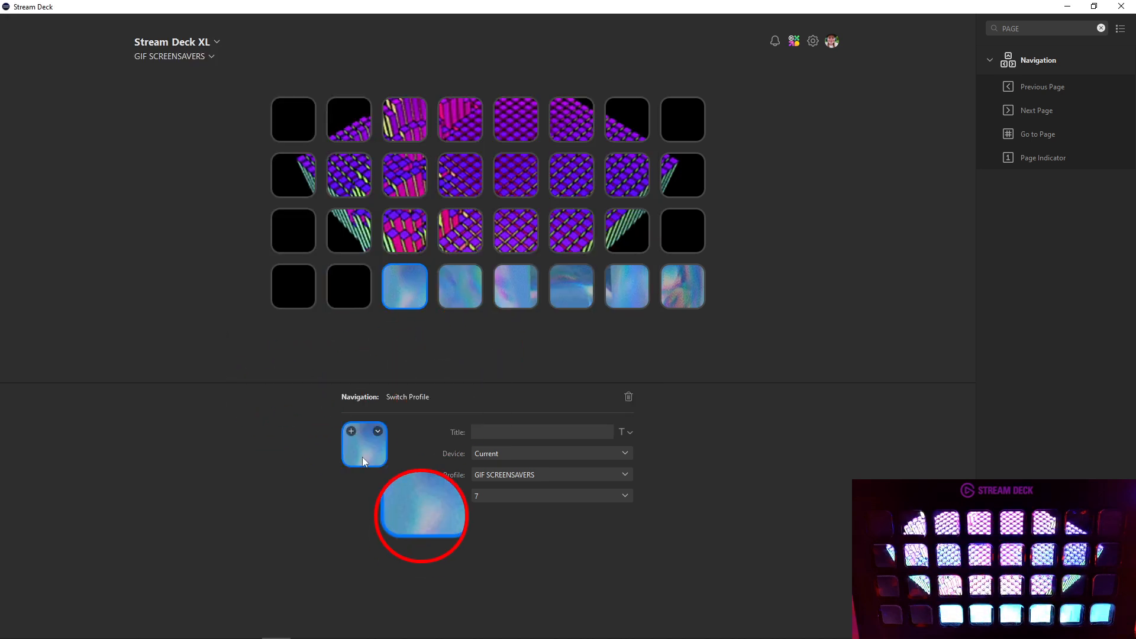
{"action": "left_click", "coordinate": [362, 457]}
{"action": "double_click", "coordinate": [287, 329]}
Assign GIF 2 tile images 4X4 and 4X5 to the fourth and fifth keys of the fourth row
{"action": "left_click", "coordinate": [465, 299]}
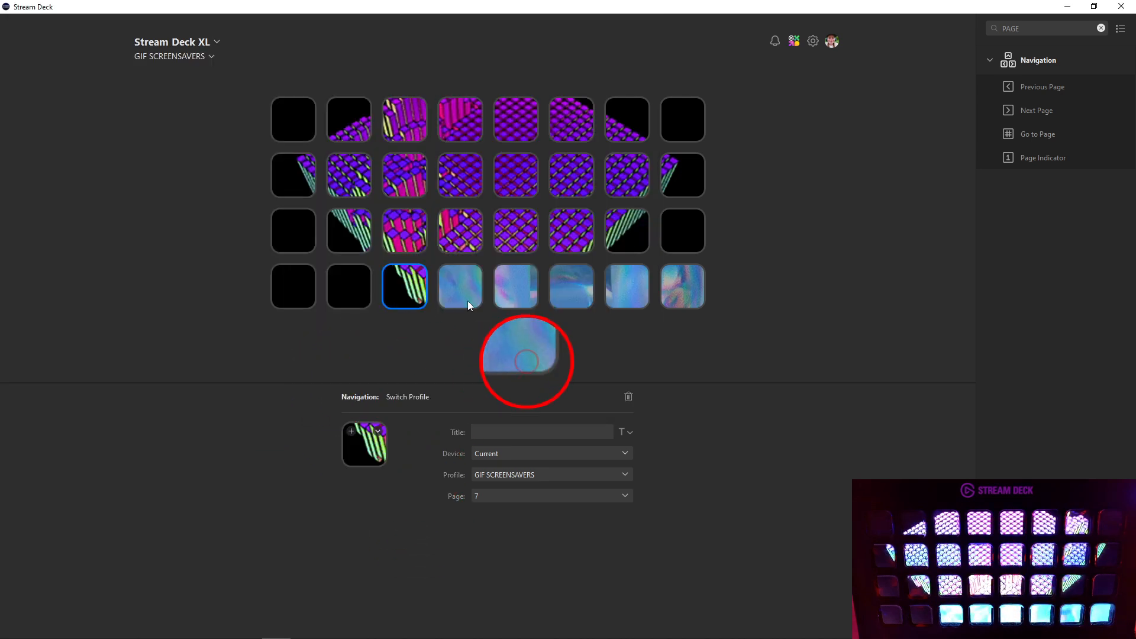
{"action": "left_click", "coordinate": [360, 456]}
{"action": "double_click", "coordinate": [340, 320]}
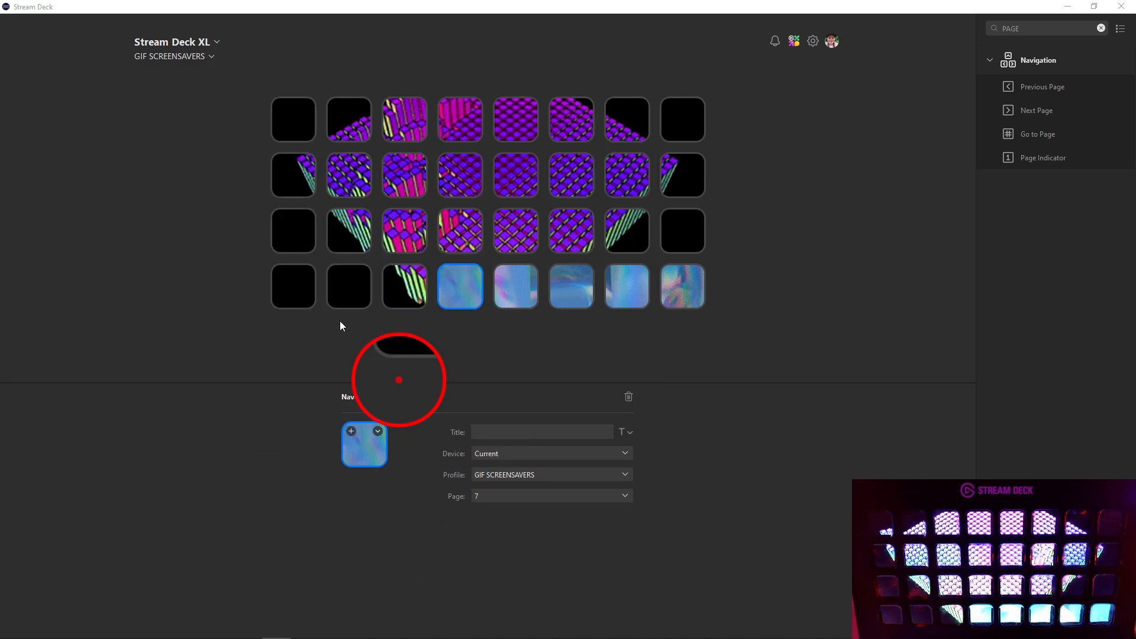
{"action": "left_click", "coordinate": [527, 293]}
{"action": "left_click", "coordinate": [358, 449]}
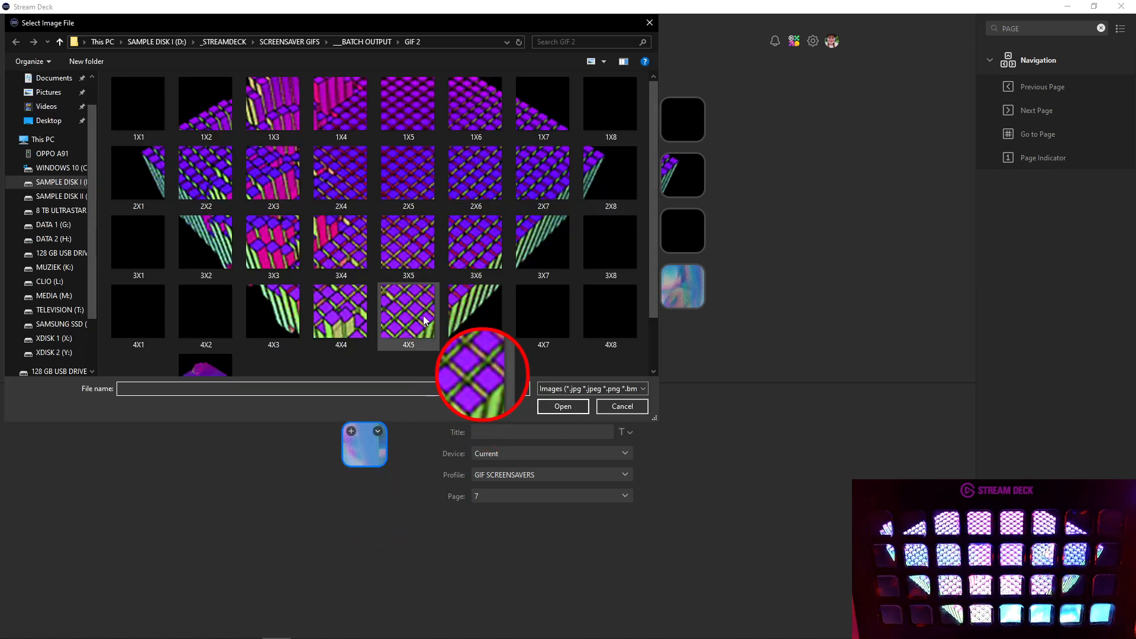
{"action": "double_click", "coordinate": [422, 312]}
Assign GIF 2 tile images 4X6 and 4X7 to the sixth and seventh keys of the fourth row
{"action": "left_click", "coordinate": [577, 290]}
{"action": "left_click", "coordinate": [383, 450]}
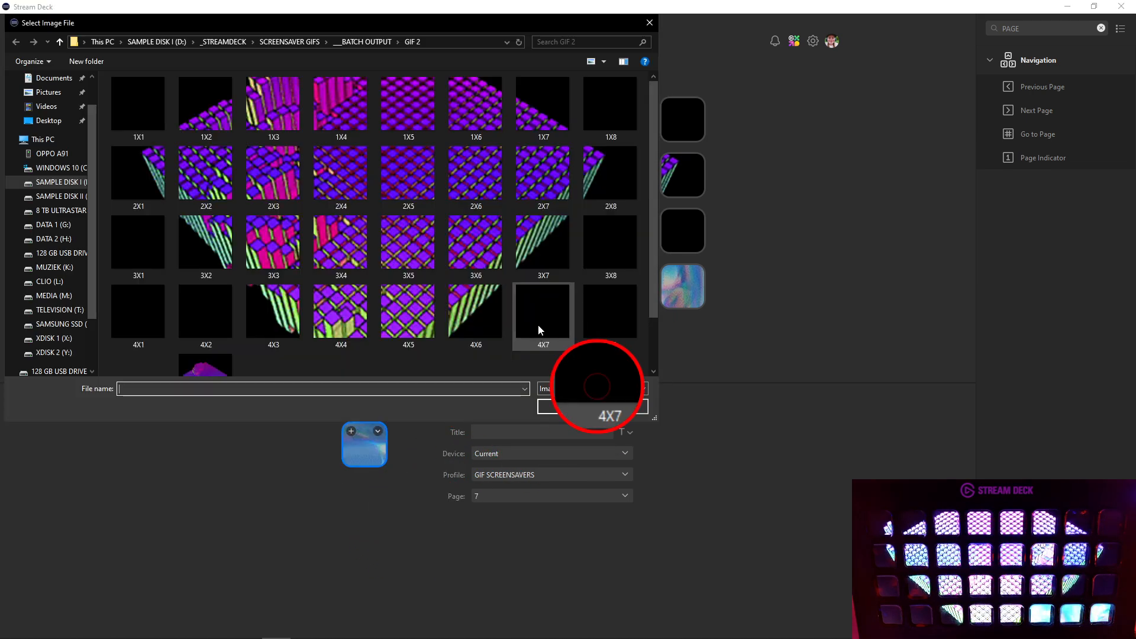
{"action": "double_click", "coordinate": [481, 322]}
{"action": "left_click", "coordinate": [613, 301]}
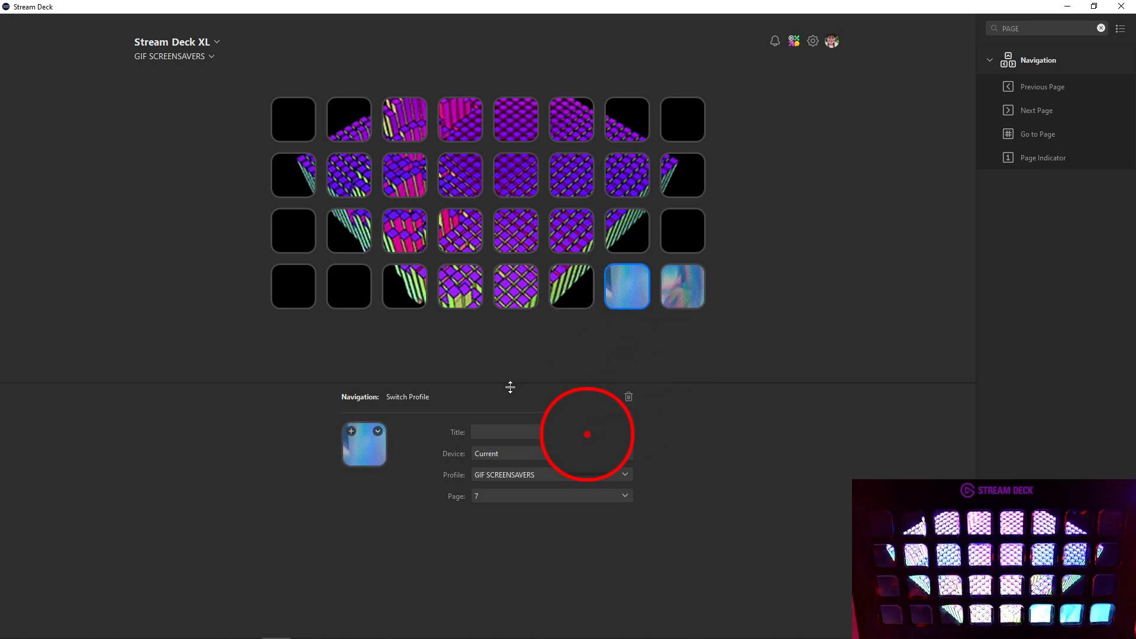
{"action": "left_click", "coordinate": [366, 460]}
{"action": "double_click", "coordinate": [545, 313]}
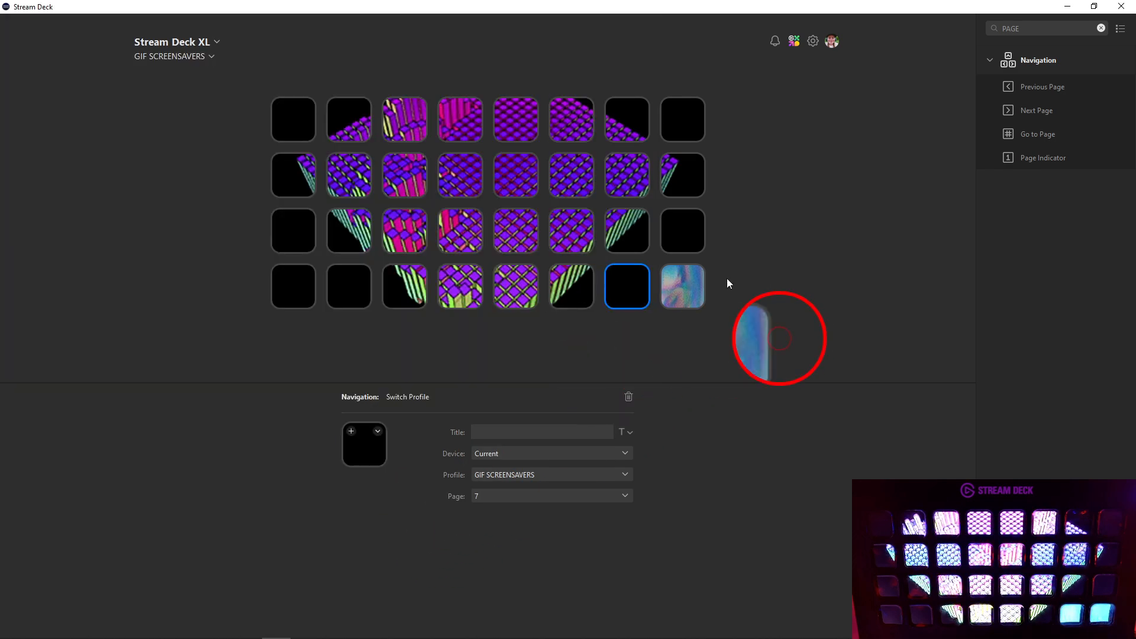
Assign GIF 2 tile image 4X8 to the last key of the fourth row
{"action": "left_click", "coordinate": [695, 290]}
{"action": "left_click", "coordinate": [355, 444]}
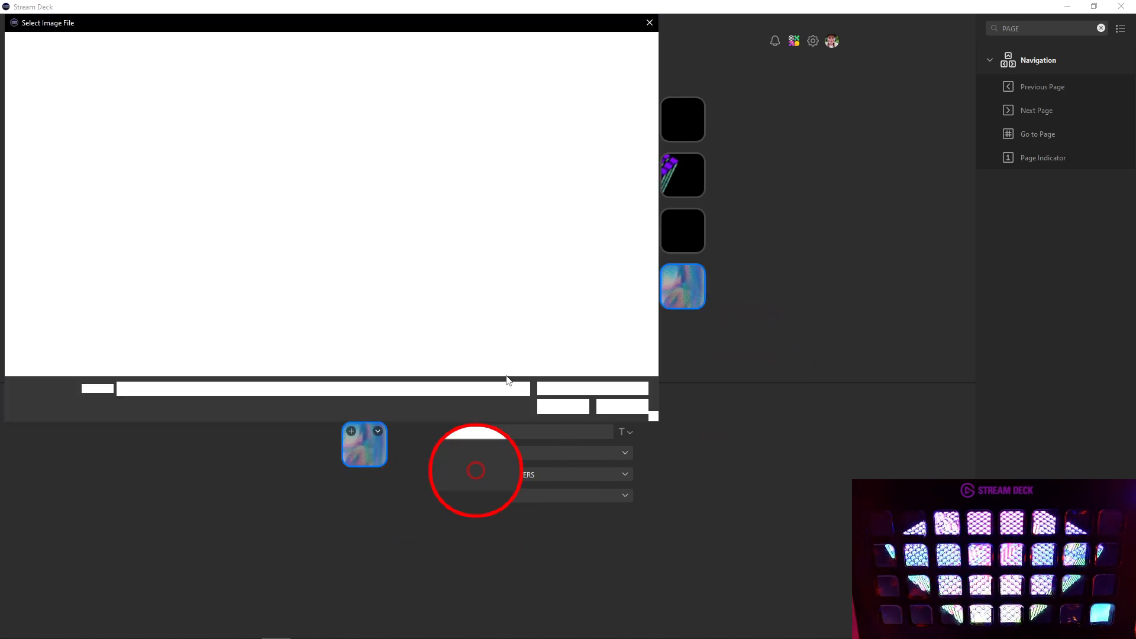
{"action": "left_click", "coordinate": [612, 323]}
{"action": "double_click", "coordinate": [611, 323]}
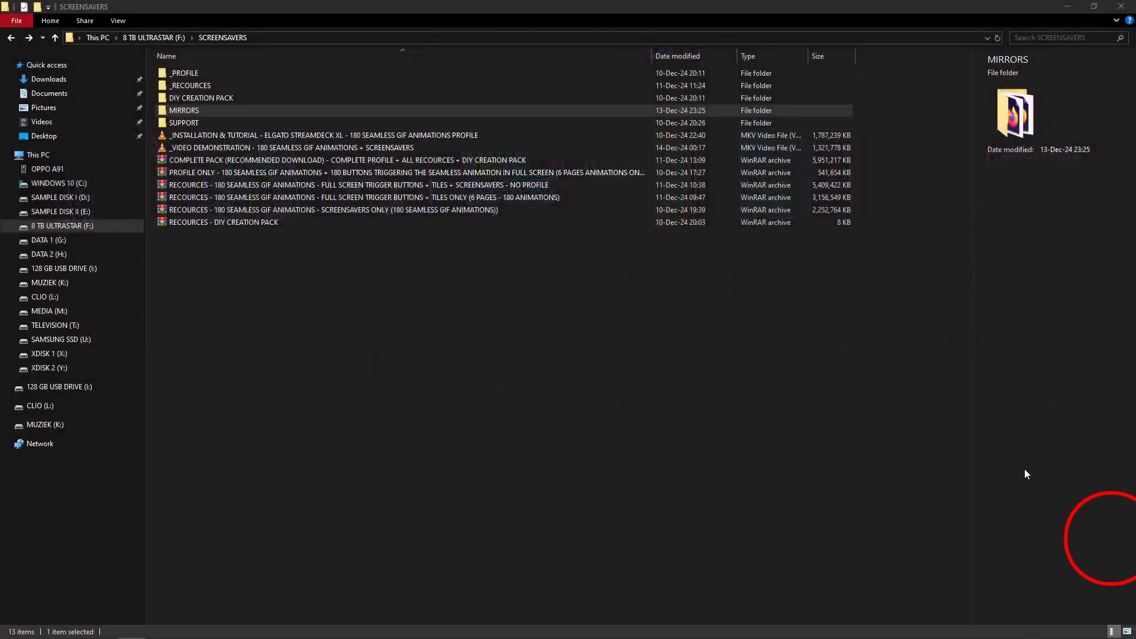
Play the _VIDEO DEMONSTRATION - 180 SEAMLESS GIF ANIMATIONS + SCREENSAVERS video from the SCREENSAVERS folder in full screen and lower the volume to 40%
{"action": "double_click", "coordinate": [245, 148]}
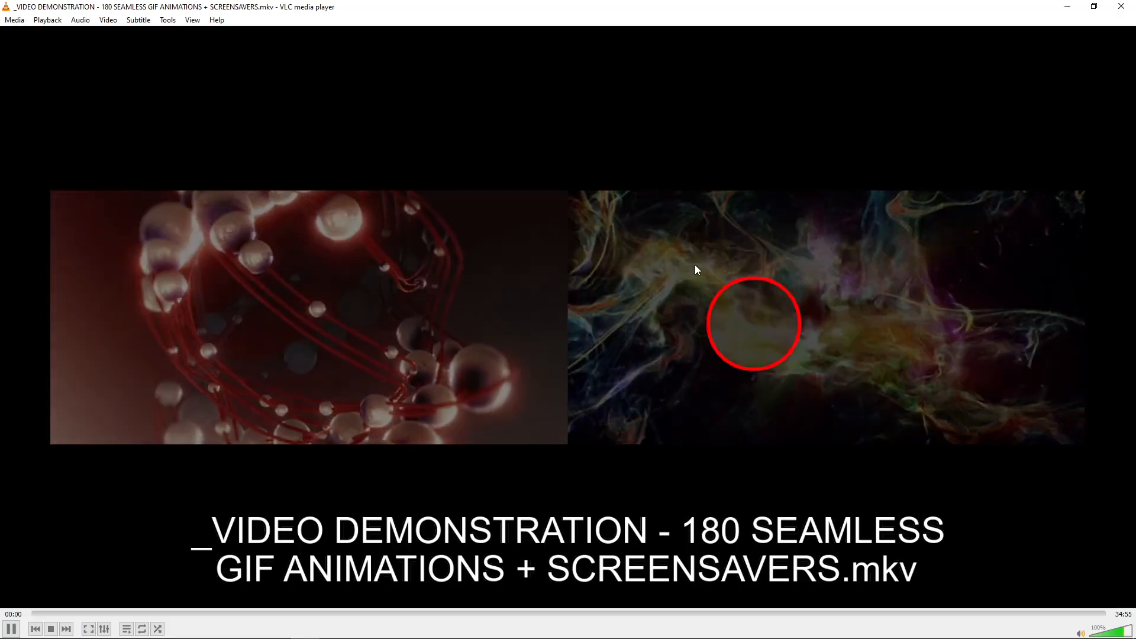
{"action": "double_click", "coordinate": [674, 290]}
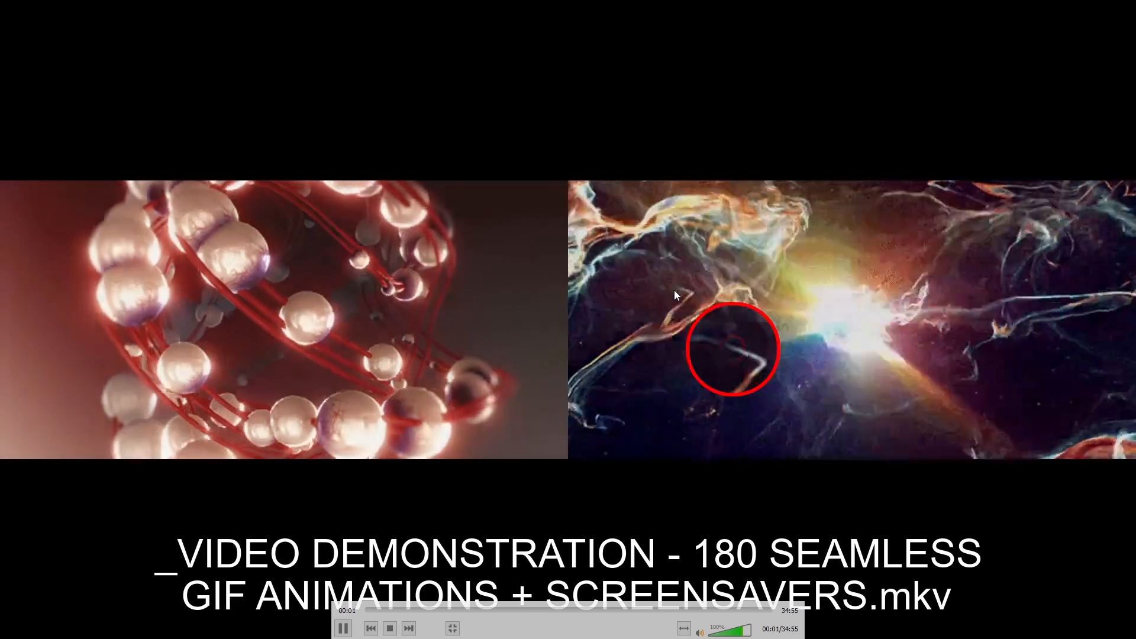
{"action": "scroll", "coordinate": [674, 290], "scroll_direction": "down", "scroll_amount": 7}
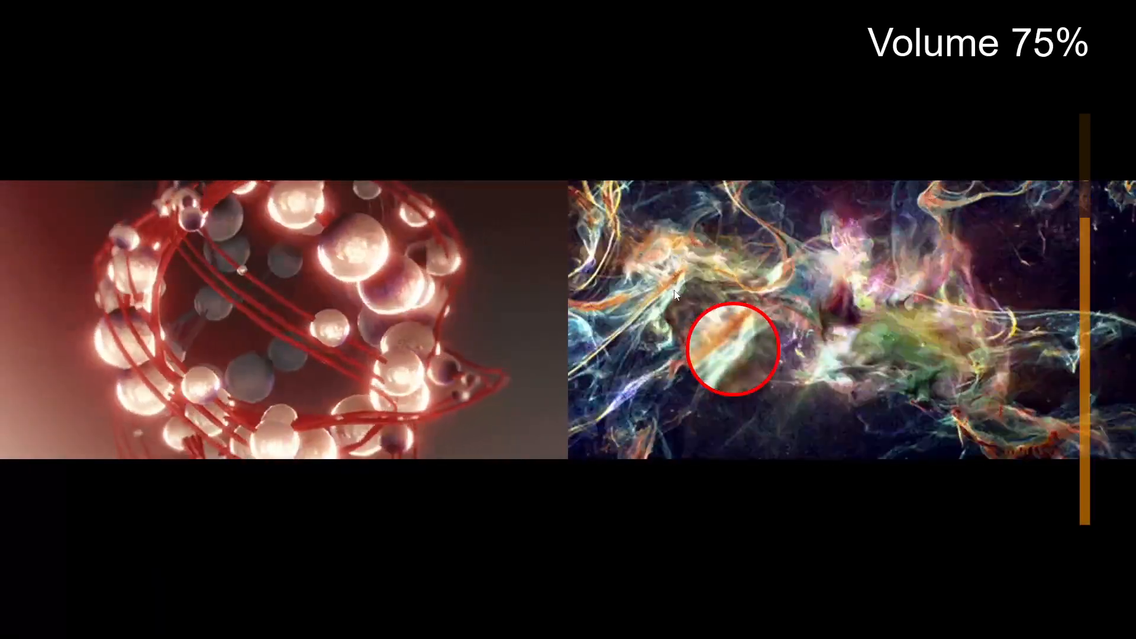
{"action": "scroll", "coordinate": [675, 292], "scroll_direction": "down", "scroll_amount": 4}
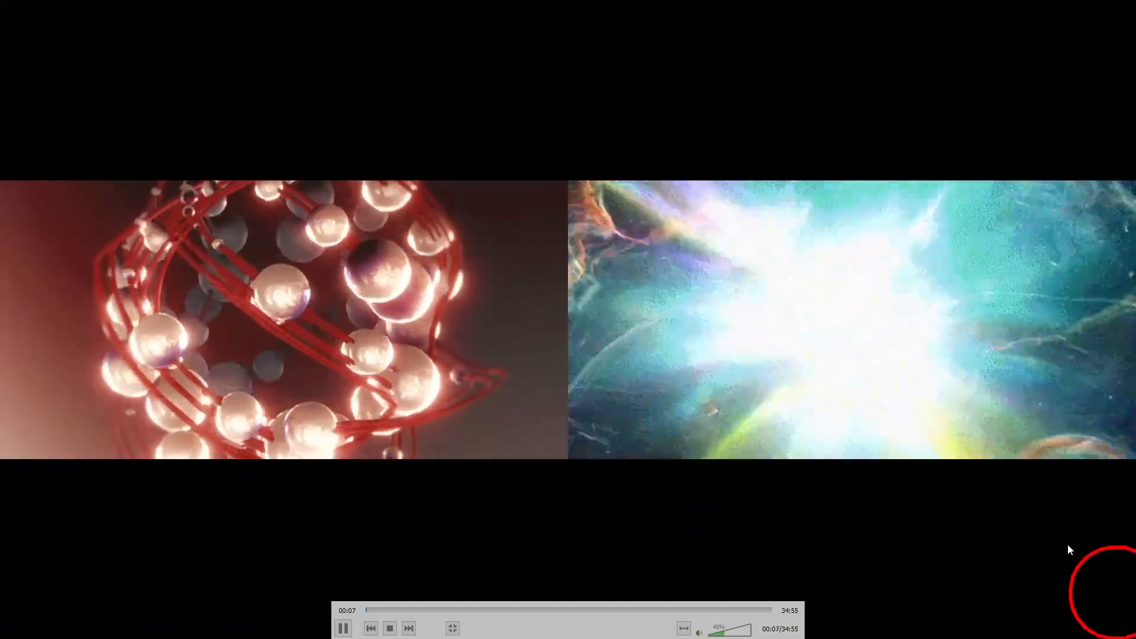
{"action": "scroll", "coordinate": [775, 462], "scroll_direction": "down", "scroll_amount": 1}
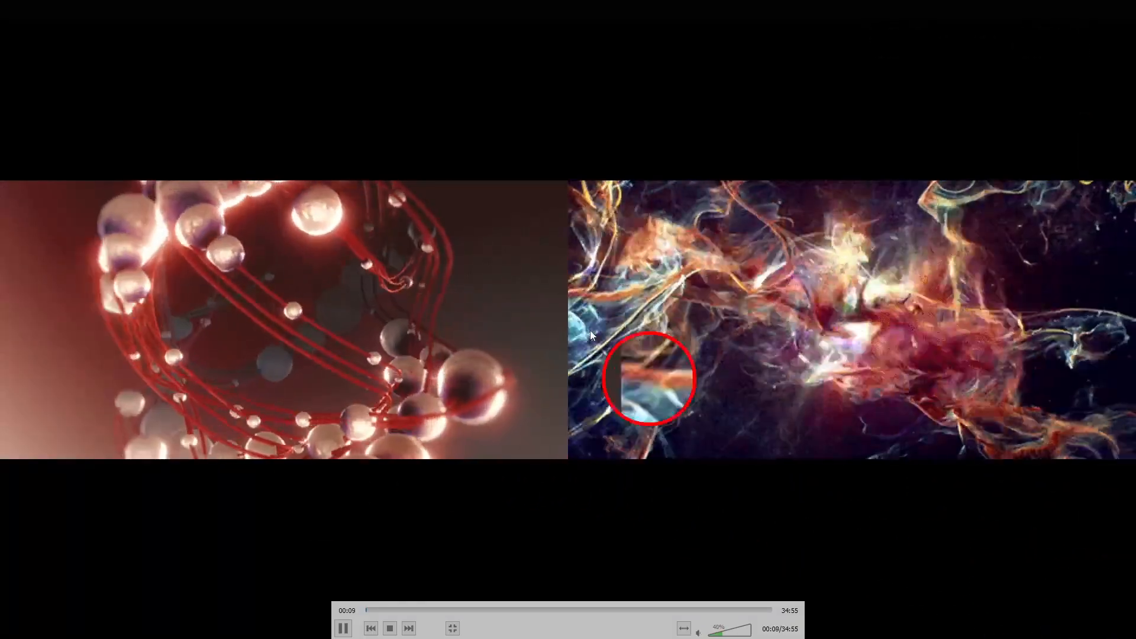